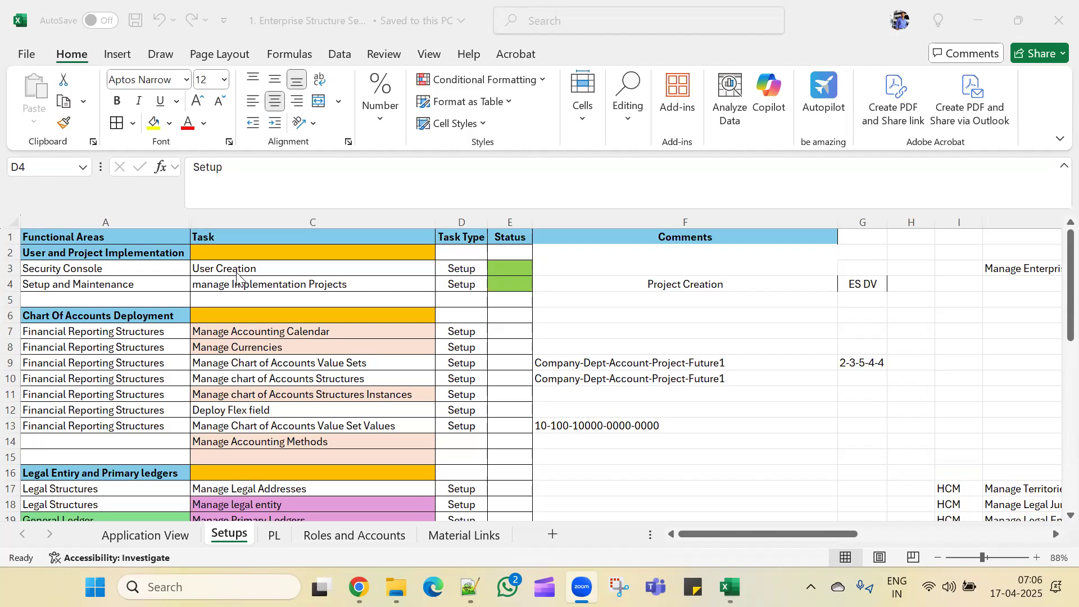
Step: Review the User Creation and manage Implementation Projects tasks and the sections below them on the Setups sheet
left_click(239, 271)
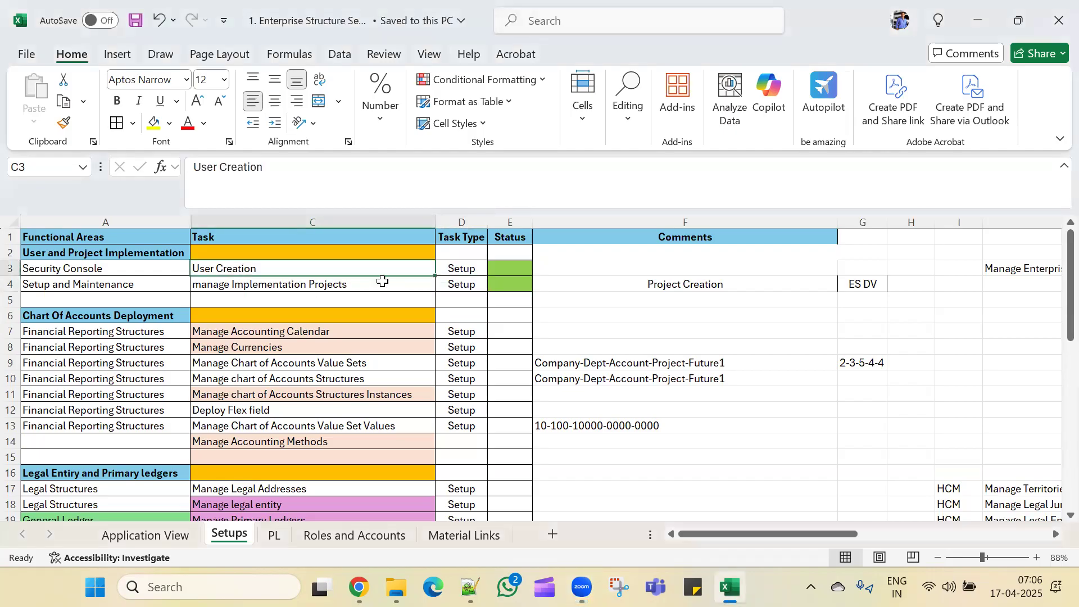
left_click(371, 287)
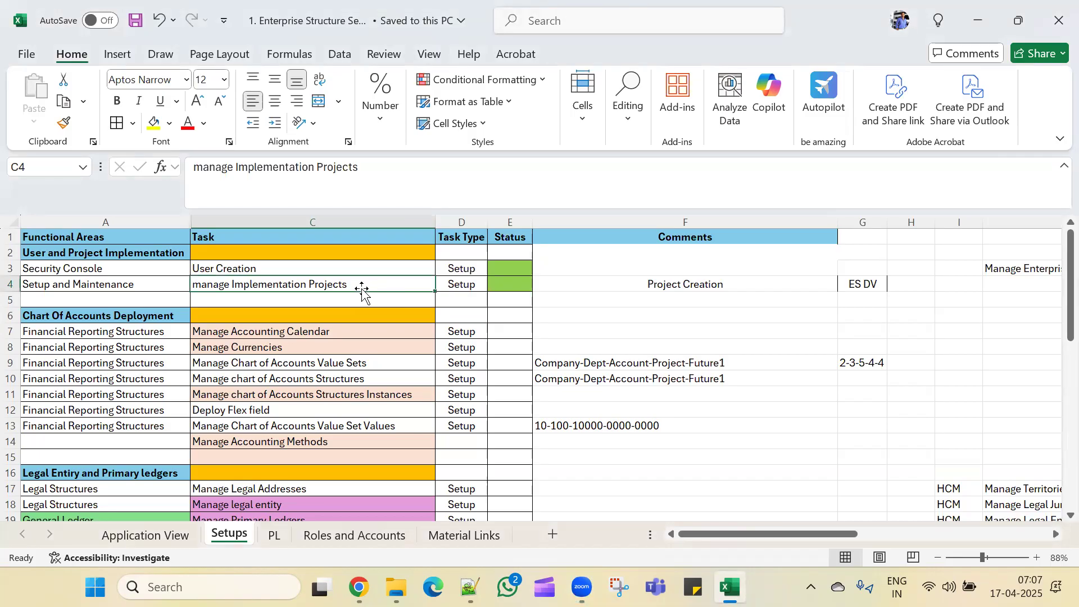
left_click(149, 269)
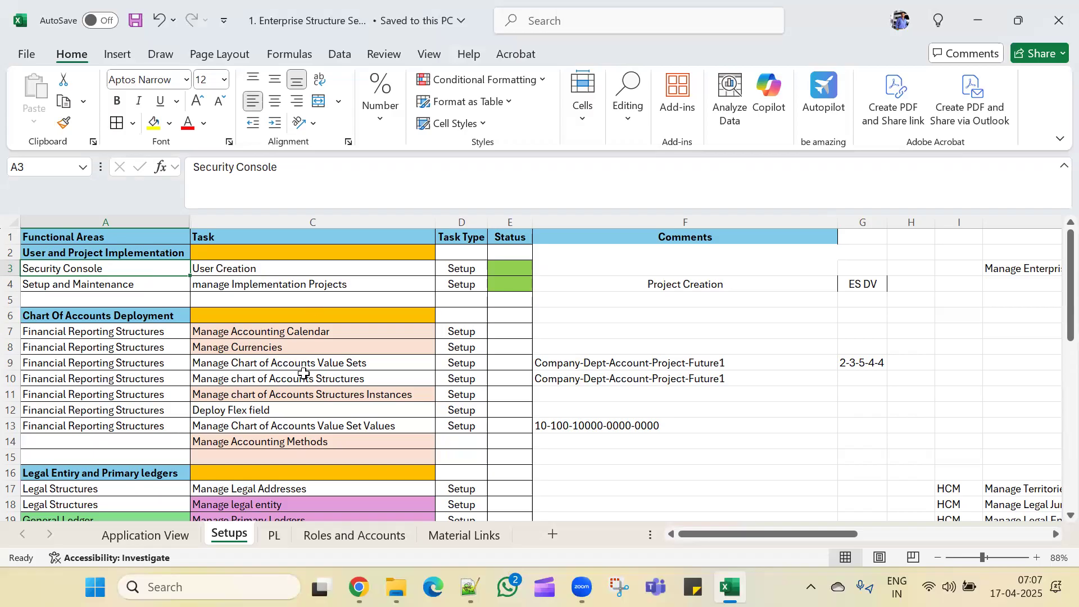
scroll(303, 374, "down", 2)
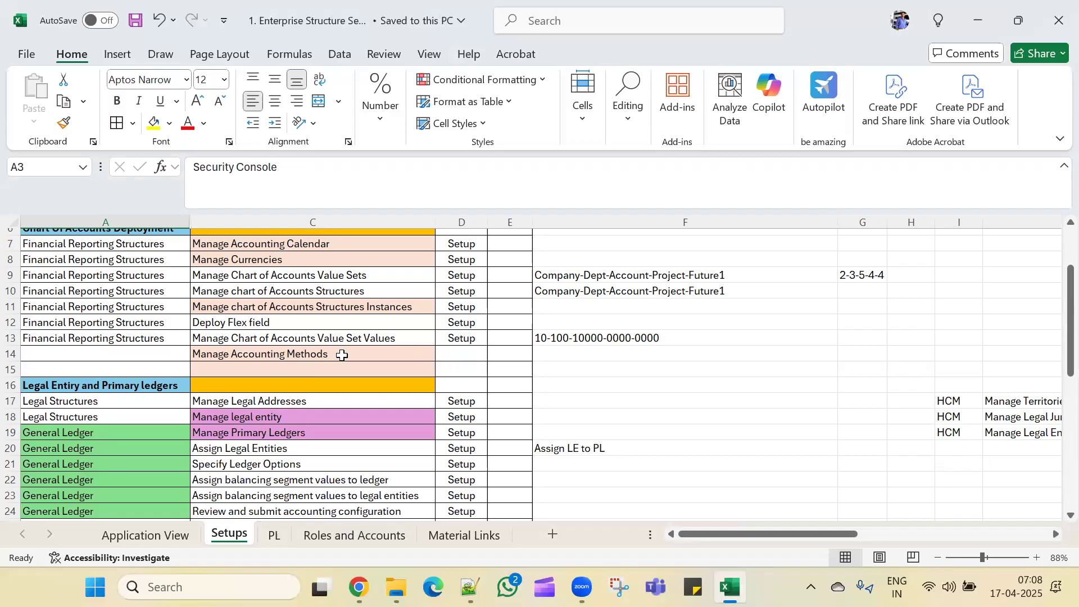
scroll(332, 278, "up", 2)
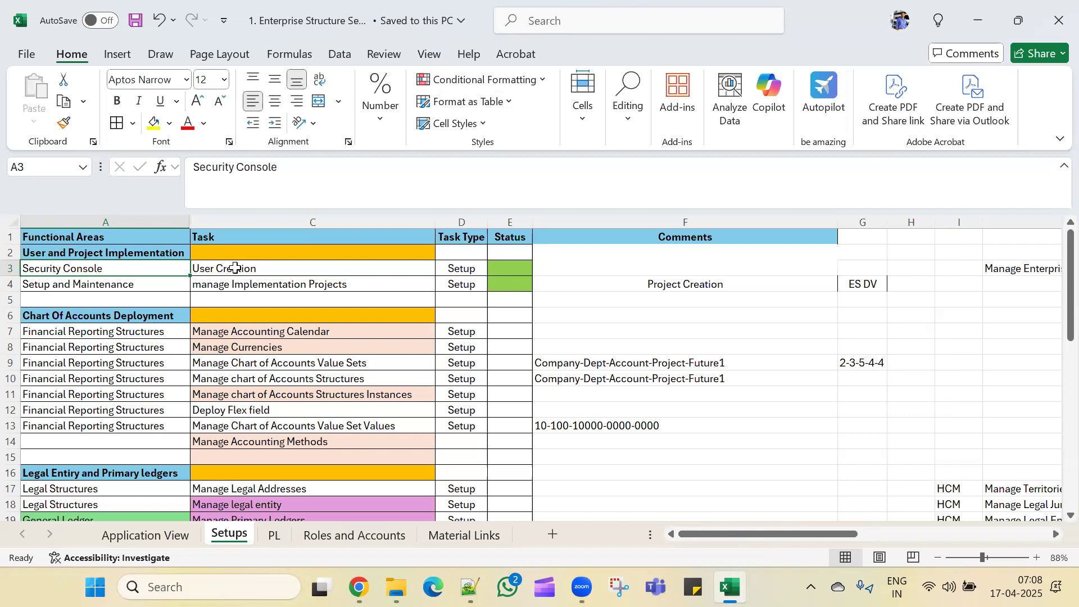
left_click(388, 283)
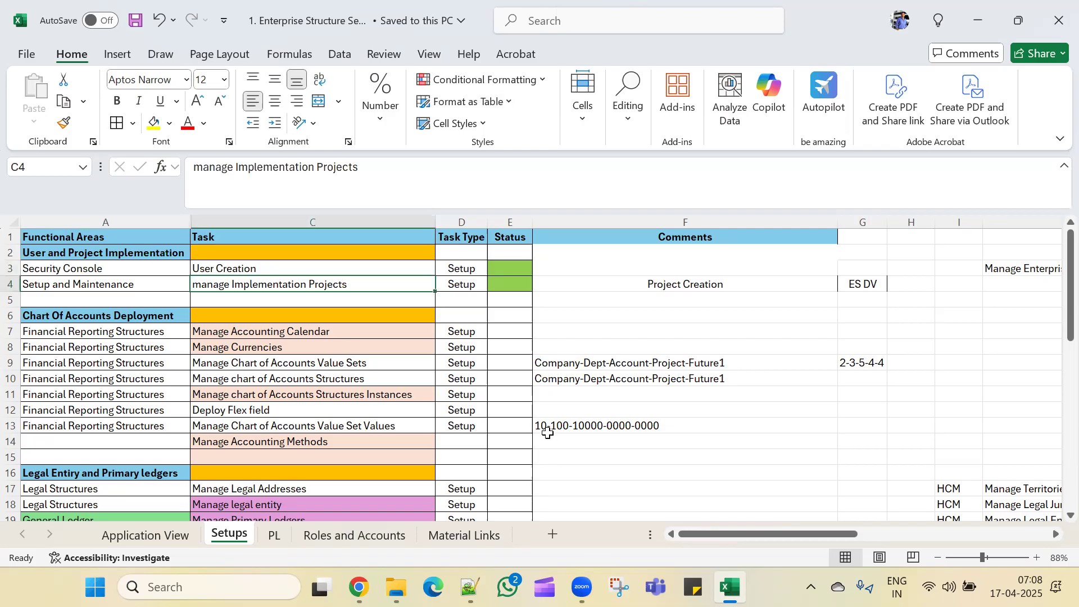
scroll(605, 384, "down", 2)
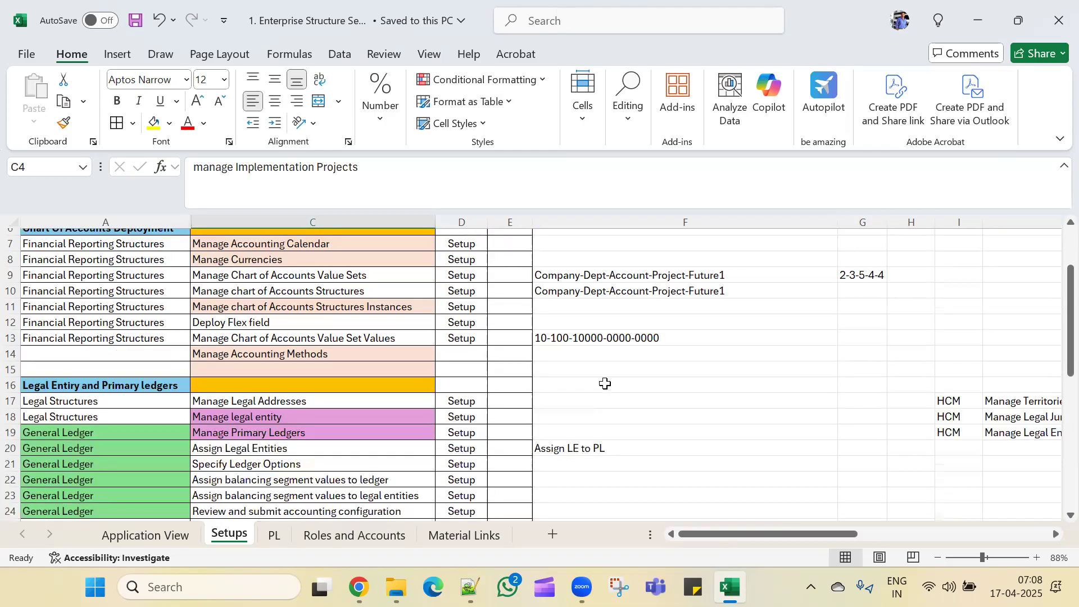
scroll(604, 383, "up", 2)
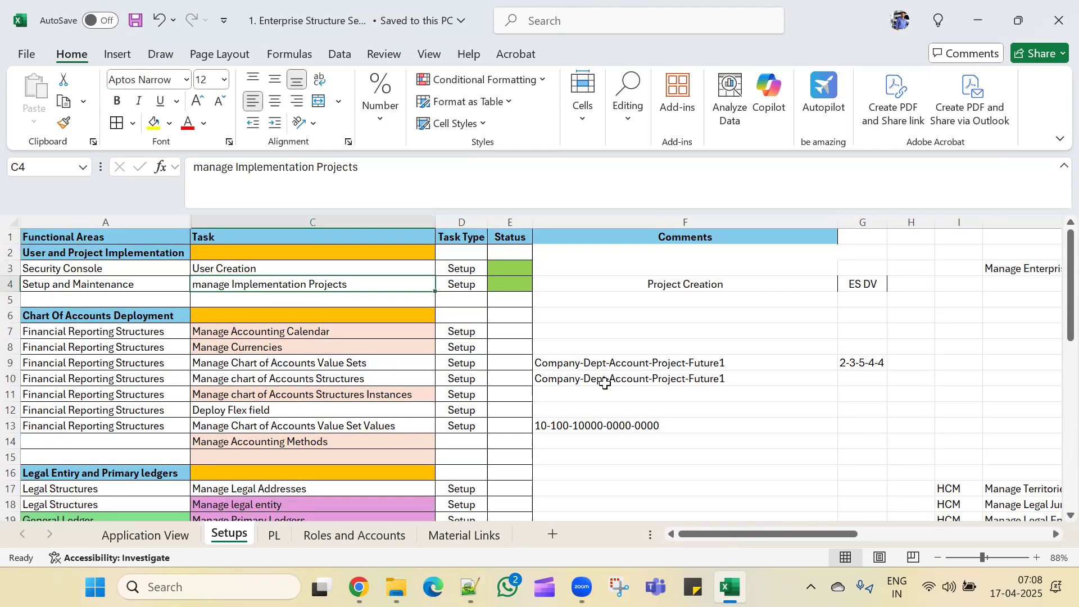
Step: Enter "SONY1" as the comment for the User Creation task and centre it in its cell
left_click(676, 267)
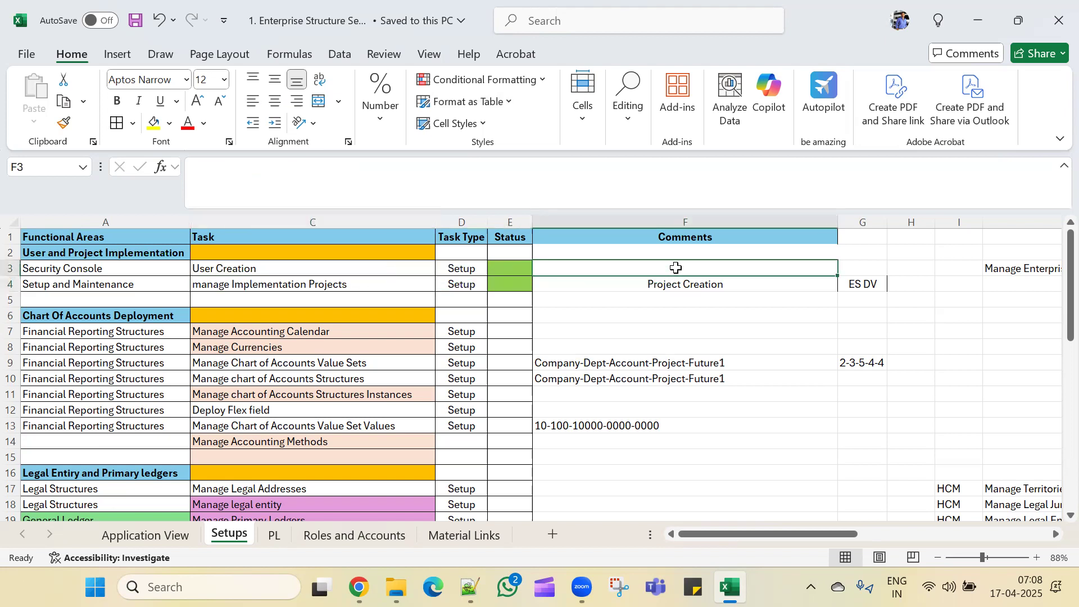
type("SONY1")
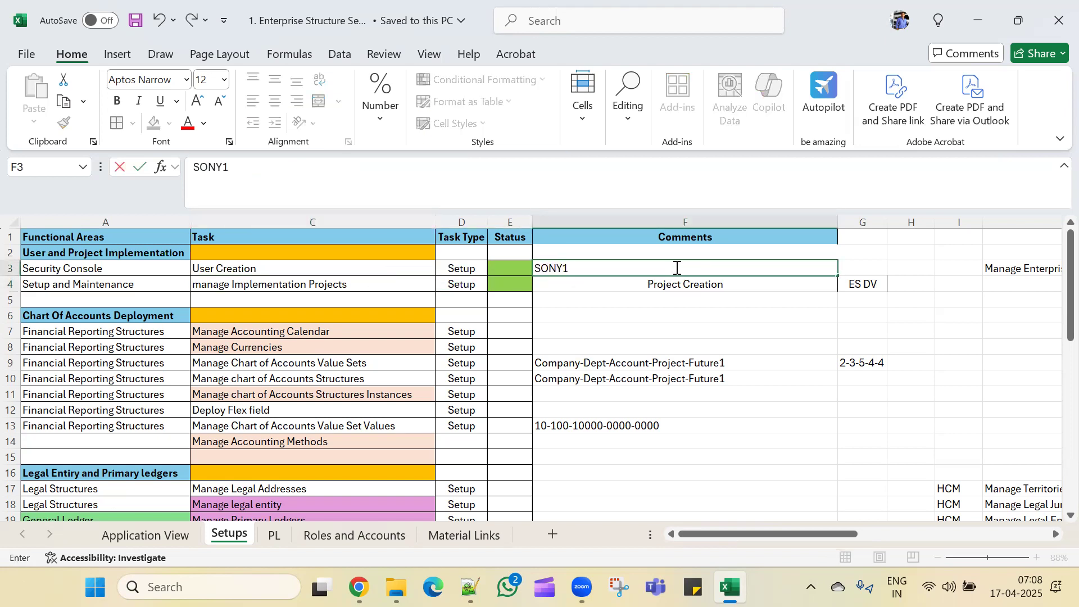
key("Return")
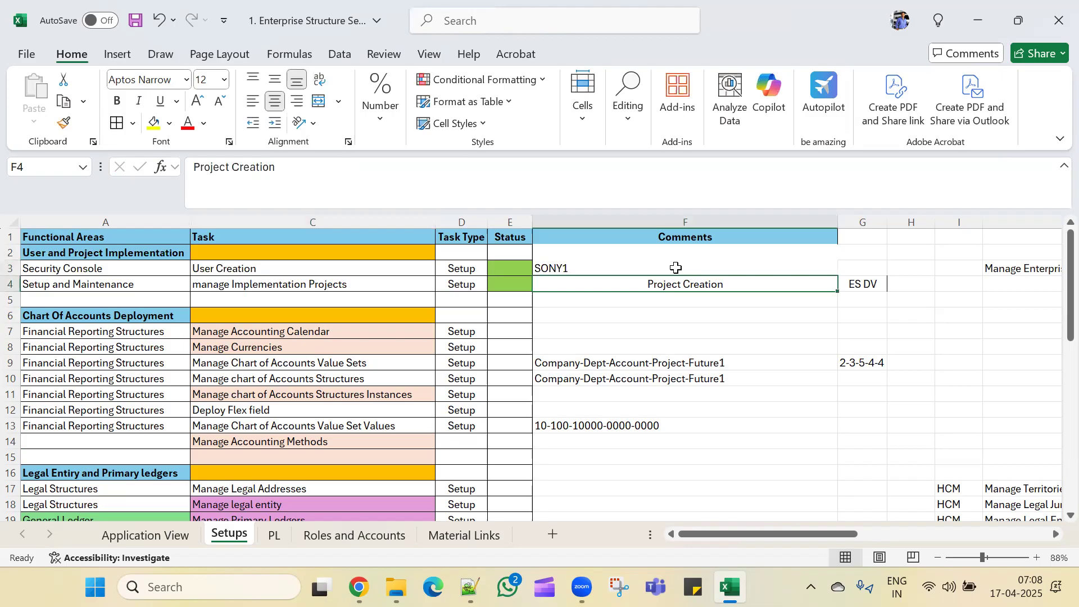
left_click(676, 268)
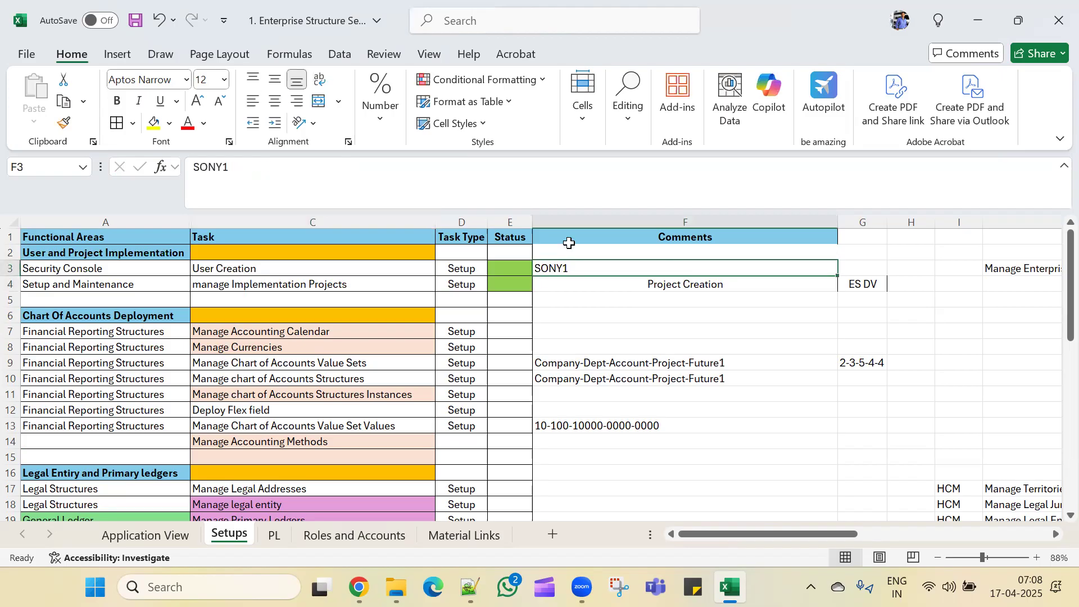
left_click(275, 101)
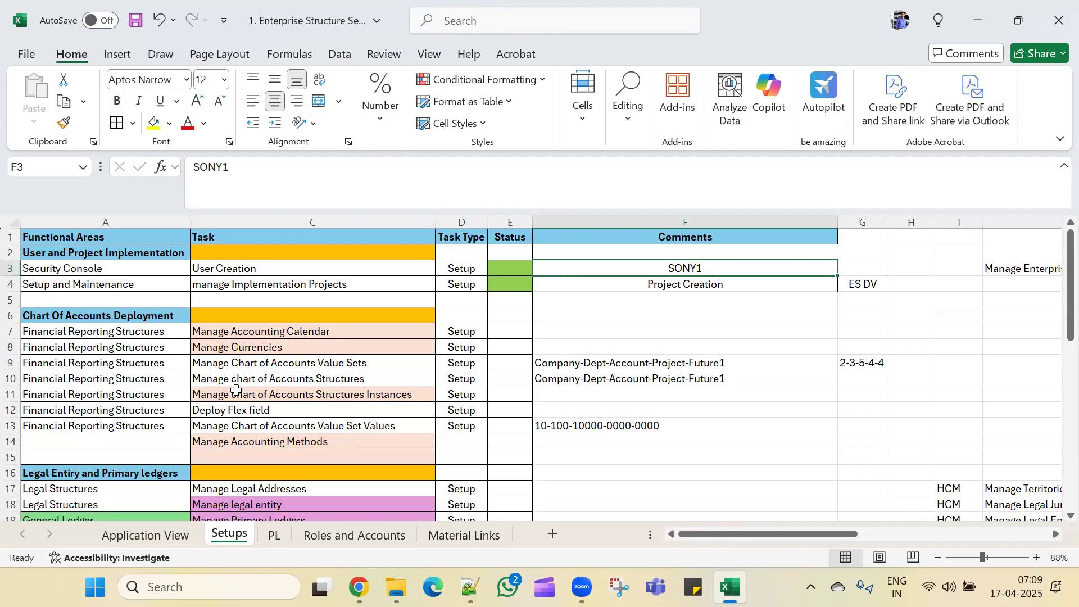
Step: Examine the setup tasks from Chart Of Accounts Deployment through Legal Entity and Primary ledgers to Business Unit
scroll(236, 390, "down", 7)
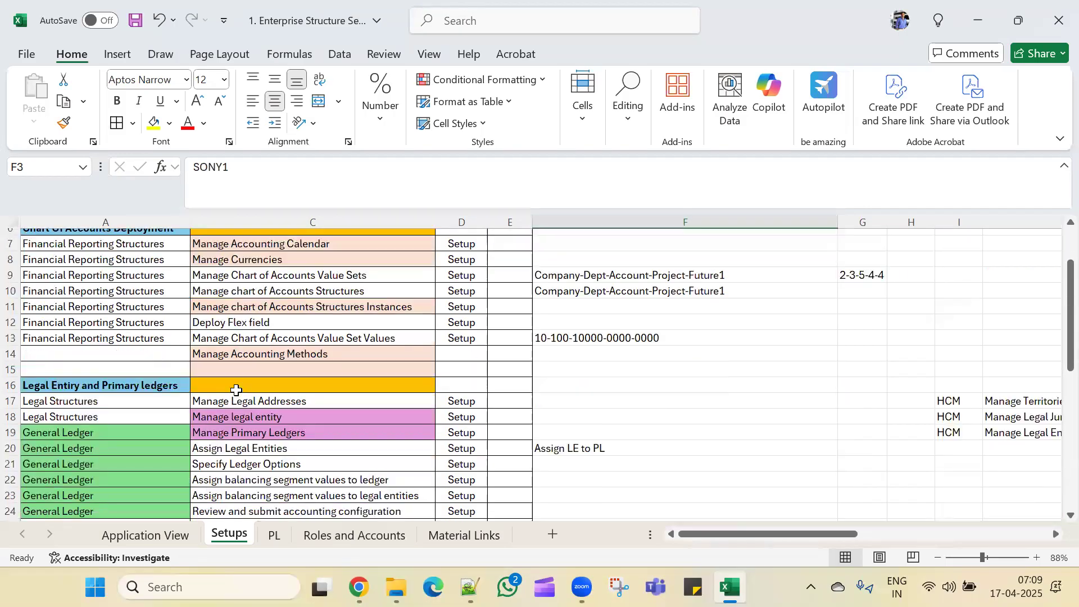
scroll(236, 390, "up", 8)
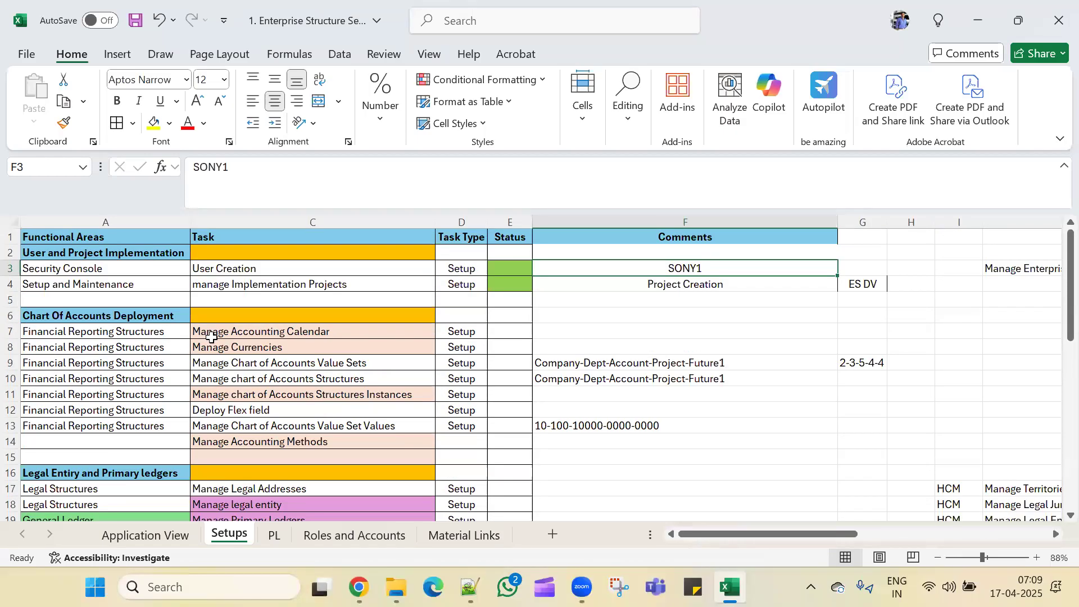
left_click_drag(207, 332, 208, 441)
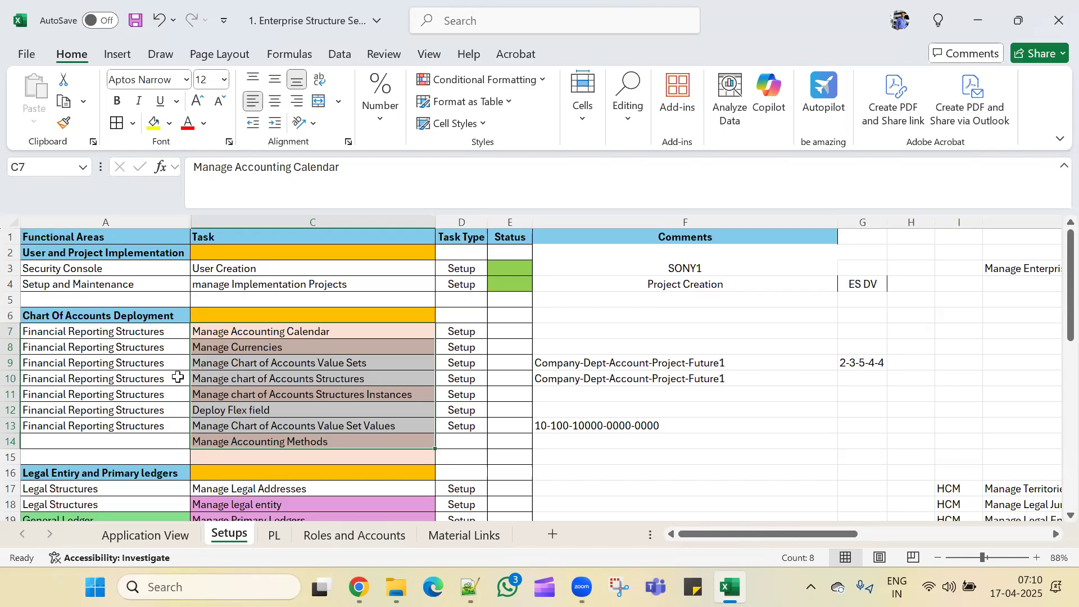
left_click(294, 379)
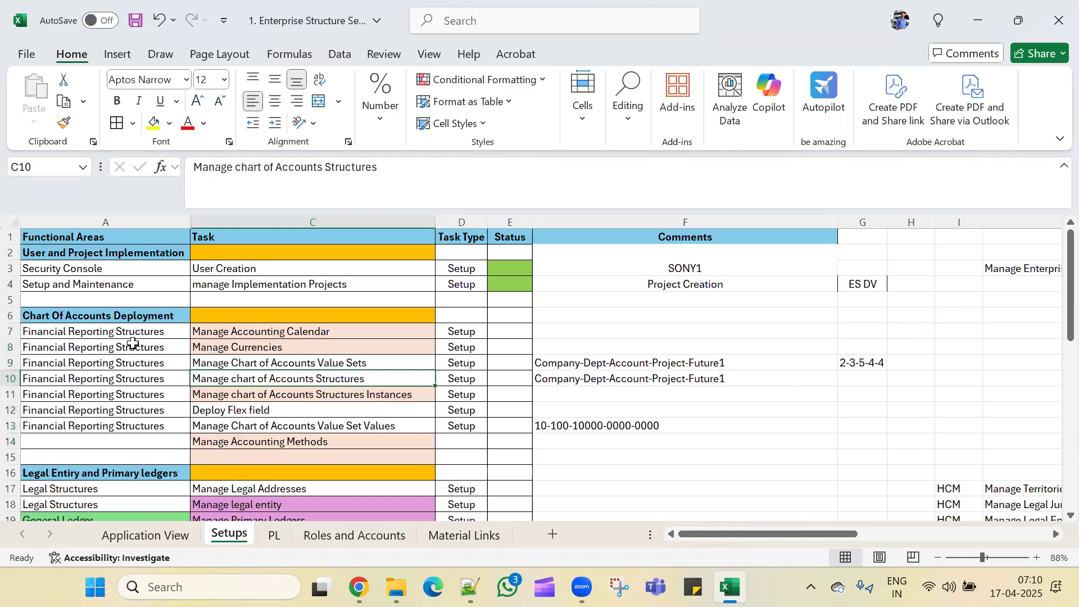
scroll(232, 388, "down", 3)
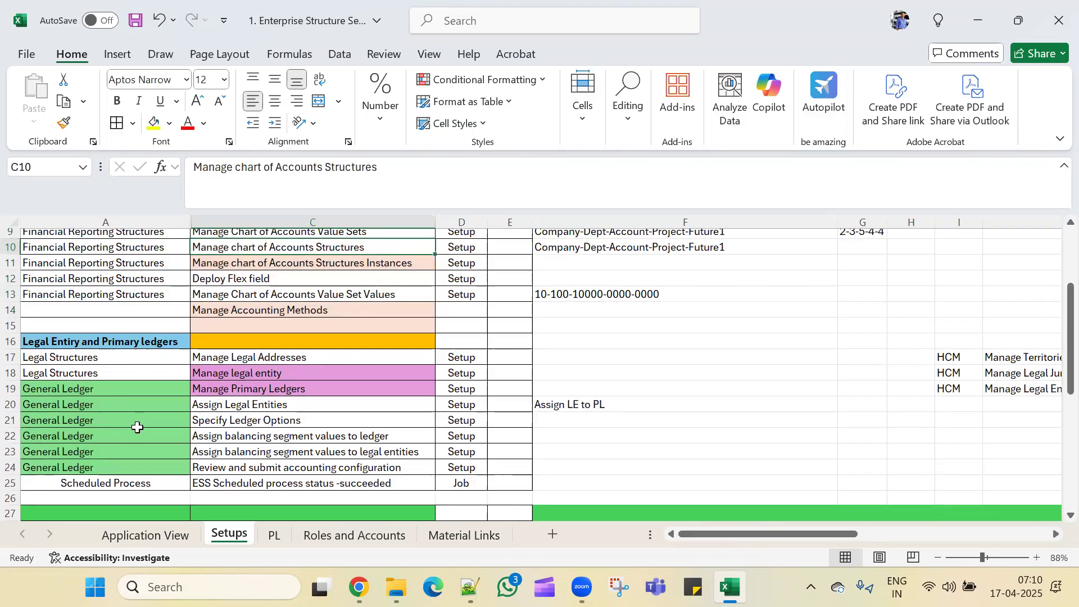
scroll(138, 427, "down", 7)
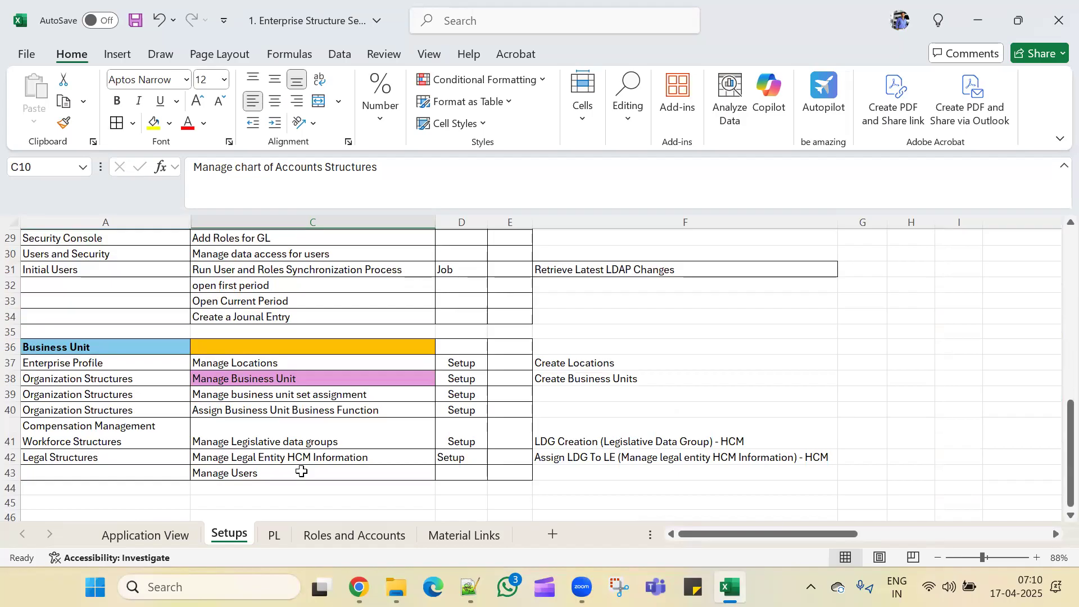
scroll(301, 471, "up", 10)
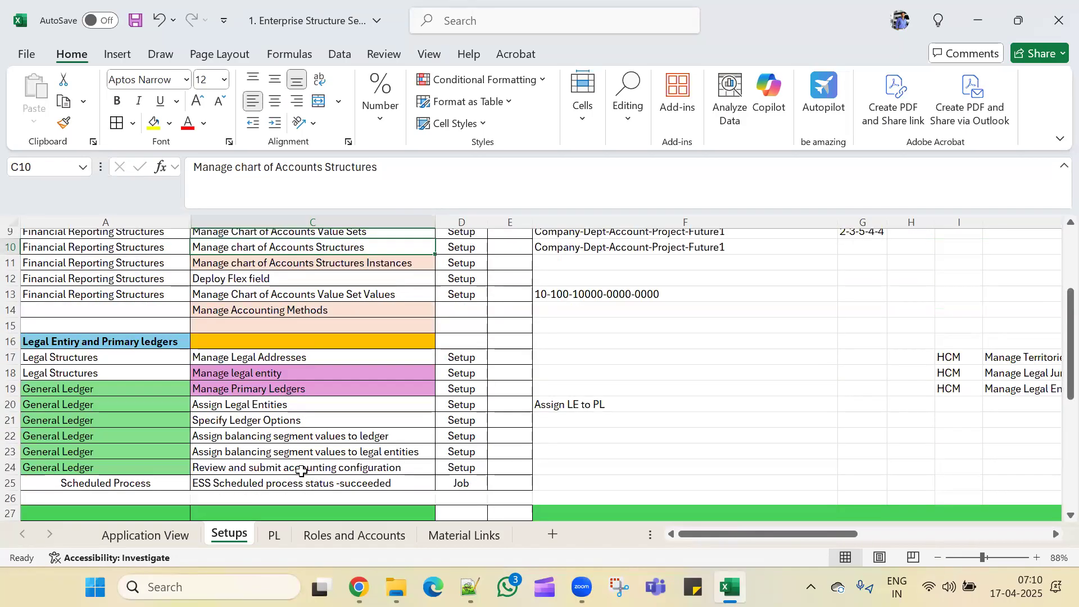
scroll(302, 471, "down", 2)
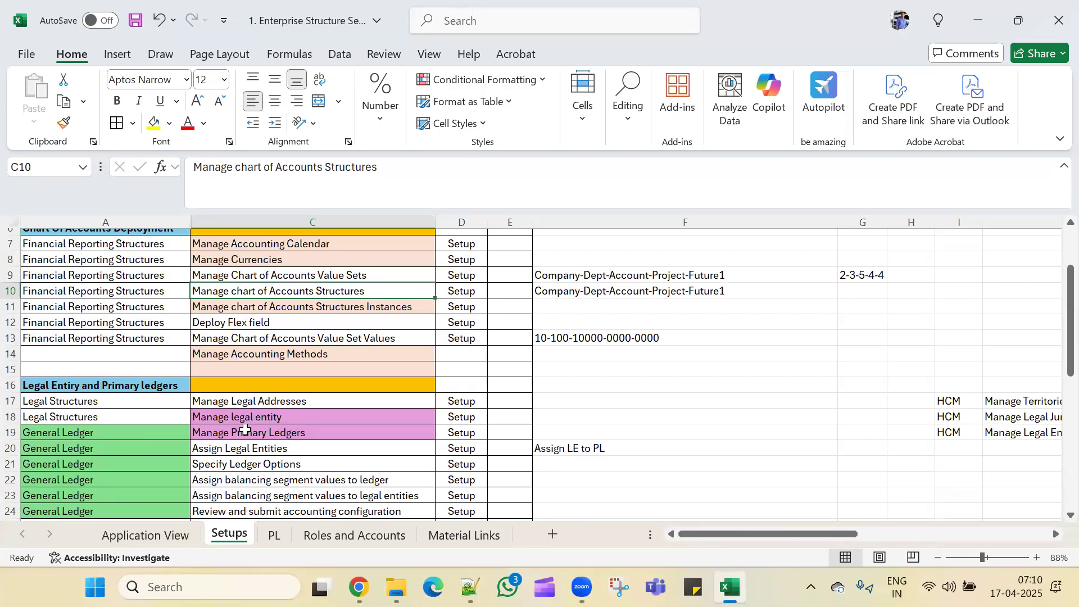
scroll(253, 461, "up", 1)
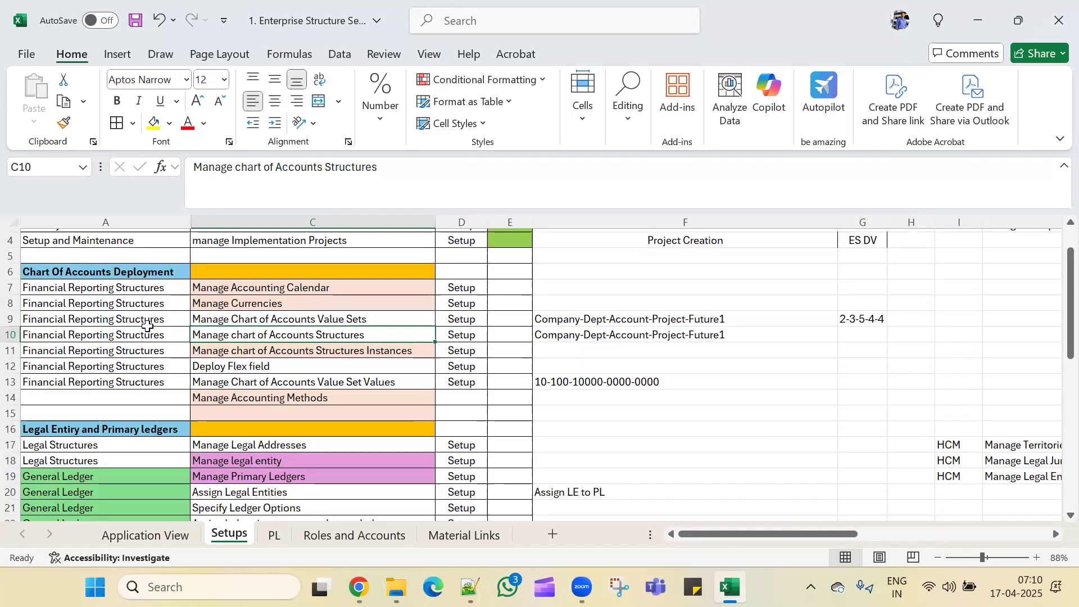
left_click_drag(149, 287, 241, 378)
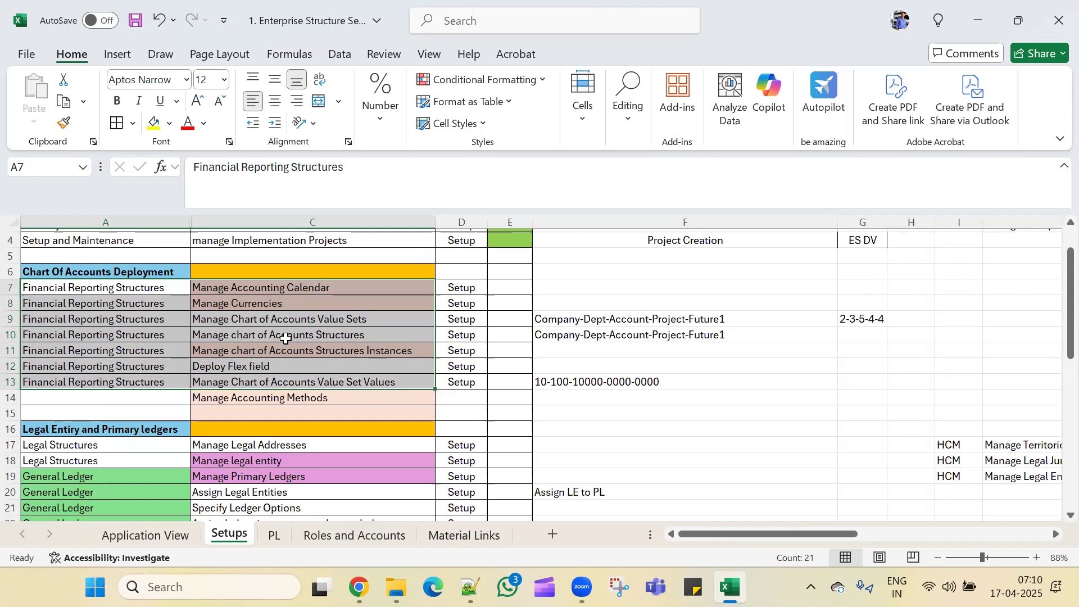
Step: Read the Primary Ledger definition and its calendar, COA, currency and accounting convention entries on the PL sheet
left_click(268, 537)
scroll(728, 377, "up", 5)
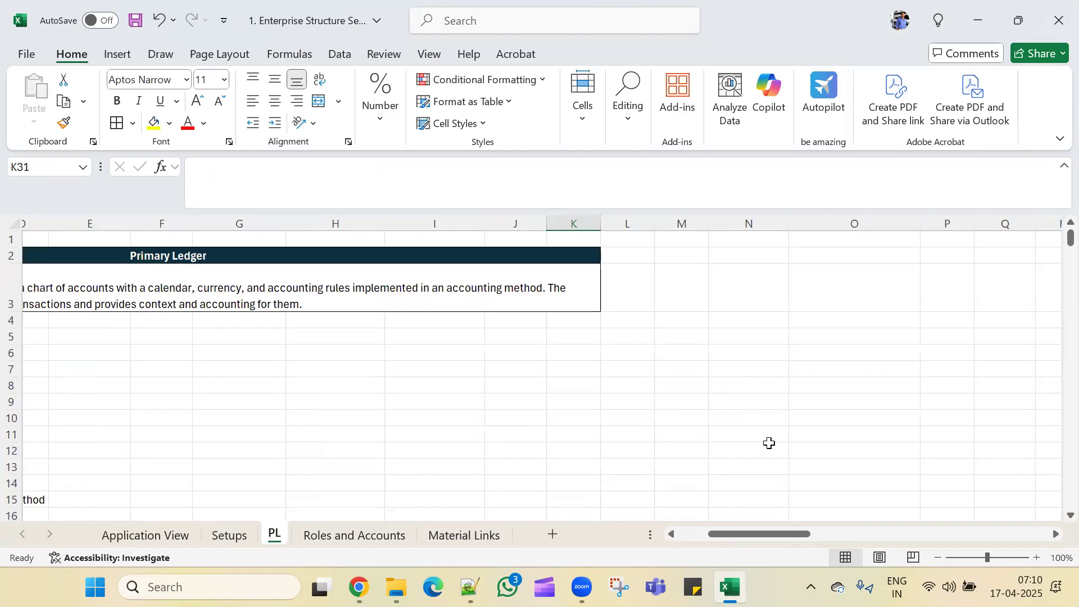
left_click_drag(747, 534, 716, 534)
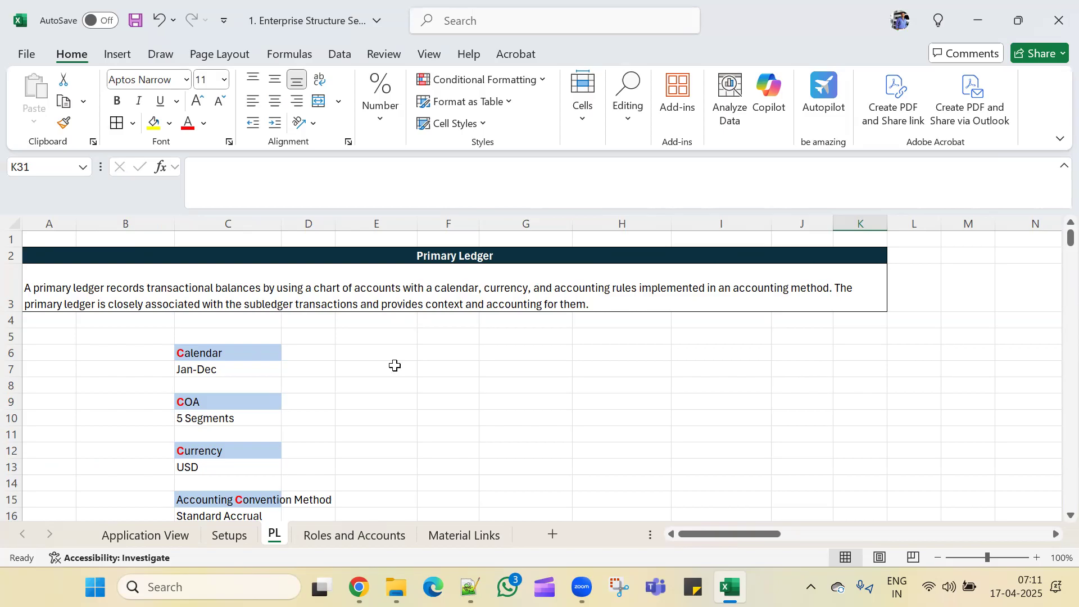
scroll(407, 403, "down", 2)
scroll(406, 403, "up", 2)
scroll(330, 453, "down", 1)
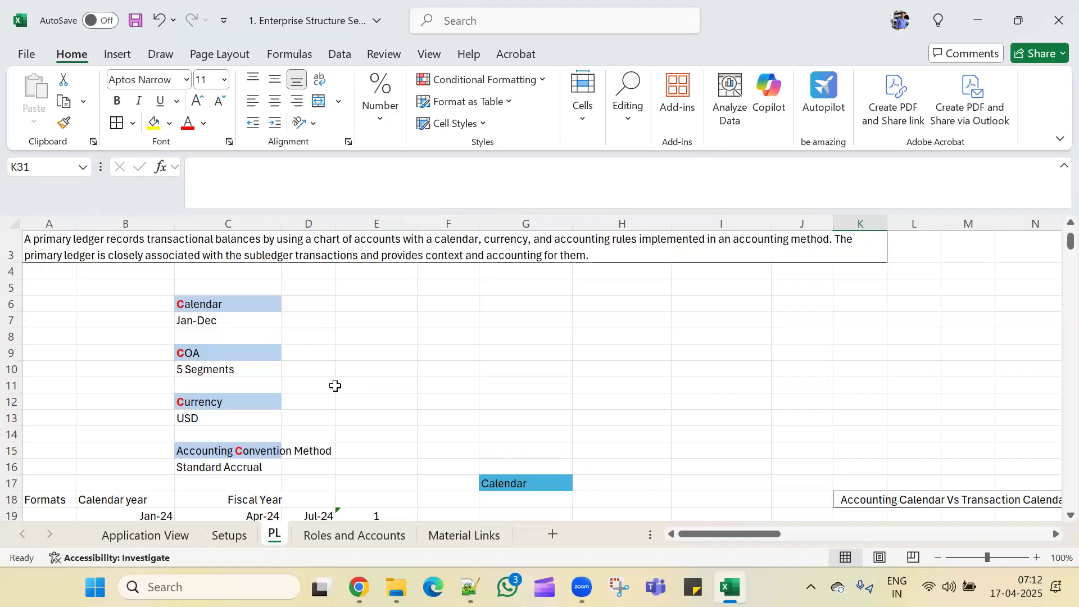
scroll(336, 386, "up", 1)
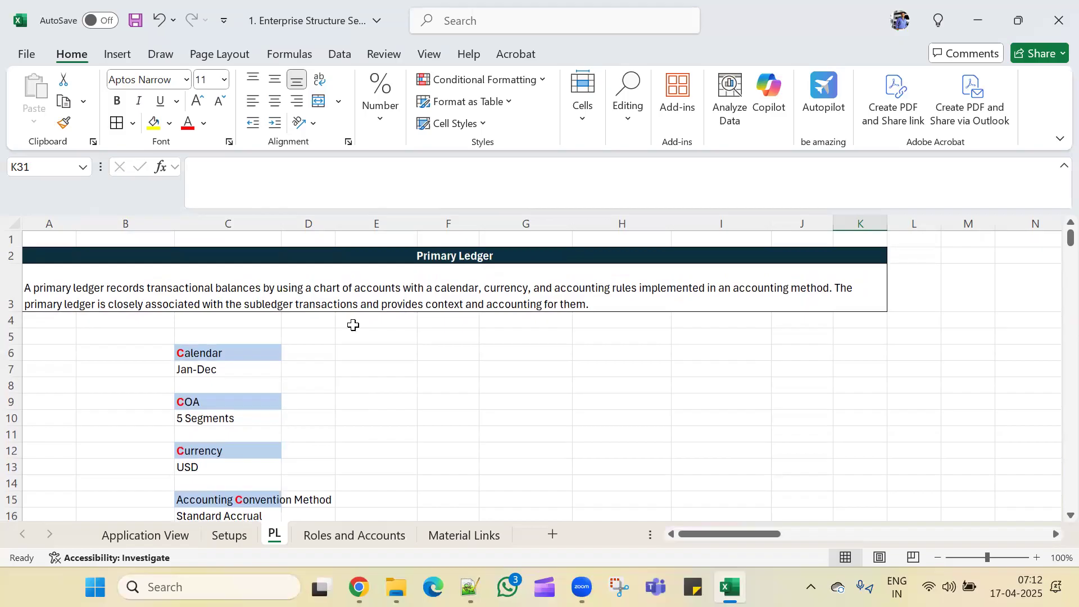
scroll(334, 406, "down", 5)
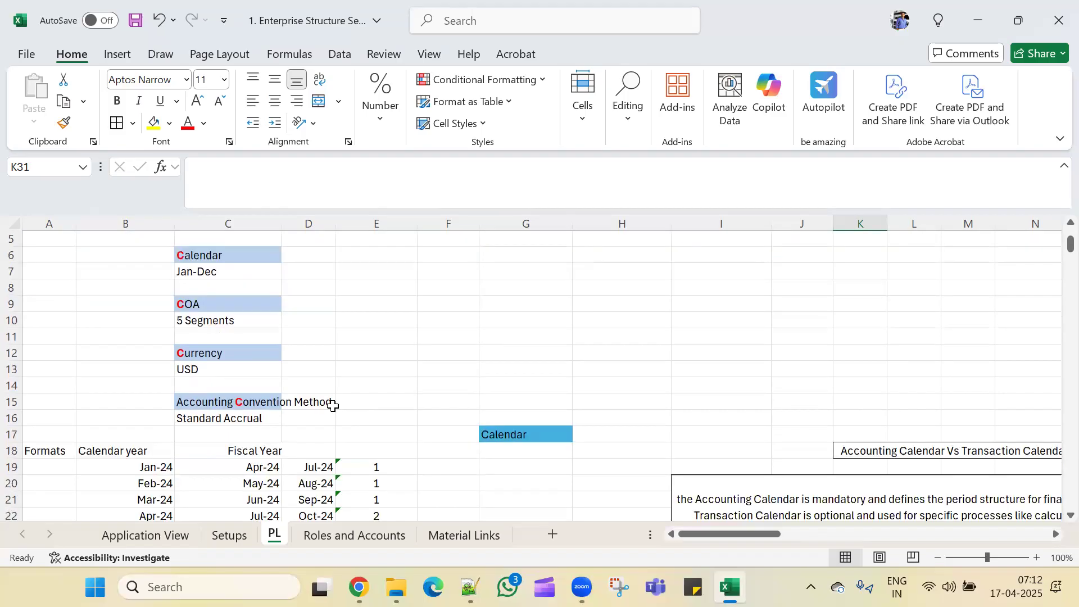
scroll(334, 406, "up", 5)
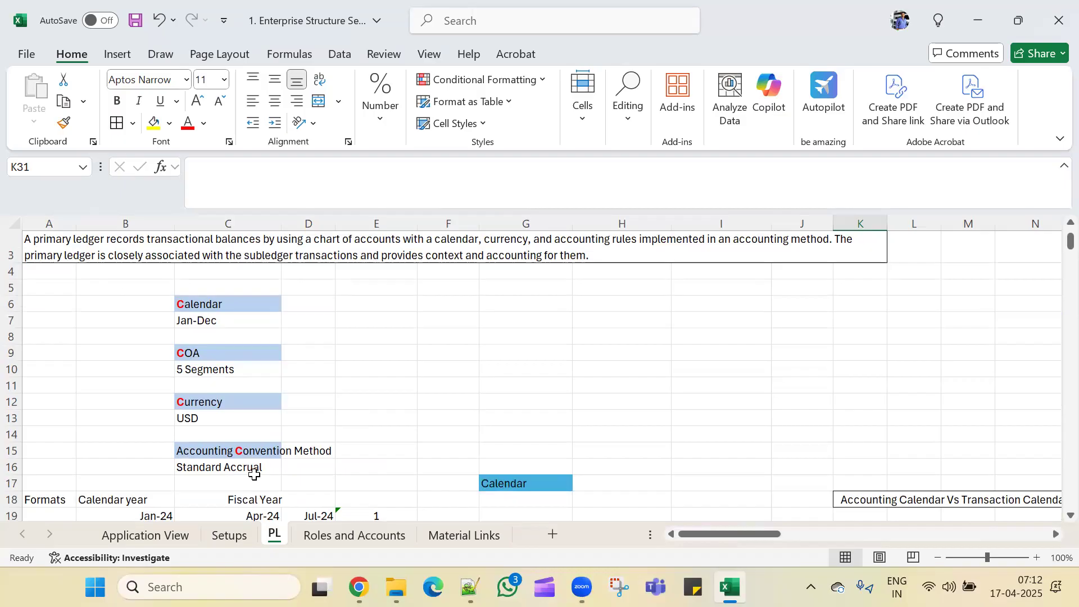
Step: Go through the Chart Of Accounts Deployment tasks on the Setups sheet, from the accounting calendar to accounting methods
left_click(235, 540)
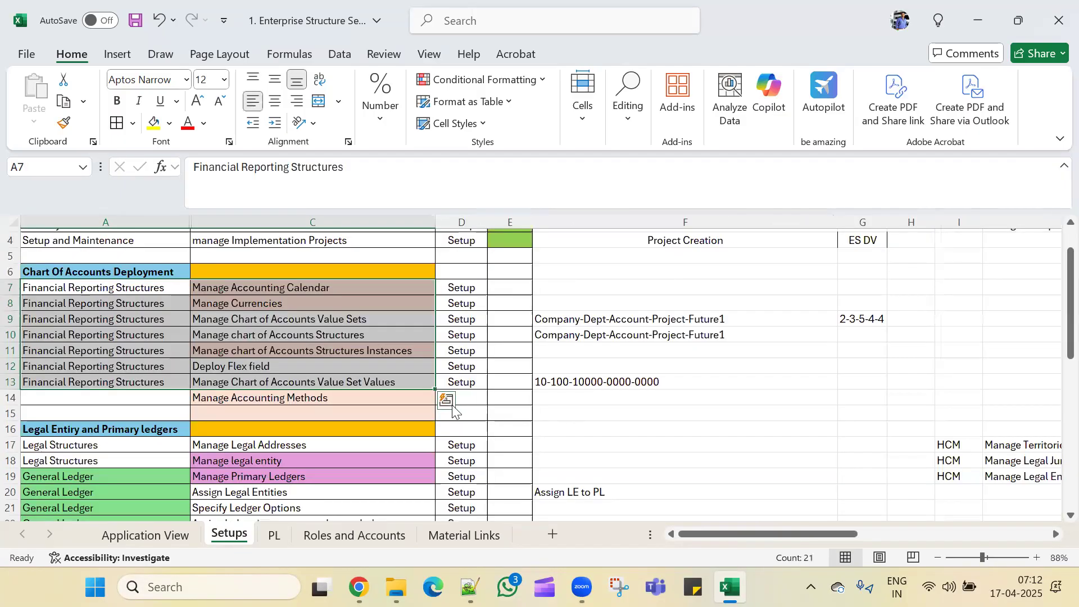
left_click(515, 282)
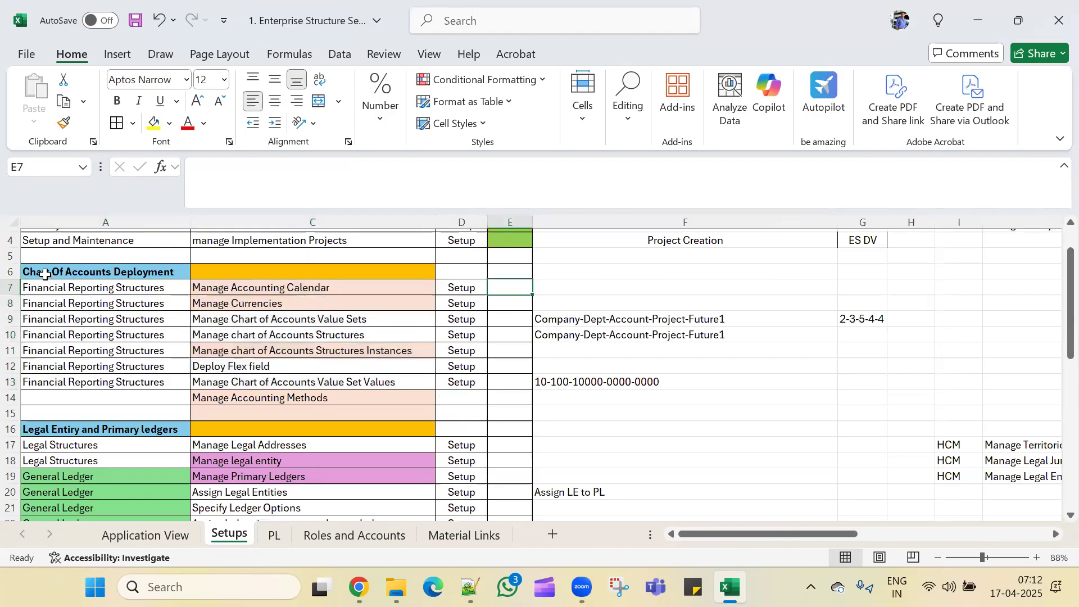
left_click(340, 288)
left_click(344, 303)
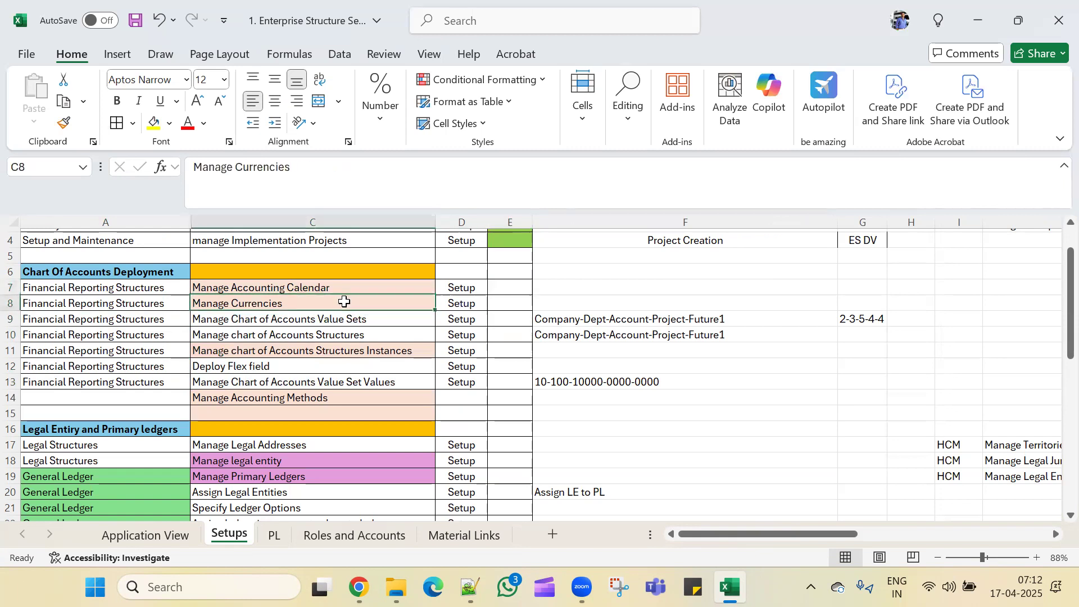
left_click(364, 350)
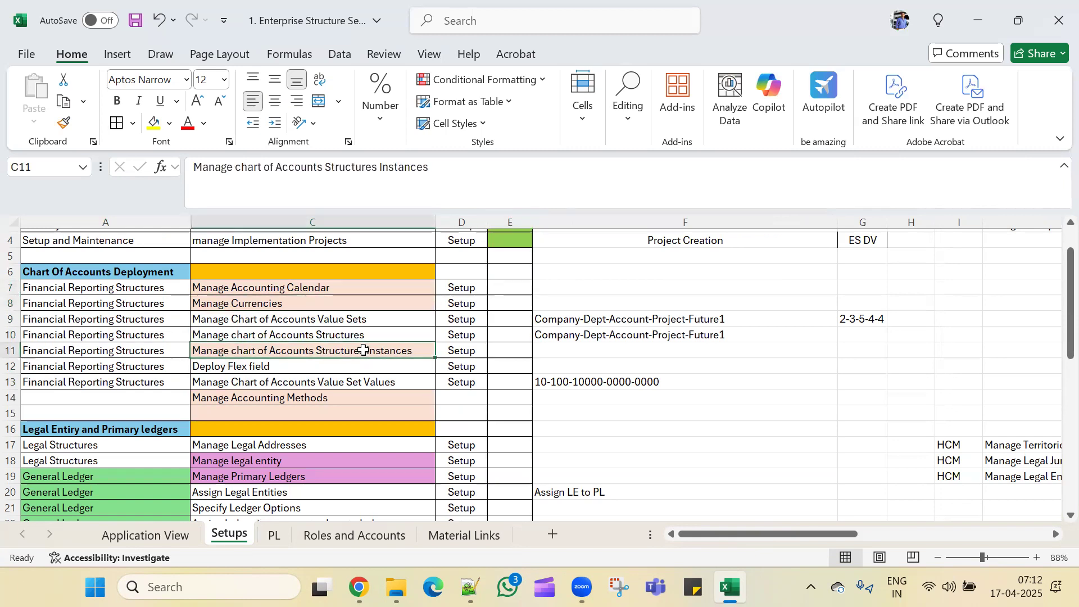
left_click(350, 396)
left_click_drag(370, 290, 372, 389)
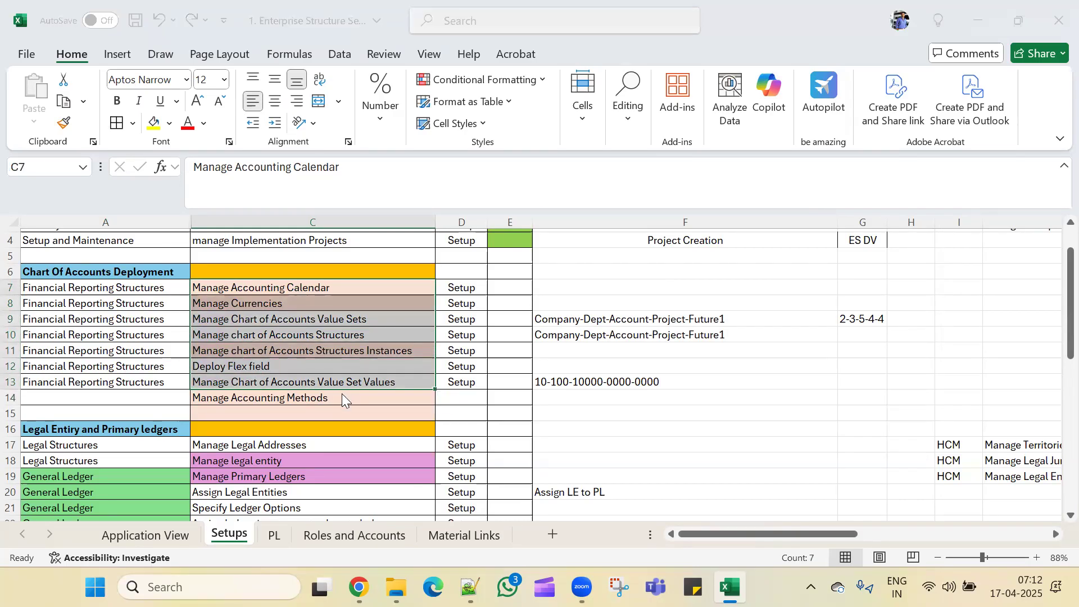
Step: Read the Calendar section on the PL sheet, including the Accounting Calendar Vs Transaction Calendar explanation
left_click(274, 535)
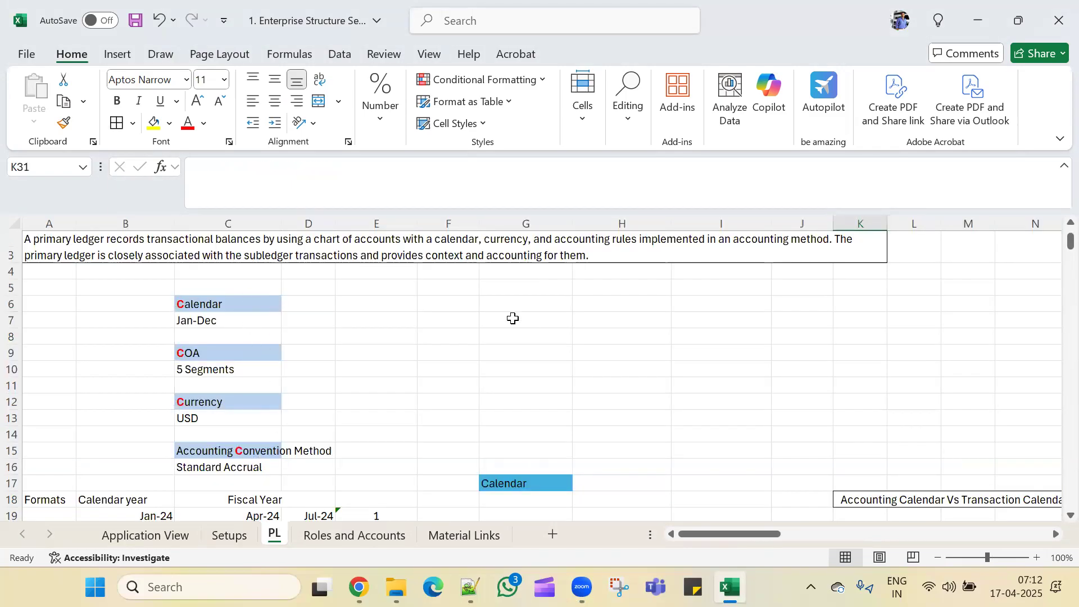
scroll(513, 319, "down", 2)
scroll(512, 318, "down", 2)
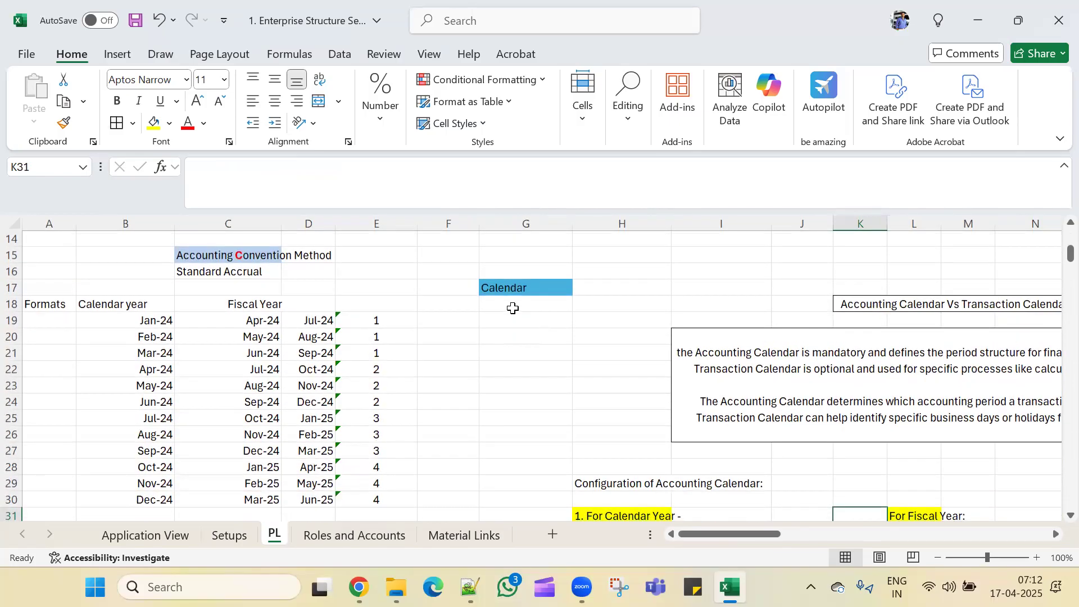
left_click(513, 287)
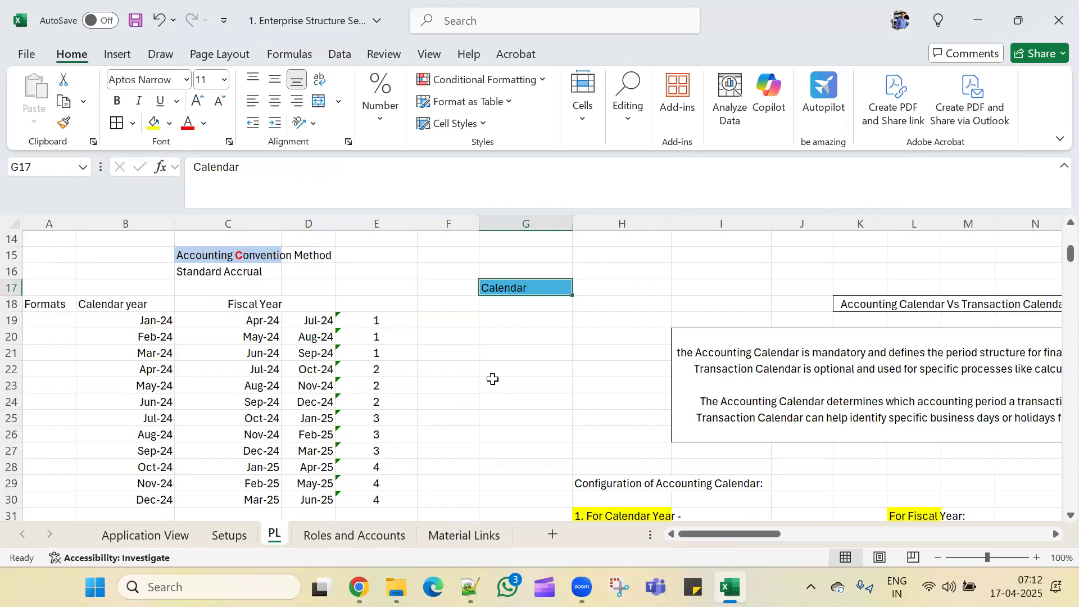
key("Down")
key("Down")
key("Down")
key("Down")
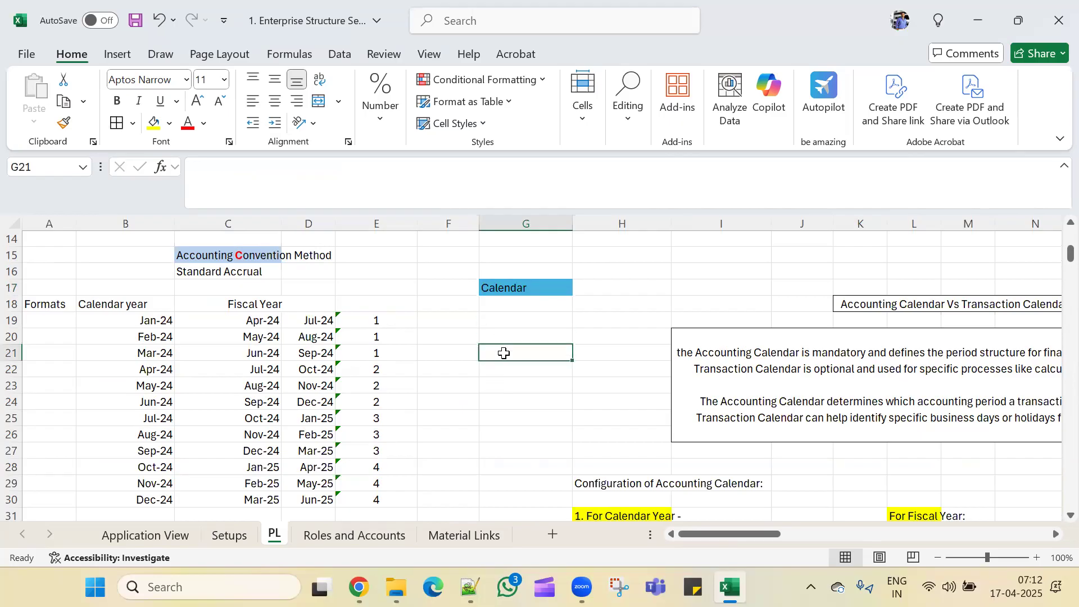
key("Right")
key("Right")
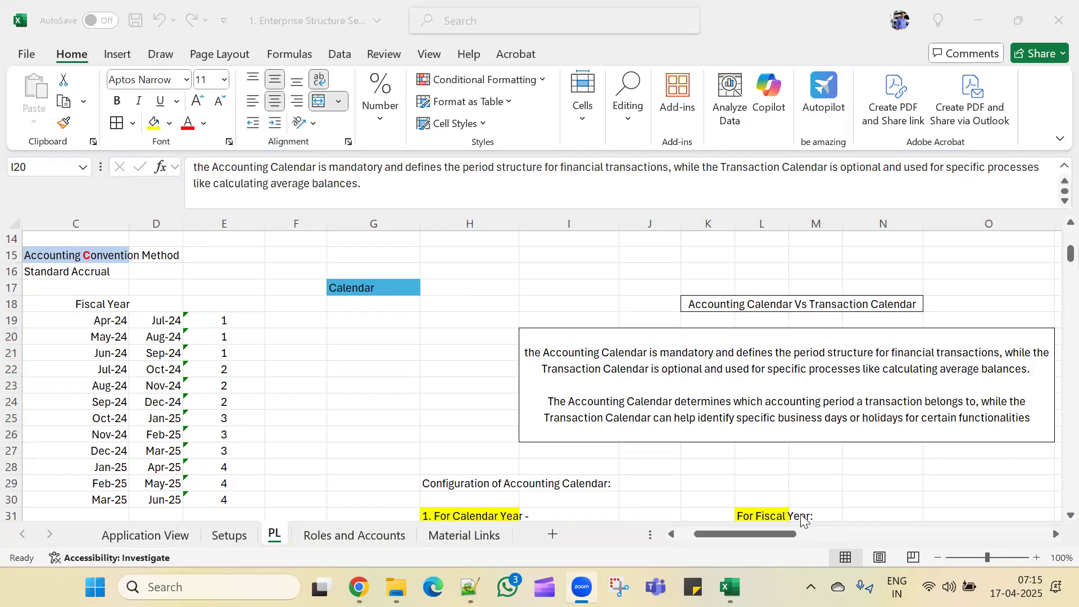
scroll(806, 422, "down", 2)
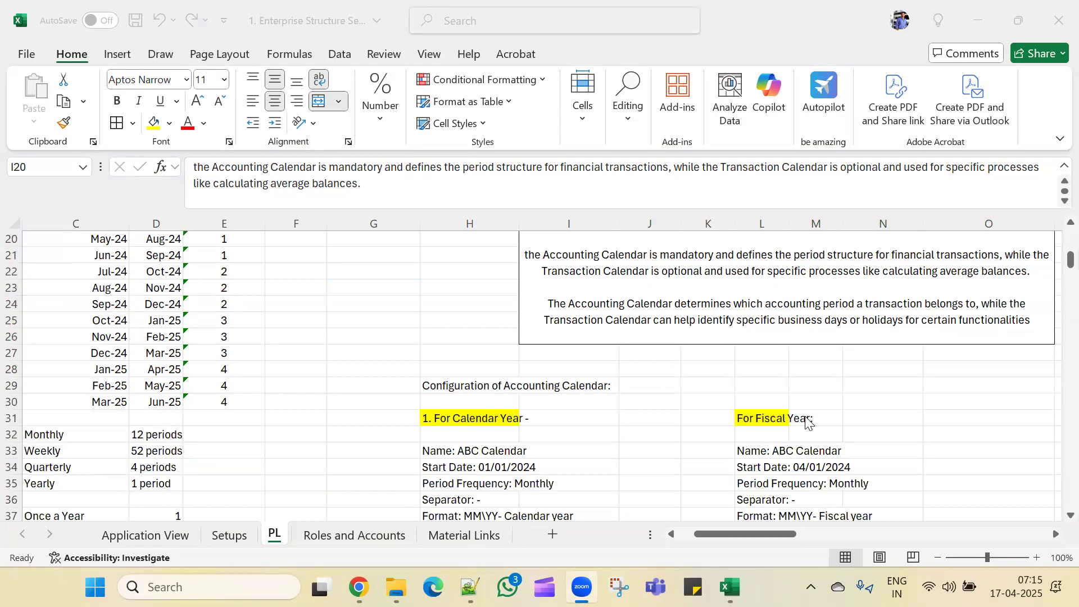
scroll(806, 423, "up", 2)
Step: Compare the Calendar year and Fiscal Year month formats on the PL sheet, including how the months group into quarters
left_click(727, 533)
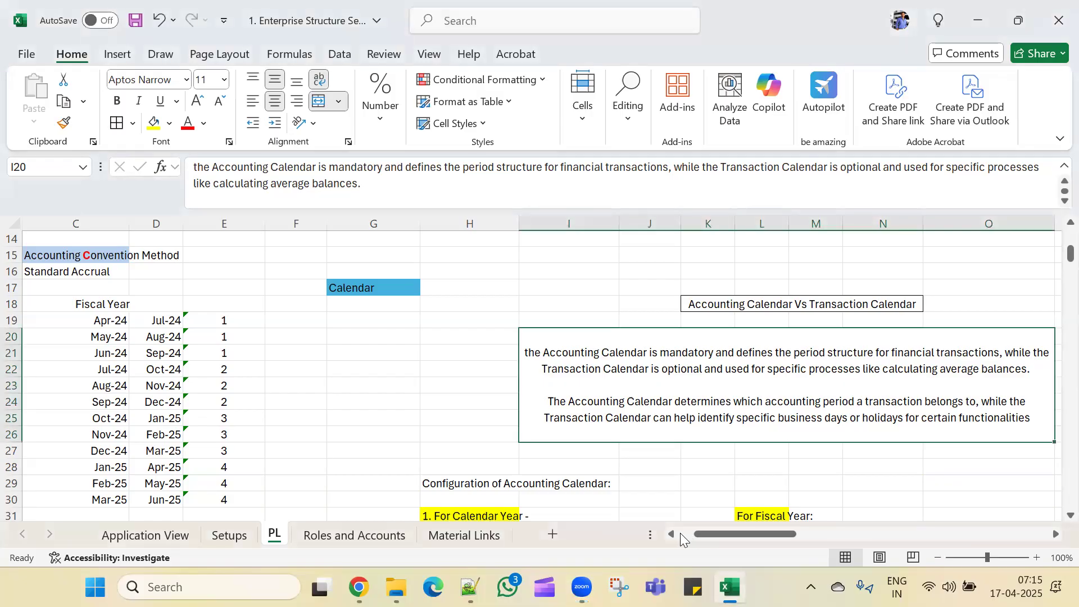
left_click_drag(700, 533, 669, 531)
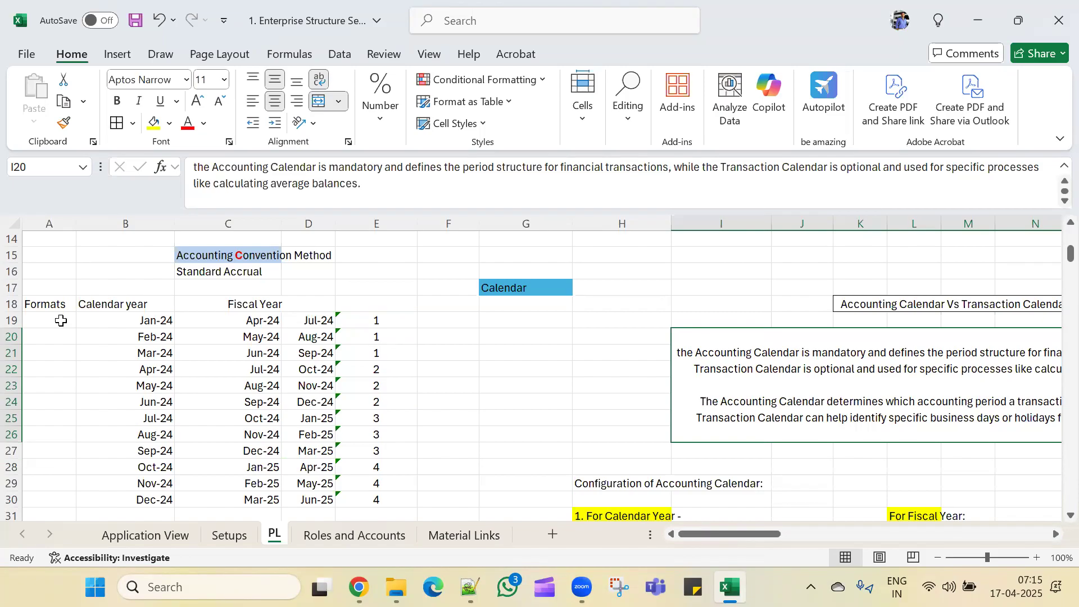
scroll(129, 368, "down", 2)
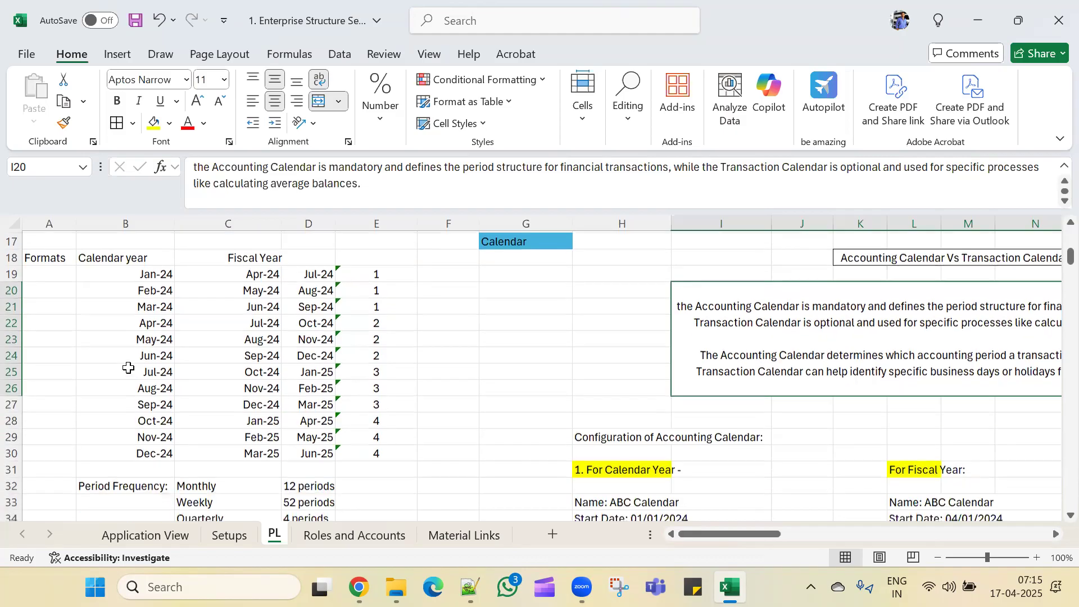
scroll(128, 368, "up", 1)
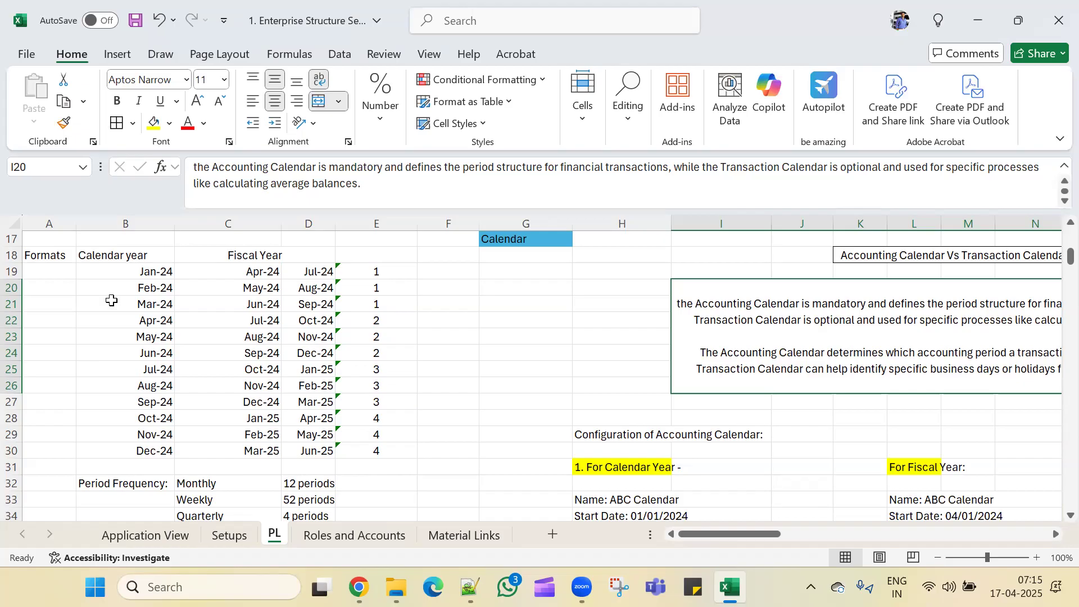
left_click(231, 272)
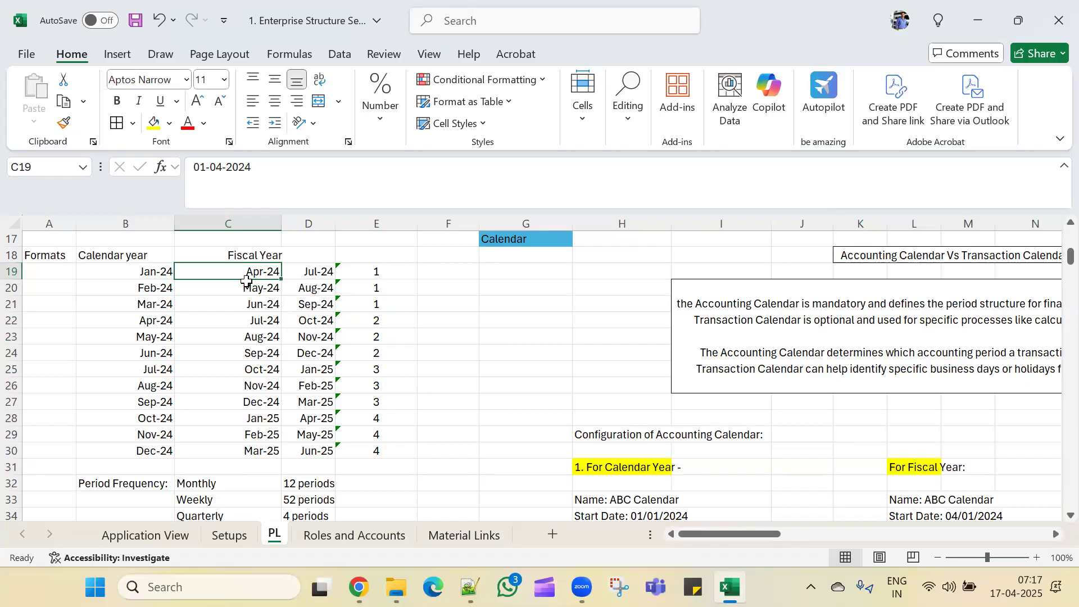
left_click(233, 326)
left_click_drag(229, 276, 239, 450)
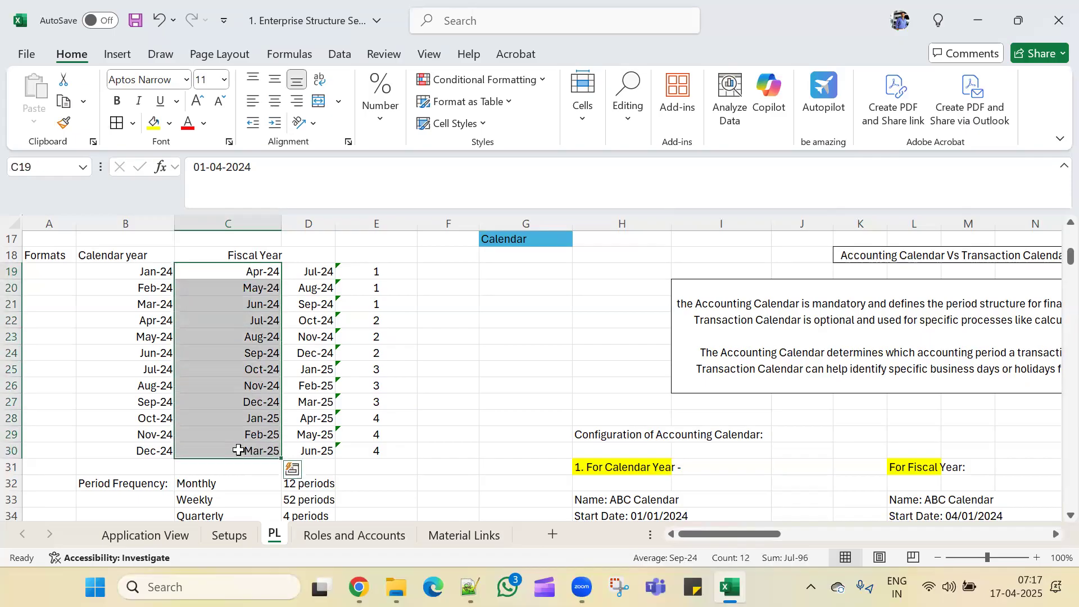
left_click(310, 256)
left_click(306, 273)
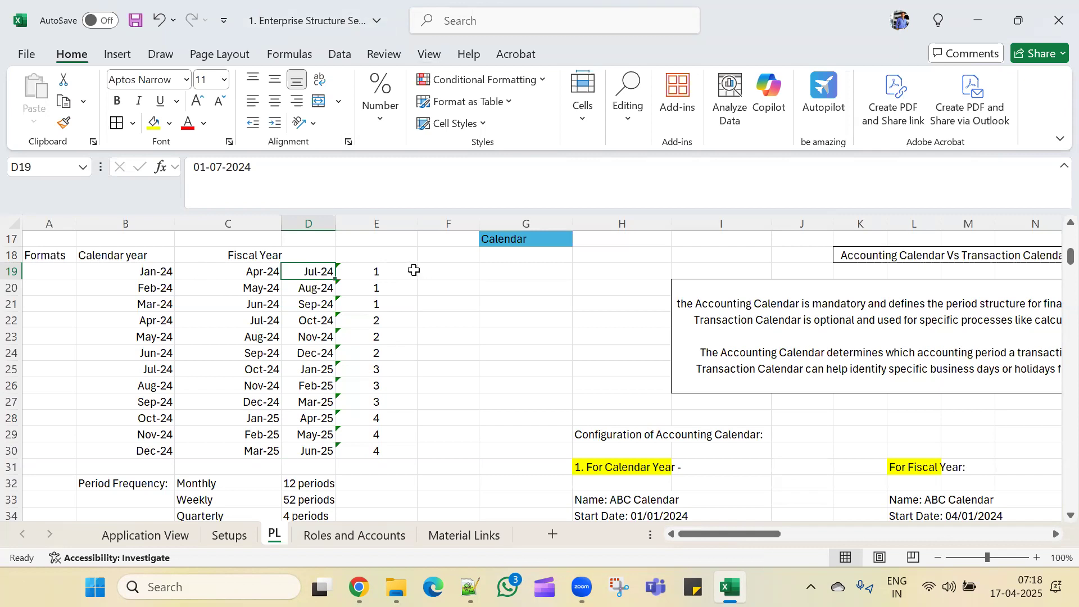
left_click_drag(399, 272, 388, 396)
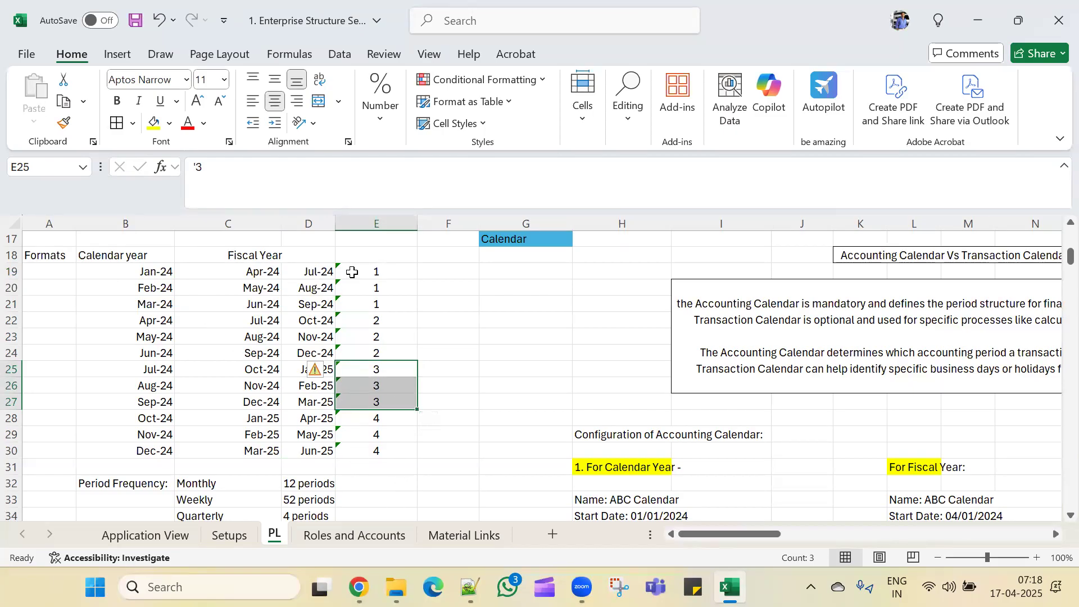
left_click_drag(134, 272, 117, 388)
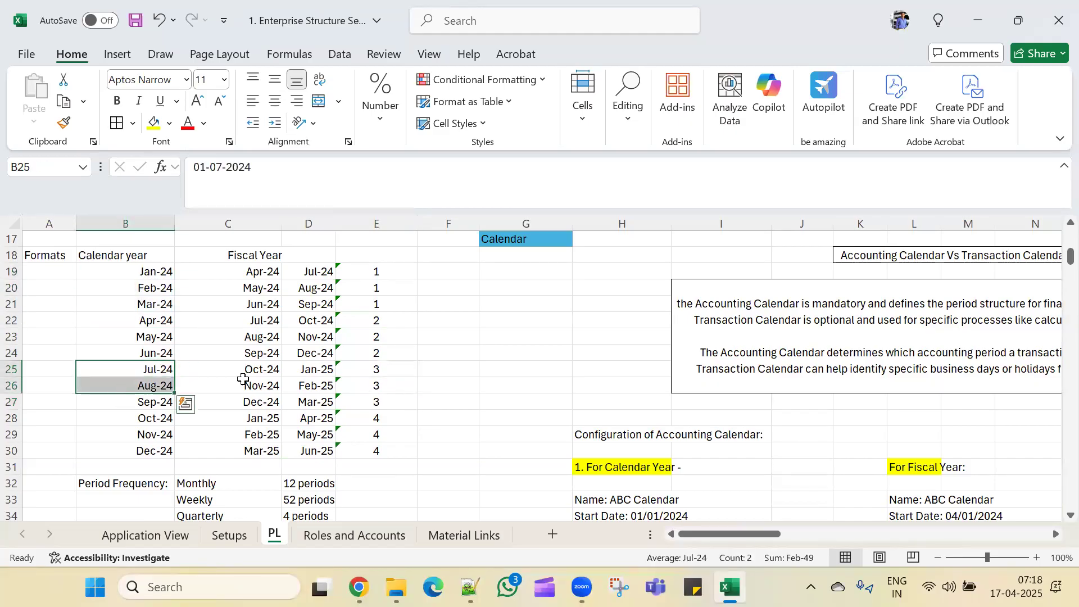
Step: Enter "Quarters" in cell E18 as the heading above the quarter numbers beside the fiscal year months
left_click(400, 257)
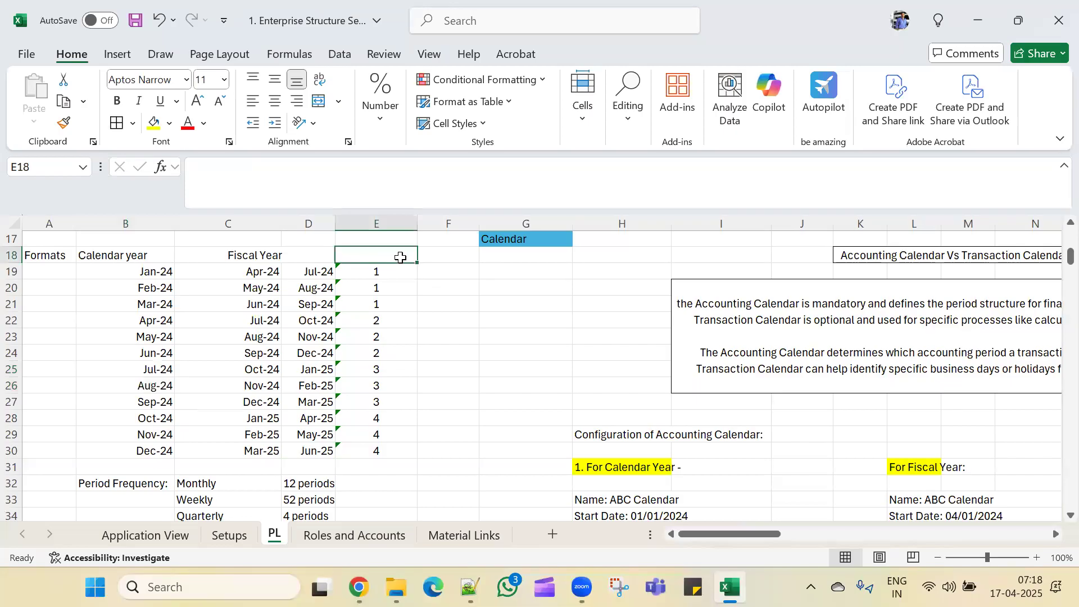
type("Qua")
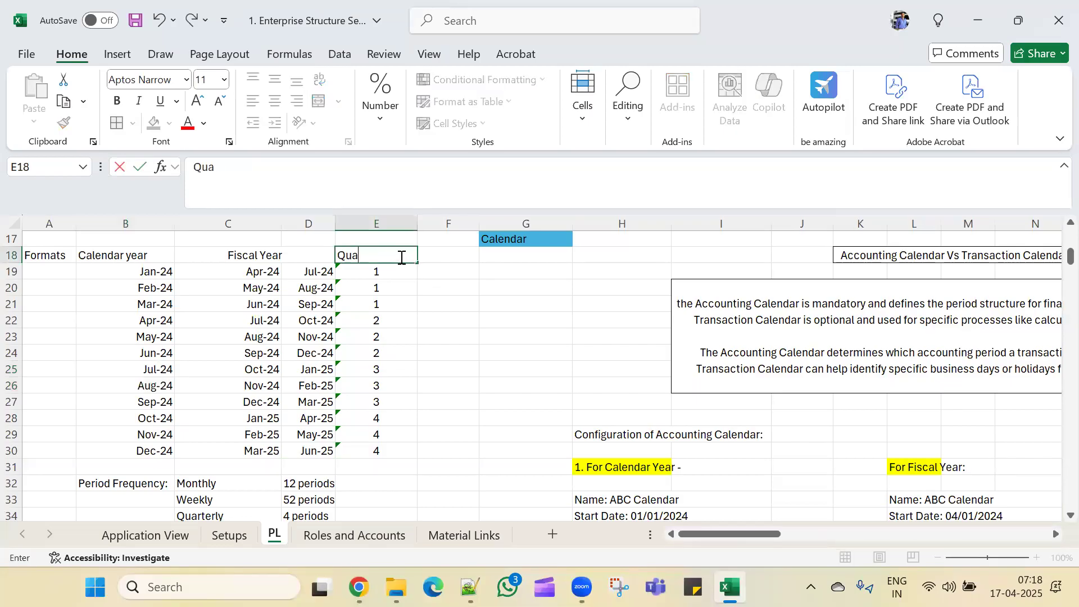
type("rters")
left_click(458, 351)
Step: Examine the Monthly and Weekly options under Period Frequency against the months in the Calendar year column
scroll(466, 337, "down", 3)
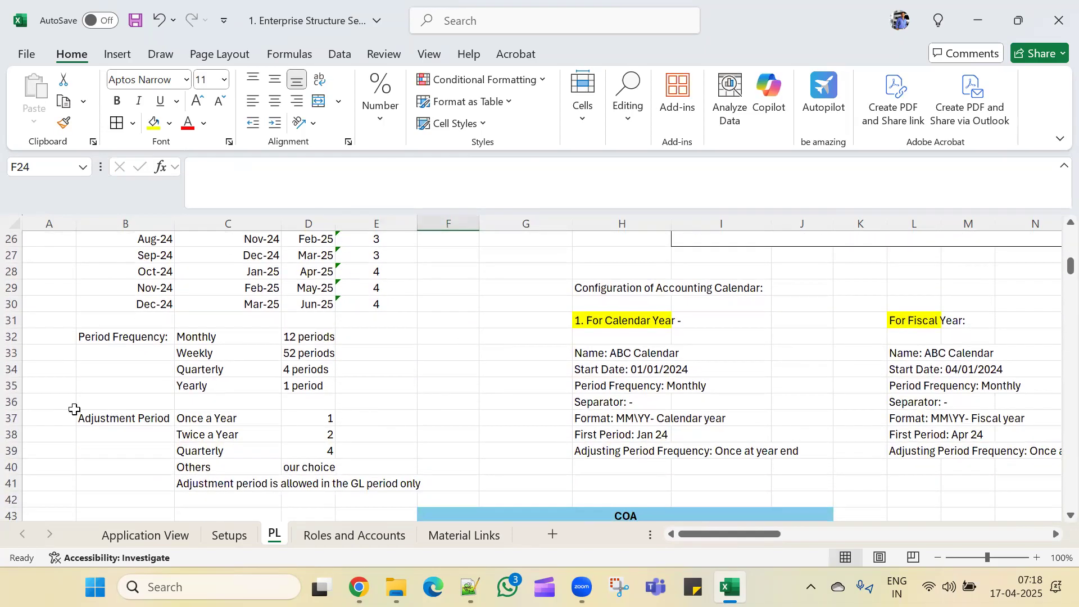
left_click(238, 336)
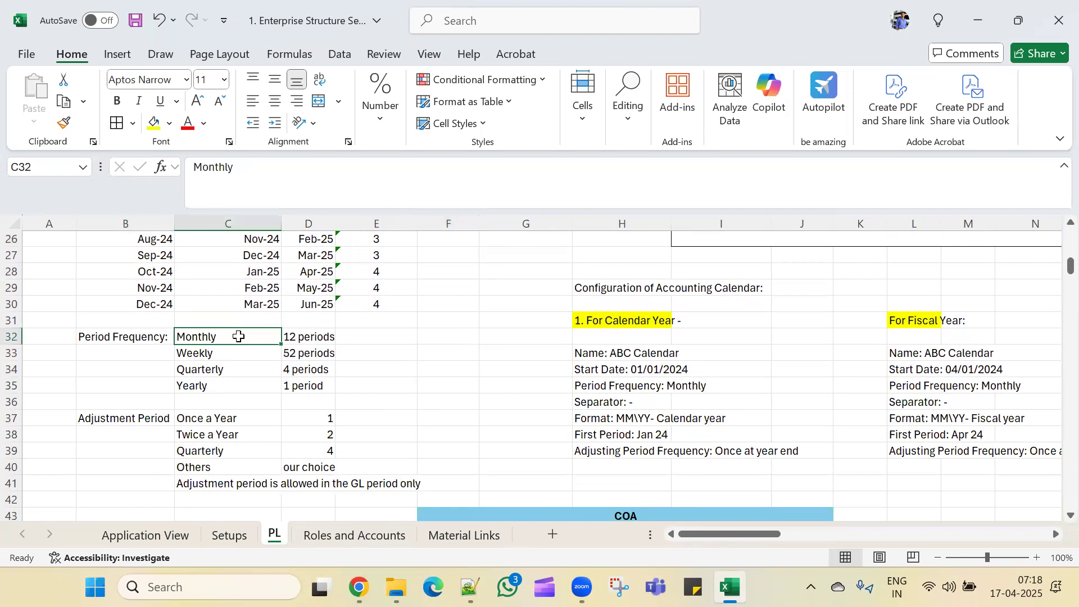
scroll(238, 368, "up", 1)
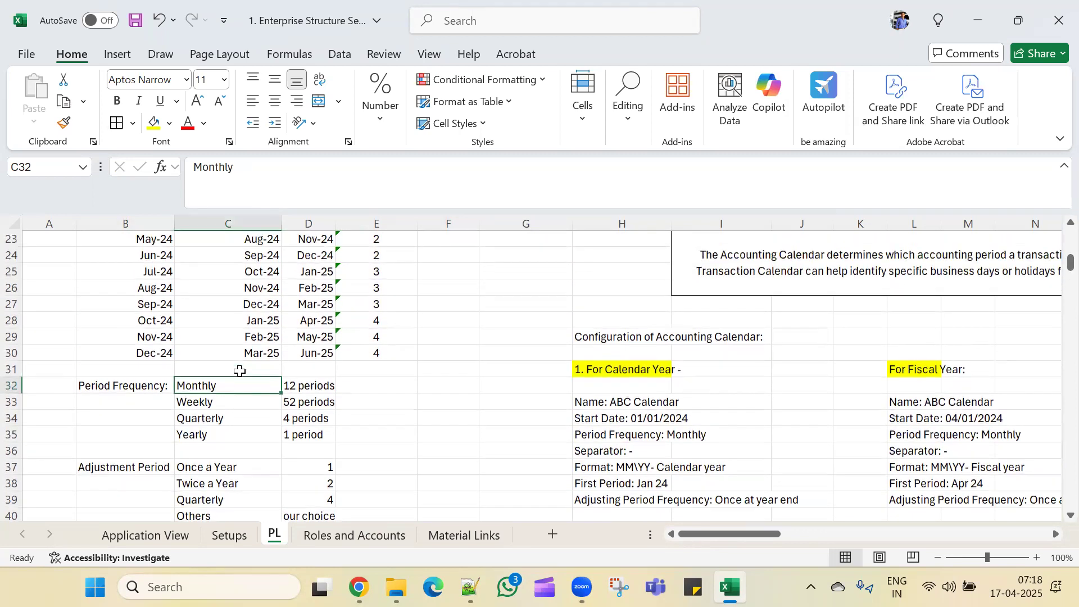
scroll(241, 386, "up", 2)
left_click_drag(149, 272, 139, 451)
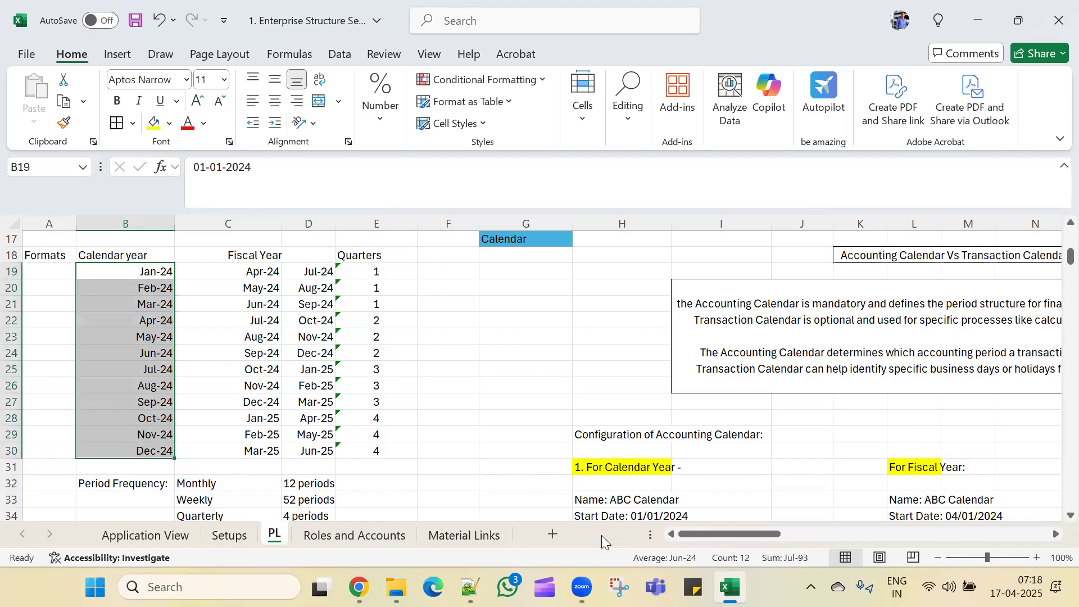
left_click(200, 351)
scroll(220, 443, "down", 1)
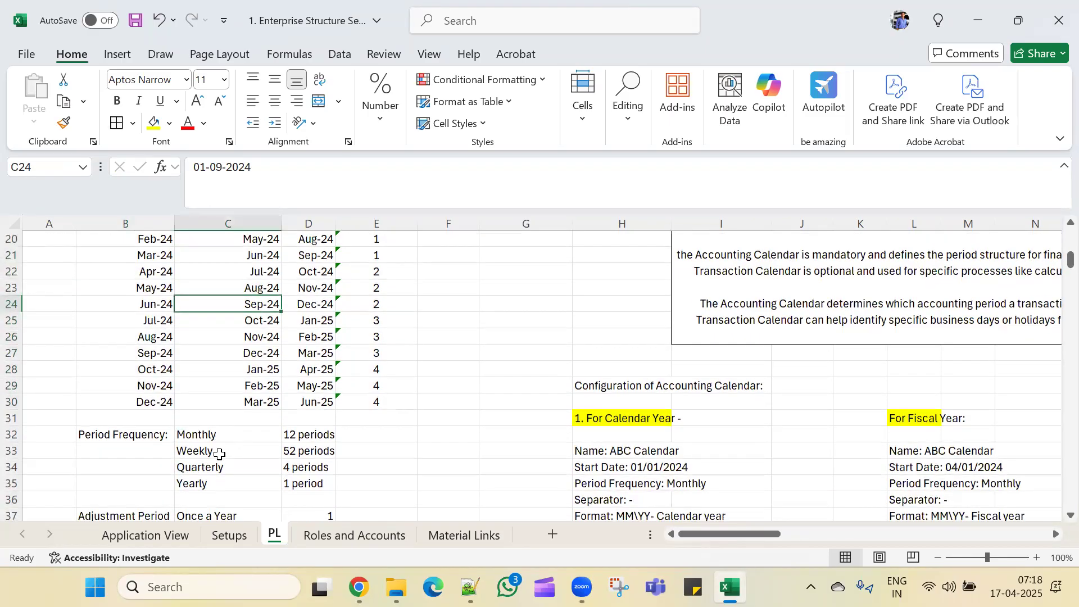
left_click(241, 449)
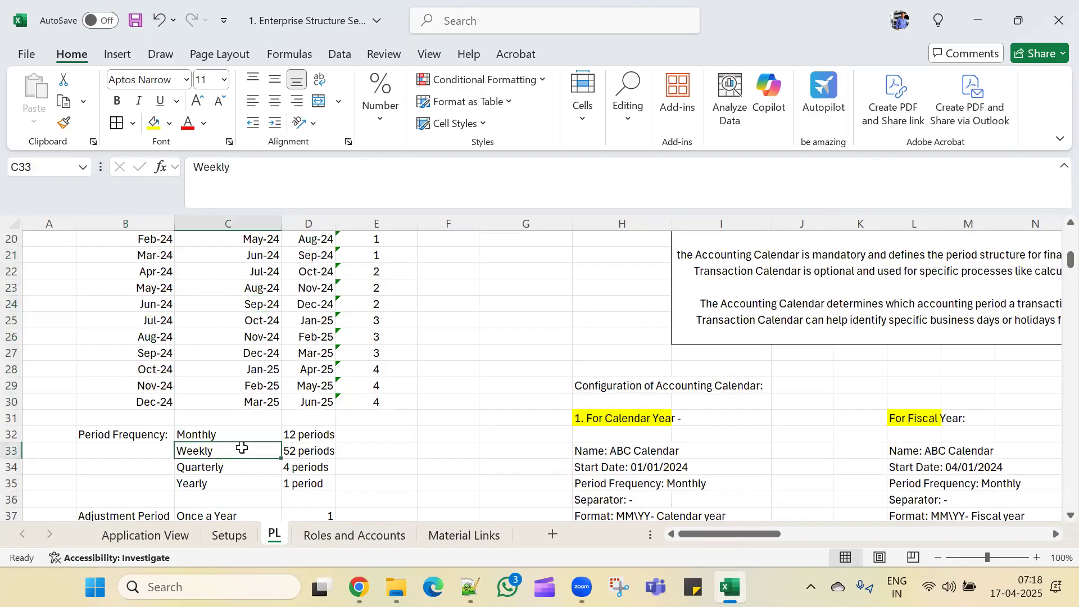
scroll(242, 448, "up", 2)
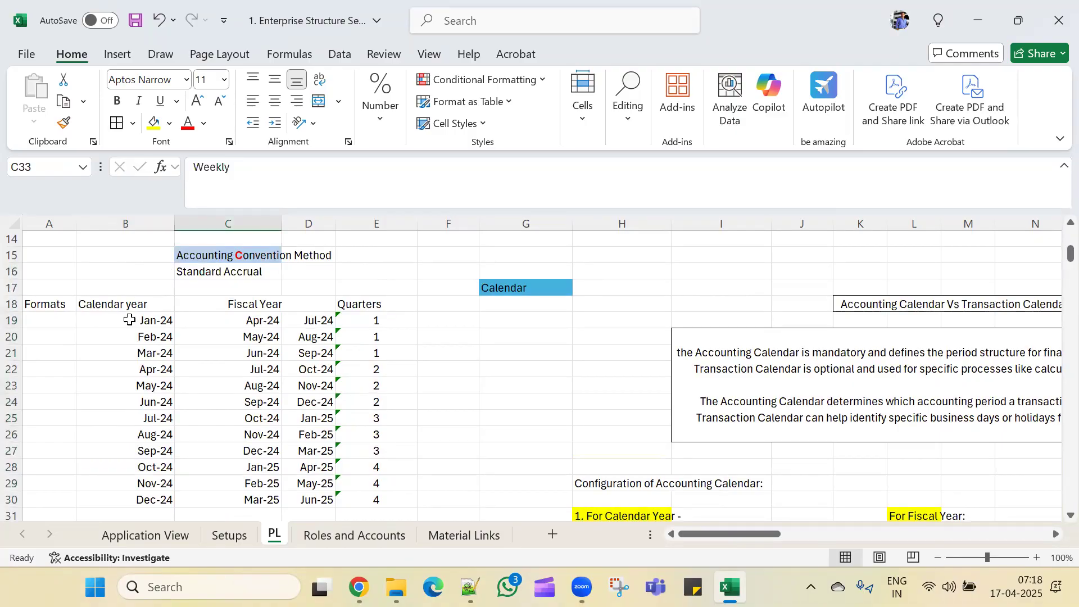
scroll(128, 436, "down", 2)
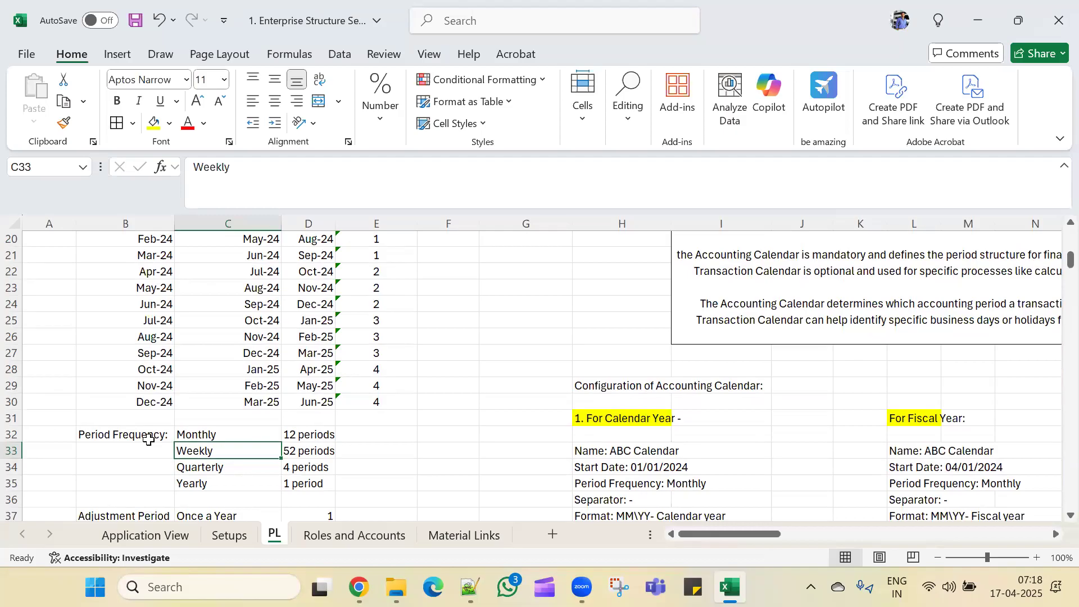
Step: Go through the Period Frequency options from Monthly to Yearly, relating their periods to the Quarters column and the calendar months
left_click(232, 435)
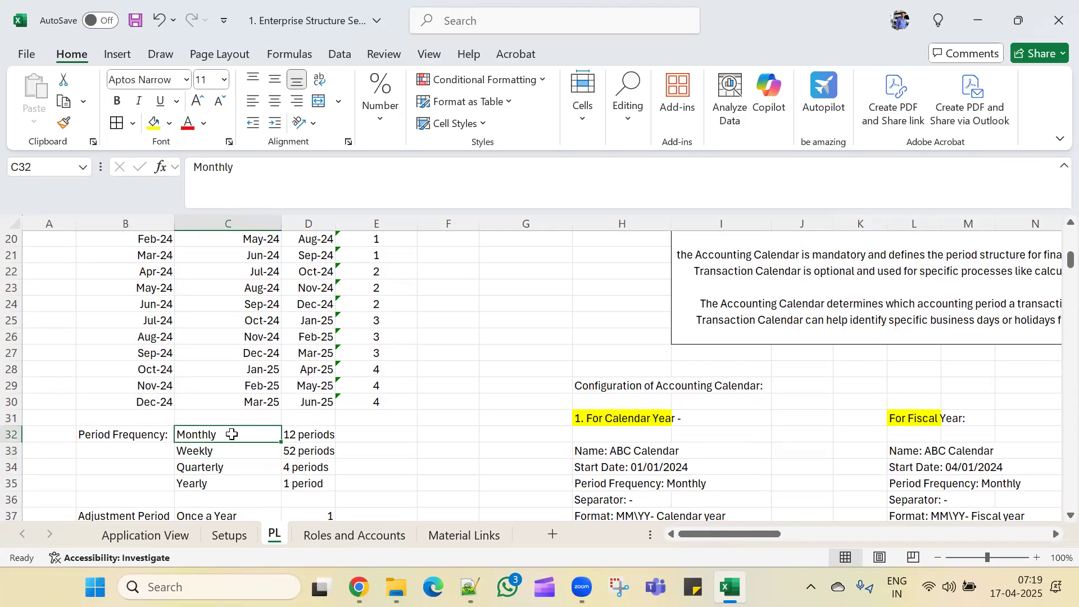
left_click(233, 452)
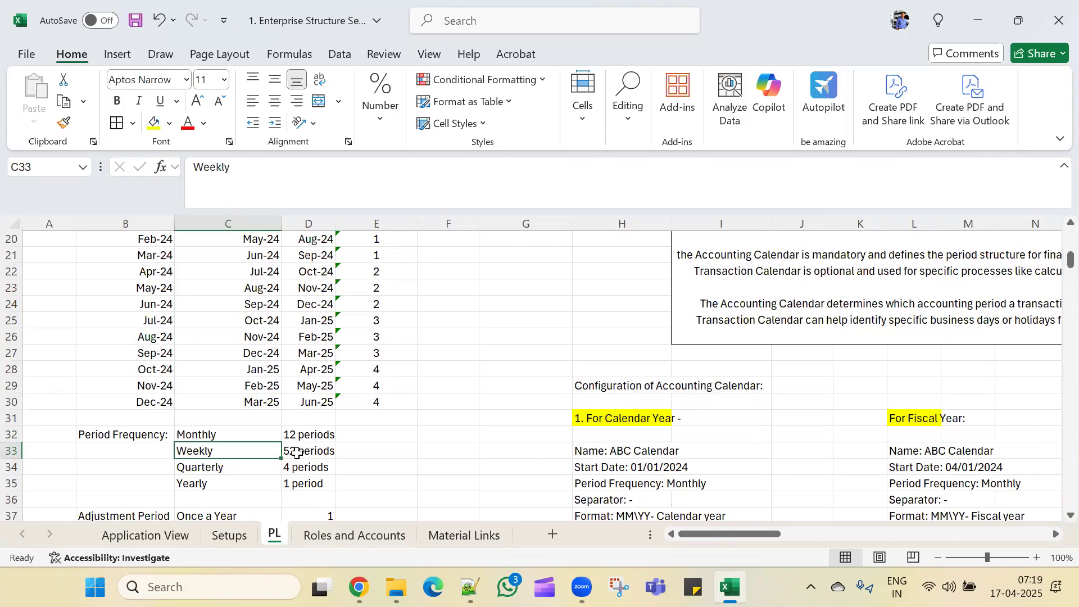
left_click(261, 469)
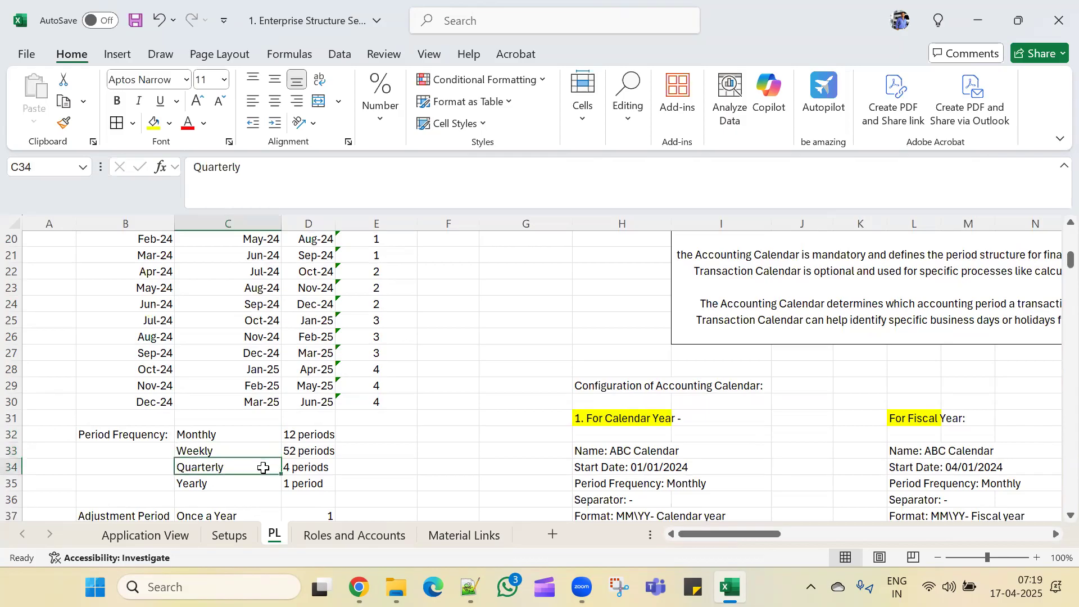
scroll(356, 313, "up", 3)
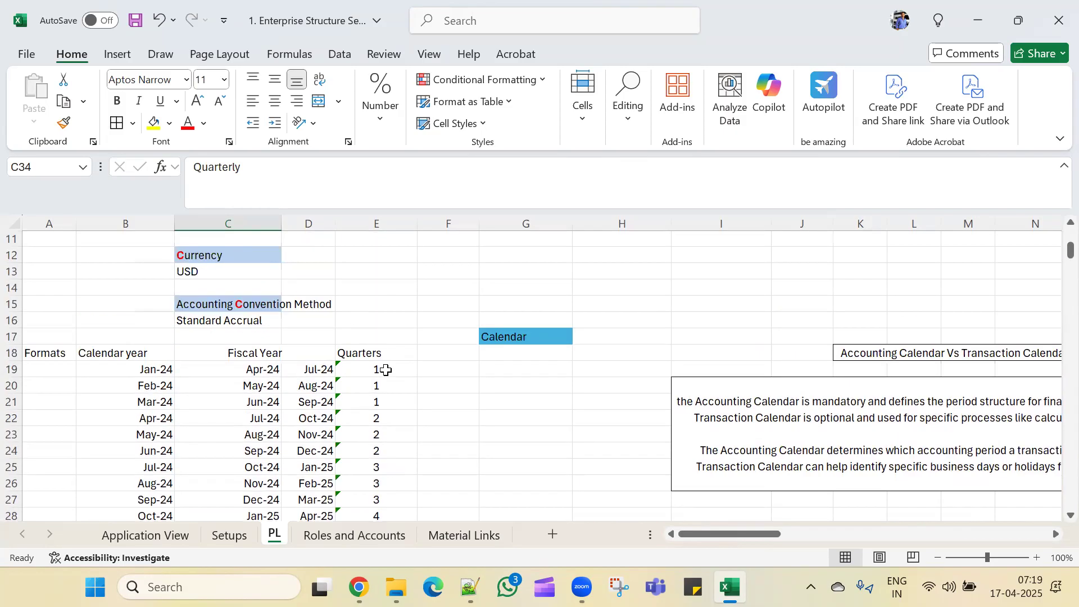
scroll(398, 328, "down", 1)
scroll(398, 429, "down", 2)
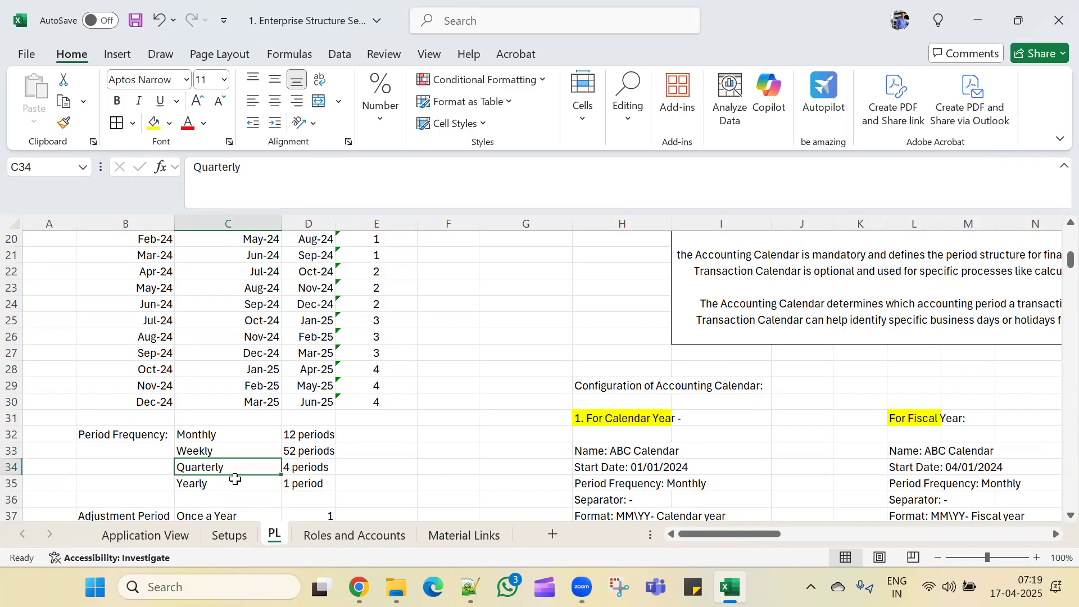
scroll(235, 482, "up", 1)
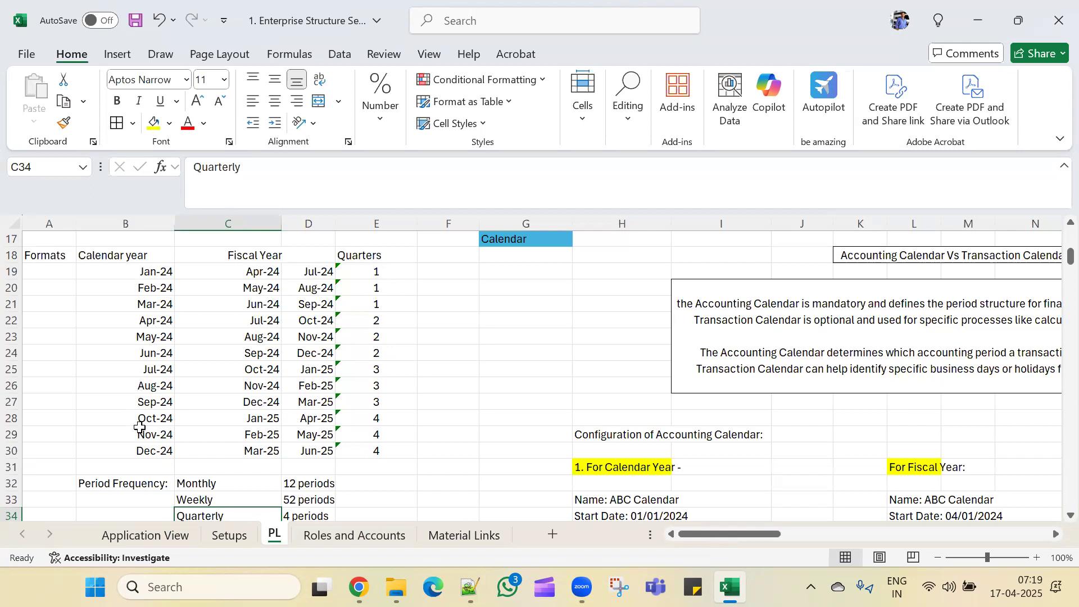
scroll(306, 351, "down", 1)
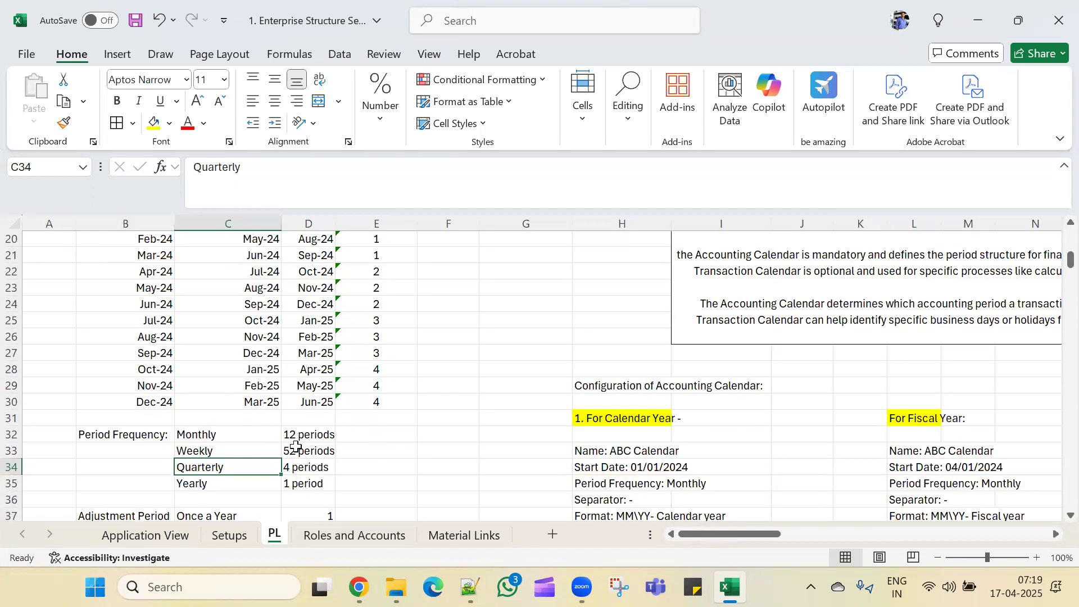
left_click(295, 488)
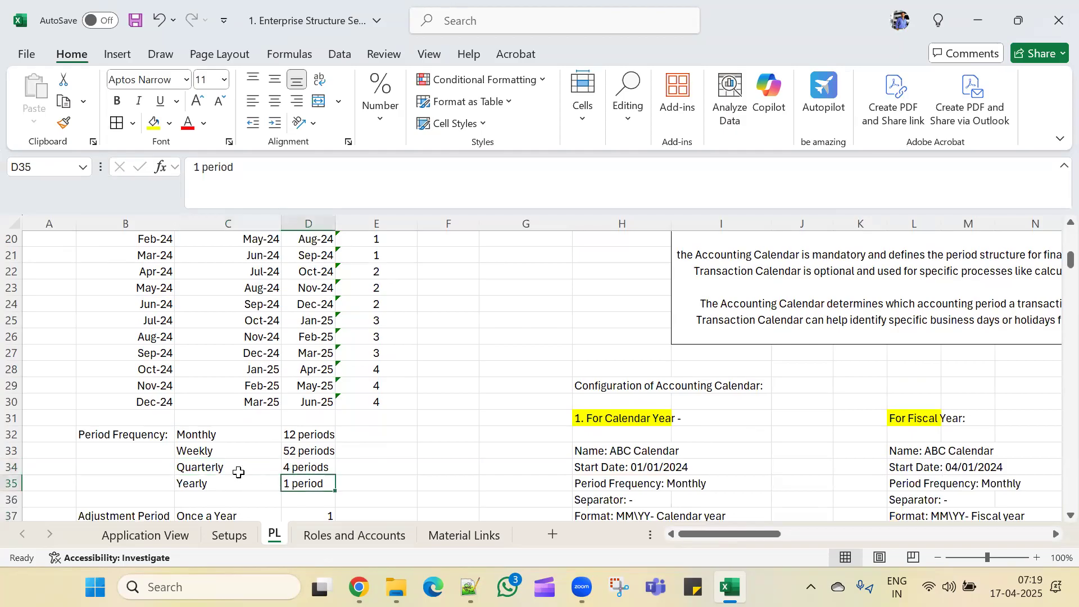
scroll(239, 472, "up", 1)
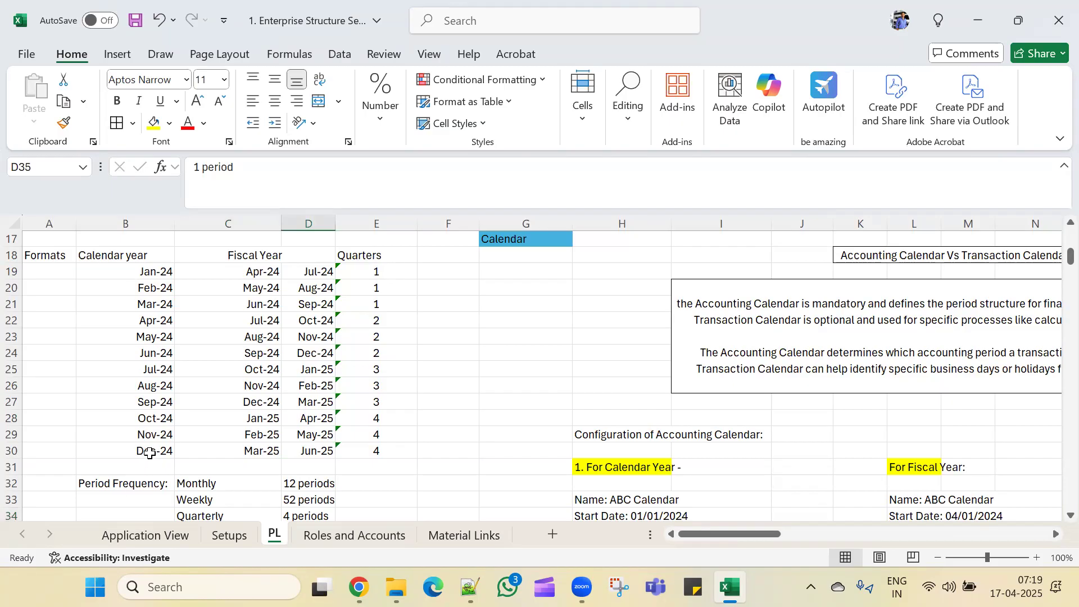
scroll(270, 448, "down", 1)
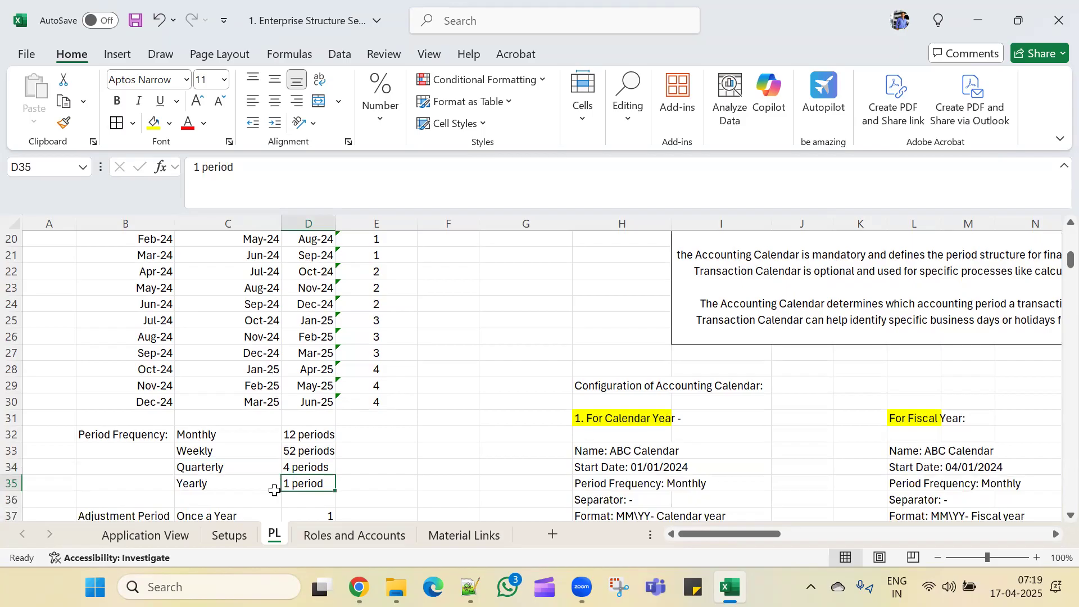
Step: Highlight the Monthly period frequency and its 12 periods in cells C32:D32 with a light green fill
left_click(197, 433)
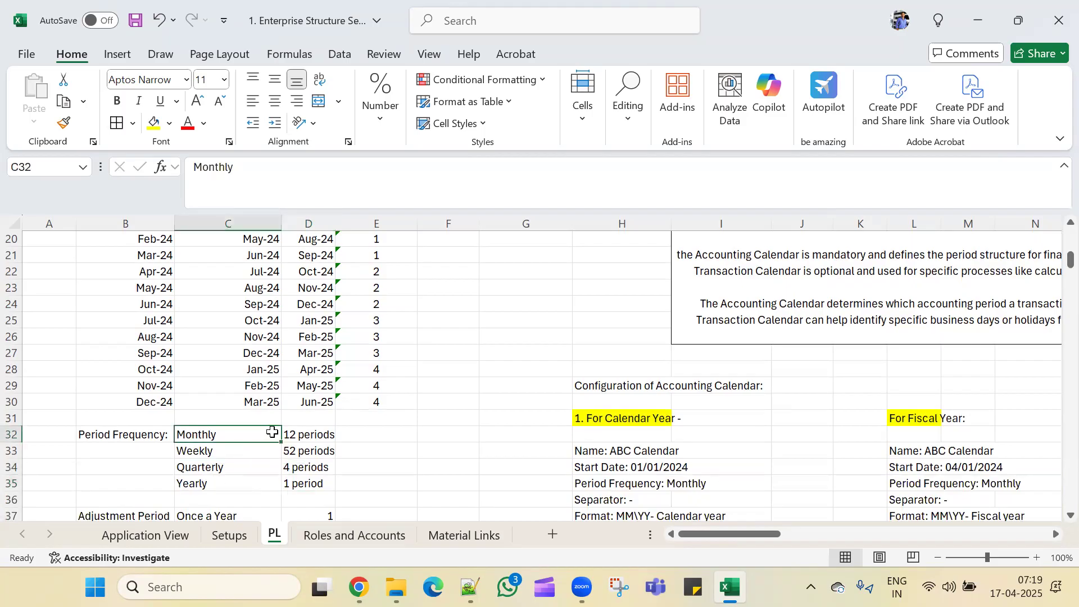
left_click_drag(272, 432, 289, 434)
left_click(169, 123)
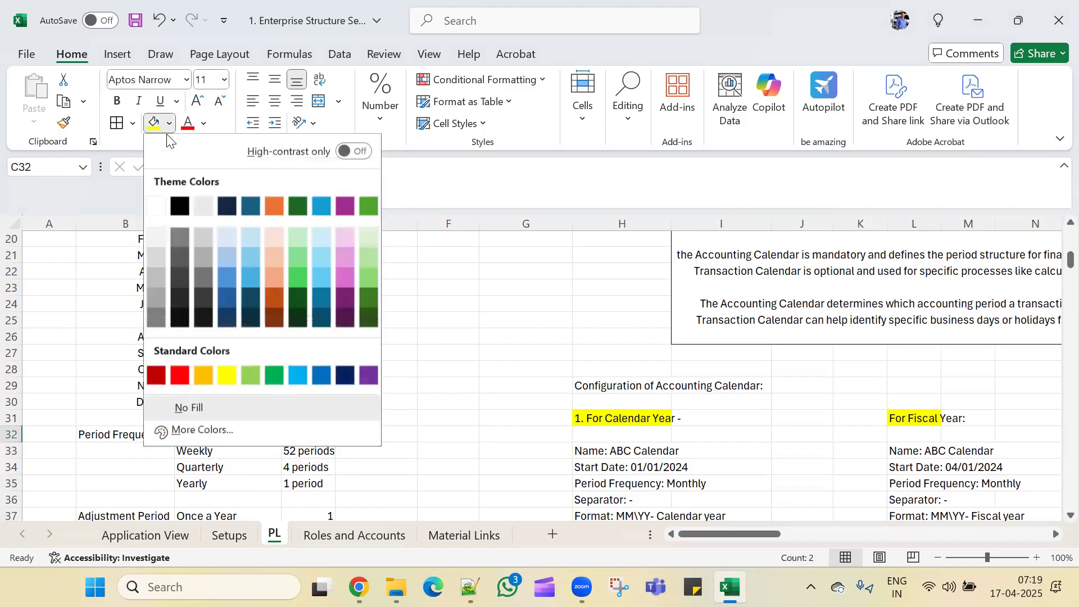
left_click(251, 376)
left_click(243, 471)
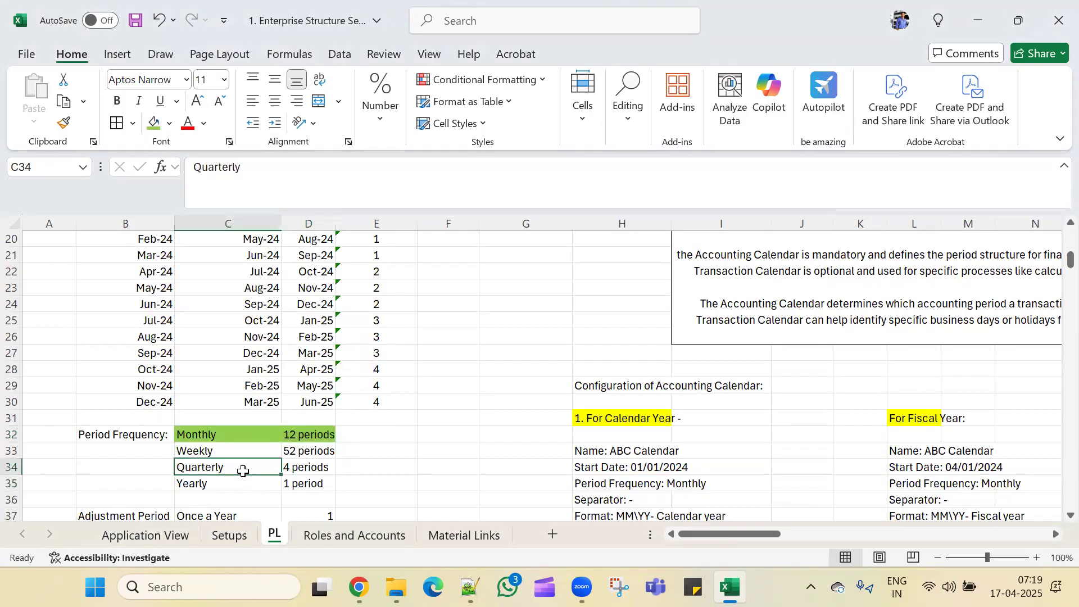
left_click_drag(241, 434, 316, 434)
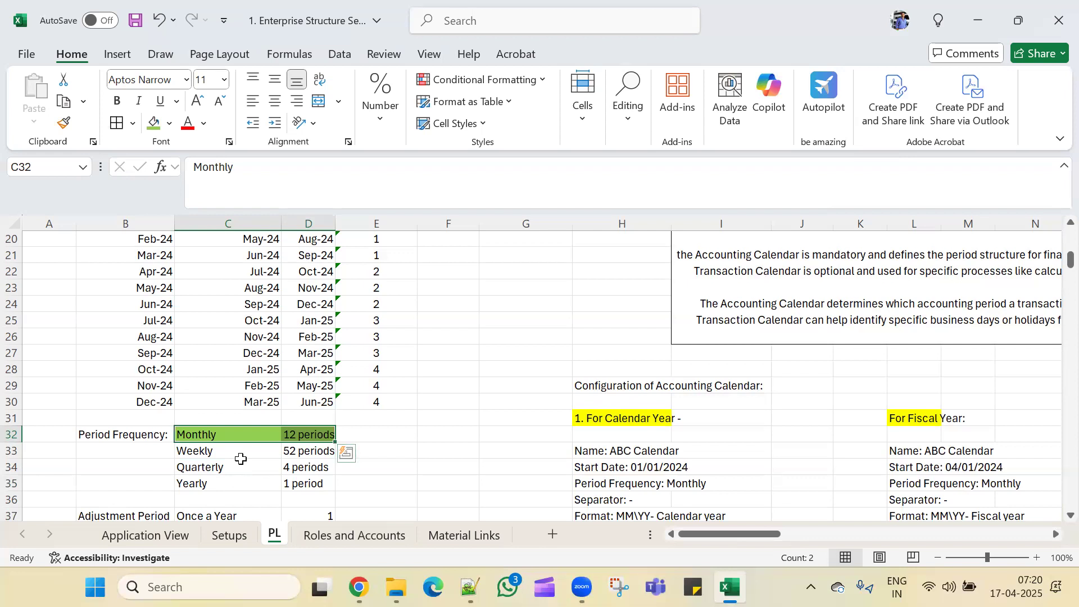
Step: Go through the Adjustment Period options from Once a Year to Others, including the note on GL periods
scroll(240, 460, "down", 2)
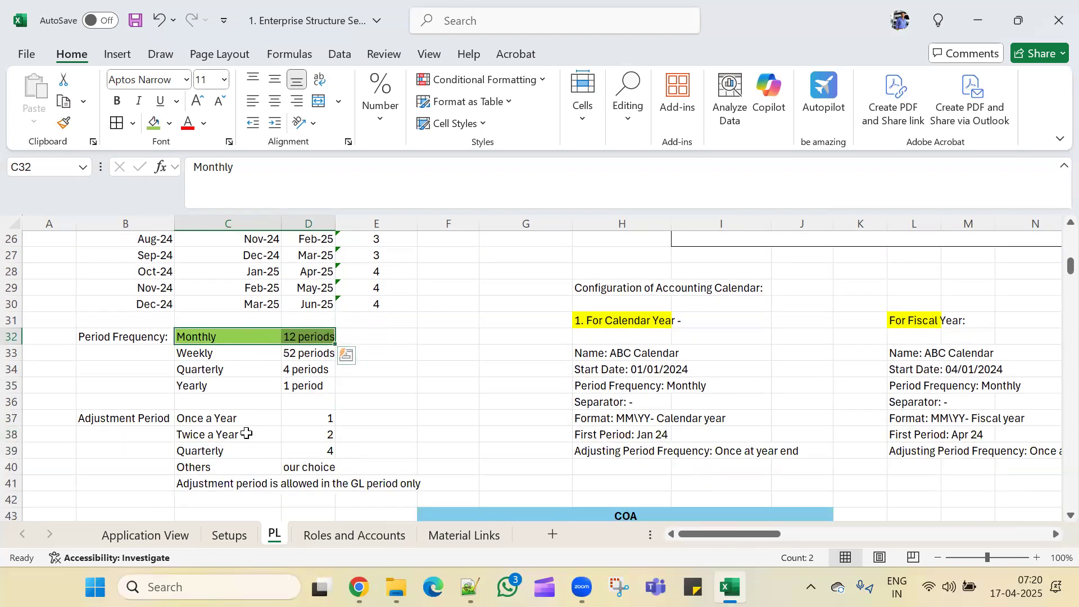
left_click(244, 434)
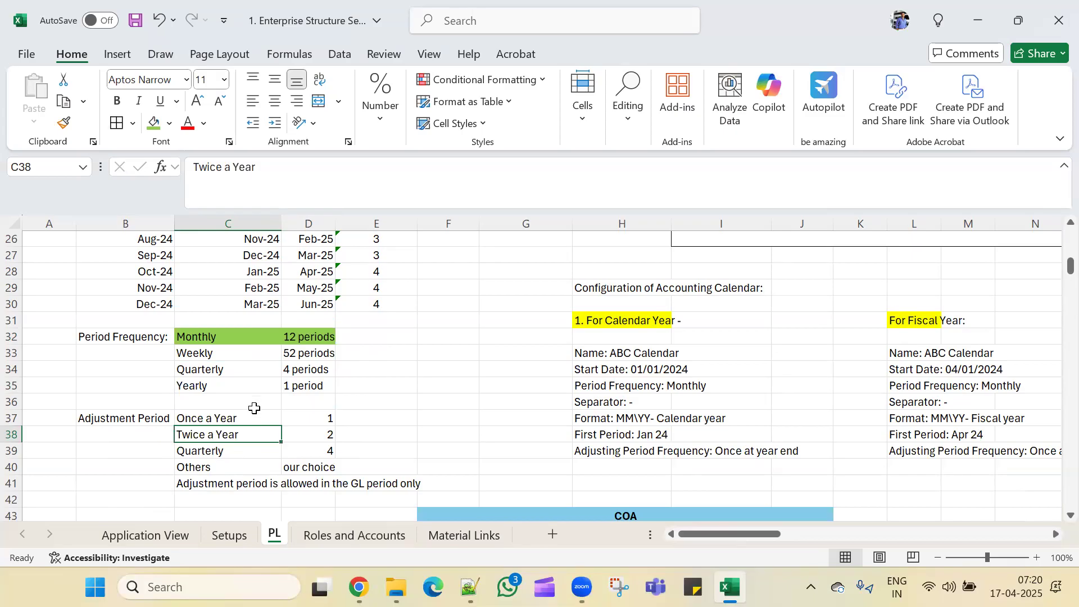
left_click_drag(253, 417, 314, 419)
left_click_drag(247, 436, 292, 437)
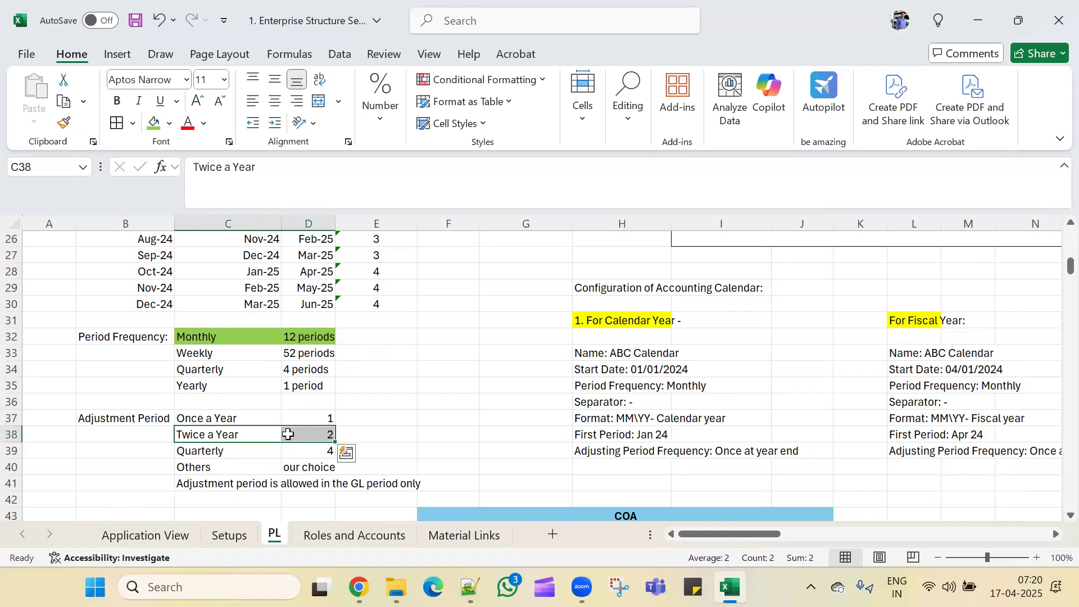
left_click_drag(243, 451, 298, 447)
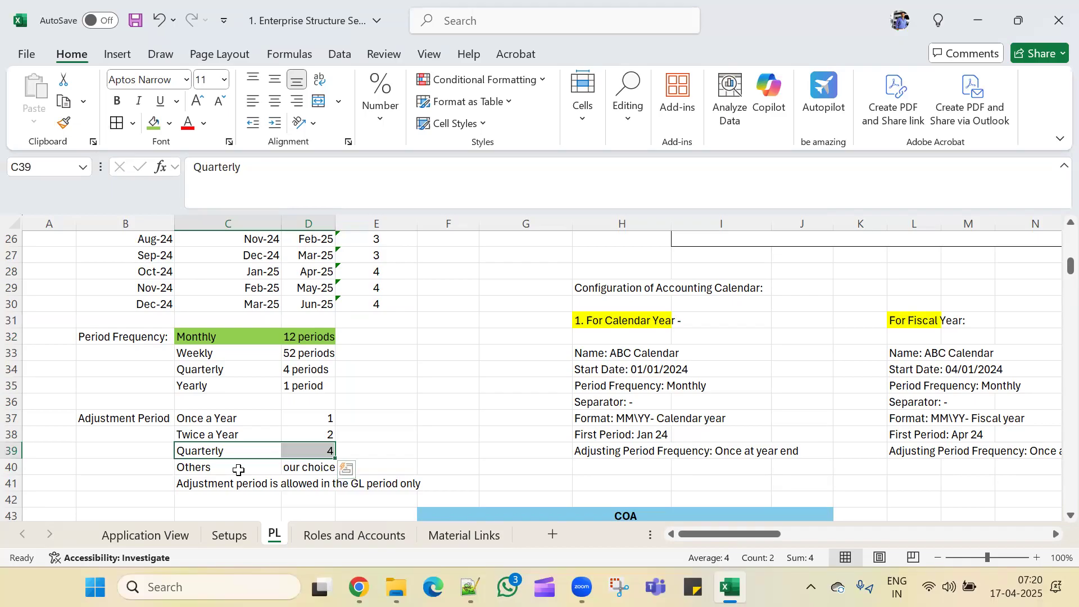
left_click(214, 490)
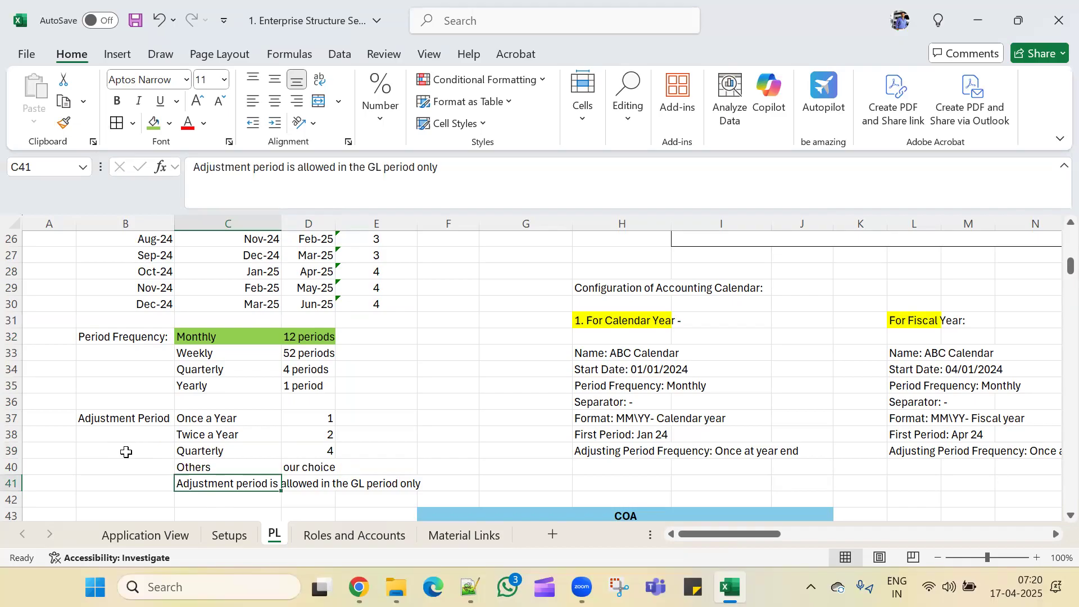
Step: Compare the accounting calendar configuration values listed for the calendar year with those for the fiscal year
left_click(481, 405)
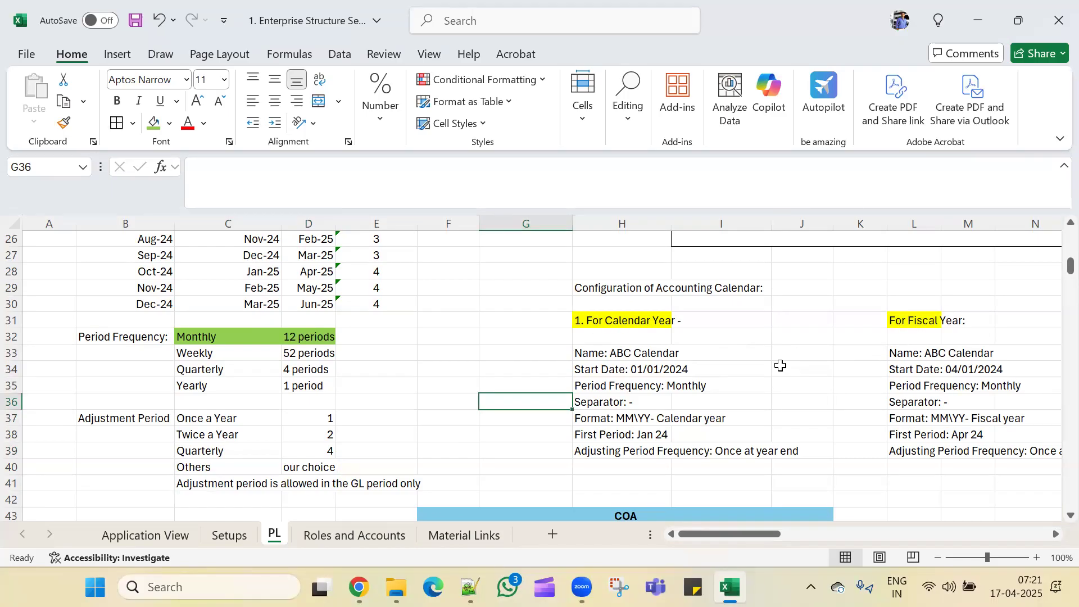
left_click_drag(621, 352, 636, 462)
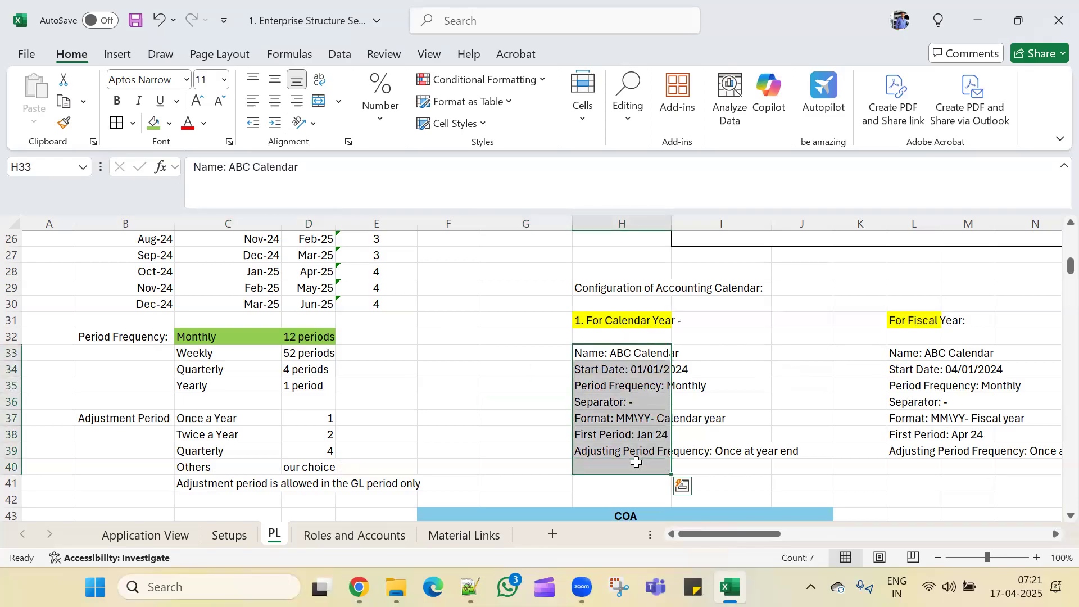
left_click_drag(917, 338, 924, 475)
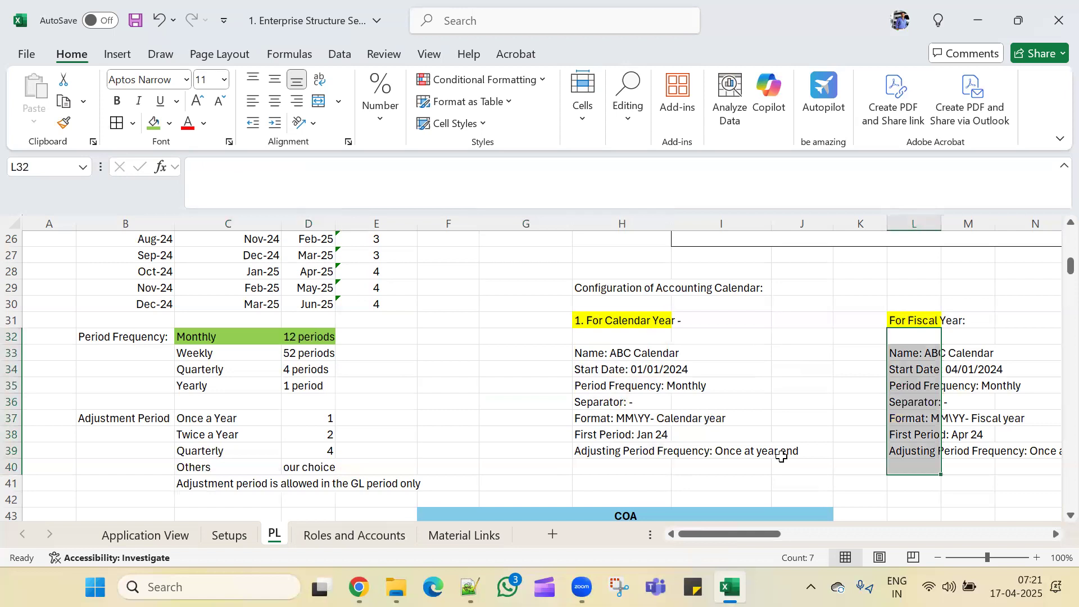
Step: Switch to Oracle Fusion Cloud Applications in Chrome and open Manage Implementation Projects from Setup and Maintenance
left_click(359, 587)
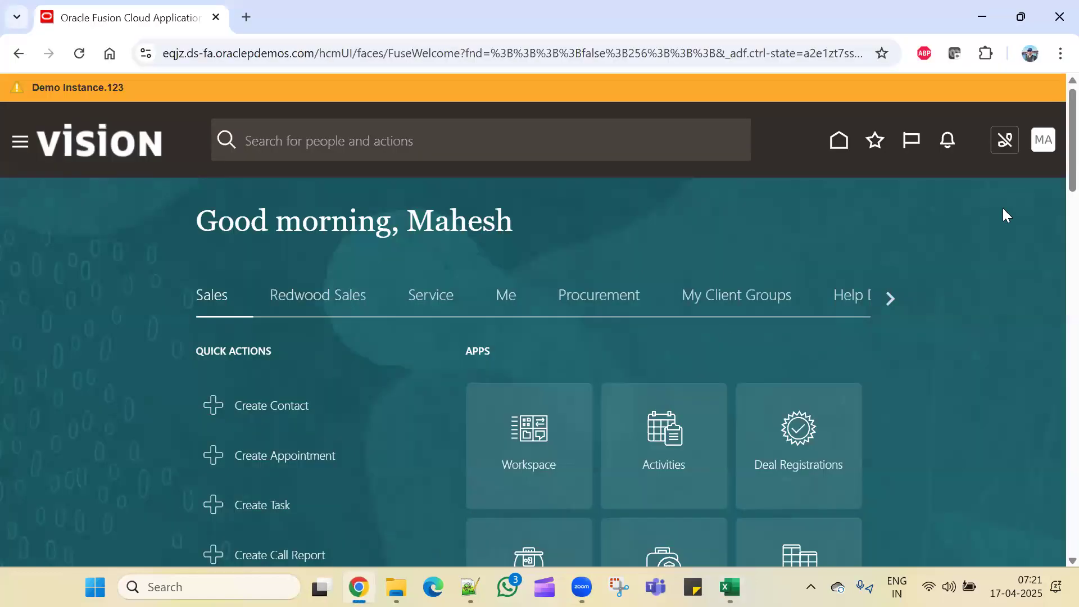
left_click(839, 140)
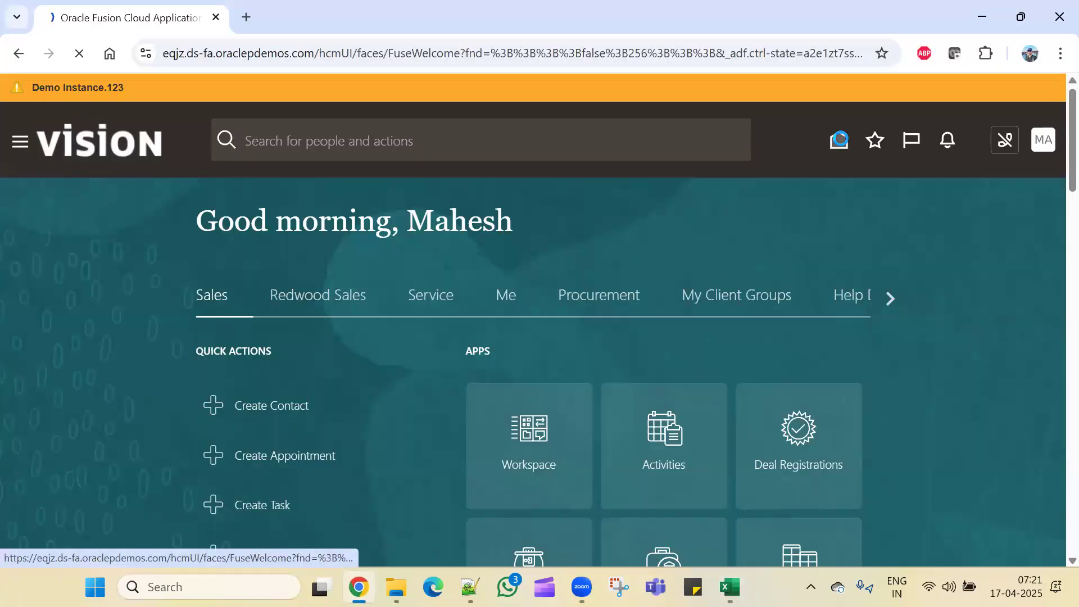
left_click(1043, 141)
left_click(790, 391)
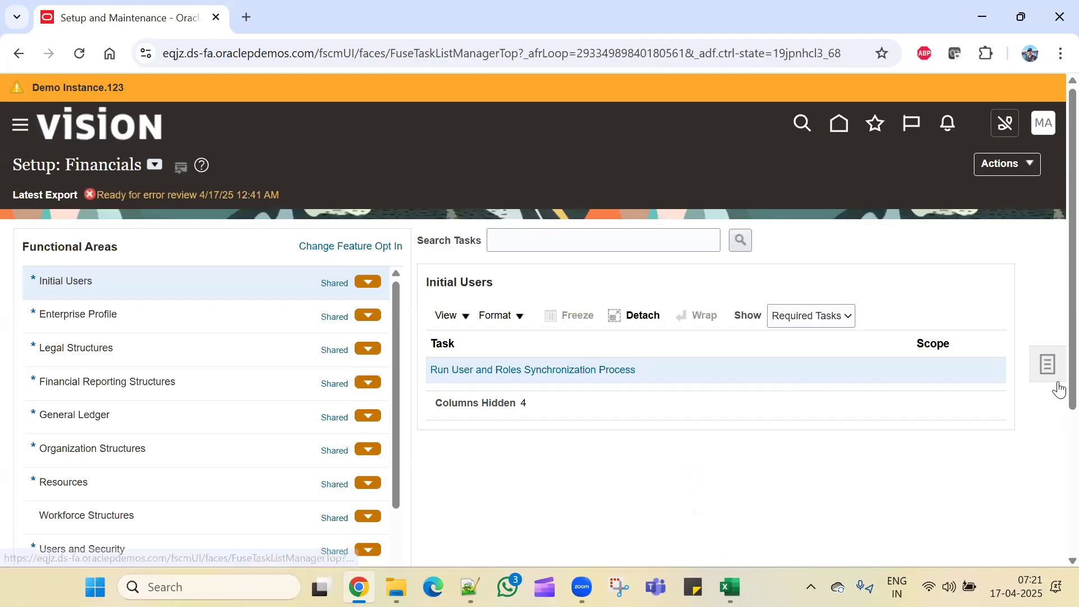
left_click(1046, 366)
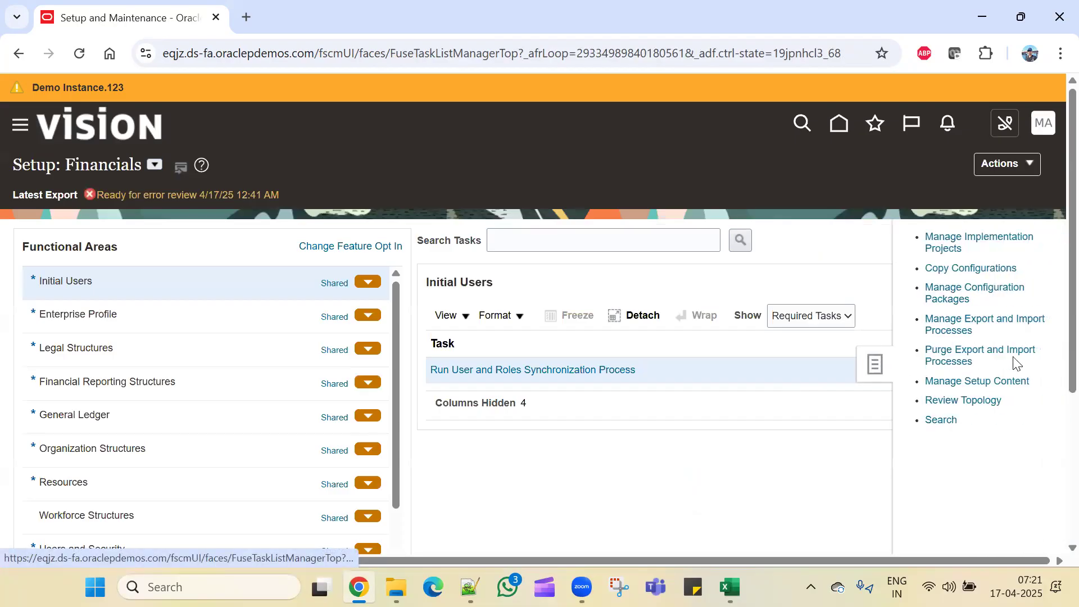
left_click(956, 240)
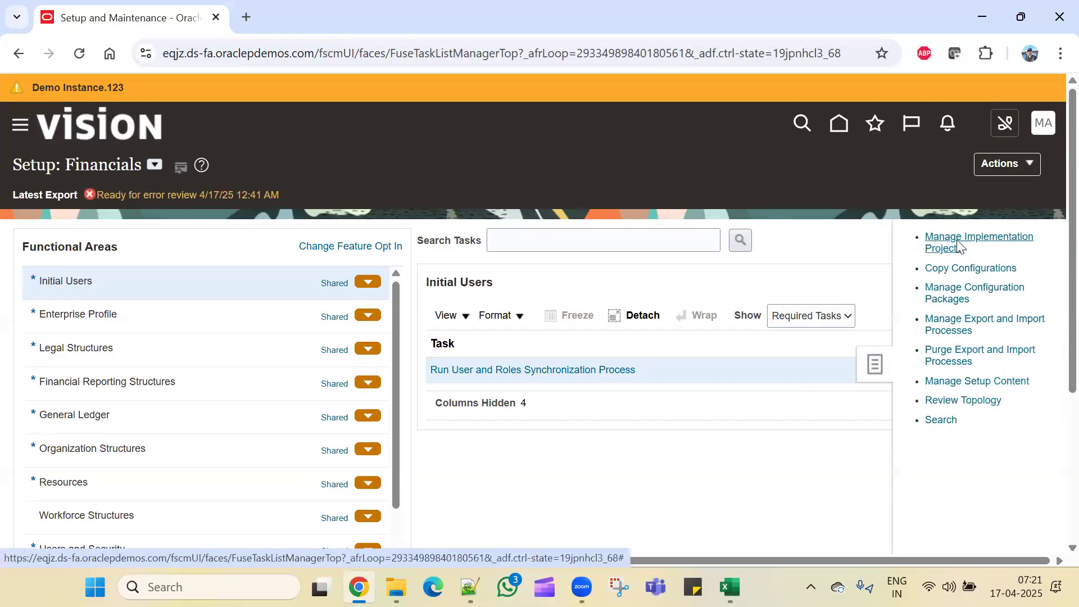
Step: Search the implementation projects by the project owner's first name and open the matching Implementation Project-6
left_click(110, 260)
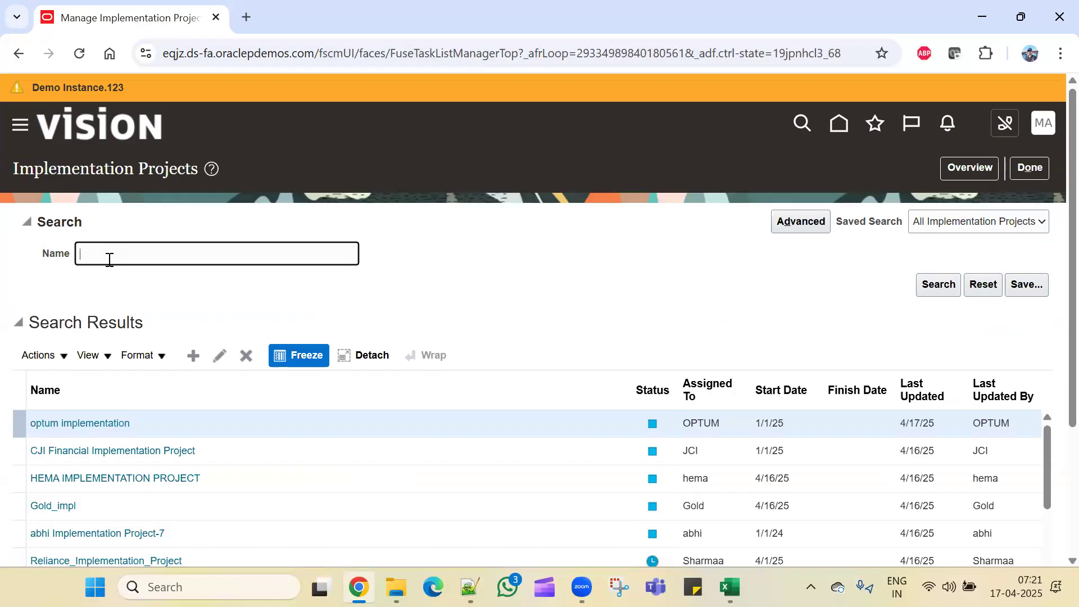
type("Mahesh")
key("Return")
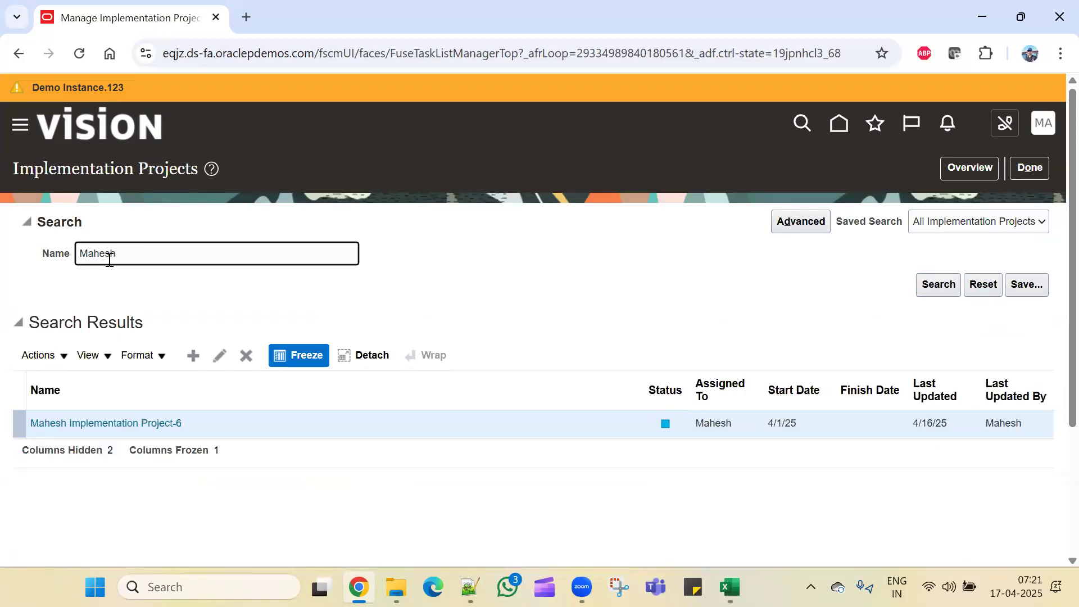
left_click(152, 424)
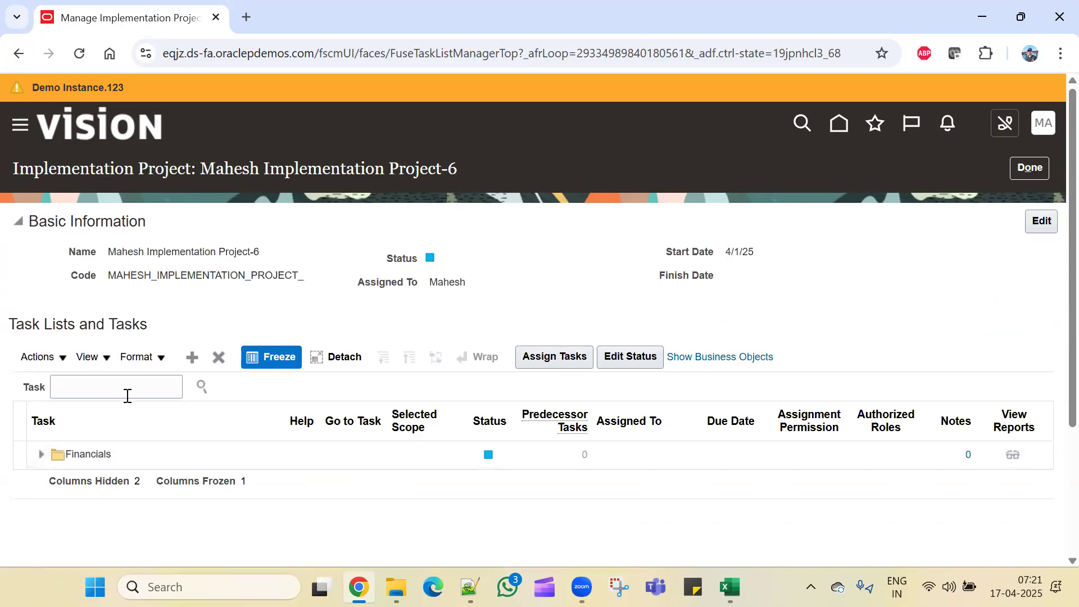
Step: Expand the Financials folder in the project's task list and get the task search ready for entry
left_click(43, 459)
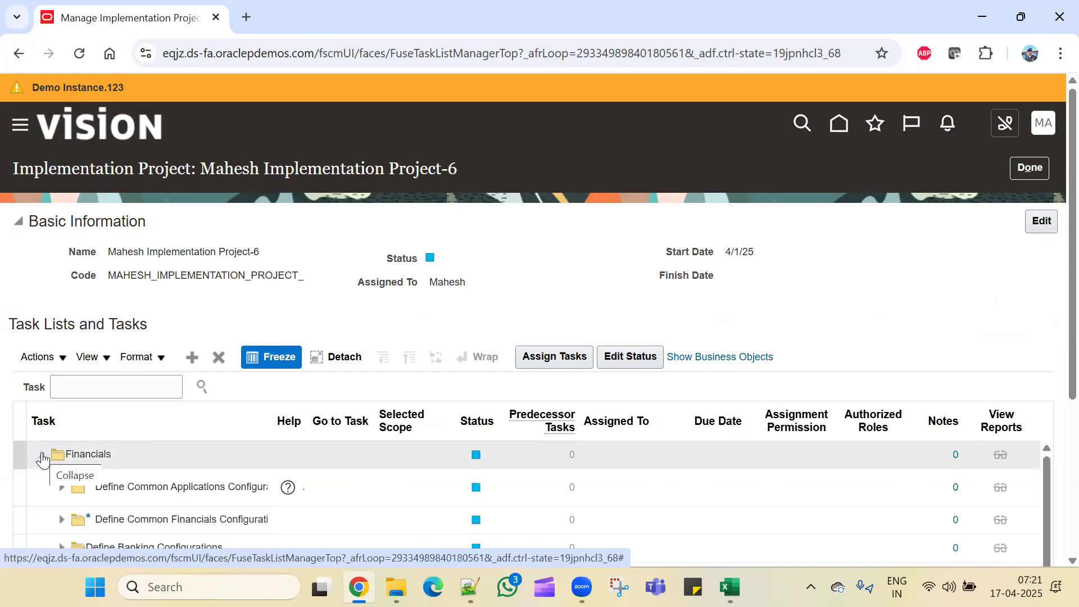
scroll(369, 502, "down", 1)
scroll(201, 523, "up", 1)
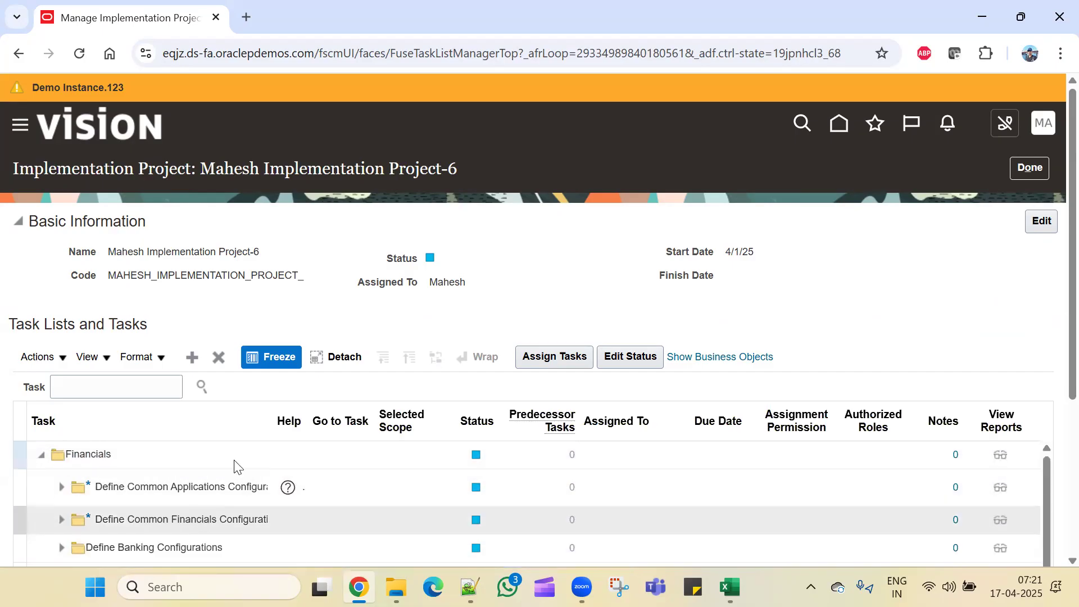
scroll(1052, 382, "down", 3)
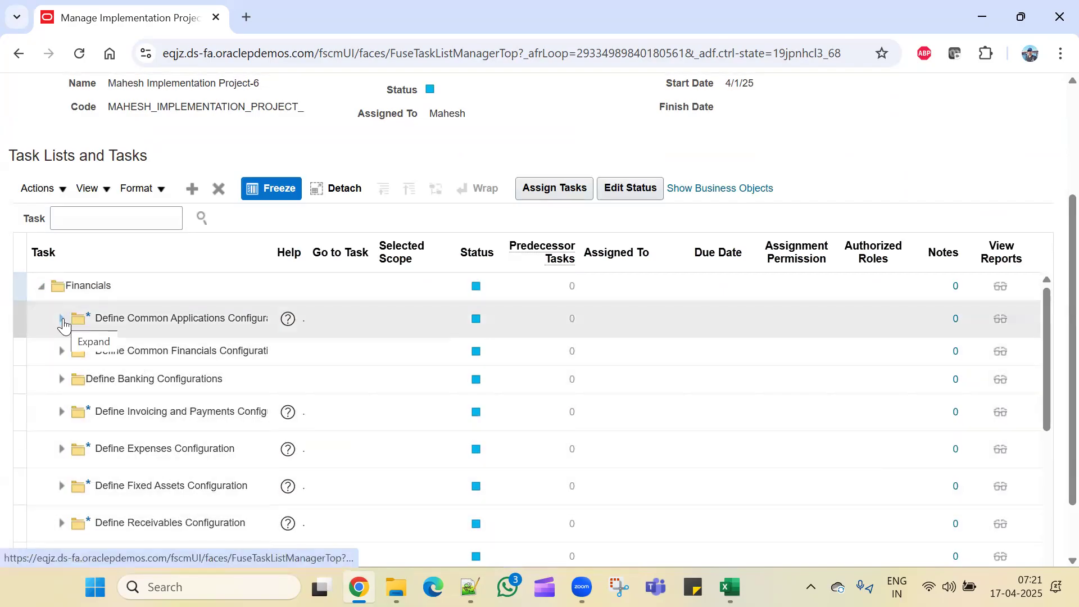
left_click(119, 223)
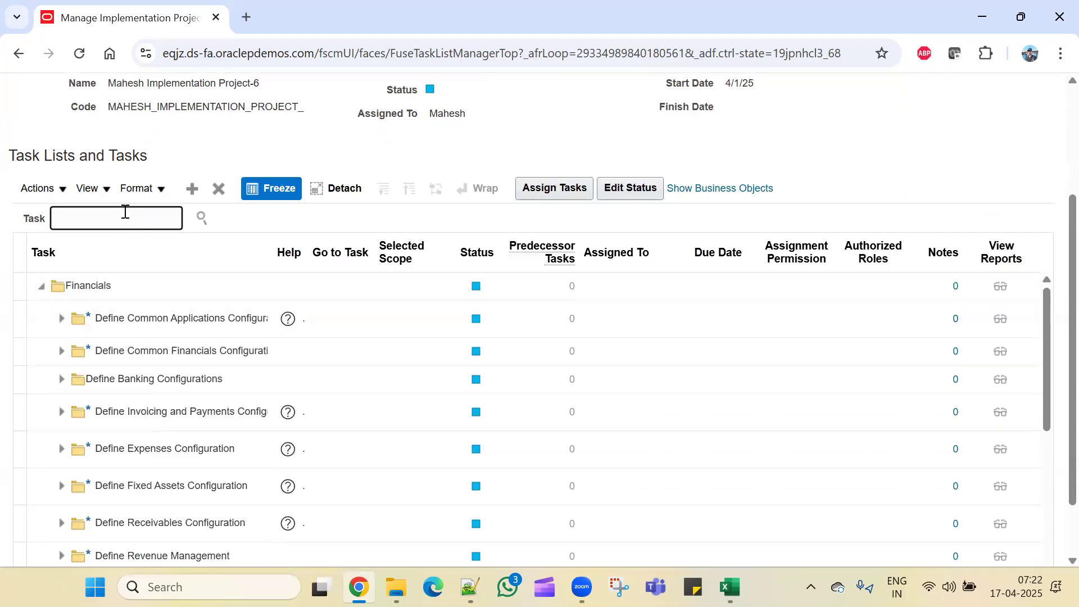
Step: Switch to the Excel workbook and copy the task name "Manage Accounting Calendar" from cell C7 of the Setups sheet
key("alt+Tab")
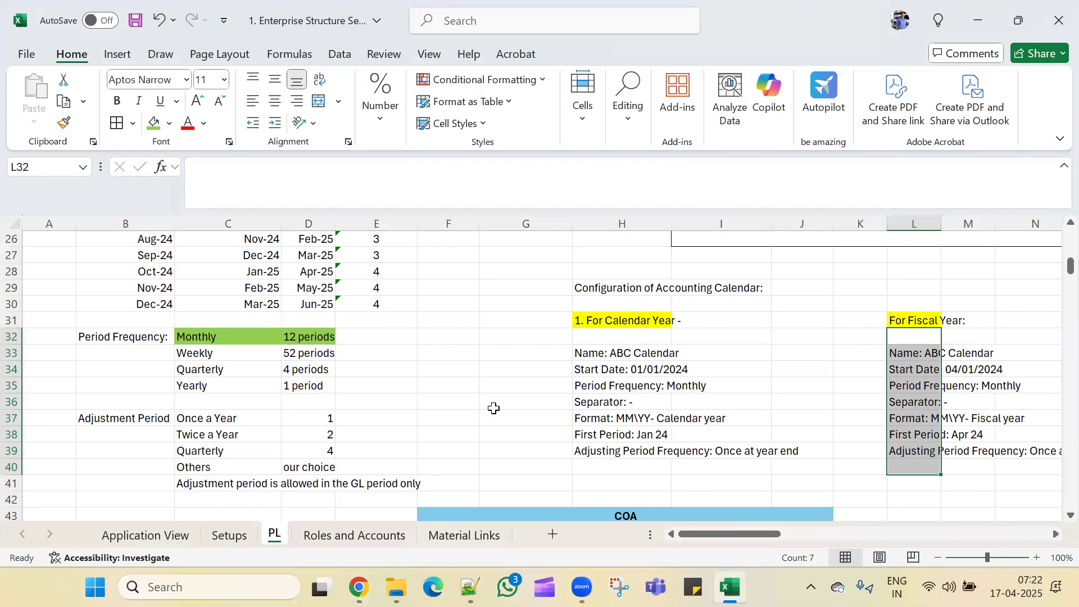
scroll(494, 408, "up", 5)
scroll(494, 408, "up", 1)
left_click(229, 536)
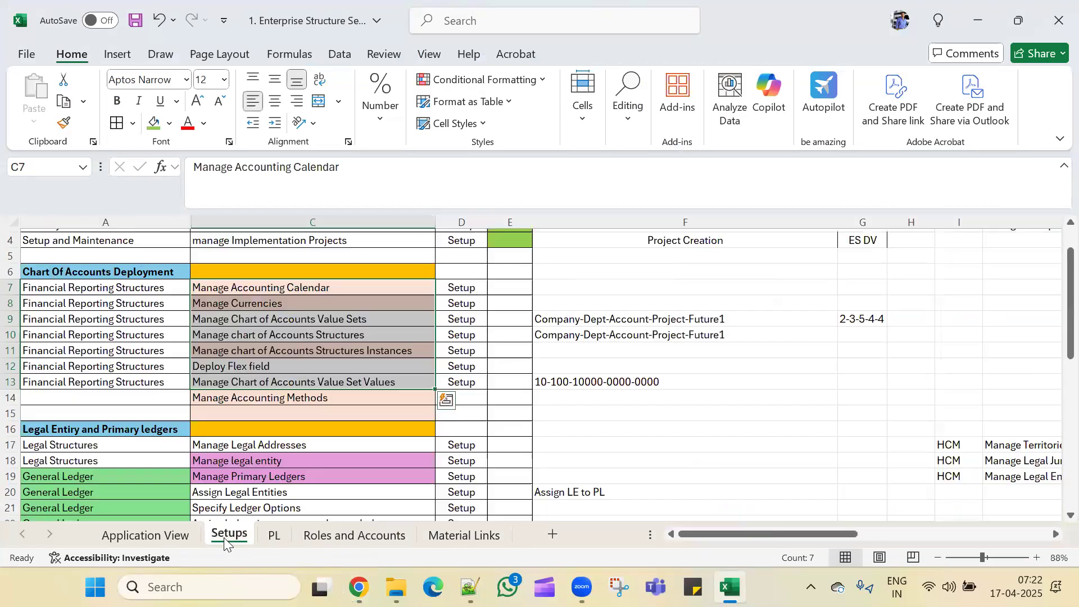
scroll(347, 391, "up", 1)
left_click(344, 332)
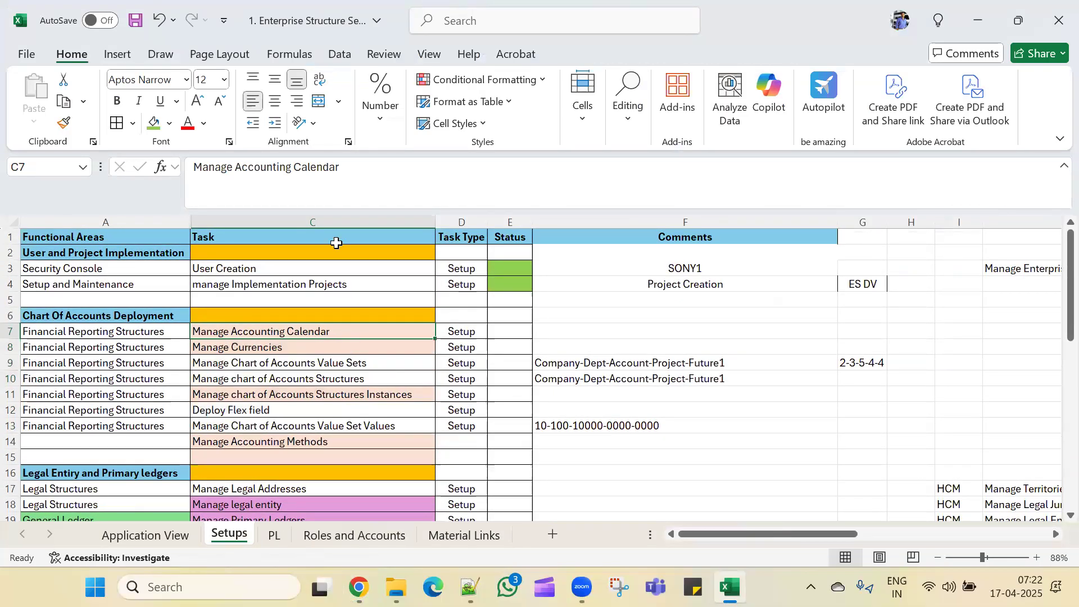
left_click_drag(345, 166, 184, 169)
key("ctrl+c")
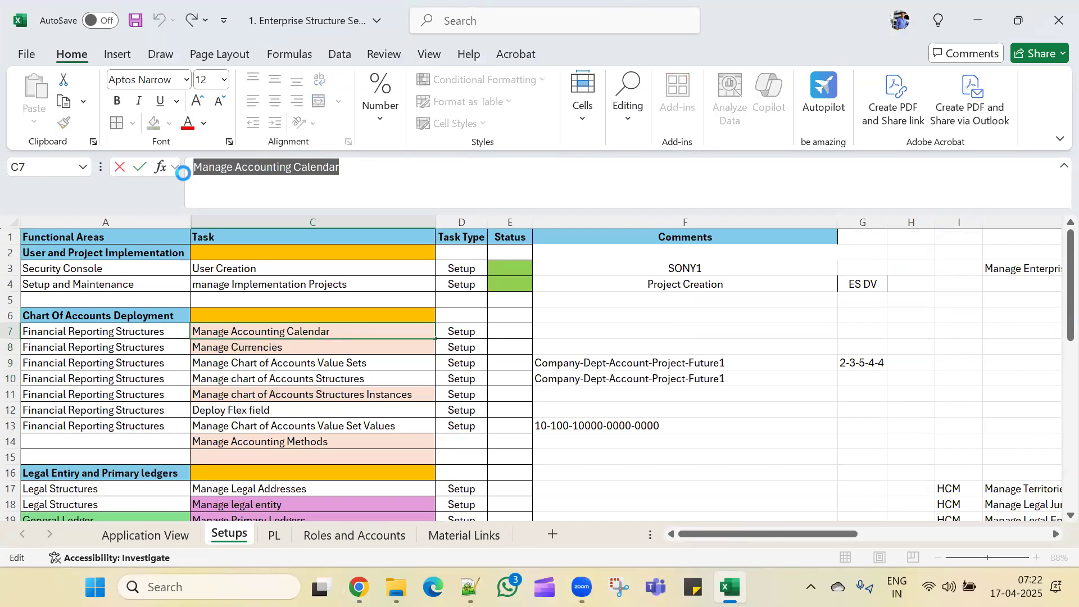
Step: Return to the implementation project in Chrome and search its tasks for the copied name "Manage Accounting Calendar"
key("alt+Tab")
left_click(70, 220)
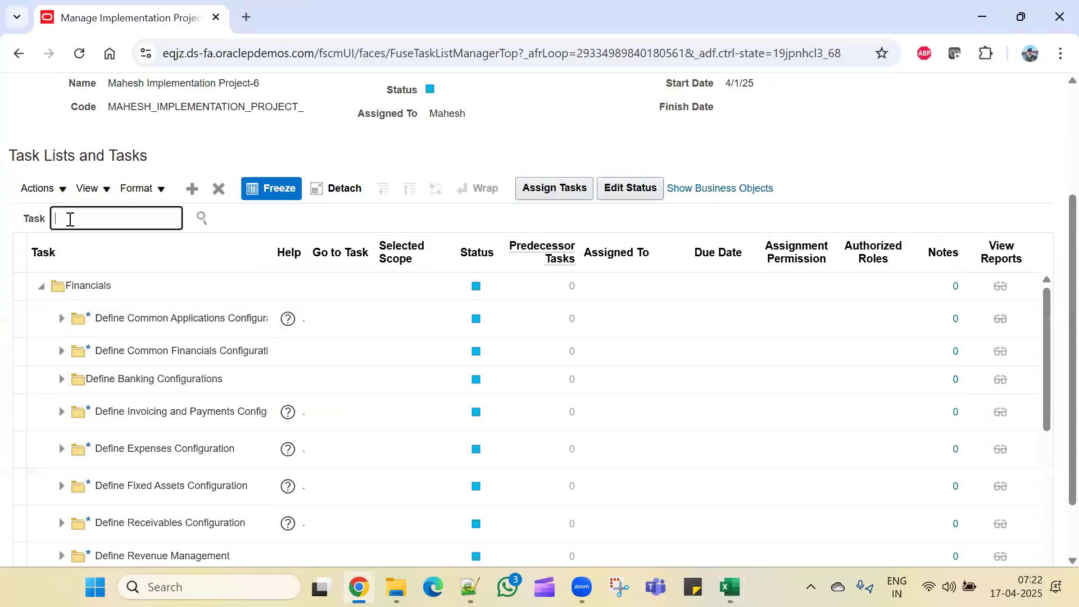
key("ctrl+v")
left_click(202, 218)
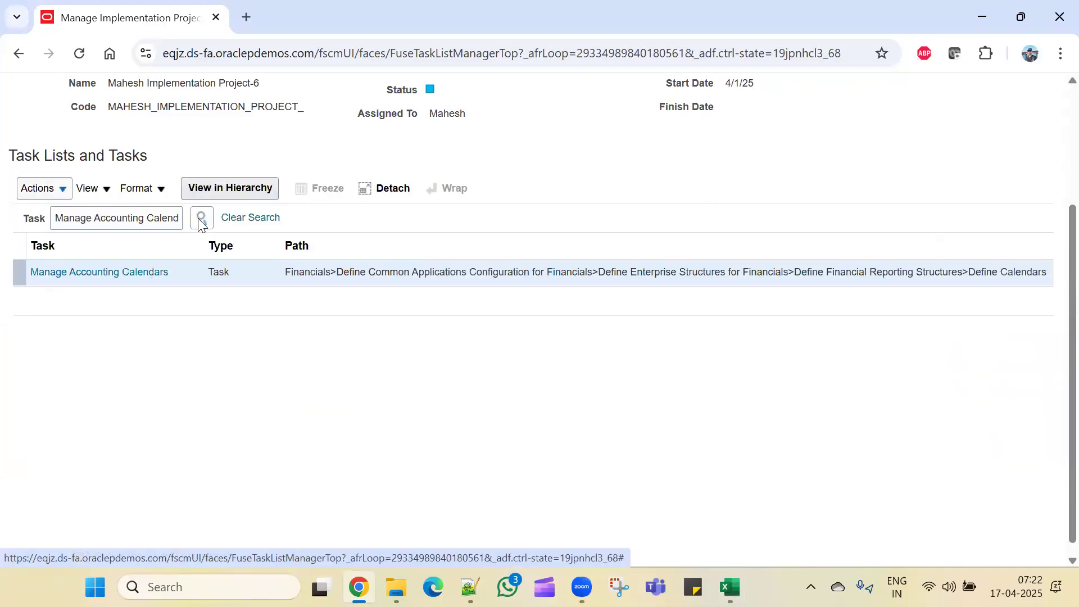
Step: Locate Manage Accounting Calendars under Define Calendars in the project and go to that task
left_click(144, 276)
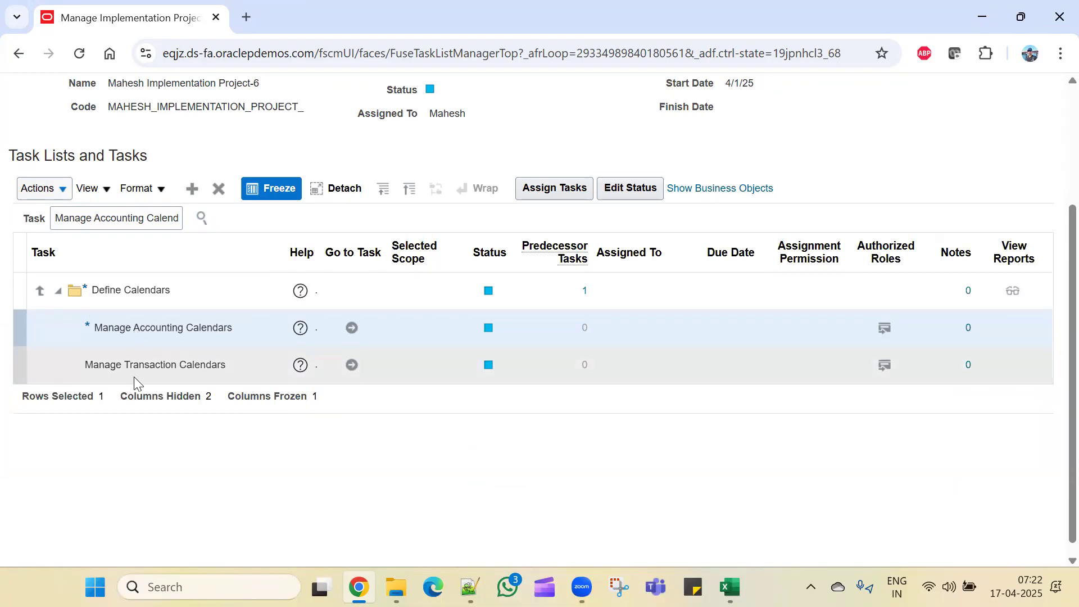
left_click(261, 327)
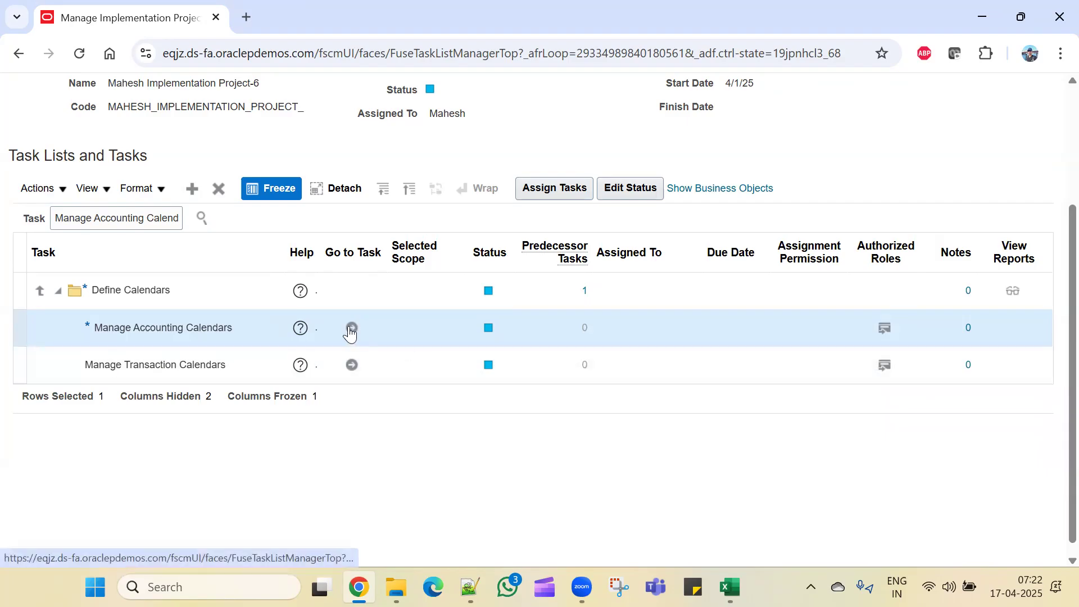
left_click(350, 328)
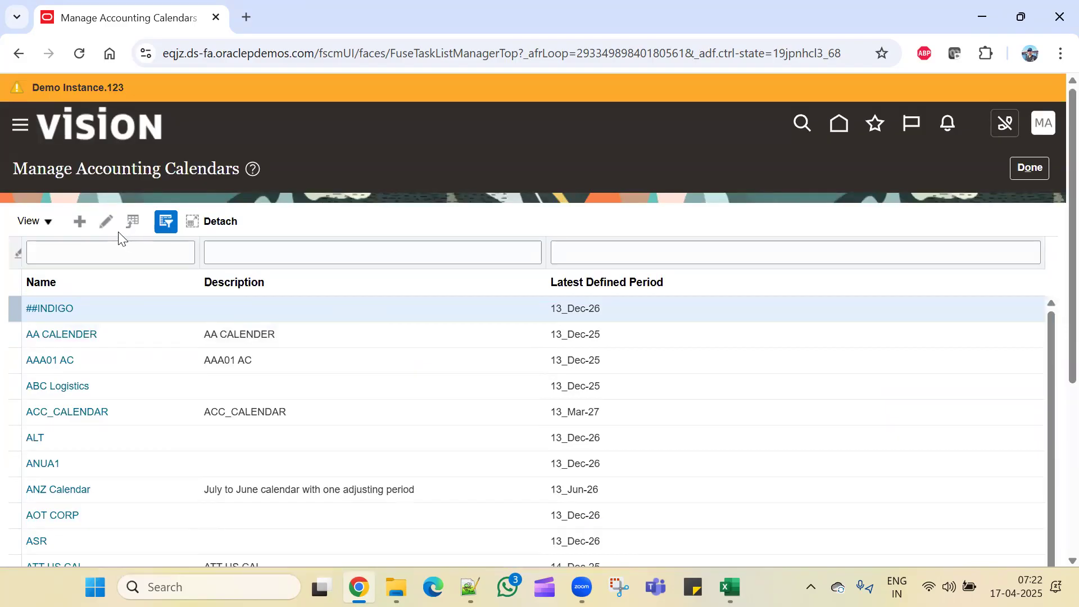
Step: Start creating a new accounting calendar and enter "SONY1 Cal" as its name
left_click(81, 222)
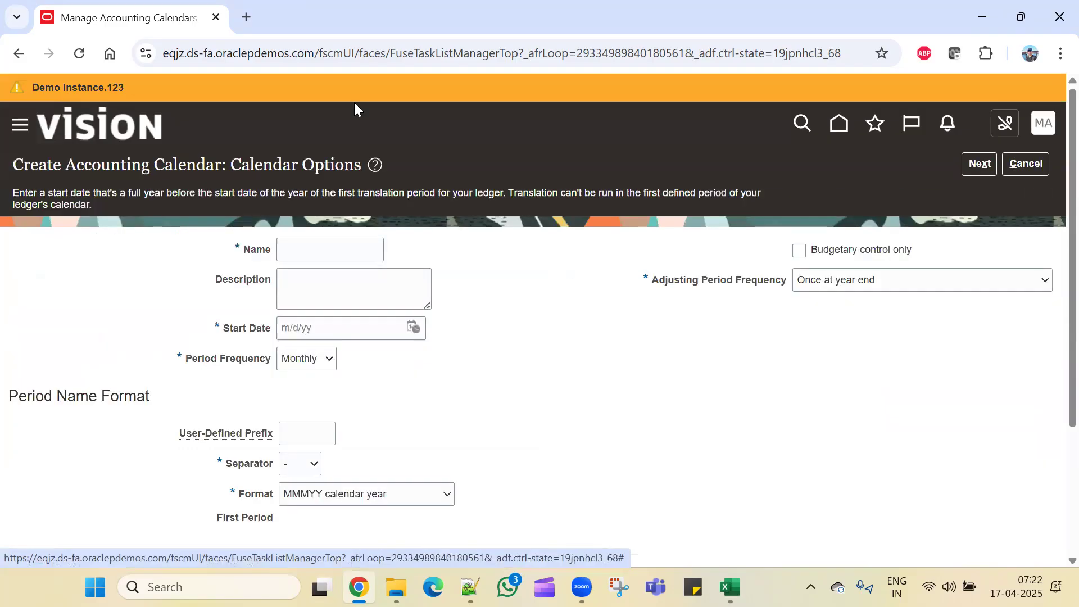
left_click(310, 253)
type("SONY1 Cal")
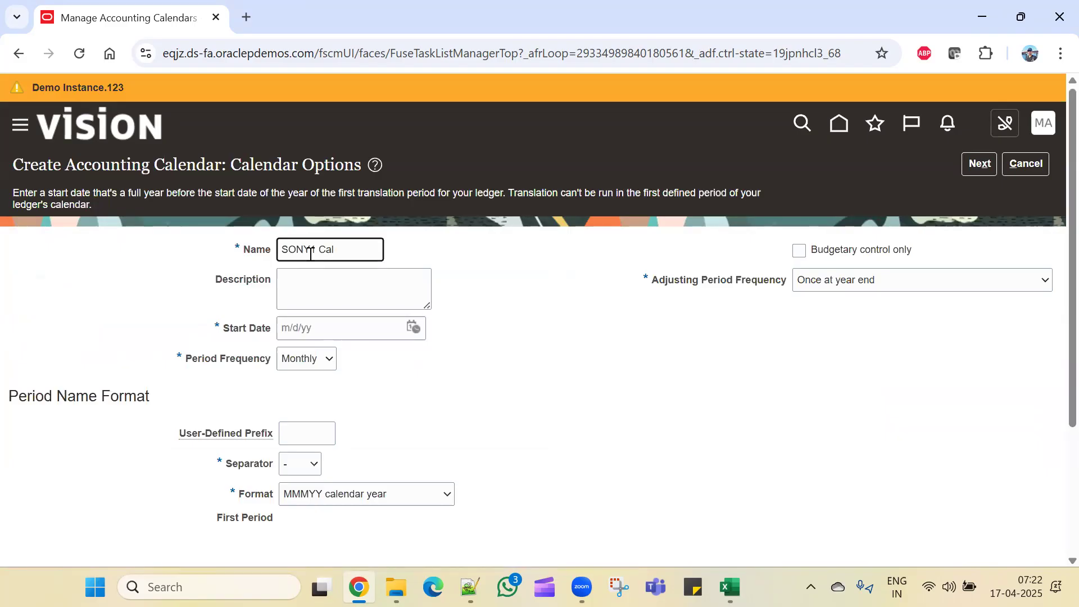
Step: Enter "SONY1 Calendar" as the accounting calendar's description, reusing the text of its name
left_click_drag(346, 246, 252, 257)
key("ctrl+c")
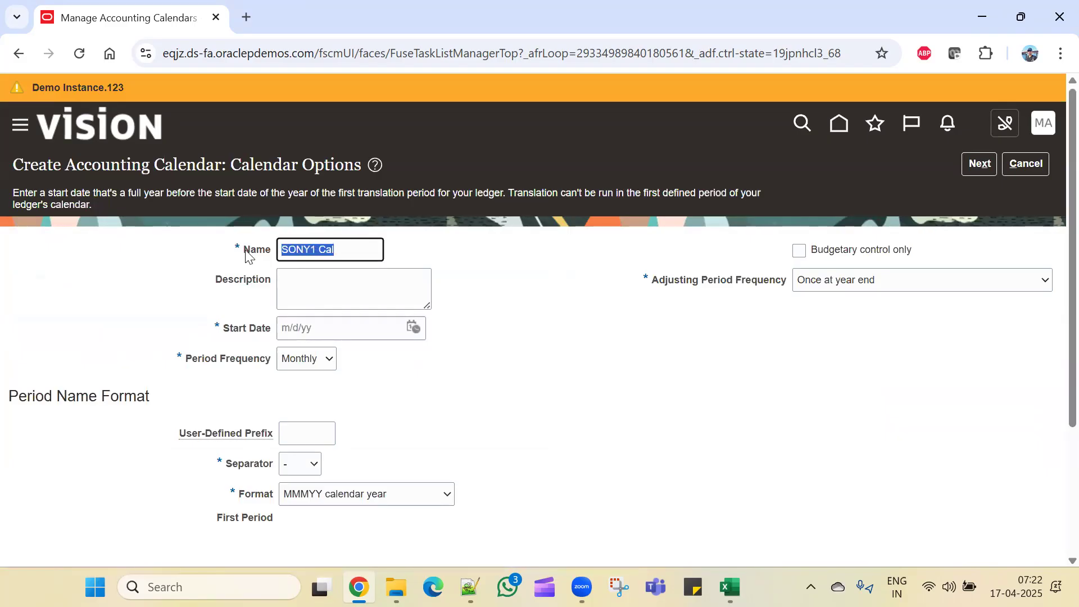
left_click(336, 292)
key("ctrl+v")
type("endar")
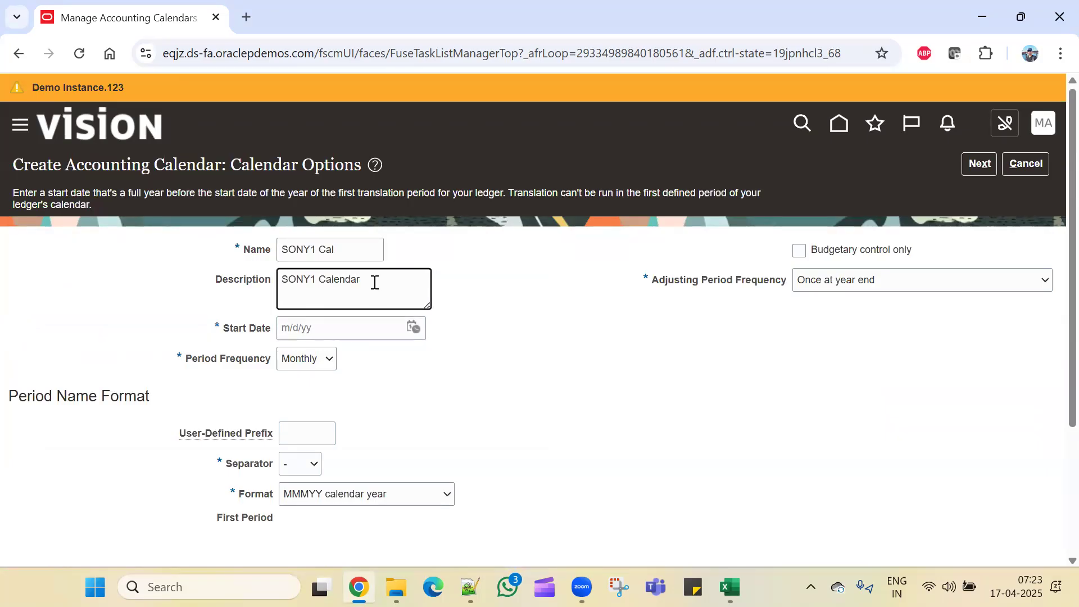
left_click(444, 355)
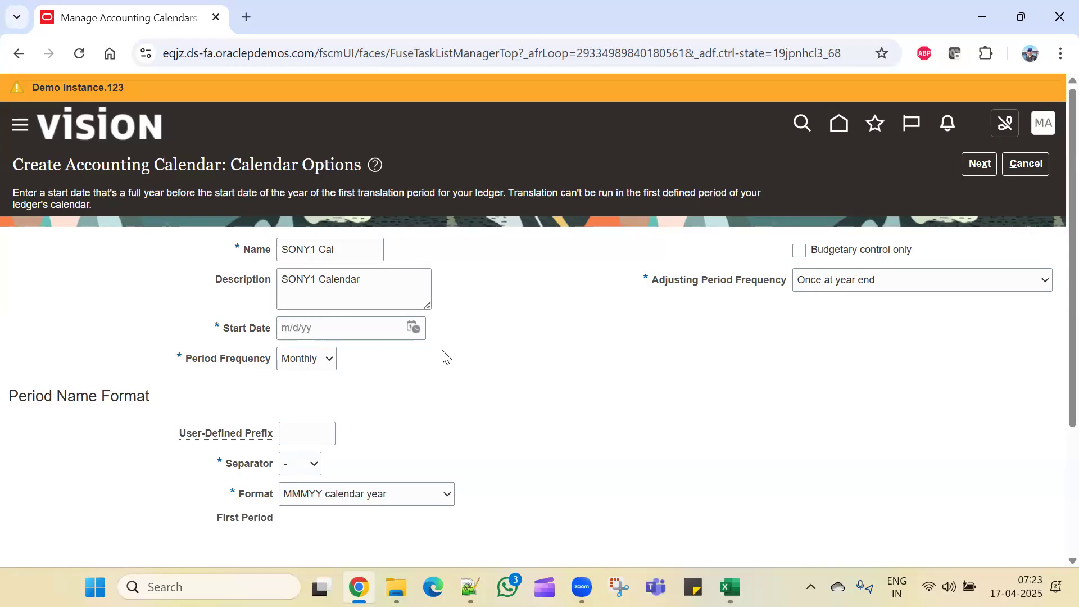
Step: Pick 4/1/24 as the accounting calendar's start date
left_click(413, 327)
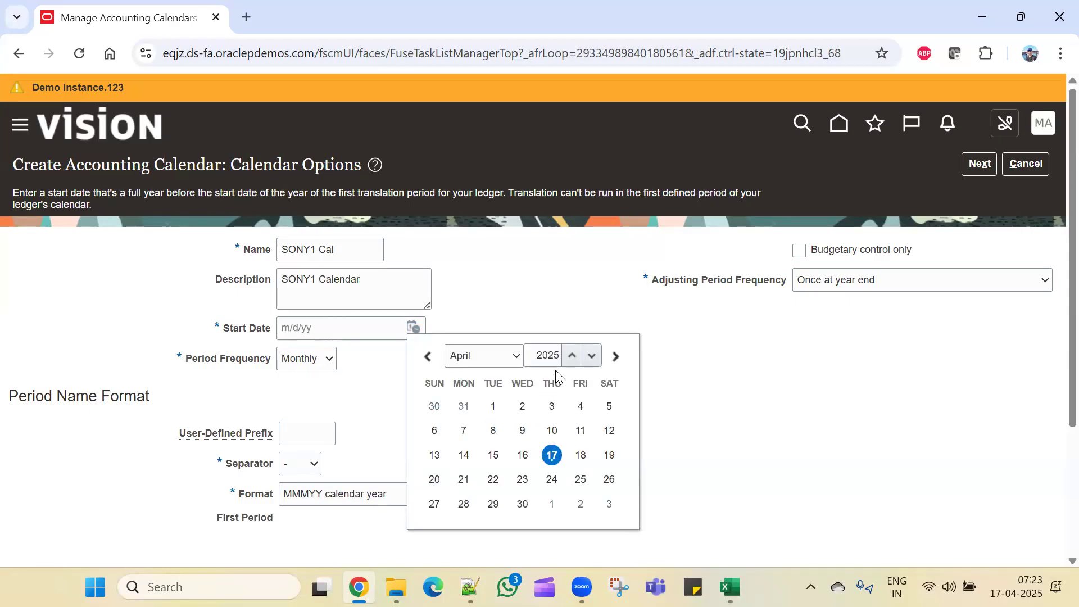
left_click(592, 356)
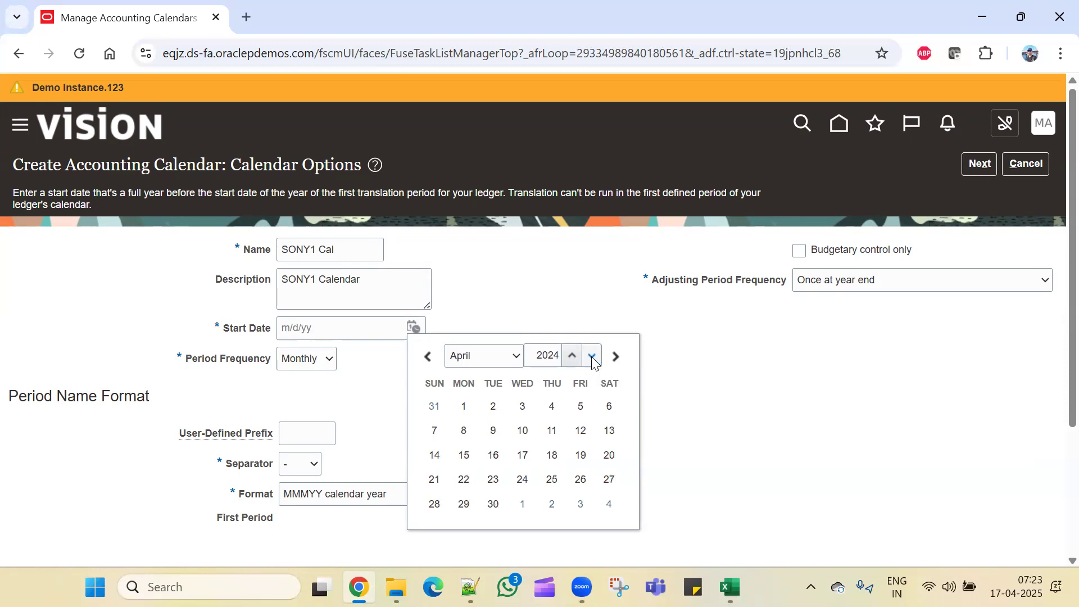
left_click(461, 409)
Step: Change the accounting calendar's start date to January 1, 2024
left_click(415, 331)
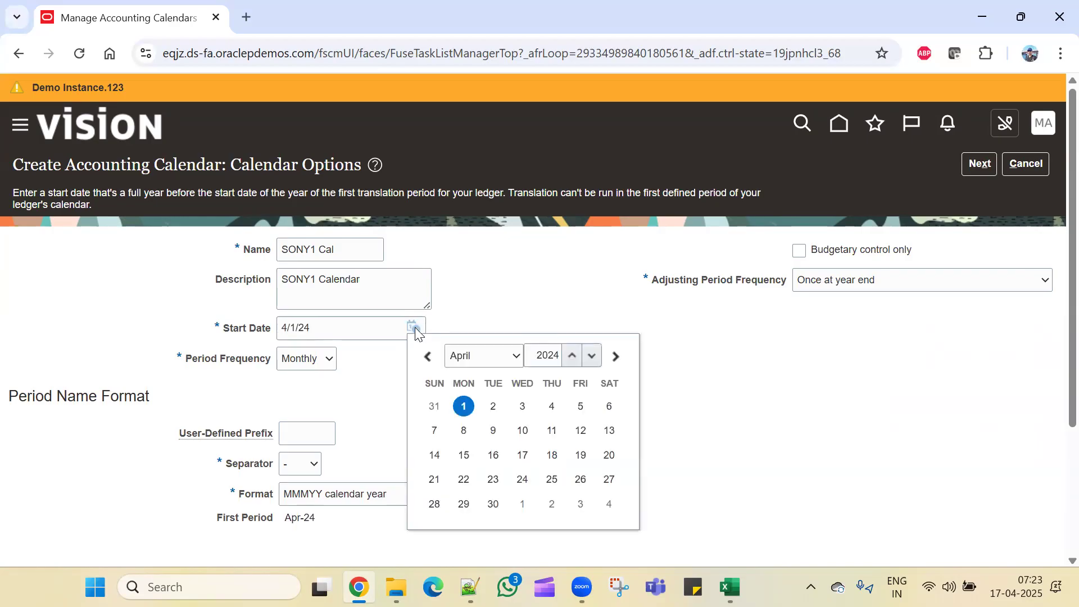
left_click(511, 356)
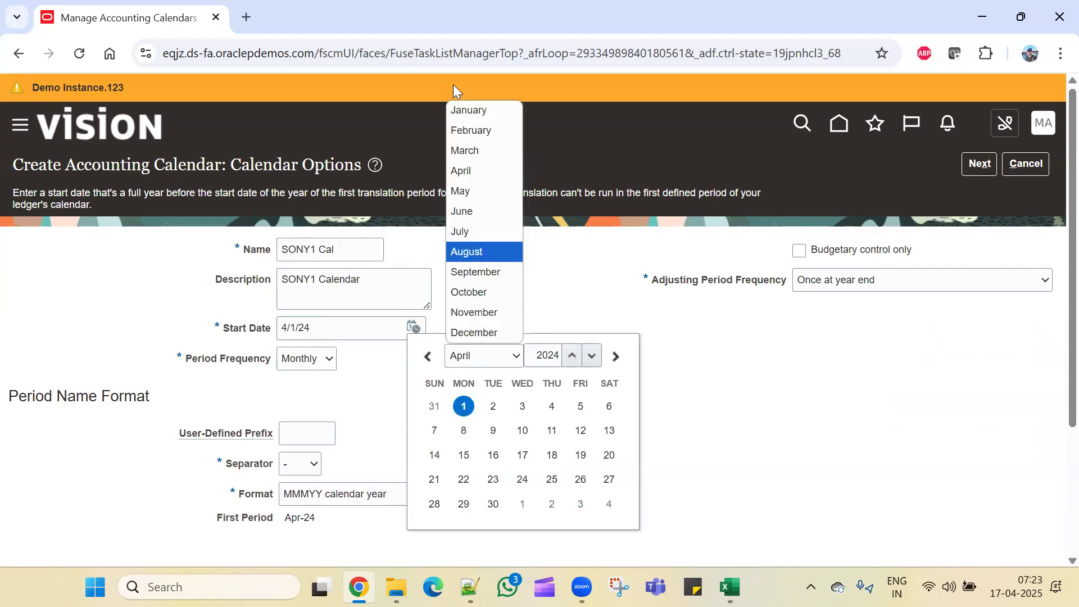
left_click(468, 110)
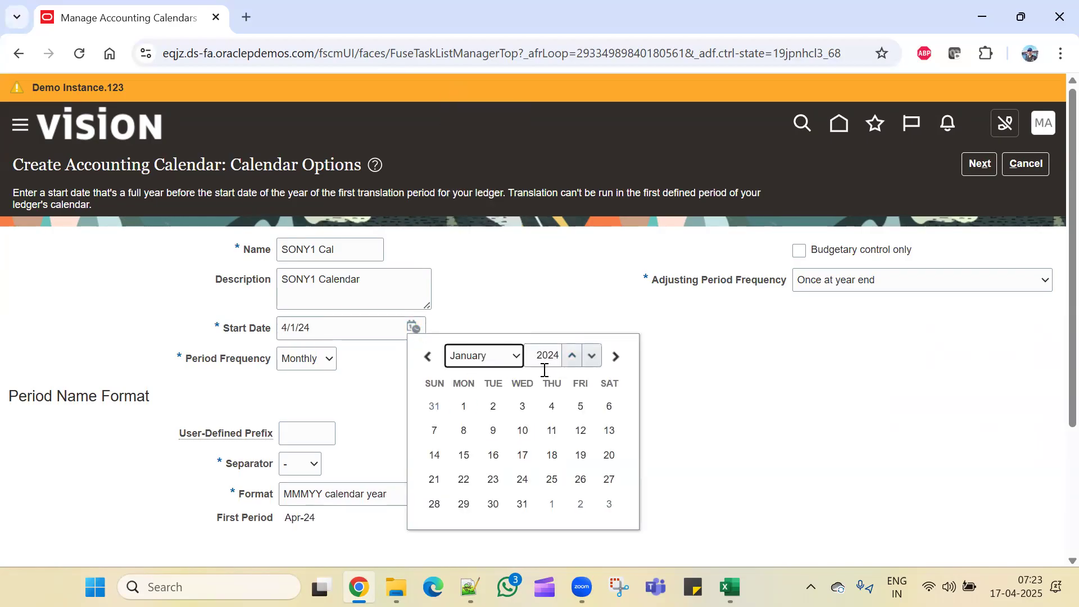
left_click(466, 408)
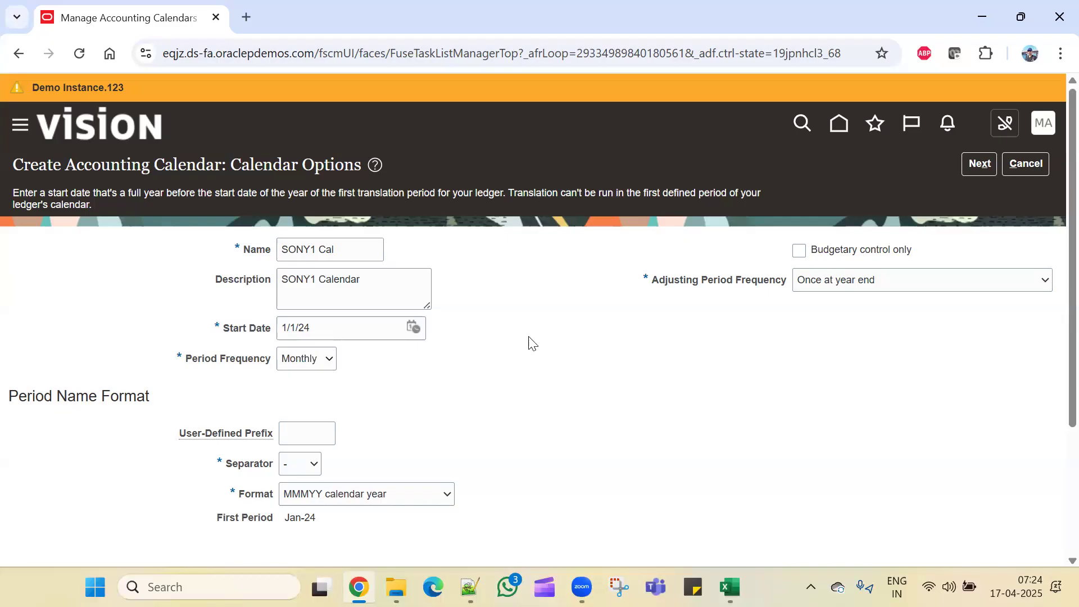
Step: Look through the available period frequencies and choose Monthly for the calendar
scroll(517, 378, "down", 3)
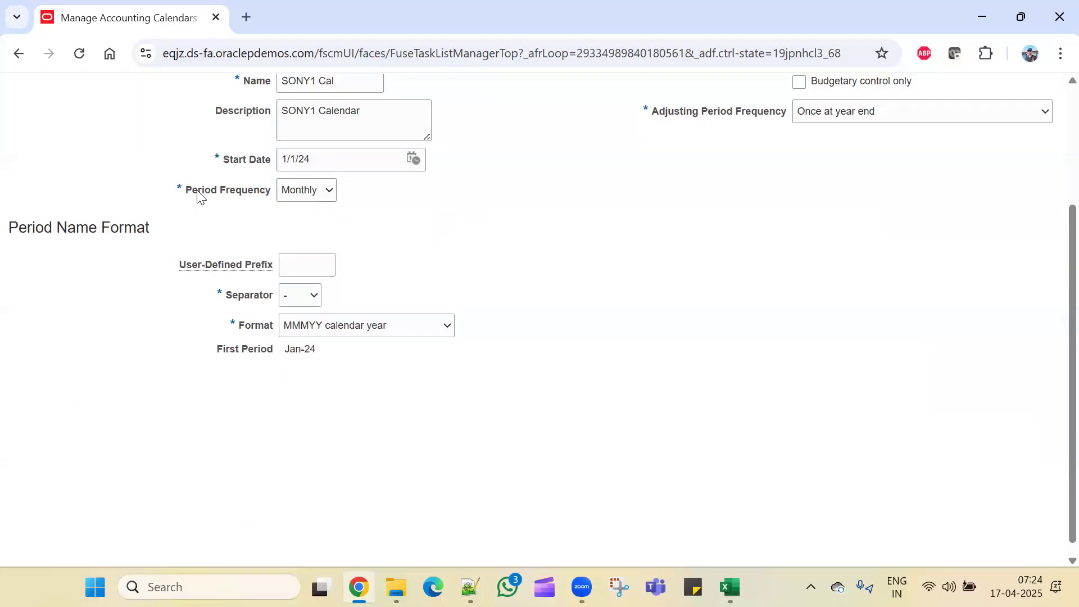
left_click(308, 191)
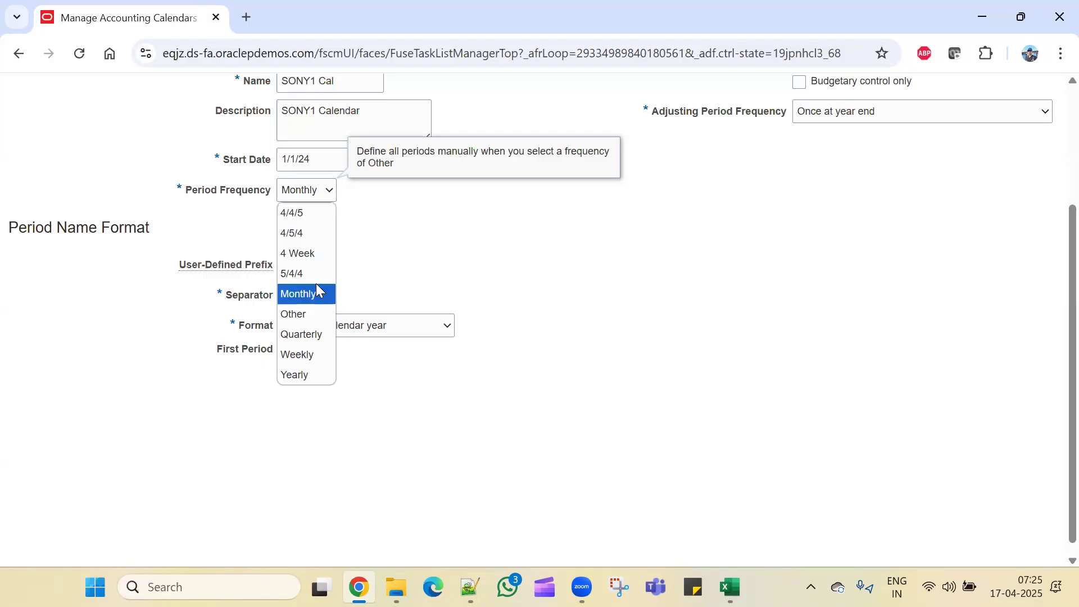
left_click(305, 302)
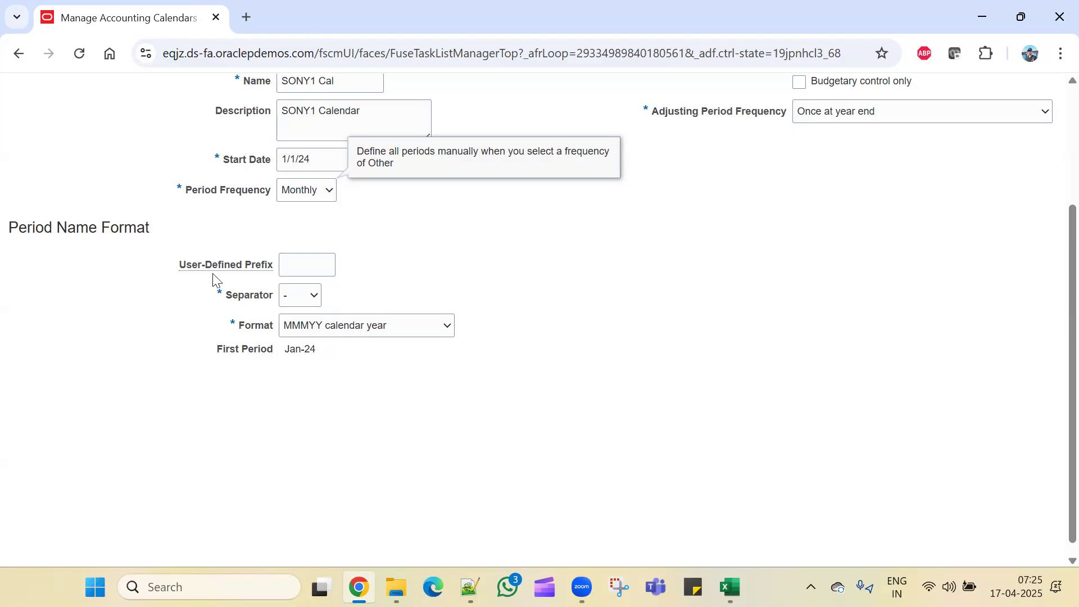
Step: Try "SONY" as the user-defined prefix for the calendar's period names
left_click(306, 265)
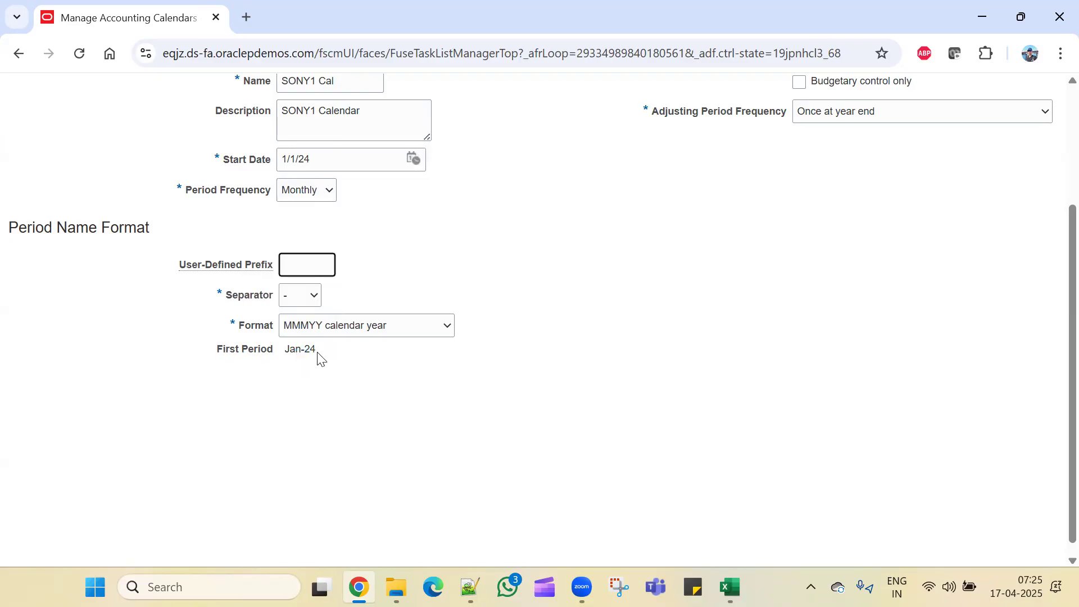
left_click_drag(315, 354, 290, 352)
left_click(288, 273)
type("SONY")
left_click(549, 299)
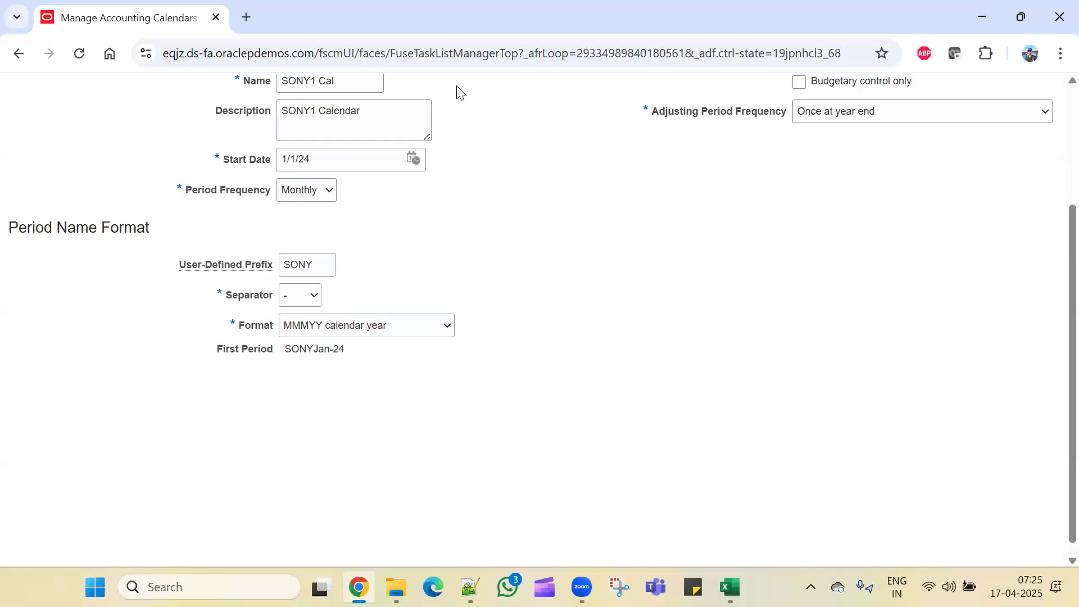
Step: Clear the user-defined prefix and check the resulting first period name
left_click(323, 265)
left_click_drag(306, 264, 245, 268)
key("Right")
key("BackSpace")
key("BackSpace")
key("BackSpace")
key("BackSpace")
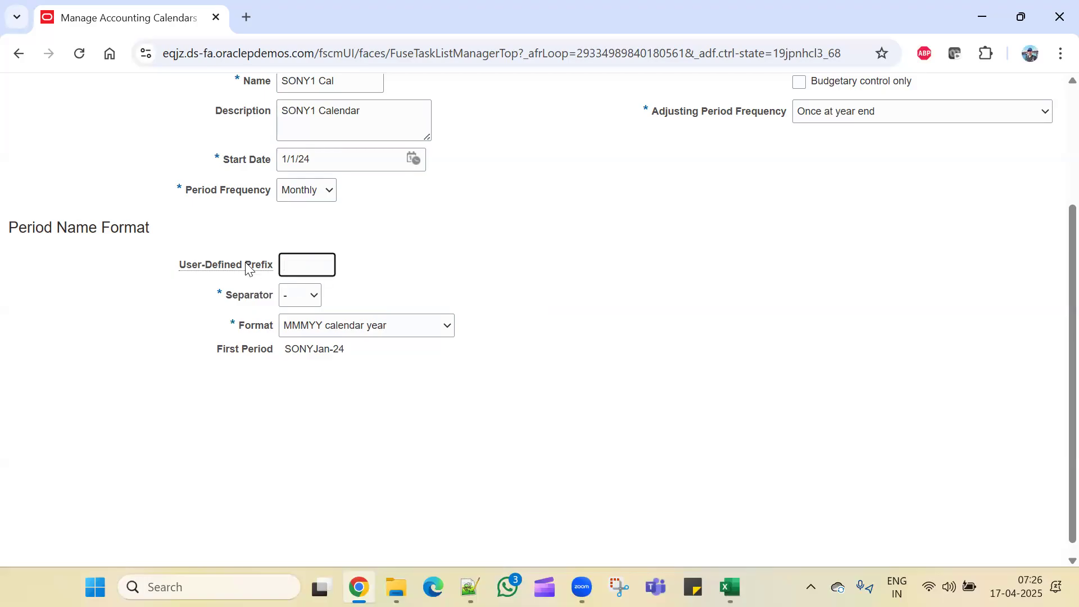
left_click(405, 387)
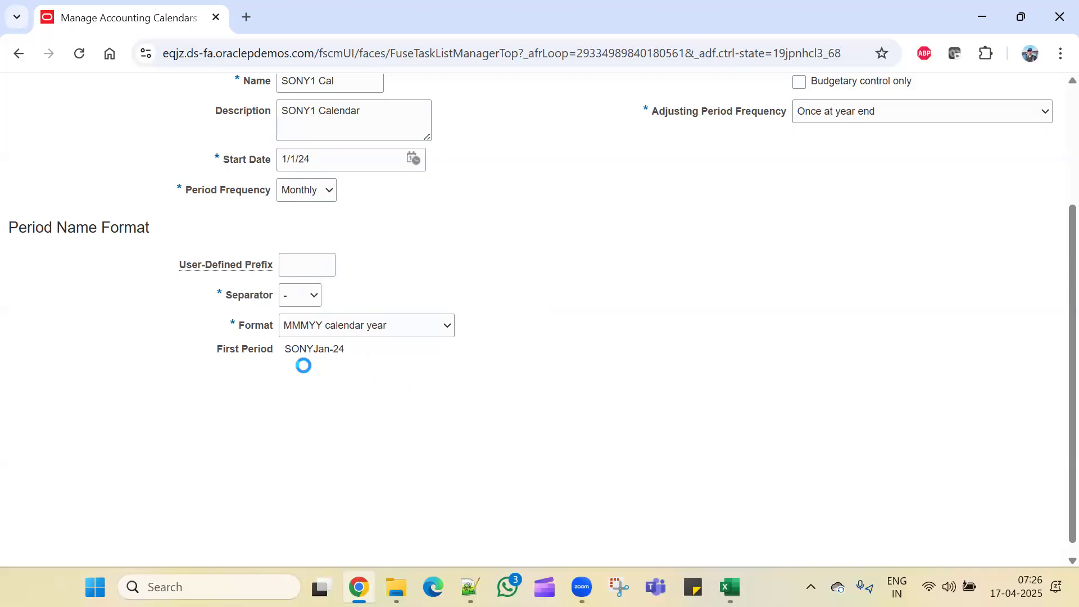
left_click_drag(286, 354, 317, 355)
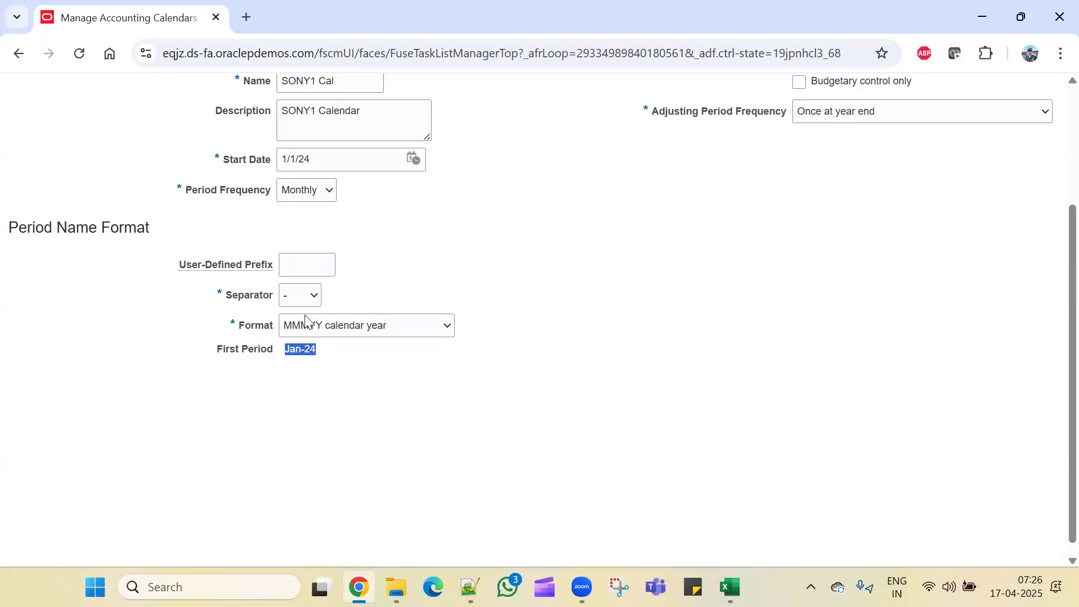
Step: Try the slash and the None separator in the period name format, checking the first period name each time
left_click(310, 298)
left_click(294, 359)
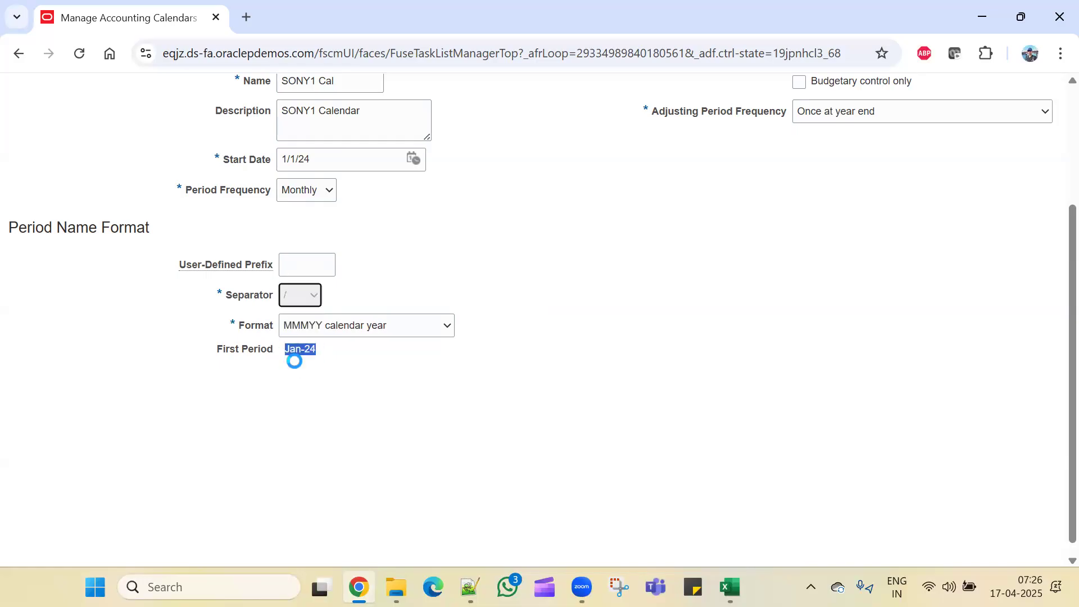
left_click_drag(318, 352, 285, 352)
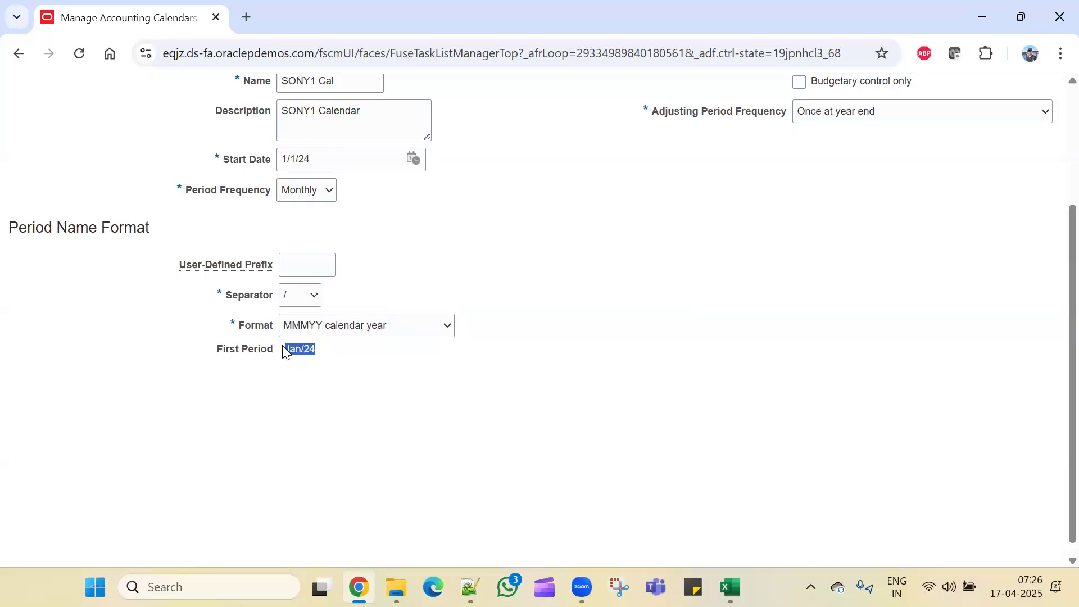
left_click(315, 298)
left_click(296, 338)
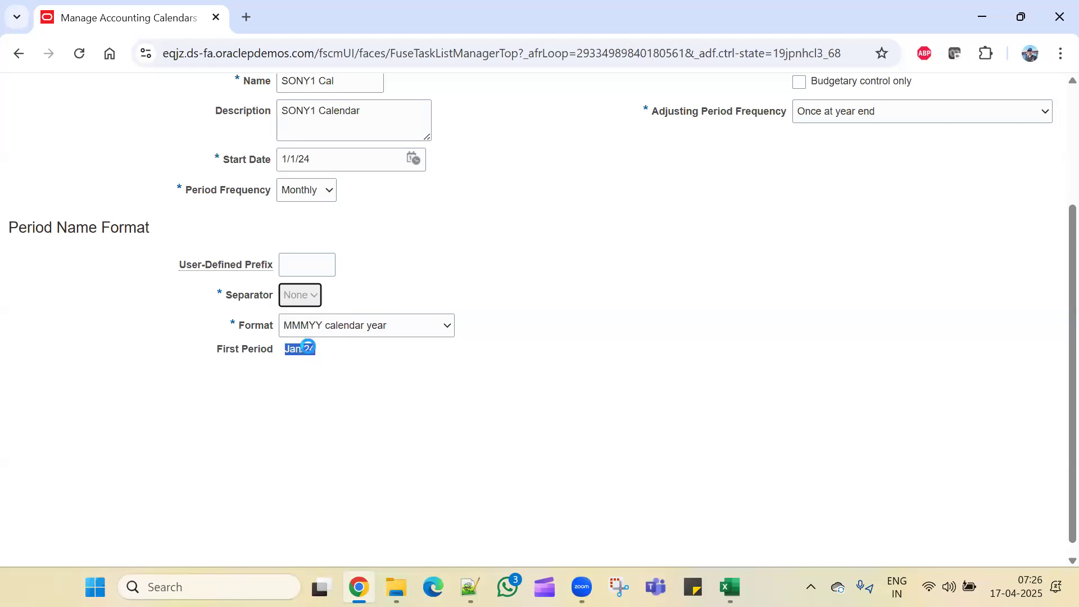
left_click_drag(313, 351, 286, 349)
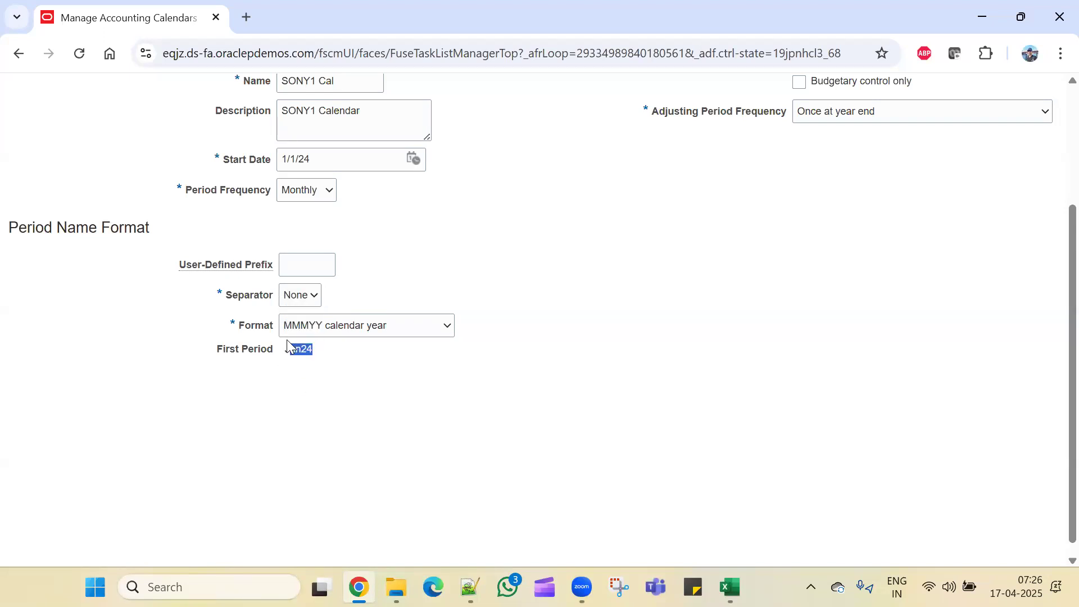
left_click(292, 387)
Step: Set the period name separator back to the hyphen and check the first period name
left_click(312, 296)
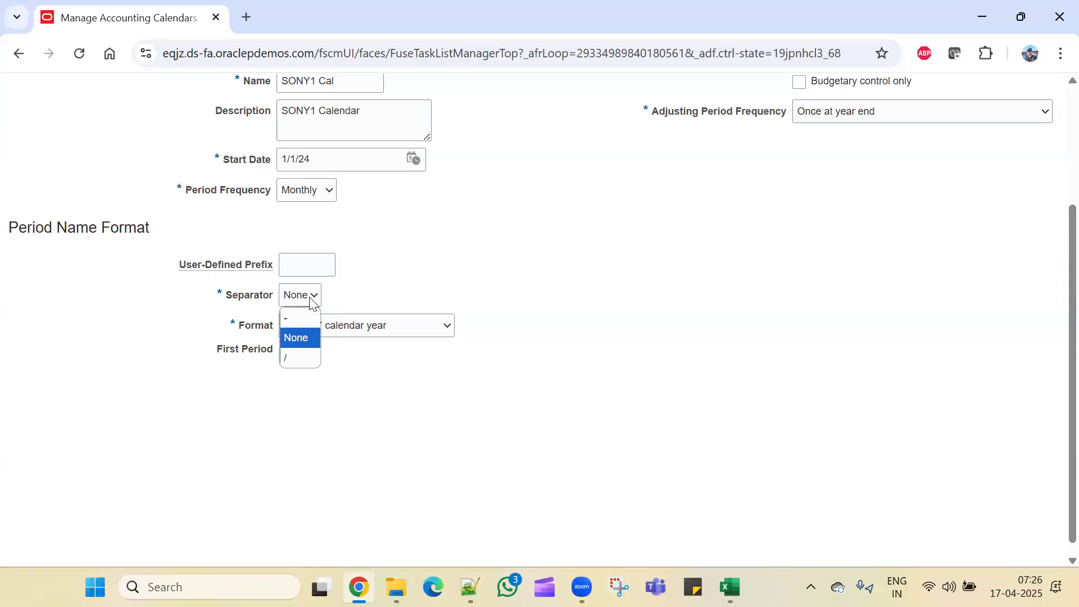
left_click(295, 321)
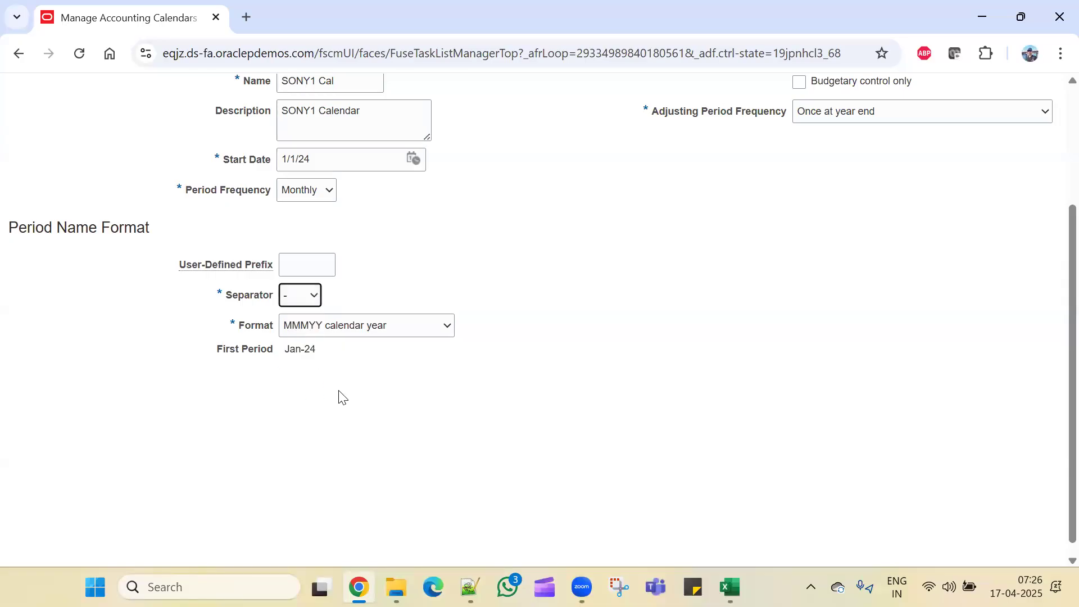
left_click_drag(315, 355, 285, 357)
left_click(321, 405)
Step: Look through the period name format choices and the adjusting period frequency options for the calendar
left_click(389, 332)
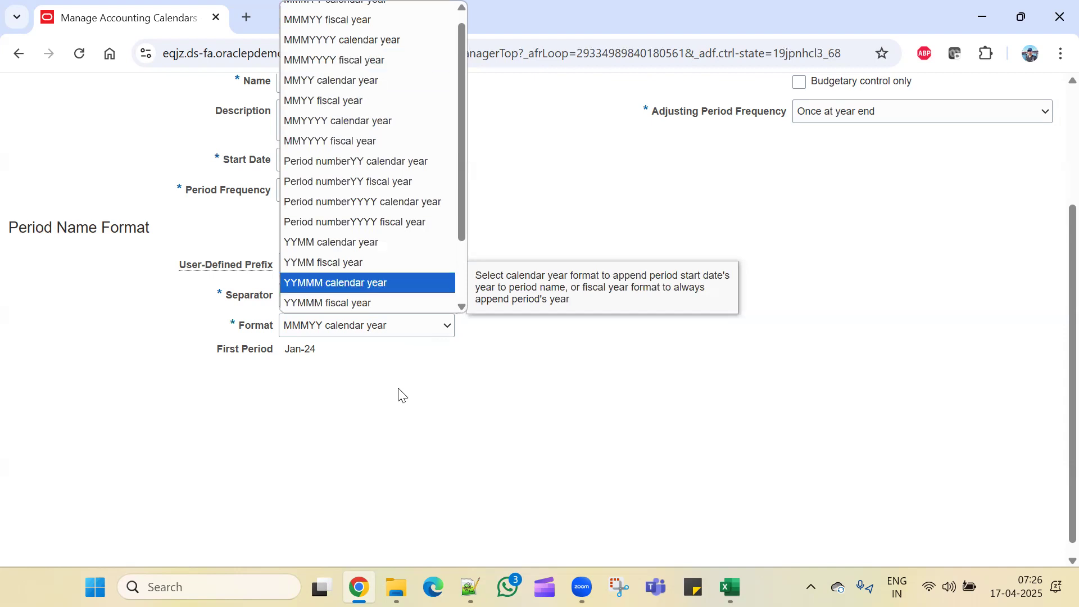
left_click(446, 459)
scroll(761, 436, "up", 3)
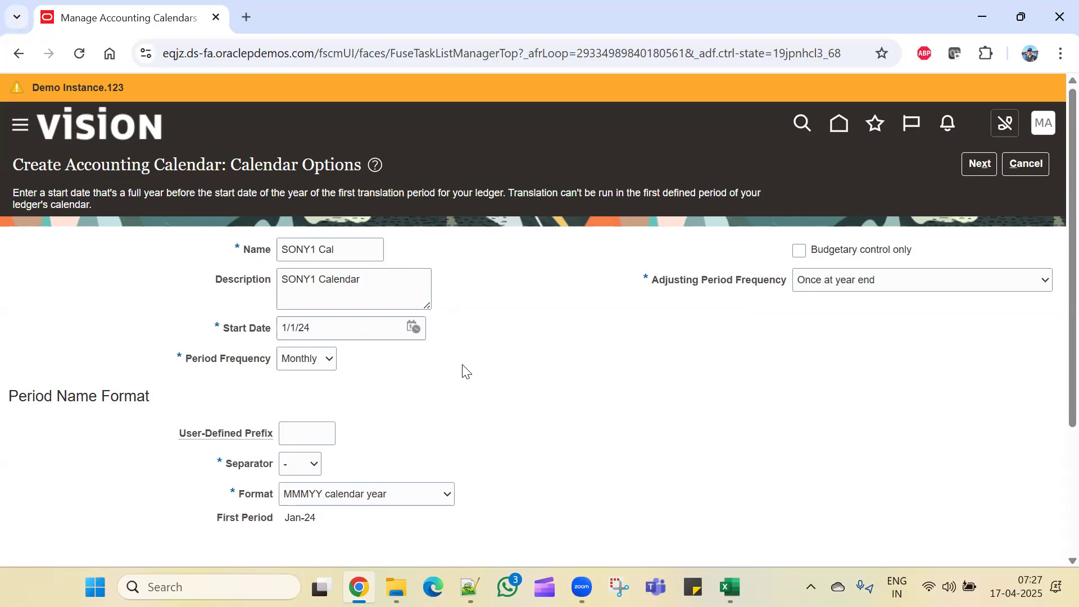
scroll(465, 372, "down", 3)
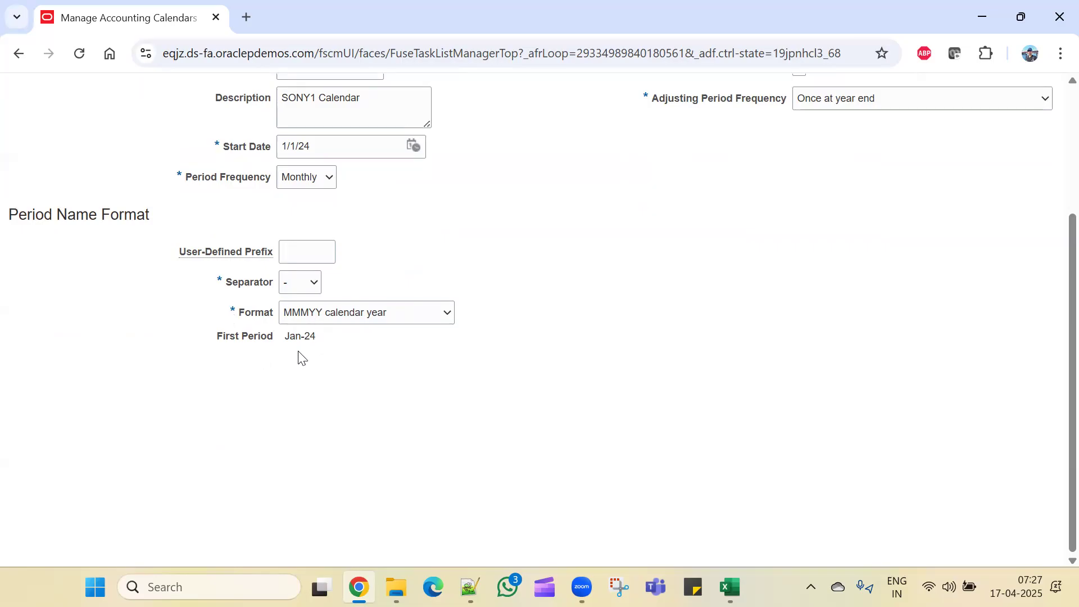
scroll(438, 413, "up", 3)
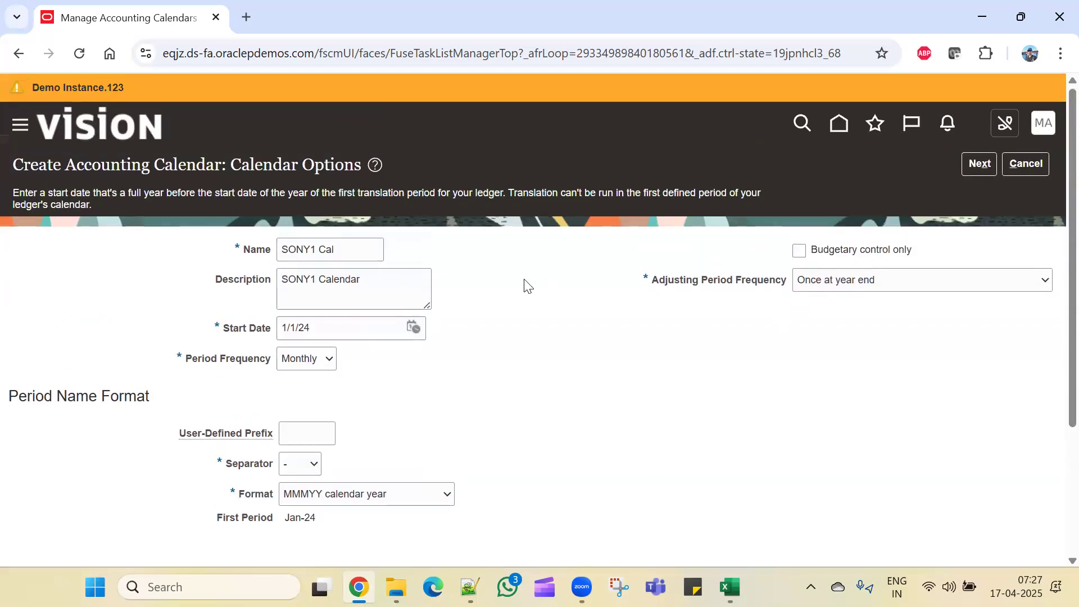
left_click(1014, 279)
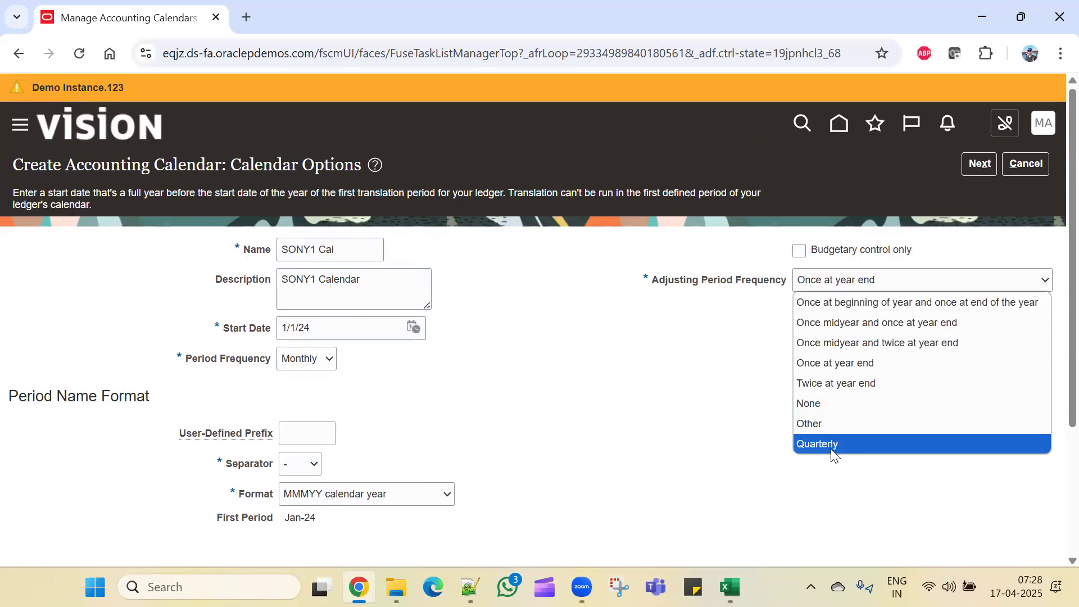
left_click(700, 424)
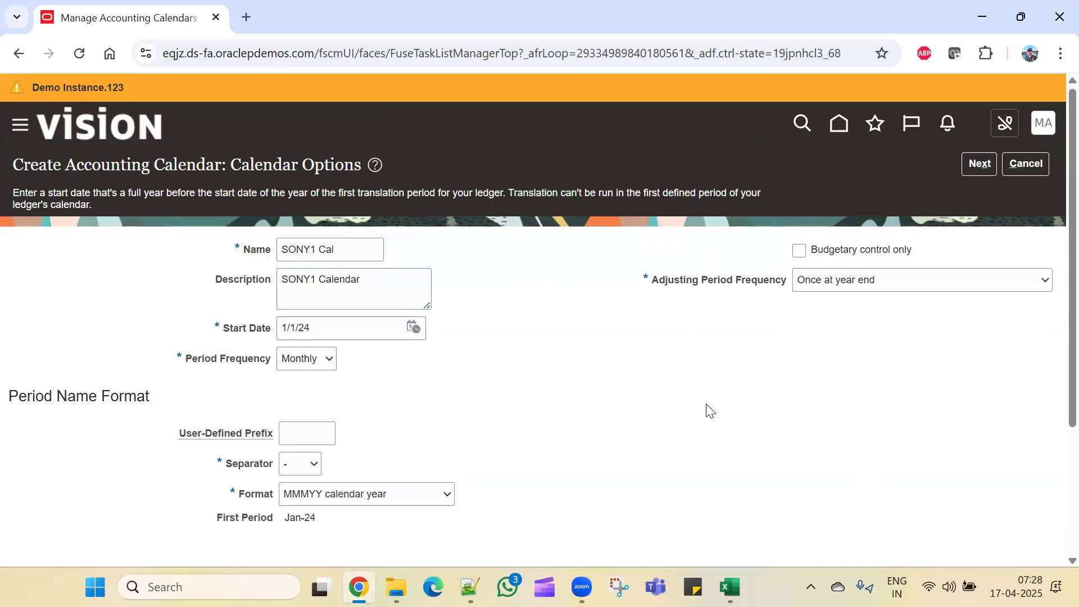
Step: Switch to the Excel workbook and review the period frequency, adjustment period and calendar configuration notes on the PL sheet
key("alt+Tab")
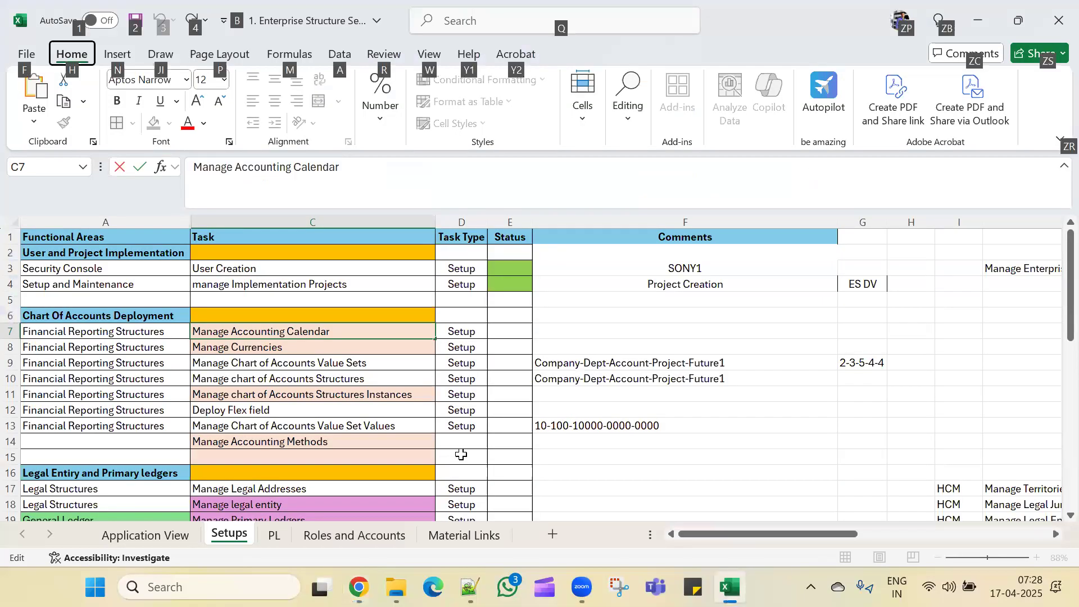
scroll(461, 454, "down", 2)
left_click(269, 539)
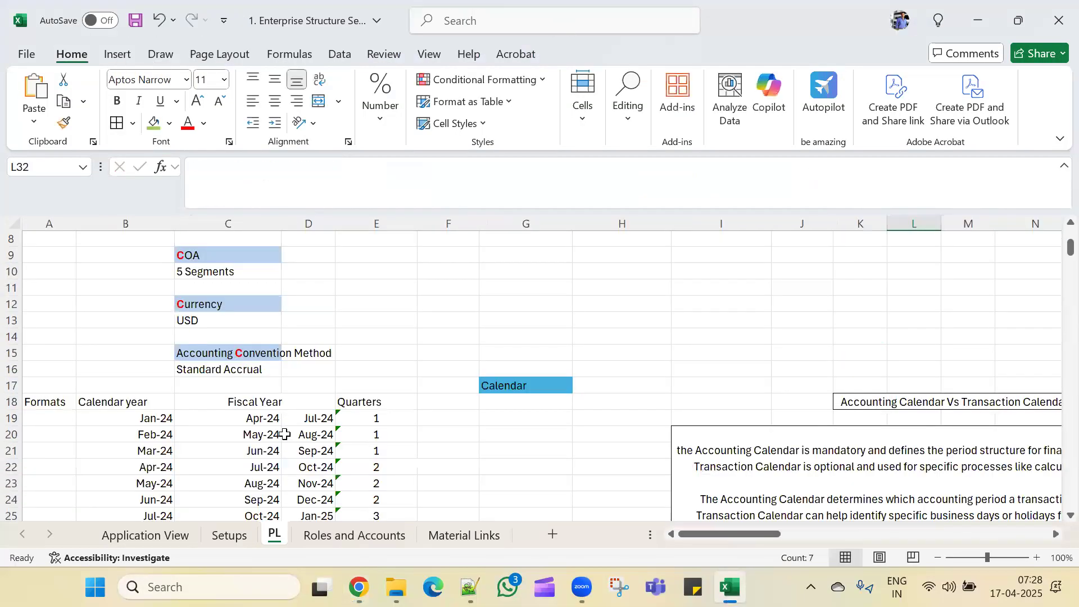
scroll(285, 434, "up", 2)
scroll(285, 434, "down", 8)
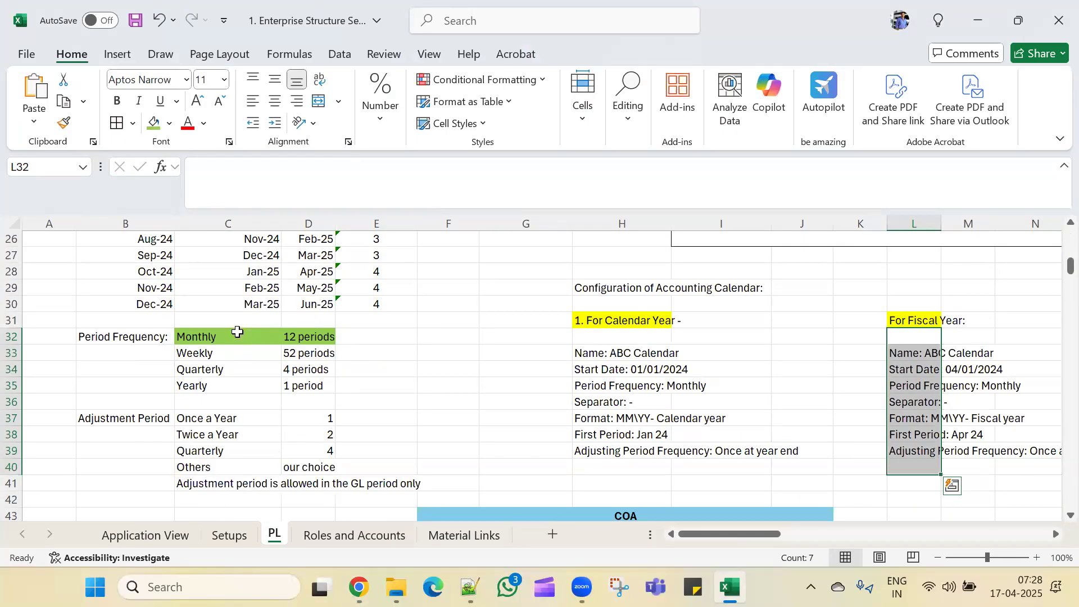
scroll(237, 331, "up", 3)
scroll(275, 421, "down", 2)
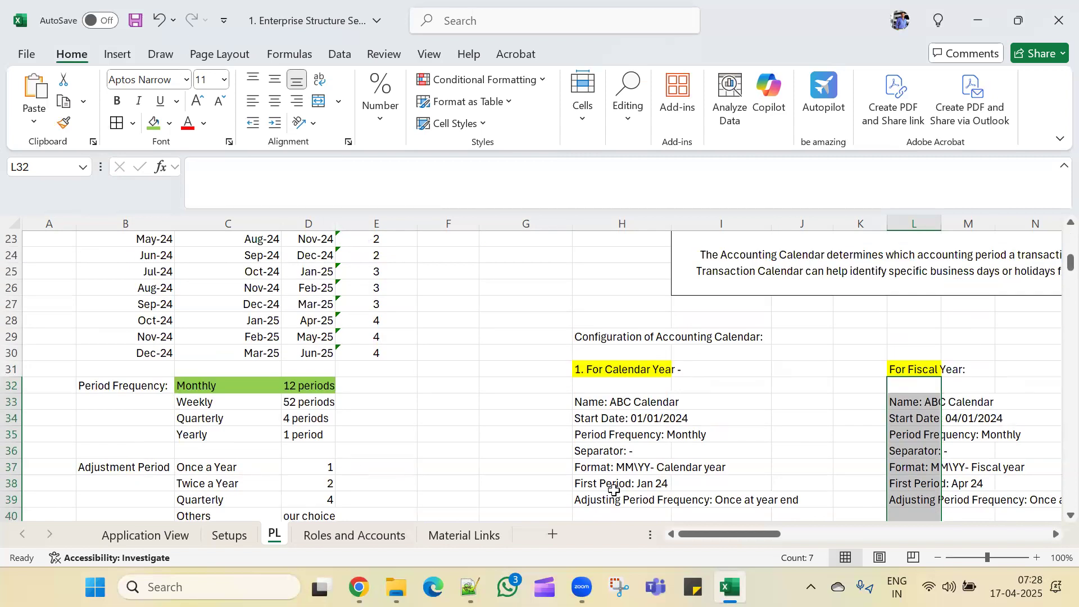
Step: Return to the new calendar in Chrome, check its options and continue to the Period Details page
key("alt+Tab")
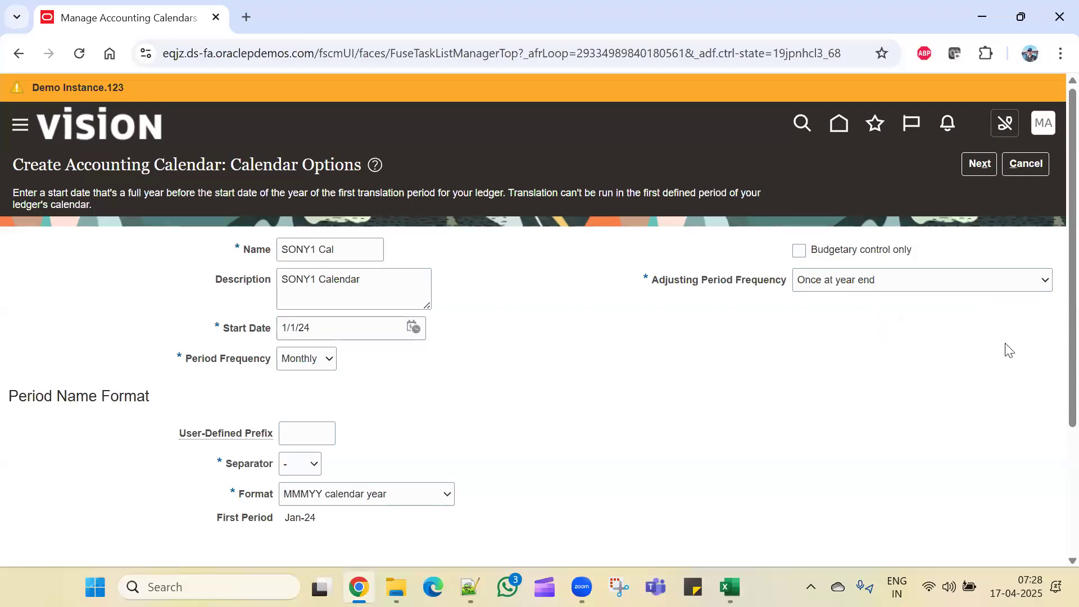
scroll(769, 458, "down", 3)
scroll(770, 472, "up", 3)
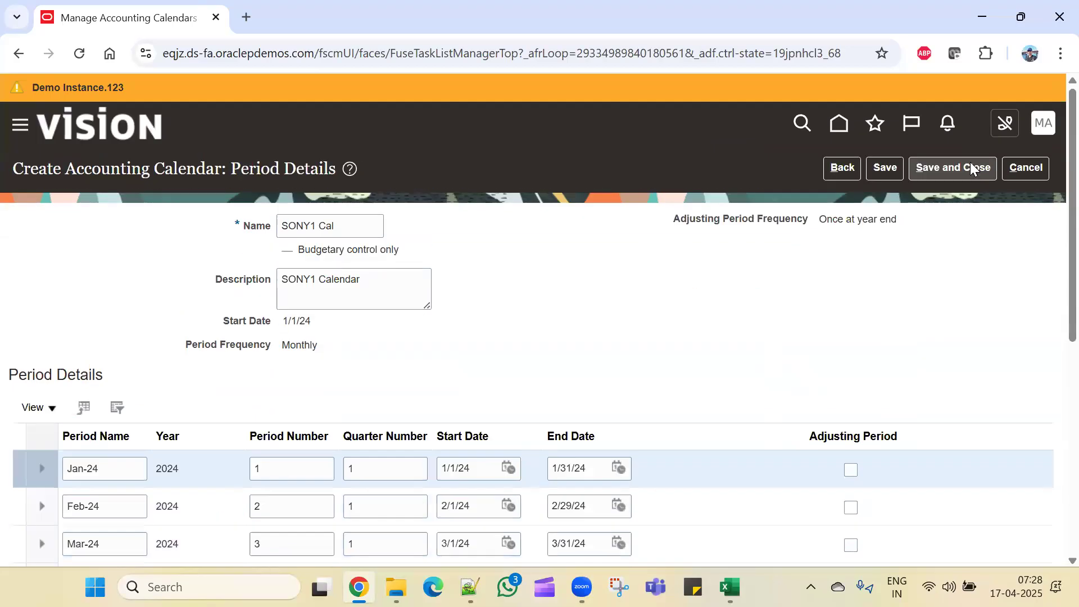
Step: Review the generated period names, numbers, quarters and dates on the Period Details page, including the year-end adjusting period
scroll(579, 292, "down", 5)
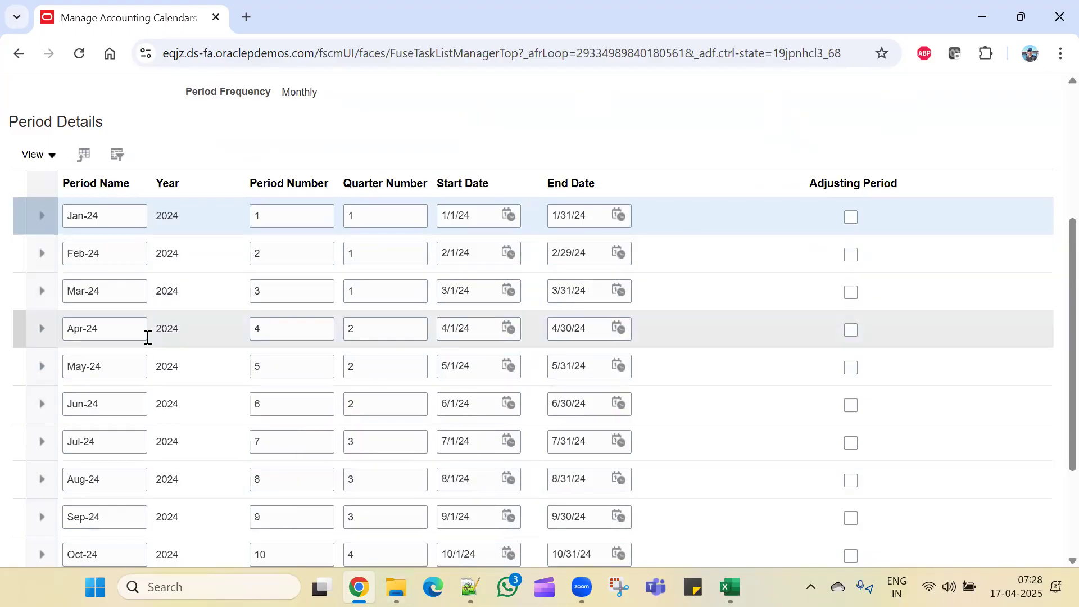
scroll(203, 218, "up", 1)
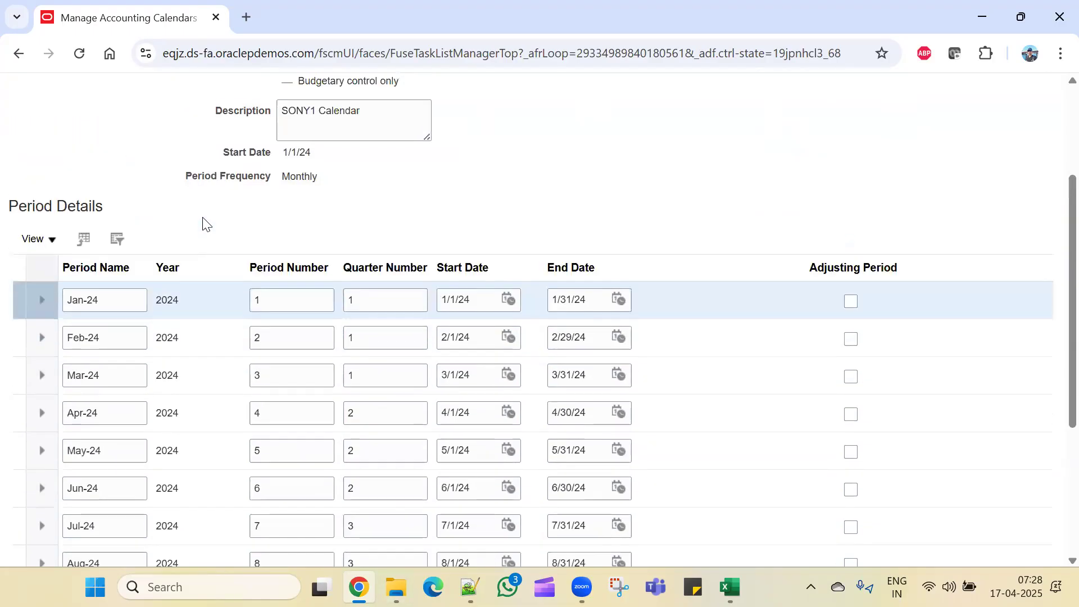
scroll(202, 221, "down", 5)
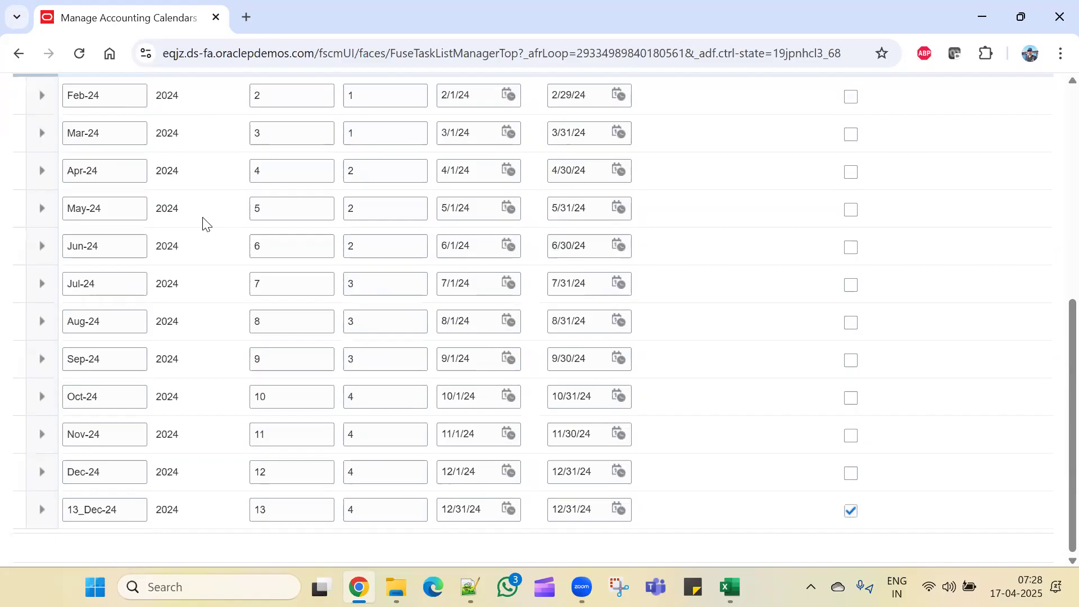
scroll(120, 414, "up", 3)
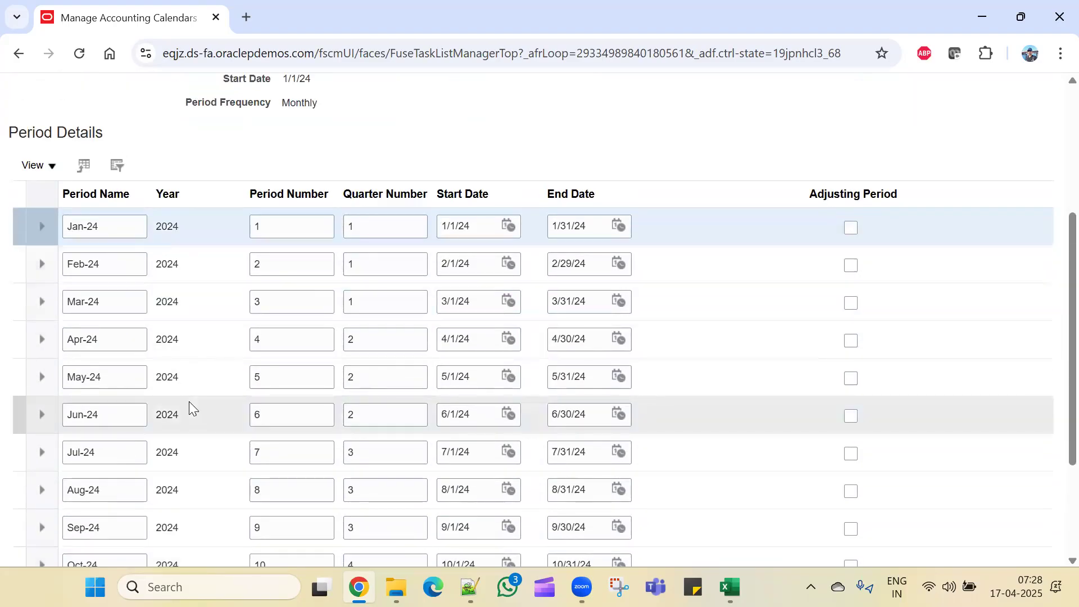
scroll(189, 401, "down", 3)
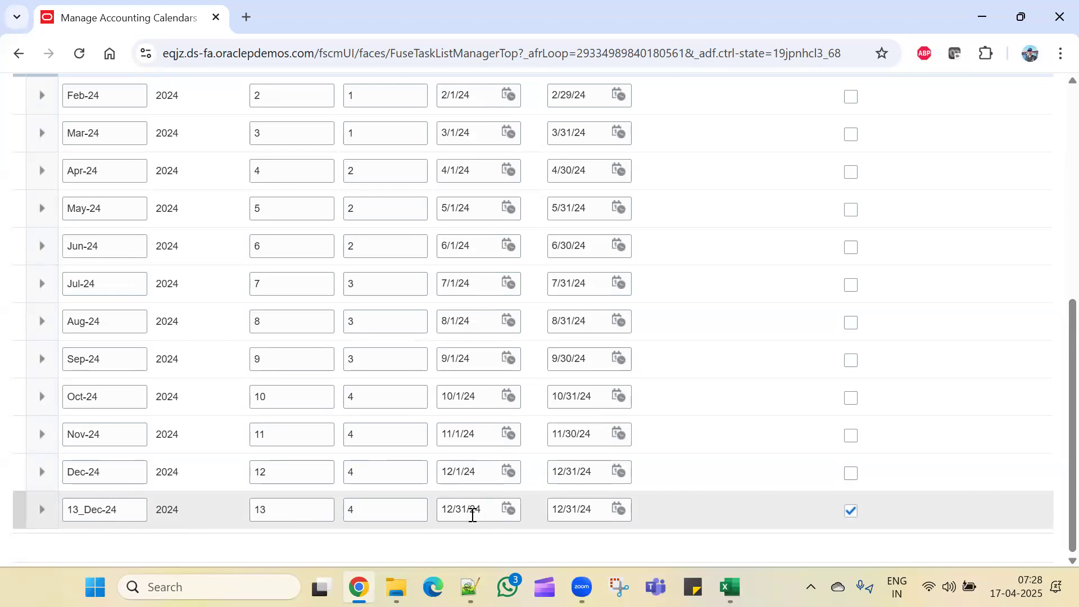
scroll(444, 268, "up", 3)
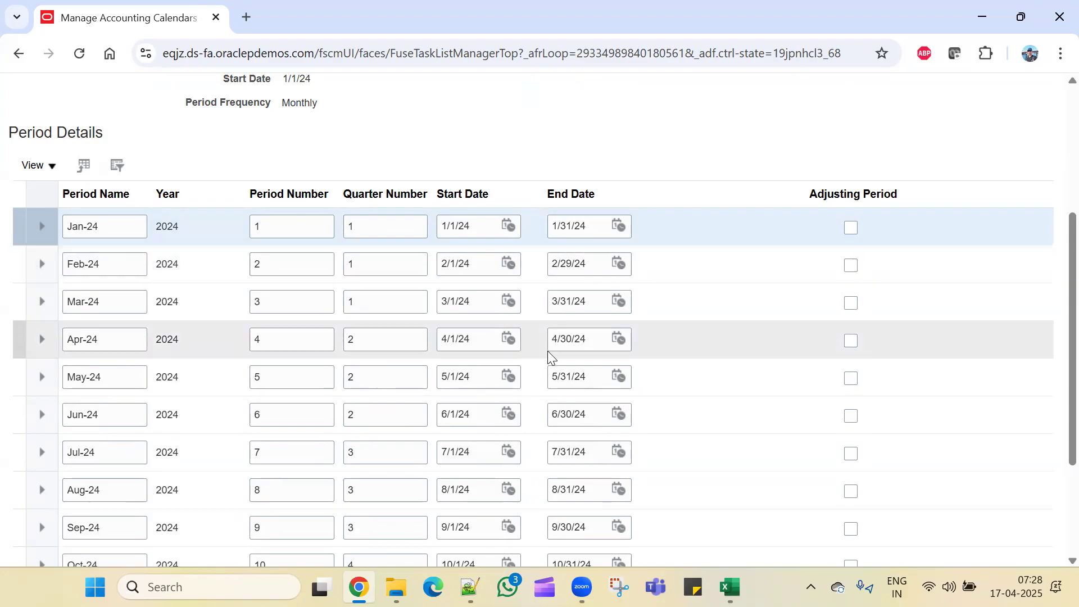
scroll(523, 448, "down", 3)
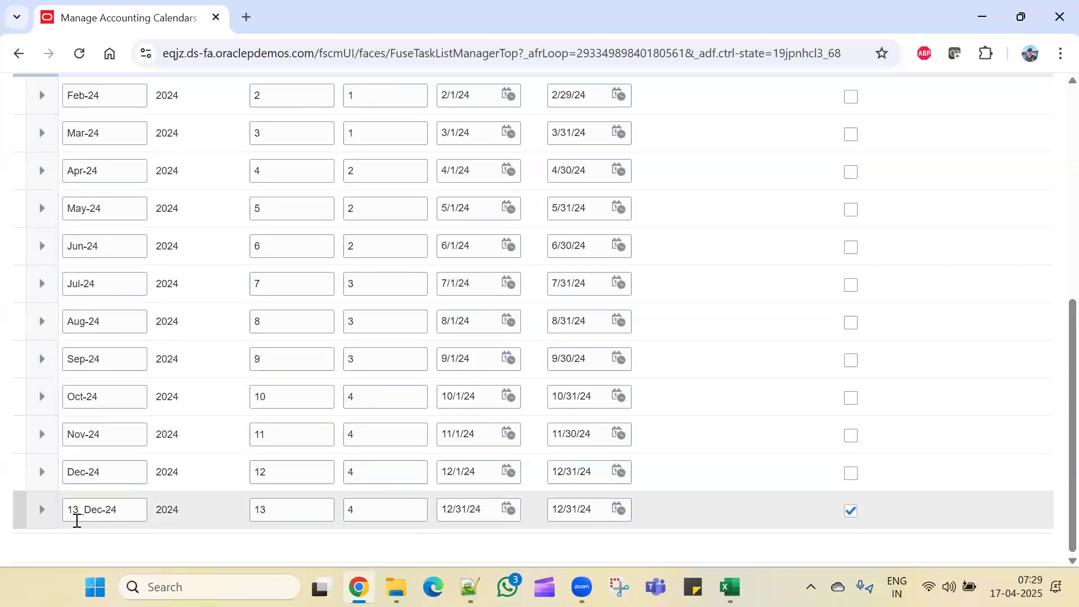
left_click(28, 508)
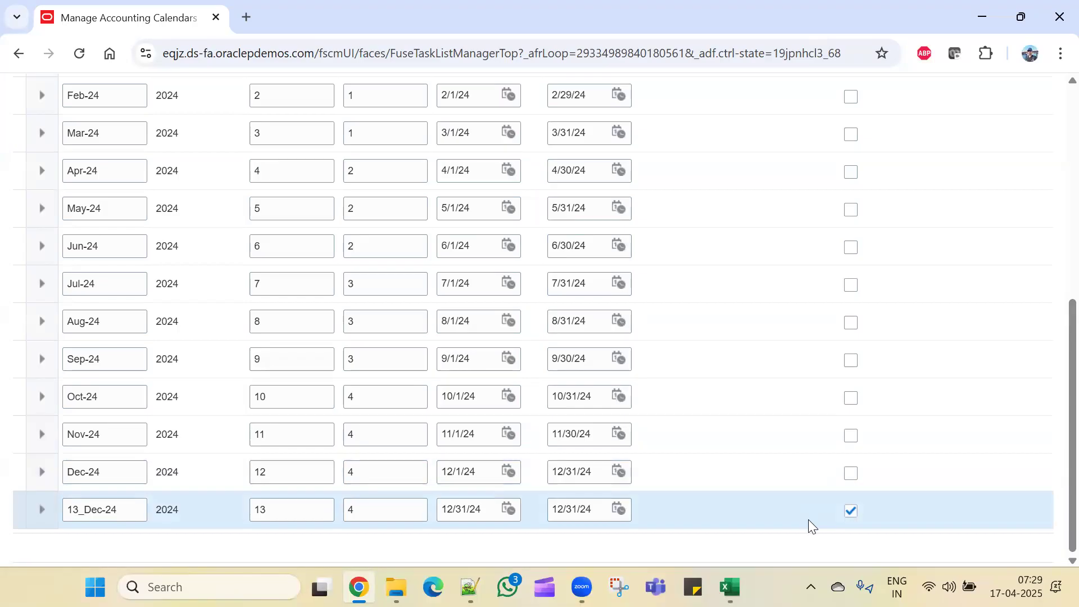
Step: Save the SONY1 Cal accounting calendar with its 2024 periods
scroll(808, 520, "up", 8)
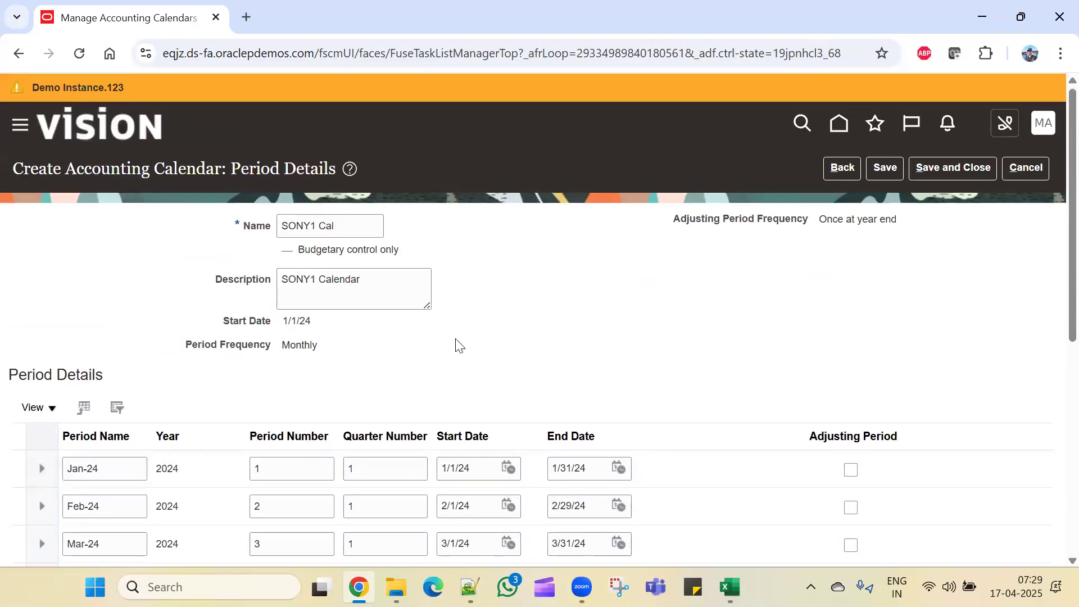
left_click(882, 173)
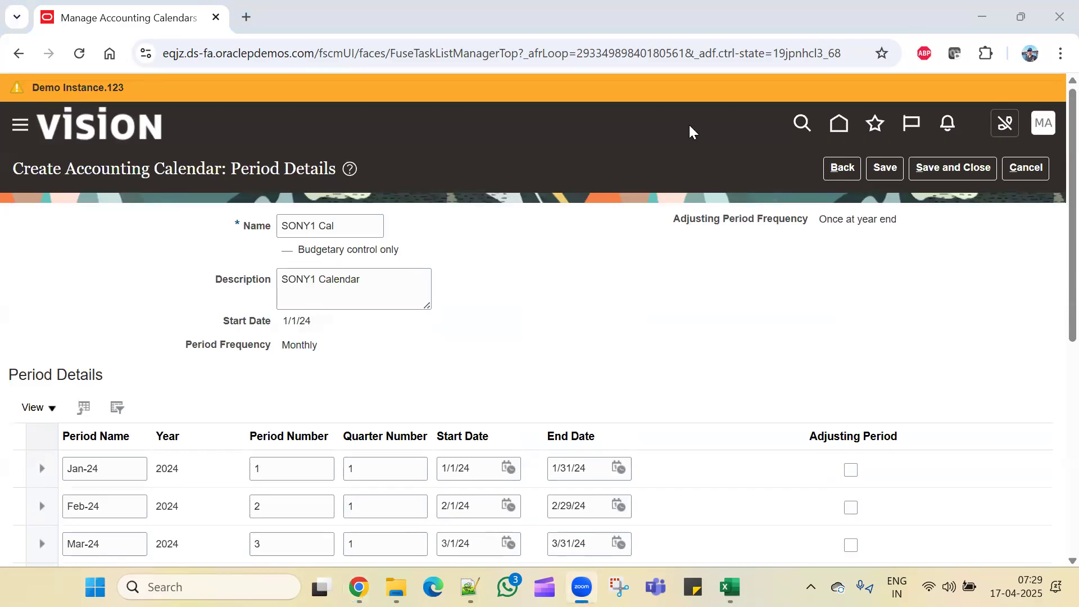
left_click(884, 168)
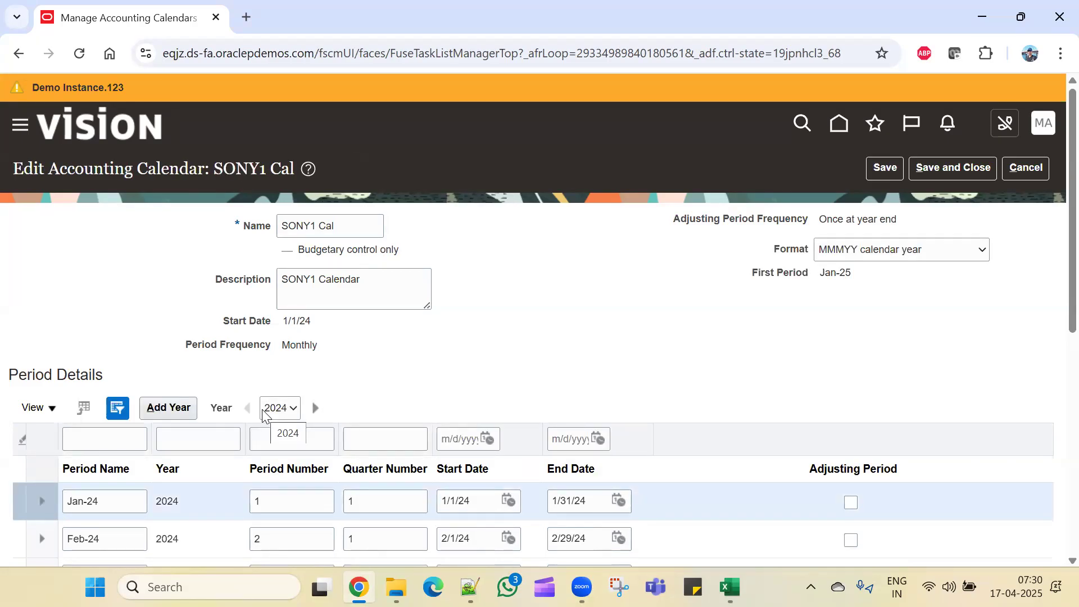
Step: Add the year 2025 to the SONY1 Cal calendar and check its periods down to the adjusting period
left_click(168, 412)
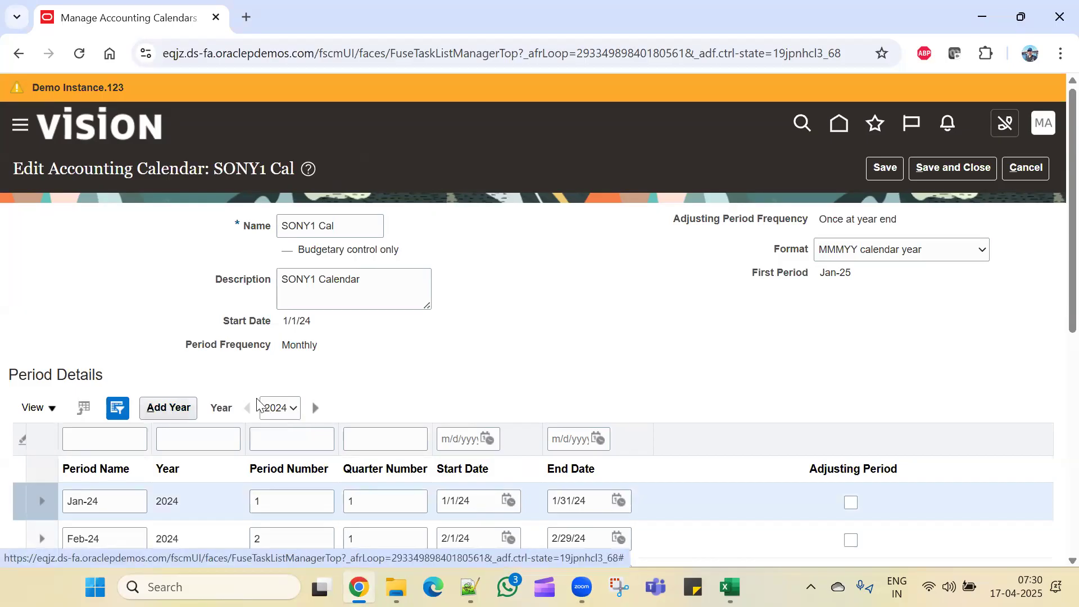
scroll(422, 380, "down", 3)
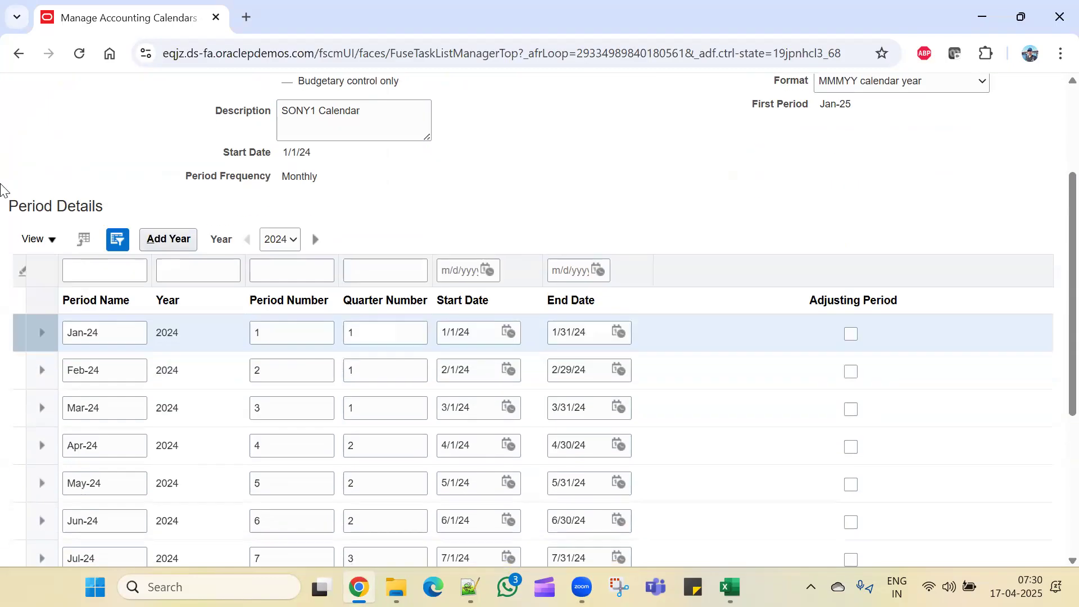
left_click(168, 240)
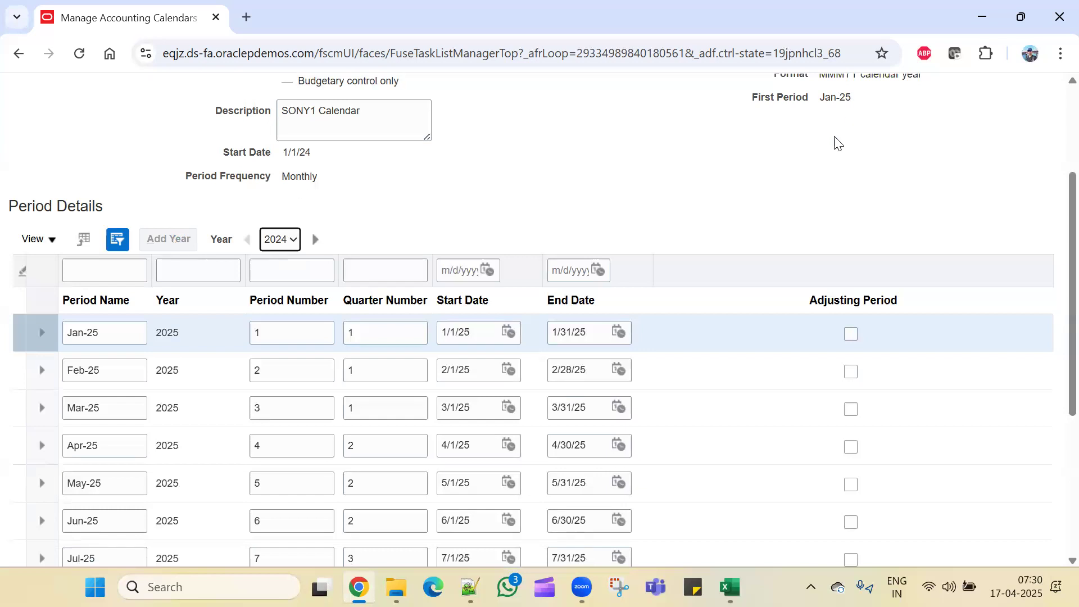
scroll(511, 178, "down", 3)
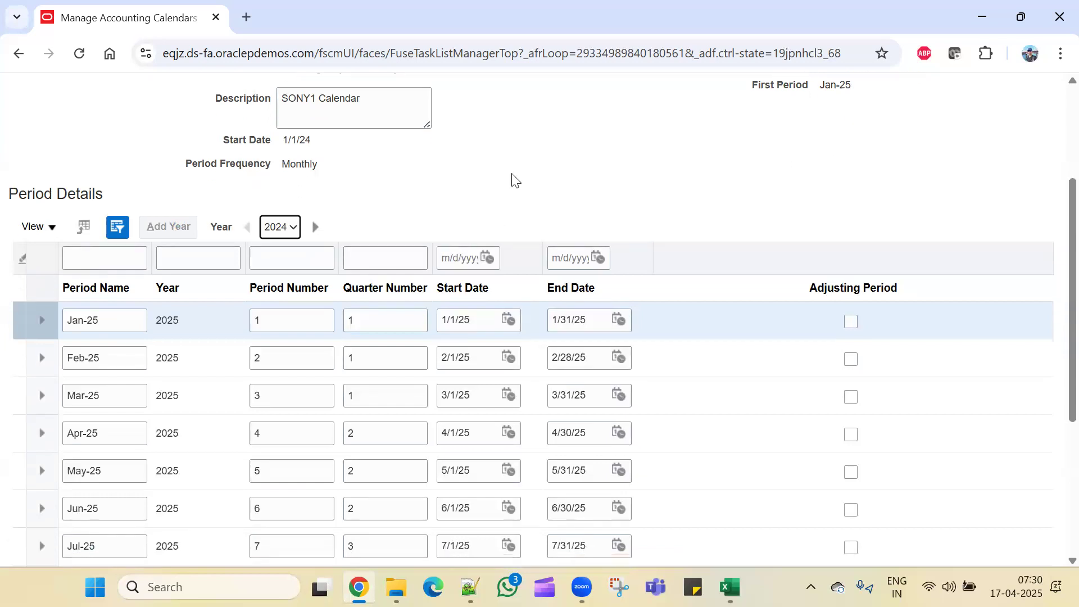
scroll(288, 455, "down", 2)
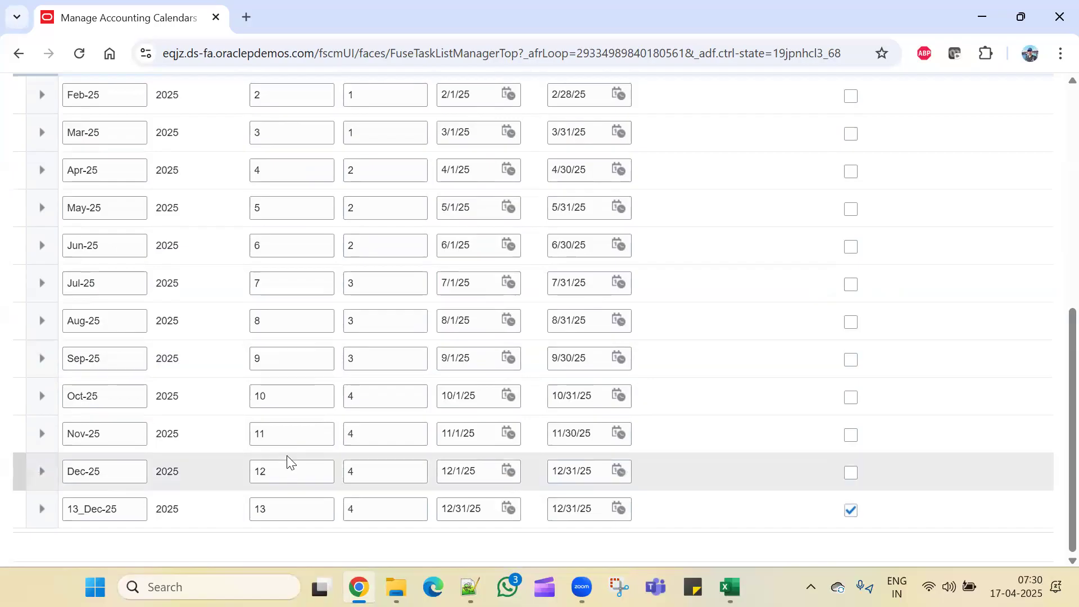
Step: Show the periods of all years in the Period Details table and look through the combined list
scroll(200, 501, "up", 7)
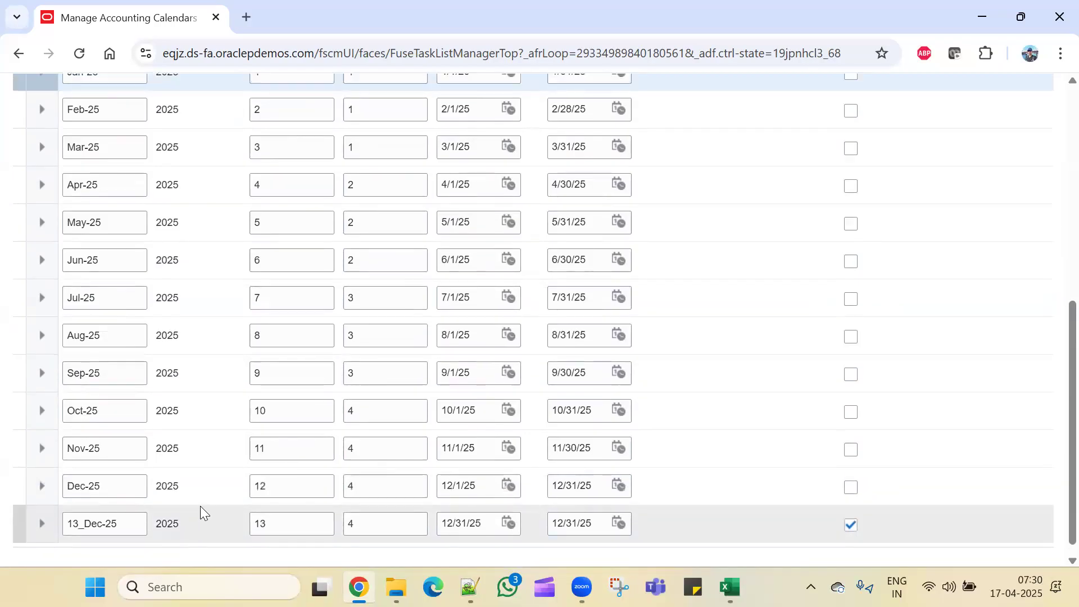
left_click(294, 385)
left_click(271, 409)
scroll(216, 377, "down", 4)
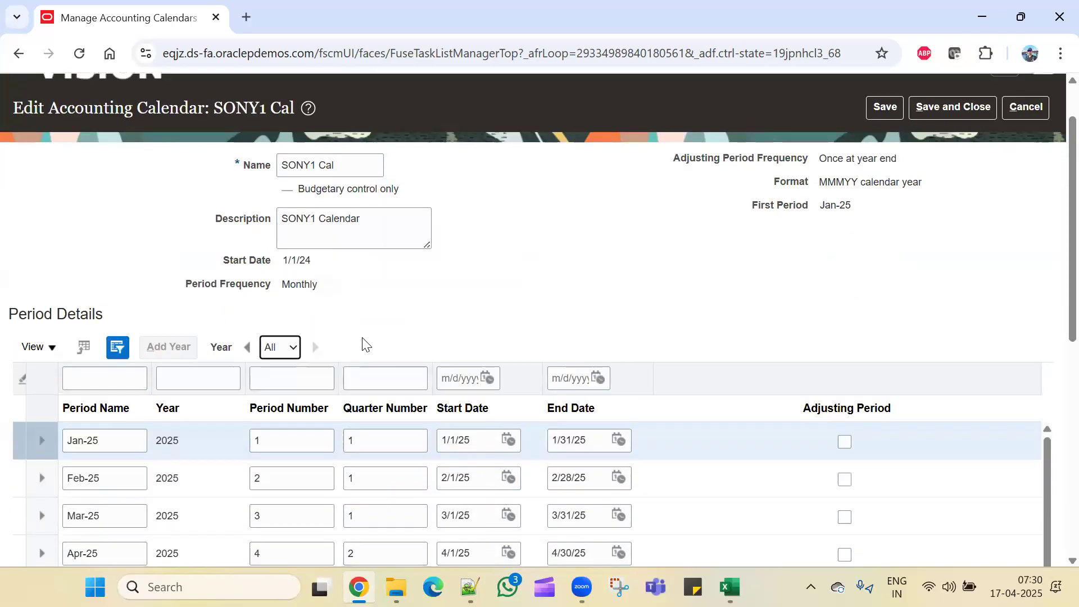
scroll(193, 431, "down", 10)
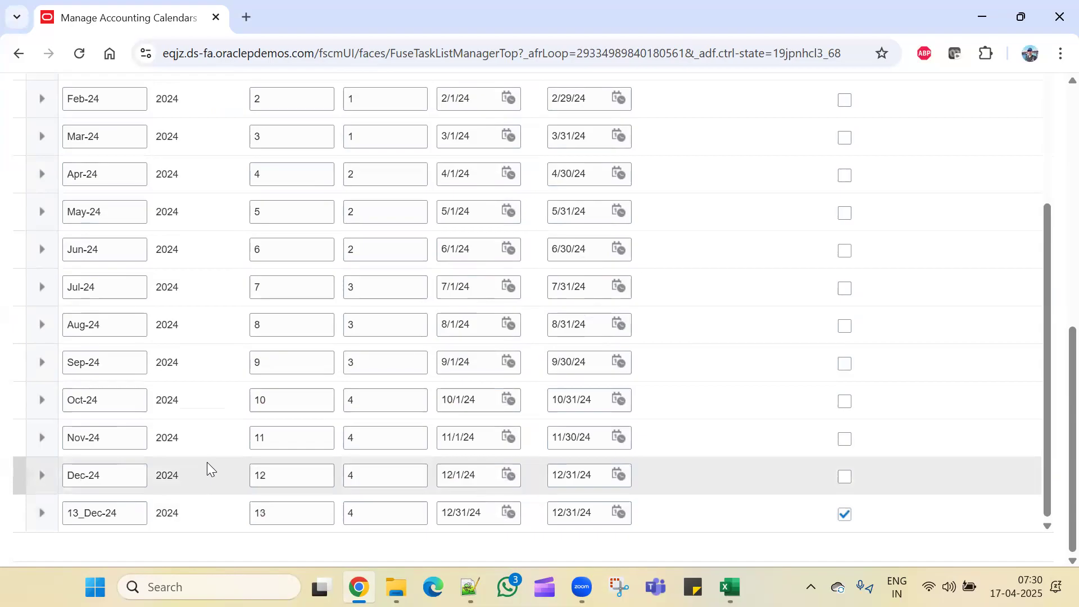
scroll(207, 462, "up", 14)
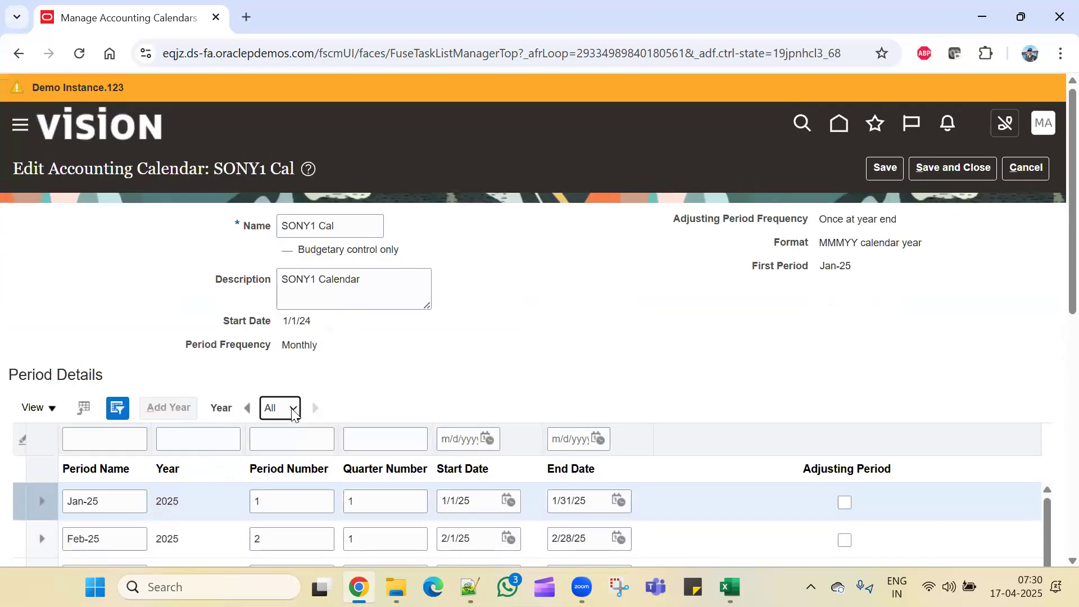
Step: Limit the period list to 2024, return it to all years and compare the periods of both years
left_click(294, 419)
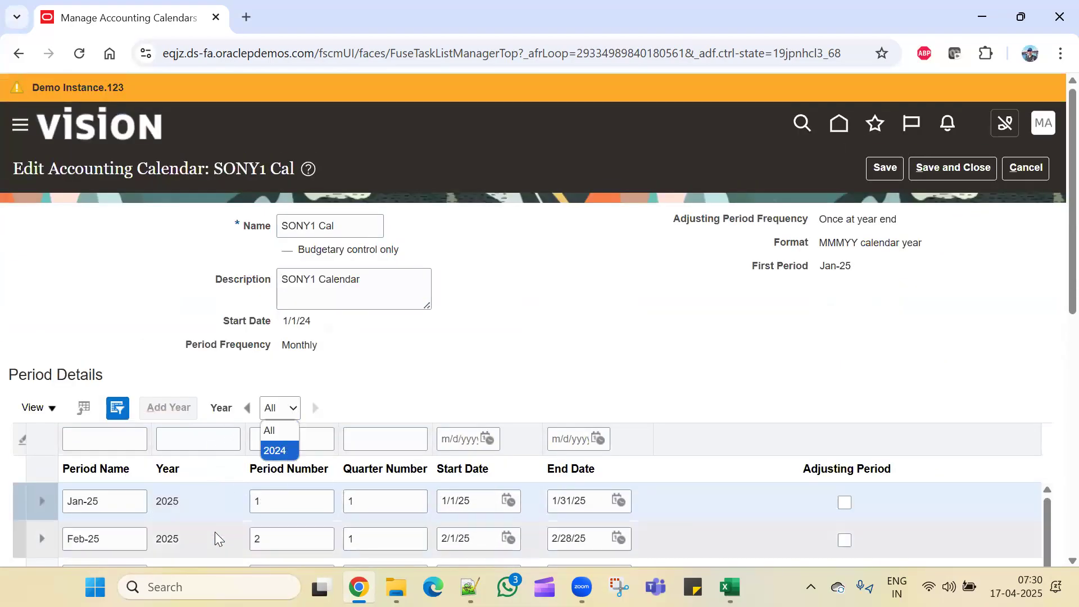
left_click(285, 451)
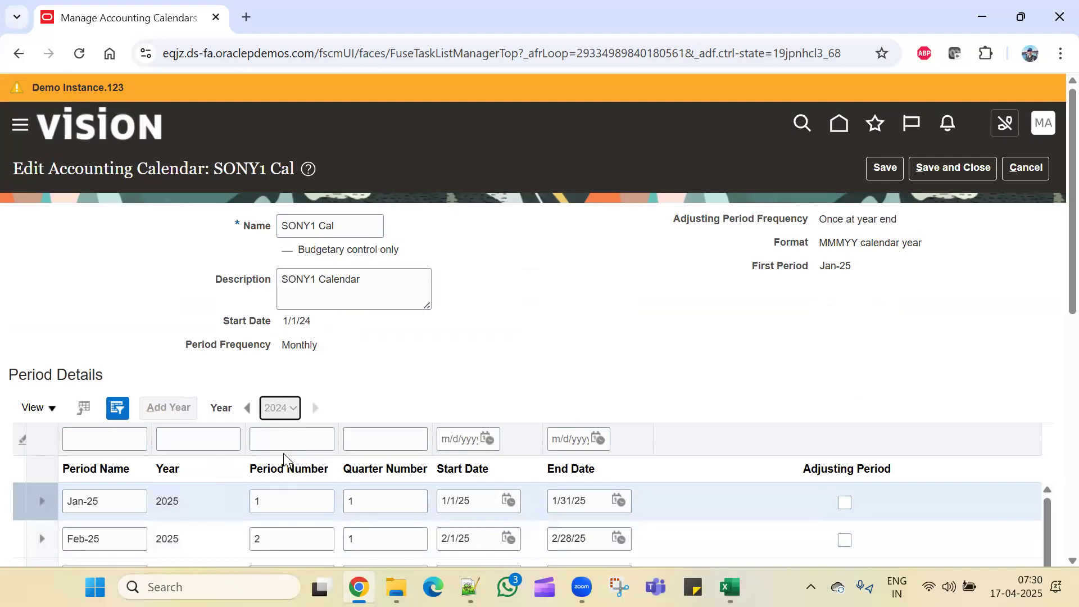
scroll(185, 430, "down", 5)
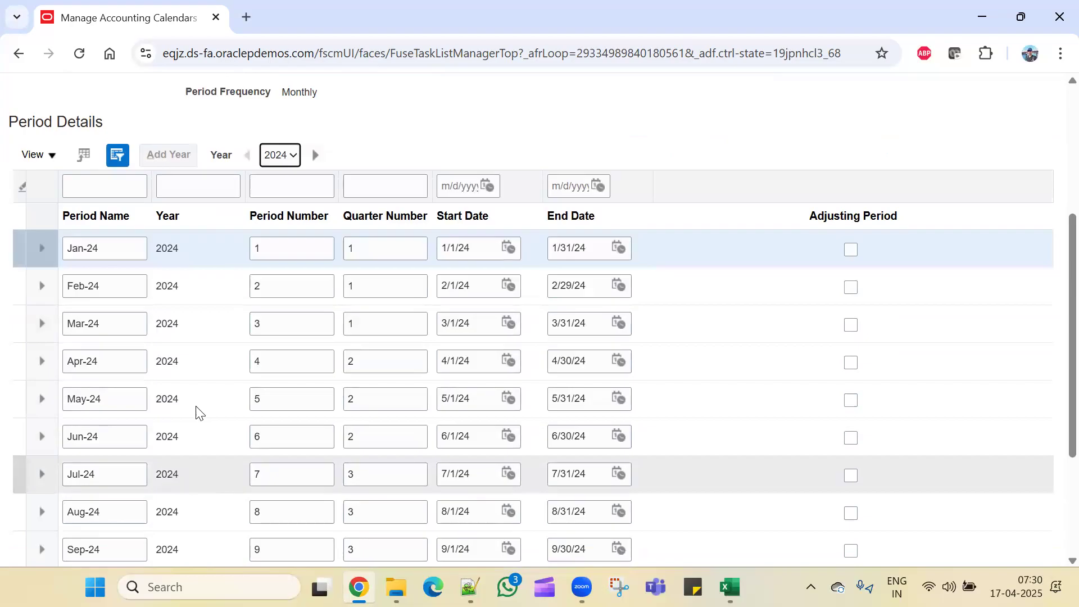
left_click(293, 157)
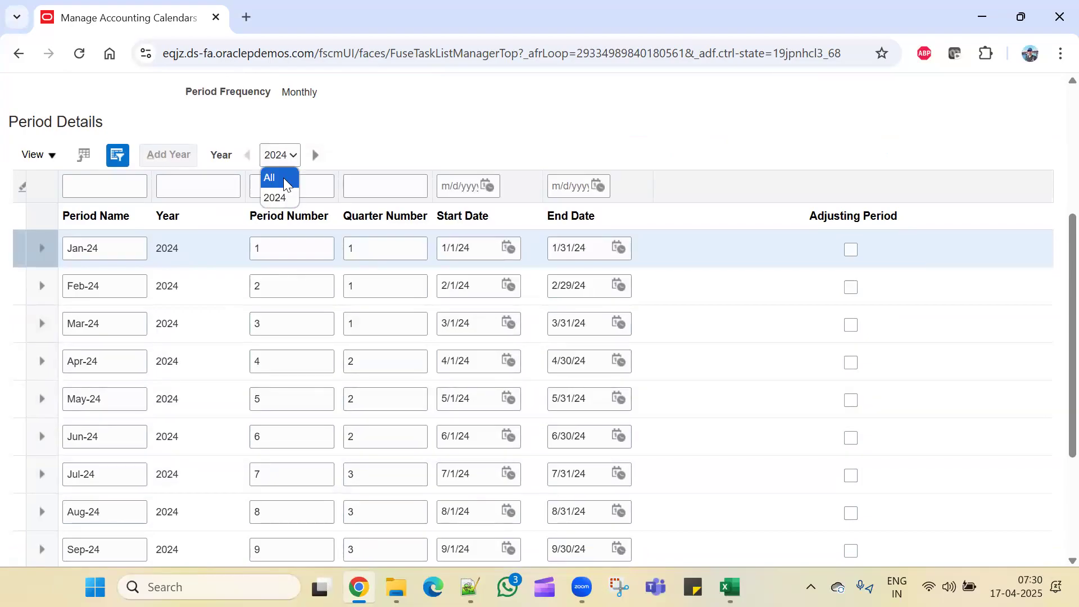
left_click(284, 177)
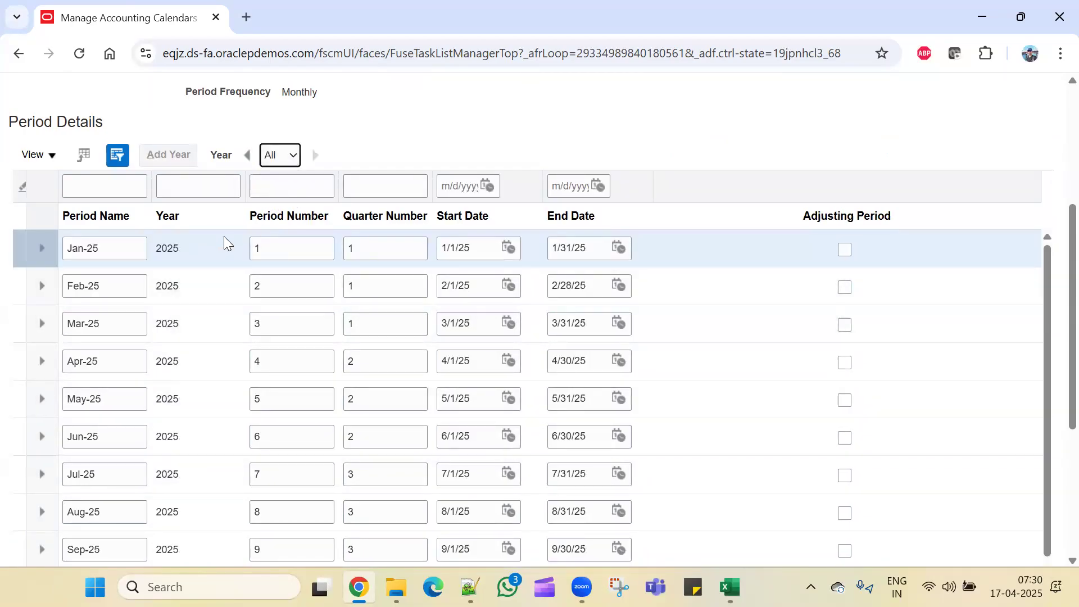
scroll(206, 410, "down", 5)
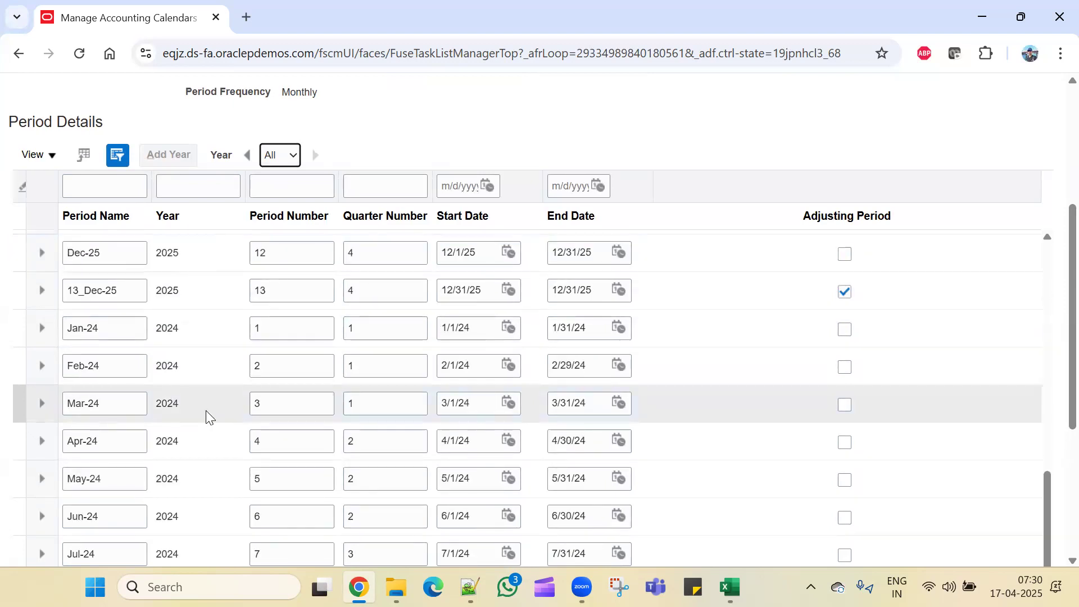
scroll(206, 411, "up", 10)
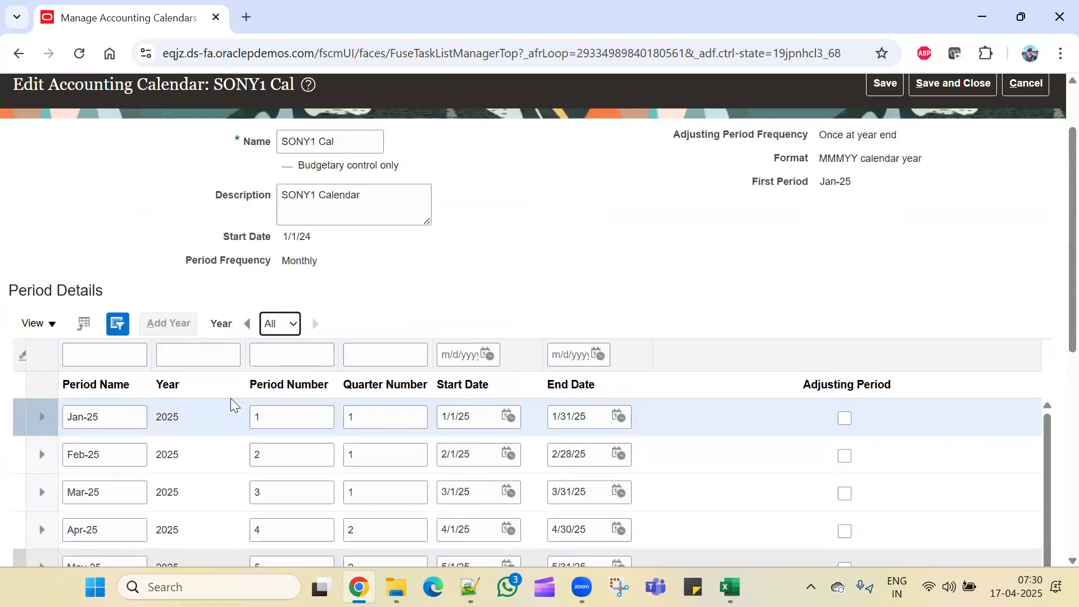
Step: Save the SONY1 Cal calendar with the added year and close it
scroll(899, 188, "up", 2)
left_click(887, 170)
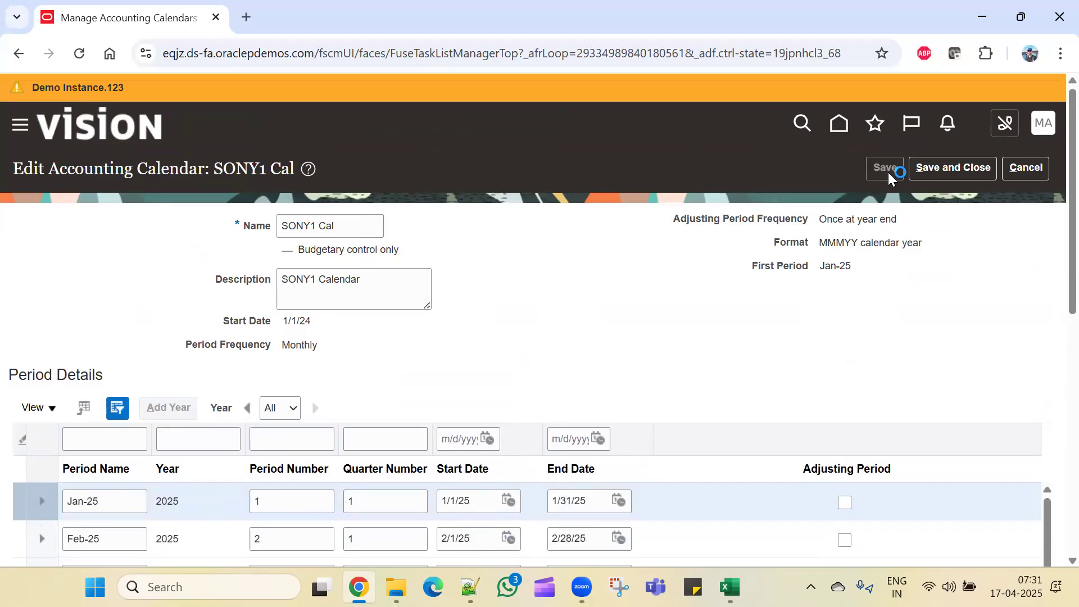
left_click(959, 168)
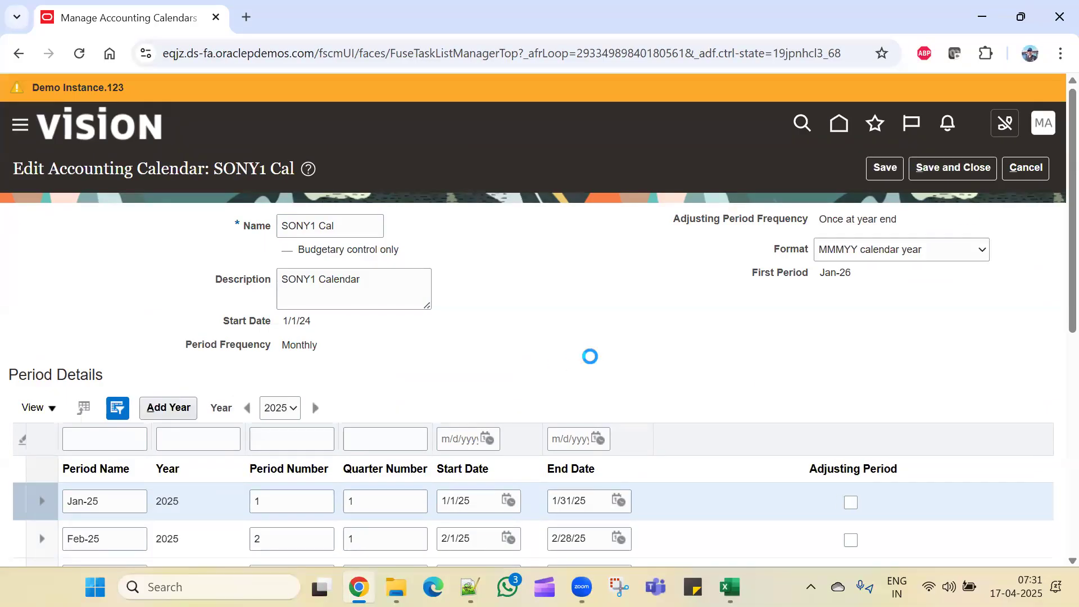
left_click(956, 167)
Step: Filter the accounting calendars by the name SONY to check the new calendar, and finish the Manage Accounting Calendars task
left_click(126, 251)
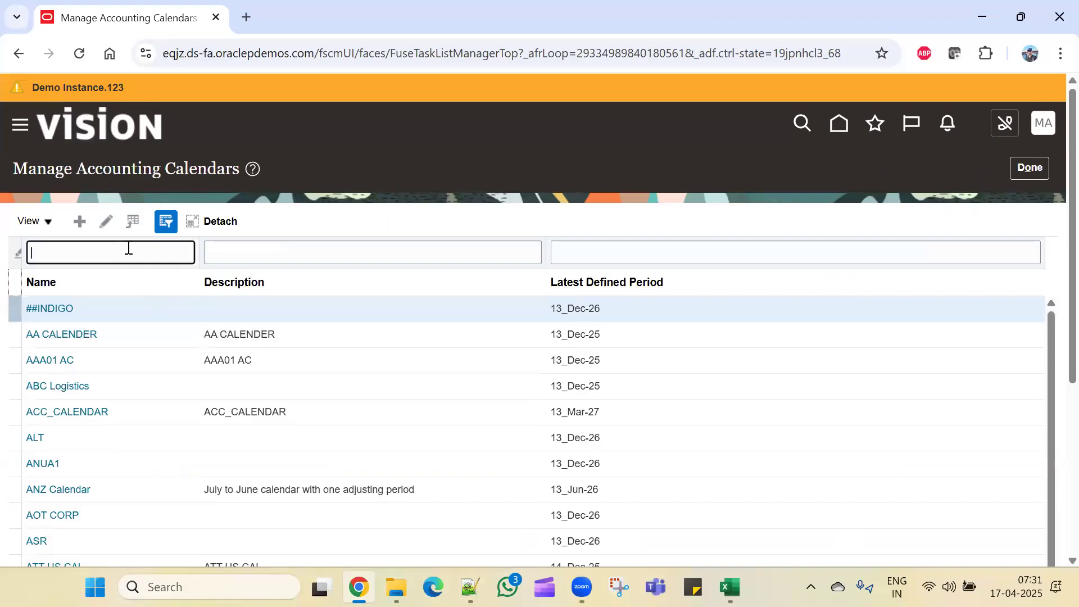
type("SONY")
key("Return")
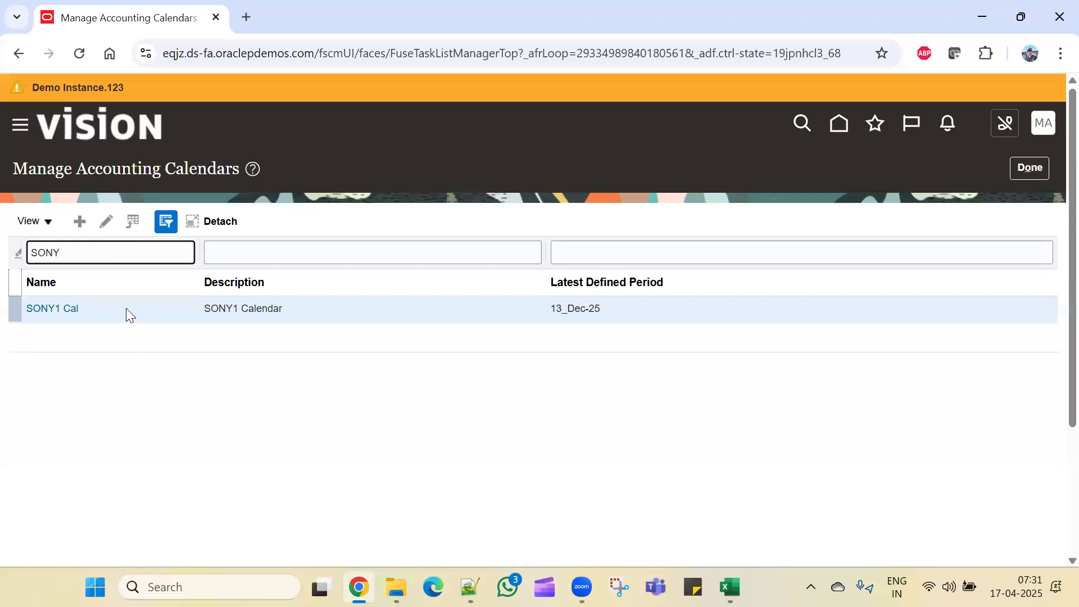
left_click(1032, 167)
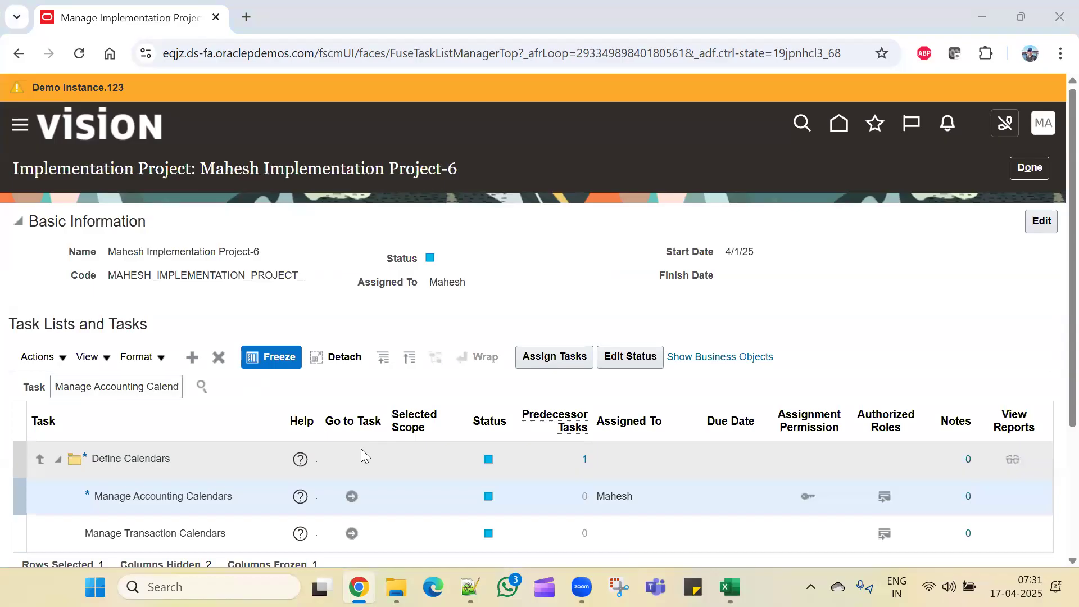
Step: Switch to the Excel workbook and bring up the Chart Of Accounts Deployment tasks on the Setups sheet
key("alt+Tab")
key("alt+Tab")
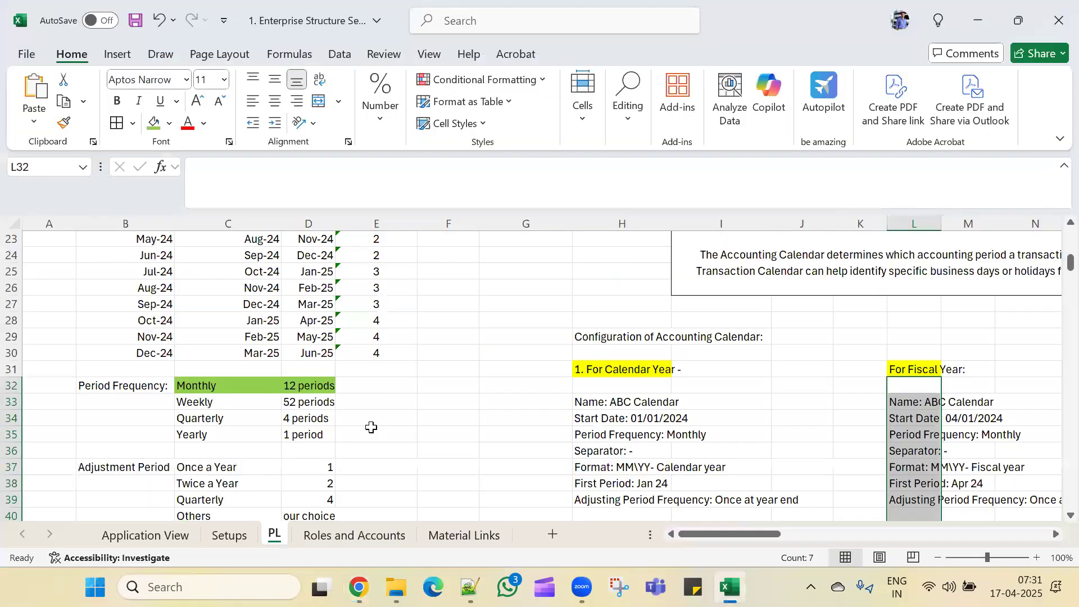
left_click(230, 536)
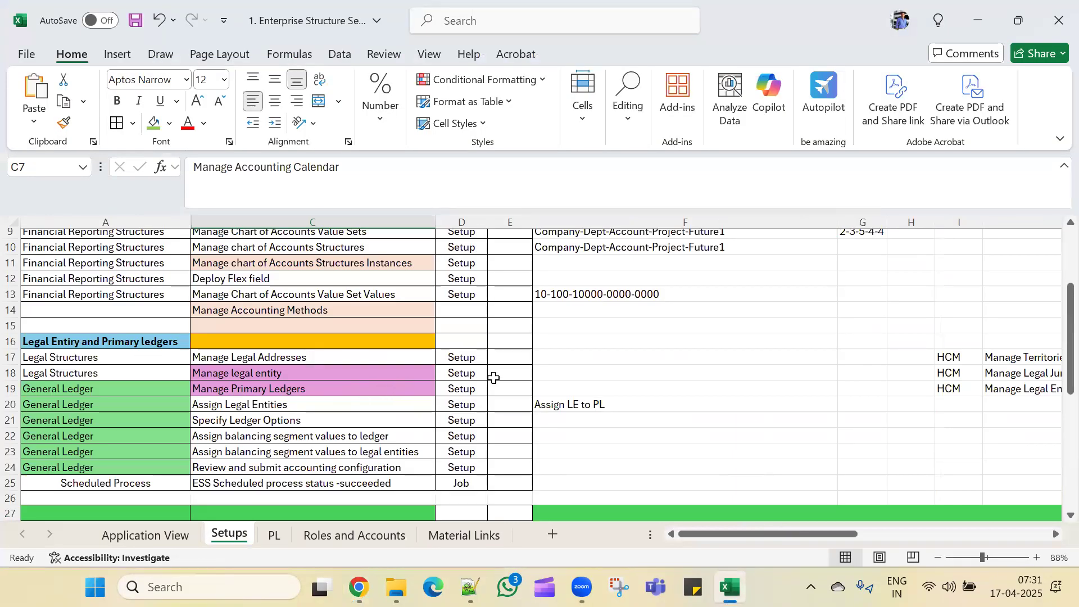
scroll(493, 378, "up", 3)
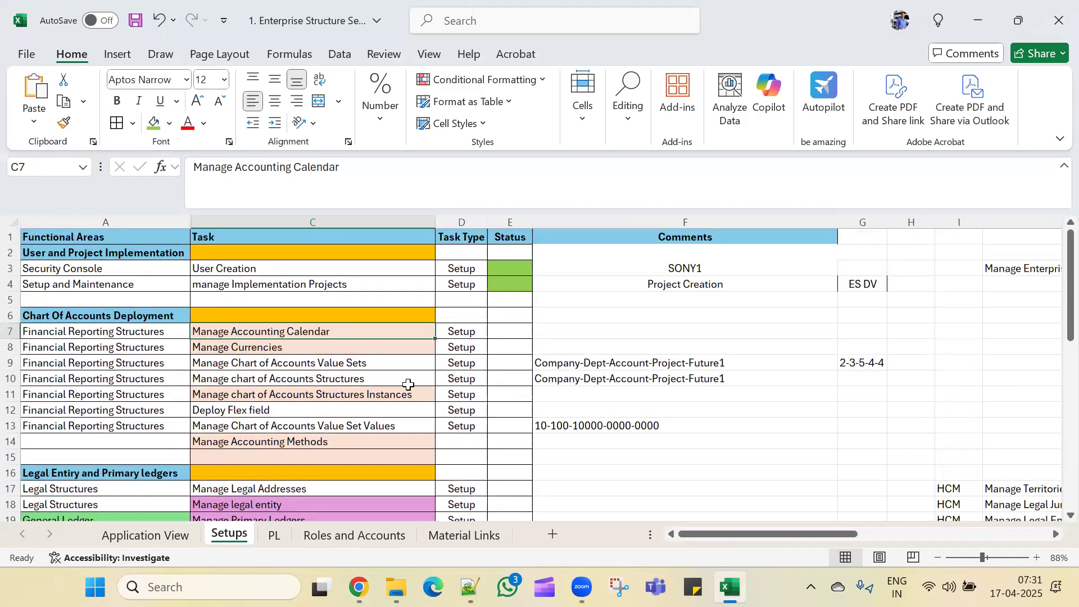
Step: Copy the Manage Currencies task name from the workbook, find it in the Oracle implementation project and open the Define ISO Reference Data one
left_click(371, 346)
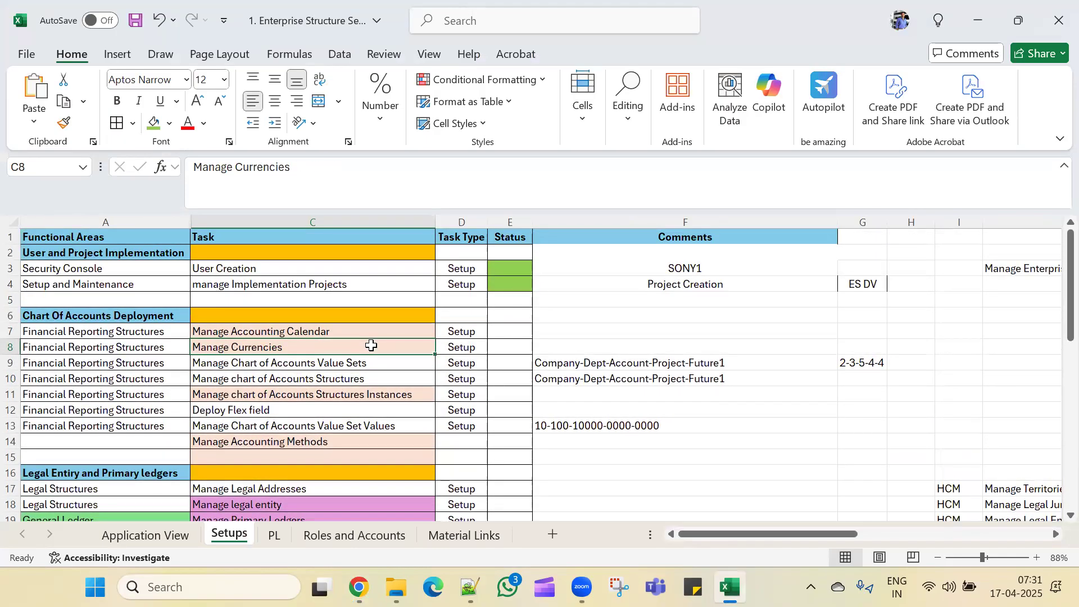
key("ctrl+c")
key("alt+Tab")
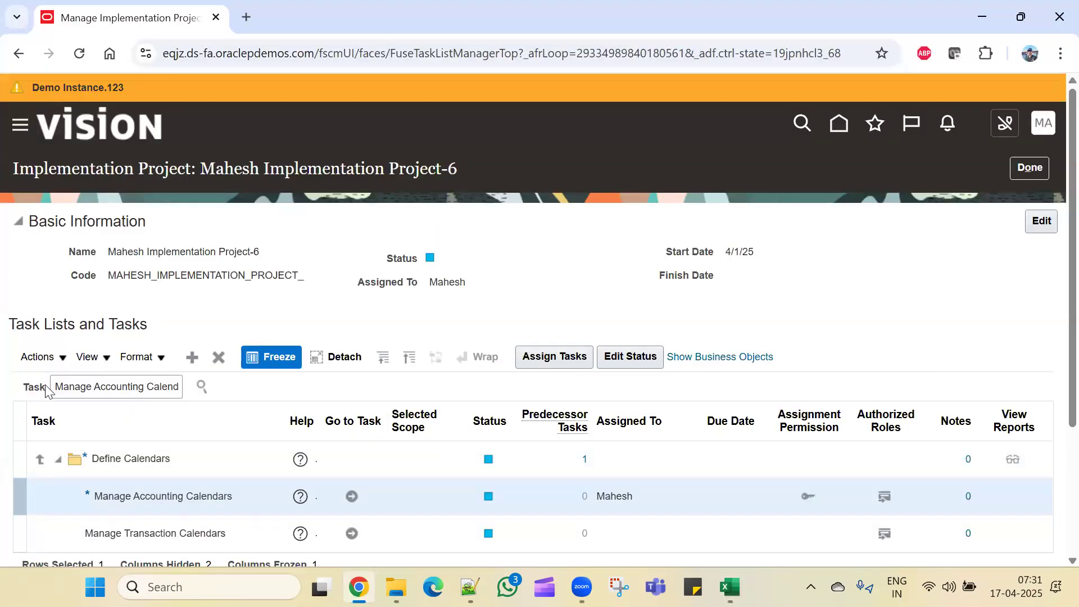
left_click_drag(58, 386, 231, 395)
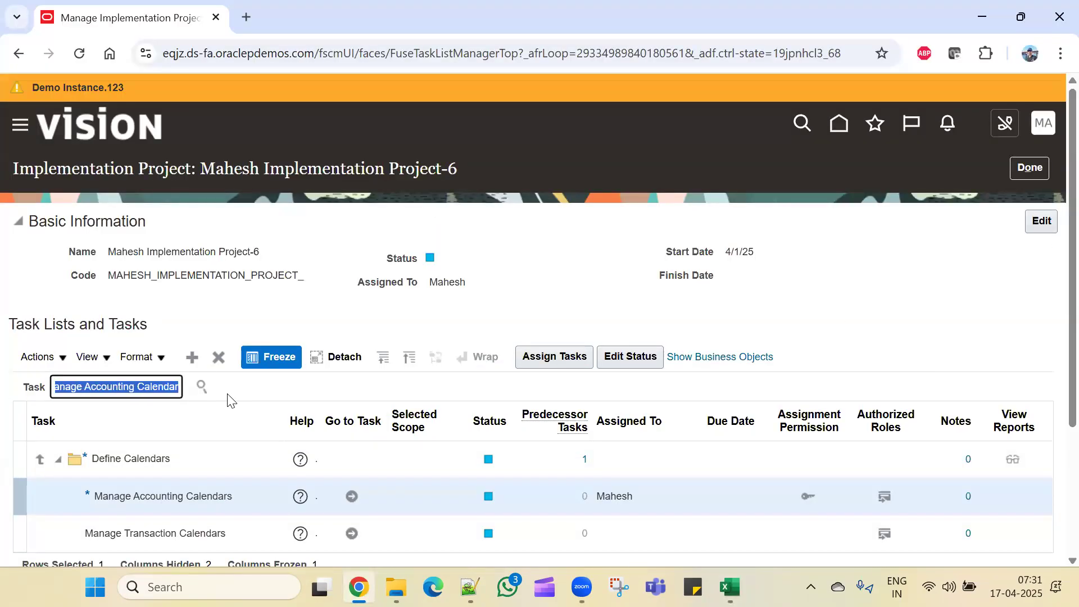
key("ctrl+v")
left_click(199, 386)
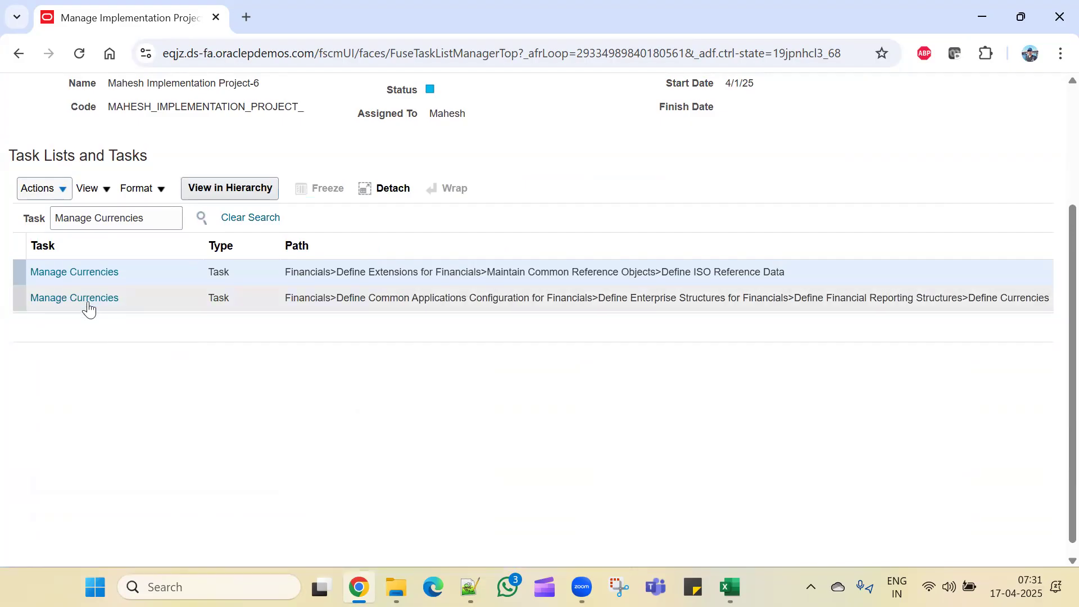
left_click(85, 275)
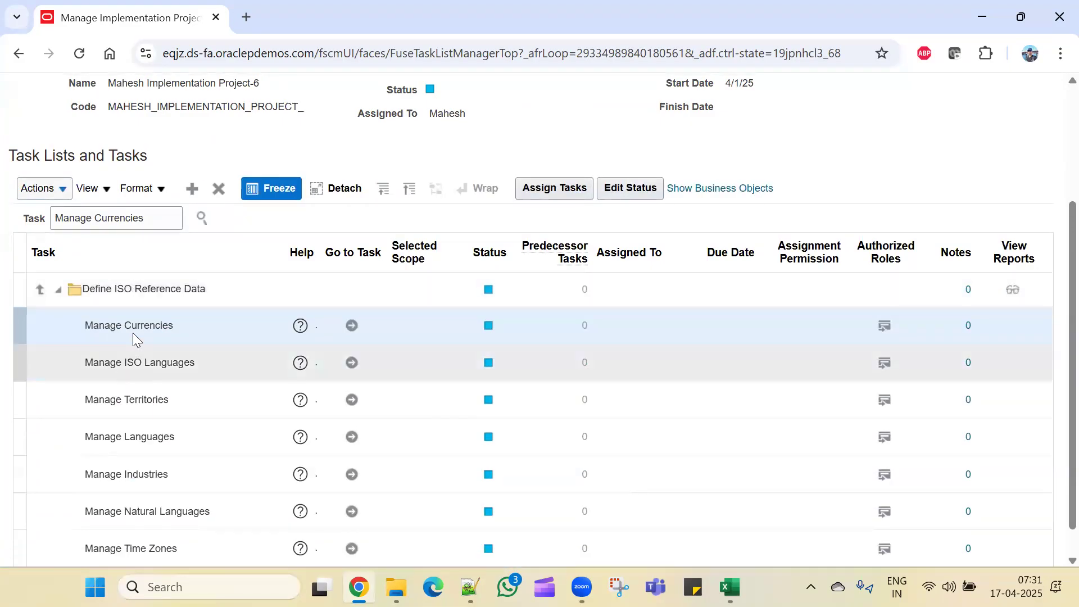
left_click(353, 326)
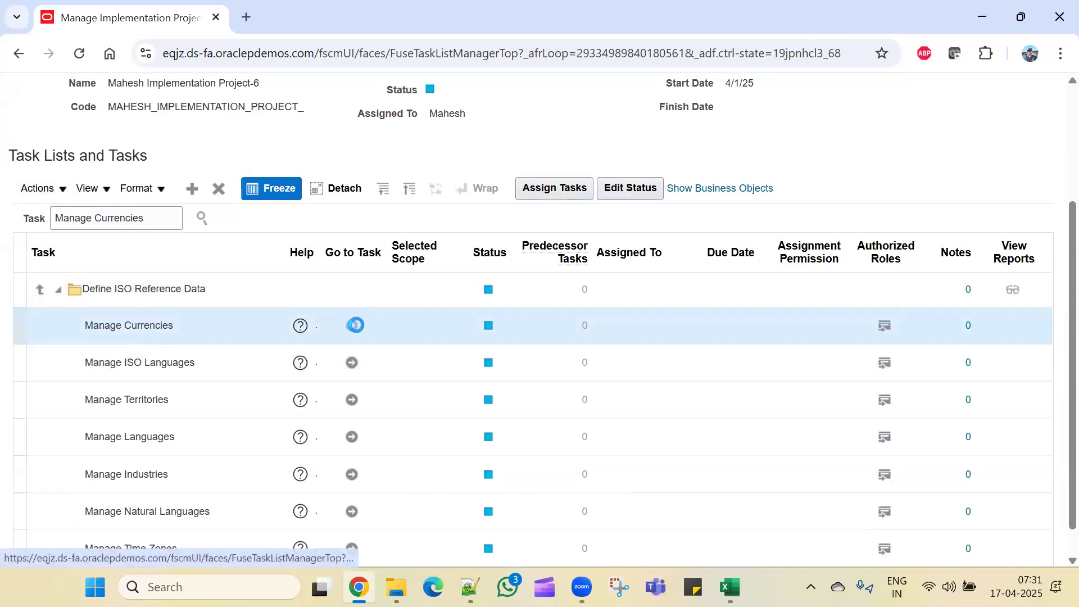
Step: Search the currencies for code USD to check that it is enabled, and save and close the Manage Currencies task
left_click(195, 228)
type("USD")
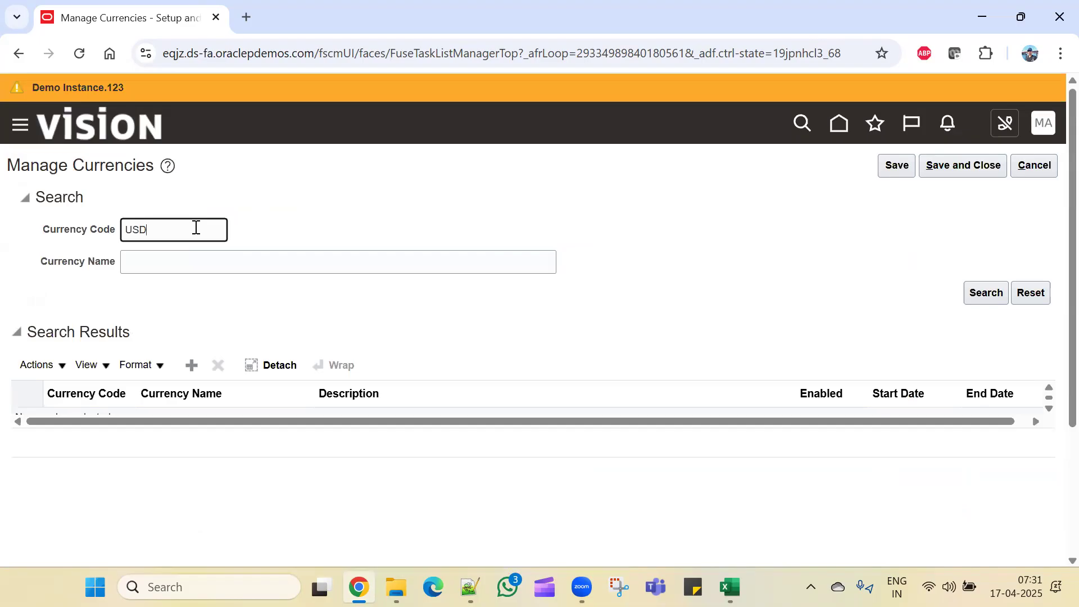
key("Return")
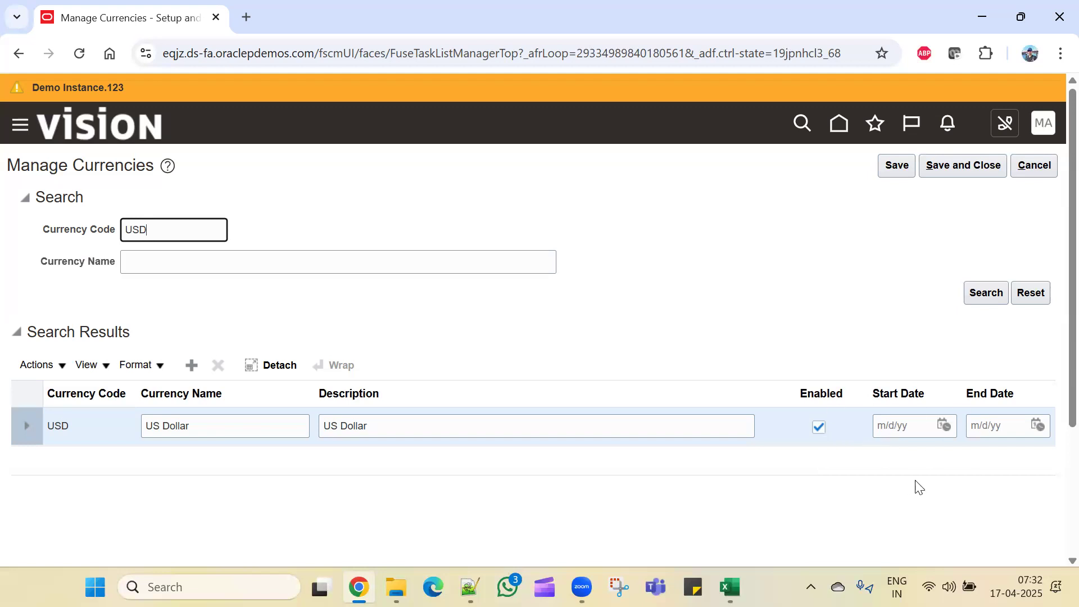
left_click(897, 167)
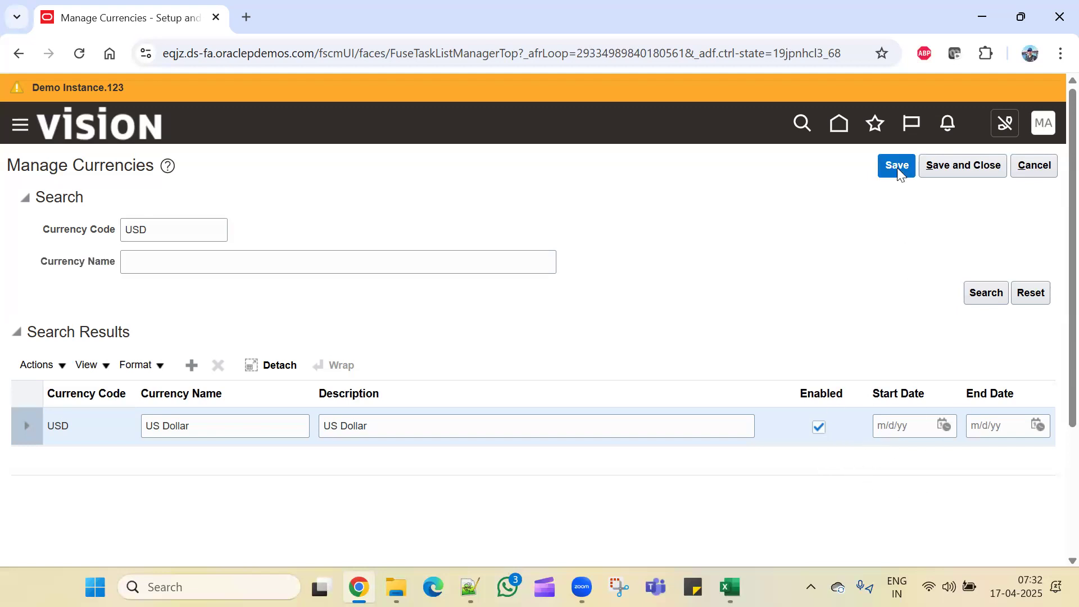
left_click(976, 168)
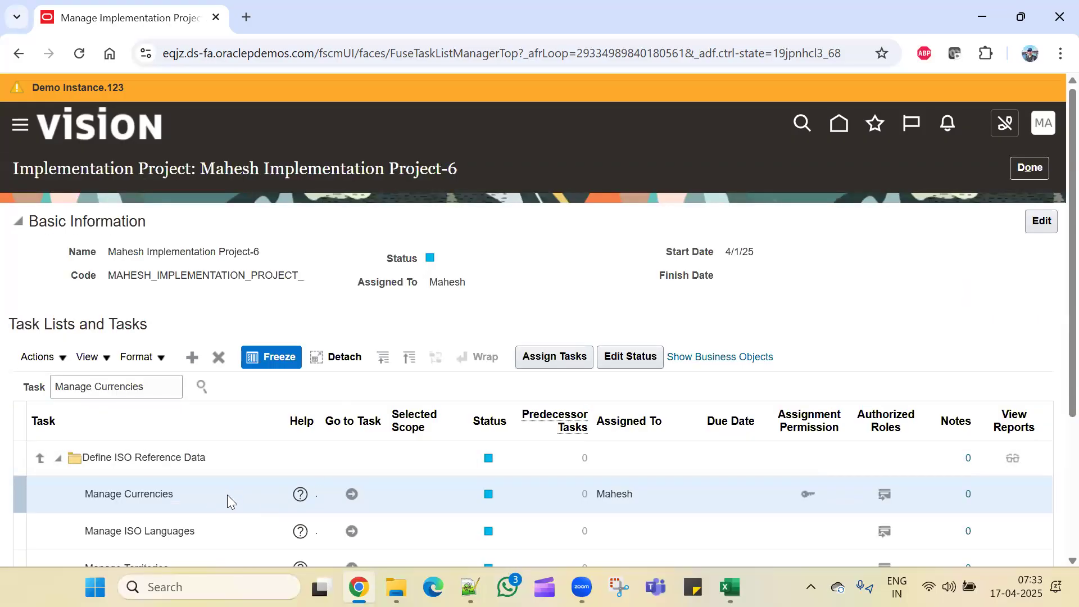
Step: Switch to the Excel workbook, select the Manage Chart of Accounts Value Sets task and bring up the COA design on the PL sheet
scroll(227, 494, "down", 2)
key("alt+Tab")
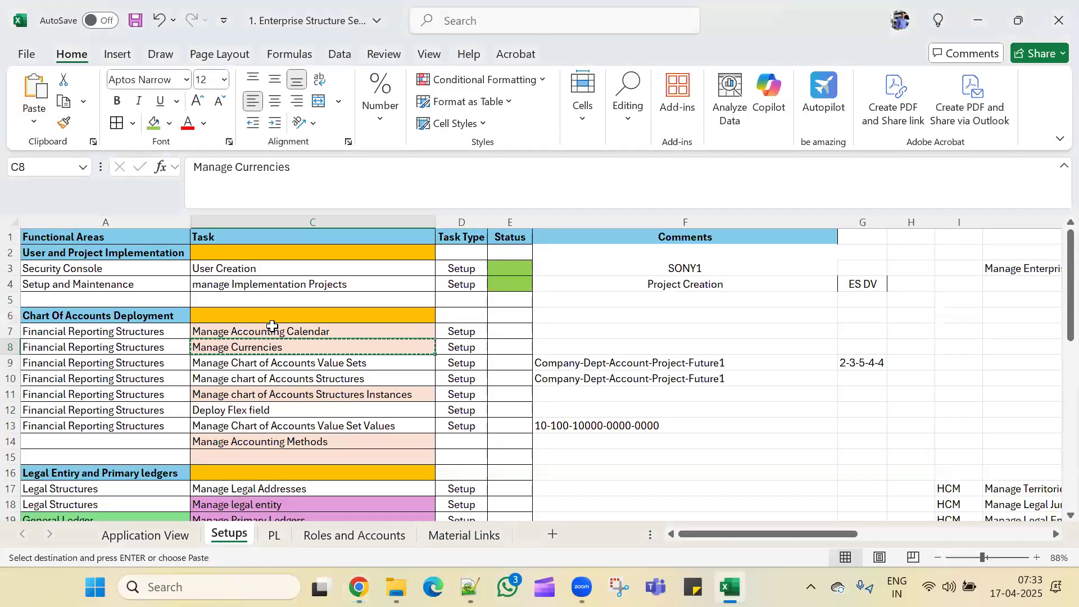
left_click(309, 363)
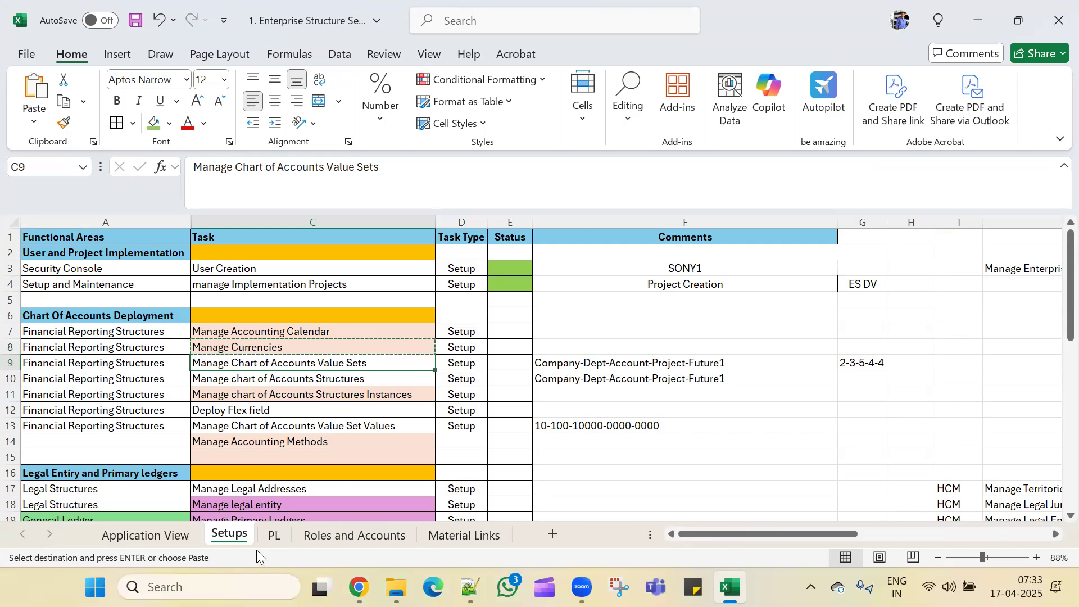
left_click(273, 535)
scroll(391, 427, "down", 4)
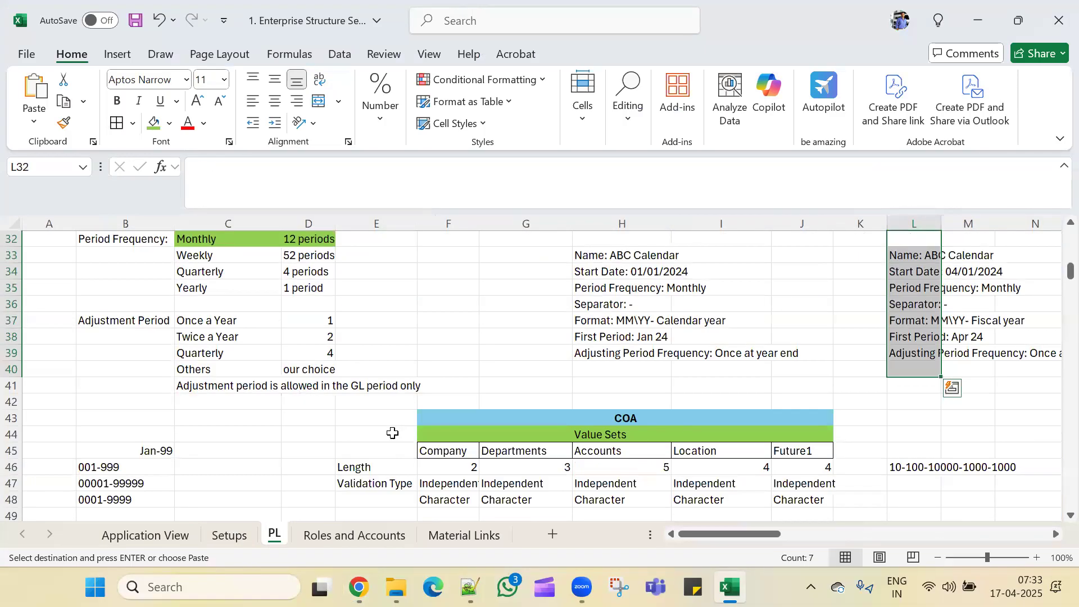
scroll(390, 425, "down", 2)
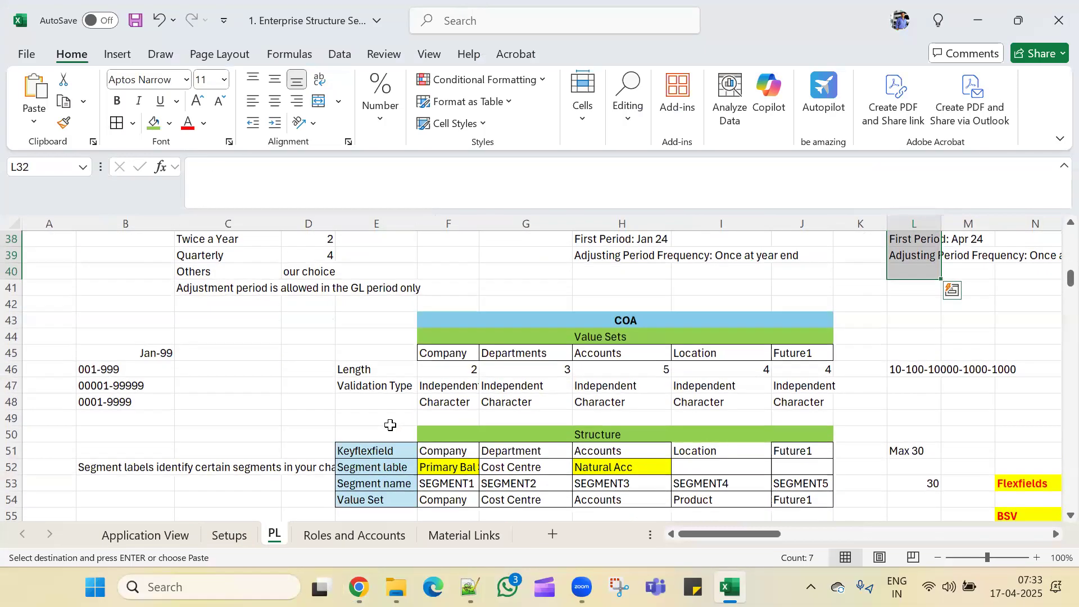
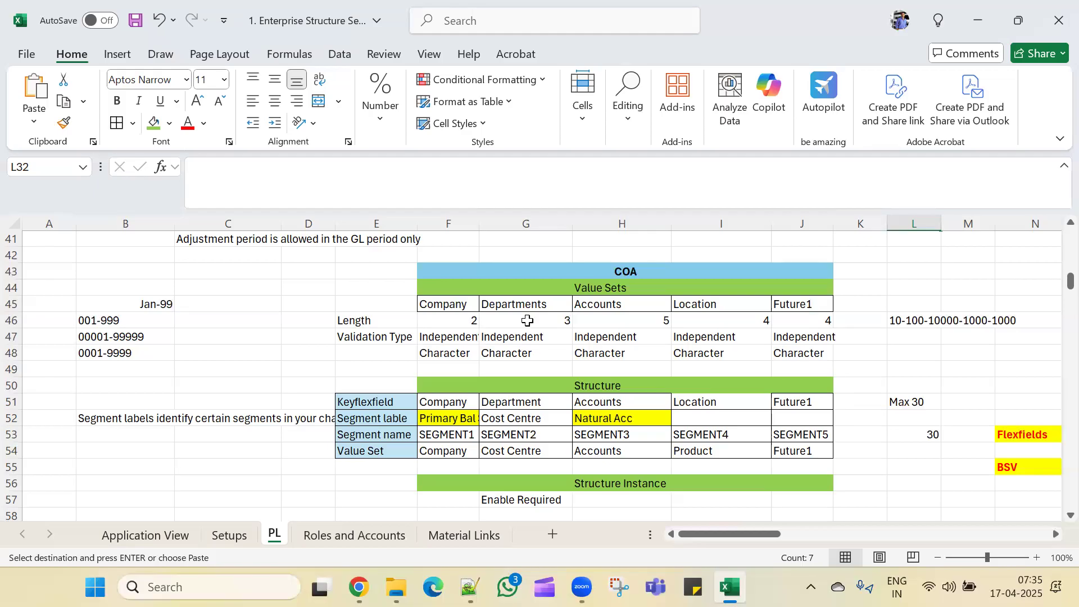
Step: Examine the value sets from Company to Future1 with their lengths, and compare the Valuesets and Segments rows farther along the PL sheet
left_click(517, 350)
left_click_drag(458, 306, 708, 316)
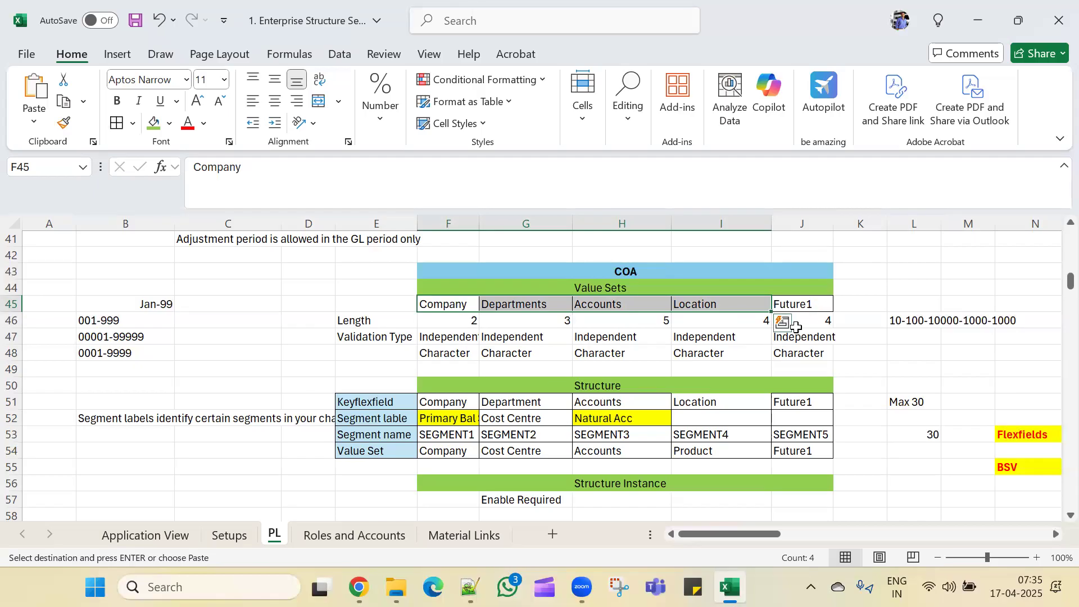
left_click(820, 305)
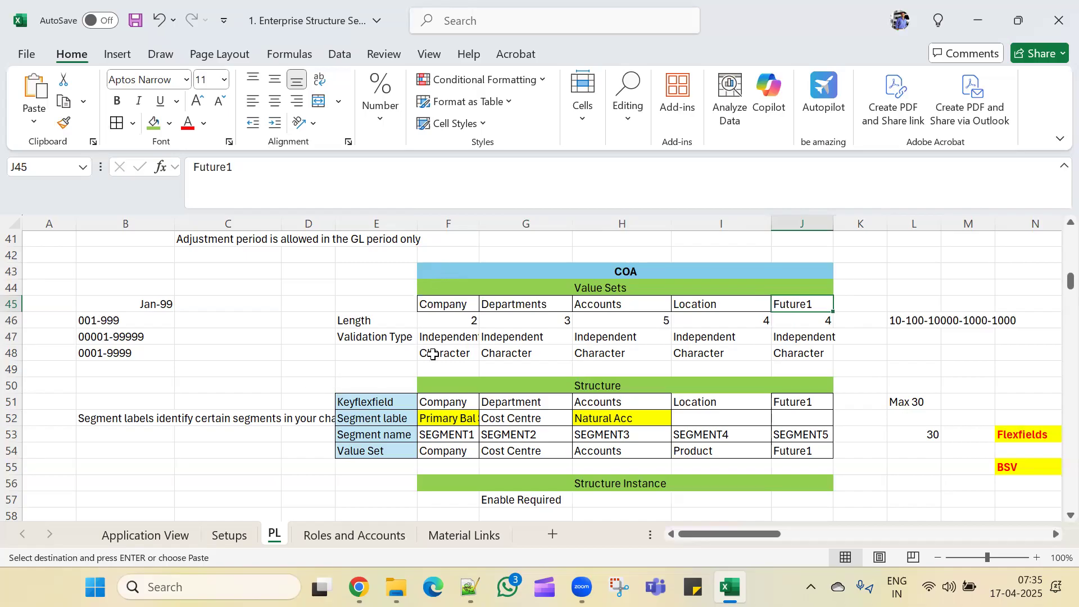
left_click_drag(435, 303, 789, 315)
left_click_drag(747, 537, 804, 527)
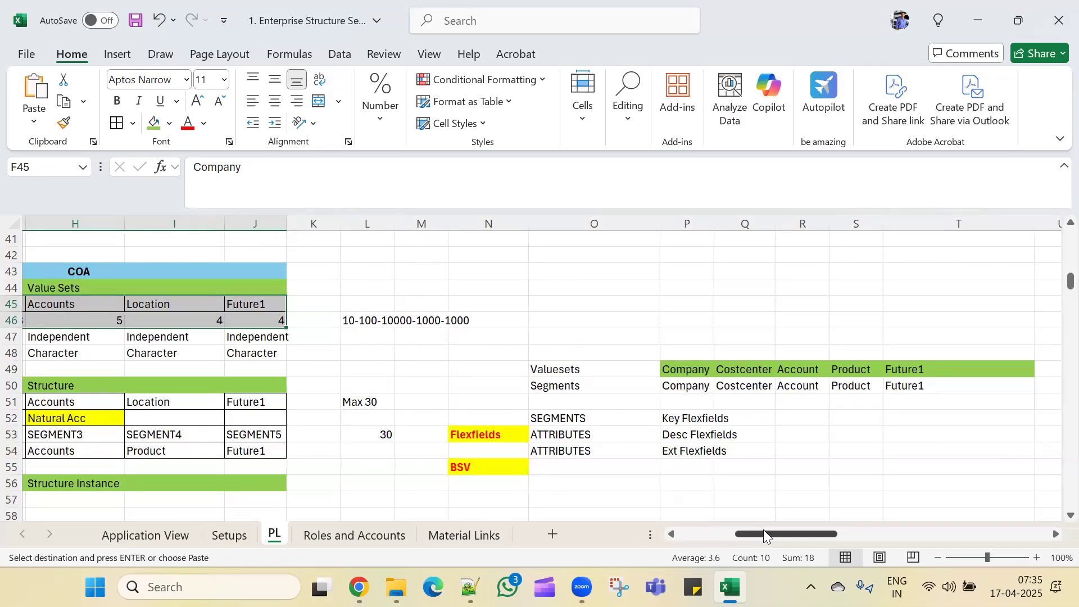
mouse_move(763, 532)
left_mouse_down()
mouse_move(741, 533)
mouse_move(784, 532)
left_mouse_up()
left_click_drag(663, 389, 887, 387)
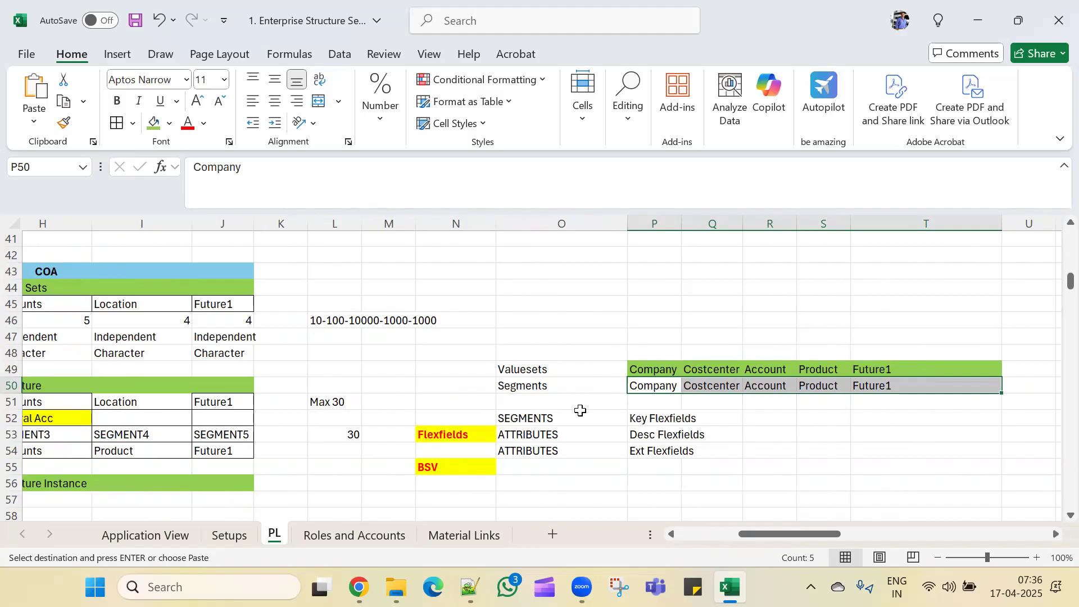
left_click_drag(562, 354, 891, 362)
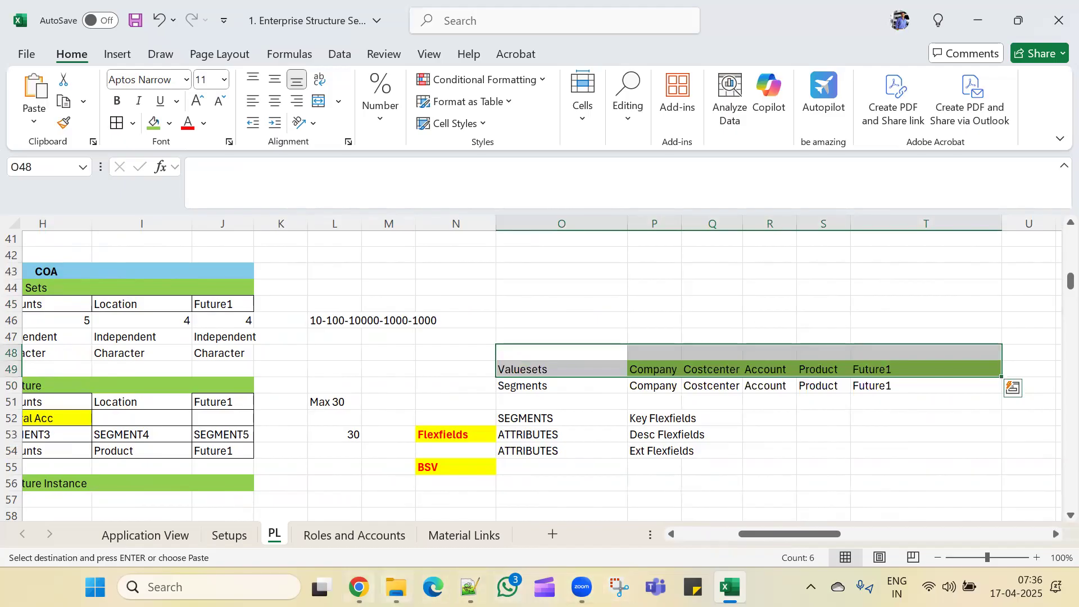
left_click(358, 587)
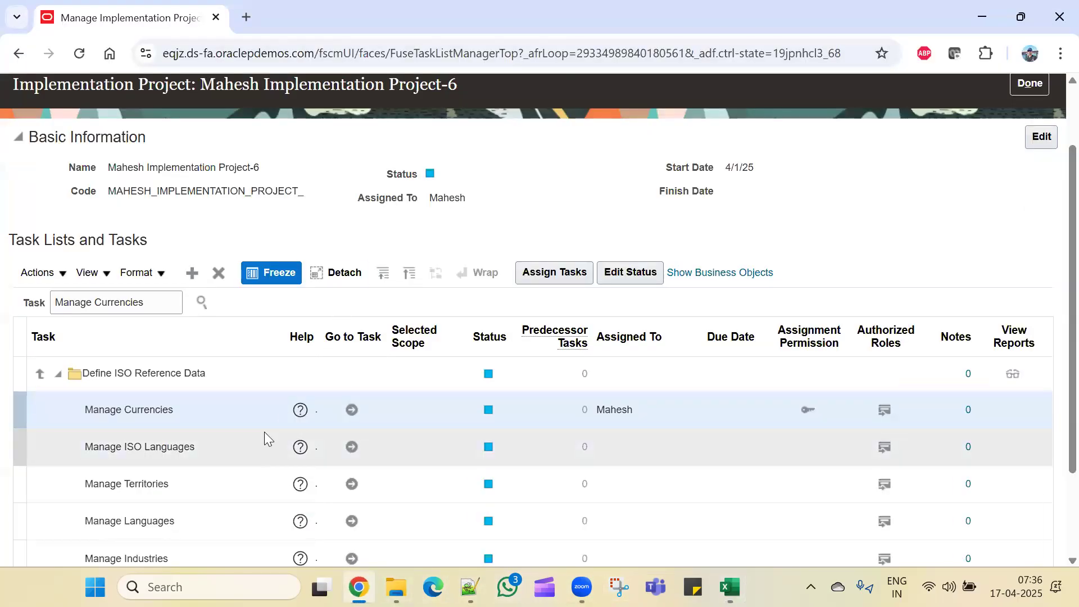
scroll(264, 431, "up", 2)
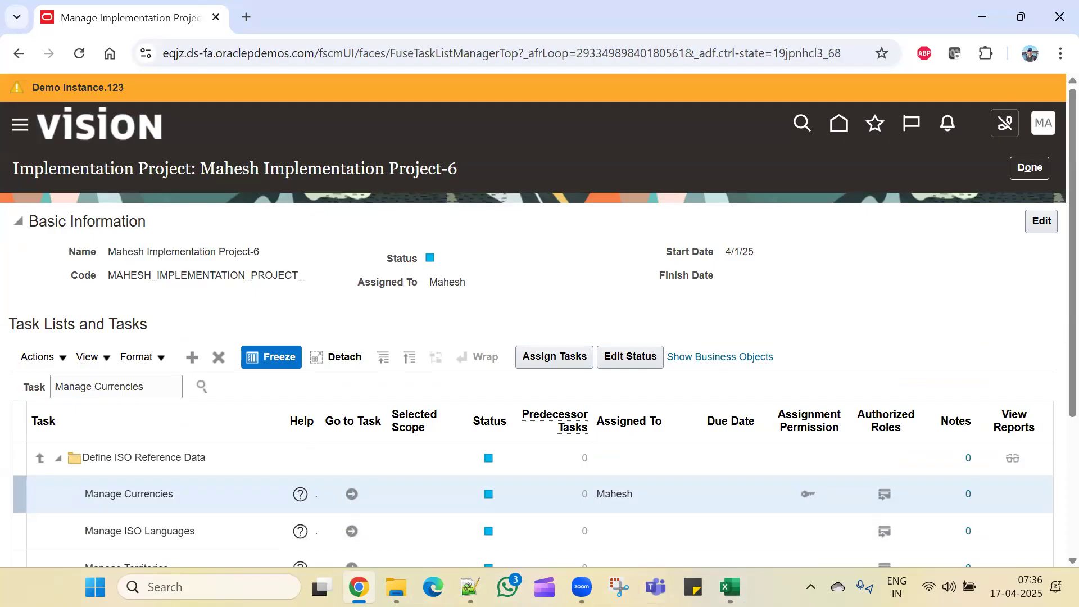
left_click(729, 587)
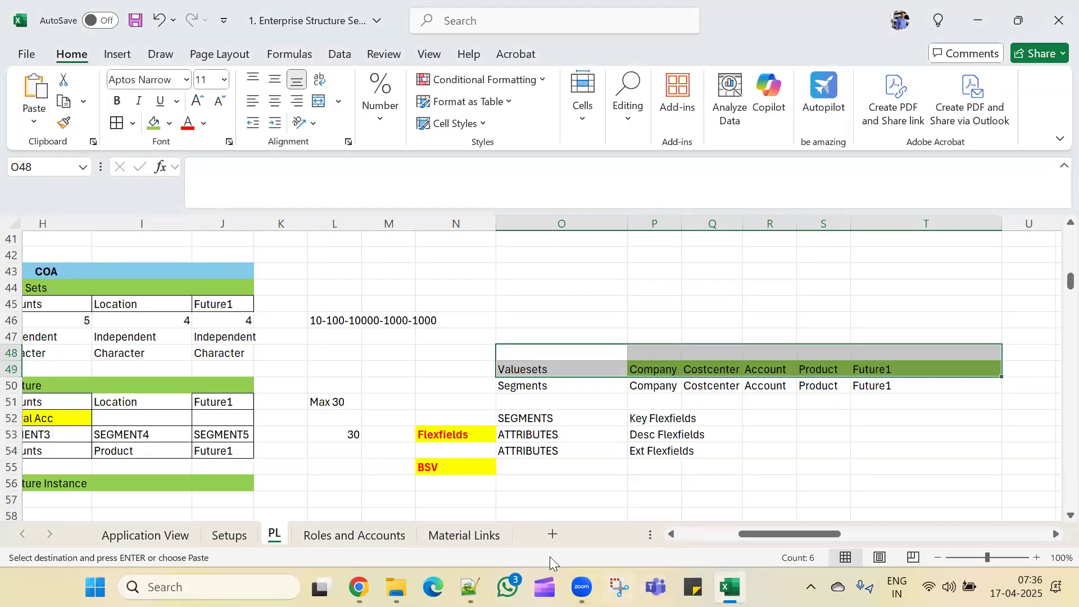
Step: Go back to the COA Value Sets table and review the Company value set's name, length and value type
left_click_drag(779, 535, 715, 537)
key("alt+Tab")
key("alt+Tab")
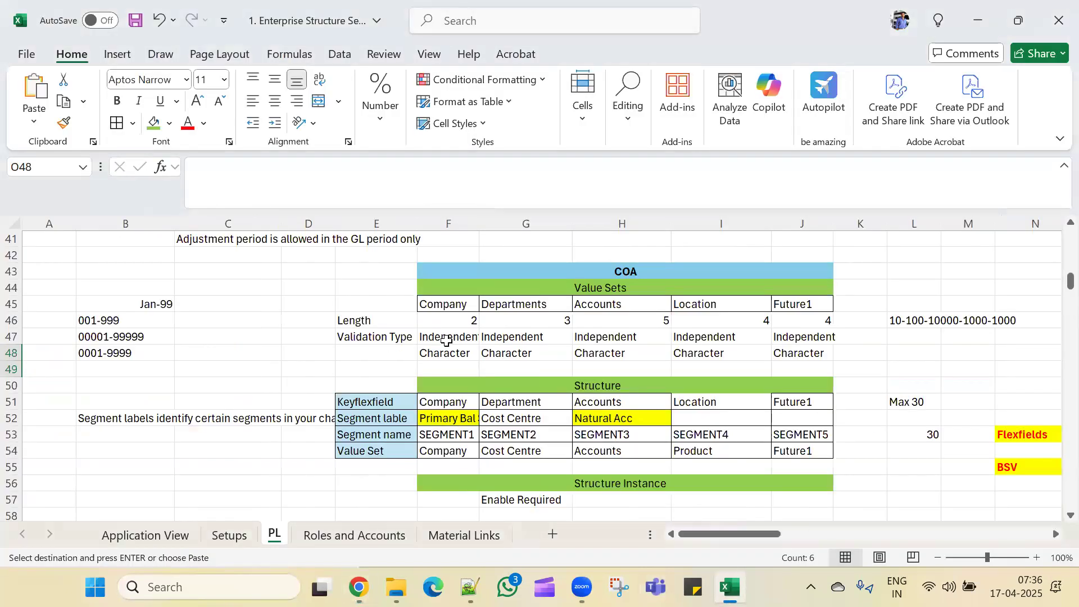
left_click(441, 308)
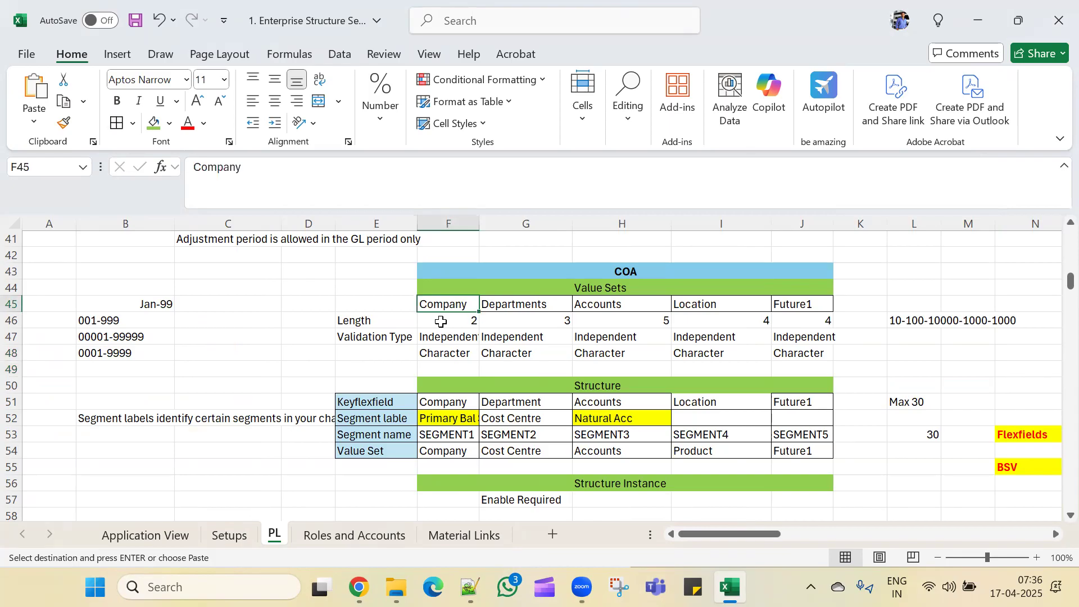
left_click(462, 317)
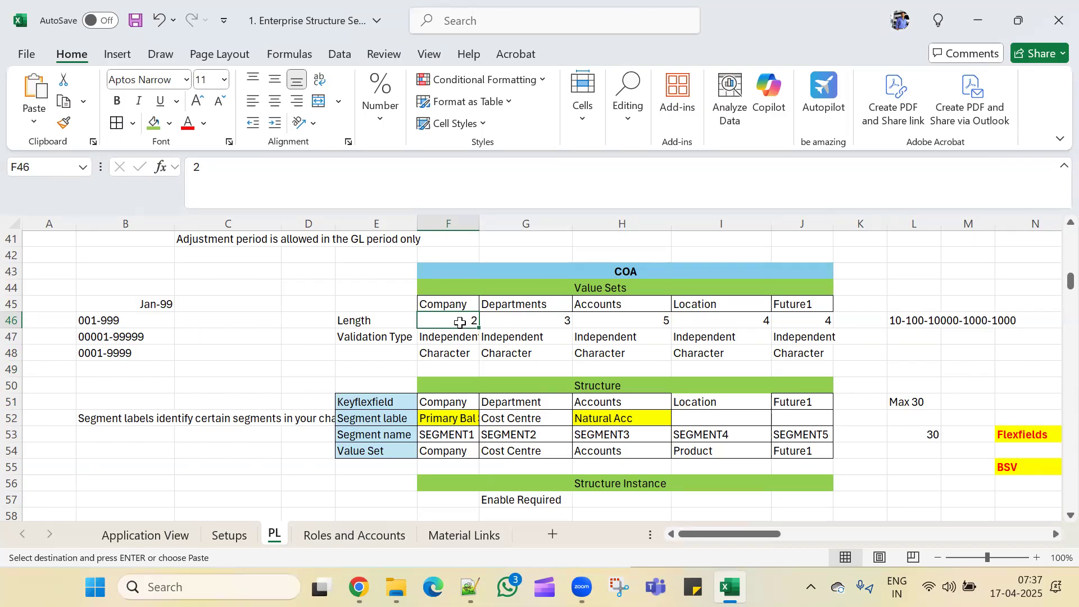
left_click(439, 350)
left_click(443, 321)
Step: Rename the Departments value set heading in the COA table to Cost Center
left_click(528, 307)
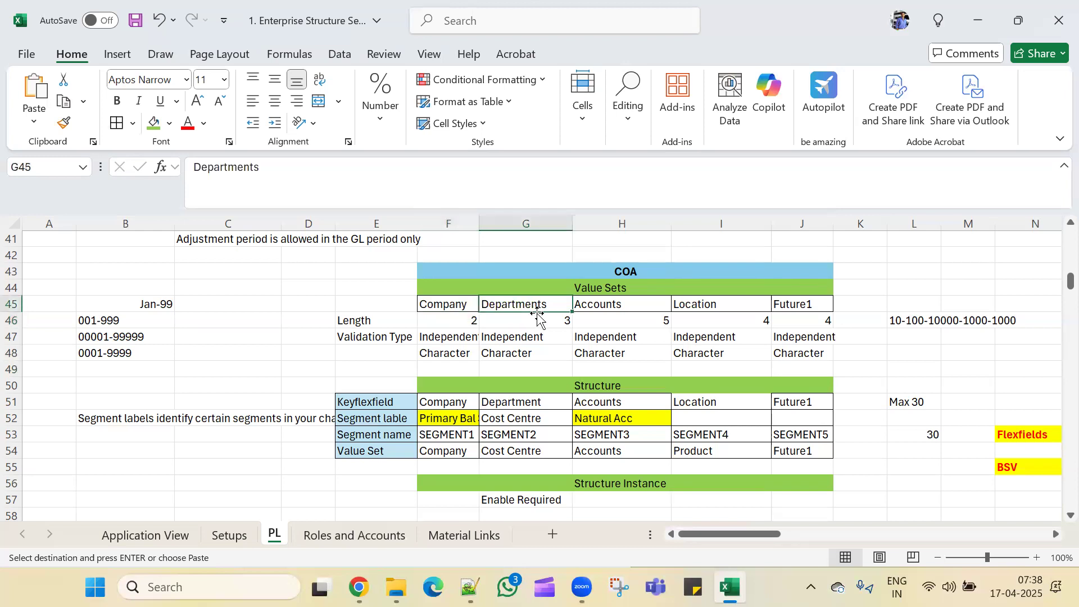
type("Cost Center")
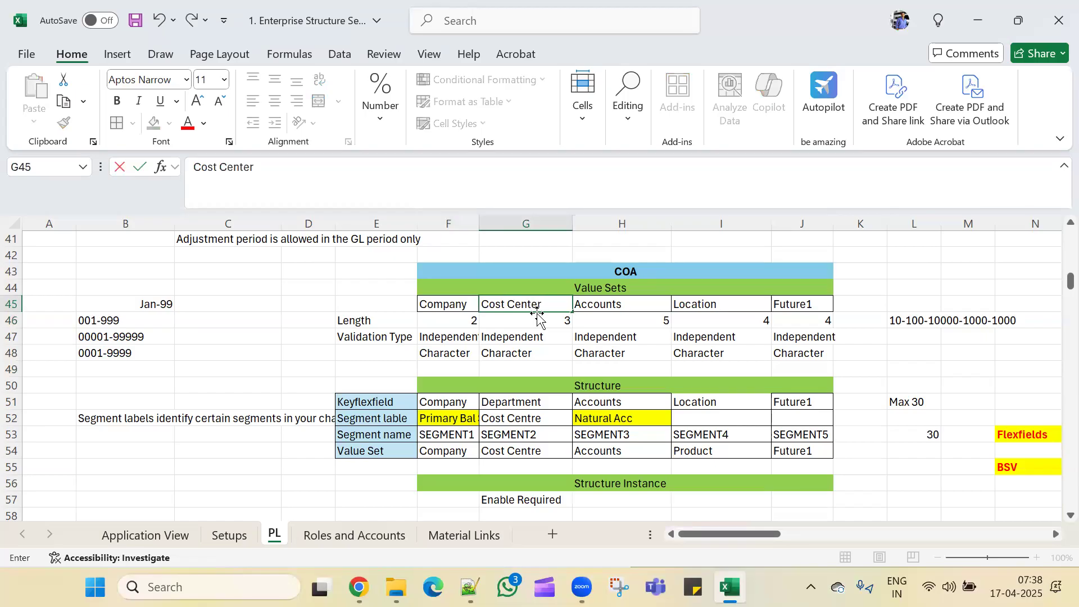
left_click(558, 340)
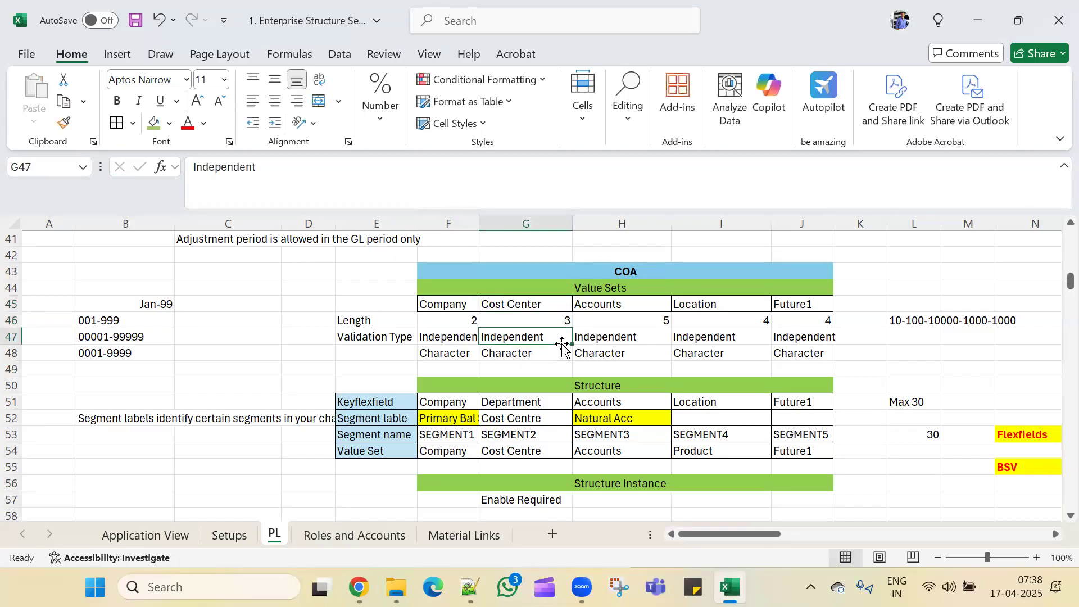
Step: Review the lengths of the Cost Center, Accounts and Location value sets and the validation type of Accounts
left_click(544, 318)
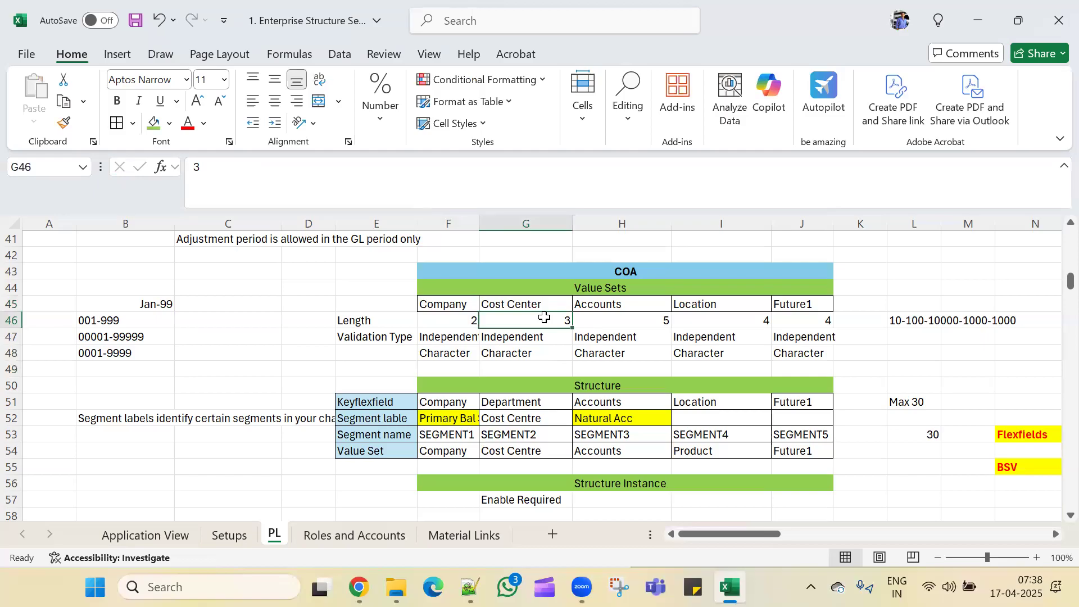
left_click(638, 306)
left_click(640, 324)
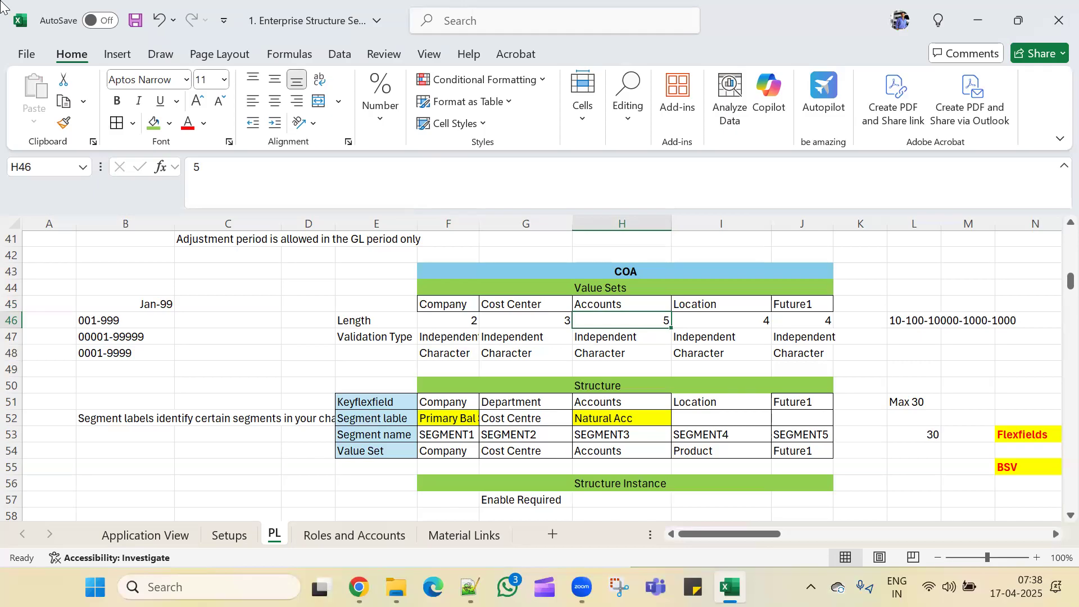
left_click(599, 337)
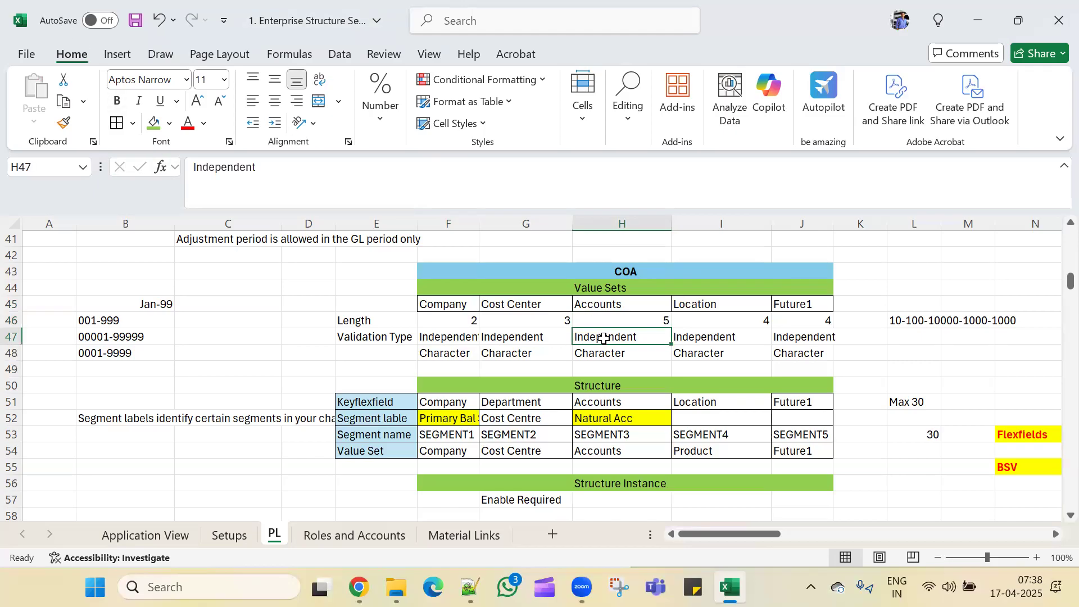
left_click(607, 323)
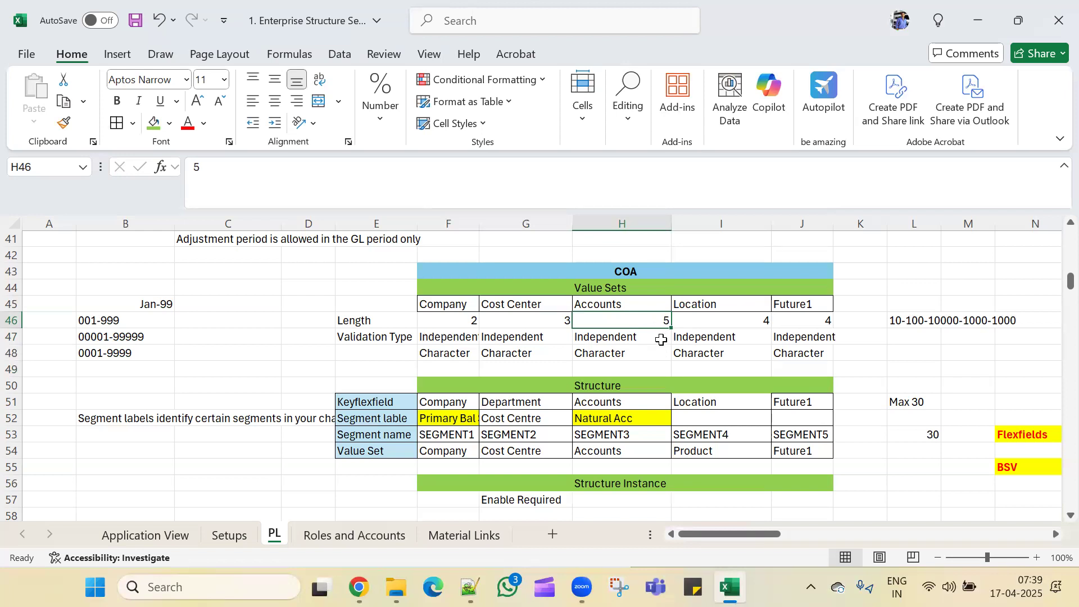
left_click(660, 338)
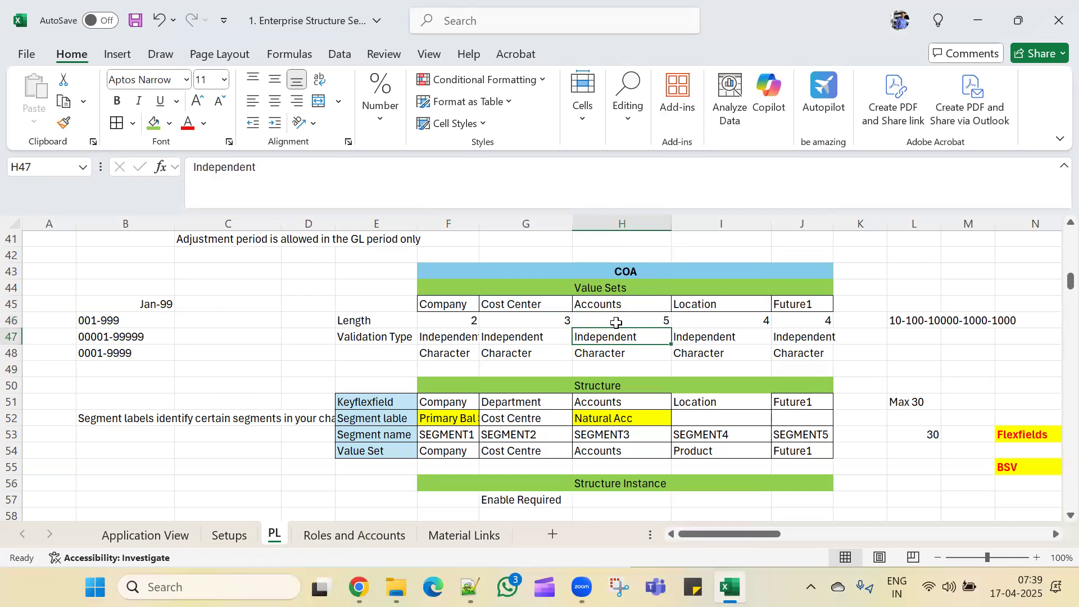
left_click(619, 319)
left_click(765, 322)
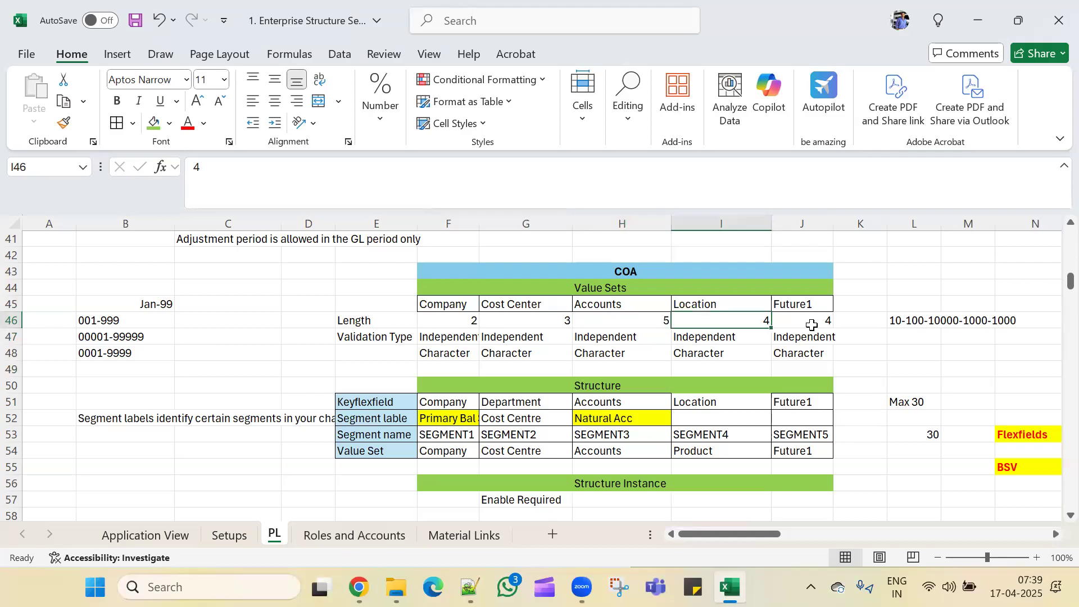
left_click(815, 323)
left_click(913, 322)
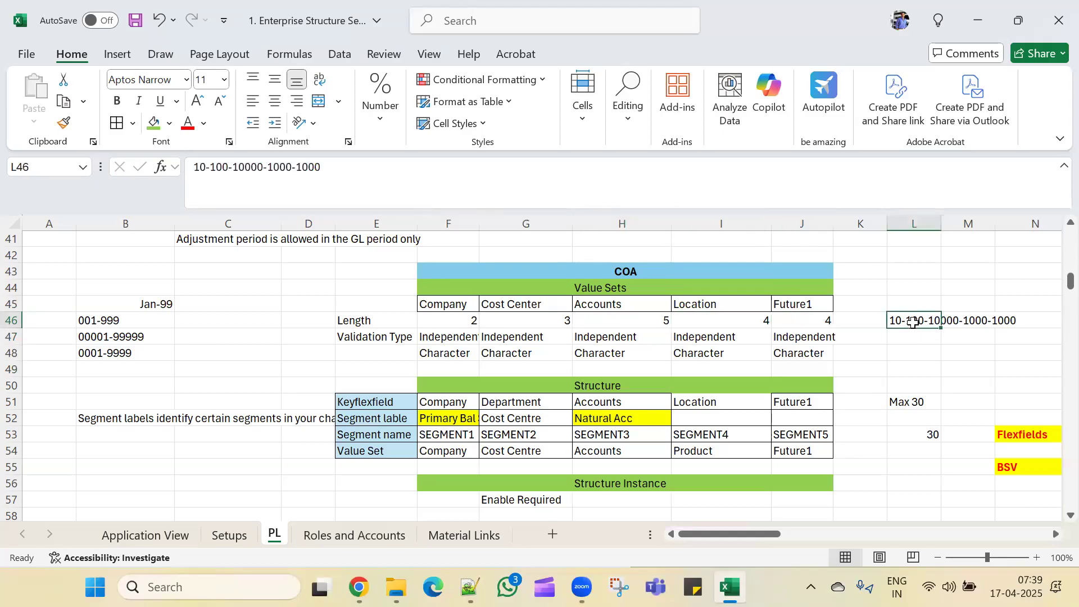
left_click_drag(354, 174, 179, 176)
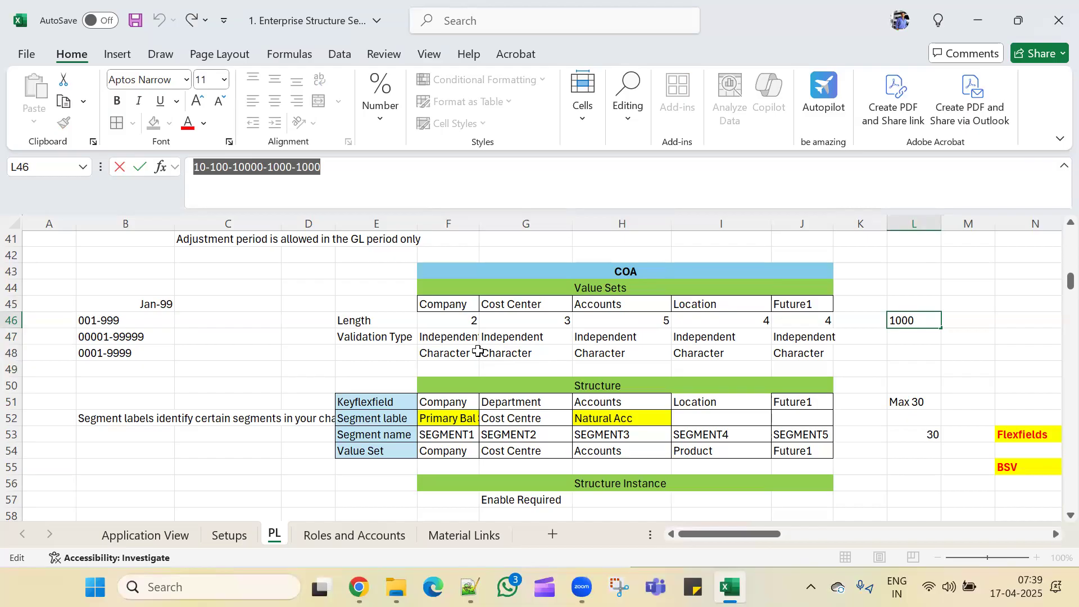
left_click(902, 357)
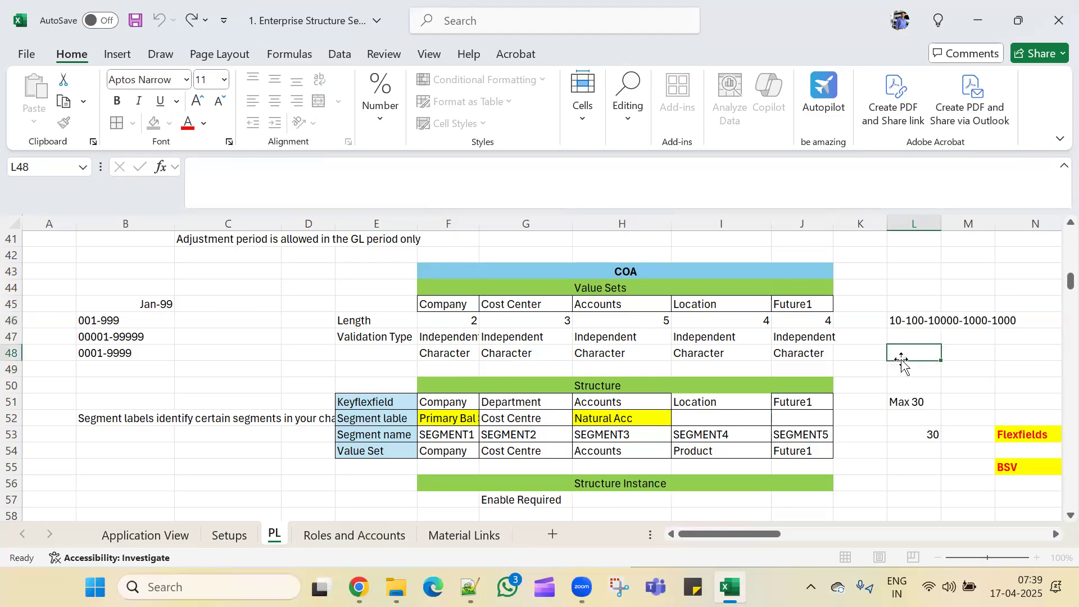
left_click(892, 320)
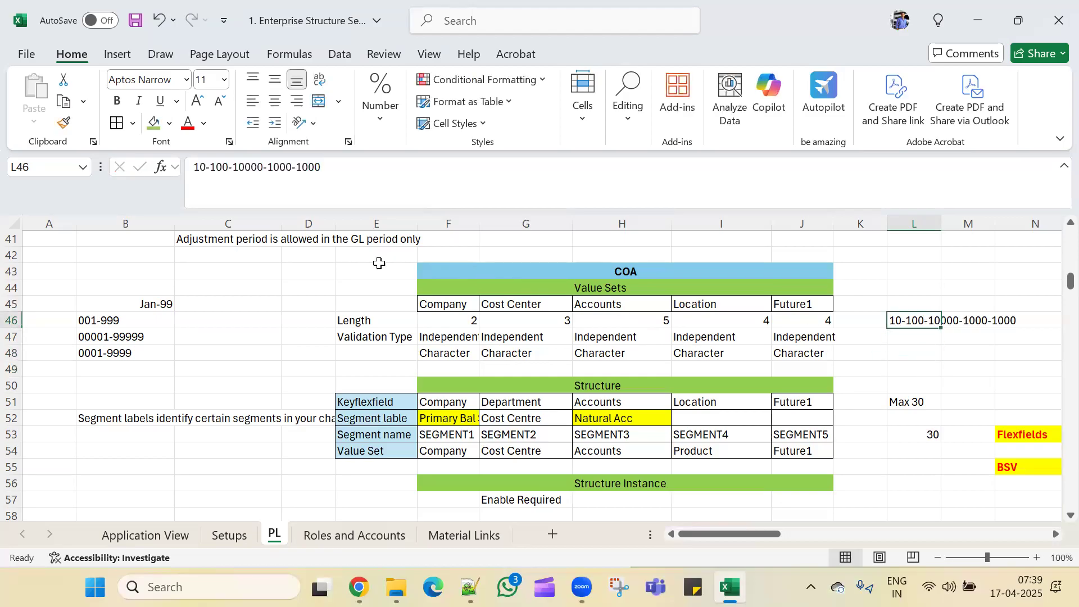
left_click_drag(343, 172, 192, 172)
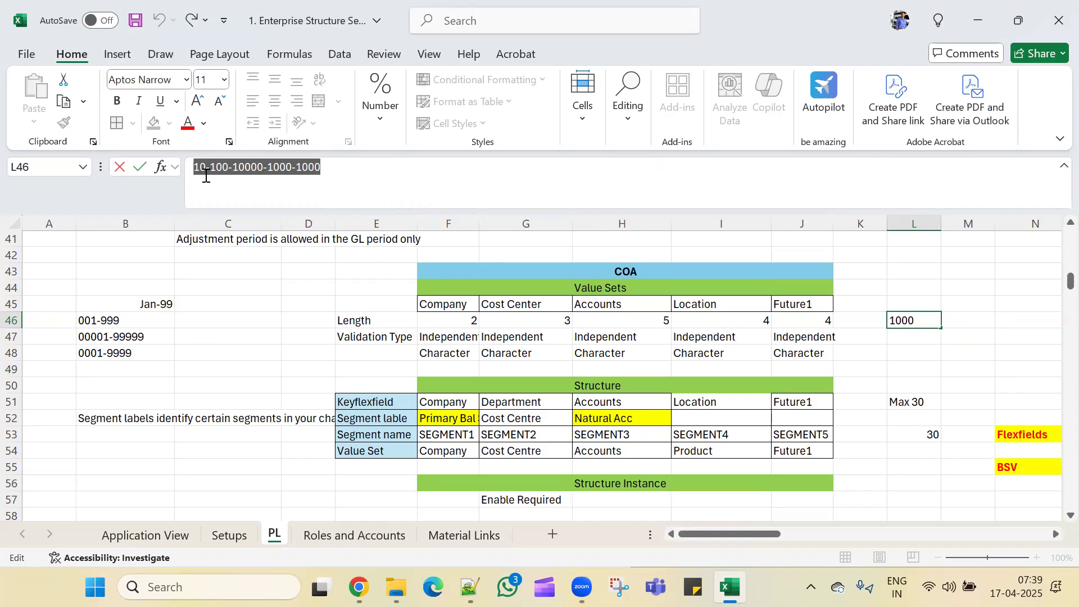
left_click_drag(336, 169, 178, 175)
left_click(944, 350)
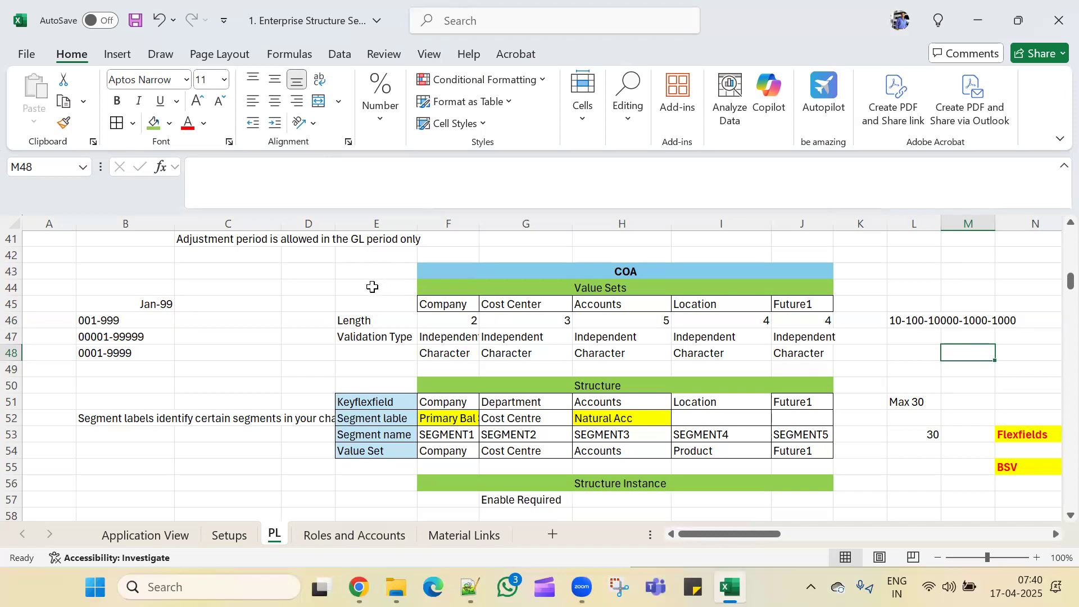
Step: Review the full Value Sets block of the COA table and the Company value set's name, length and types
left_click_drag(437, 285, 821, 352)
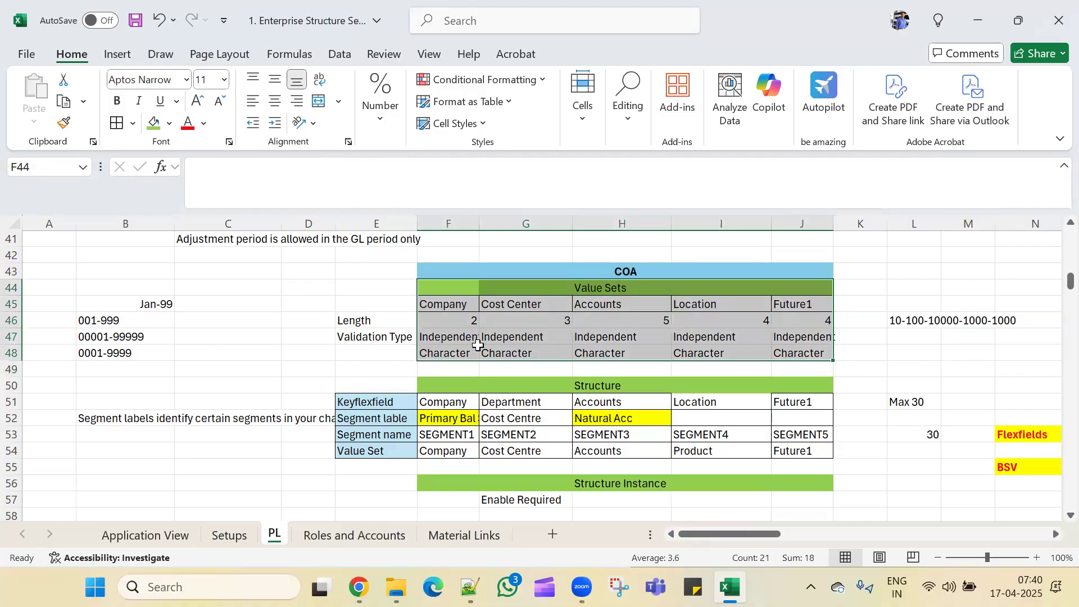
left_click_drag(461, 307, 473, 370)
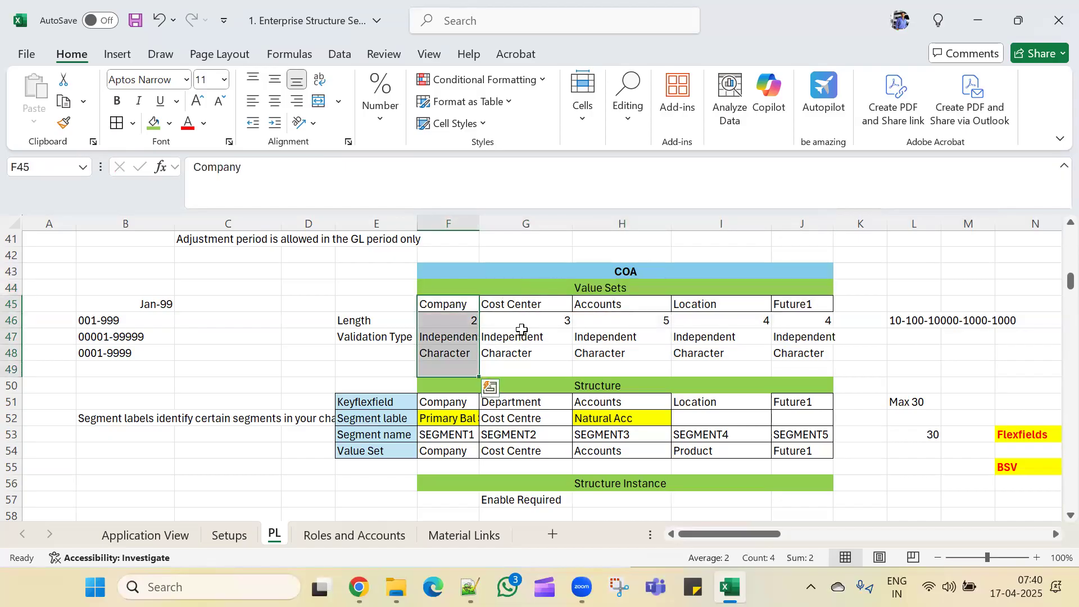
key("alt+Tab")
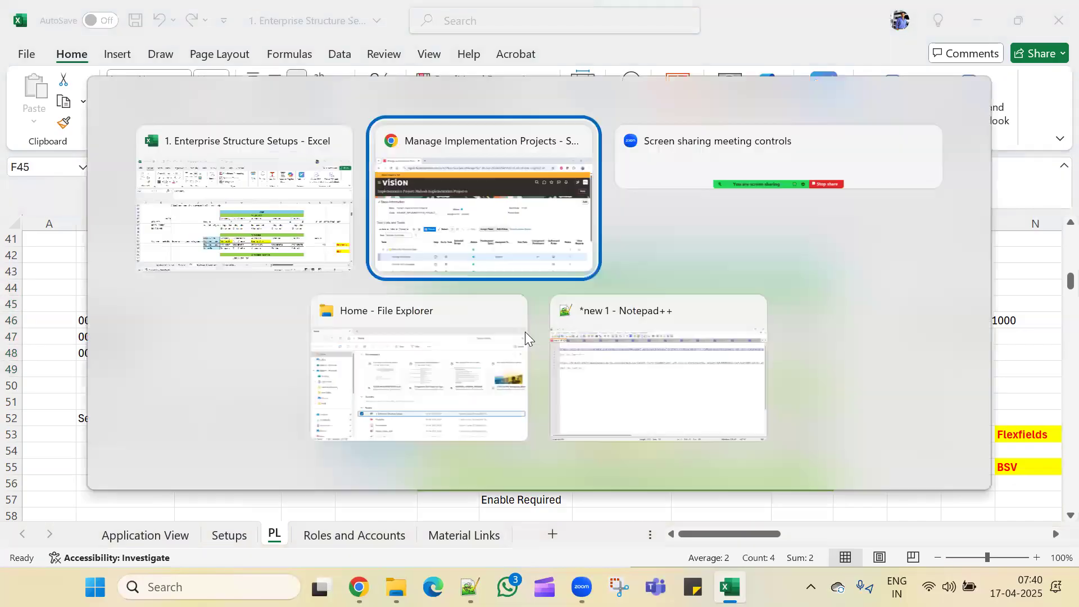
key("alt+Tab")
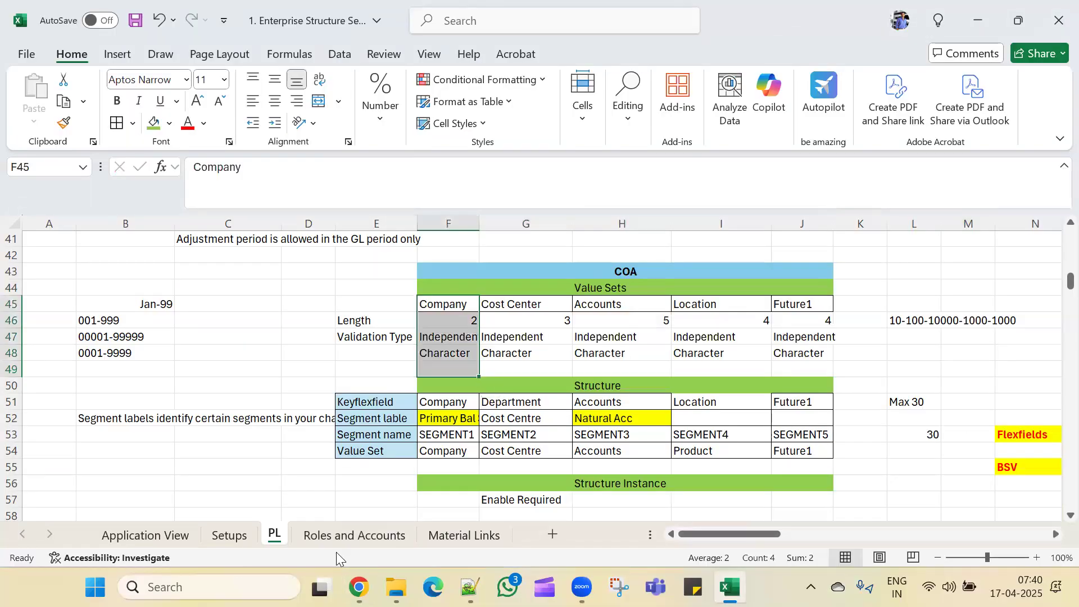
Step: Copy the task name Manage Chart of Accounts Value Sets from the Setups sheet and search for it in the implementation project in Chrome
left_click(228, 534)
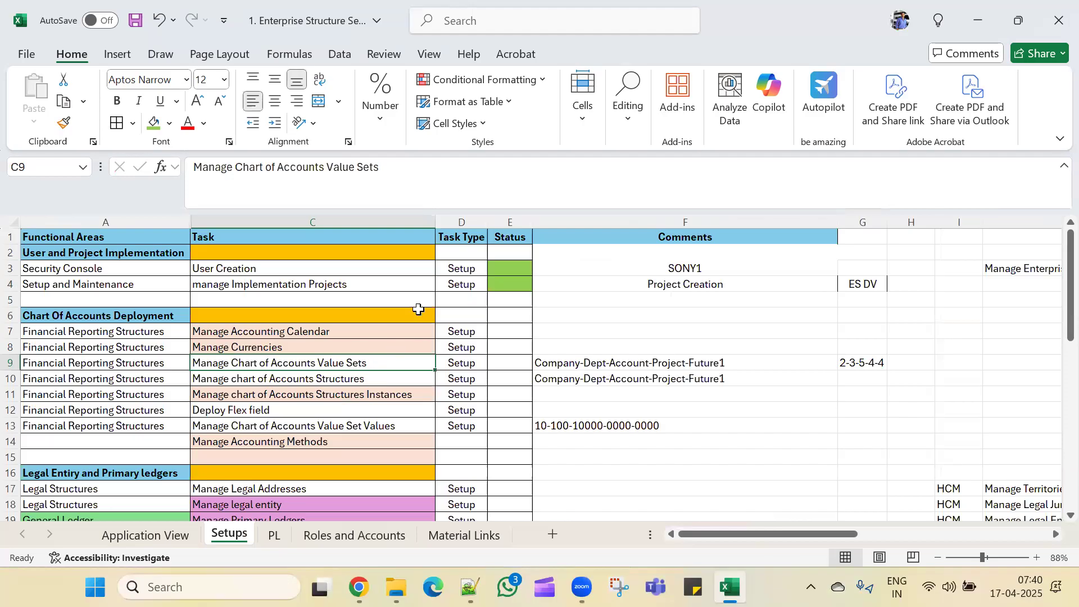
left_click_drag(436, 168, 183, 168)
key("ctrl+c")
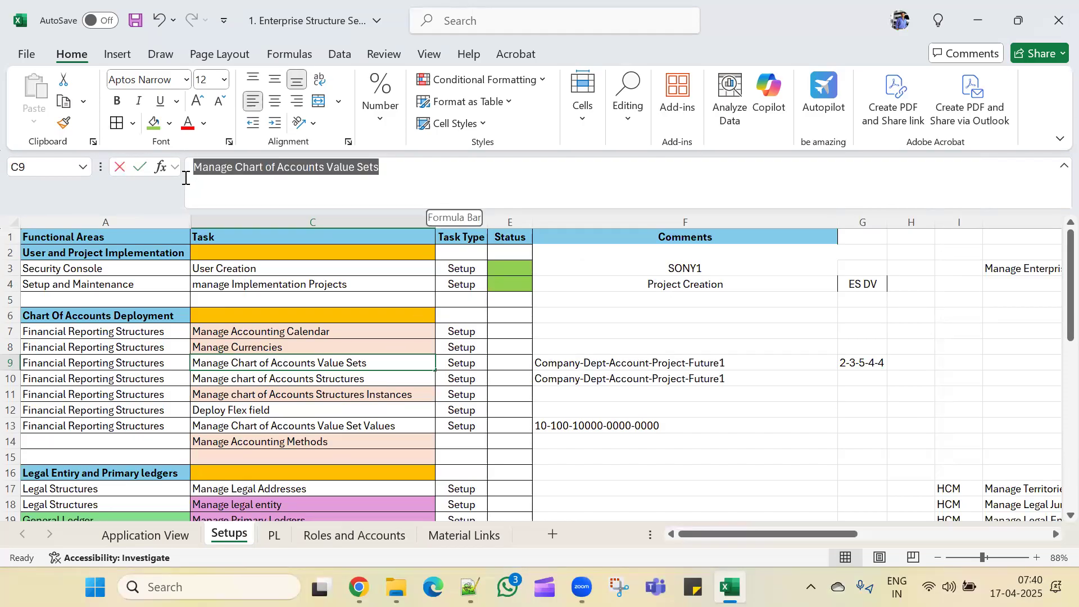
key("alt+Tab")
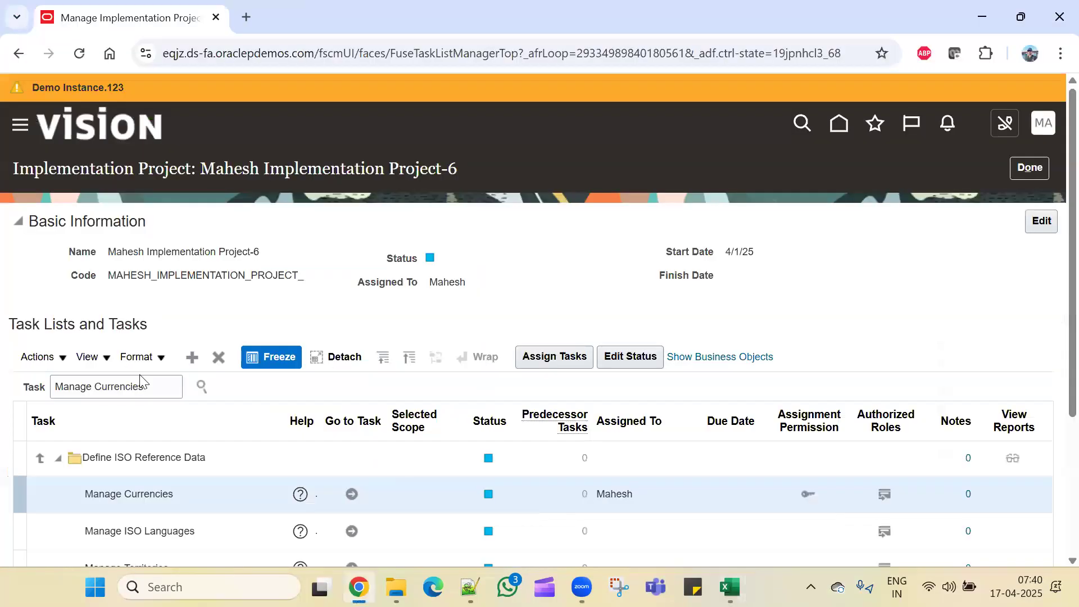
left_click_drag(159, 382, 3, 388)
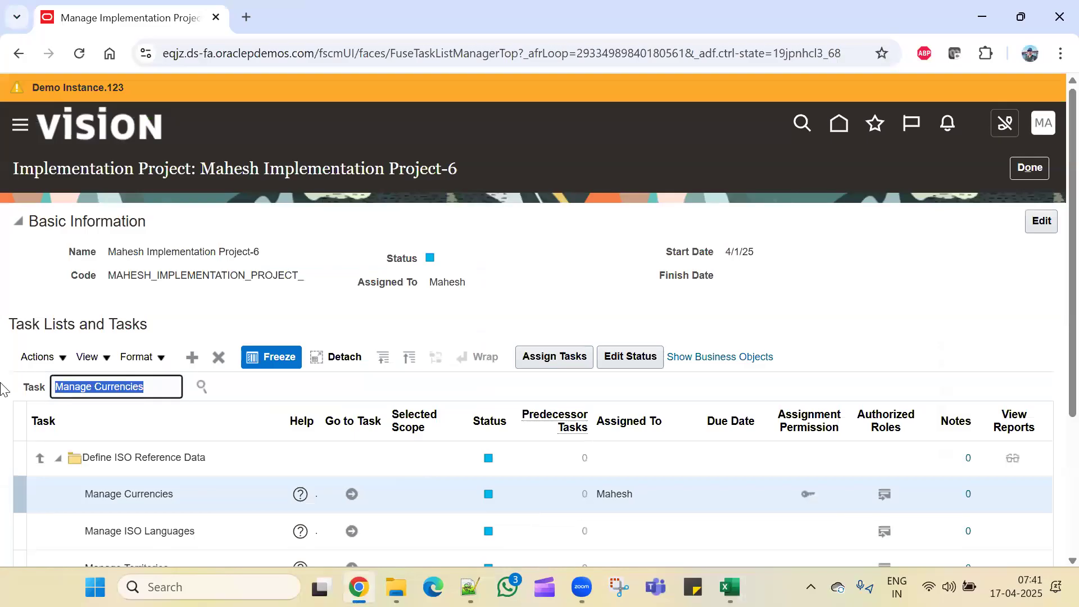
key("ctrl+v")
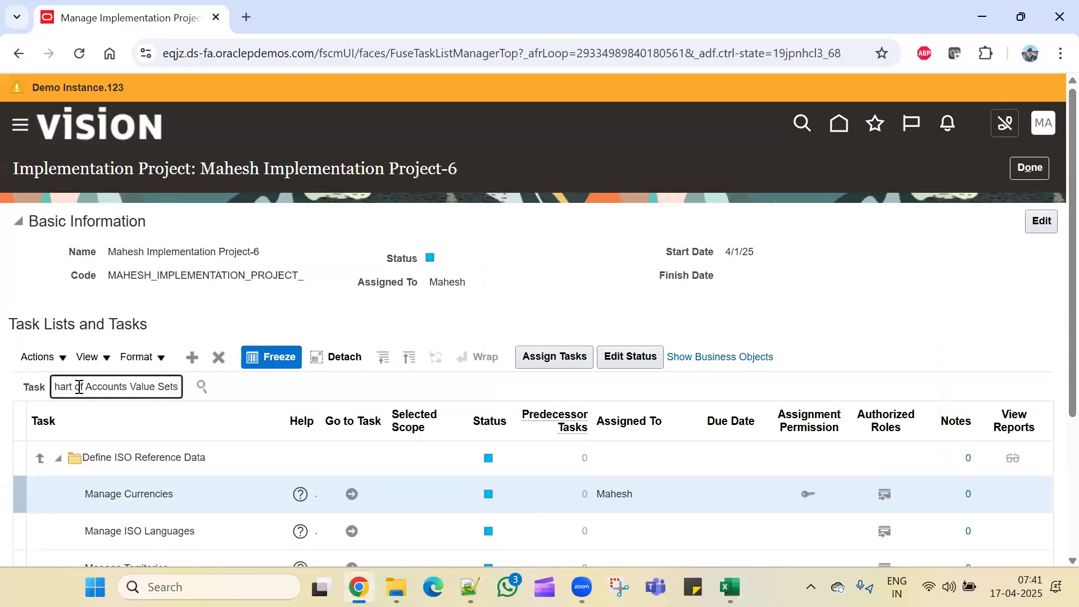
left_click(201, 387)
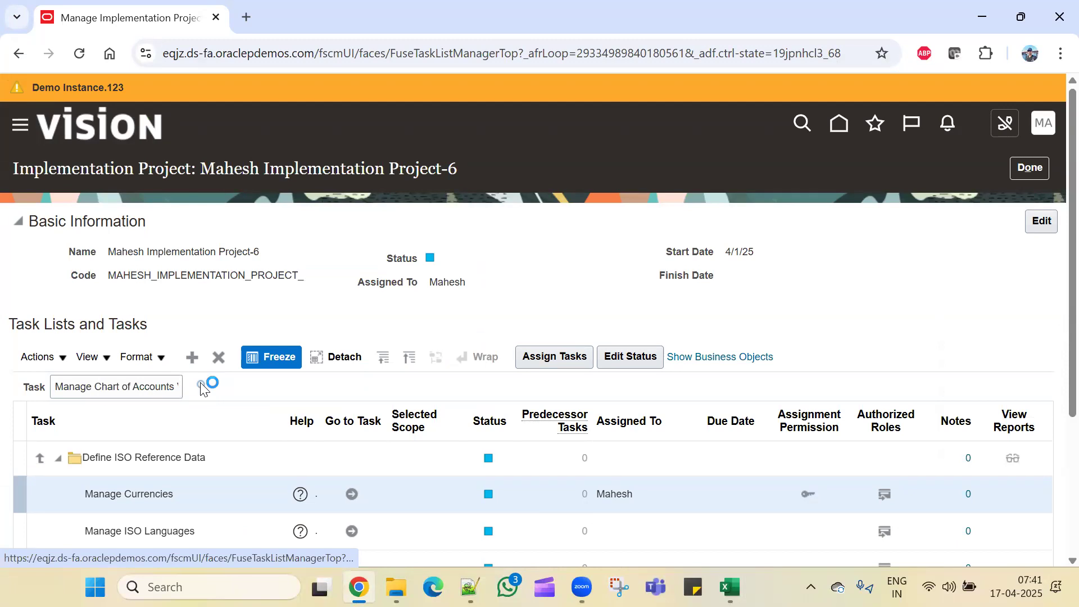
Step: Widen the Task column in the results, locate Manage Chart of Accounts Value Sets in the task hierarchy and go to the task
scroll(198, 409, "down", 3)
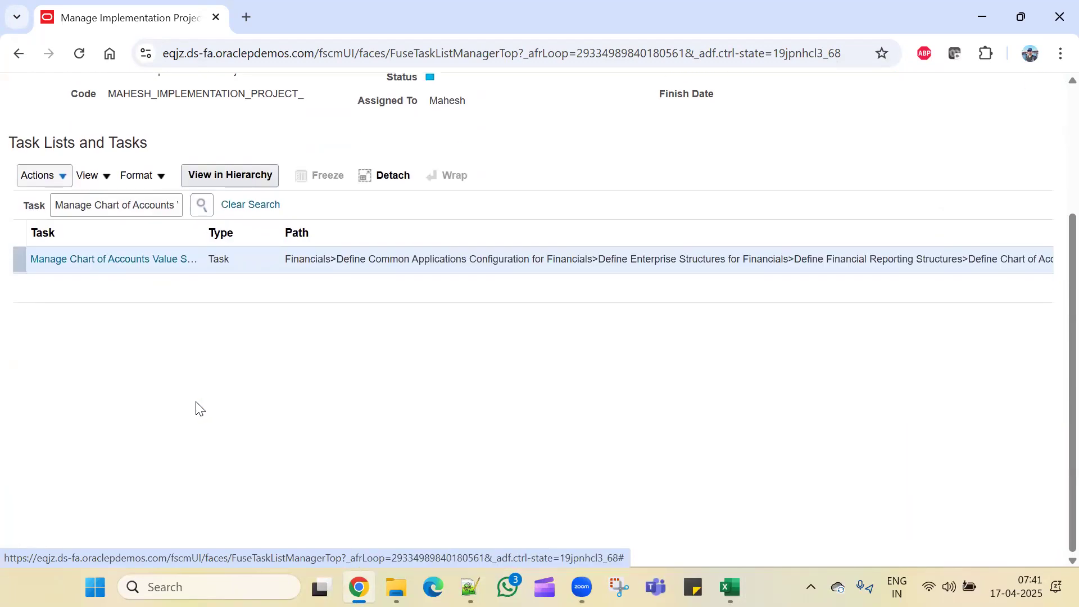
left_click_drag(204, 228, 284, 238)
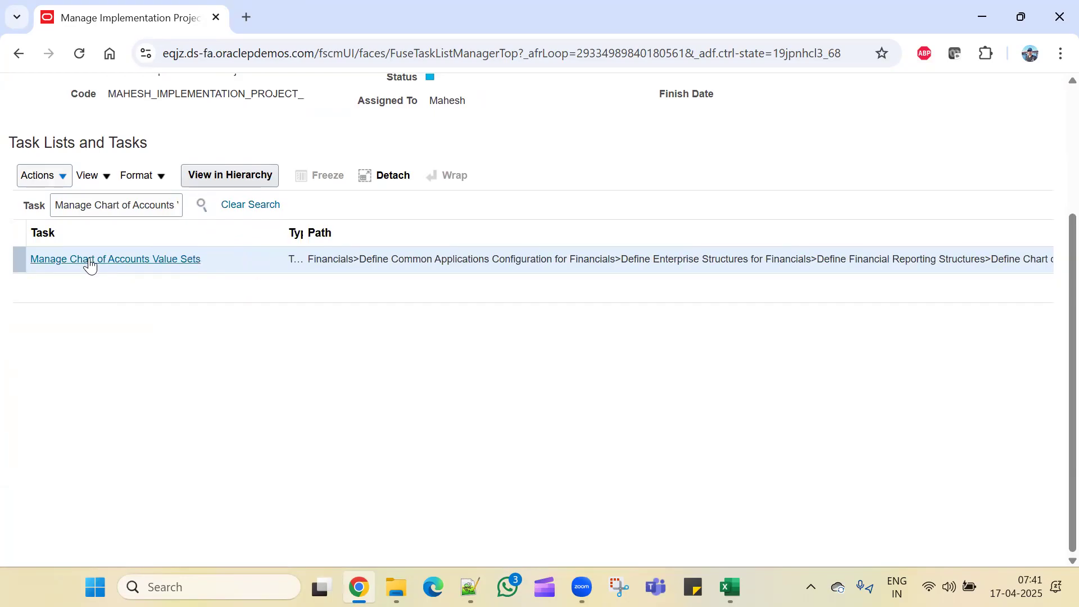
left_click(129, 259)
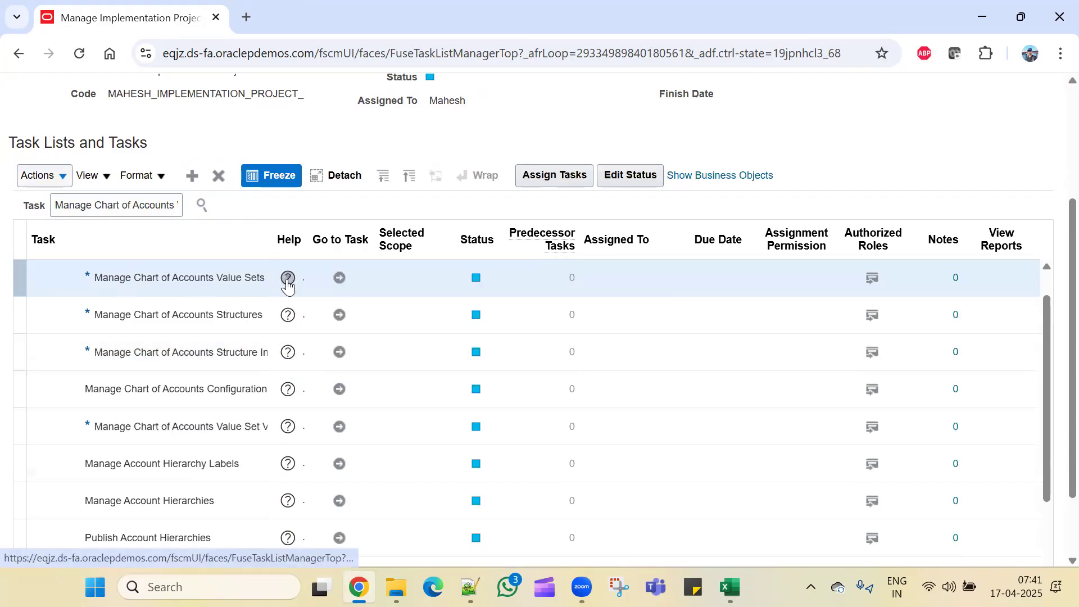
left_click(339, 279)
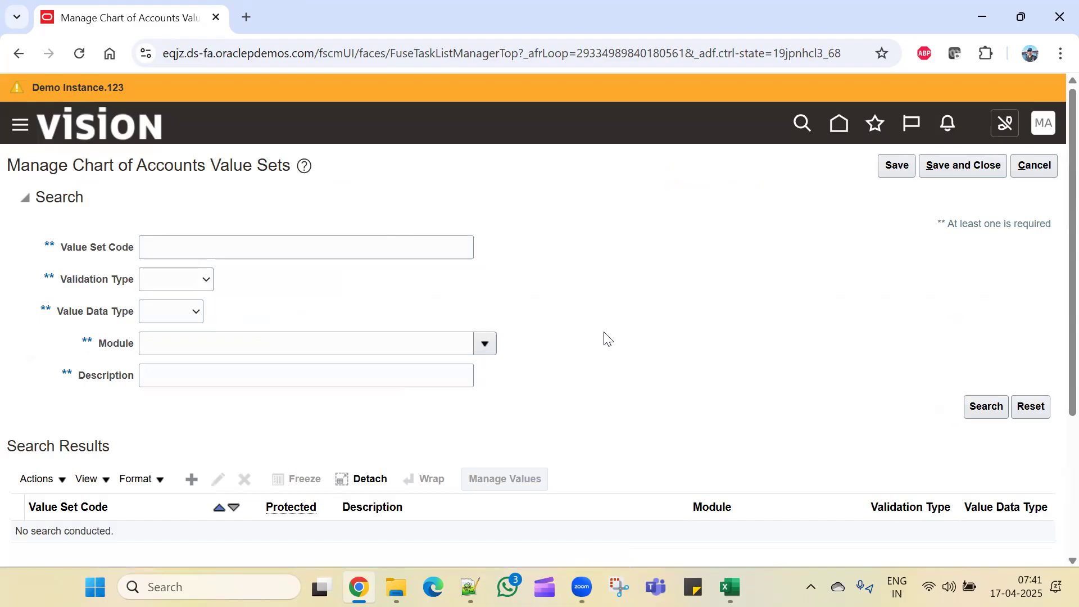
Step: Look over the Manage Chart of Accounts Value Sets page and start creating a new value set
scroll(669, 361, "down", 4)
scroll(669, 361, "up", 4)
scroll(308, 375, "down", 1)
scroll(242, 382, "up", 1)
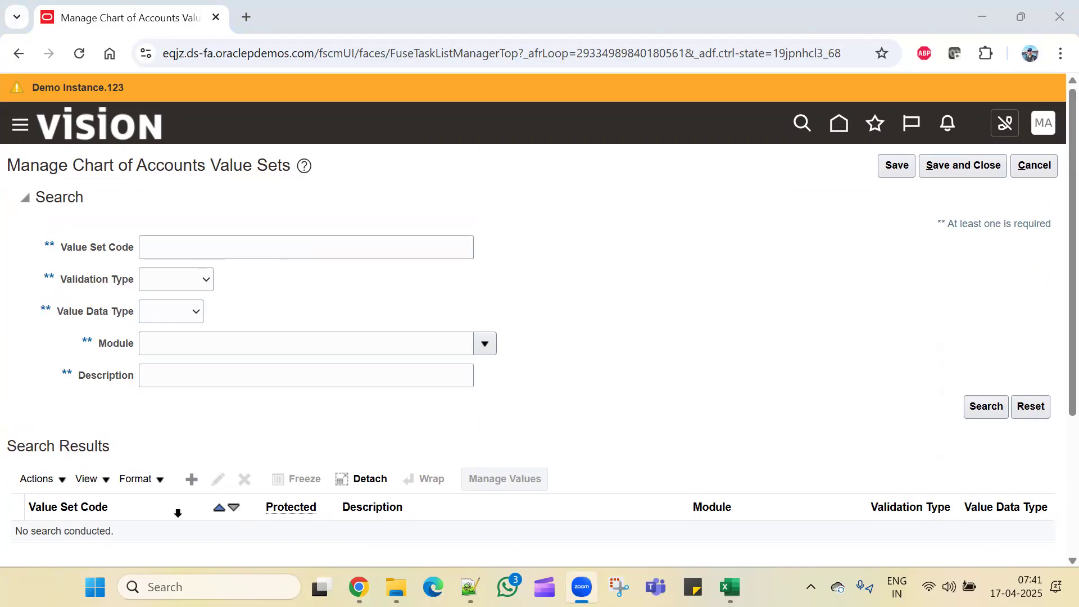
left_click(191, 479)
left_click(194, 204)
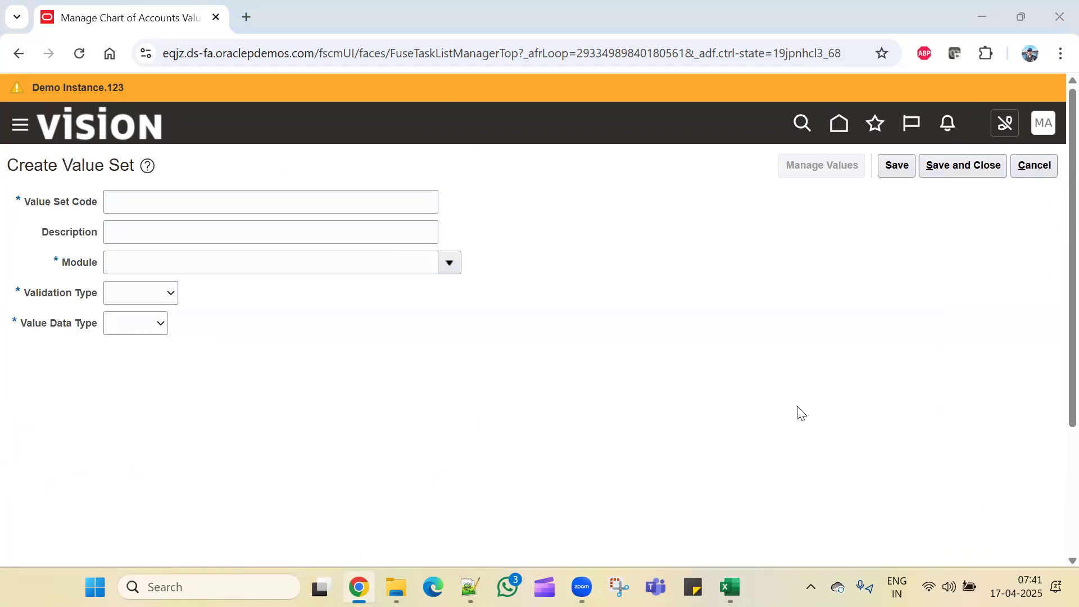
Step: Switch to the Excel workbook, look up Company in the PL sheet's Valuesets row, and return to the value set form in Chrome
key("alt+Tab")
key("alt+Tab")
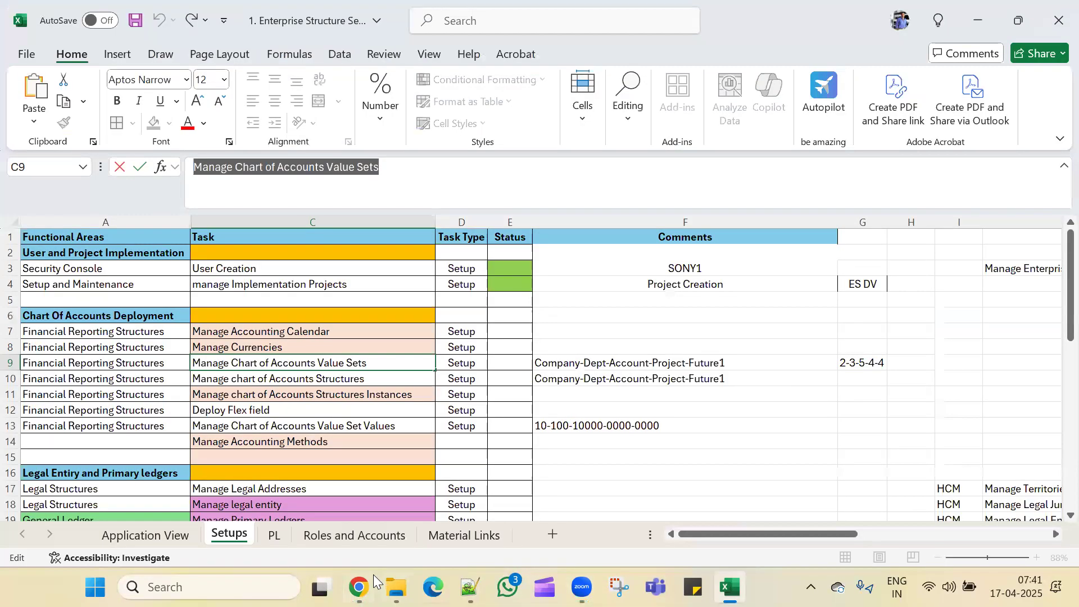
left_click(273, 536)
left_click(537, 395)
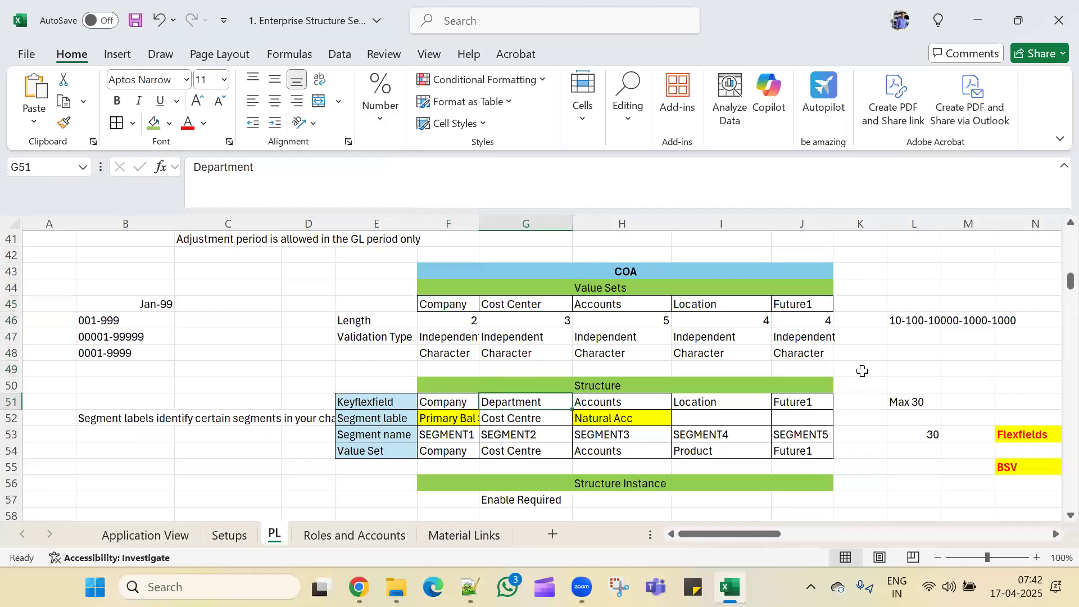
left_click_drag(754, 536, 739, 399)
left_click(730, 375)
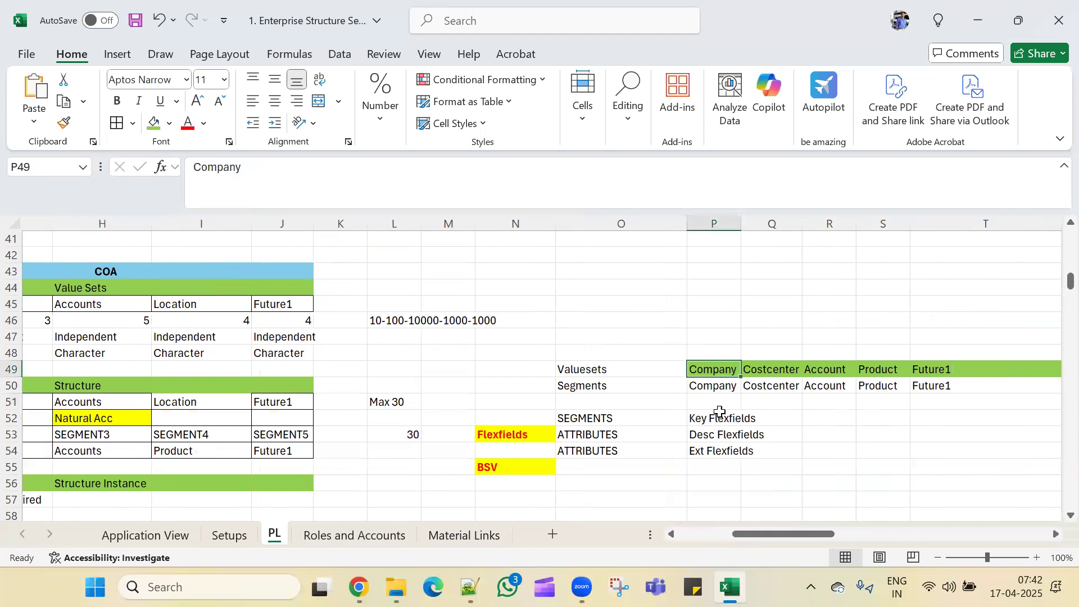
key("alt+Tab")
key("alt+Tab")
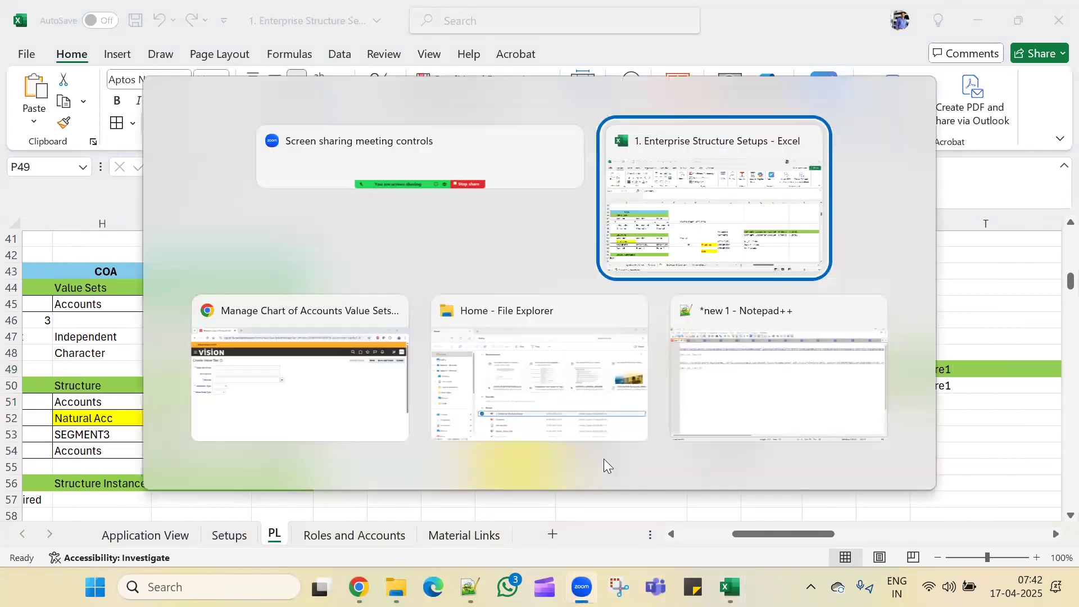
Step: Enter SONY1_Company ValueSet as both the value set code and the description
type("Company")
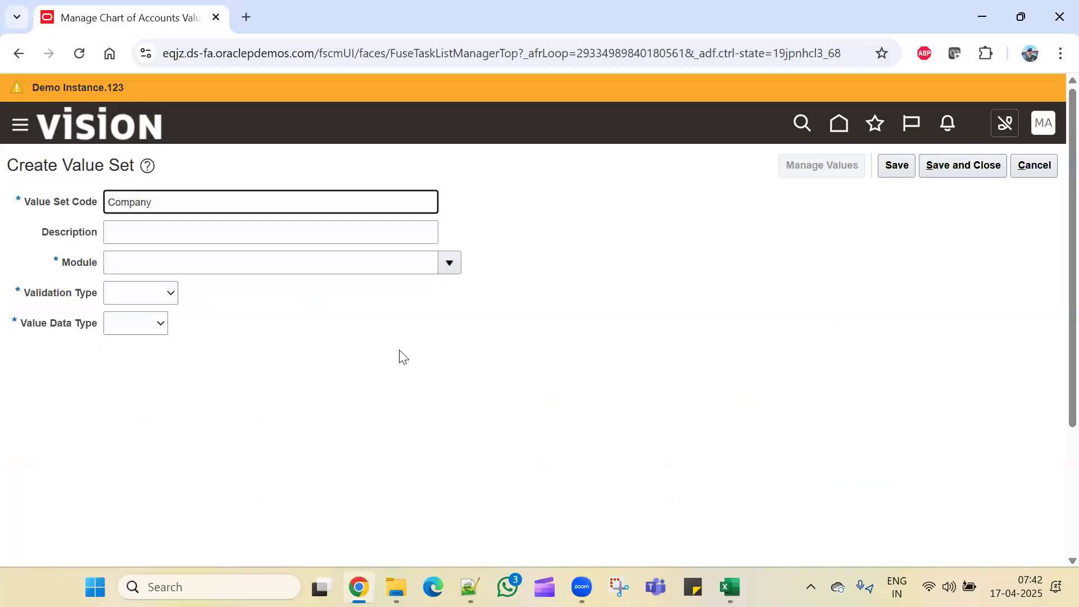
key("Left")
key("Left")
key("Left")
key("Left")
type("SONY1_Company")
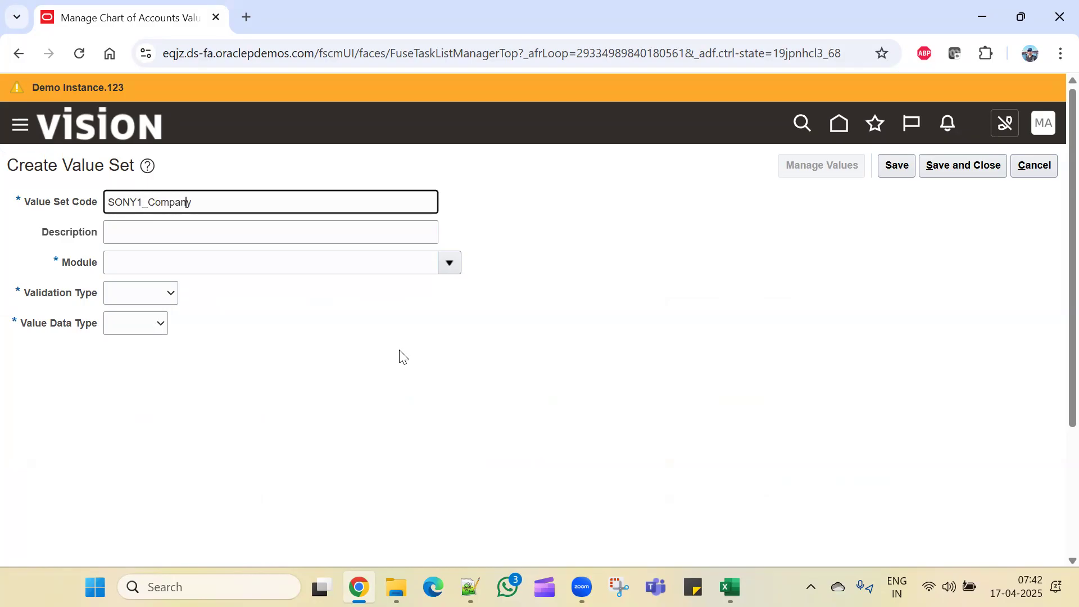
type(" ValueSet")
triple_click(213, 204)
key("ctrl+c")
left_click(181, 228)
key("ctrl+v")
Step: Set the value set's module to General Ledger and its validation type to Independent
left_click(243, 262)
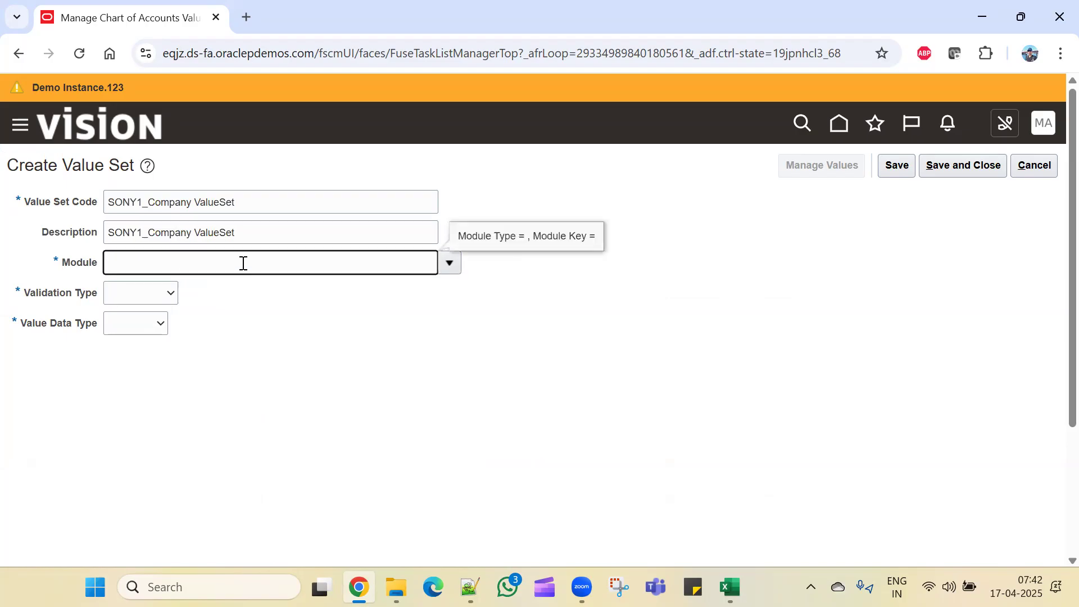
left_click(448, 268)
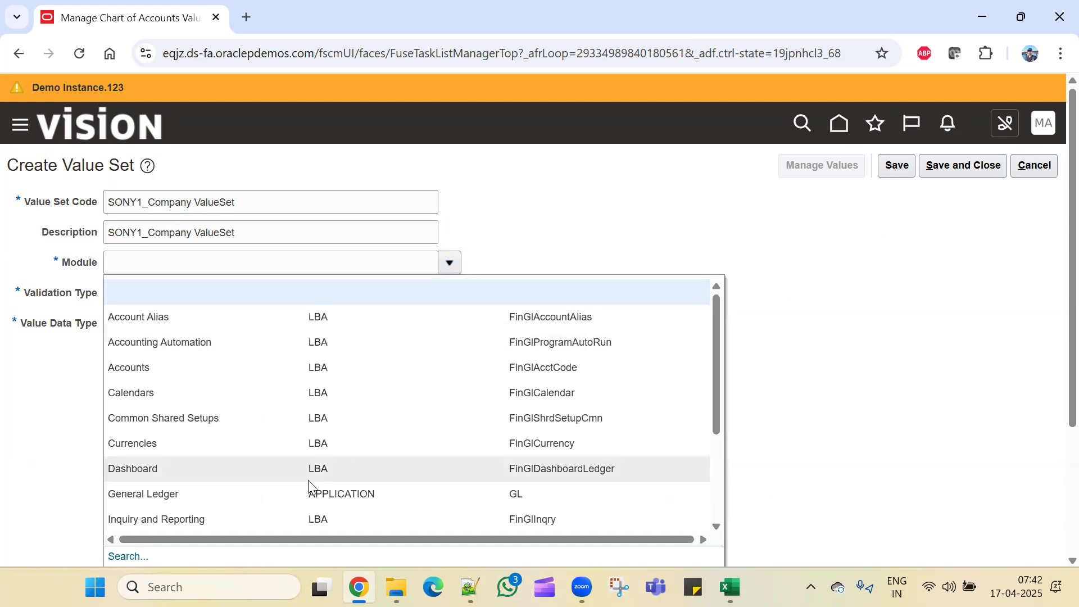
left_click(249, 495)
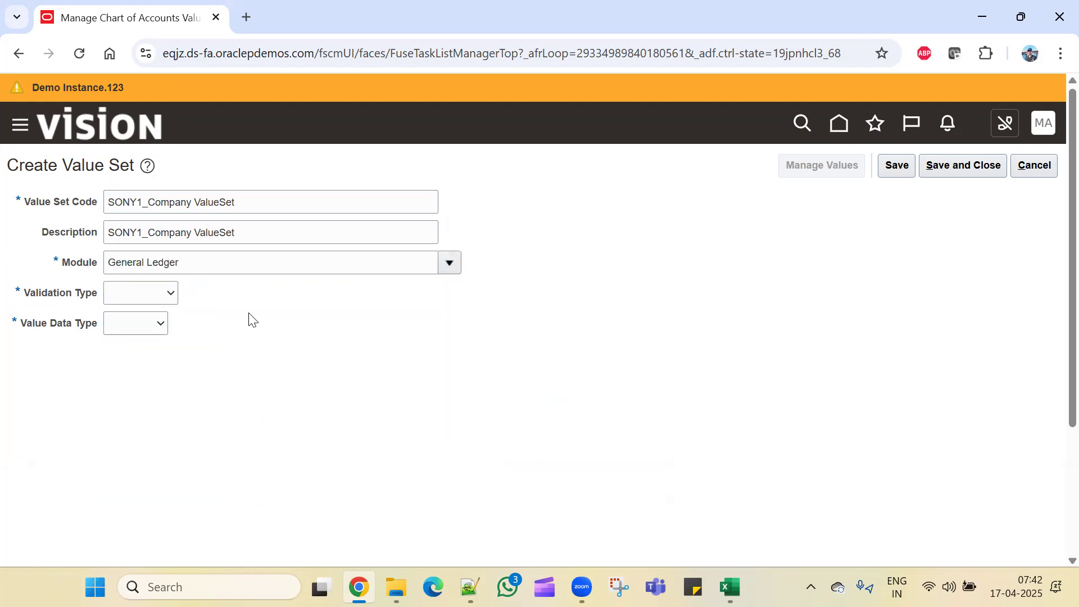
left_click(170, 295)
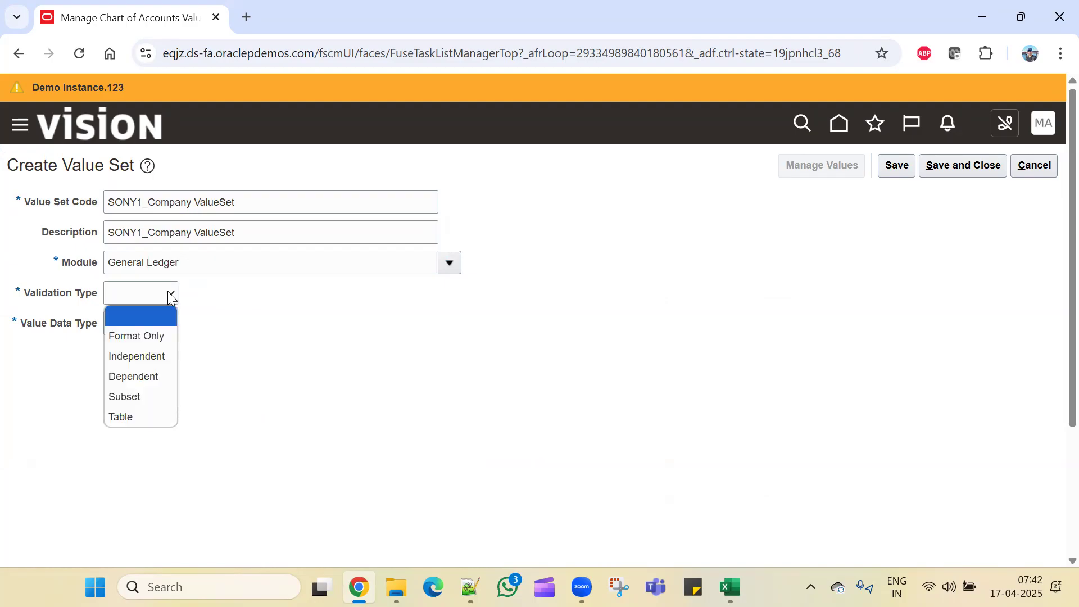
left_click(153, 356)
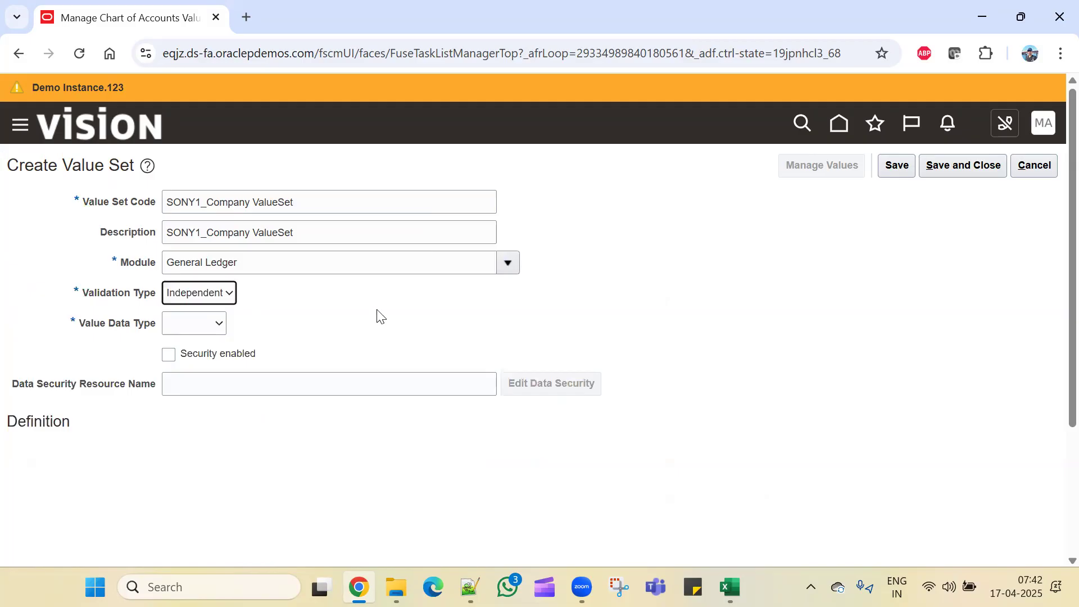
Step: Change the value set's validation type to Dependent
left_click(227, 294)
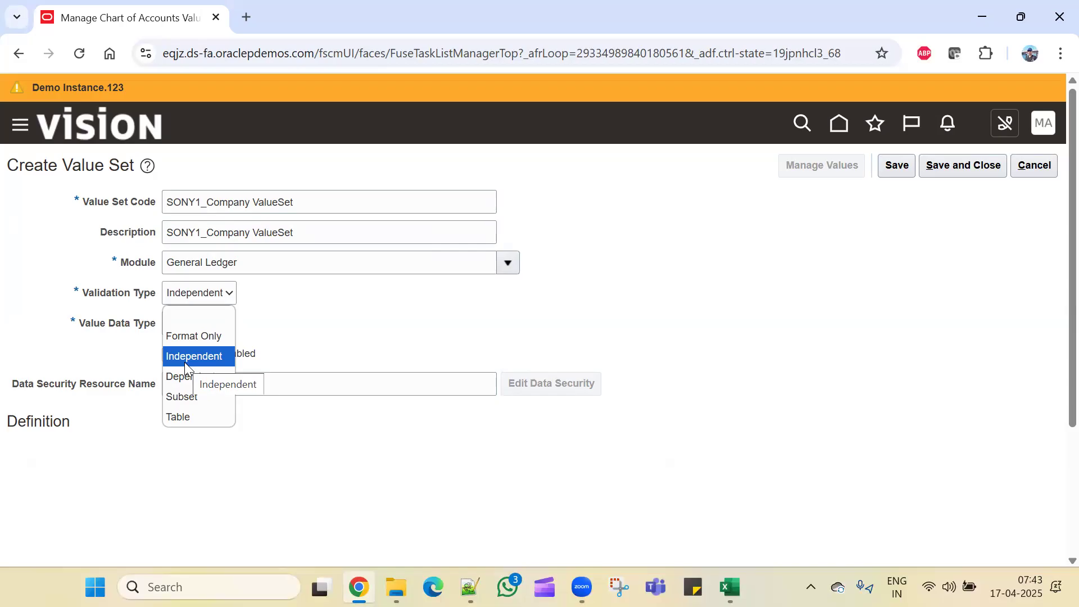
left_click(212, 377)
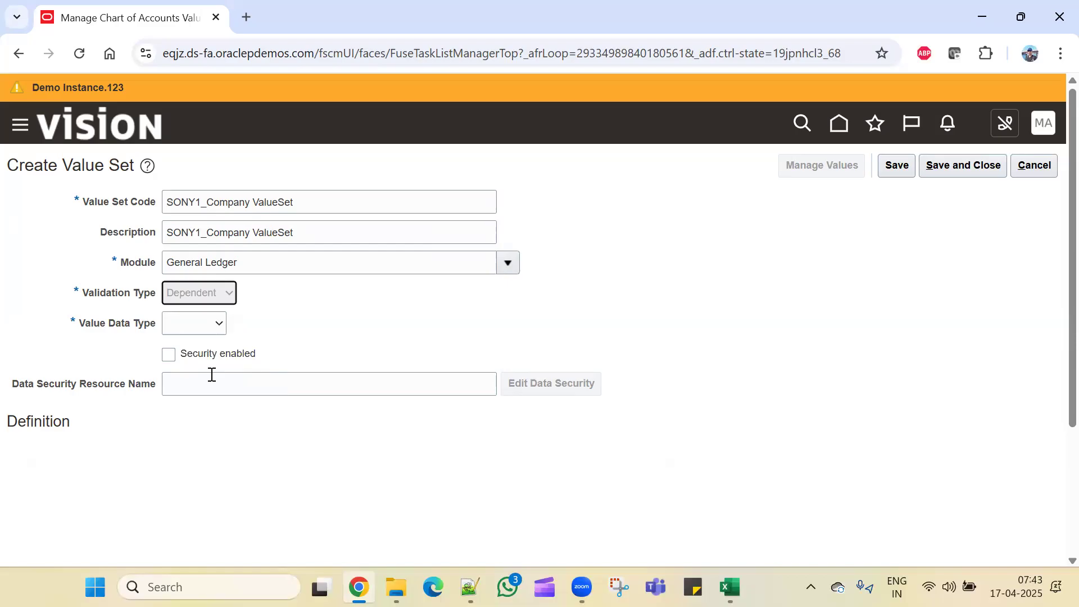
Step: Examine the Dependent definition fields, change the value set's validation type to Table, and look through the Table definition fields
scroll(101, 326, "down", 3)
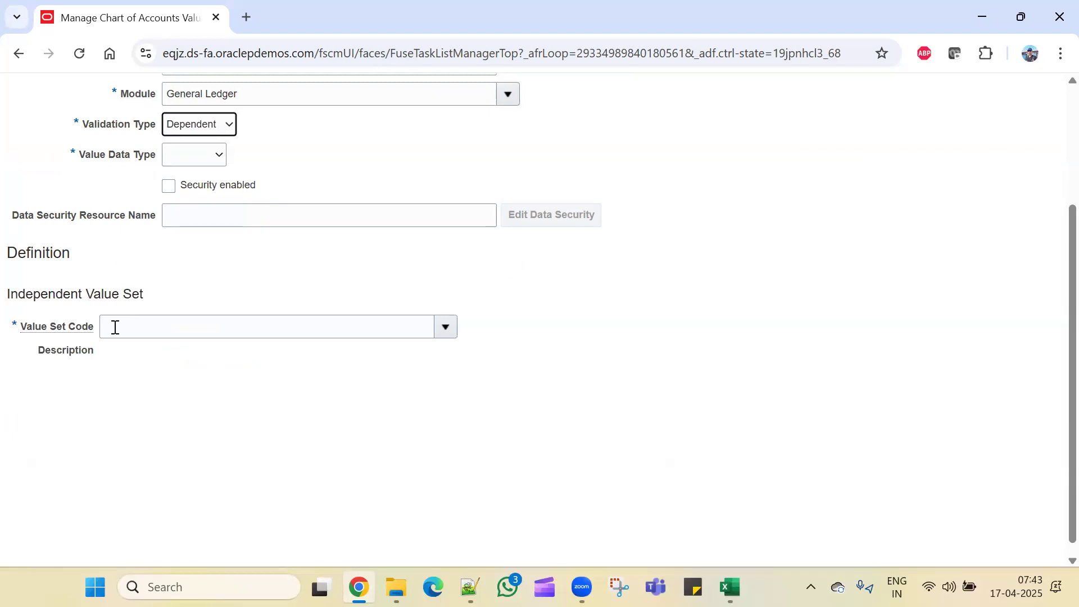
scroll(150, 332, "up", 4)
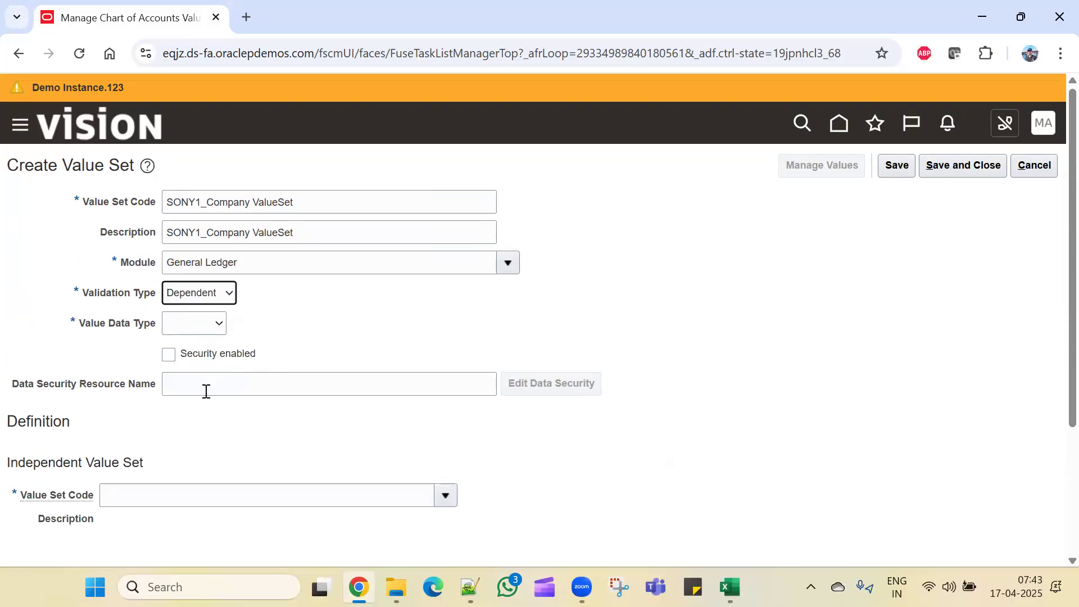
scroll(293, 308, "down", 1)
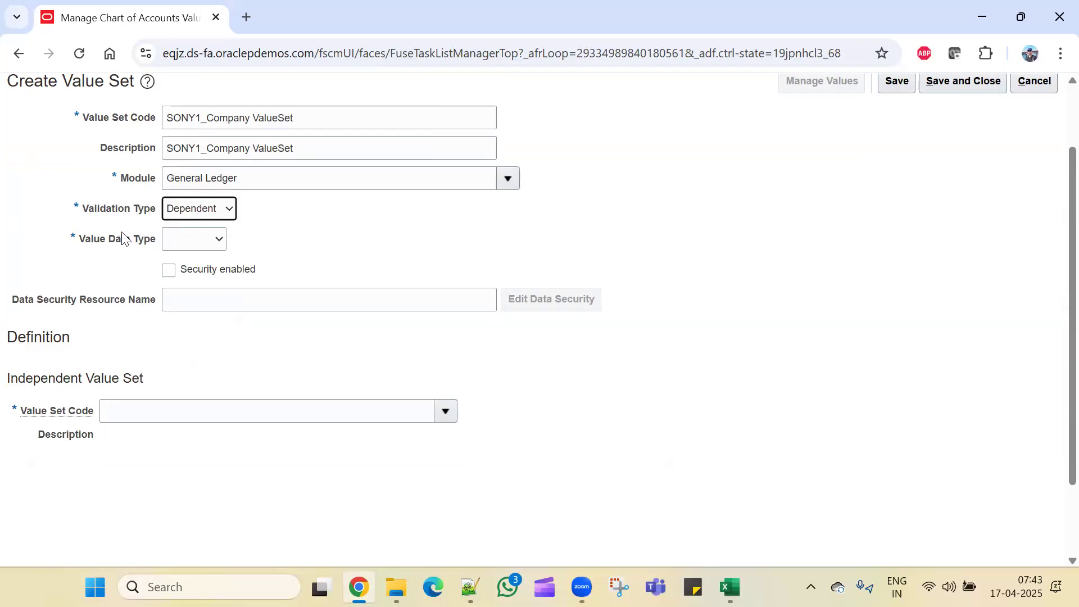
left_click(214, 209)
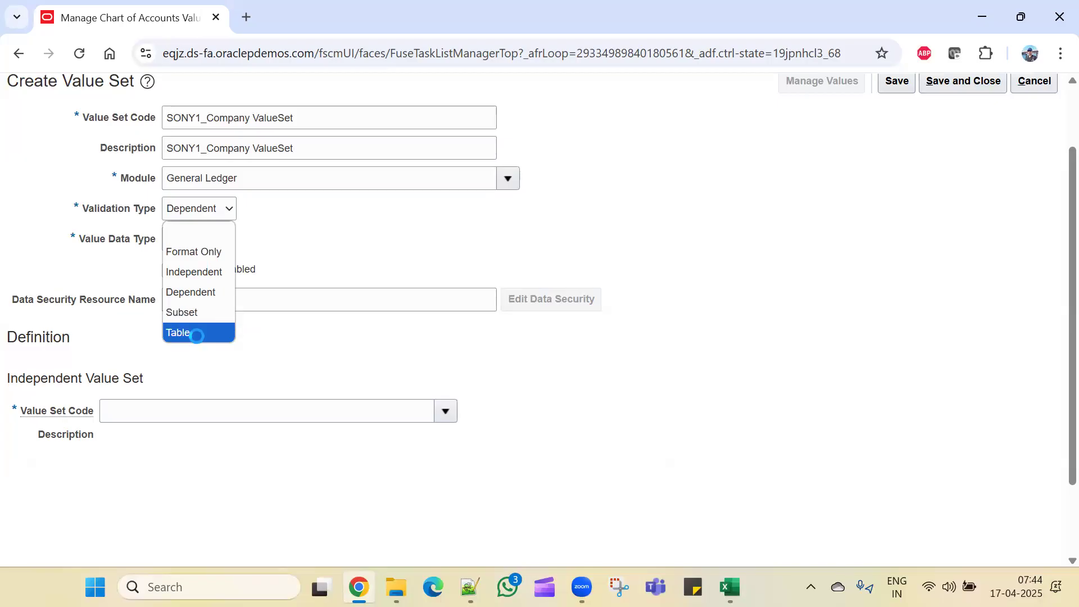
left_click(197, 332)
scroll(219, 263, "down", 4)
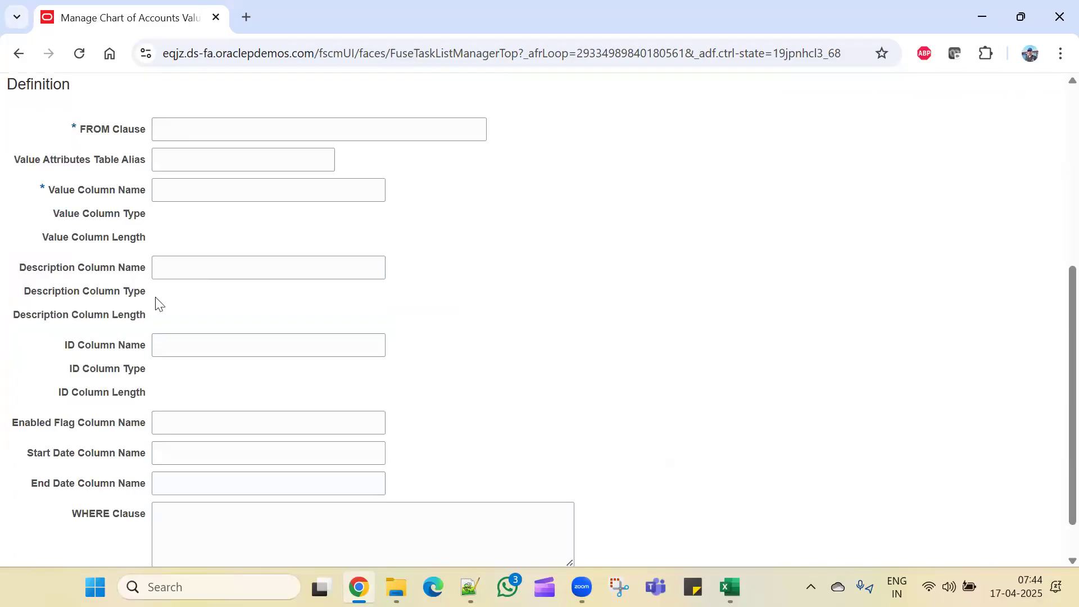
scroll(223, 438, "down", 1)
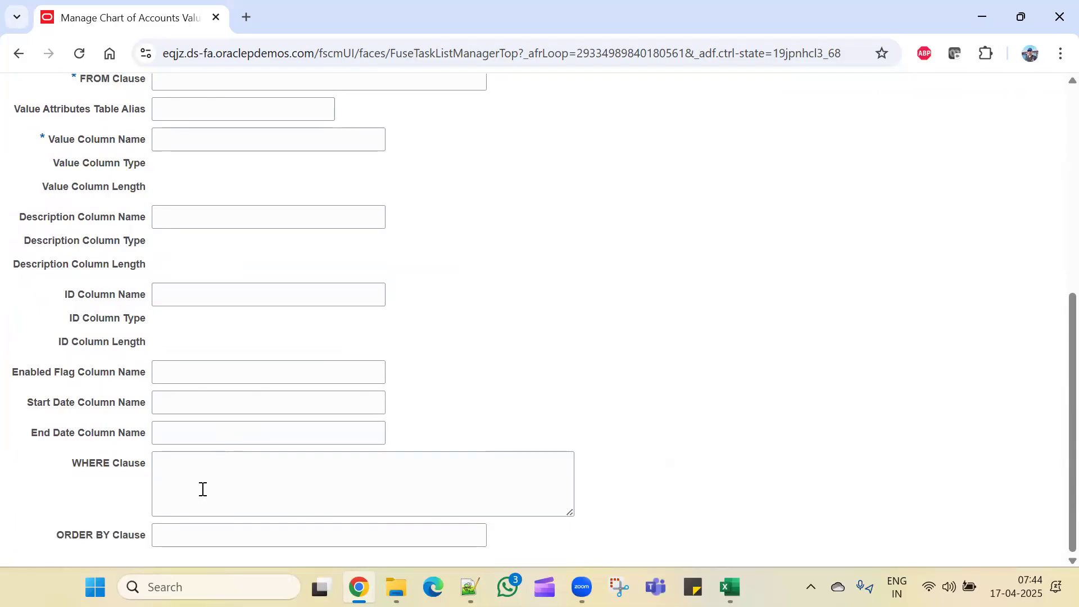
scroll(204, 489, "up", 7)
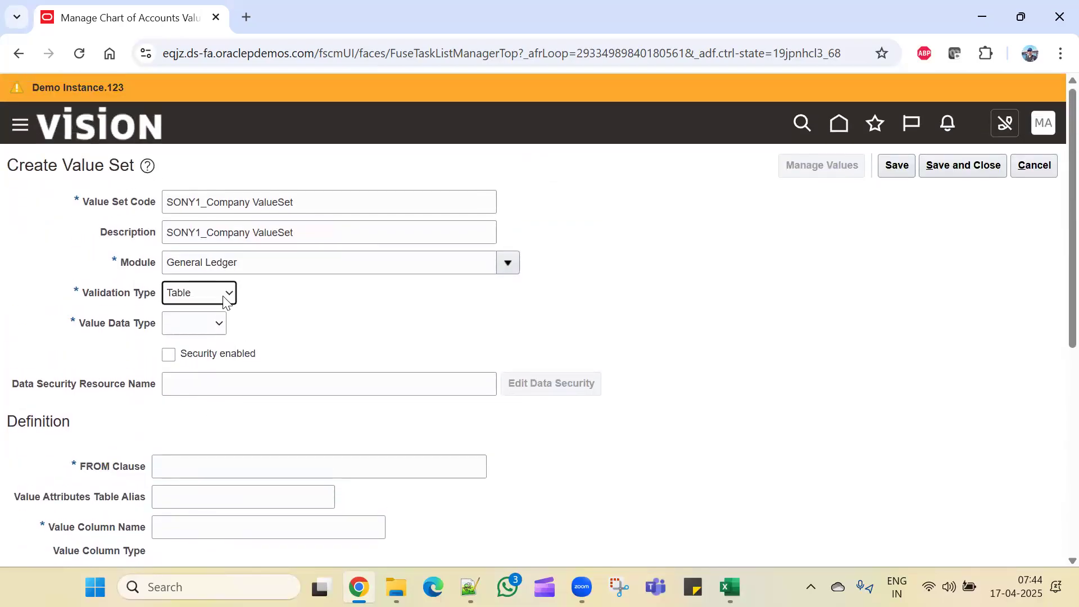
Step: Set the Company value set's validation type to Independent and its value data type to Character
left_click(225, 297)
left_click(196, 358)
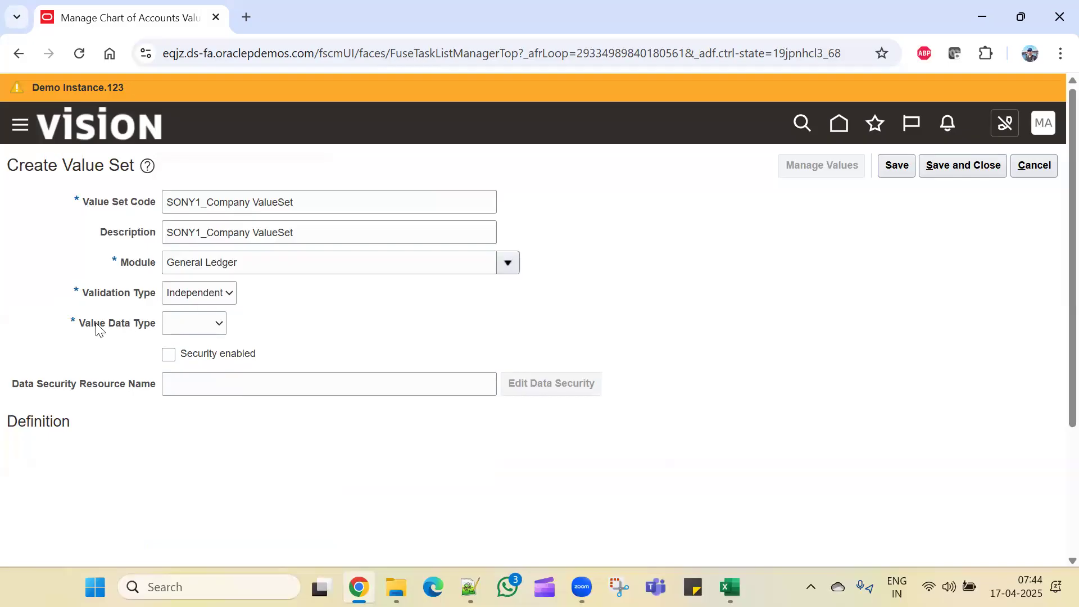
left_click(198, 324)
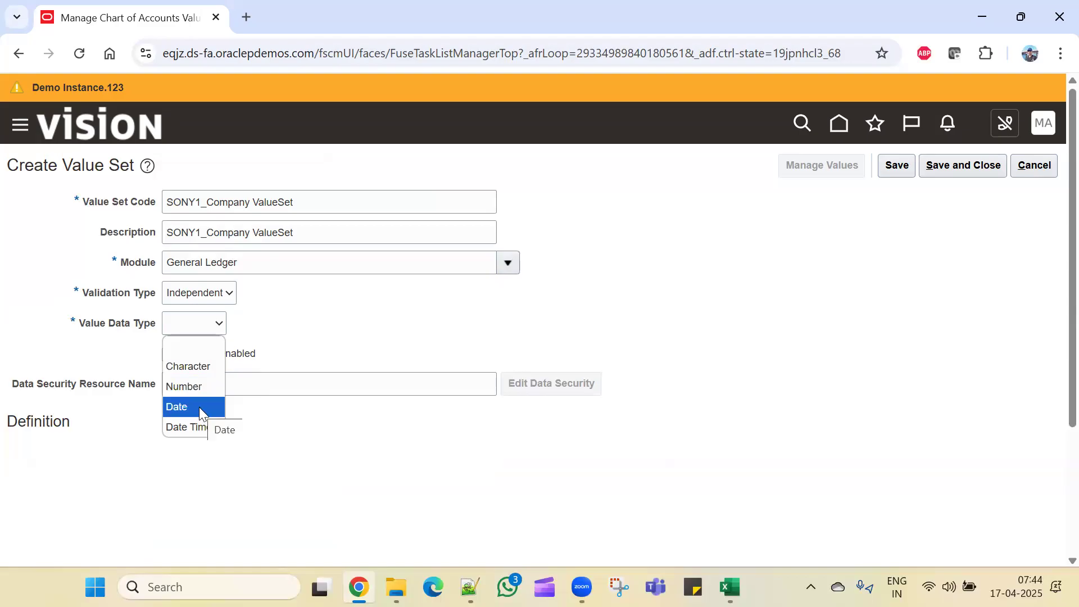
left_click(202, 367)
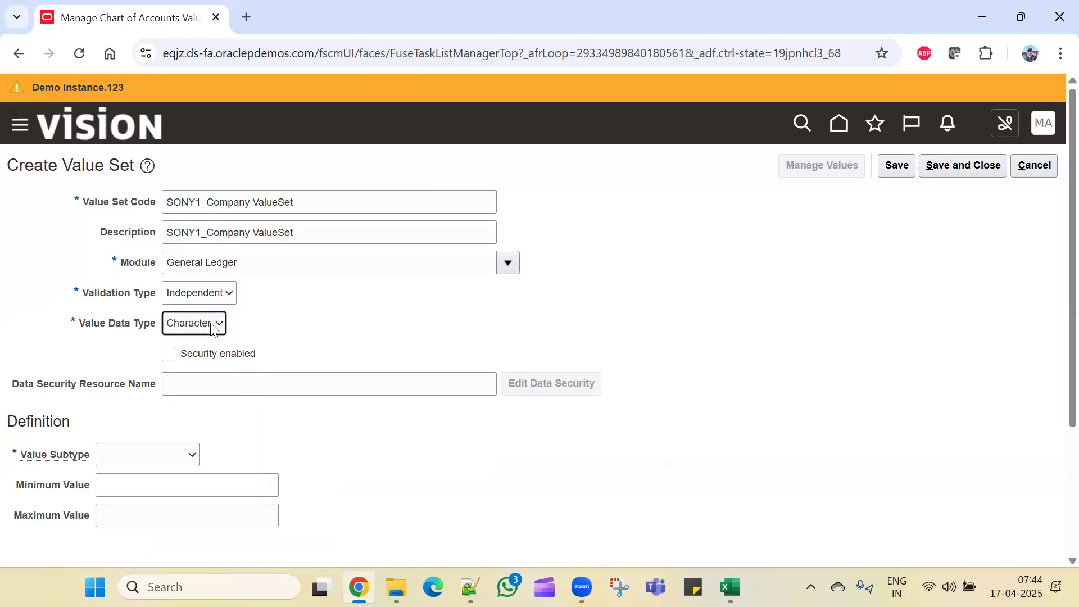
left_click(212, 327)
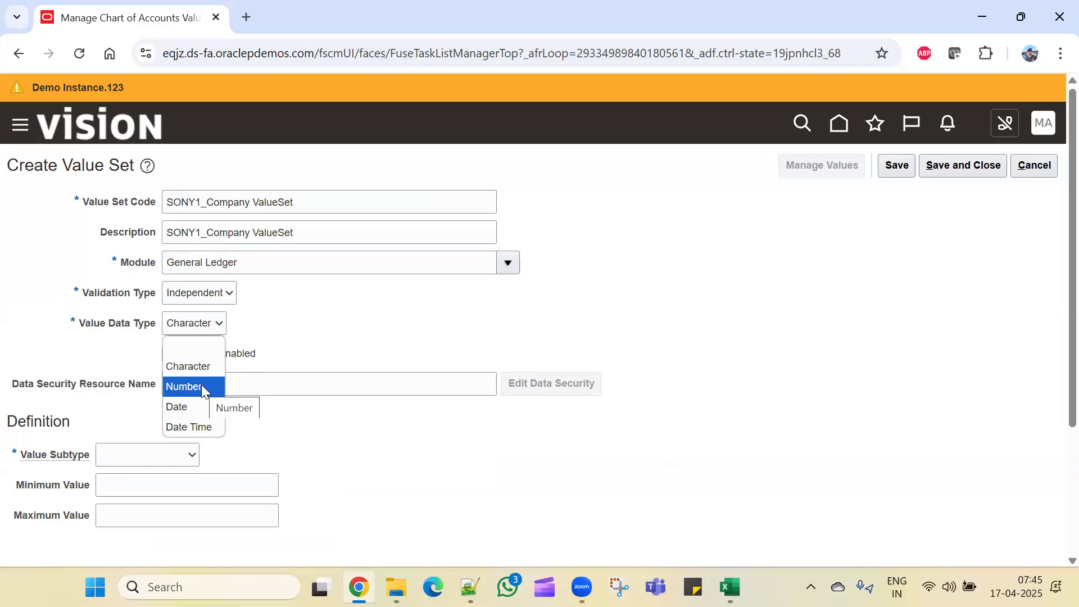
left_click(207, 366)
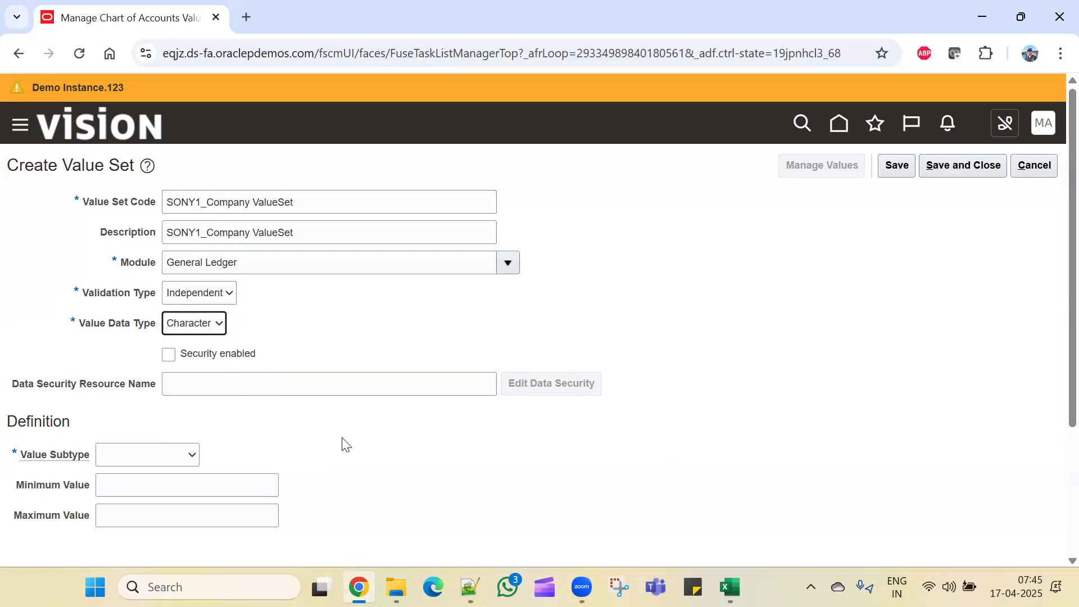
Step: Set the Company value set's value subtype to Text and its maximum length to 2
scroll(344, 444, "down", 3)
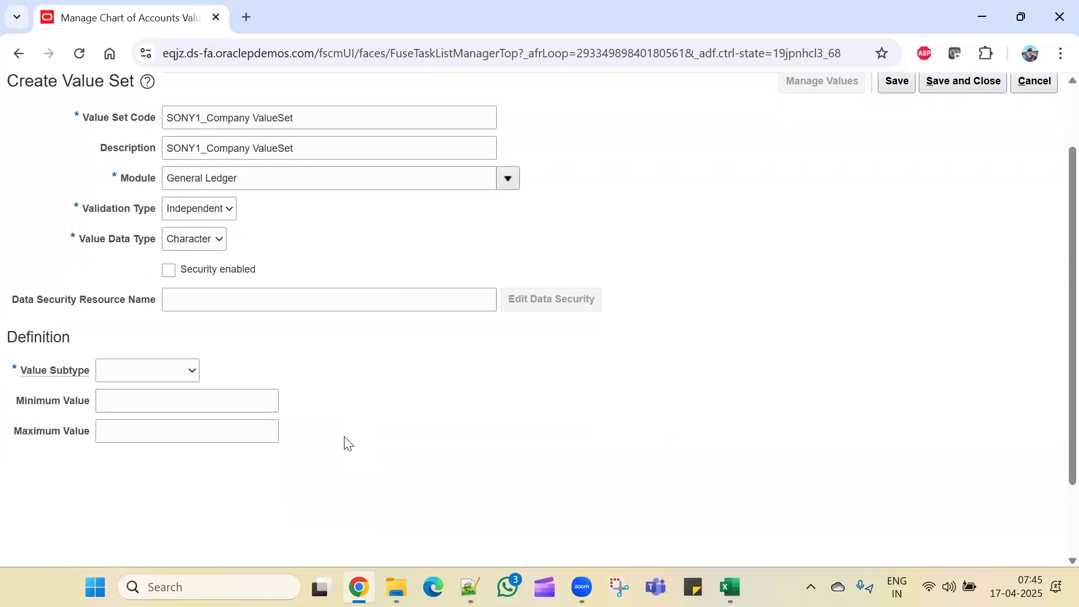
left_click(161, 371)
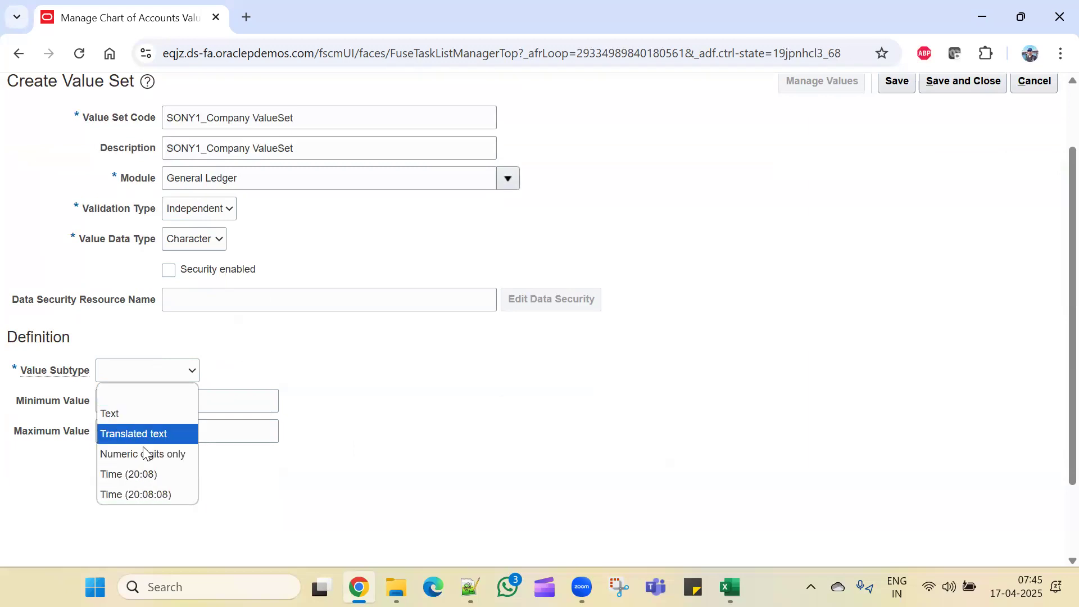
left_click(144, 416)
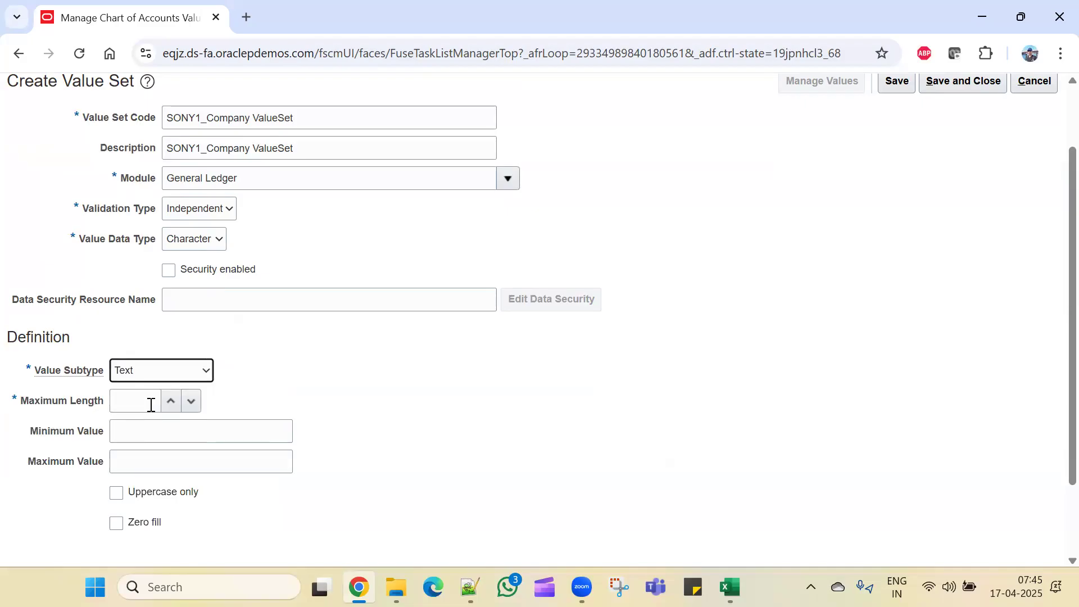
double_click(170, 403)
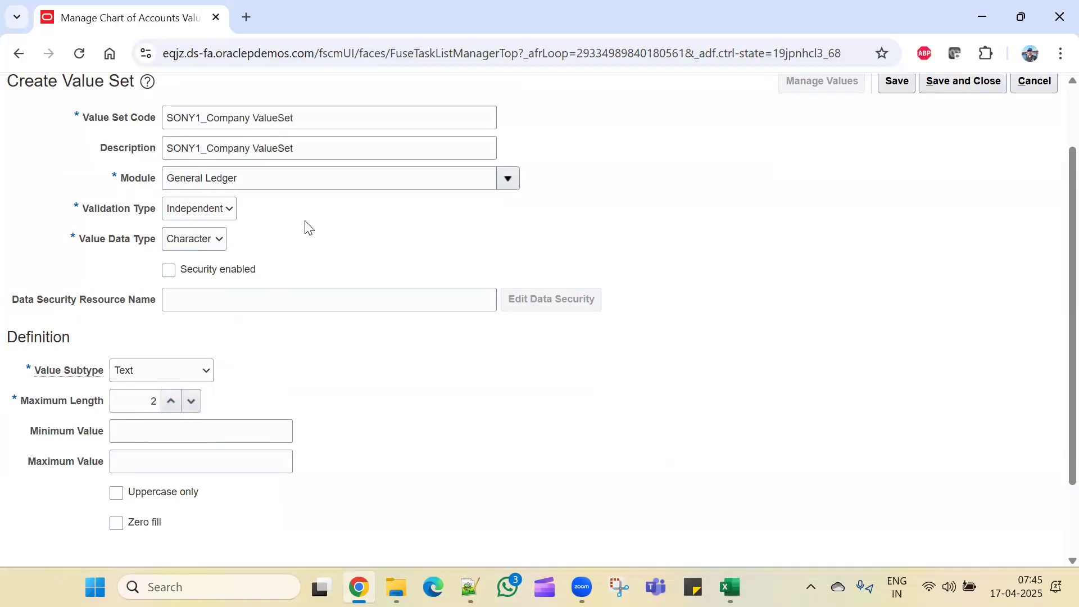
scroll(241, 213, "up", 2)
scroll(147, 352, "down", 3)
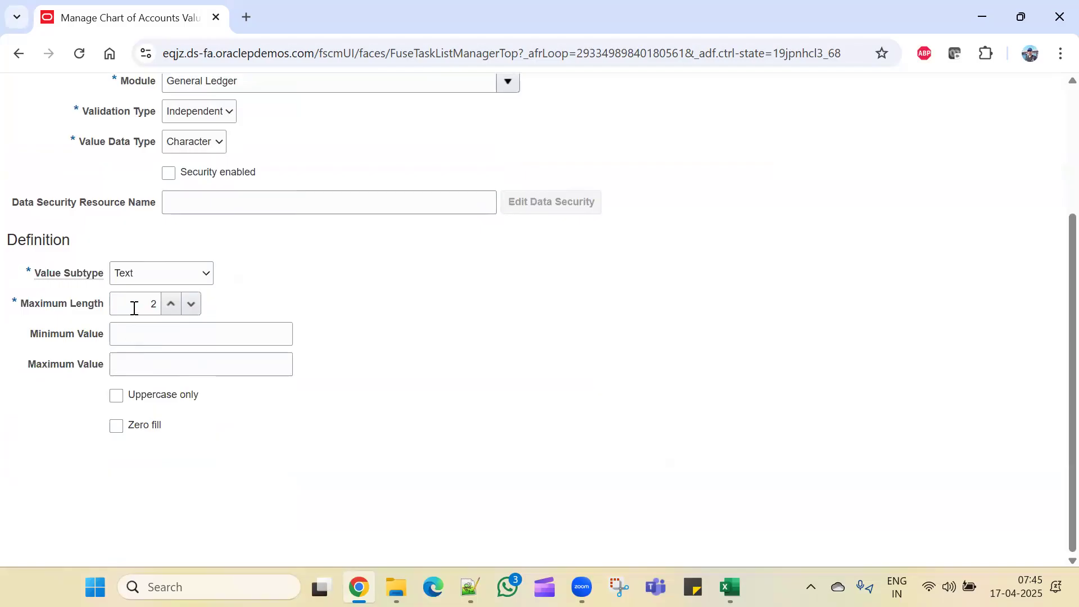
Step: Step the Company value set's maximum length up and down, ending at 2 again
left_click(170, 304)
left_click(171, 303)
left_click(171, 304)
left_click(170, 303)
left_click(170, 303)
left_click(195, 303)
left_click(194, 304)
left_click(194, 304)
left_click(195, 304)
left_click(195, 303)
left_click(195, 304)
left_click(194, 304)
left_click(195, 303)
left_click(190, 303)
scroll(404, 330, "up", 3)
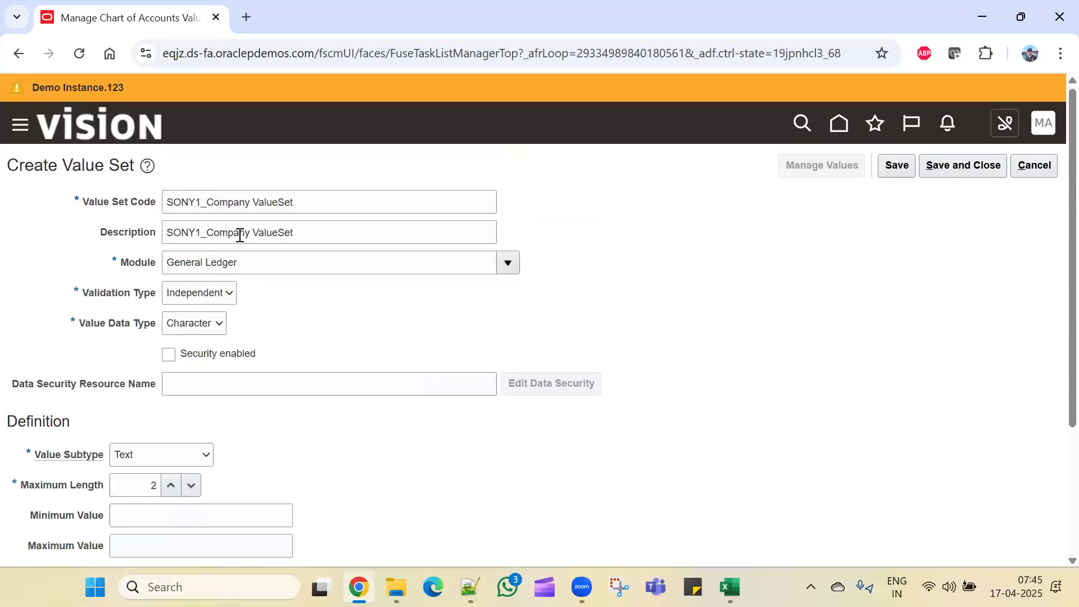
scroll(371, 402, "down", 3)
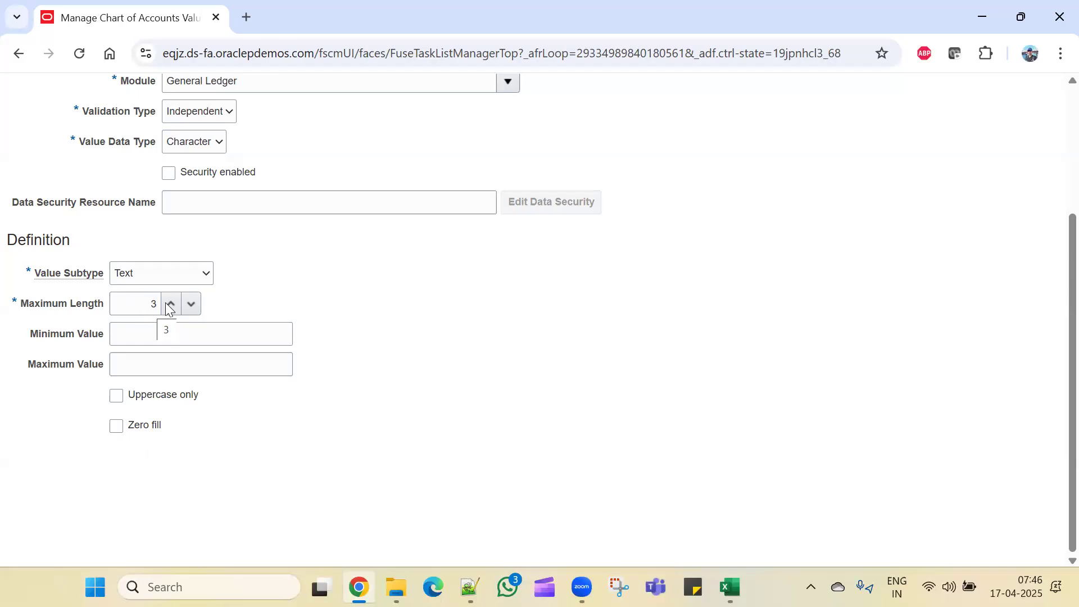
left_click(190, 303)
scroll(407, 422, "up", 3)
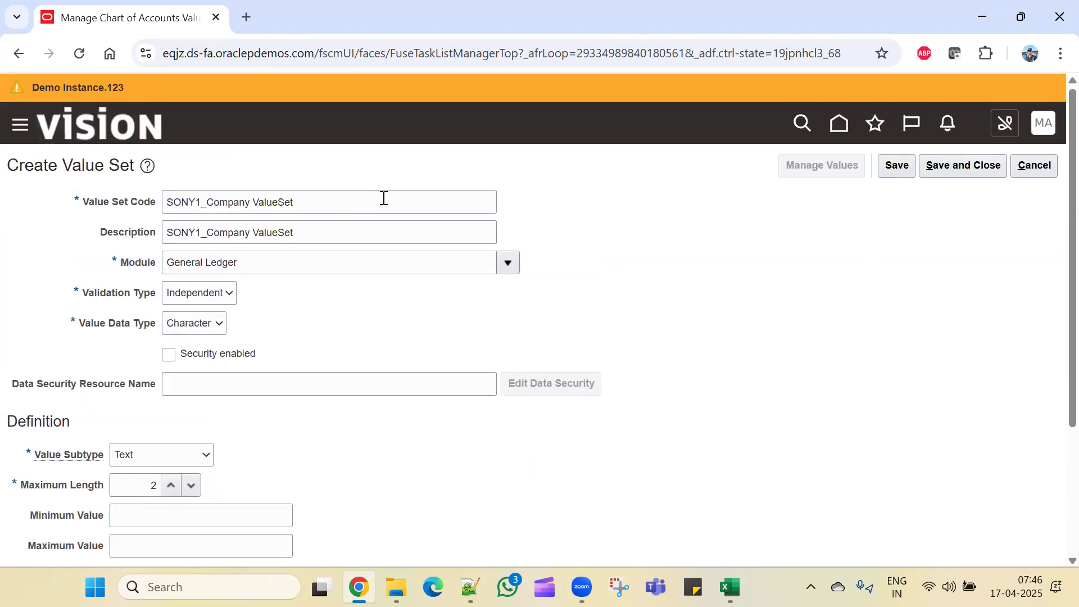
Step: Copy the value set code SONY1_Company ValueSet, and save and close the value set
left_click_drag(383, 197, 96, 213)
key("ctrl+c")
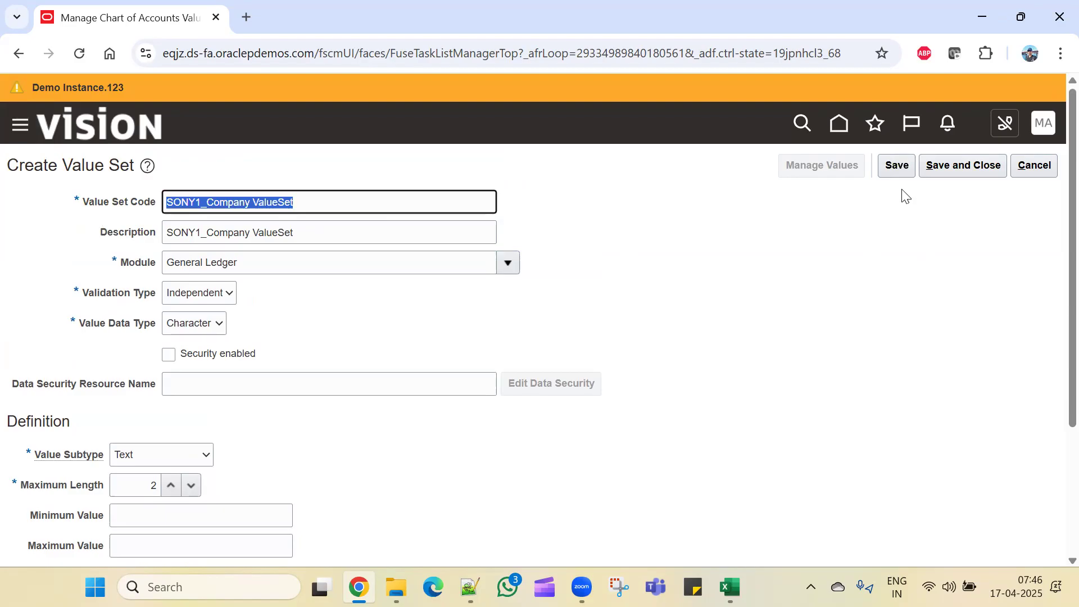
left_click(899, 166)
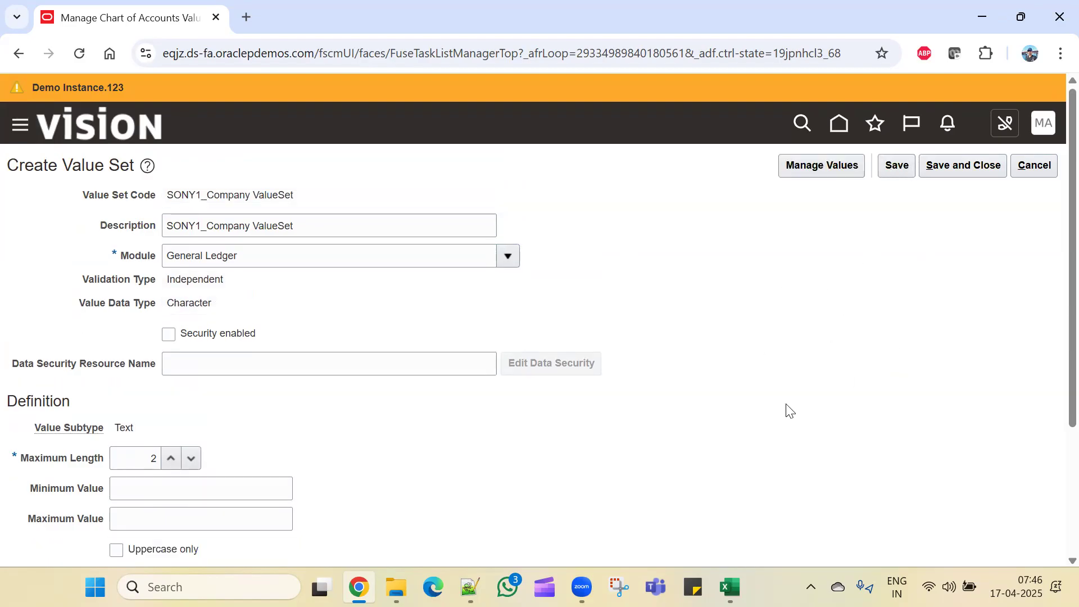
left_click(950, 168)
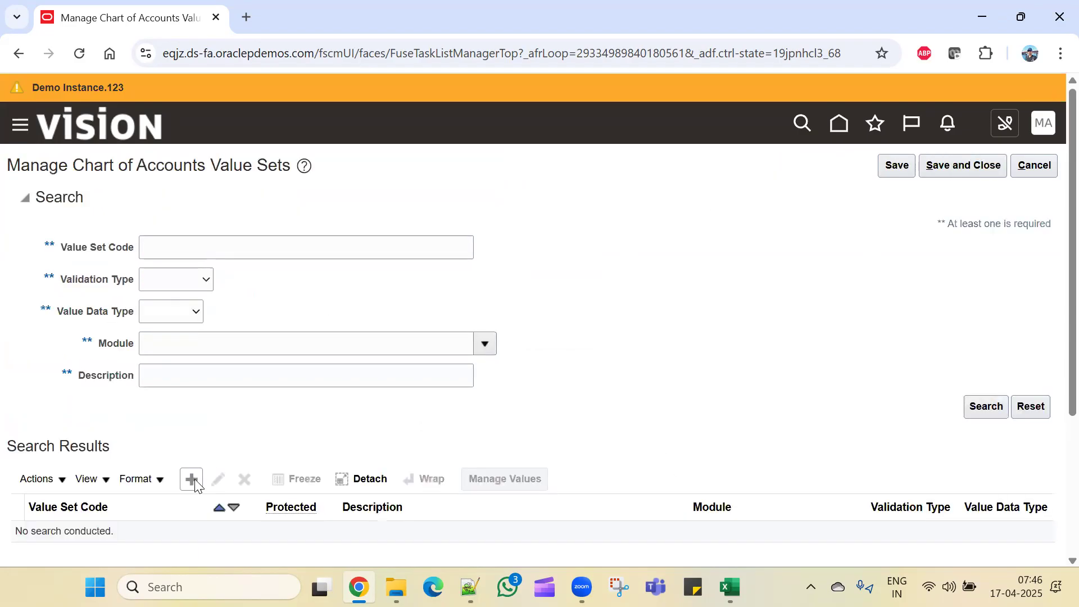
Step: Start a new value set and enter SONY1_Cost Center ValueSet as its code, adapted from the copied Company code
left_click(178, 201)
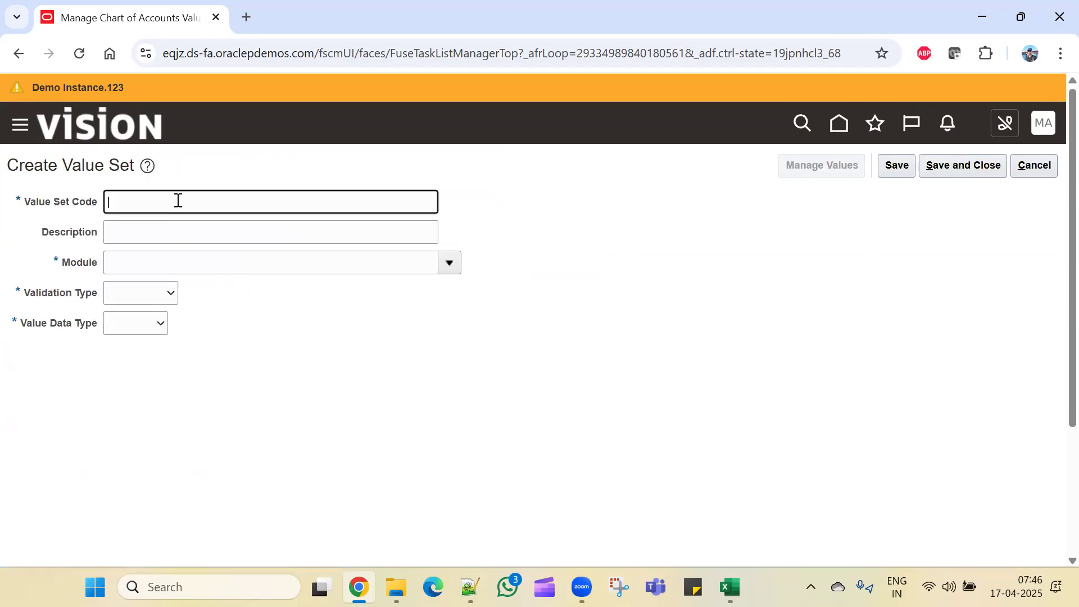
key("ctrl+v")
left_click(492, 417)
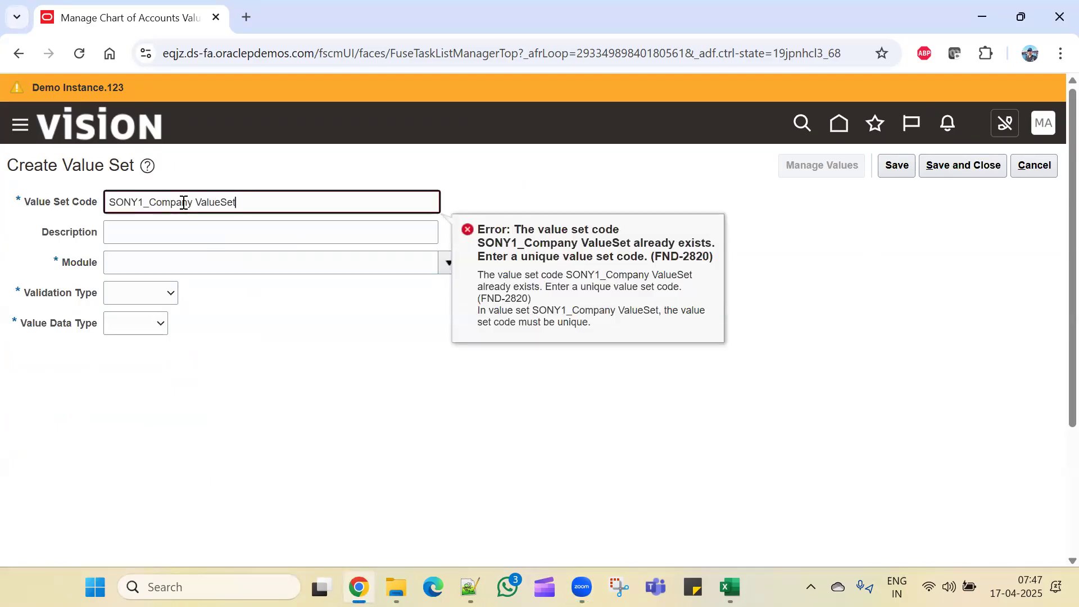
key("BackSpace")
key("BackSpace")
key("BackSpace")
key("BackSpace")
key("BackSpace")
key("BackSpace")
type("ostCen")
key("BackSpace")
key("BackSpace")
key("BackSpace")
type("C")
type("enter")
left_click(317, 351)
Step: Switch to the Excel workbook, look up the Cost Center length under Value Sets in the PL sheet, and return to Chrome
key("alt+Tab")
key("alt+Tab")
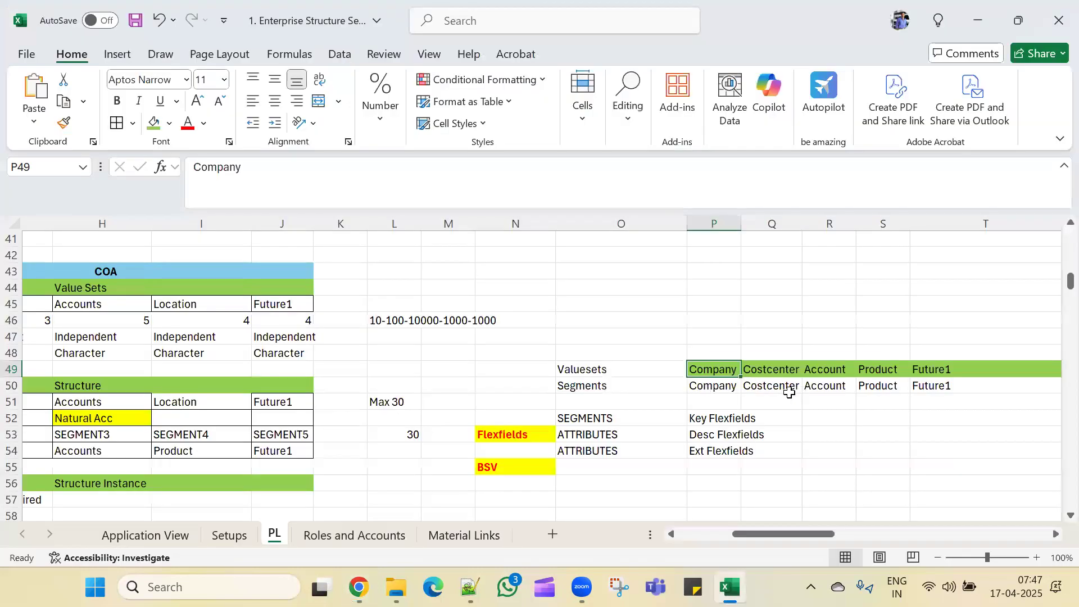
left_click(785, 387)
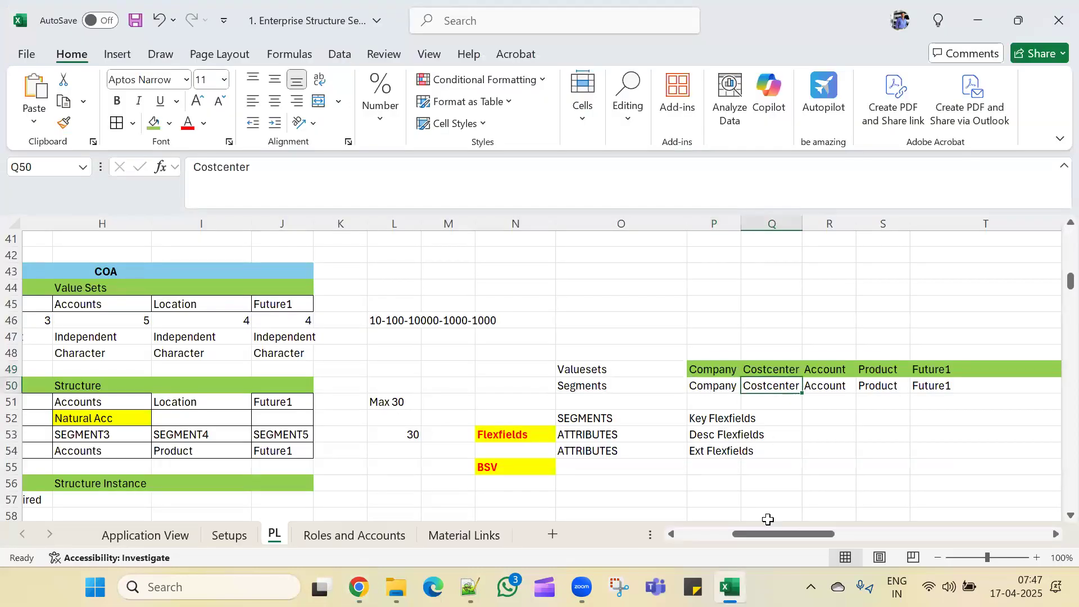
left_click_drag(765, 530, 664, 530)
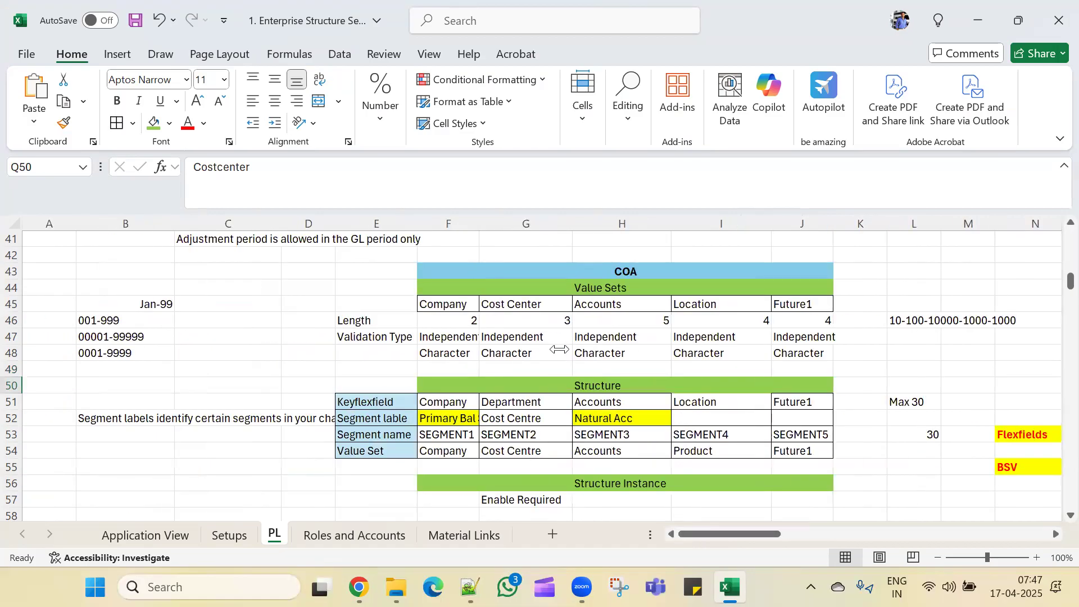
left_click(550, 322)
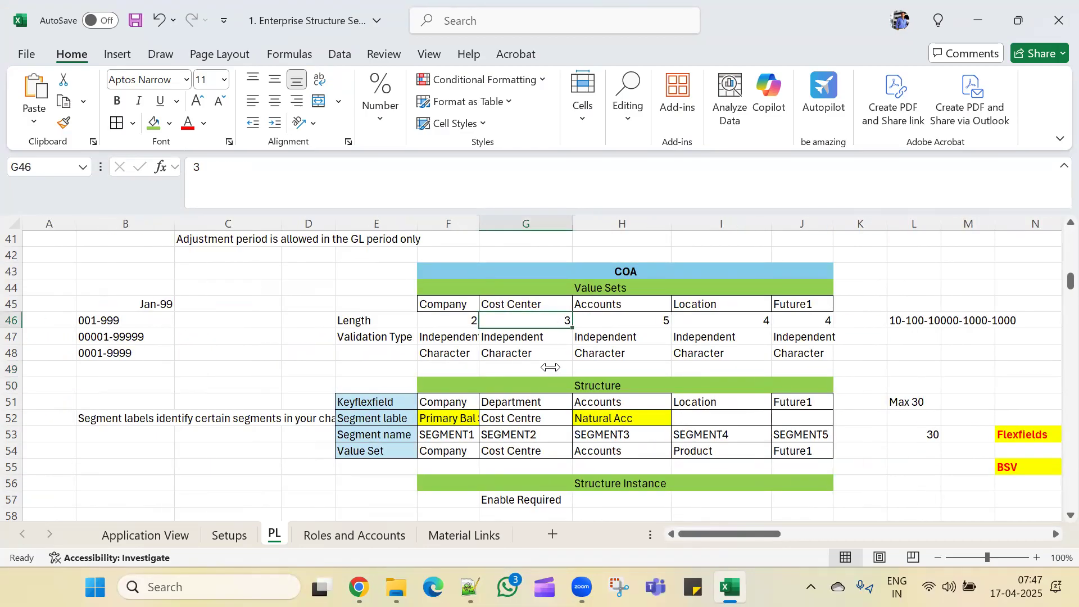
key("alt+Tab")
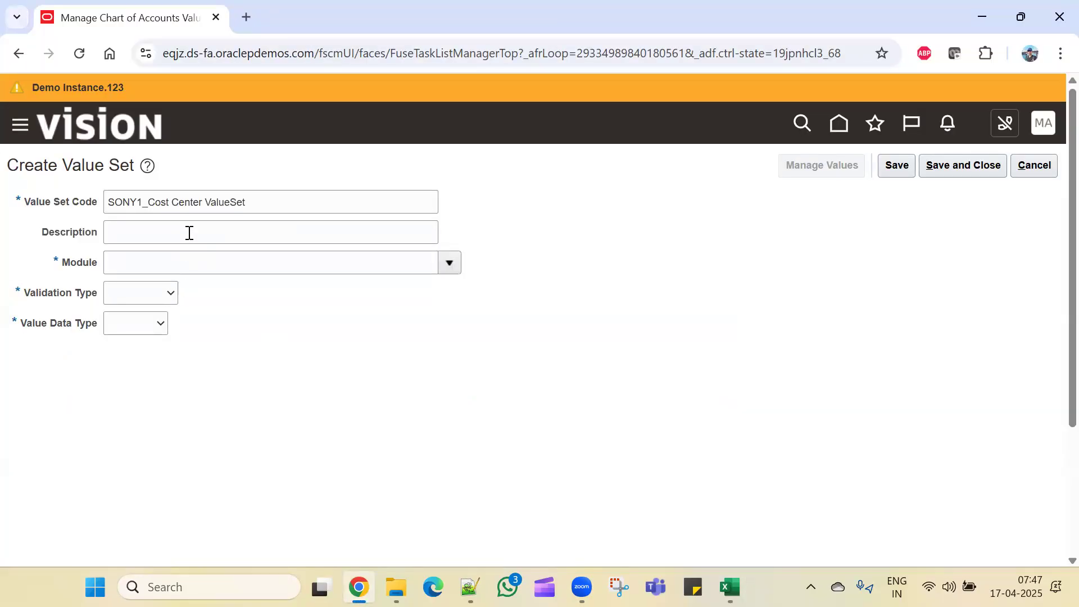
Step: Copy the value set code SONY1_Cost Center ValueSet into the description
left_click_drag(262, 208, 17, 231)
key("ctrl+c")
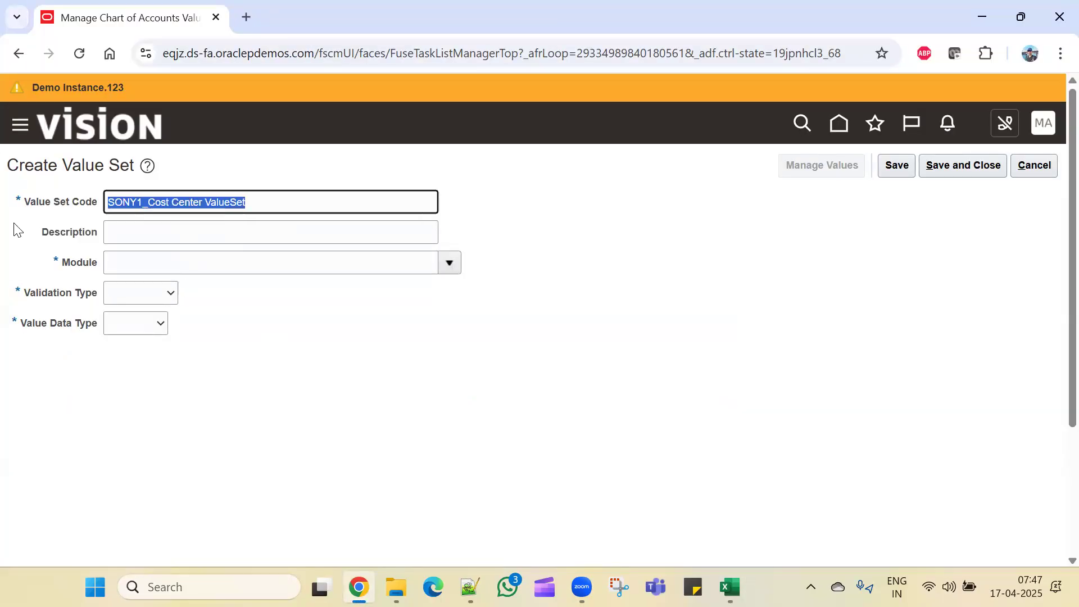
left_click(162, 236)
key("ctrl+v")
Step: Set the Cost Center value set's module to General Ledger, validation type to Independent and value data type to Character
left_click(262, 263)
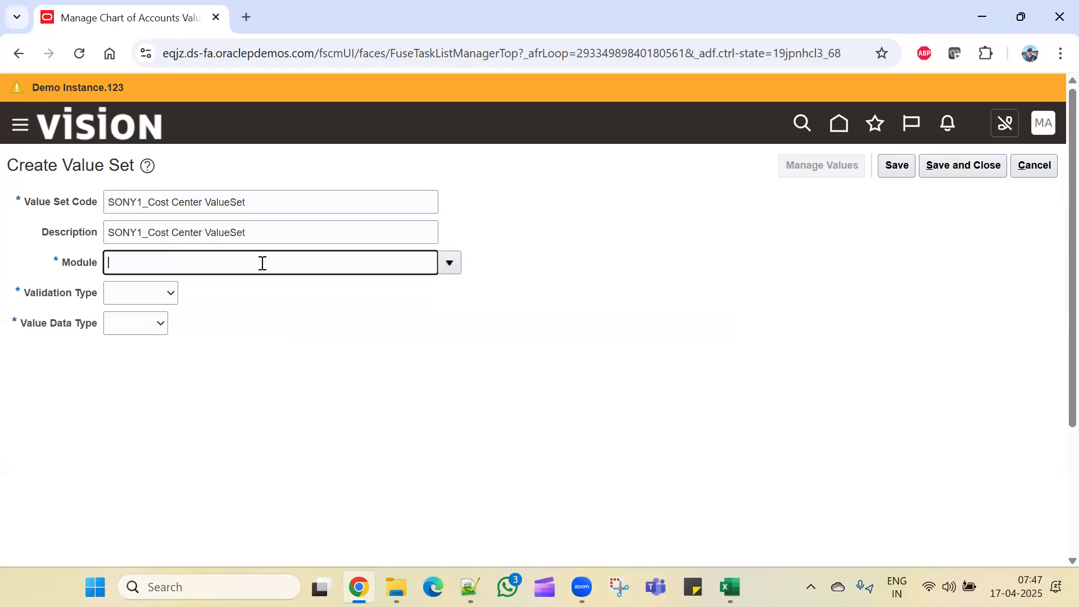
left_click(448, 264)
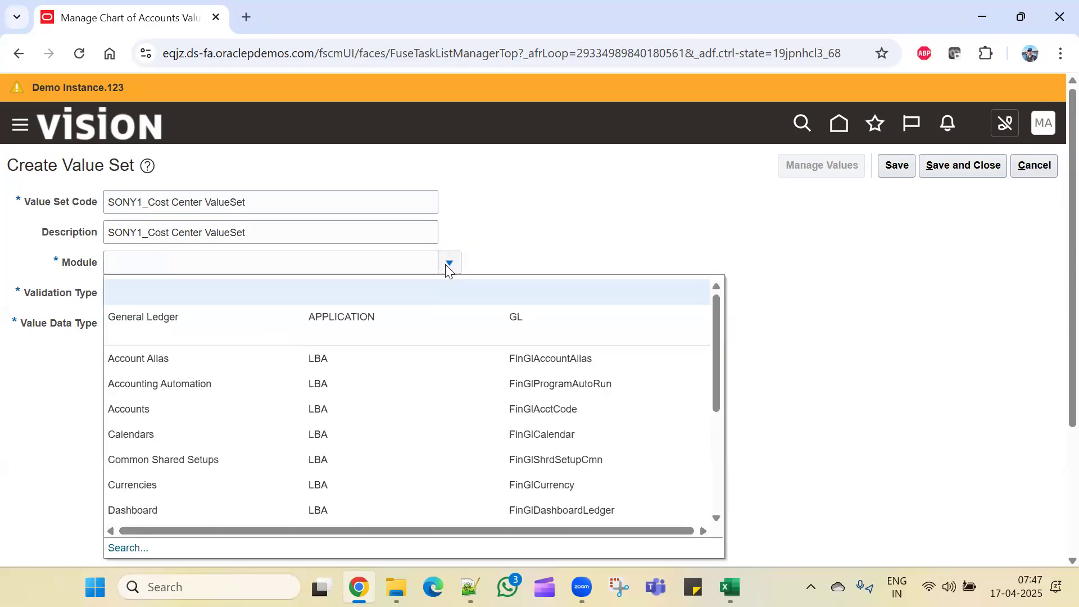
left_click(285, 328)
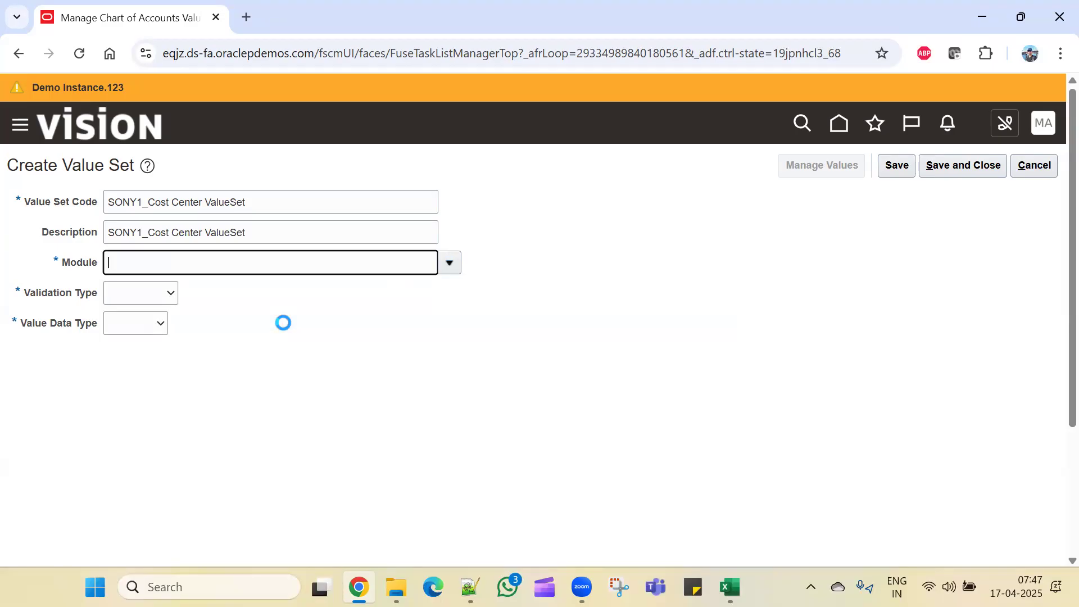
left_click(171, 294)
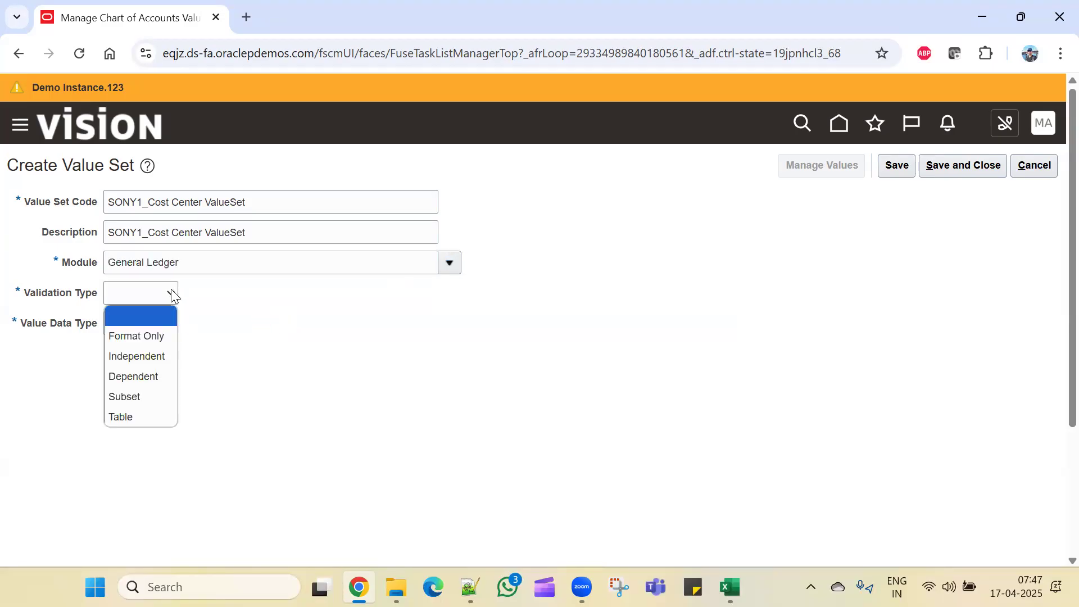
left_click(140, 357)
left_click(197, 328)
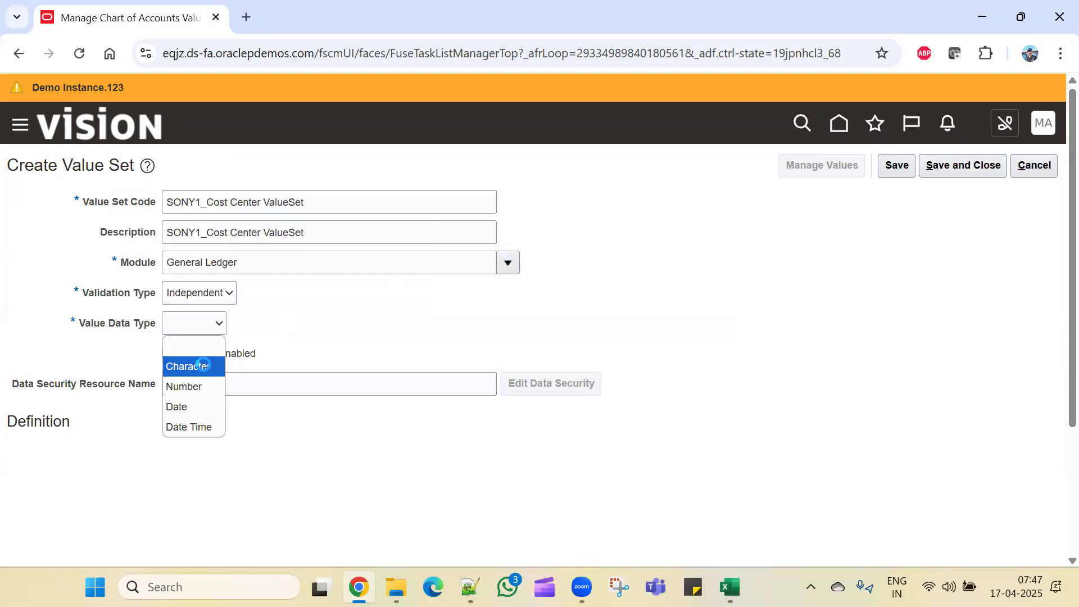
left_click(202, 364)
Step: Define the Cost Center values as Text subtype with a maximum length of 3, and save and close the value set
left_click(175, 455)
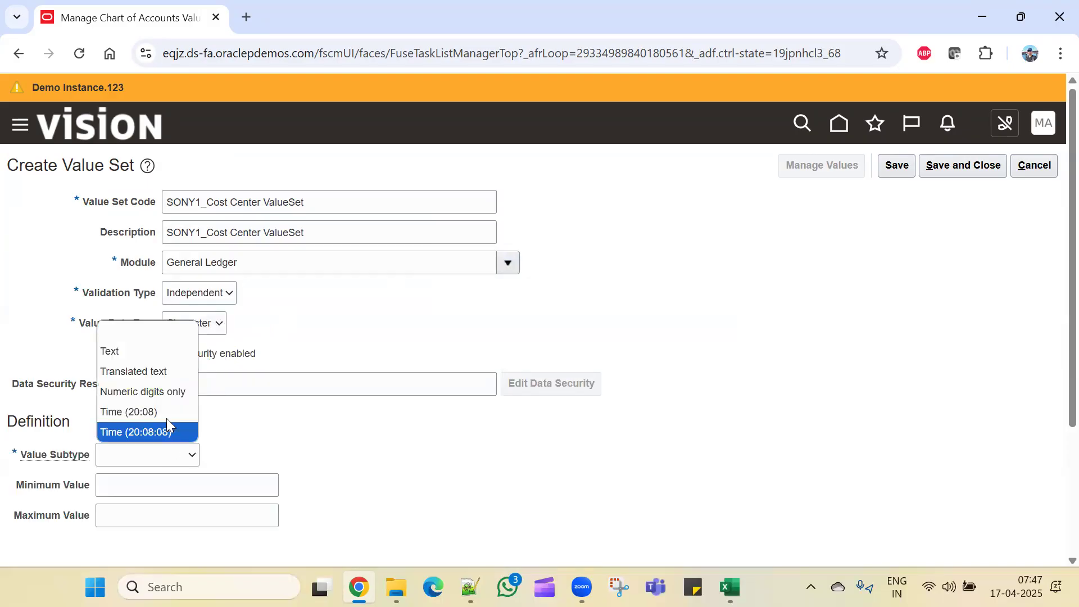
left_click(168, 361)
left_click(152, 491)
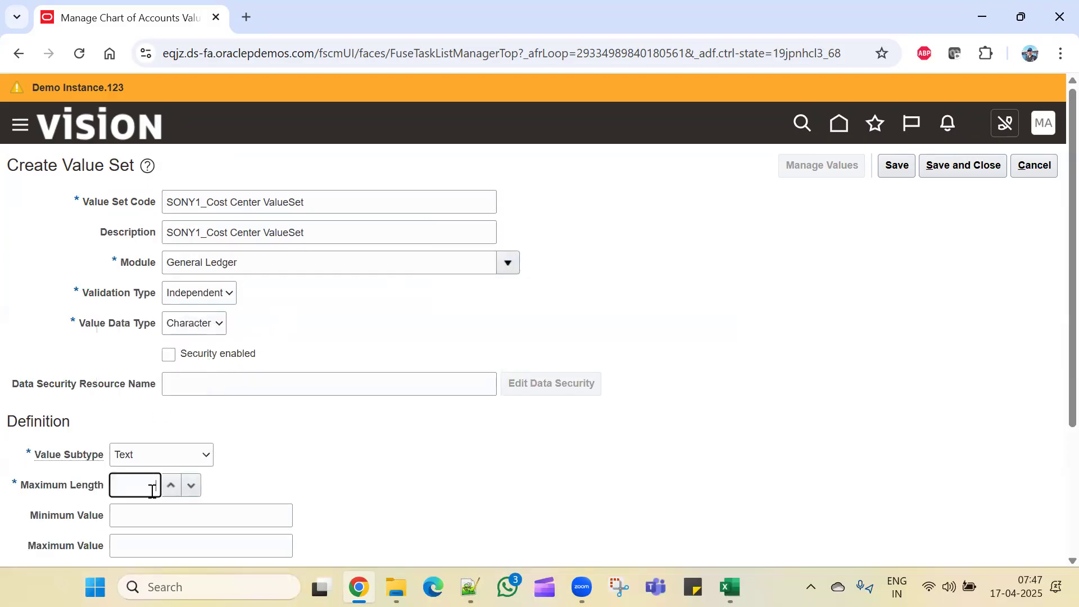
left_click(382, 487)
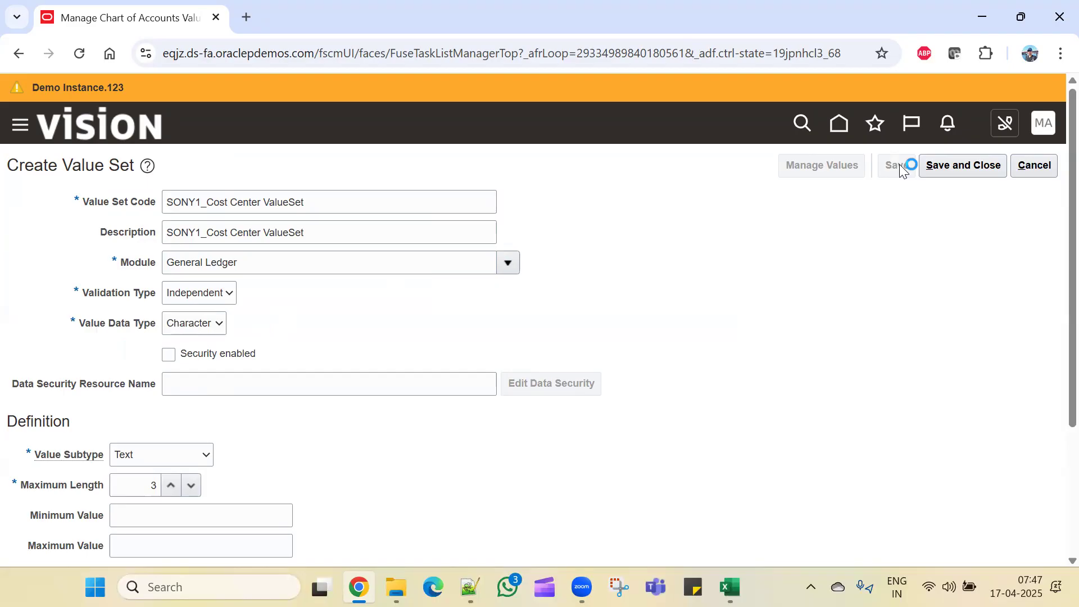
left_click(957, 167)
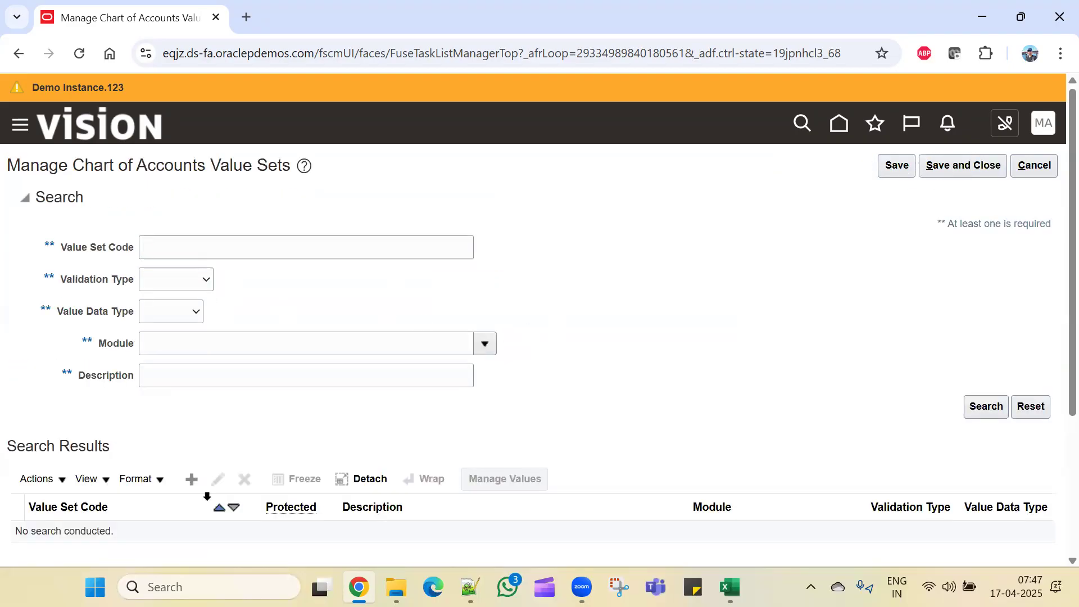
Step: Start a new value set and enter SONY1_Account ValueSet as its code, adapted from the copied Cost Center code
left_click(194, 481)
left_click(207, 205)
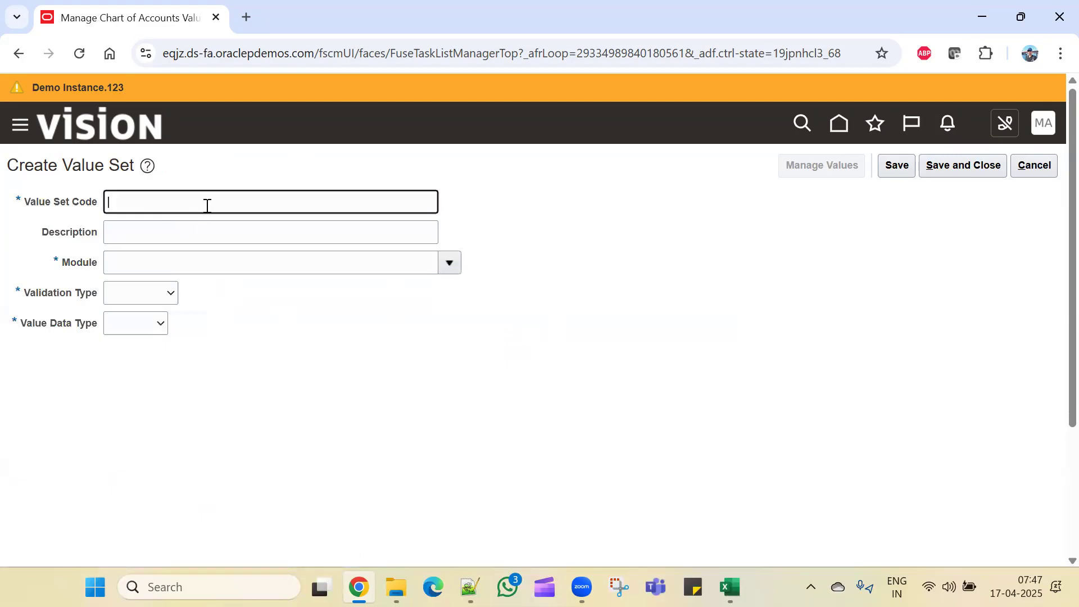
type("SONY1_Cost Center ValueSet")
left_click_drag(203, 202, 150, 204)
type("Account")
Step: Copy the value set code SONY1_Account ValueSet into the description
left_click_drag(272, 212, 53, 210)
key("ctrl+c")
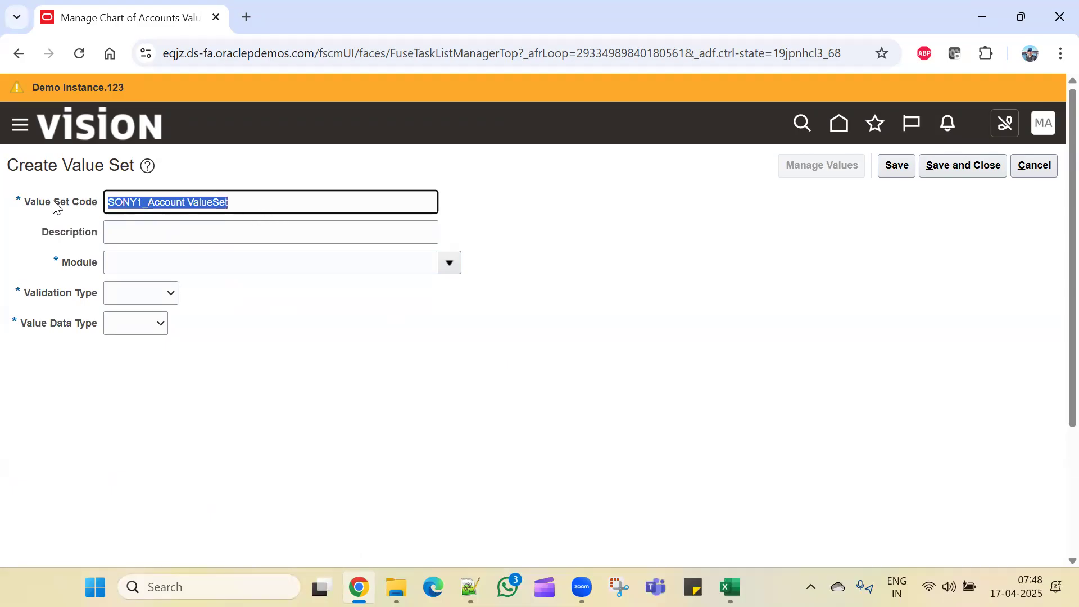
left_click(174, 238)
key("ctrl+v")
Step: Set the Account value set's module to General Ledger, validation type to Independent and value data type to Character
left_click(306, 265)
left_click(451, 262)
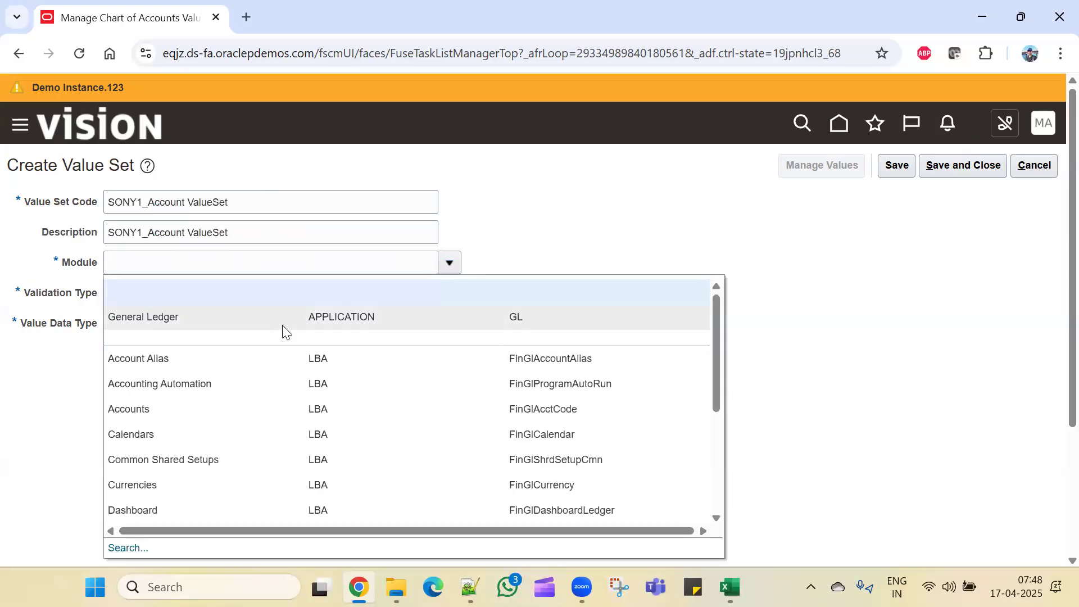
left_click(283, 331)
left_click(166, 294)
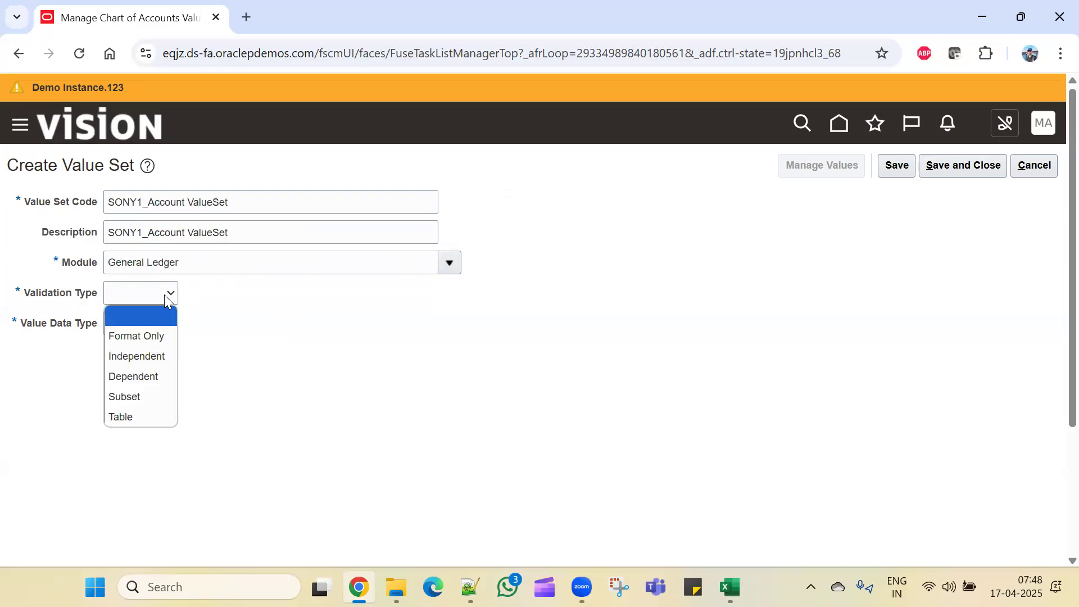
left_click(155, 356)
left_click(207, 324)
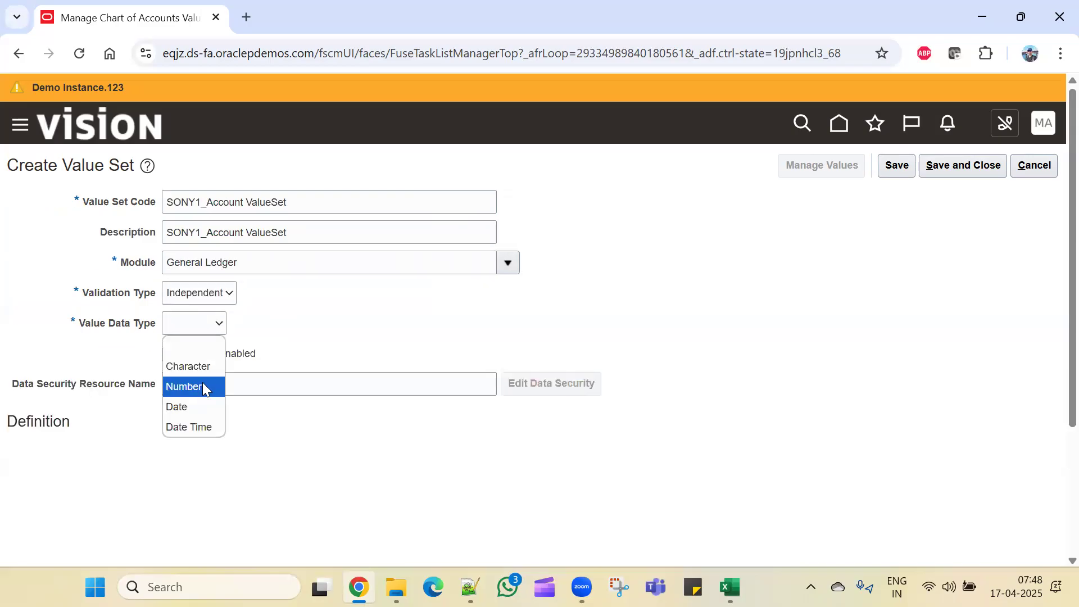
left_click(206, 366)
Step: Define the Account values as Text subtype with a maximum length of 5
scroll(190, 387, "down", 1)
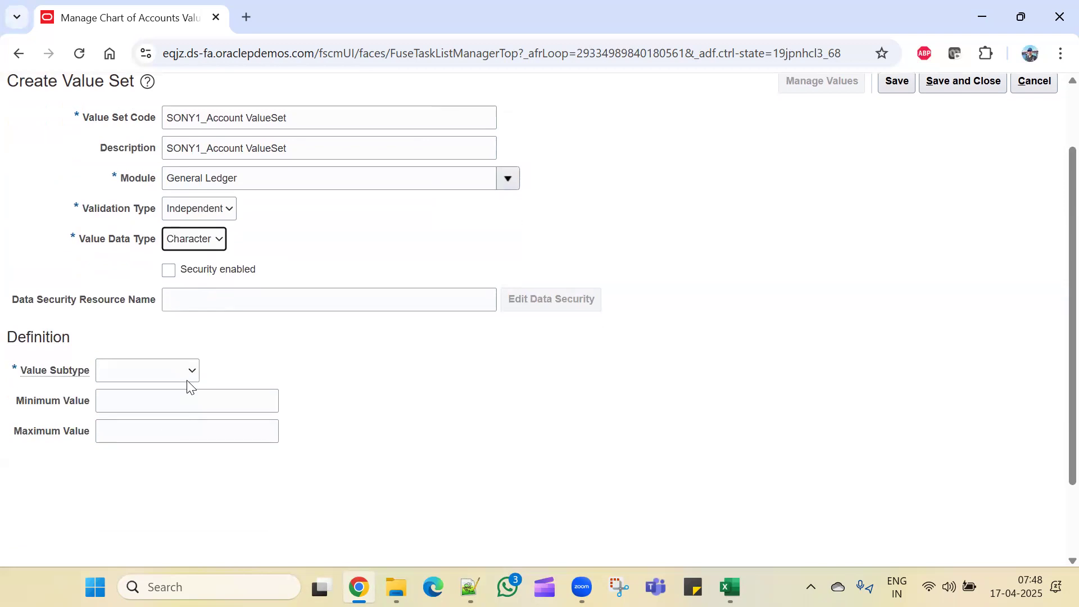
left_click(187, 374)
left_click(156, 416)
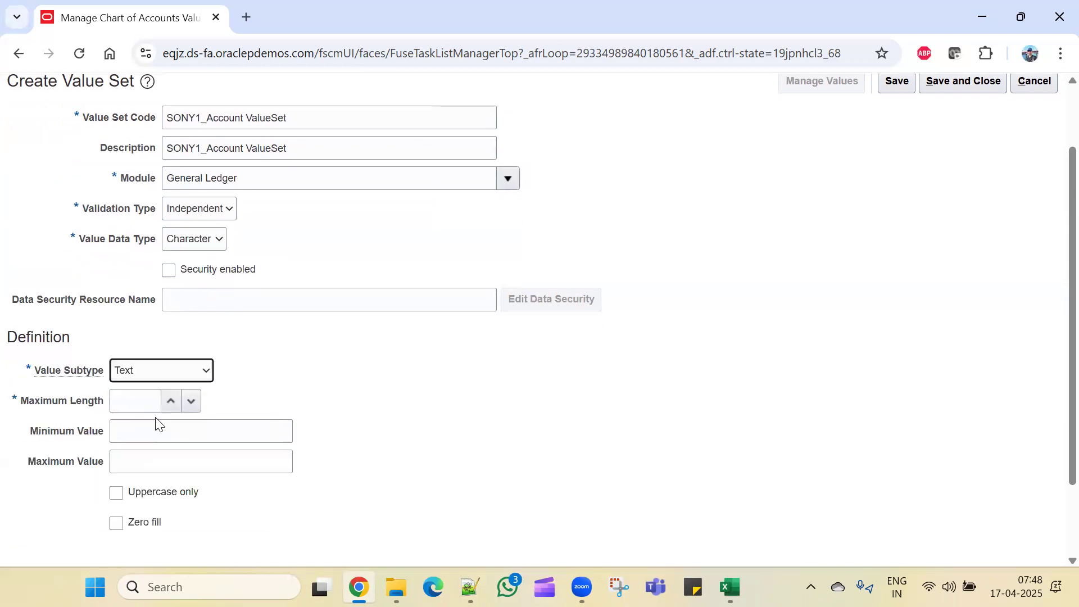
left_click(151, 404)
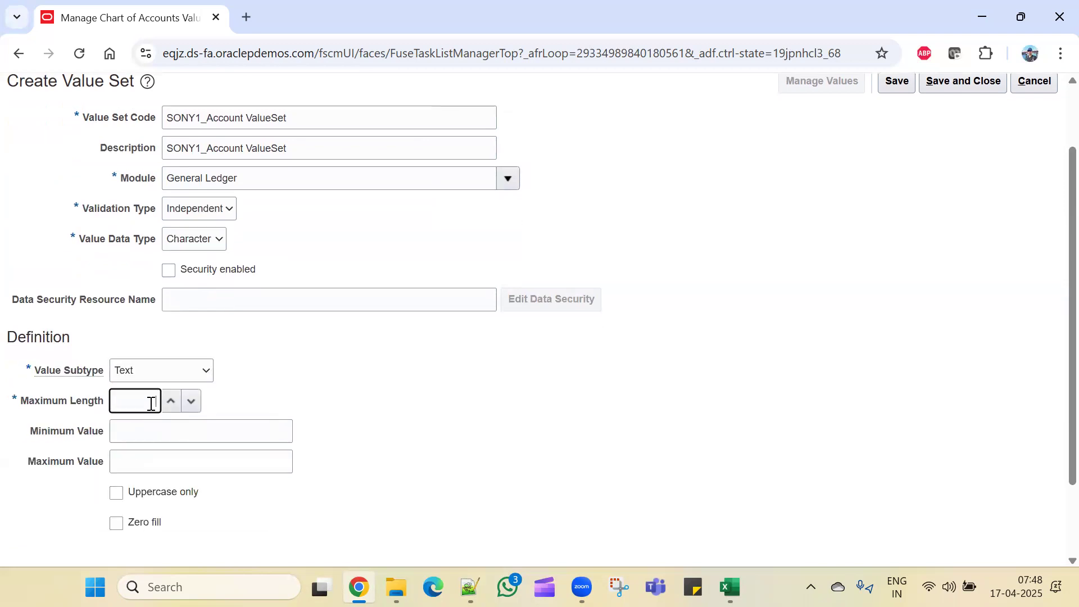
type("5")
left_click(388, 400)
scroll(401, 473, "down", 2)
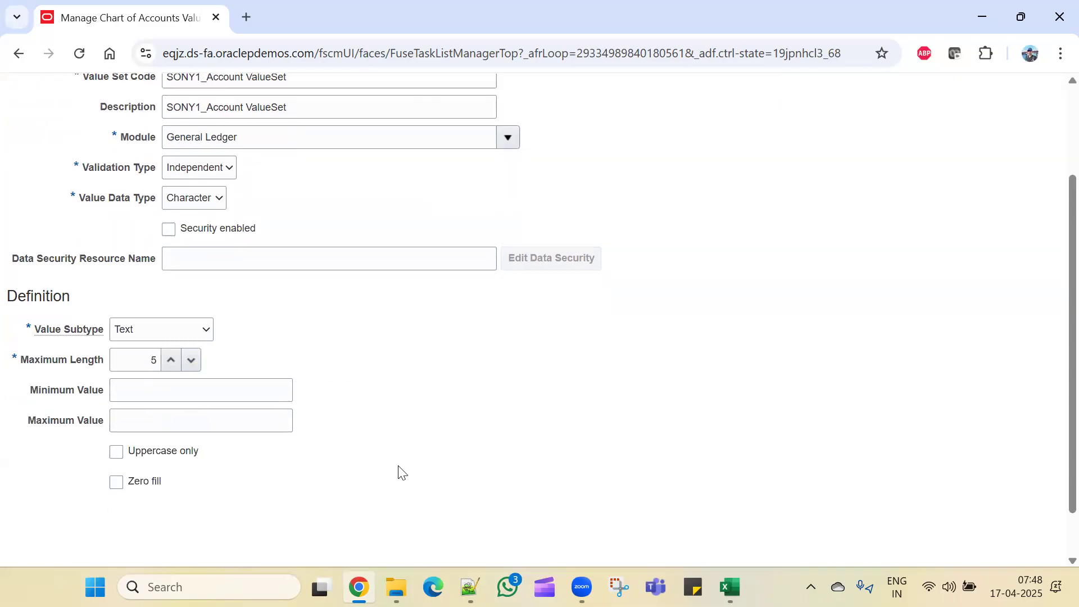
Step: Switch to the Excel workbook to check the Accounts length under Value Sets in the PL sheet
key("alt+Tab")
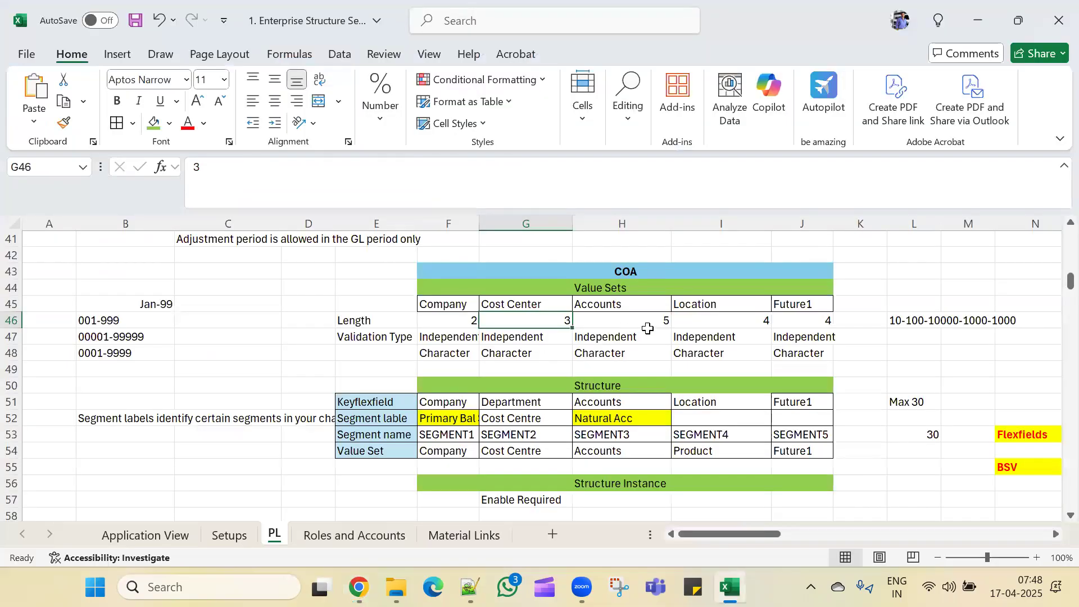
Step: Check the Accounts length in the worksheet's Value Sets table, then switch to the browser and save and close SONY1_Account ValueSet
left_click(640, 326)
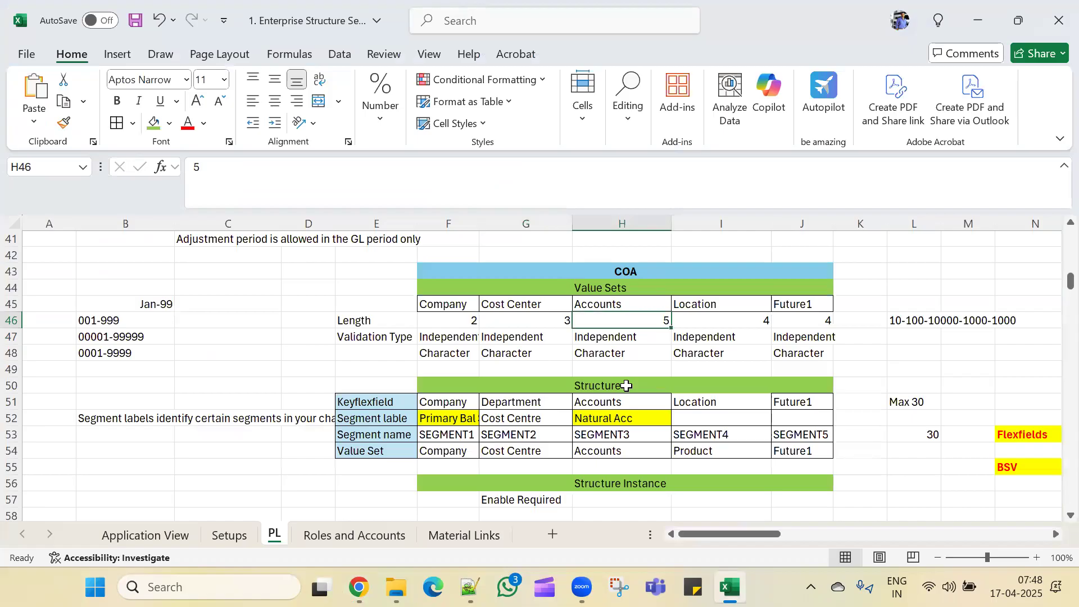
key("alt+Tab")
scroll(450, 382, "up", 3)
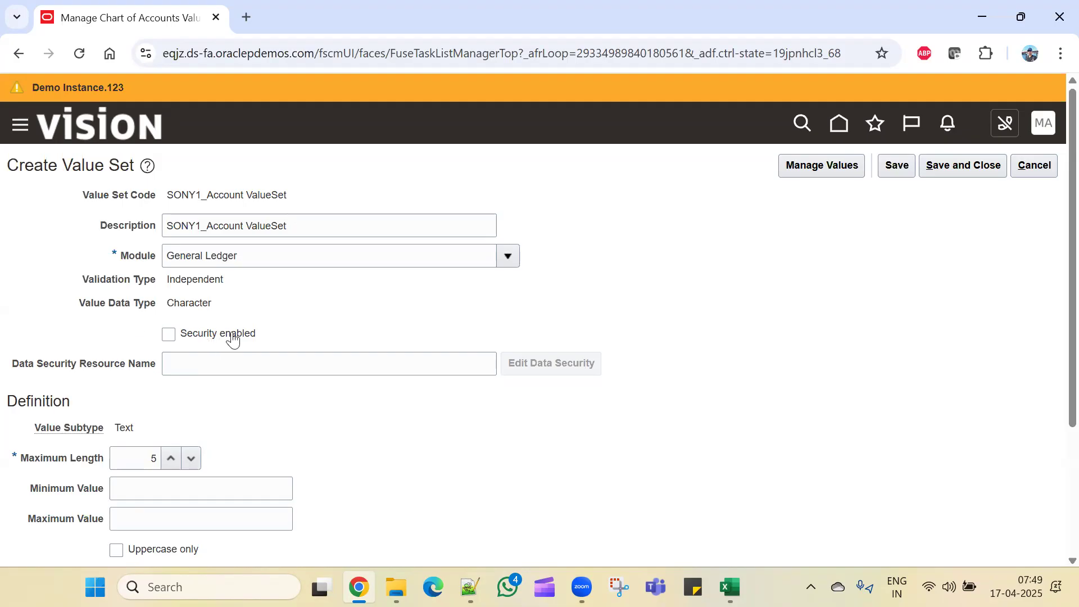
left_click(941, 166)
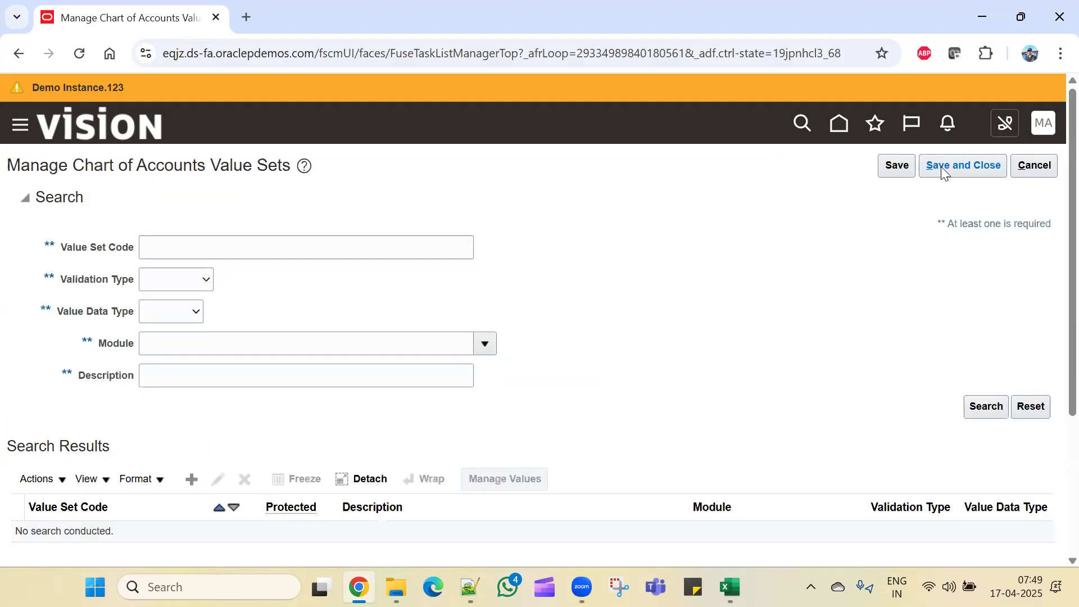
Step: Switch to the Excel workbook and change the Location heading in the Value Sets table to Product
key("alt+Tab")
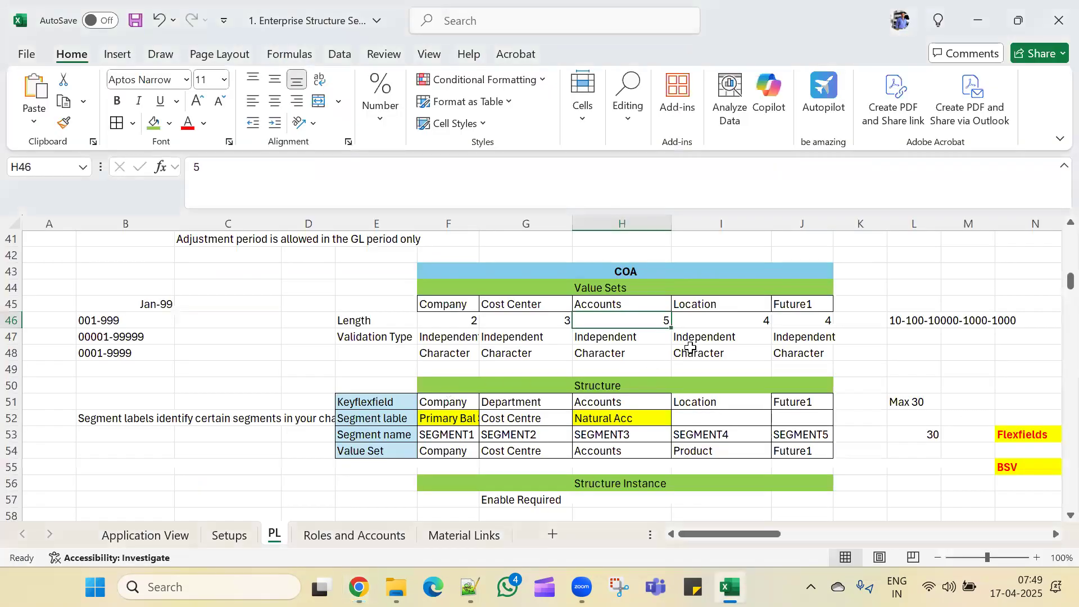
left_click(721, 322)
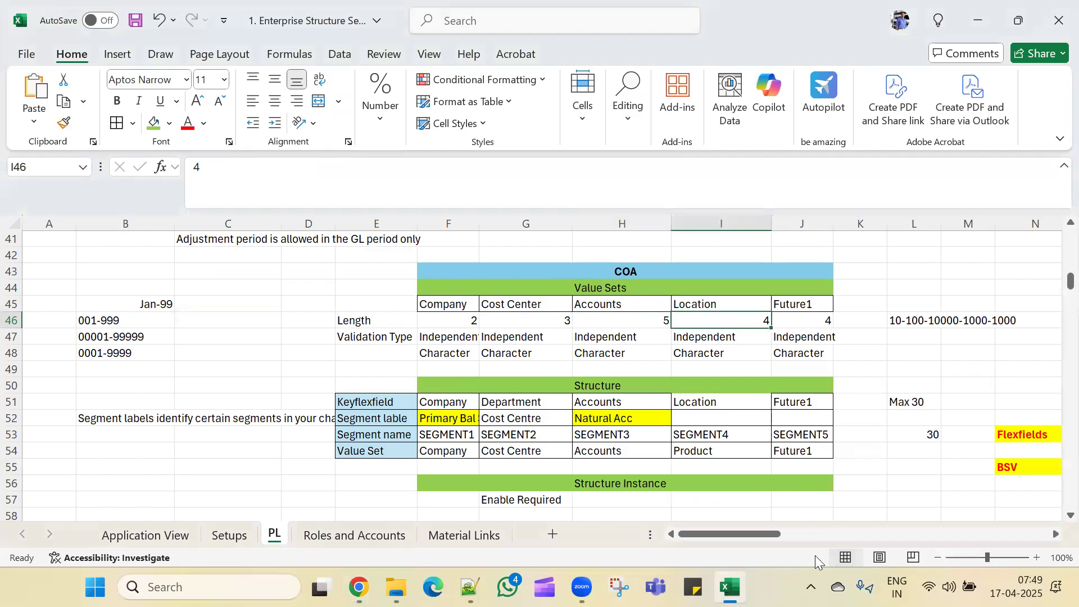
left_click_drag(763, 534, 817, 534)
left_click(231, 307)
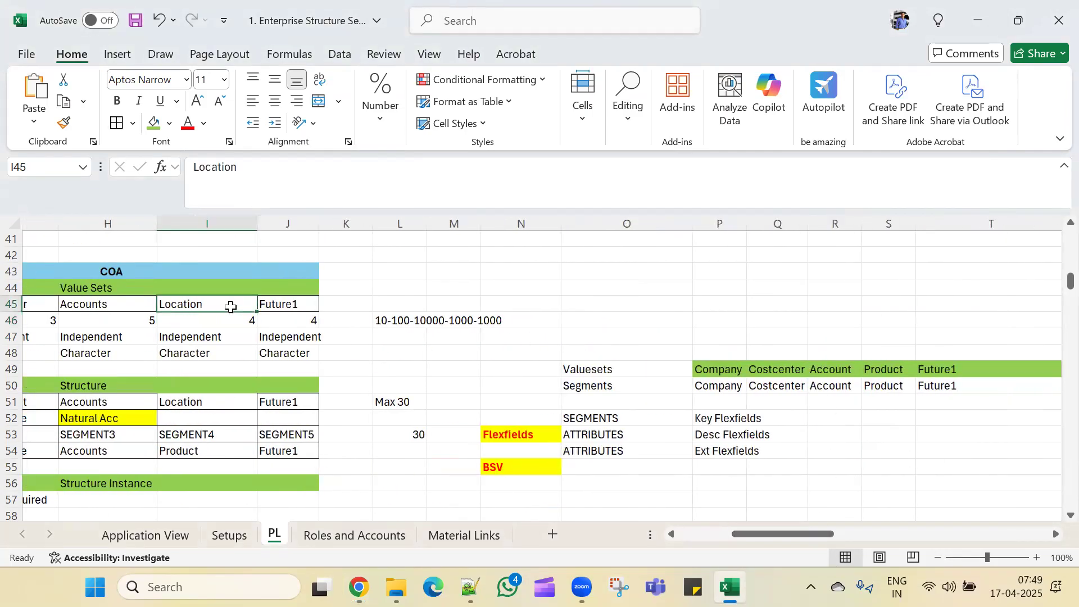
type("Product")
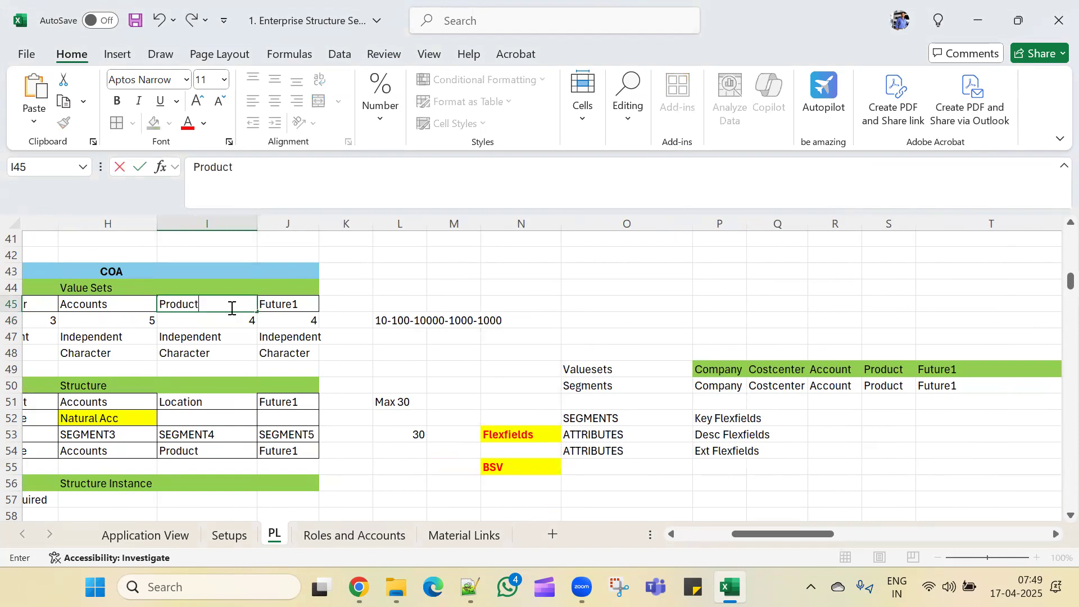
key("Return")
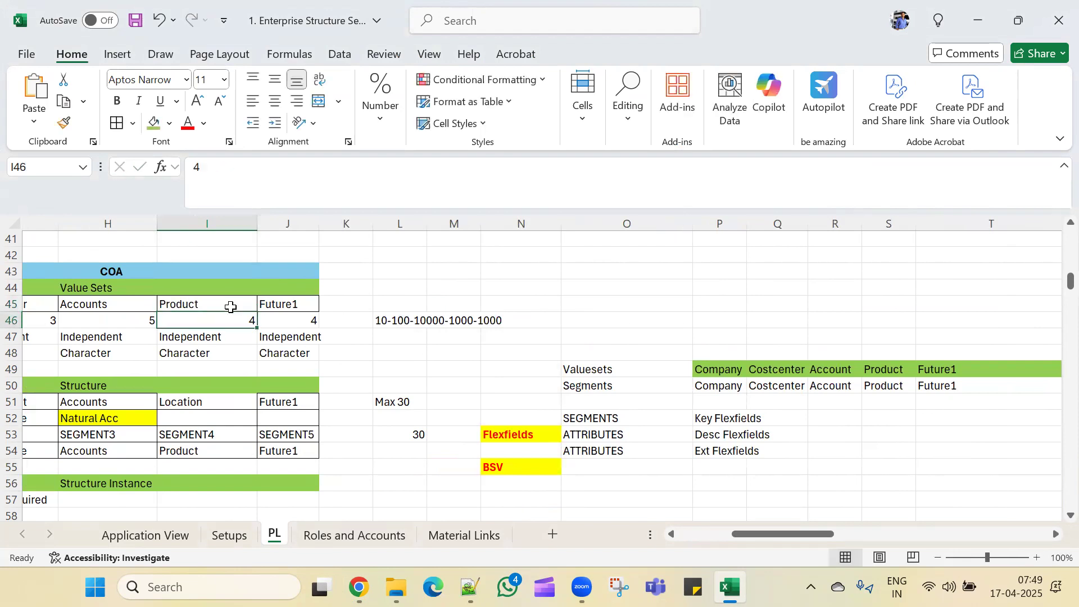
Step: Switch to the browser and start a new value set with SONY1_Product ValueSet as its code and description
key("alt+Tab")
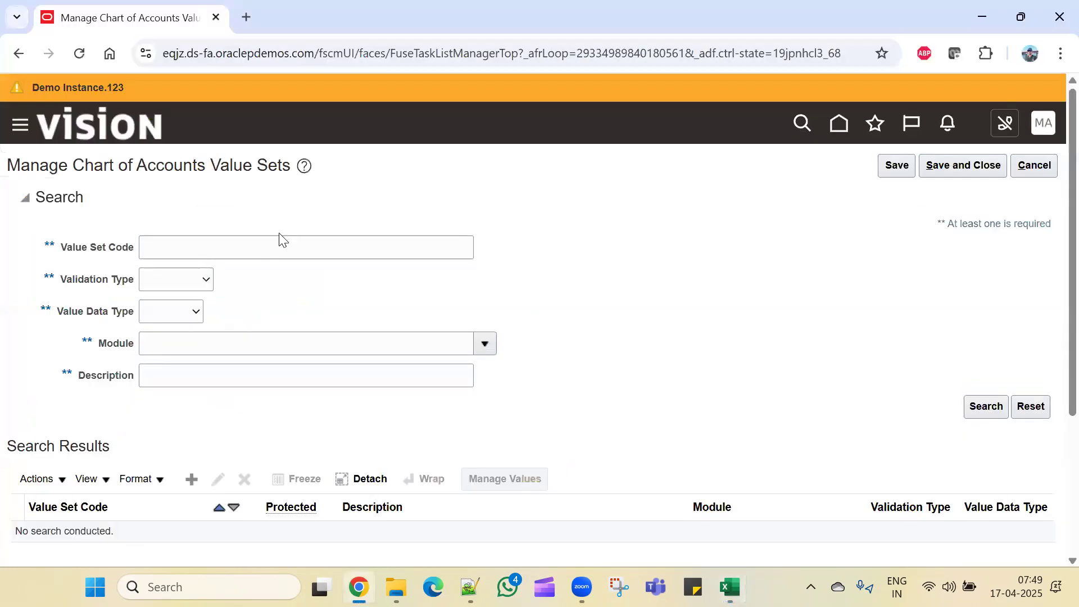
left_click(191, 478)
left_click(181, 202)
type("SONY1_Account ValueSet")
left_click_drag(185, 202, 152, 204)
type("Product")
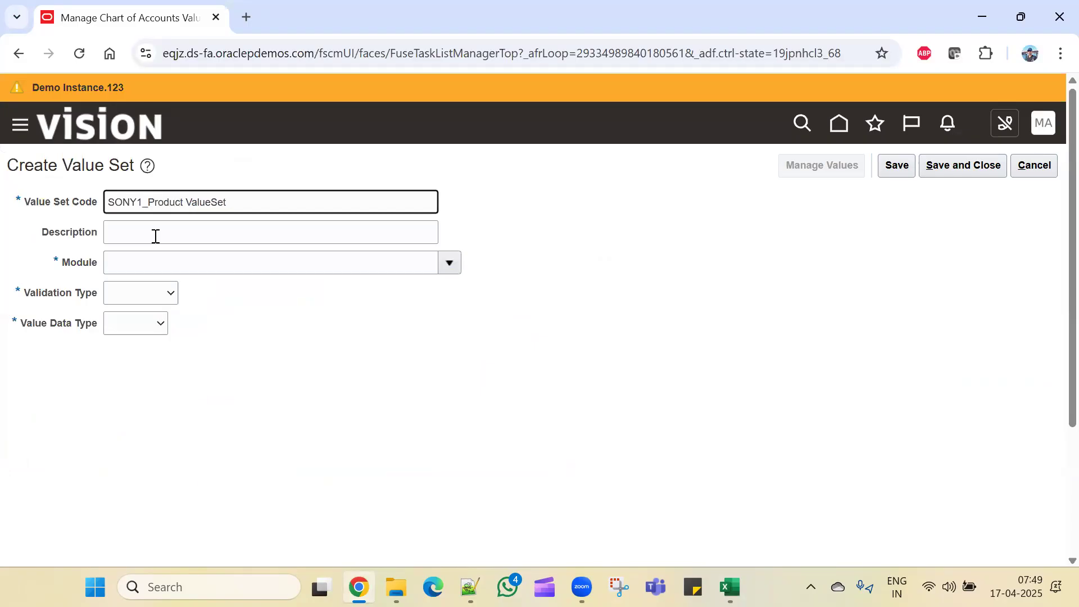
left_click_drag(332, 196, 33, 194)
key("ctrl+c")
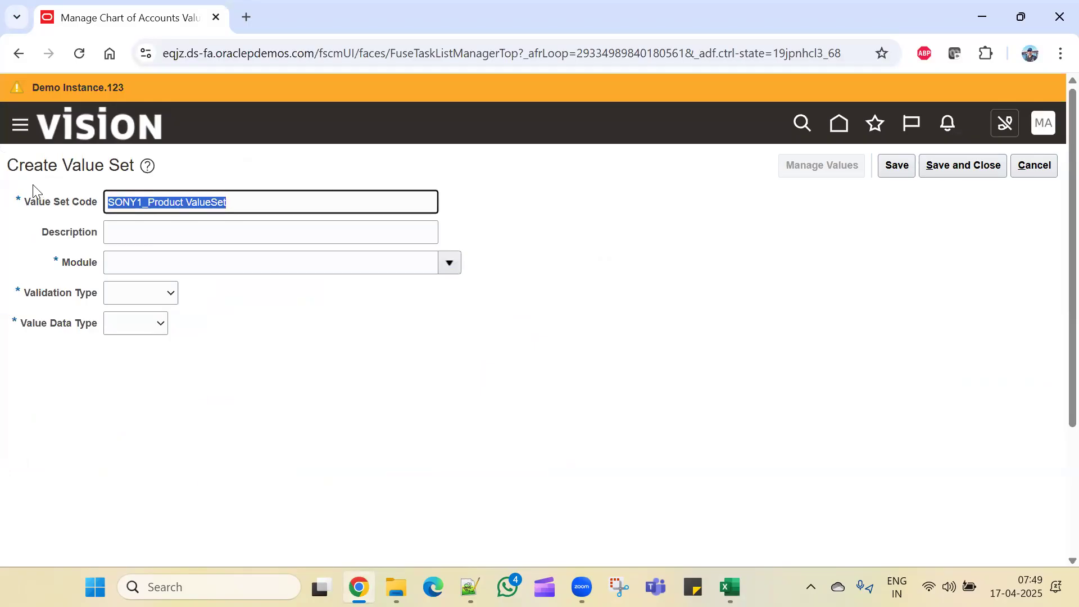
left_click(185, 242)
key("ctrl+v")
Step: Set the Product value set's module to General Ledger, validation type to Independent and value data type to Character
left_click(236, 266)
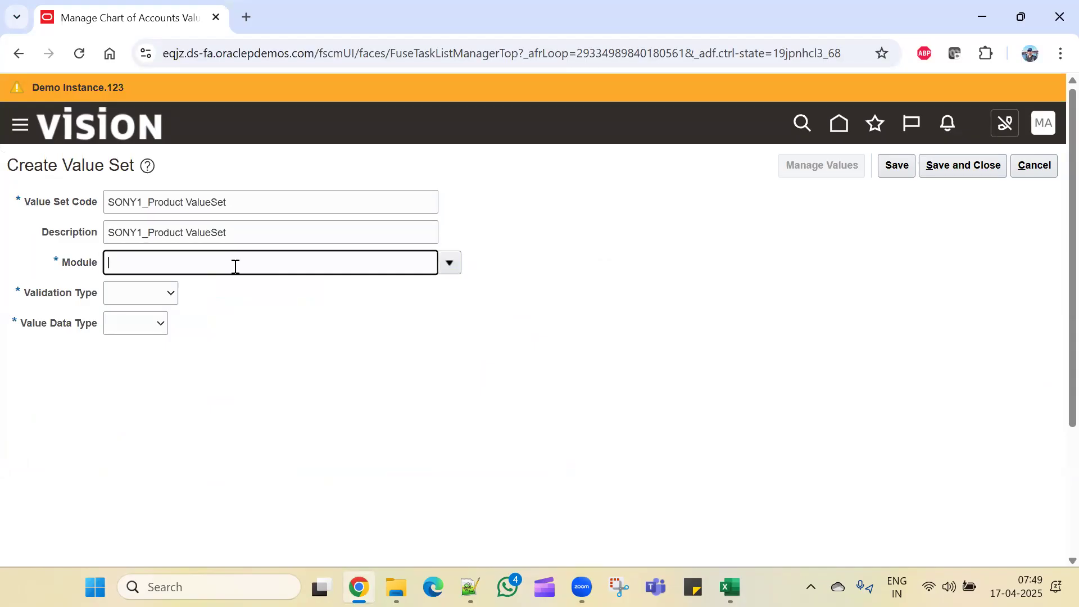
left_click(449, 262)
left_click(261, 316)
left_click(147, 294)
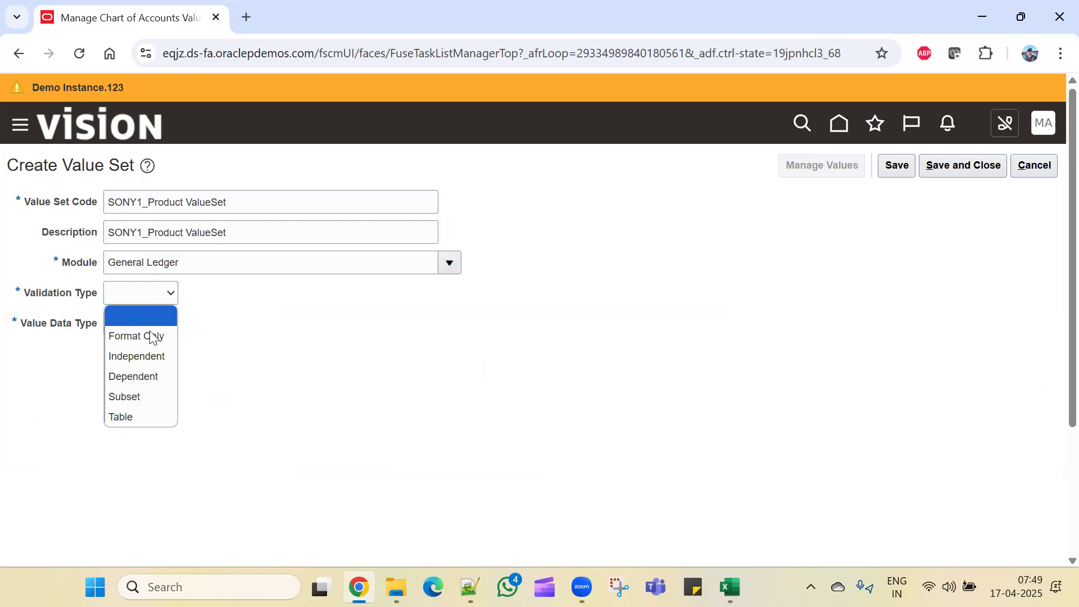
left_click(149, 356)
left_click(193, 329)
left_click(192, 365)
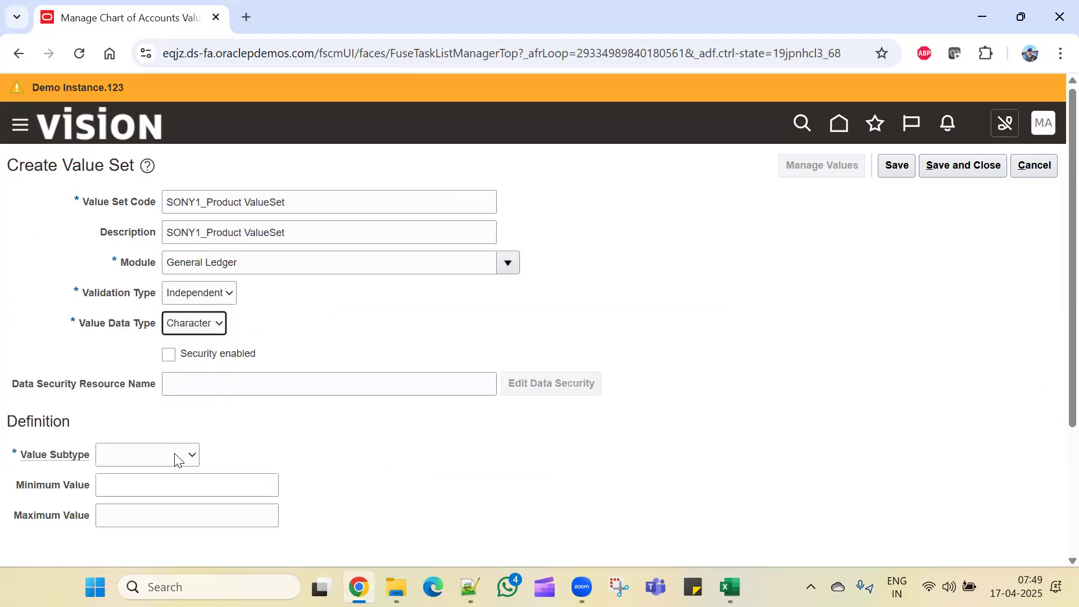
Step: Give the Product value set the Text subtype and a maximum length of 4, then save and close it
left_click(177, 456)
left_click(135, 352)
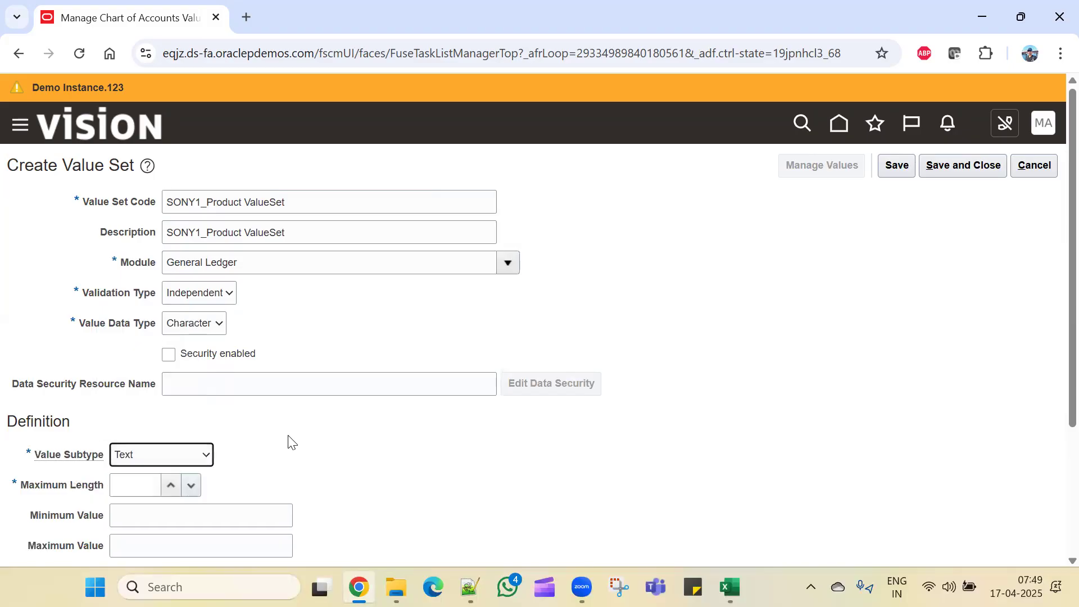
scroll(288, 442, "down", 3)
left_click(151, 320)
type("4")
left_click(426, 320)
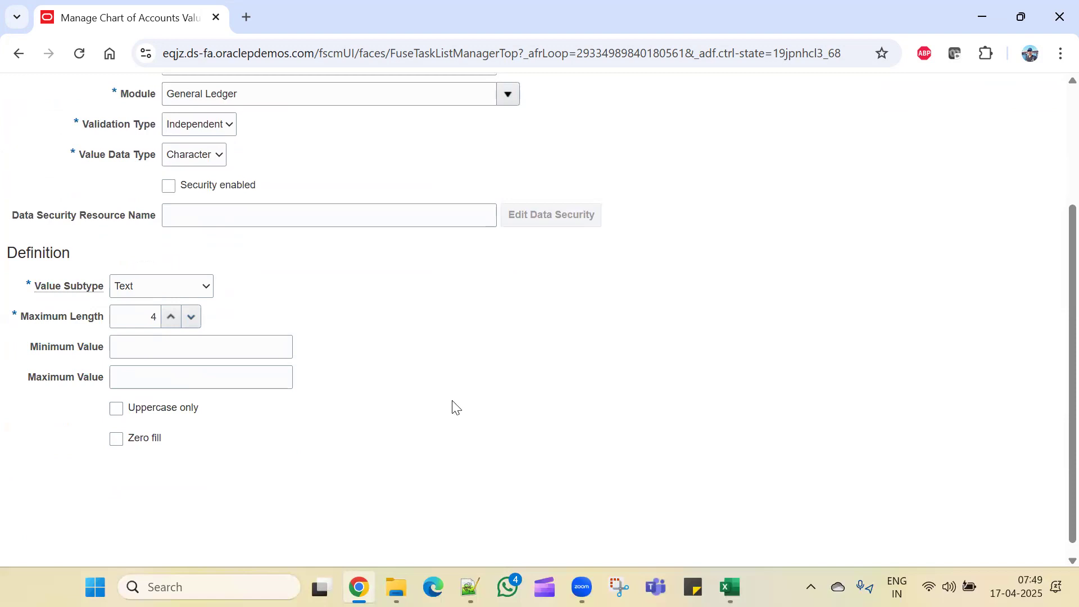
scroll(473, 447, "up", 3)
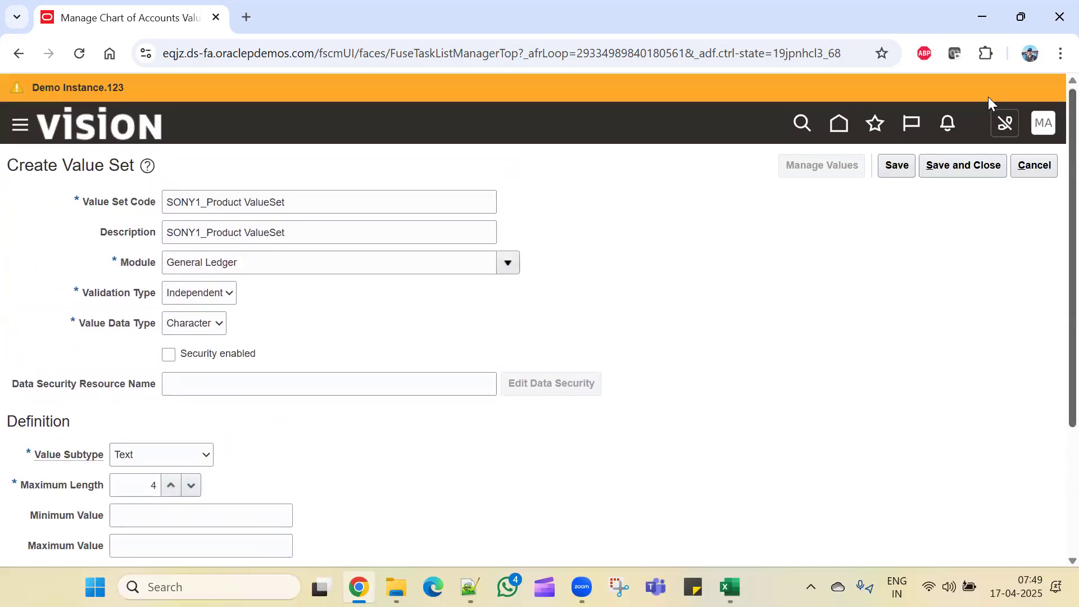
left_click(899, 168)
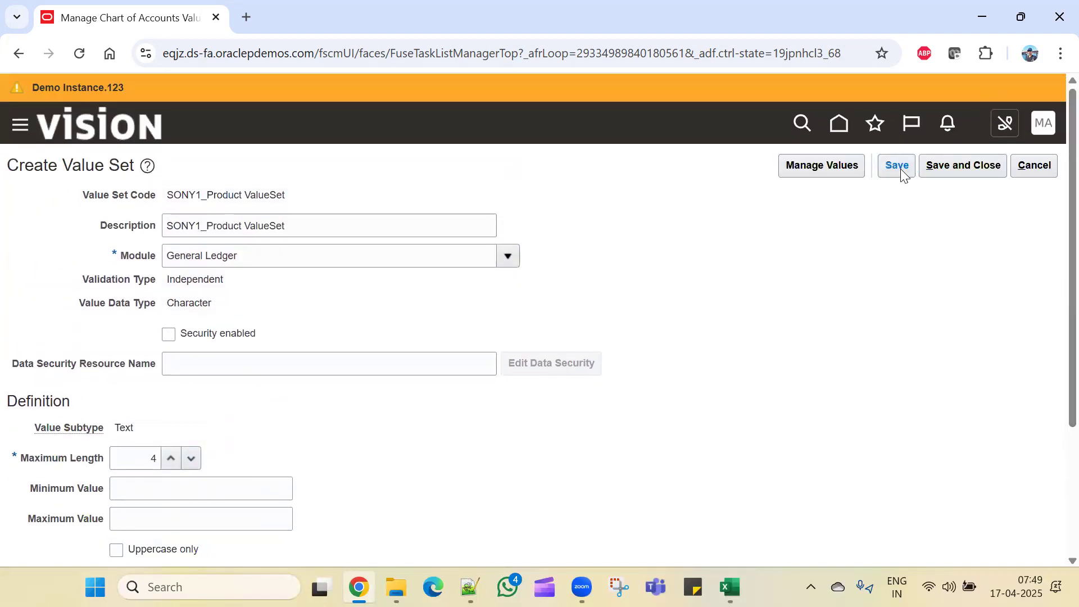
left_click(953, 168)
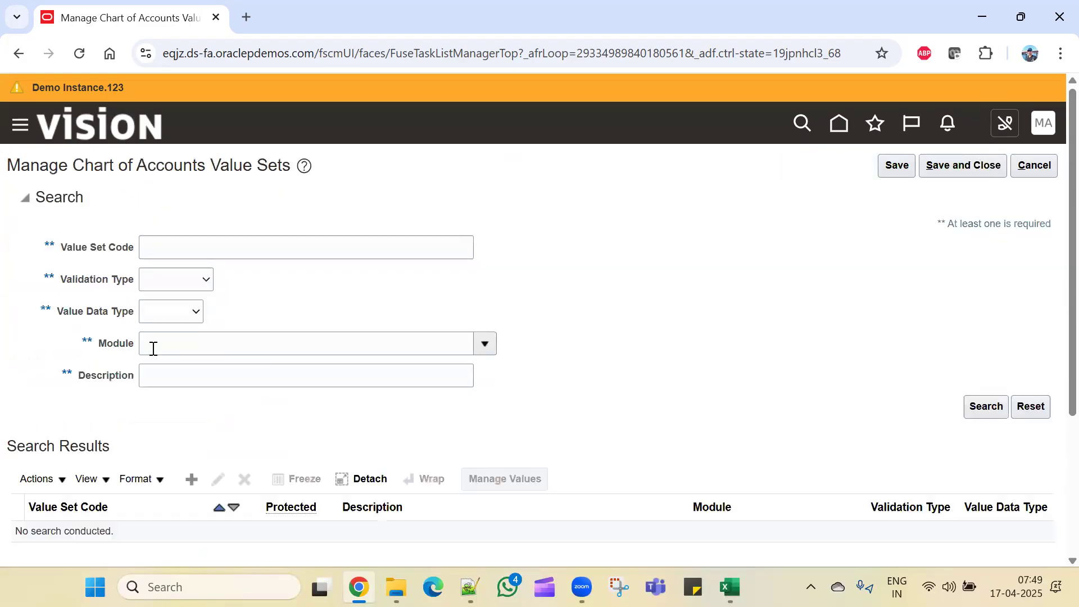
Step: Start another value set with SONY1_Future1 ValueSet as its code and description
left_click(192, 481)
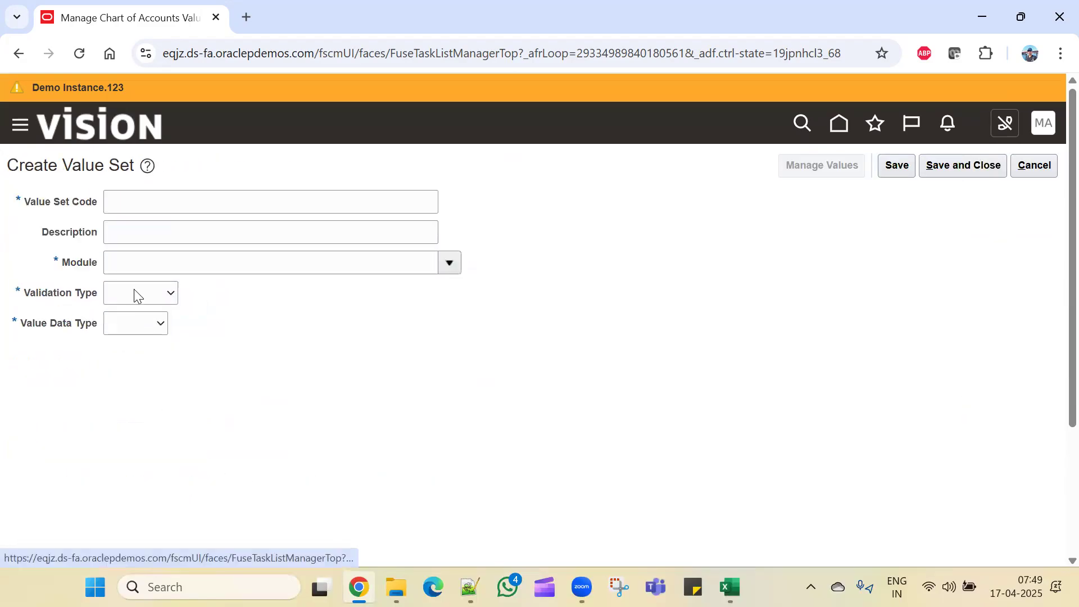
left_click(153, 204)
type("SONY1_ProductValueSet")
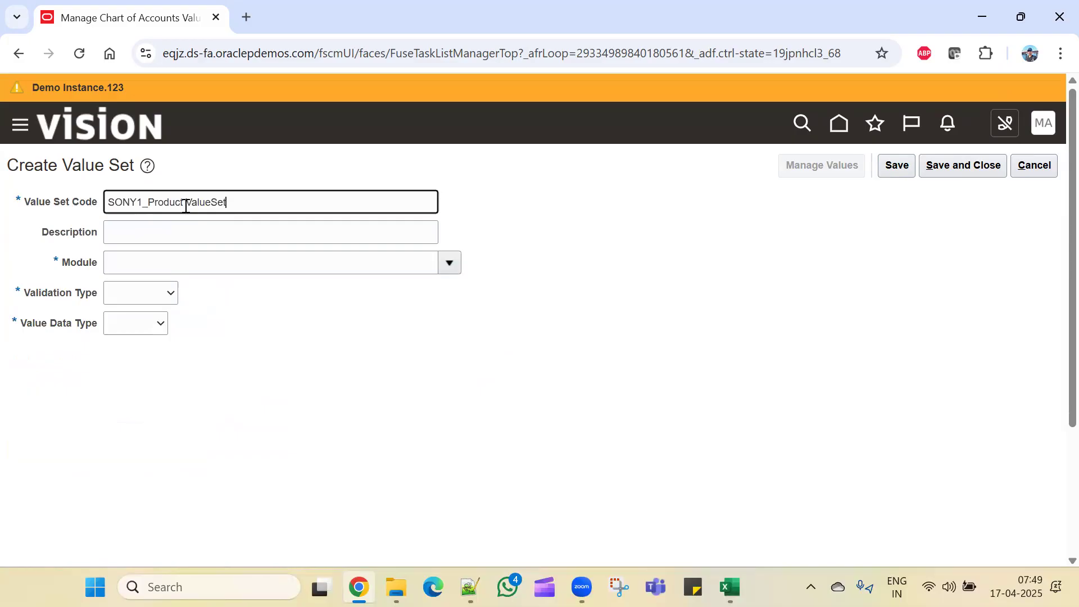
mouse_move(186, 203)
left_mouse_down()
mouse_move(146, 201)
mouse_move(183, 205)
left_mouse_up()
type("Future1")
key("ctrl+a")
key("ctrl+c")
left_click(186, 234)
key("ctrl+v")
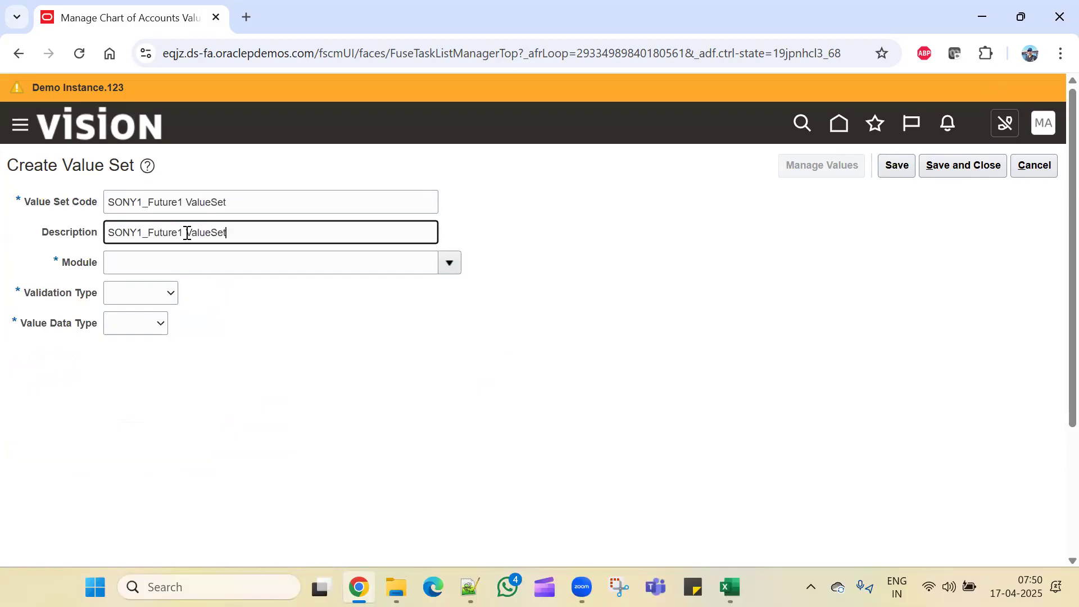
Step: Assign the General Ledger module, Independent validation type and Character data type to the Future1 value set
left_click(204, 270)
left_click(449, 264)
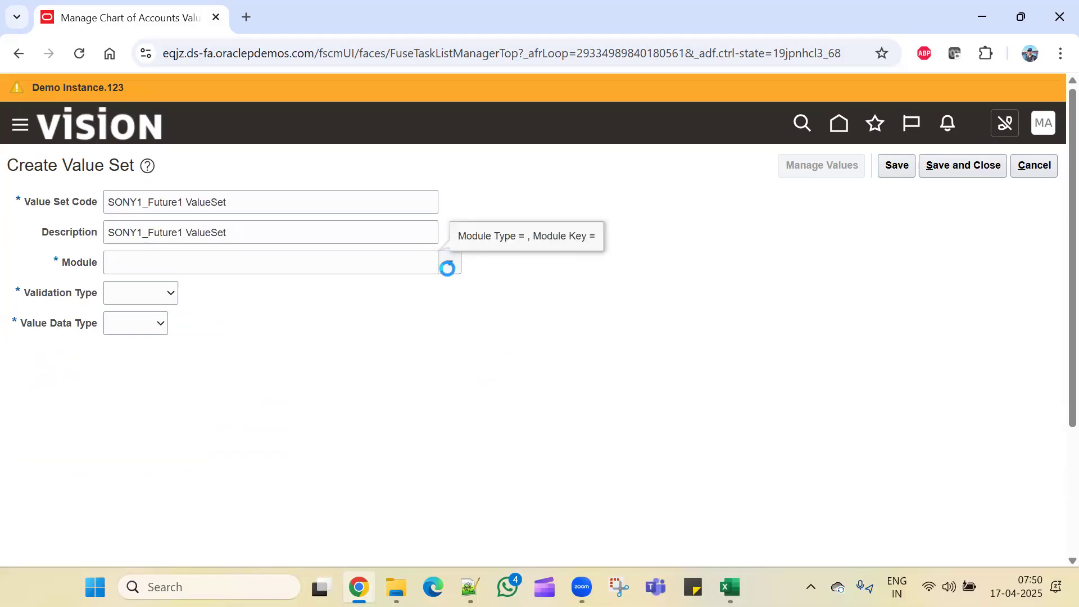
left_click(342, 317)
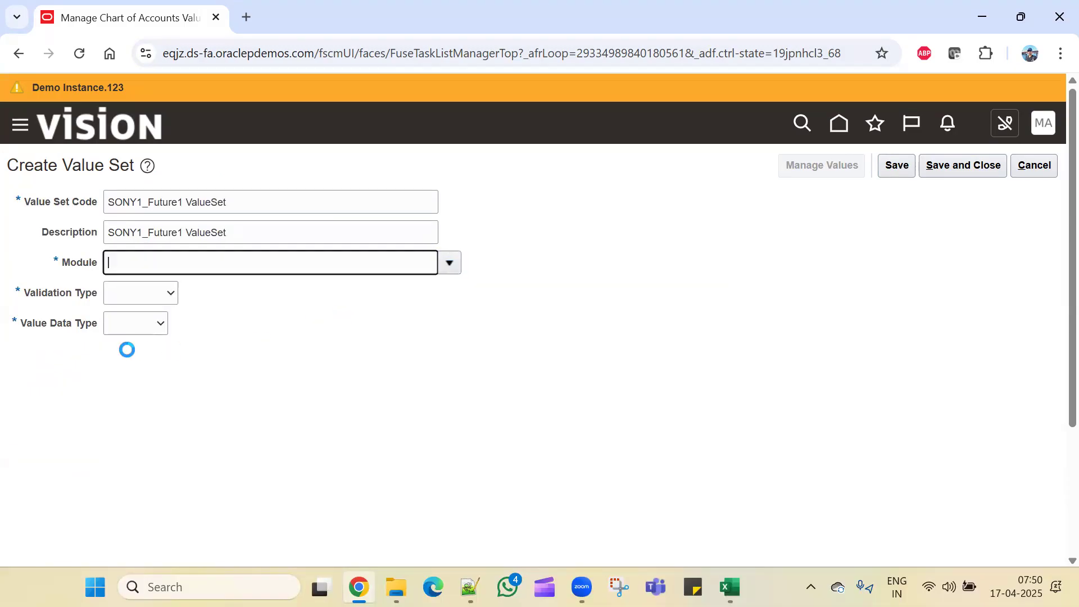
left_click(169, 293)
left_click(155, 360)
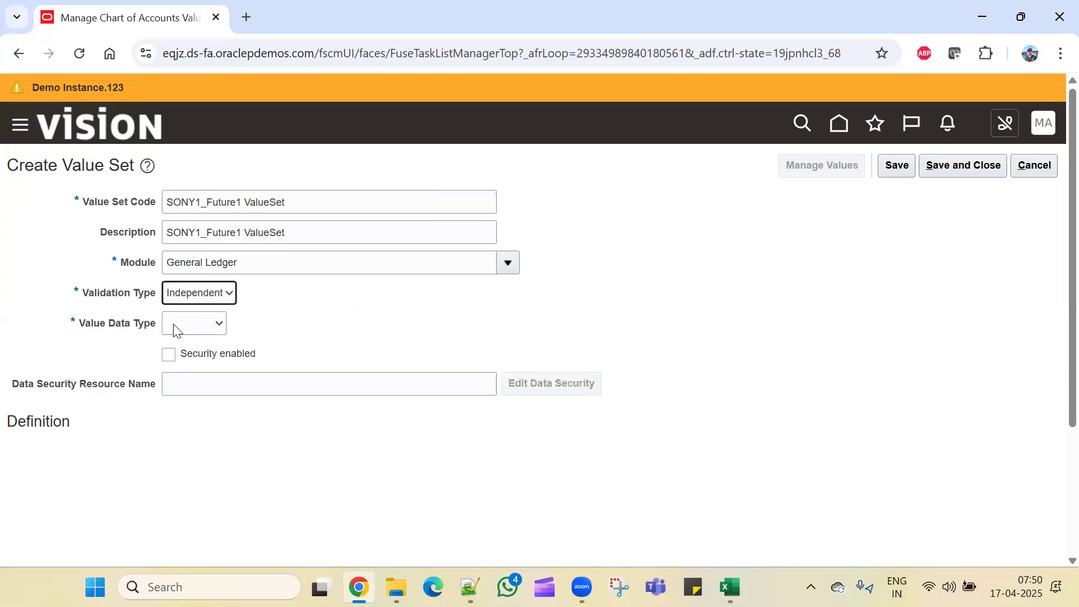
left_click(203, 325)
left_click(201, 368)
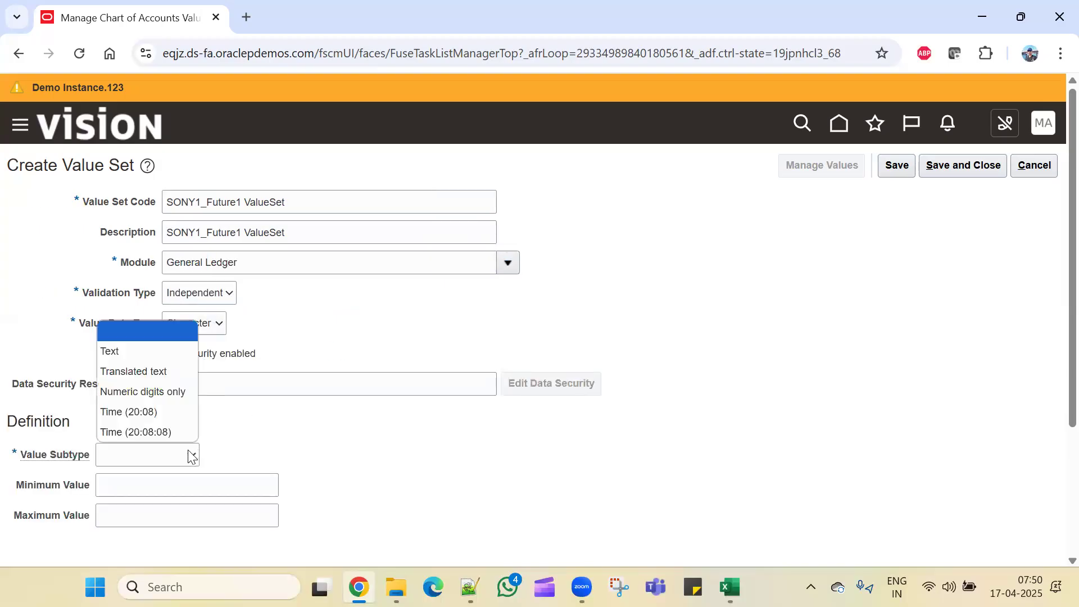
Step: Define the Future1 value set with subtype Text and maximum length 4, then save and close it
left_click(166, 352)
left_click(154, 477)
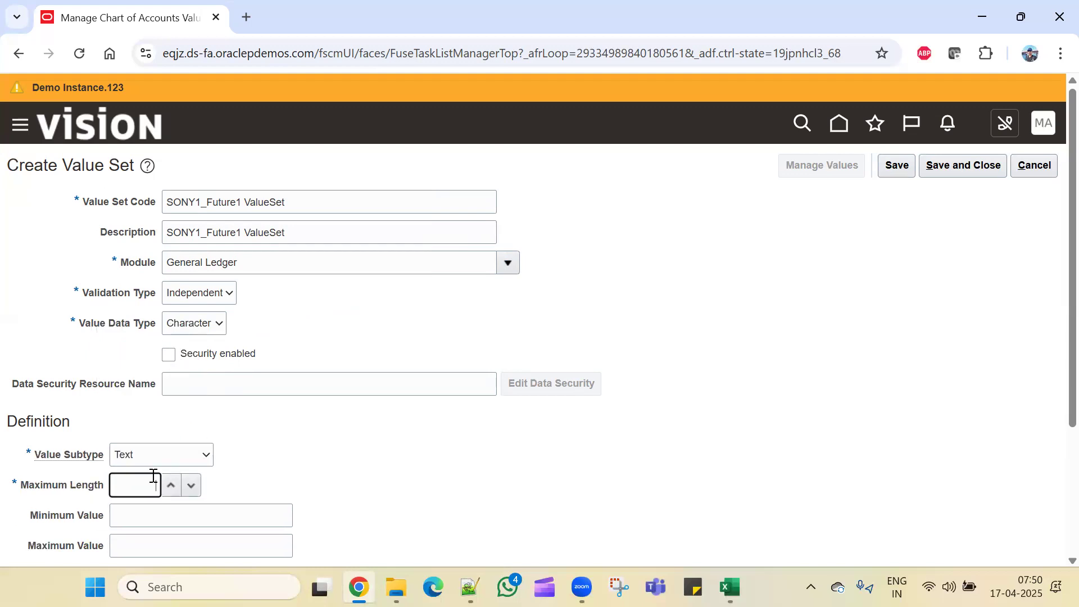
left_click(368, 482)
scroll(461, 514, "down", 3)
scroll(597, 415, "up", 3)
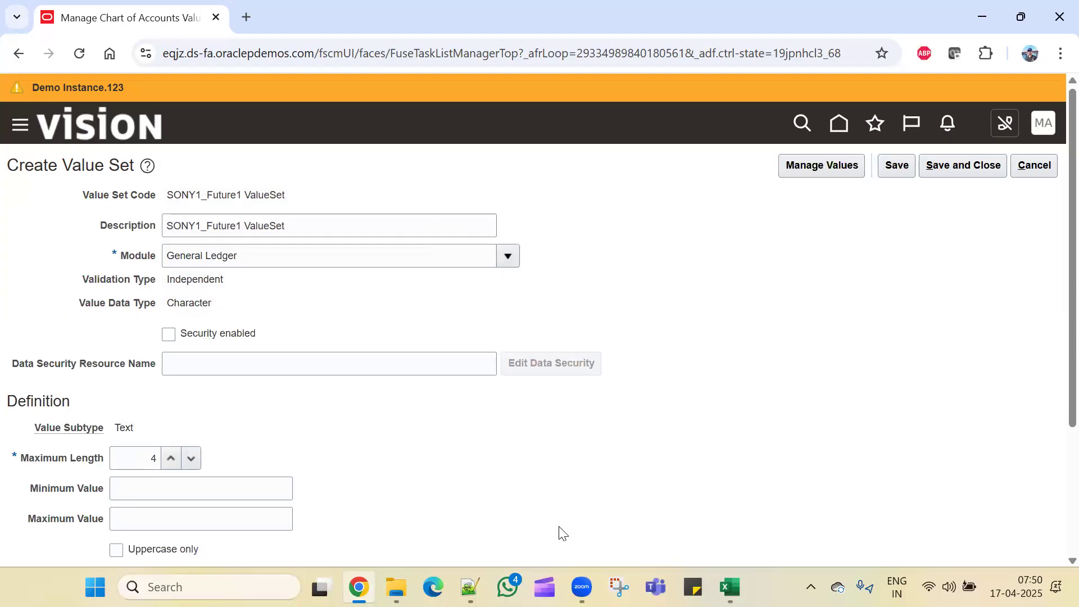
left_click(988, 167)
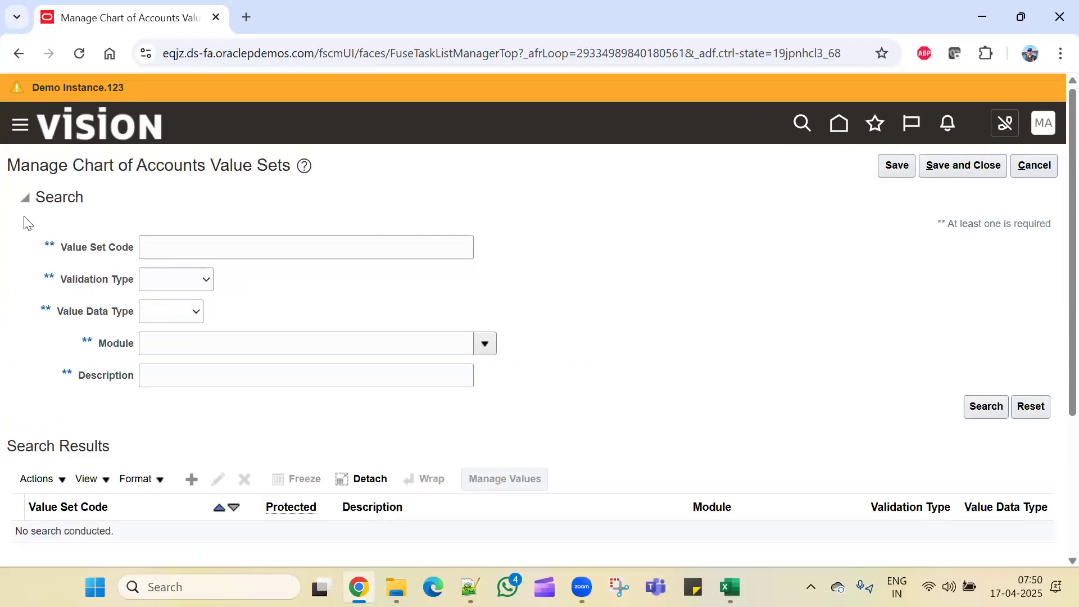
Step: Search the chart of accounts value sets by the value set code SONY1 and review the results
left_click(277, 244)
type("SONY1")
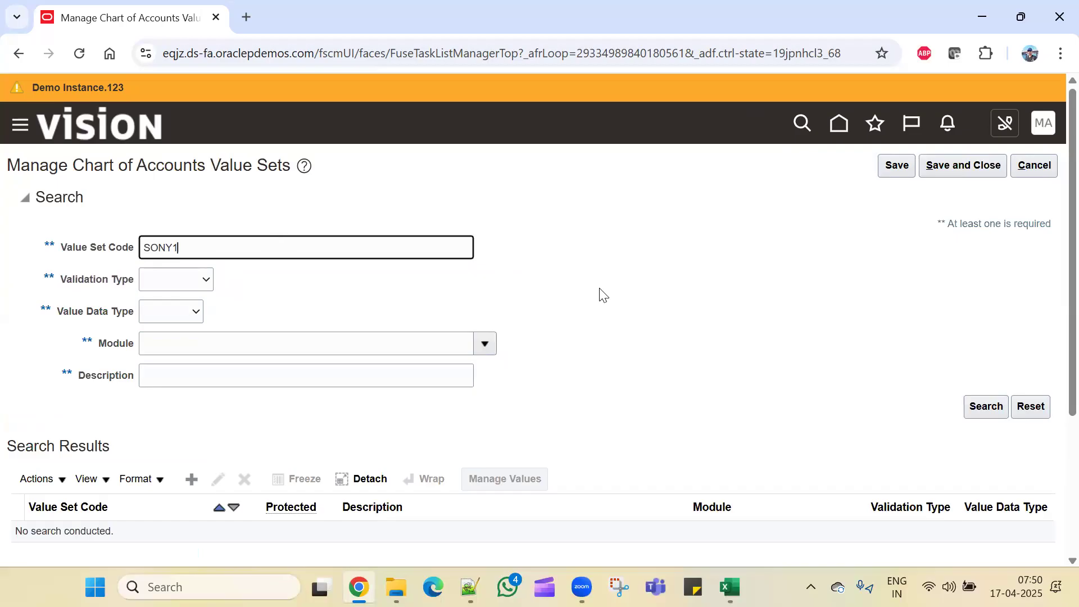
scroll(669, 312, "down", 1)
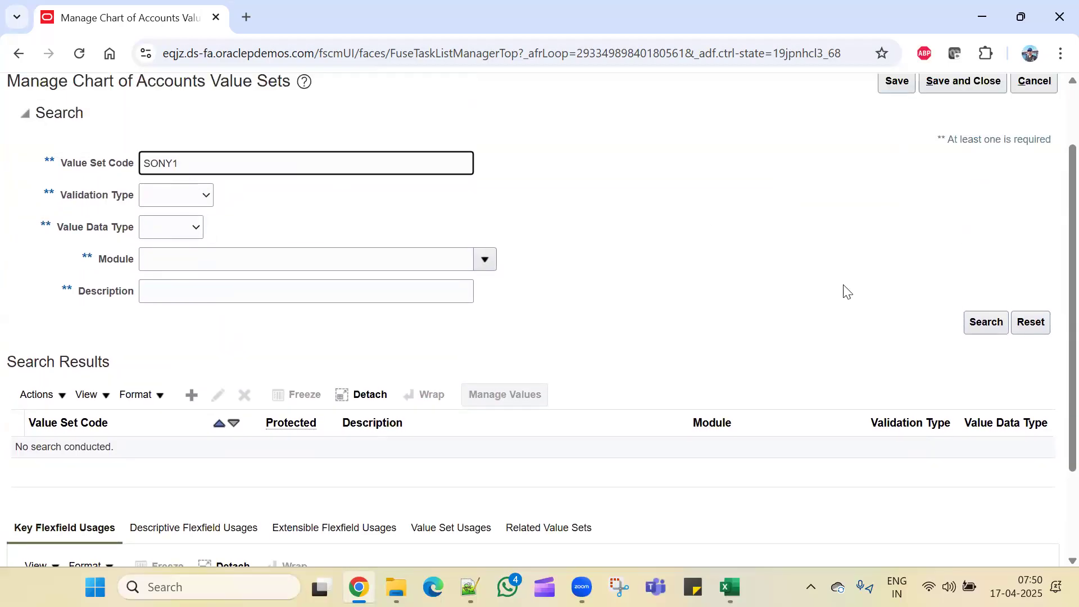
left_click(997, 322)
scroll(820, 282, "down", 2)
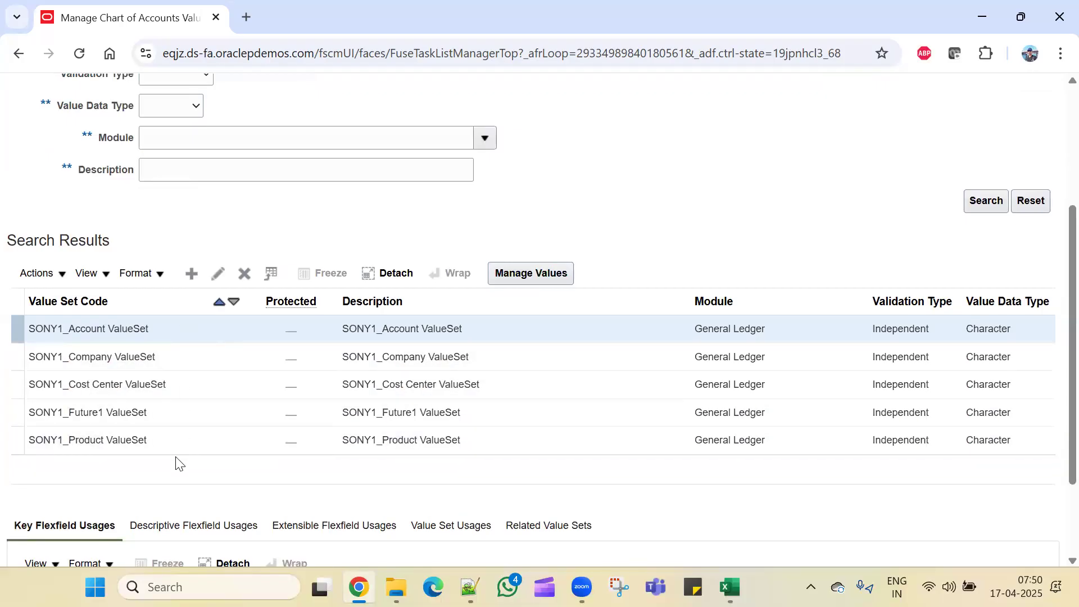
Step: Shorten the value set code criterion to SONY and run the search again
scroll(178, 464, "up", 3)
left_click(206, 201)
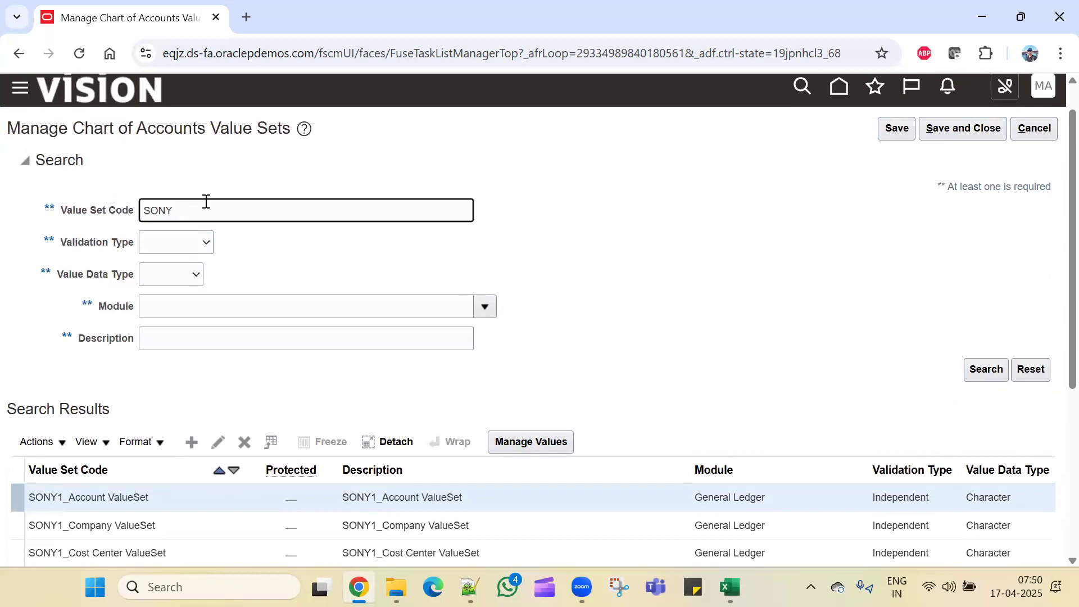
scroll(227, 409, "down", 3)
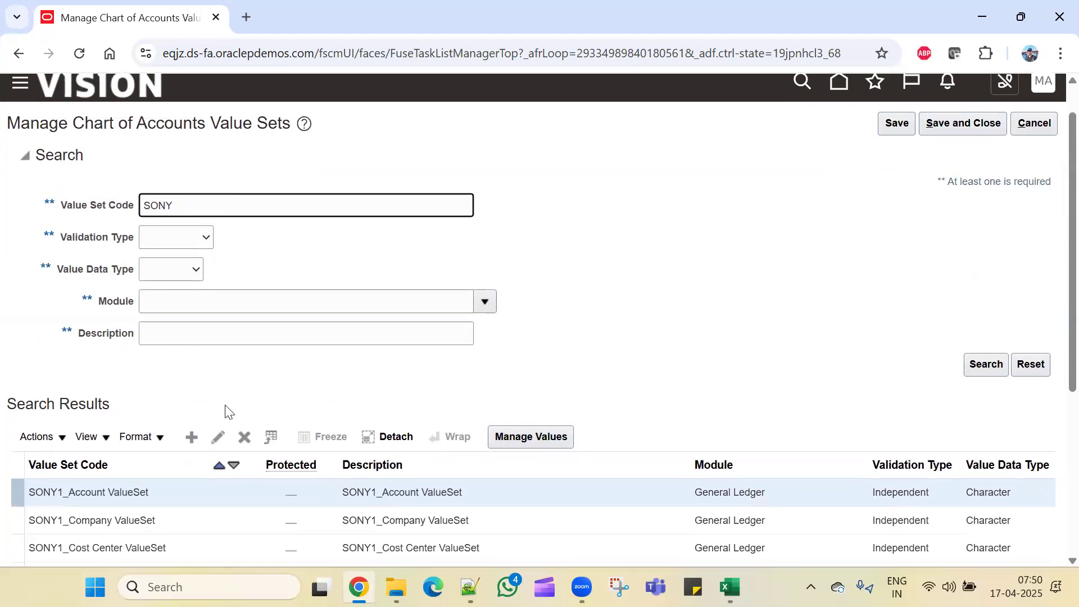
left_click(998, 203)
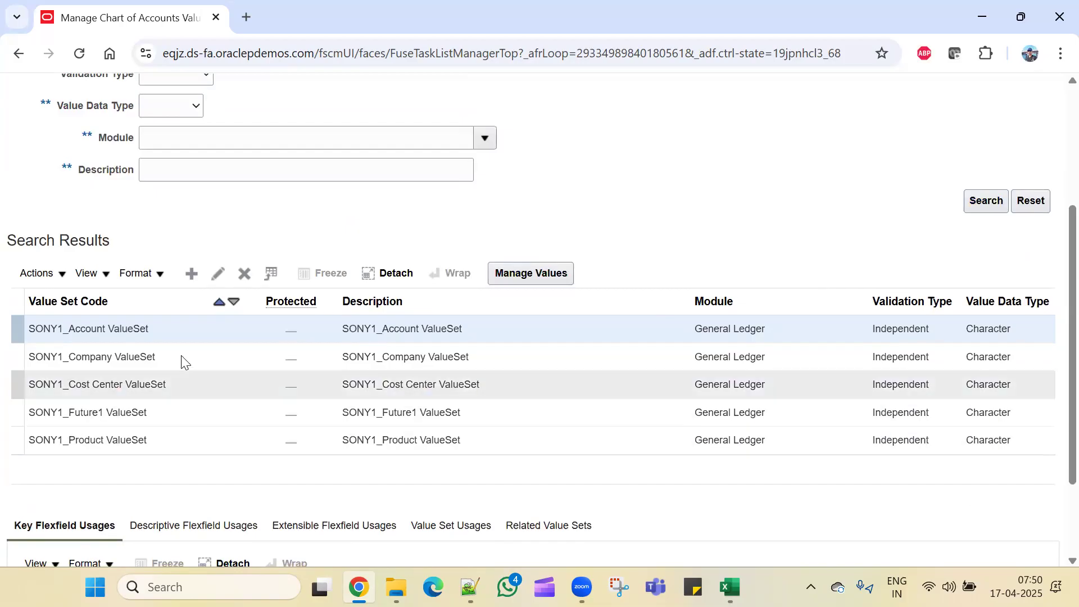
Step: Review the SONY1 value sets in the search results and the actions available for them
scroll(181, 357, "down", 2)
scroll(178, 365, "up", 1)
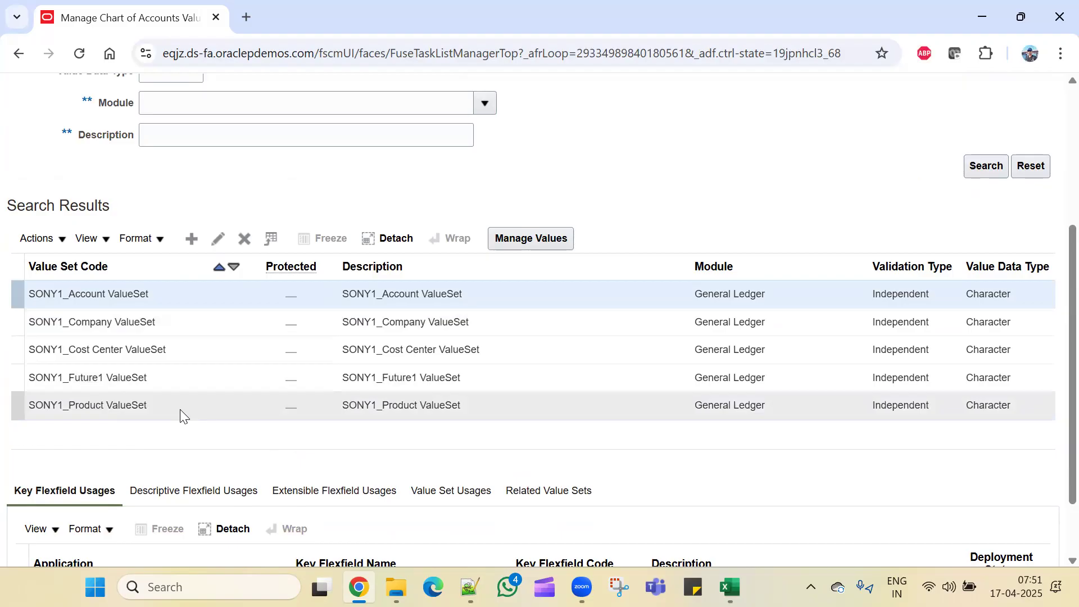
scroll(180, 409, "down", 2)
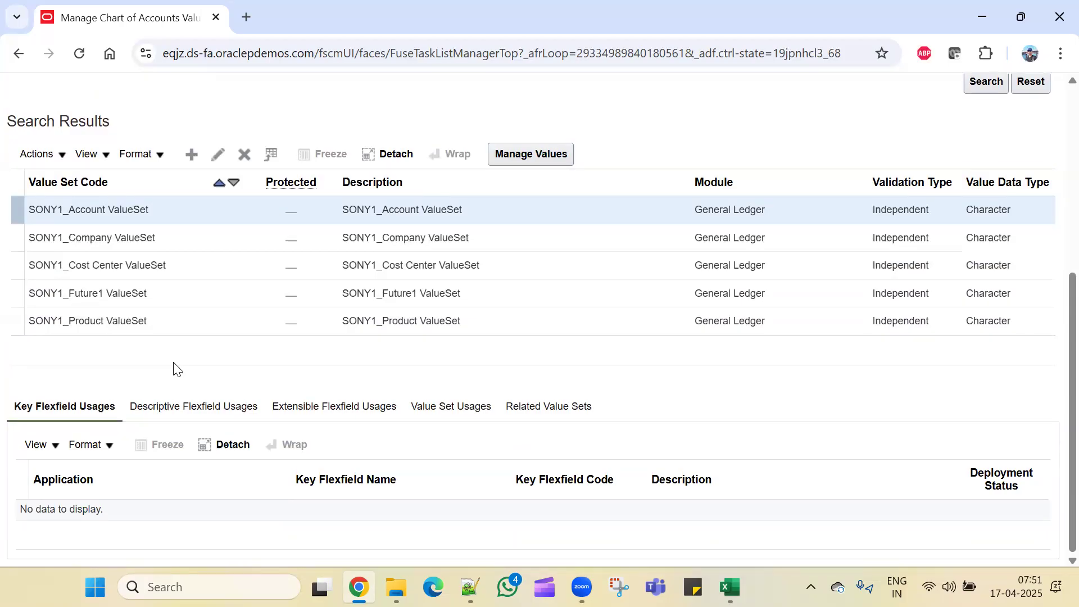
scroll(175, 368, "up", 6)
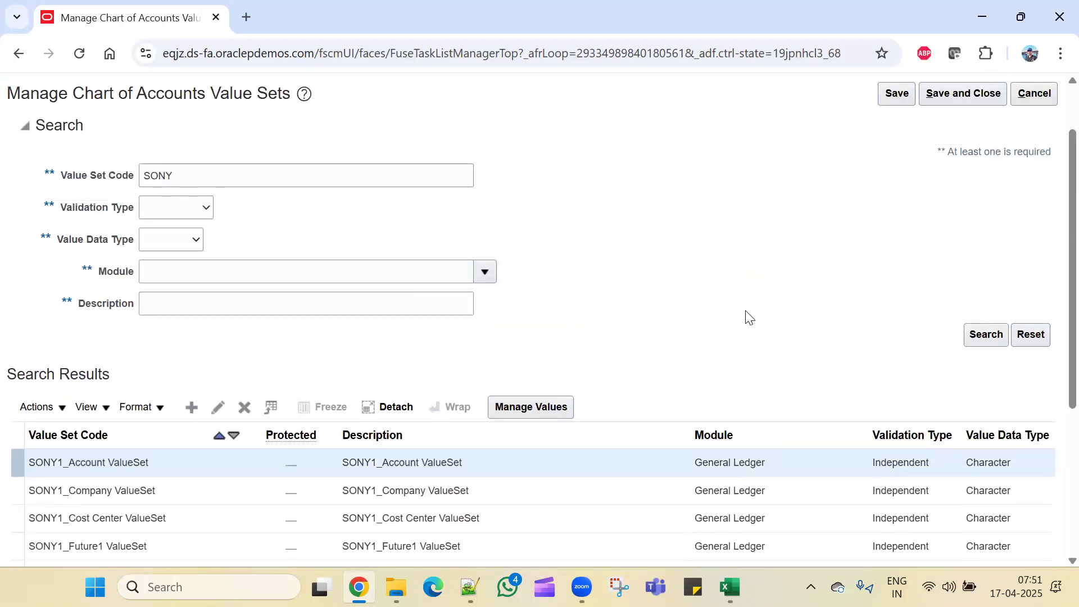
scroll(562, 298, "down", 2)
left_click(56, 325)
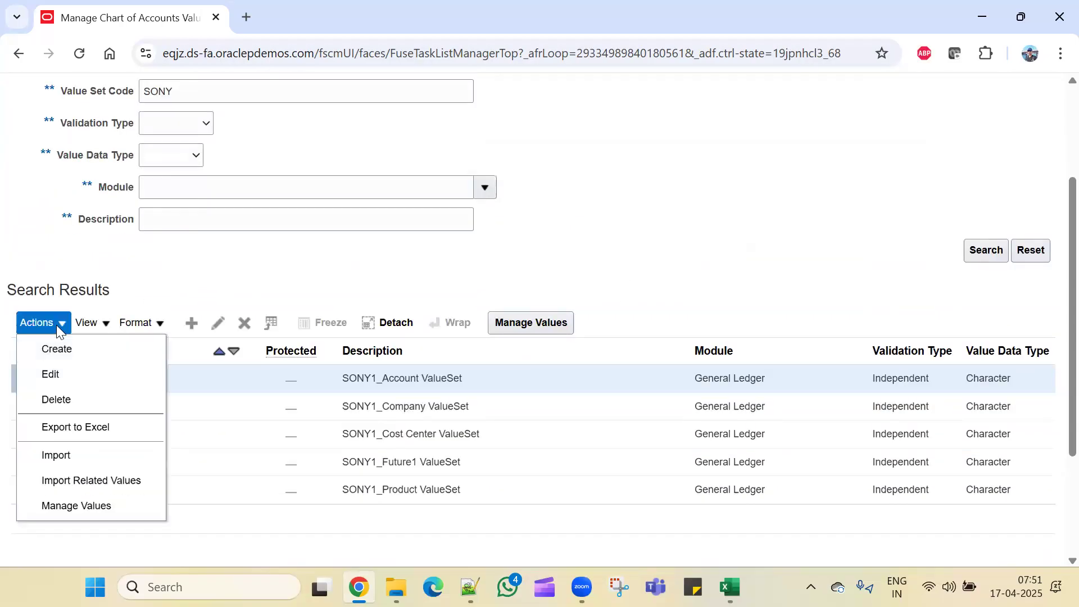
left_click(652, 285)
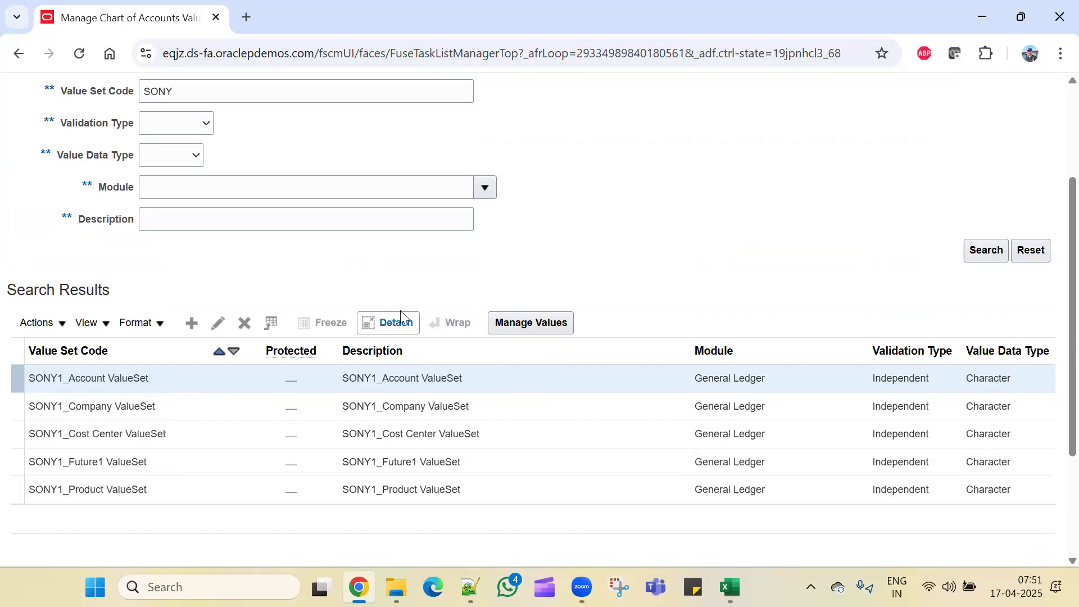
Step: Save the chart of accounts value sets and close the page to return to the implementation project
scroll(735, 205, "up", 3)
left_click(901, 166)
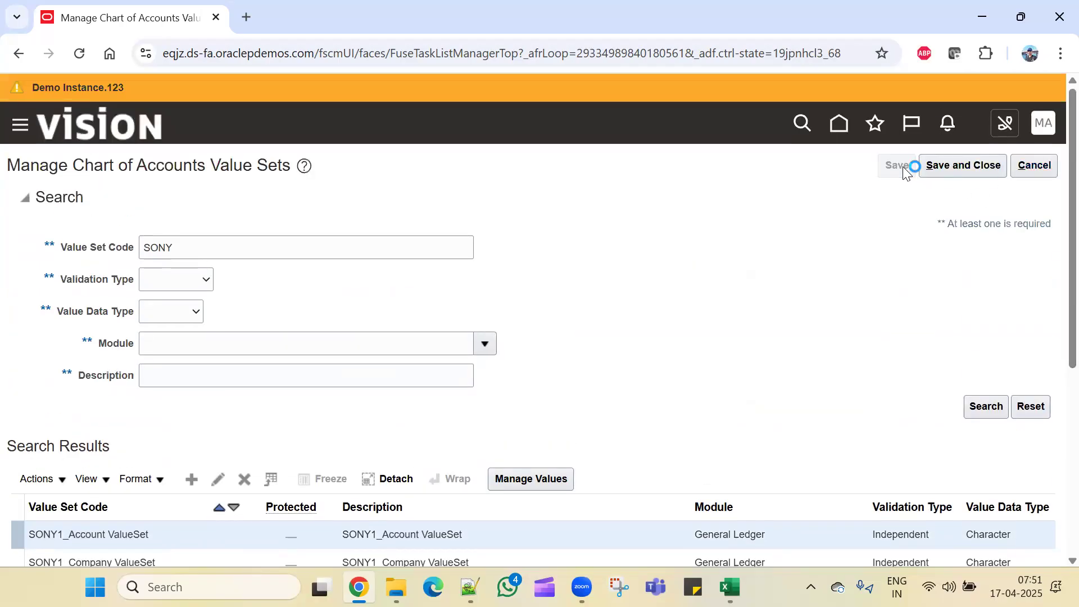
left_click(958, 165)
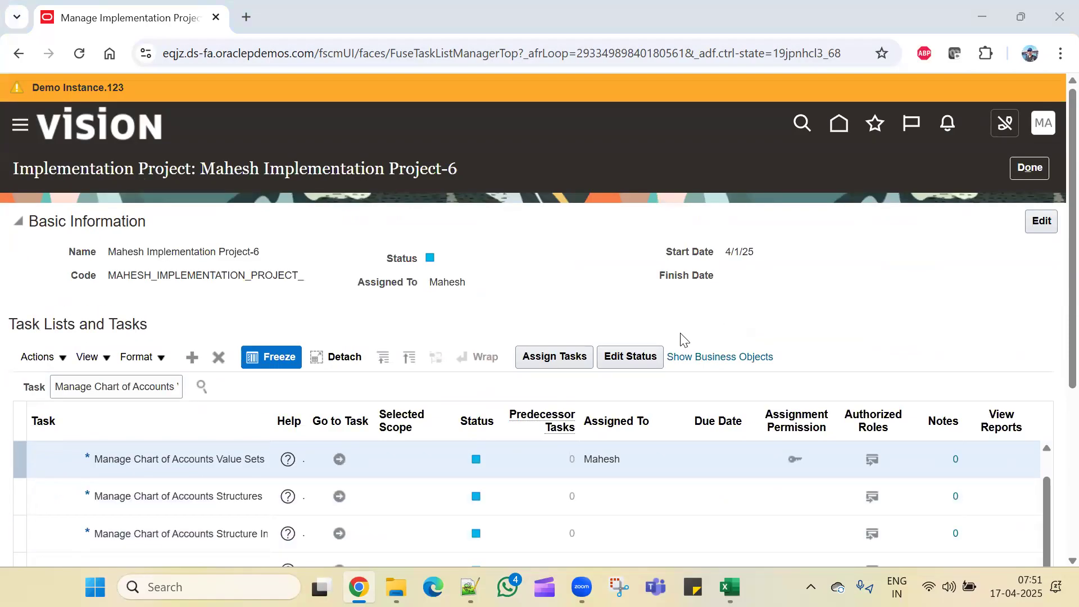
Step: Switch to the Excel setup workbook and locate the Manage chart of Accounts Structures task on the Setups sheet
key("alt+Tab")
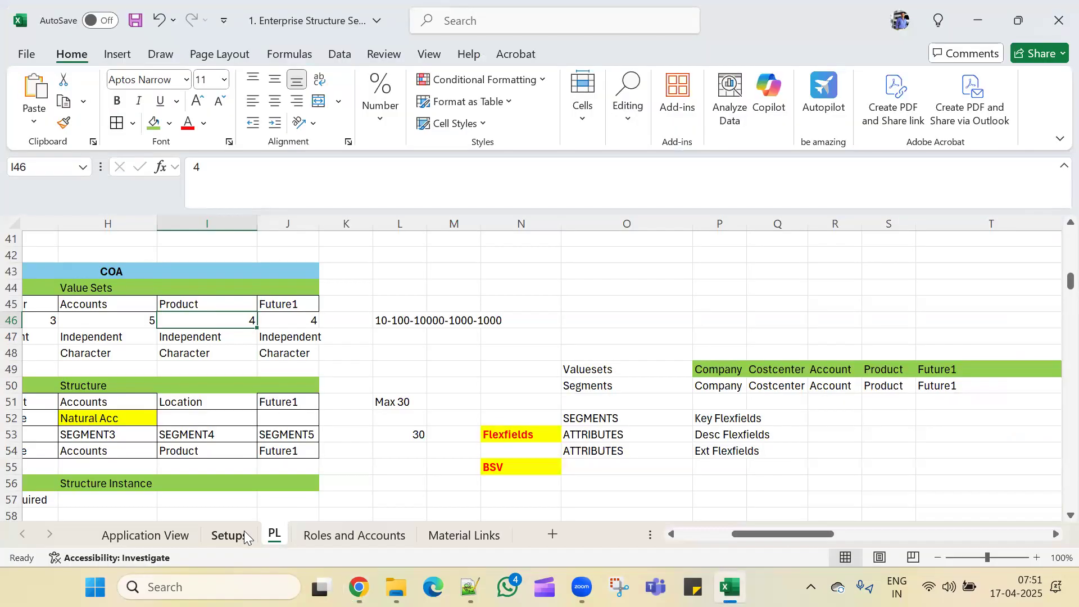
left_click(235, 533)
left_click(391, 379)
left_click(394, 363)
left_click(504, 362)
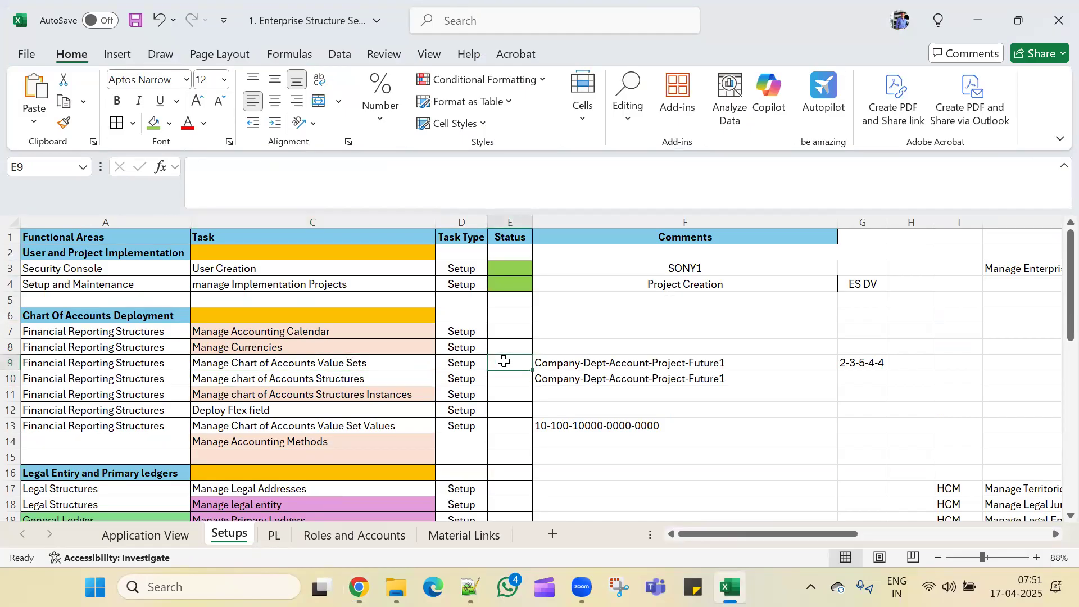
left_click(354, 378)
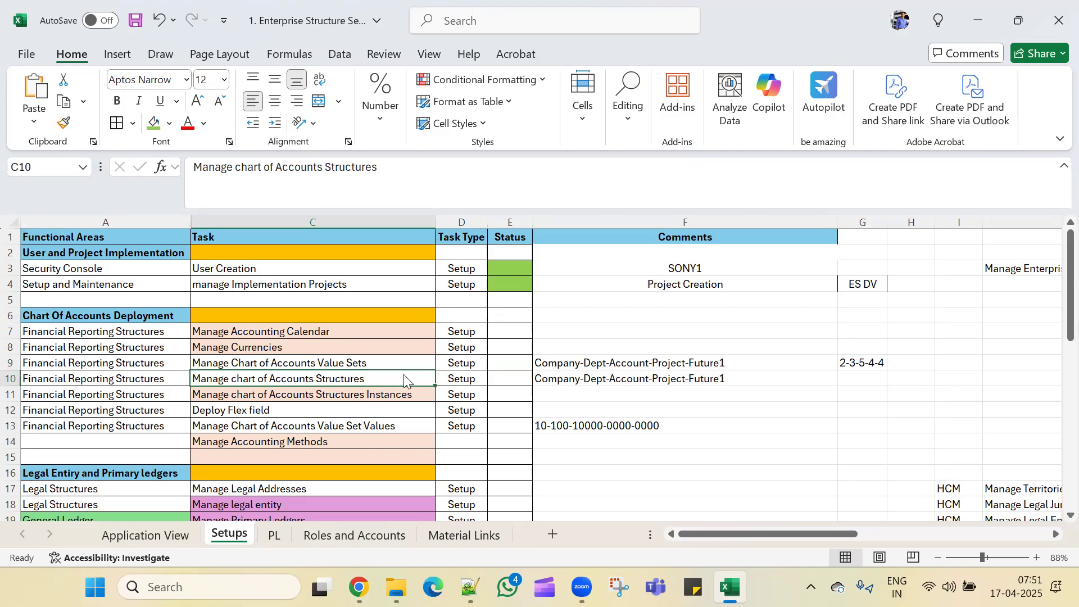
key("alt+Tab")
key("alt+Tab")
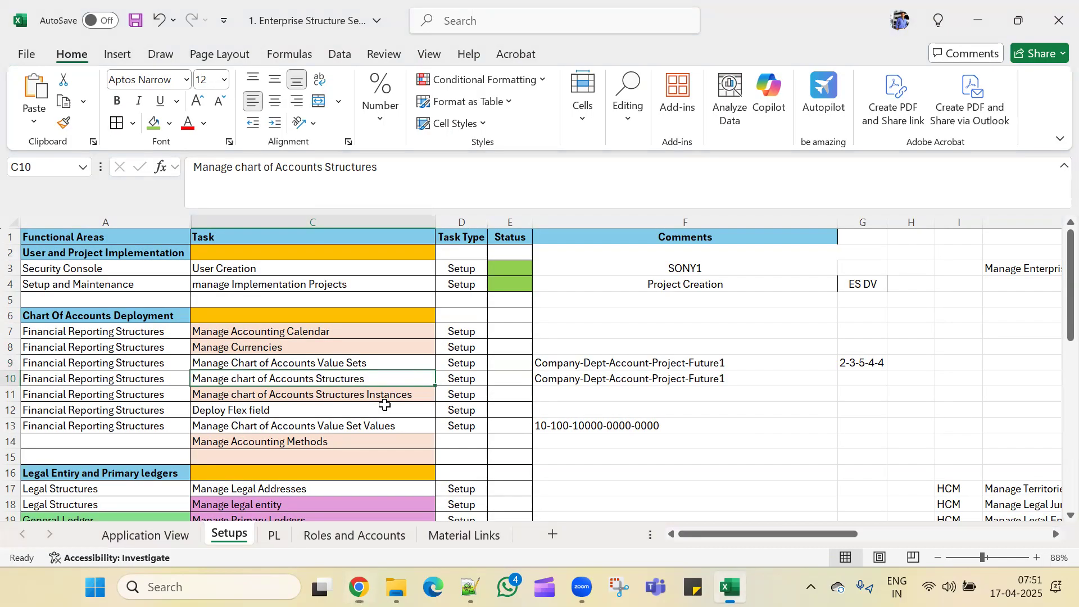
Step: Examine the Structure plan on the PL sheet, covering the key flexfield, segment label, segment name and value set rows
left_click(274, 535)
scroll(352, 404, "down", 1)
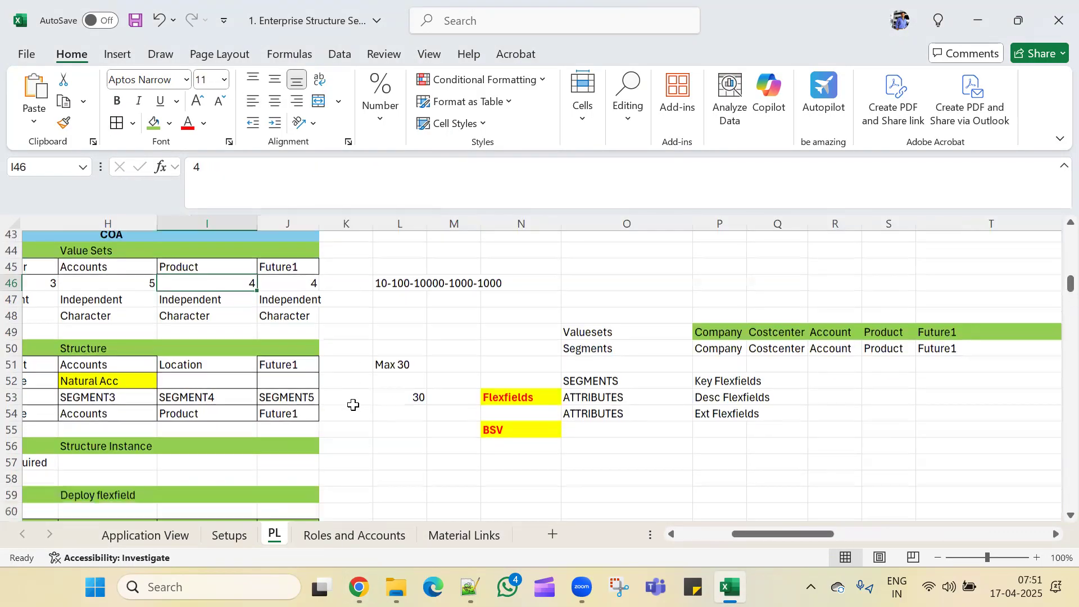
left_click_drag(765, 536, 720, 536)
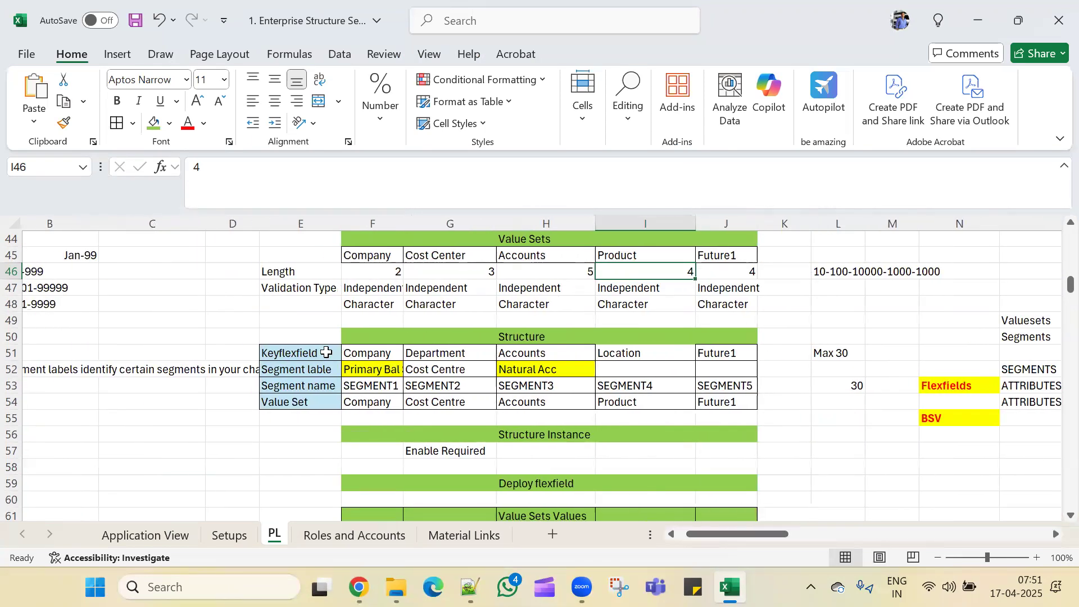
left_click_drag(332, 352, 735, 352)
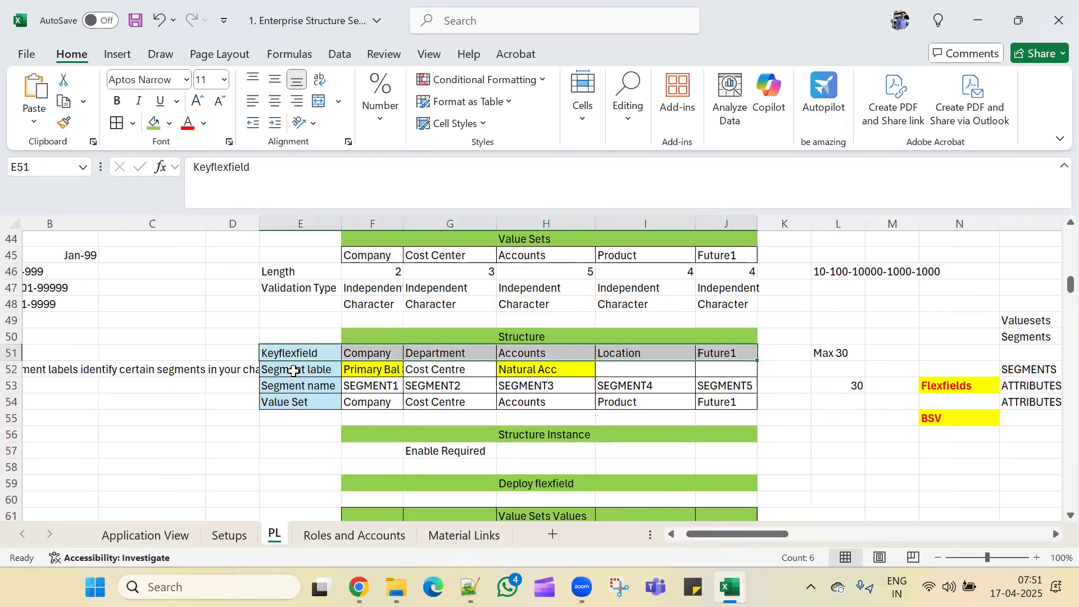
left_click_drag(293, 371, 725, 369)
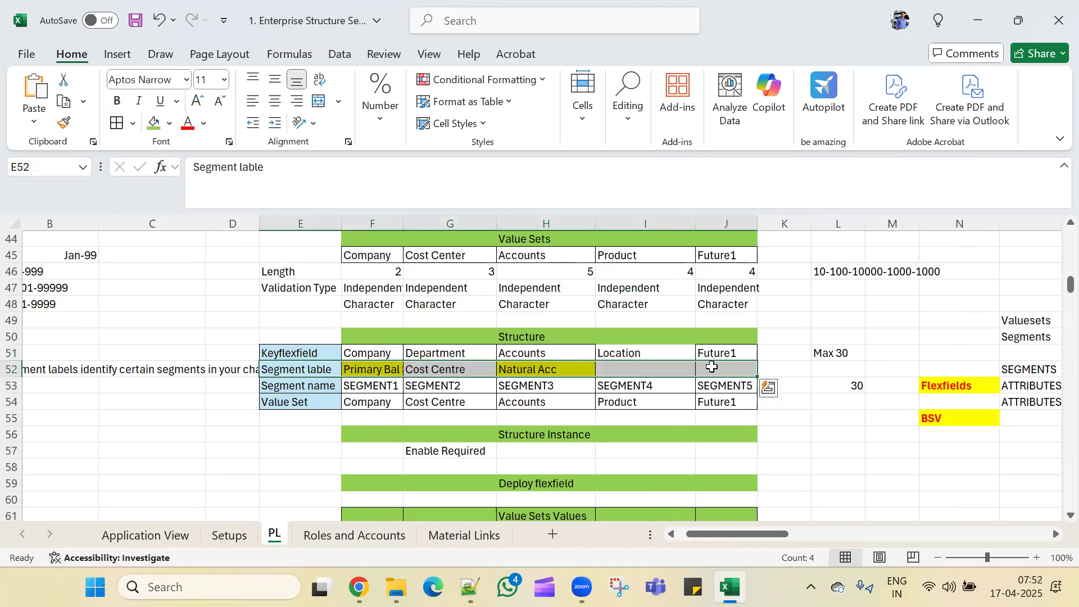
left_click_drag(313, 387, 710, 387)
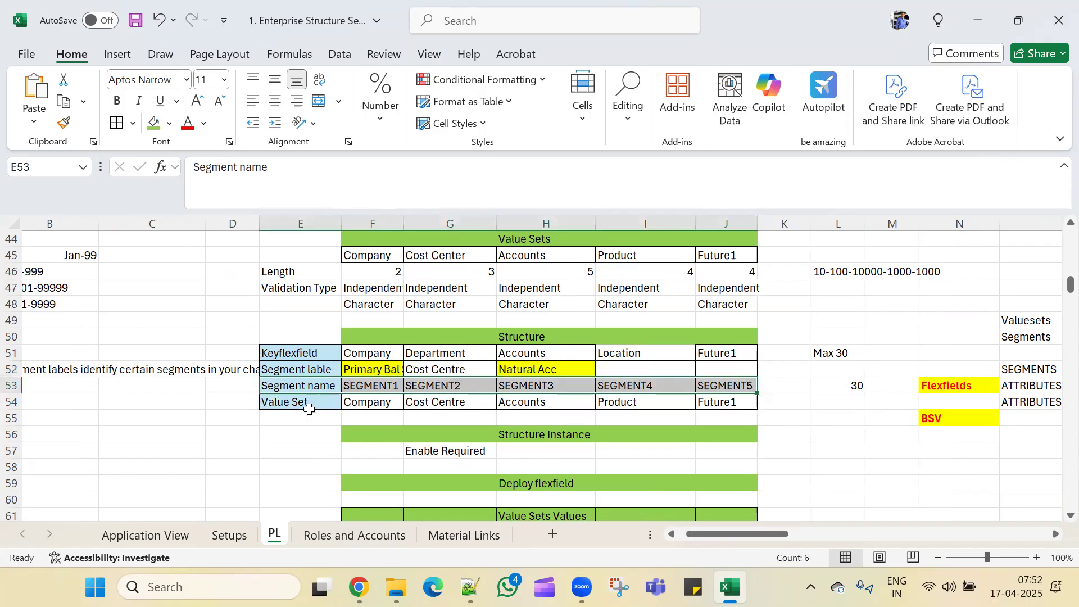
left_click_drag(312, 405, 713, 400)
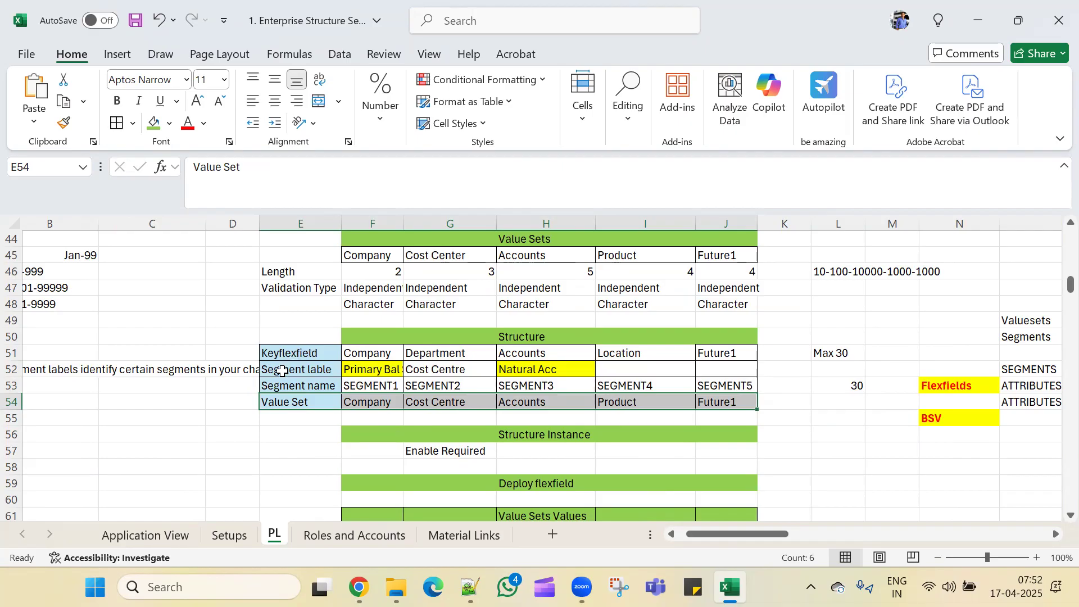
left_click_drag(277, 338, 282, 348)
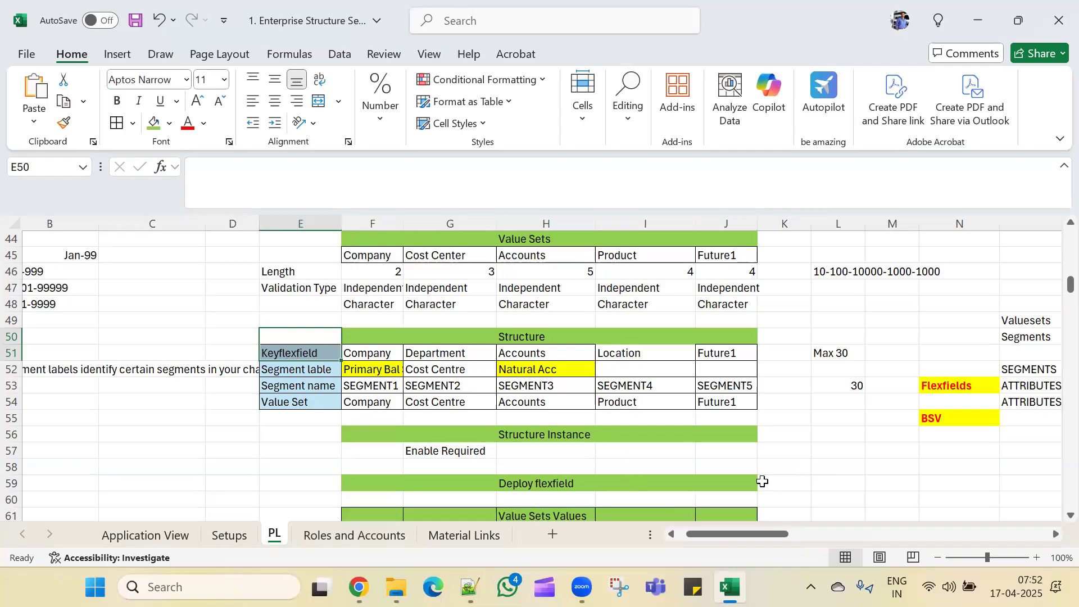
Step: Open the recent Flexfields presentation in PowerPoint, start its slide show and advance to the Flexfield definition slide
left_click(396, 587)
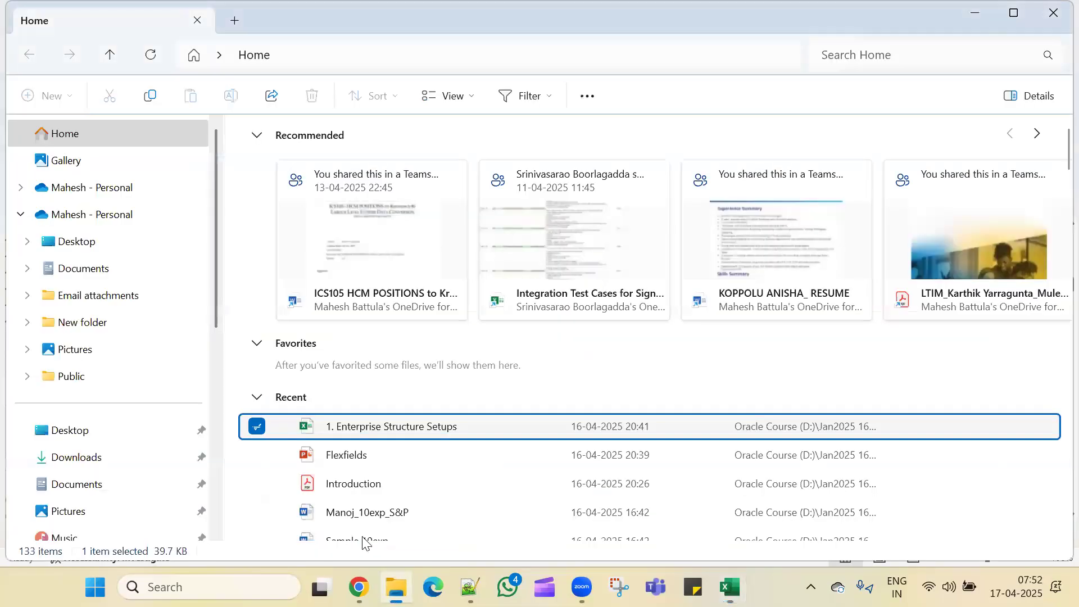
double_click(382, 462)
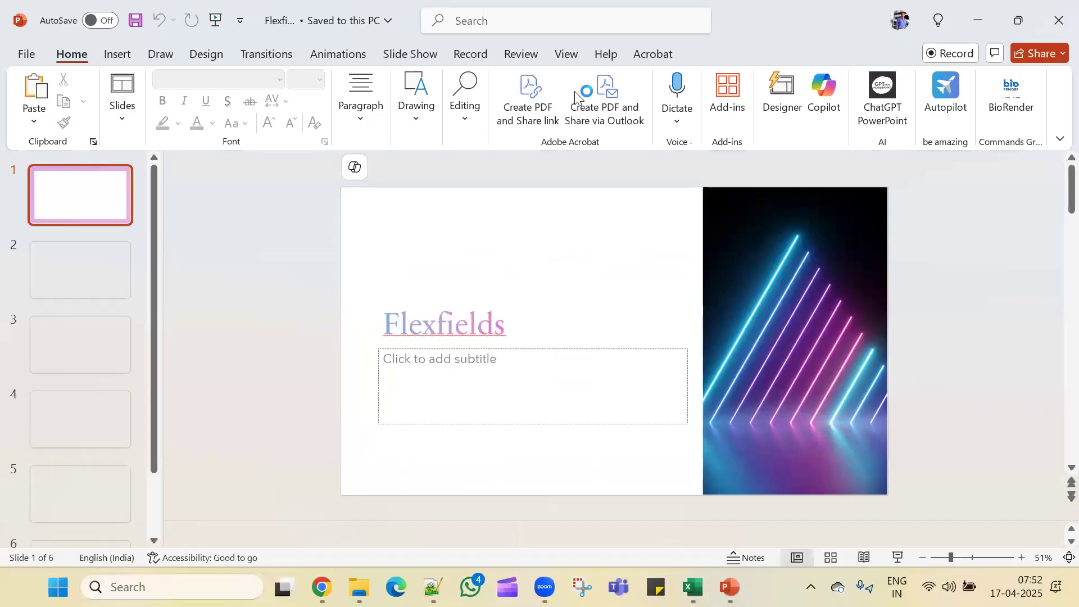
left_click(894, 557)
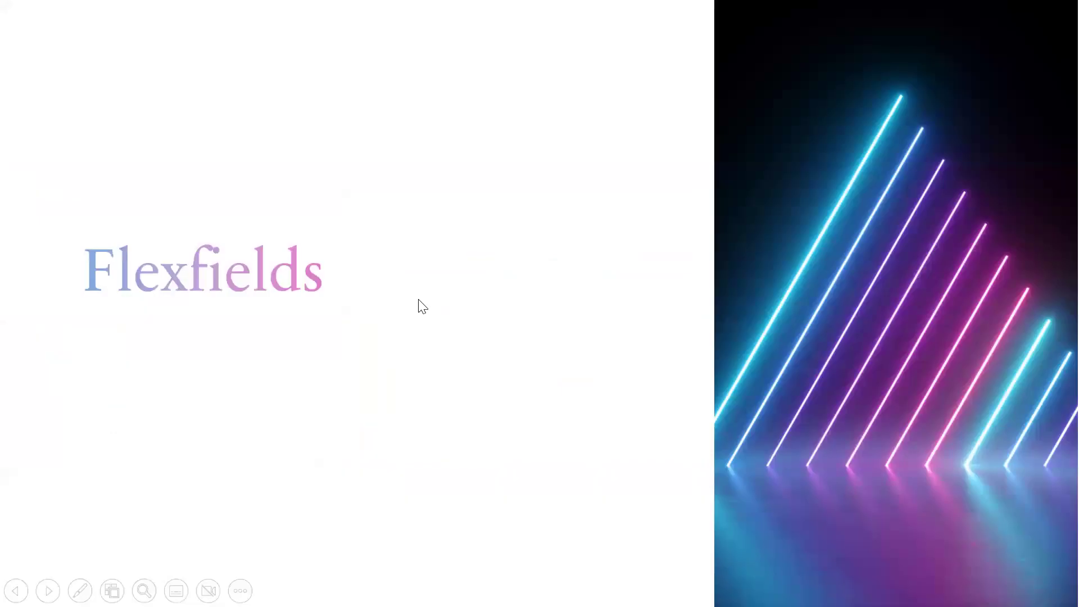
key("Right")
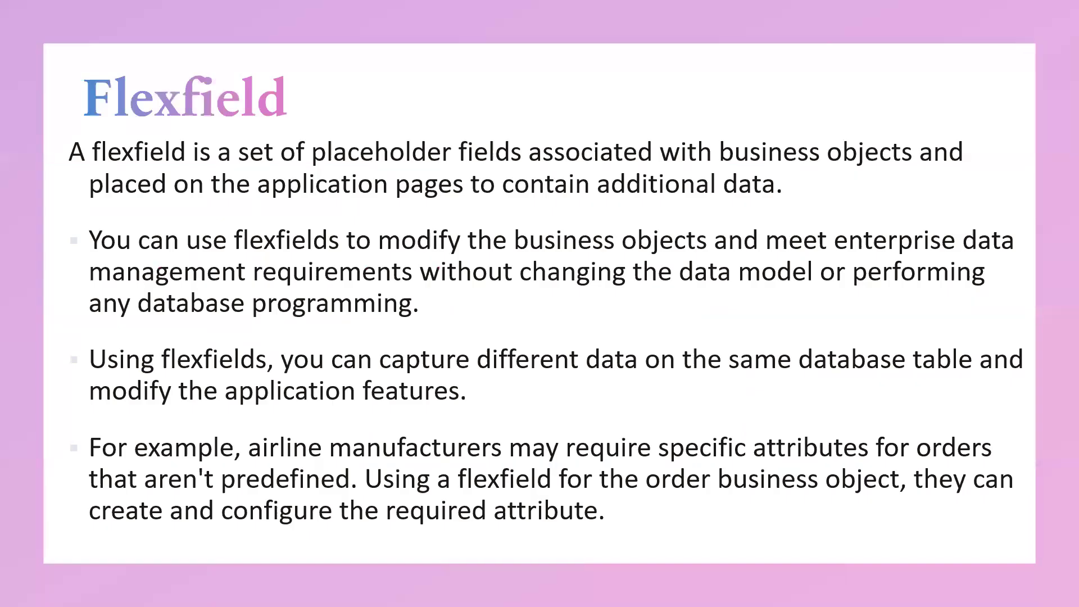
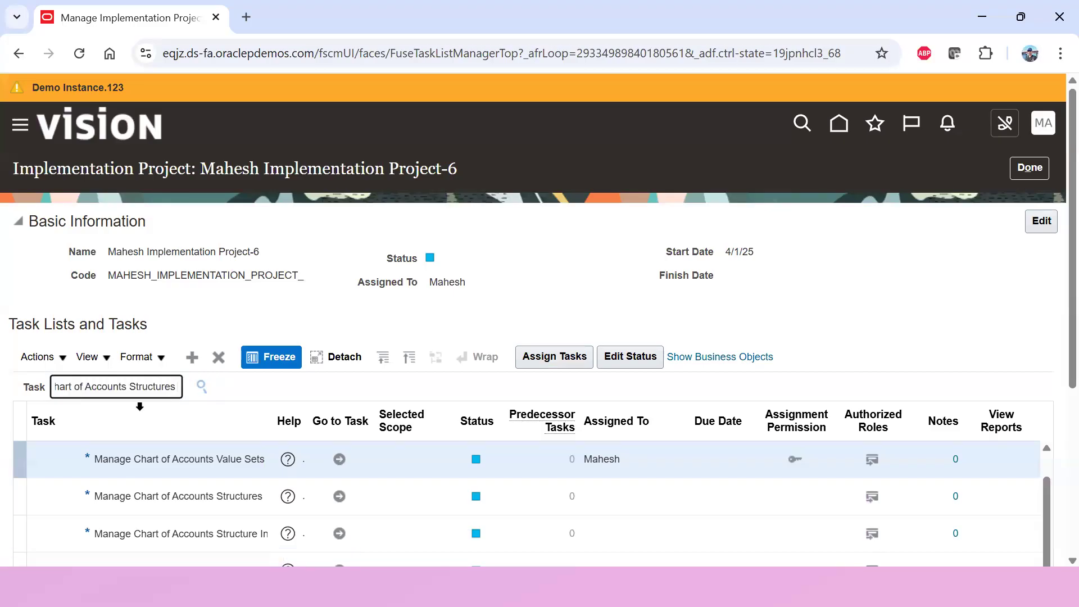
Step: Find the Manage Chart of Accounts Structures task in the implementation project and open it
left_click(200, 388)
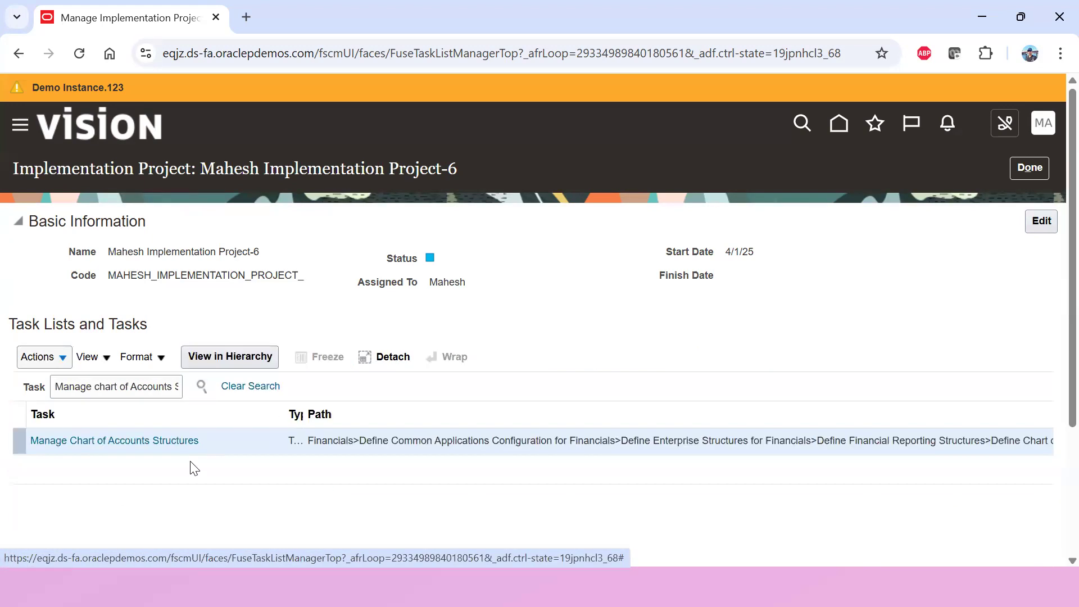
left_click(171, 441)
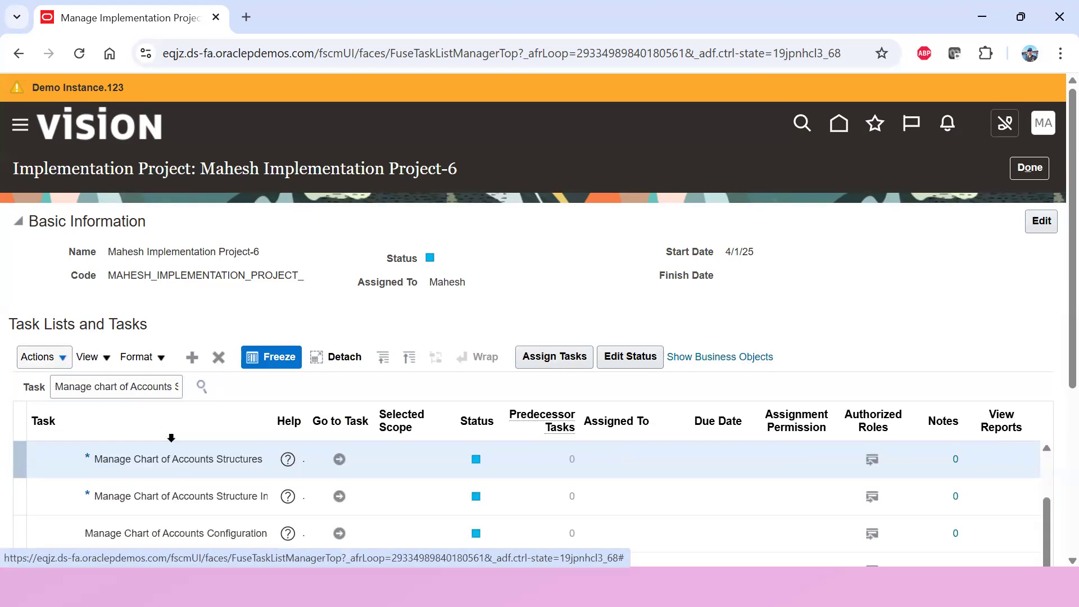
scroll(240, 363, "down", 4)
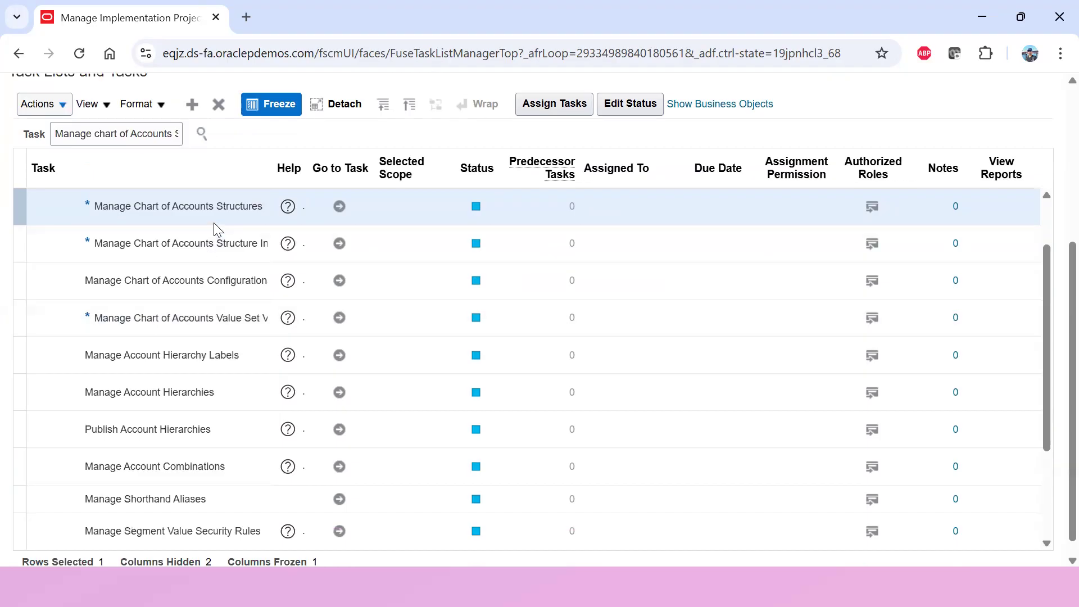
left_click(337, 205)
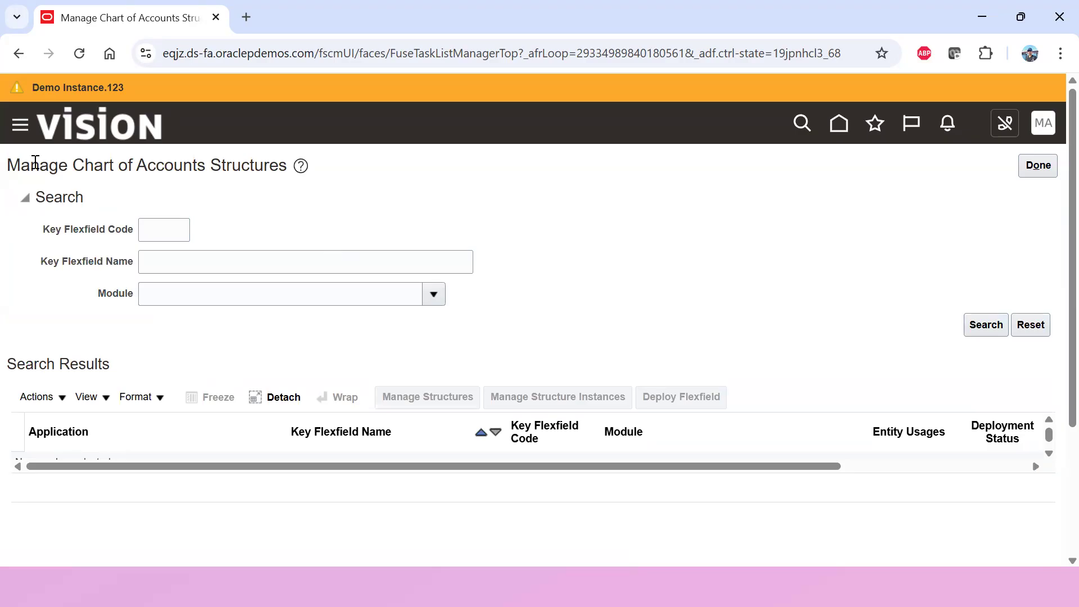
Step: Search the key flexfields without criteria and open structure management for the General Ledger Accounting Flexfield
left_click(989, 325)
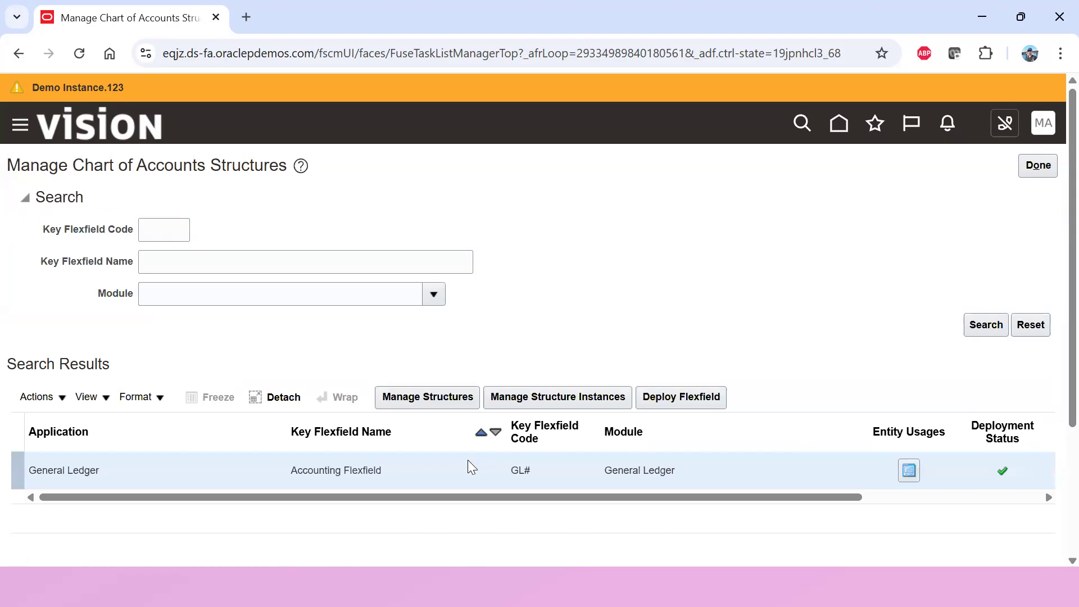
left_click(234, 475)
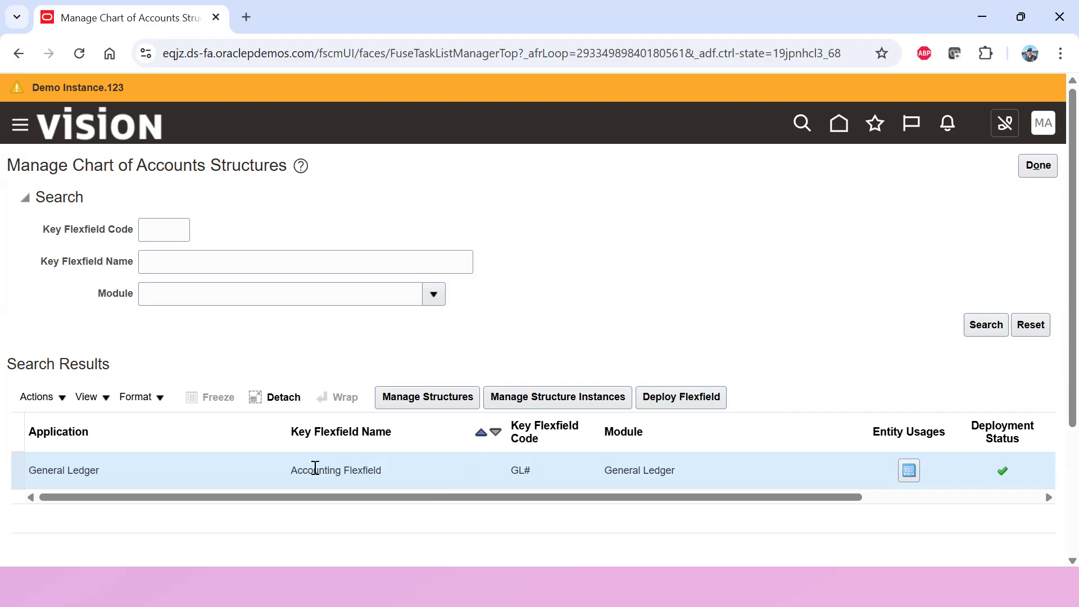
left_click_drag(126, 474, 26, 472)
left_click(132, 476)
left_click_drag(264, 480, 388, 481)
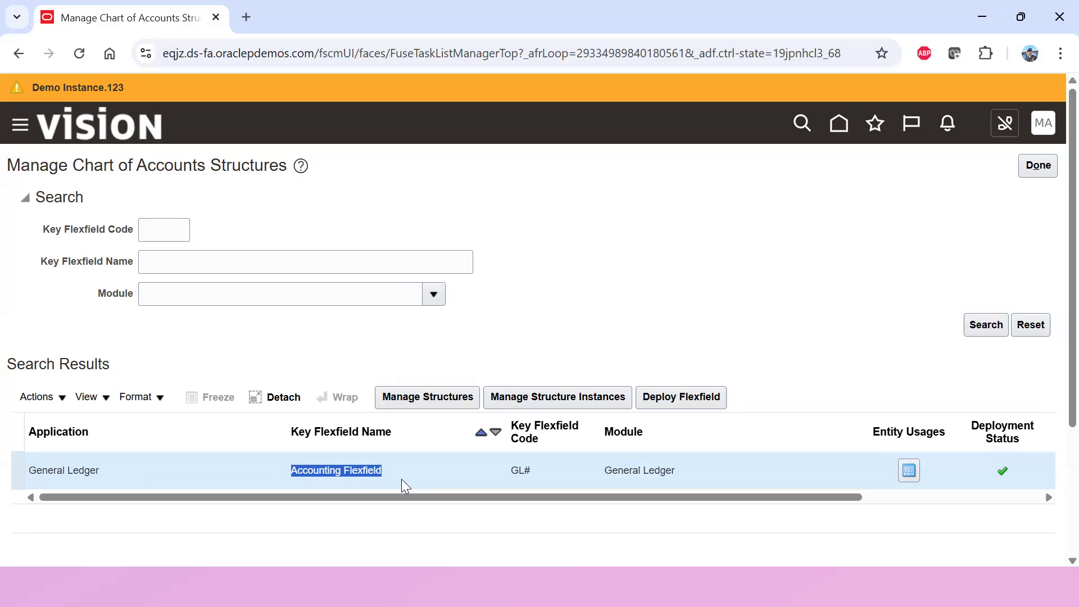
left_click(417, 477)
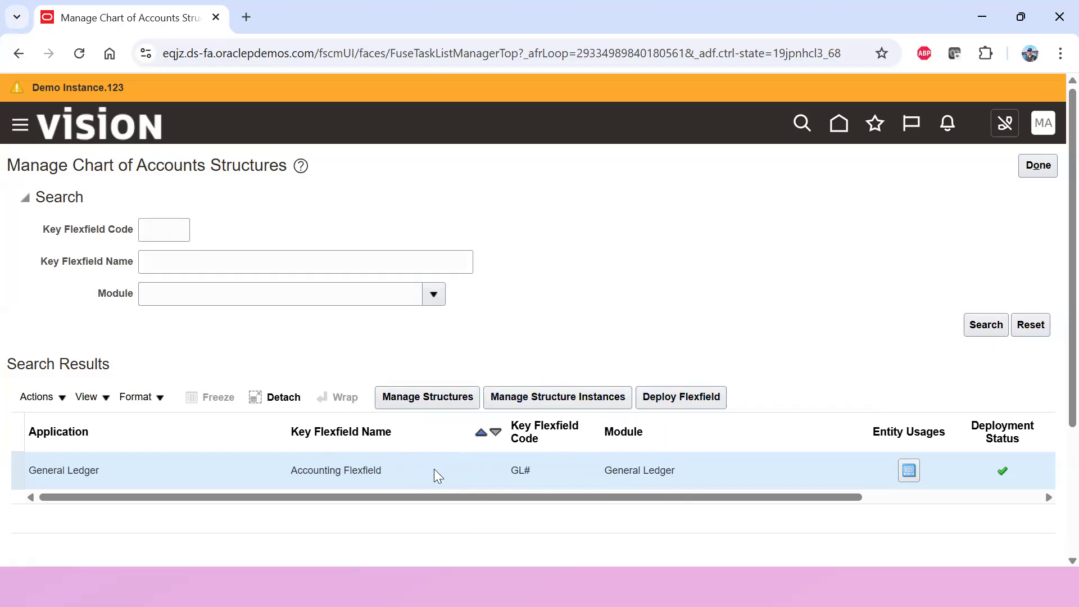
left_click(414, 409)
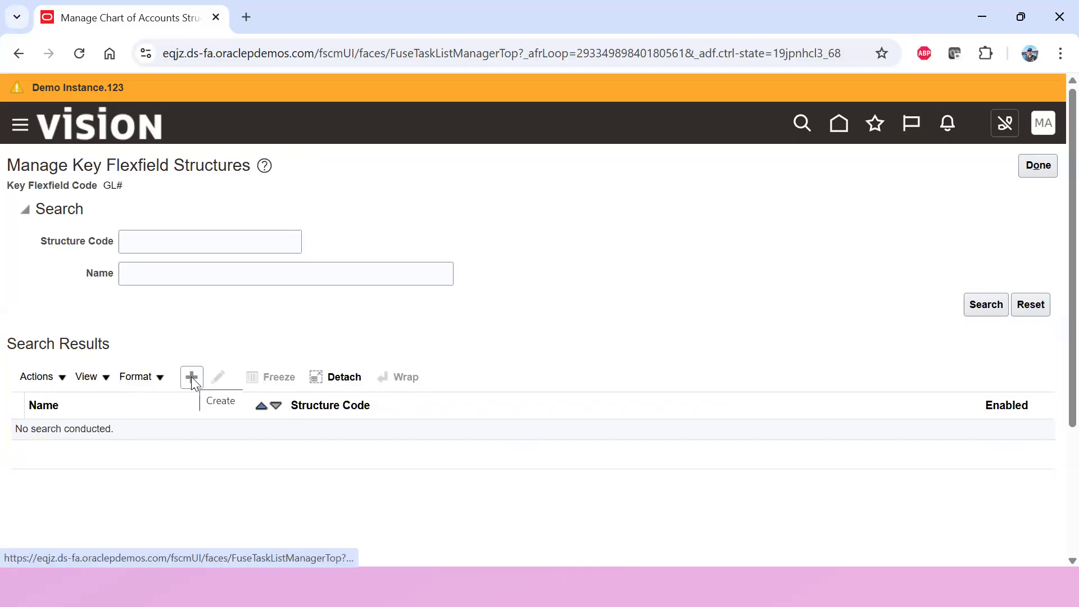
Step: Create a key flexfield structure with code, name and description SONY1_COA Structure and a hyphen (-) as the delimiter
left_click(191, 376)
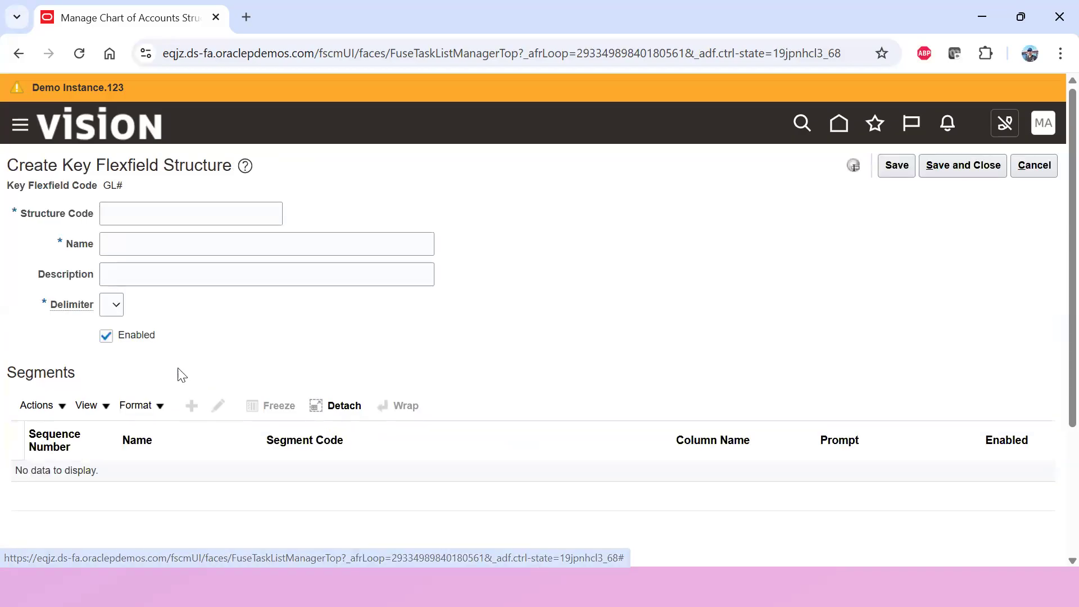
left_click(127, 215)
type("SONY1_COA Structure")
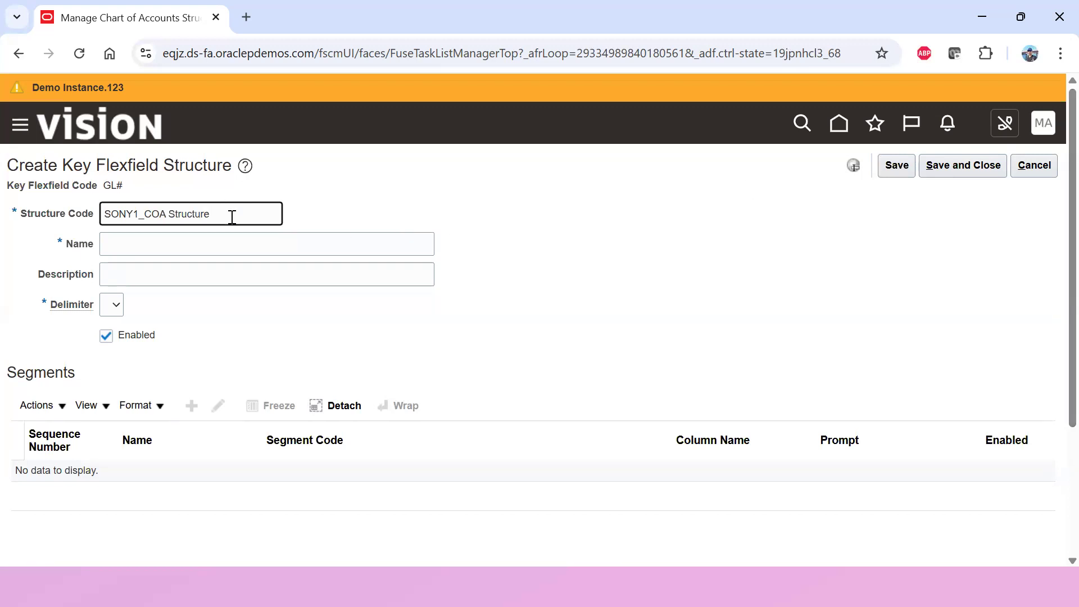
left_click_drag(232, 216, 49, 197)
key("ctrl+c")
left_click(180, 242)
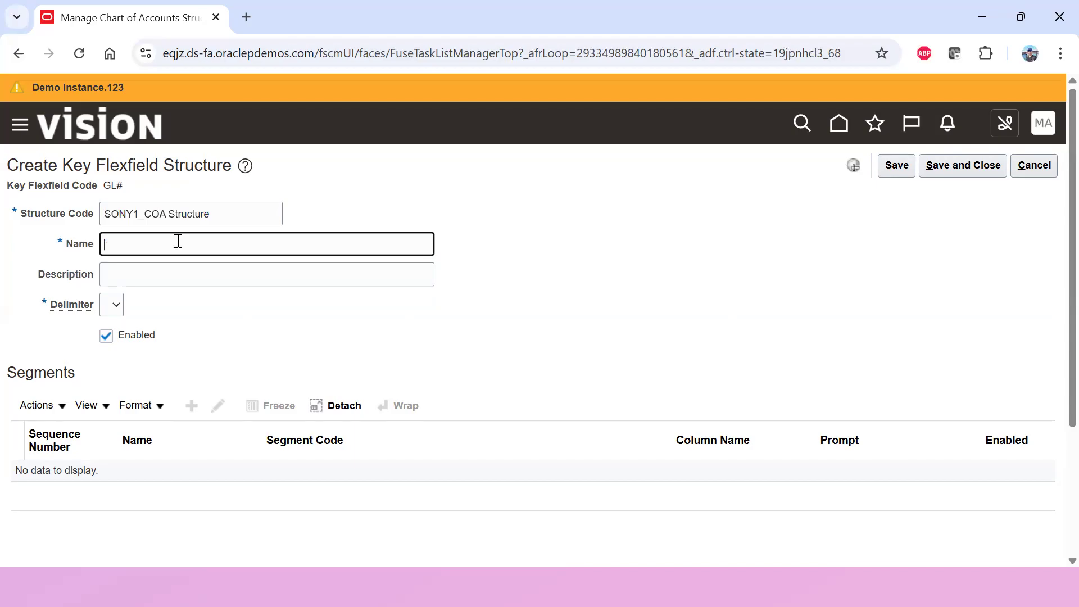
key("ctrl+v")
left_click(178, 274)
key("ctrl+v")
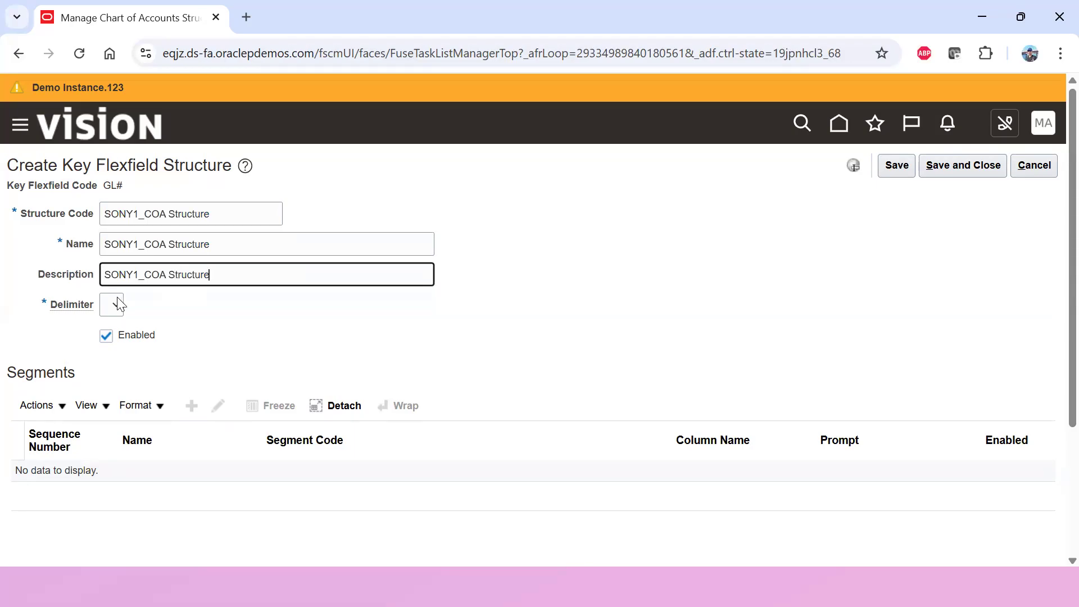
left_click(112, 312)
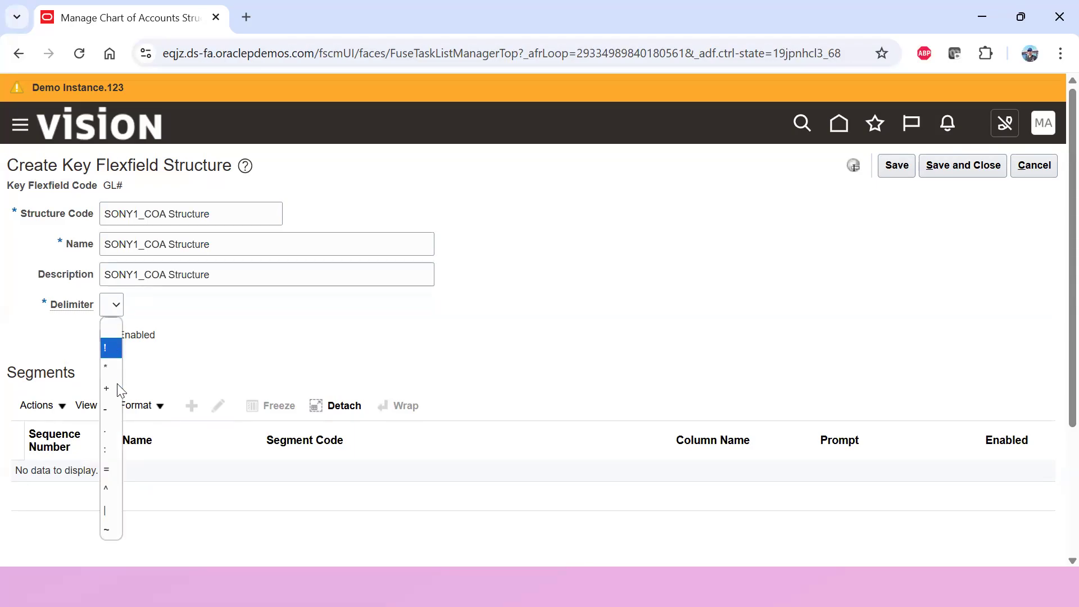
left_click(111, 410)
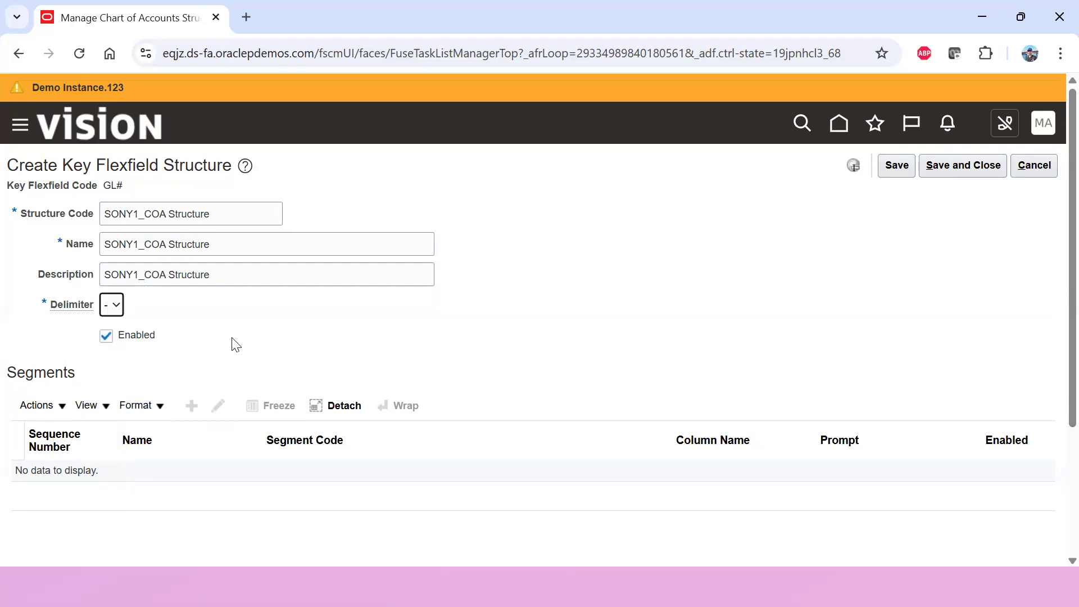
Step: Switch to the Excel workbook and examine how the sample account combination in L46 on the PL sheet is separated, and return to the browser
key("alt+Tab")
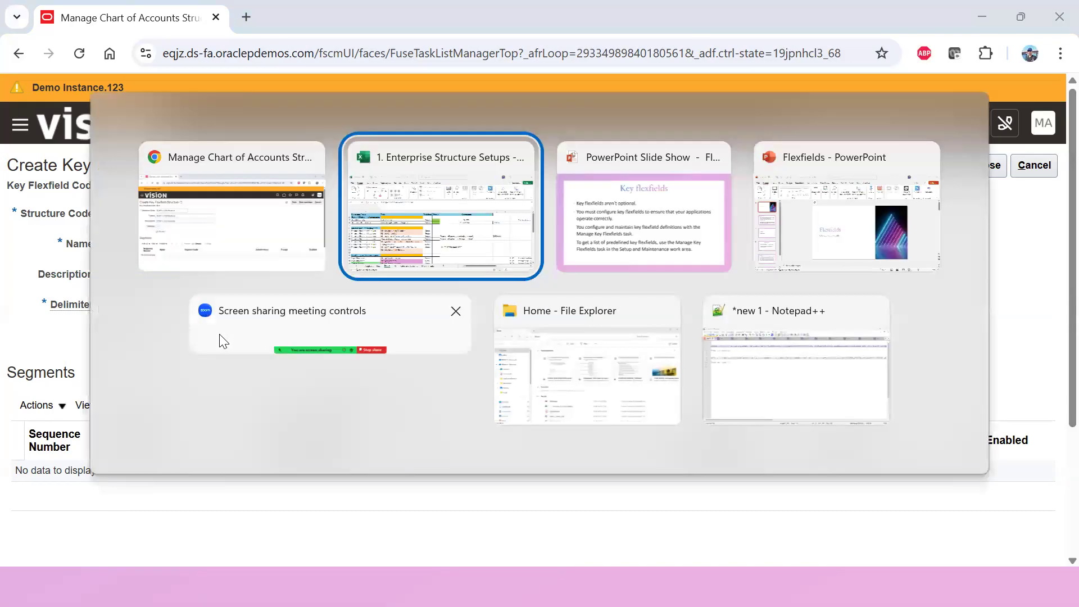
left_click(273, 535)
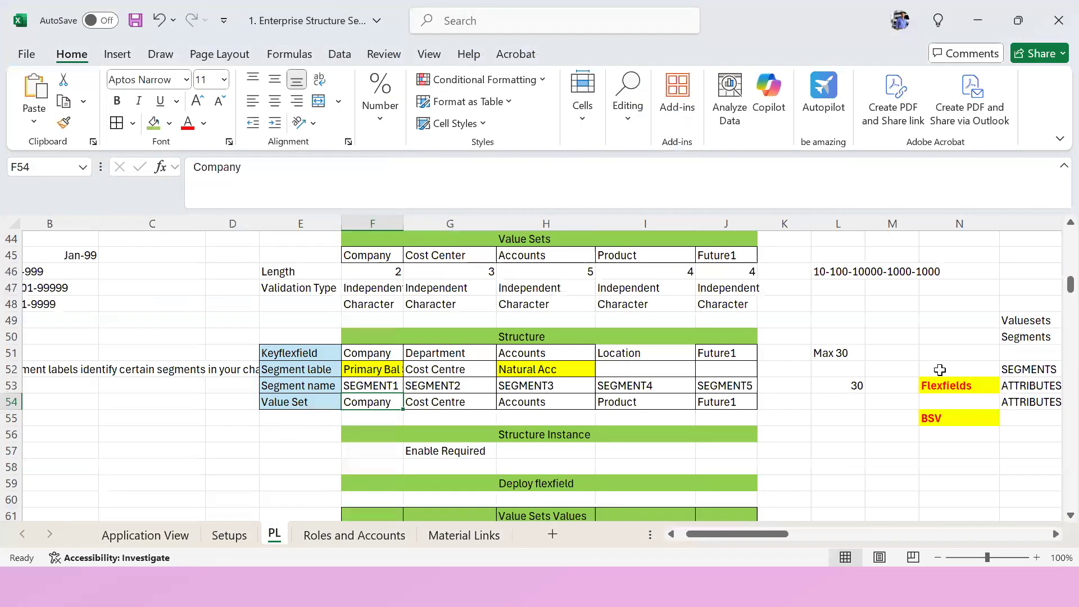
left_click(855, 273)
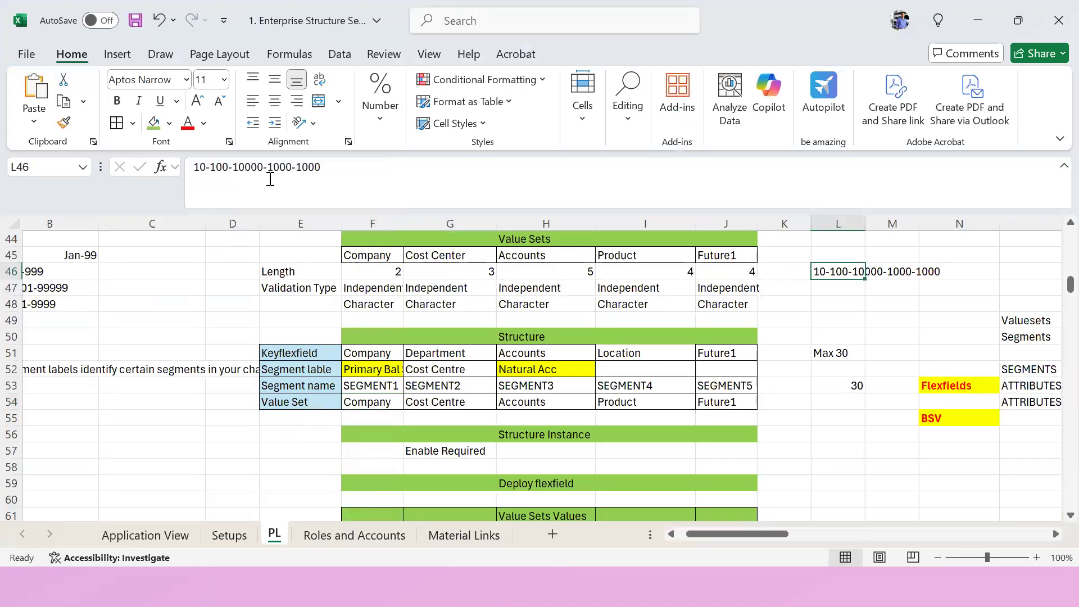
left_click_drag(195, 167, 207, 168)
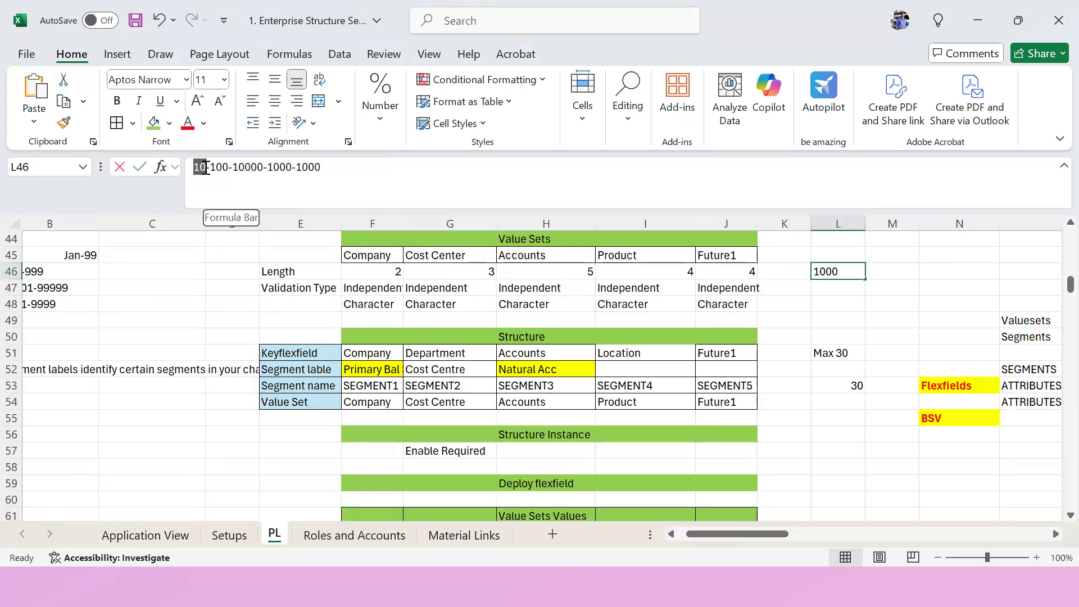
left_click(210, 169)
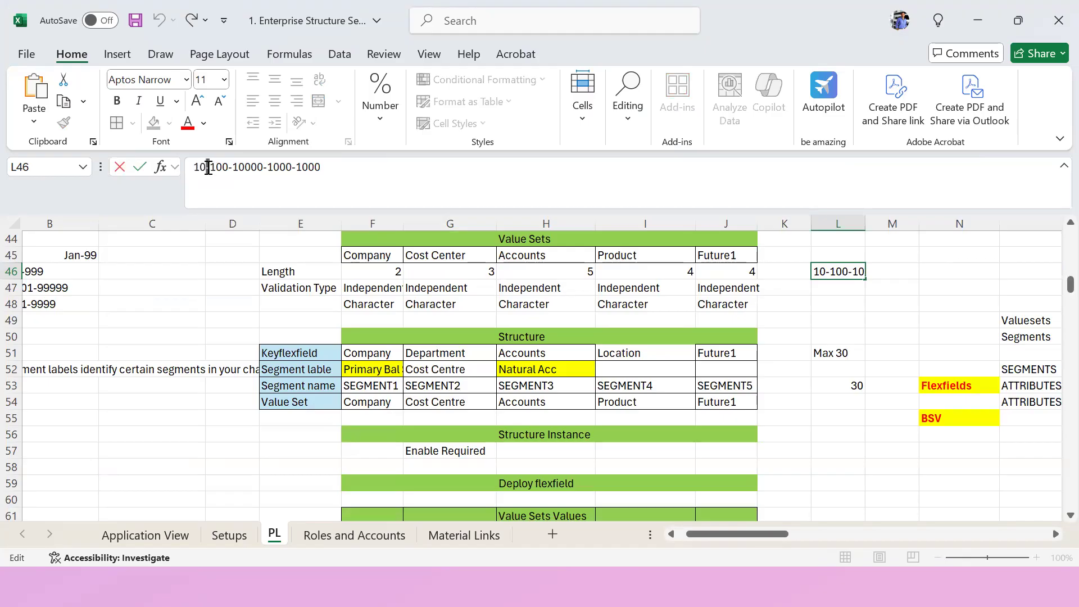
left_click_drag(233, 168, 259, 167)
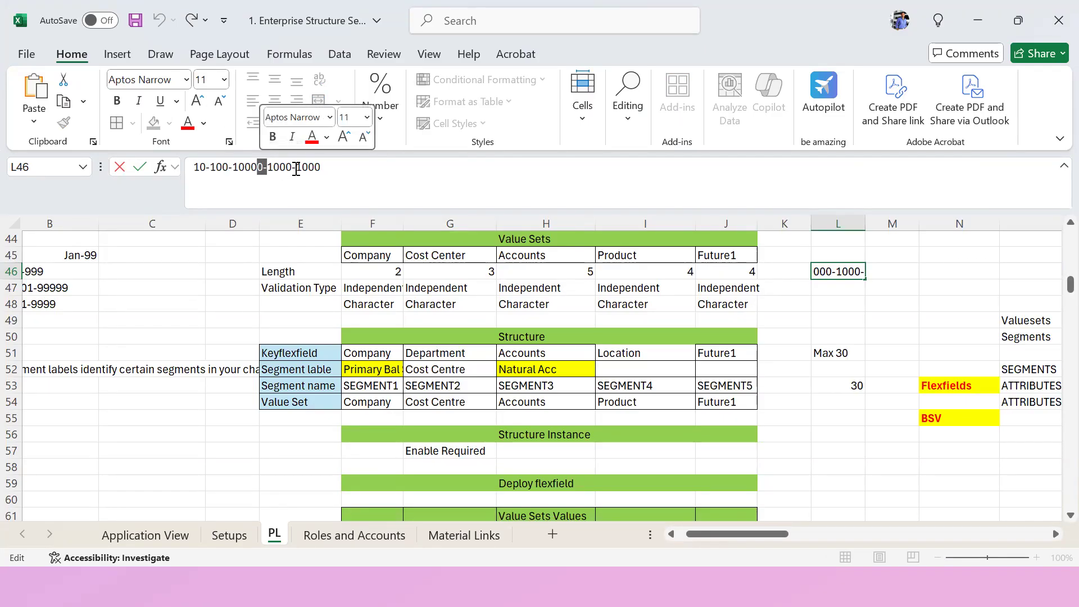
key("alt+Tab")
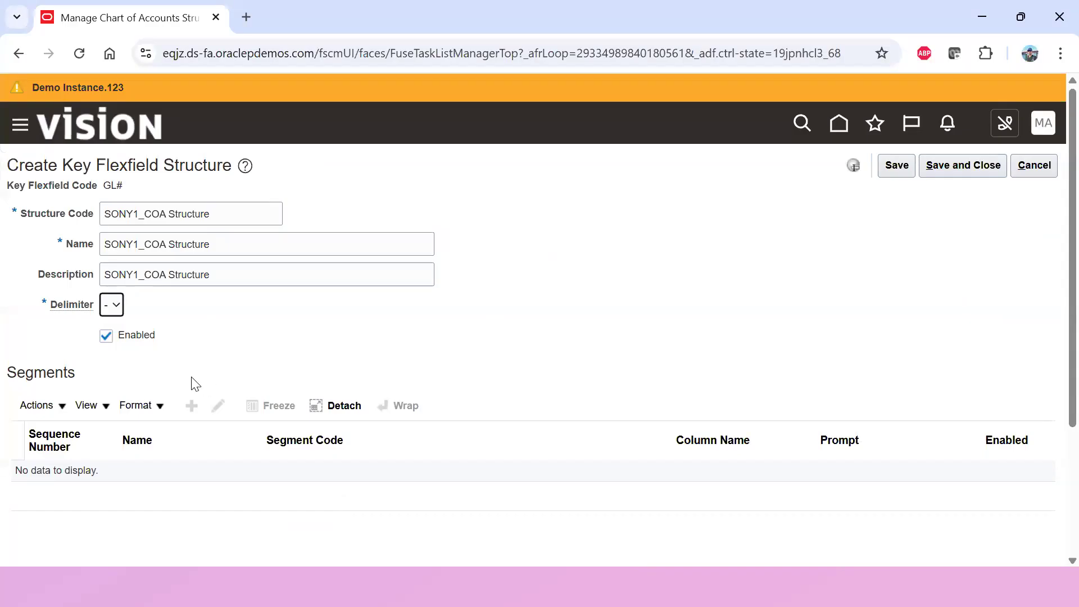
Step: Review the available delimiter characters for the structure, keeping the hyphen (-) selected
left_click(114, 306)
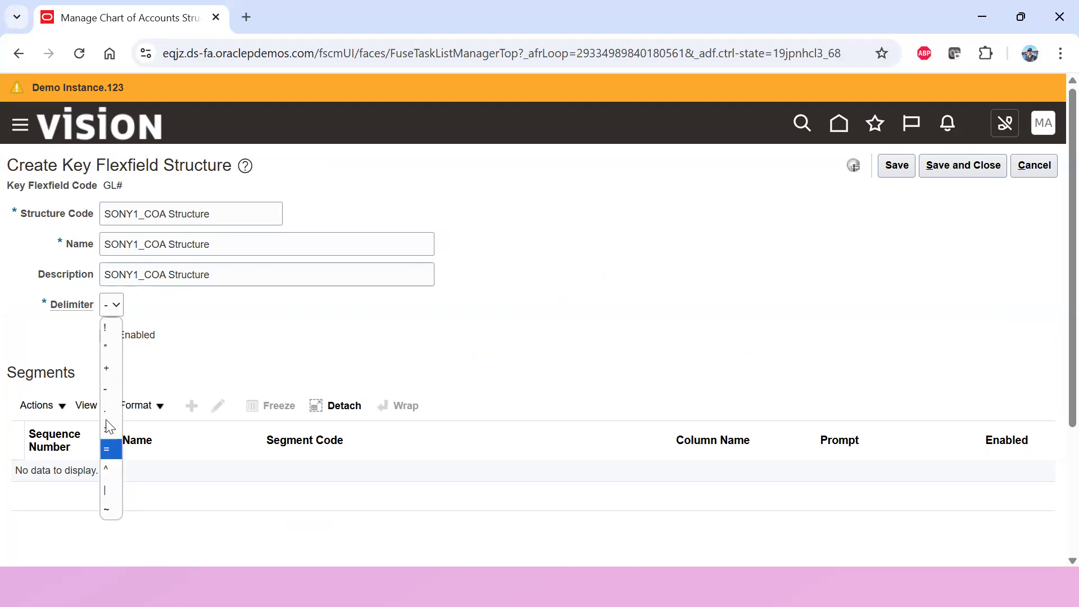
left_click(112, 388)
left_click(231, 322)
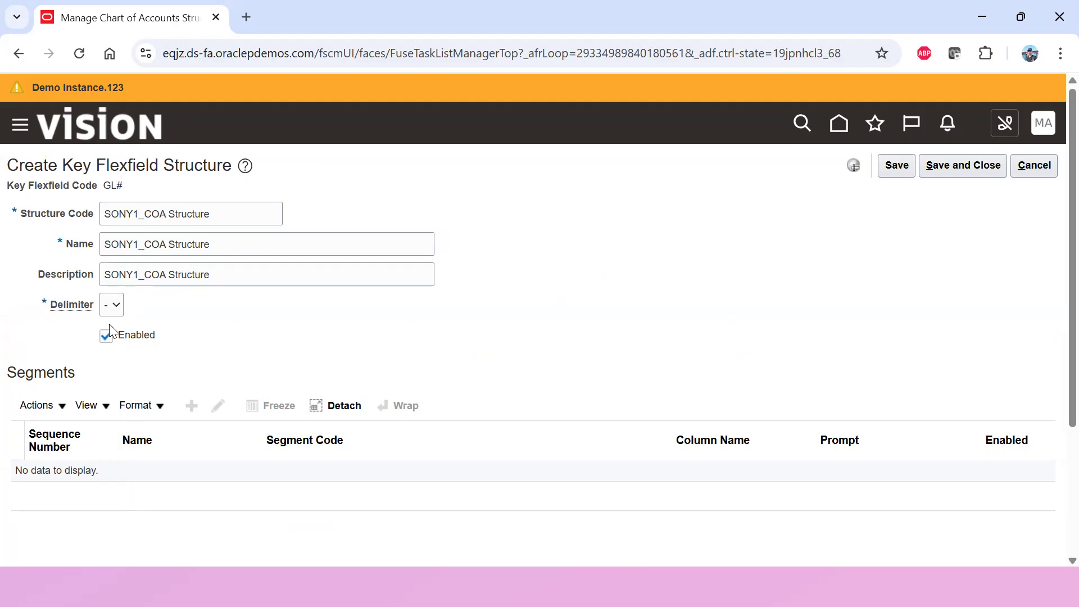
left_click(119, 311)
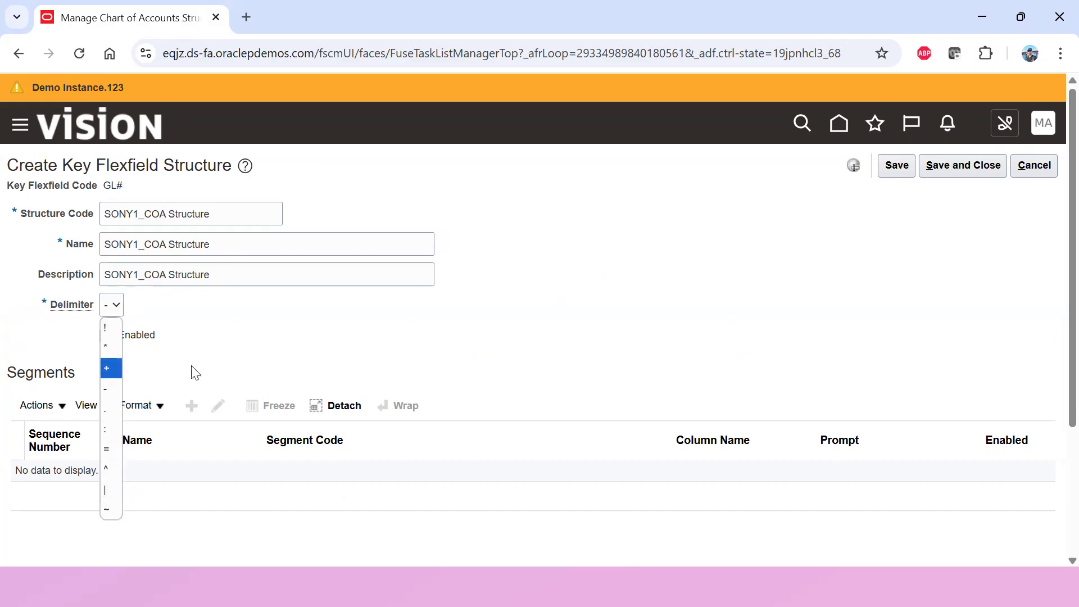
left_click(212, 339)
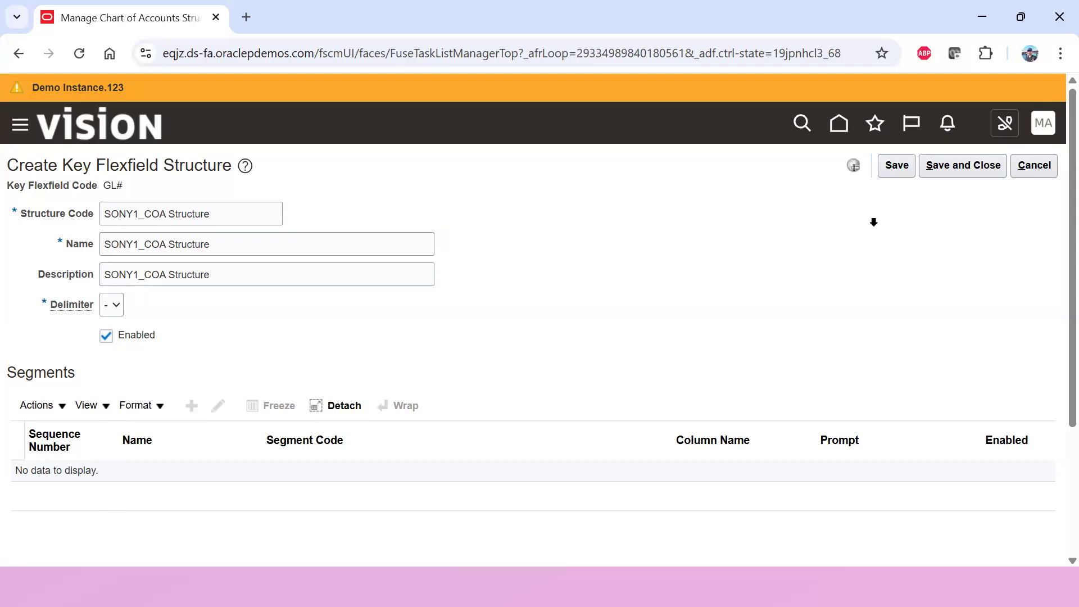
Step: Save the SONY1_COA Structure and start creating a new segment for it
left_click(888, 165)
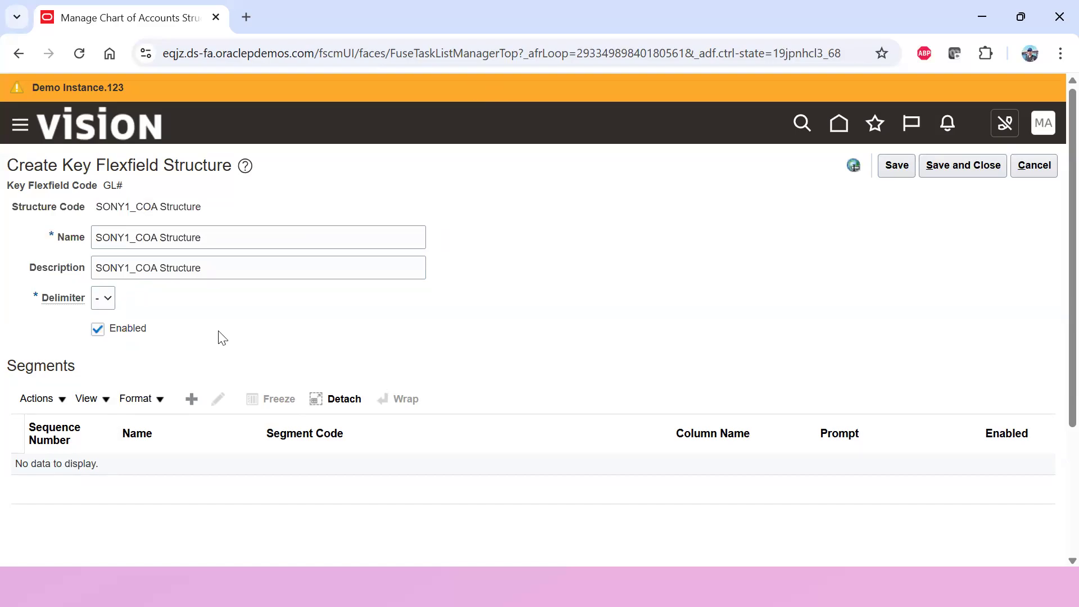
left_click(192, 399)
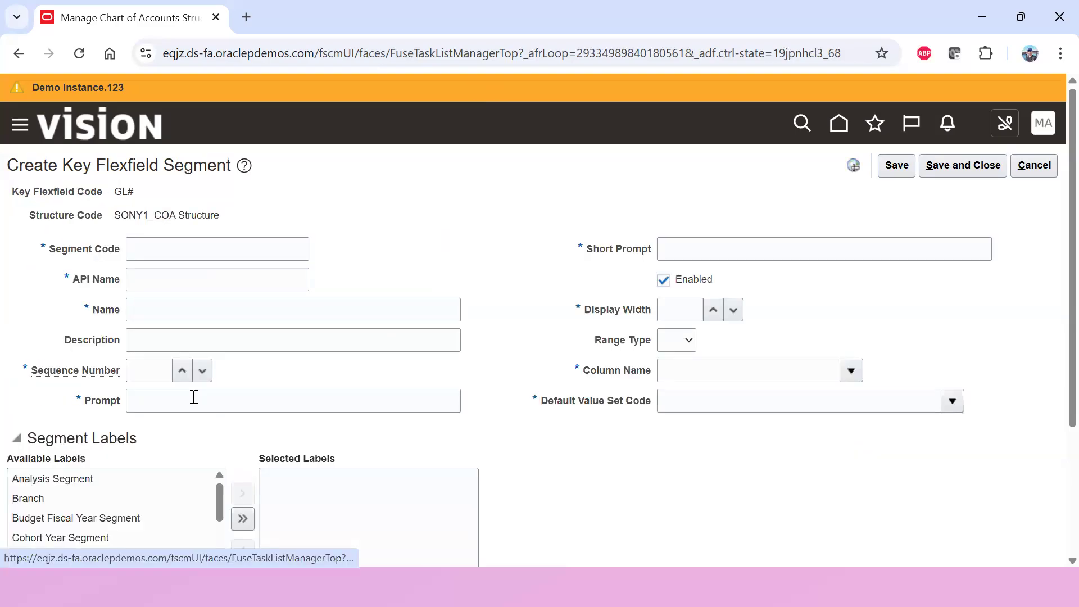
left_click(183, 253)
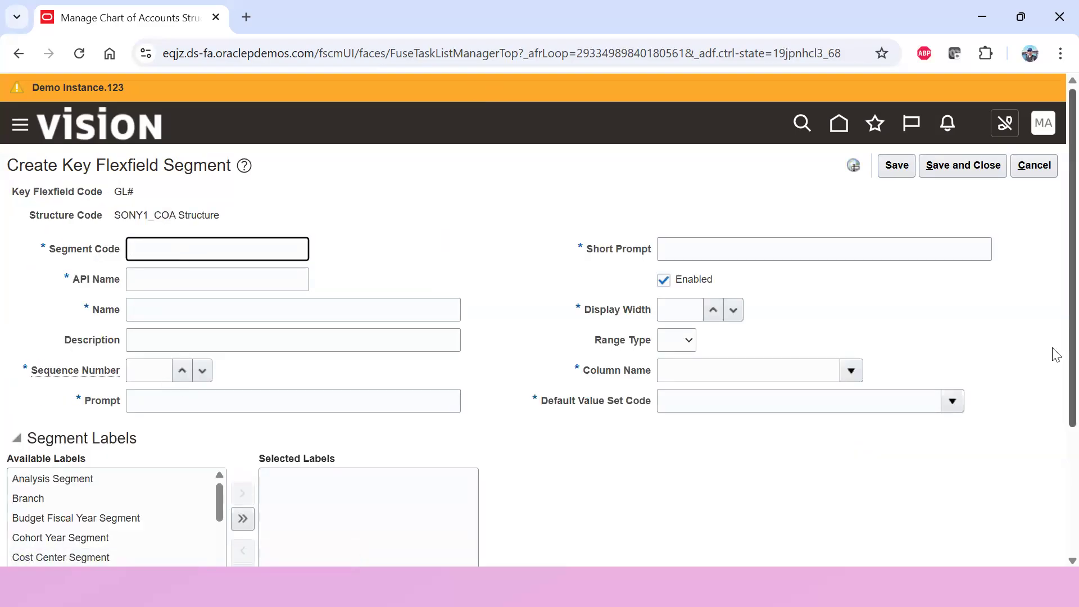
Step: Switch to the Excel workbook and compare the value set names in row 45 with the Keyflexfield names in row 51
key("alt+Tab")
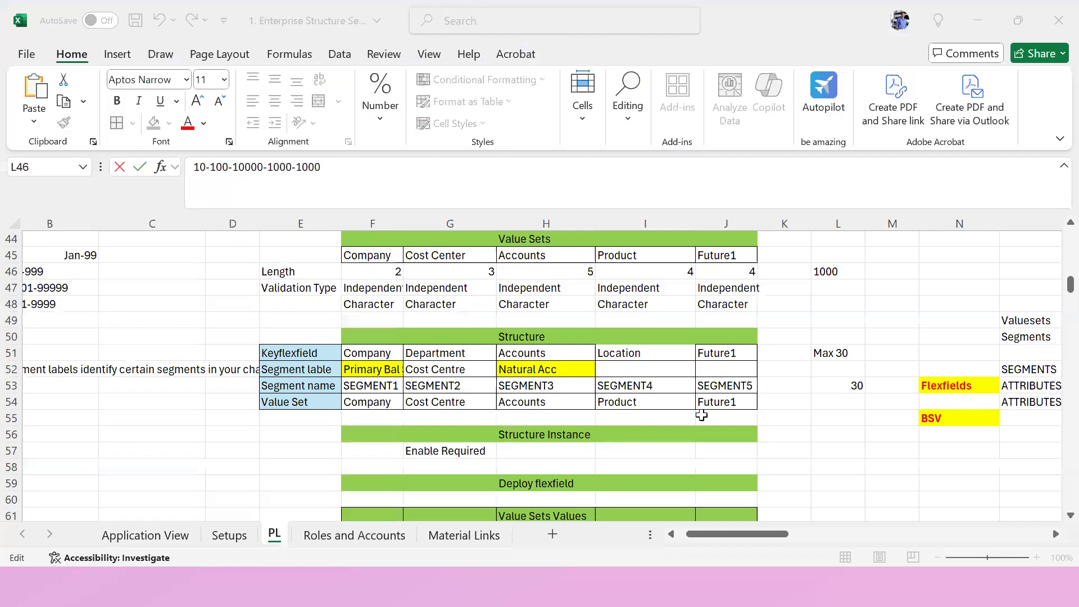
left_click(408, 293)
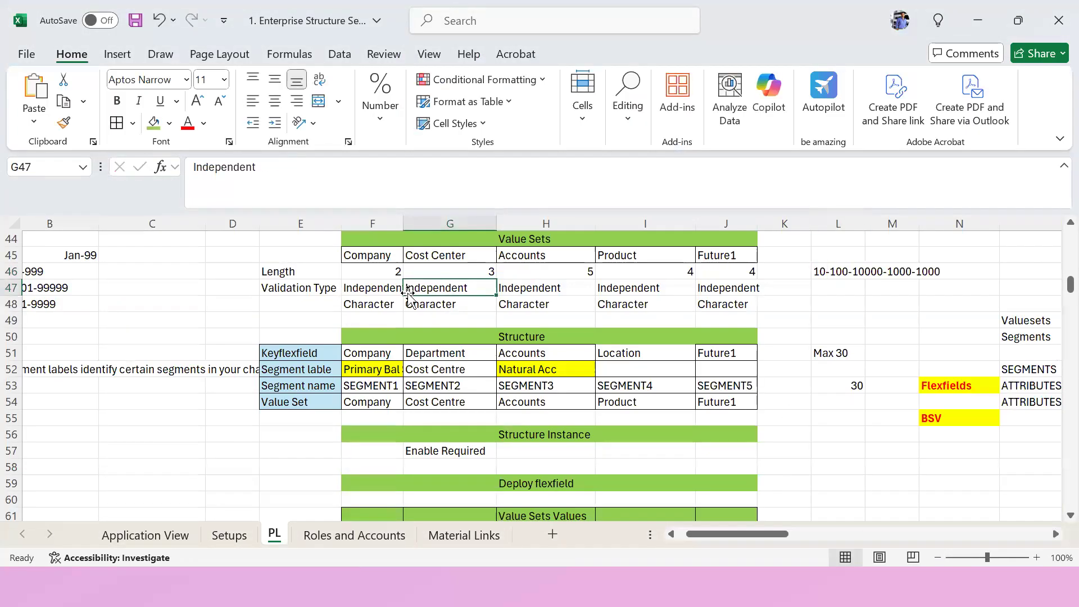
left_click_drag(382, 255, 709, 256)
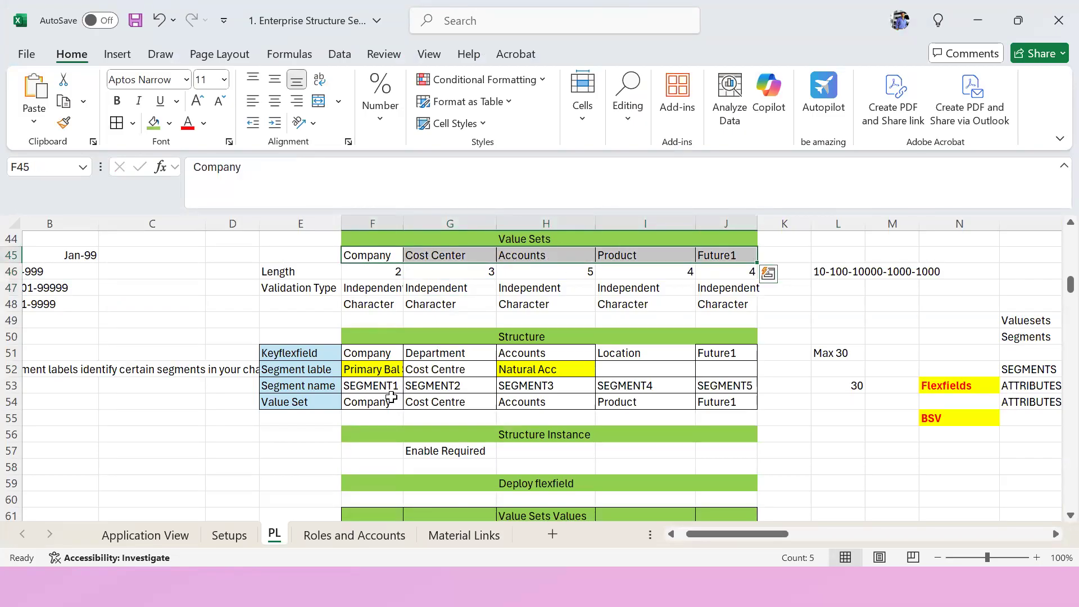
left_click_drag(369, 355, 717, 352)
Step: In the Keyflexfield row, replace Department with Cost Center and Location with Product, copied from the value set names in row 45
left_click(481, 260)
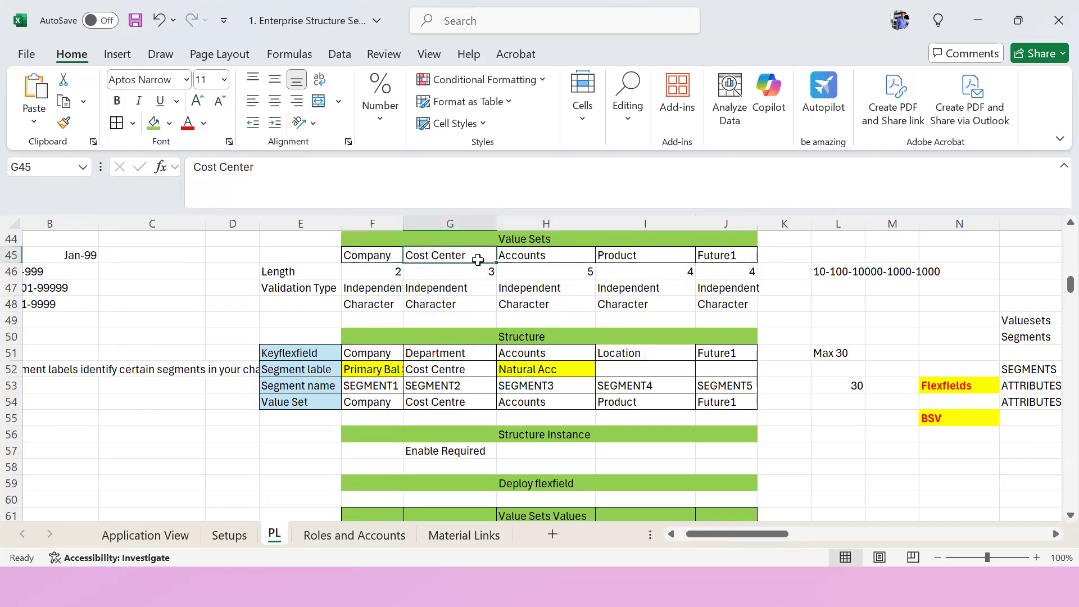
key("ctrl+c")
left_click(469, 355)
key("ctrl+v")
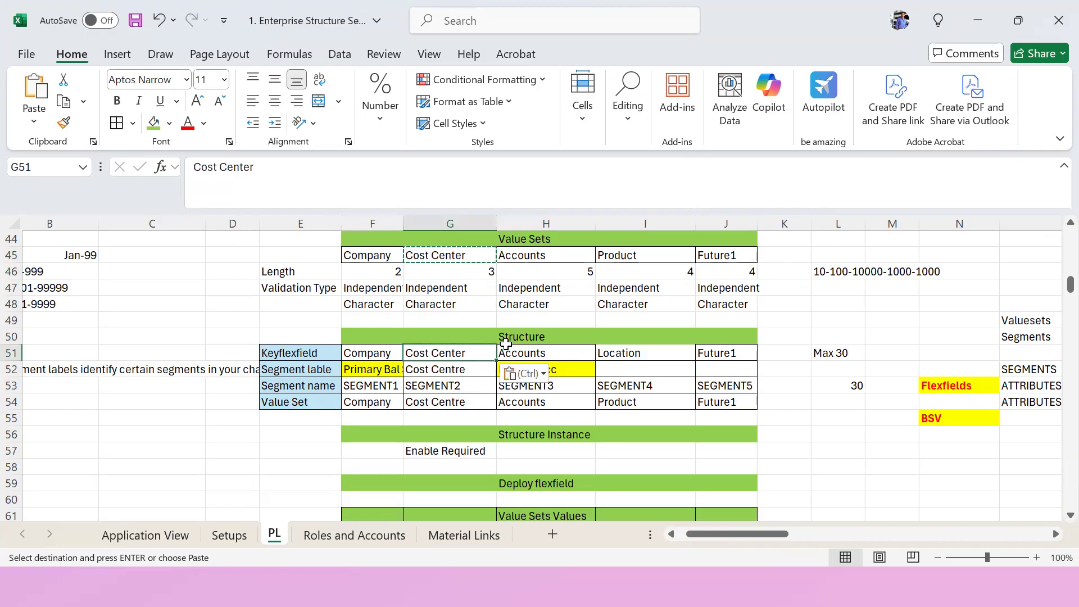
left_click(612, 257)
key("ctrl+c")
left_click(626, 353)
key("ctrl+v")
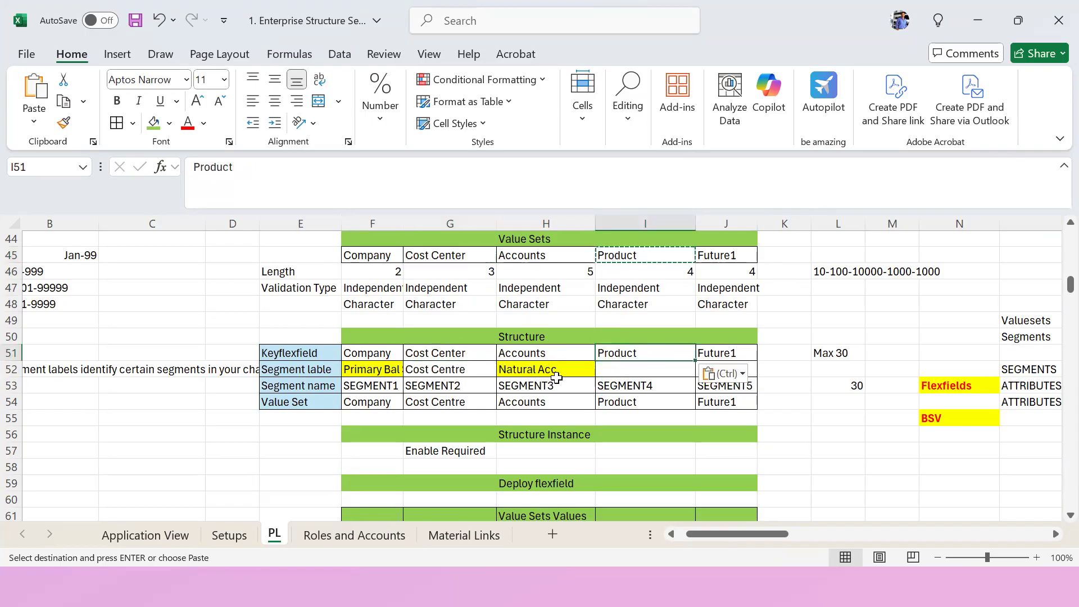
left_click(476, 400)
left_click_drag(326, 359, 718, 354)
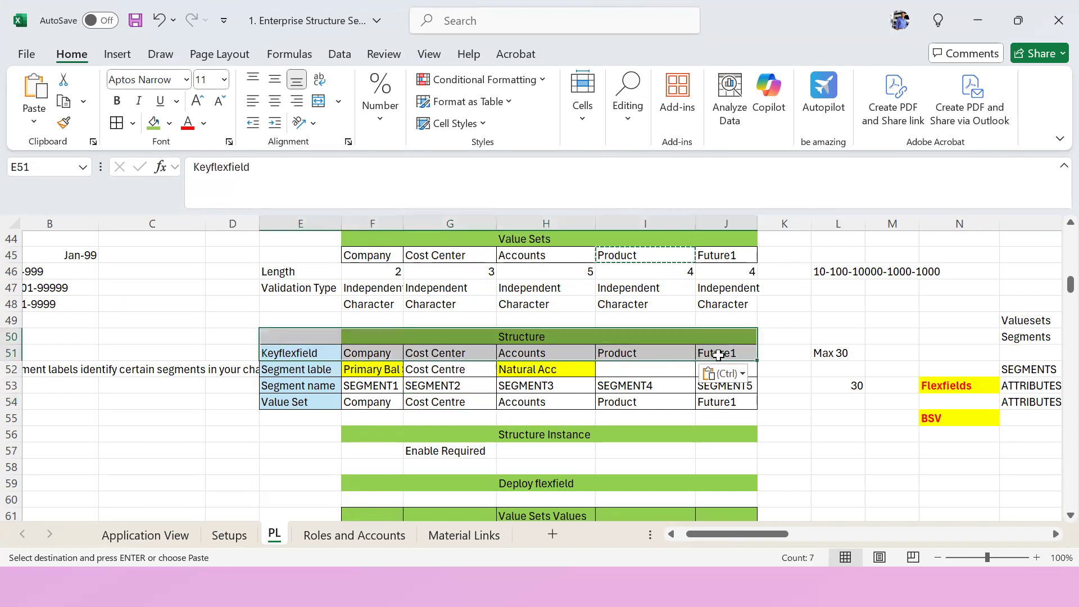
left_click(384, 354)
Step: Return to the new segment in the browser and set its code, name and description to Company and its sequence number to 1
key("alt+Tab")
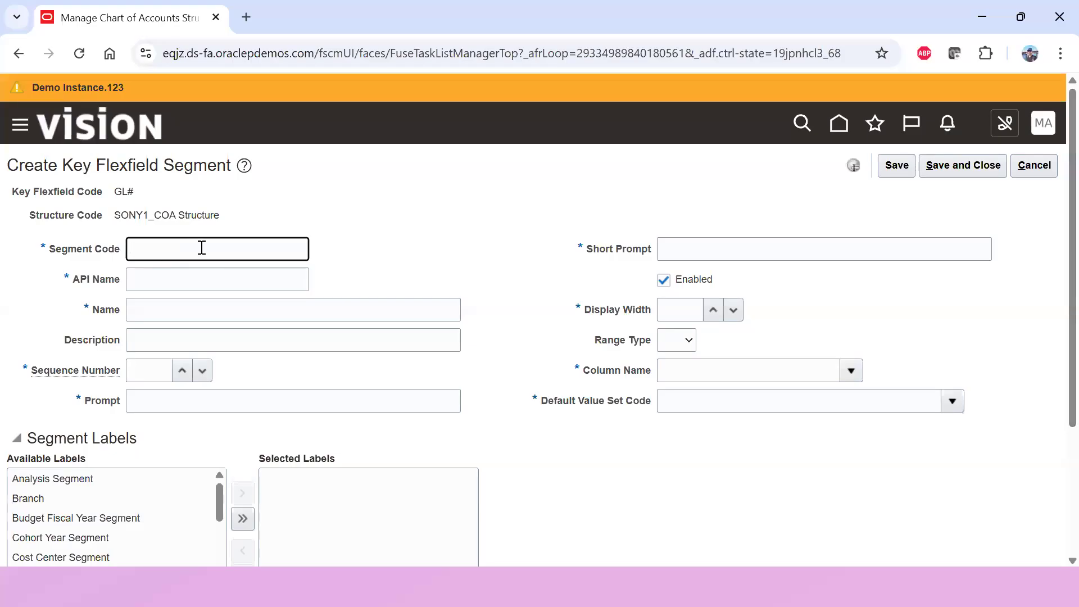
type("Company")
left_click_drag(188, 248, 110, 248)
left_click(135, 310)
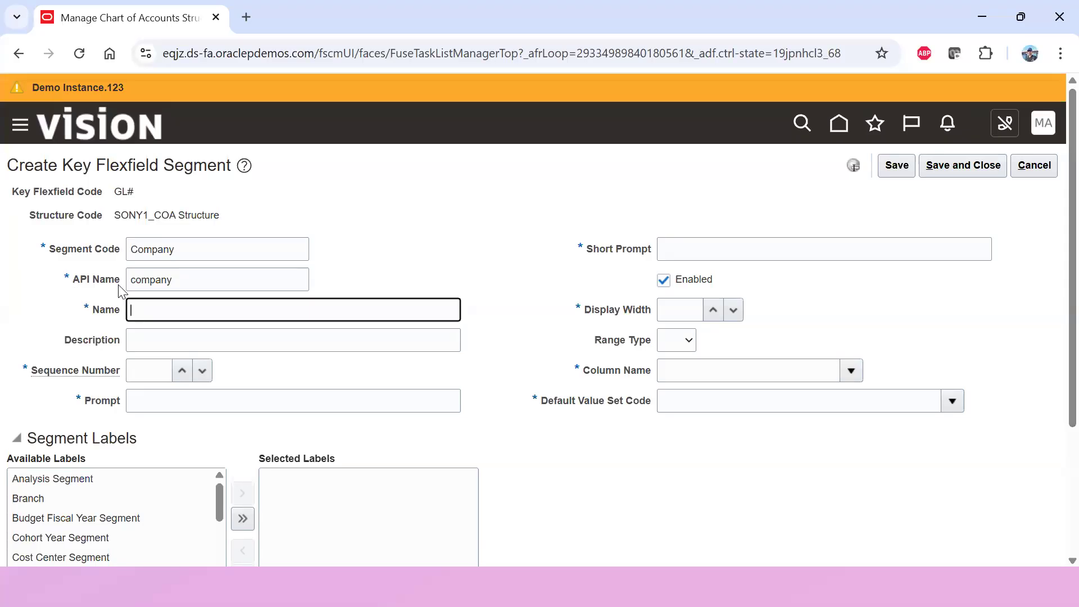
key("ctrl+v")
left_click(149, 340)
key("ctrl+v")
left_click(145, 372)
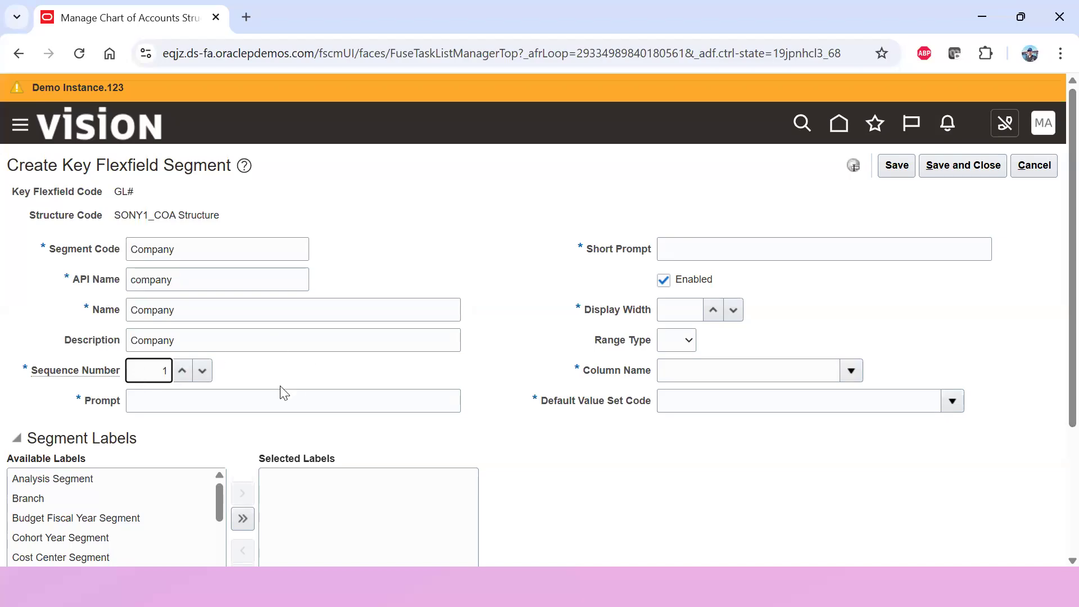
left_click(161, 398)
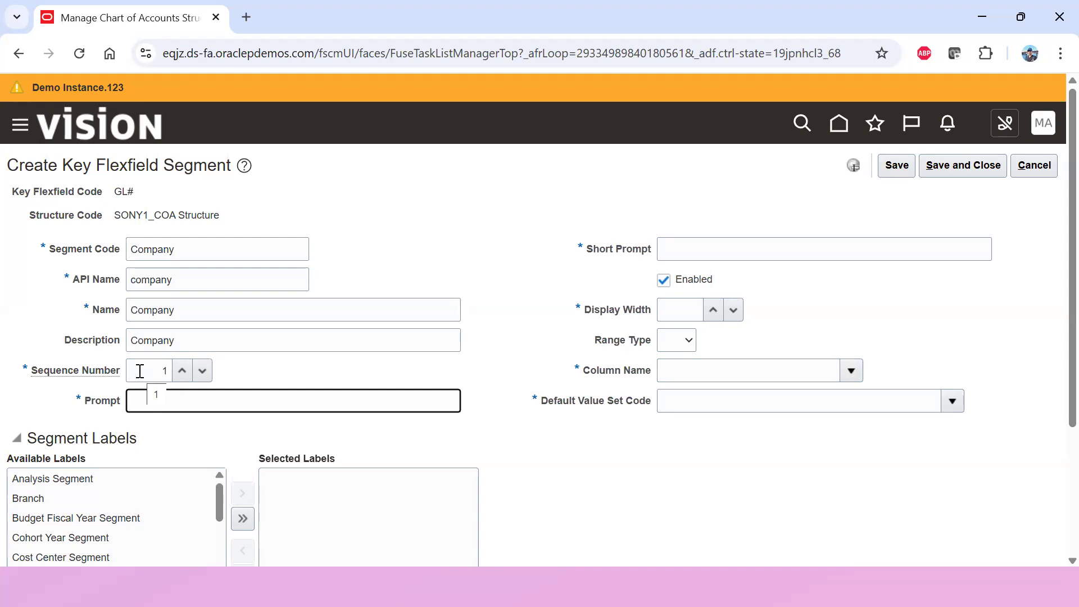
Step: Check in the Excel workbook which part of the sample account combination in L46 belongs to the first segment, and return to the segment form
key("alt+Tab")
left_click(823, 271)
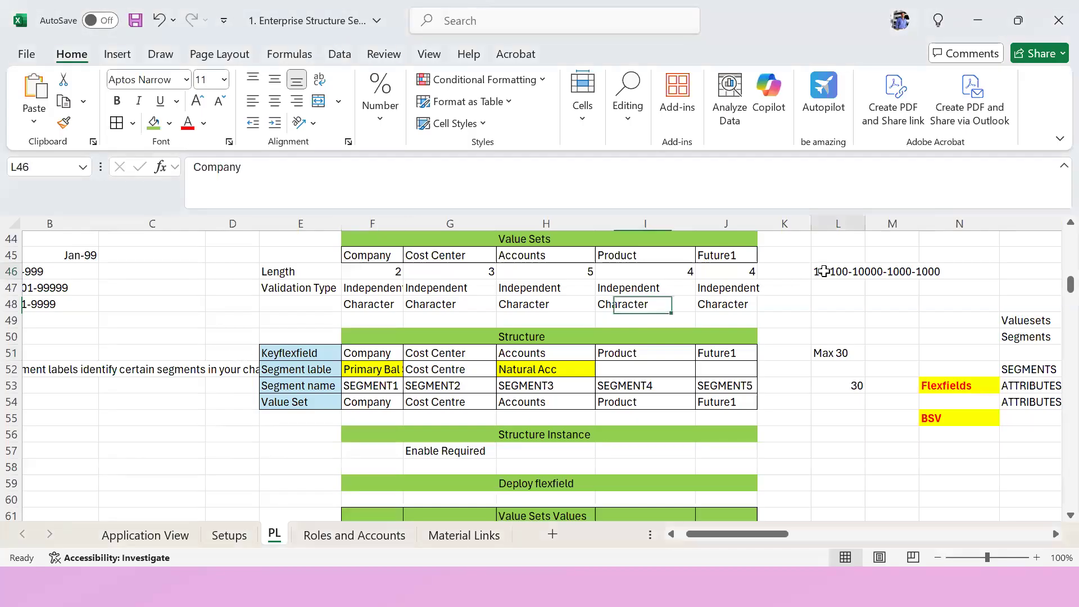
left_click_drag(345, 168, 189, 160)
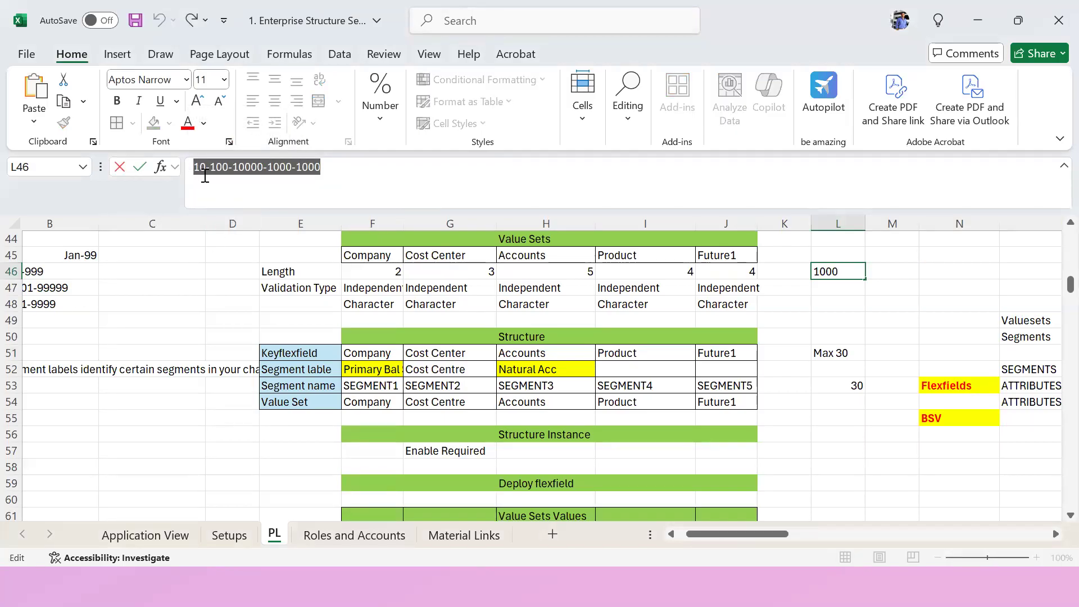
left_click(205, 166)
left_click_drag(205, 166, 191, 167)
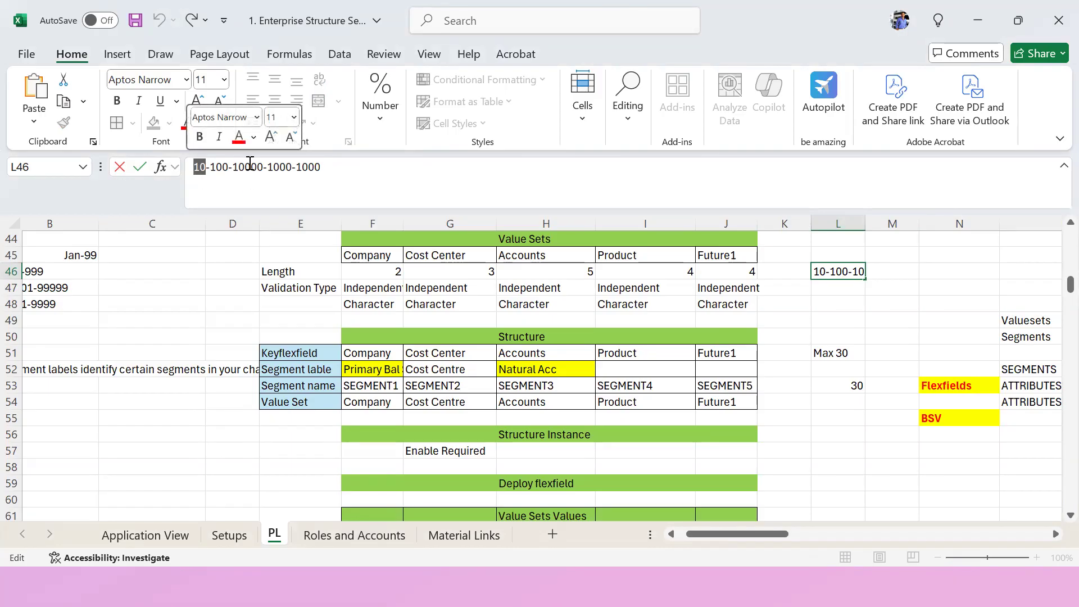
left_click(226, 184)
key("alt+Tab")
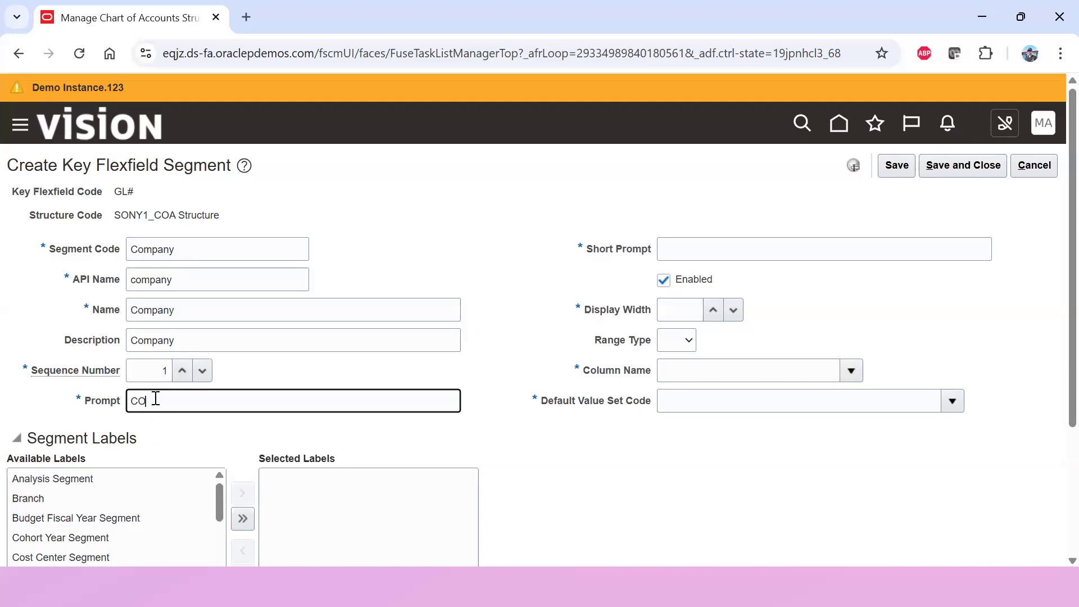
Step: Set the Company segment's short prompt to CO, matching its prompt, and its display width to 20
left_click_drag(156, 397, 98, 403)
left_click(750, 252)
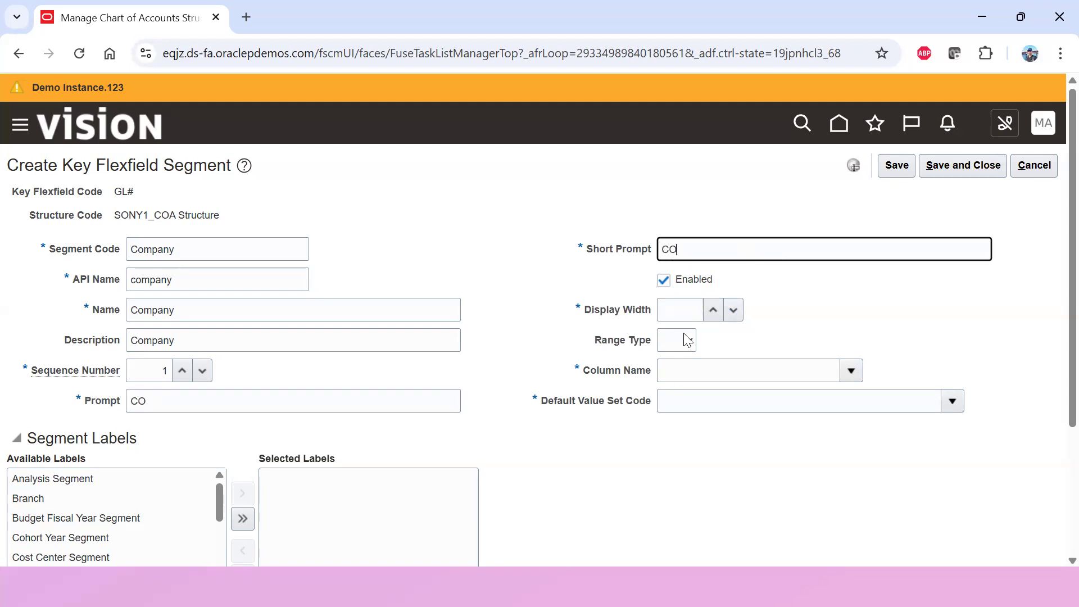
left_click(700, 311)
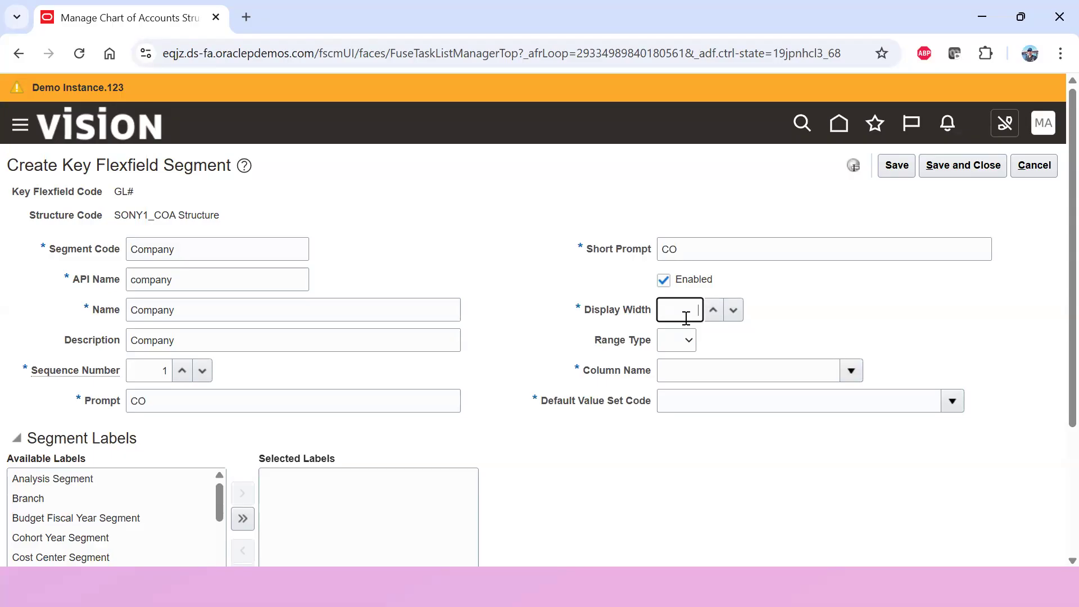
left_click(773, 332)
Step: Open the full search for the segment's column name and look through the available SEGMENT columns
left_click(852, 374)
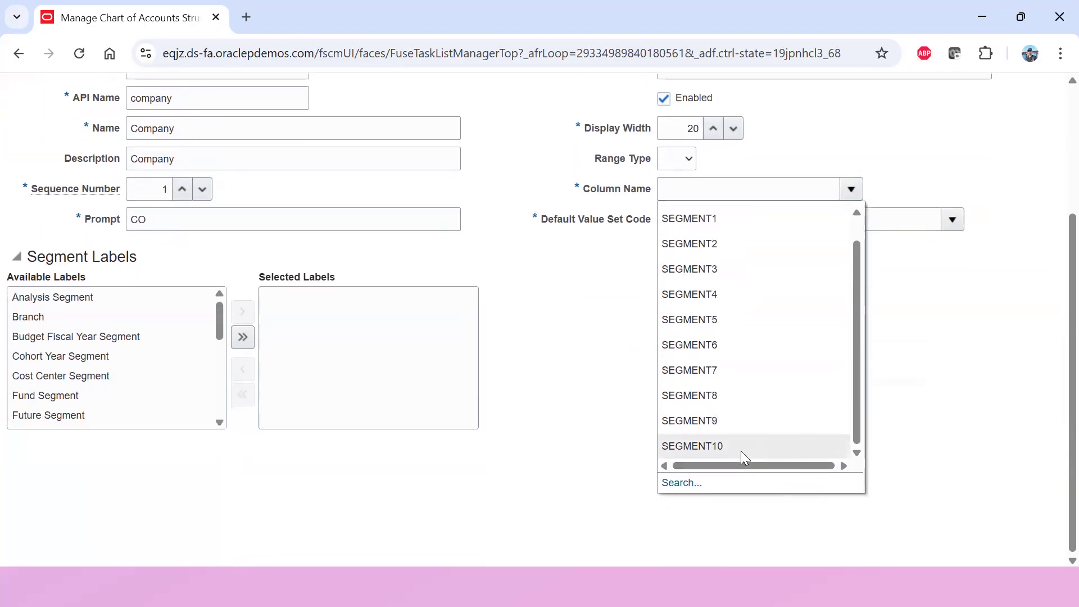
left_click(683, 534)
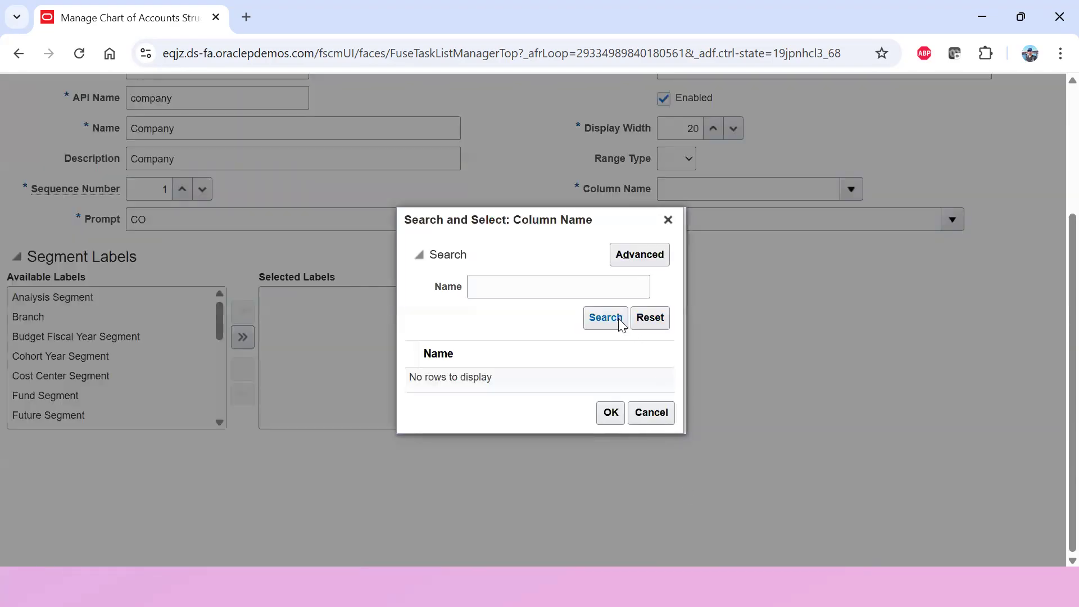
scroll(501, 439, "down", 9)
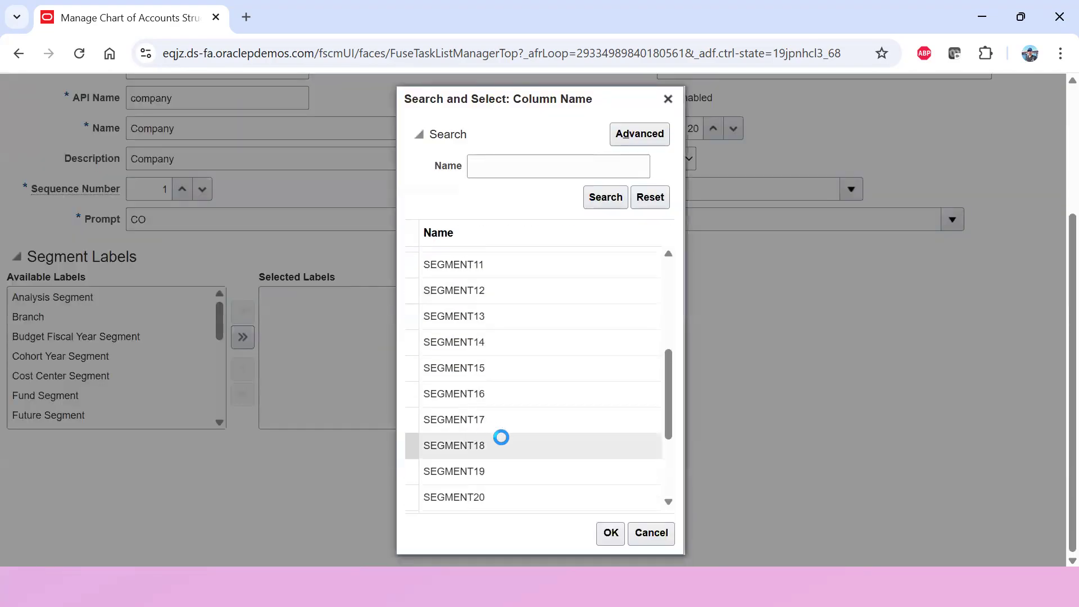
scroll(501, 439, "down", 3)
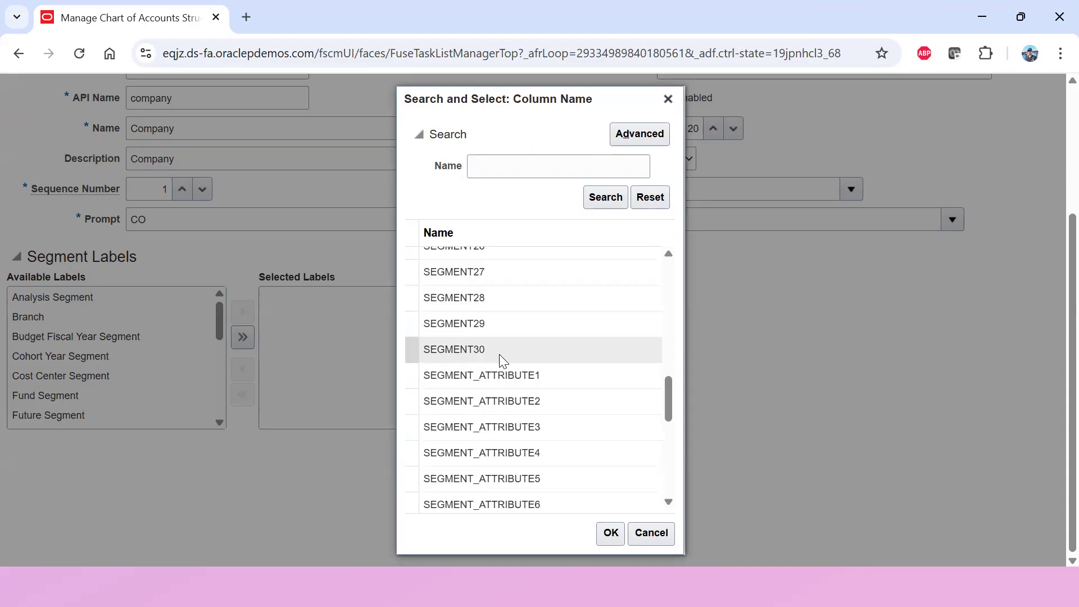
scroll(541, 353, "up", 2)
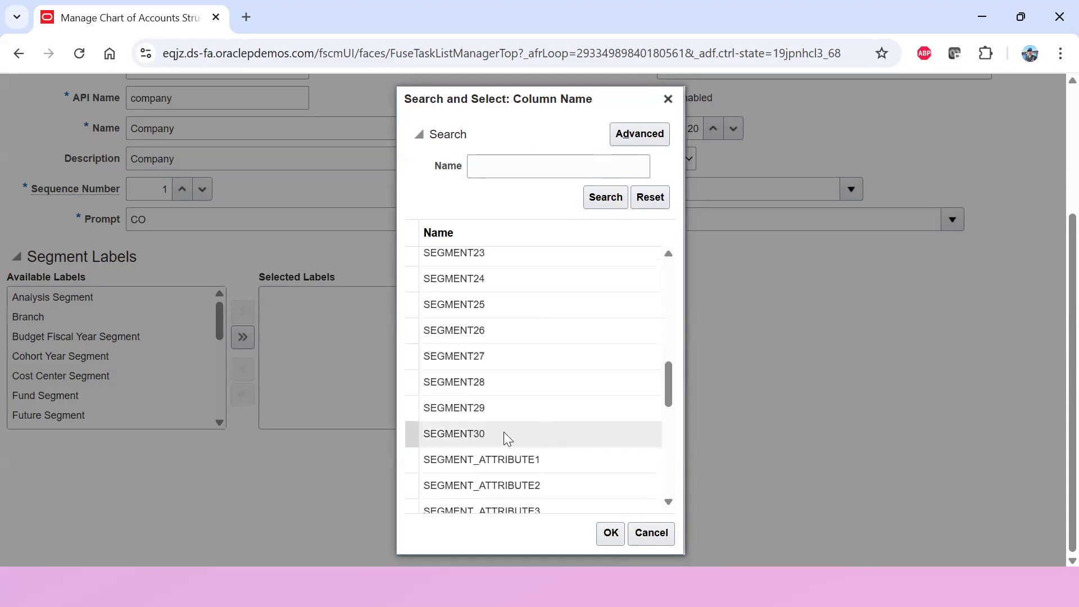
Step: Check in the Excel workbook the maximum noted in L51 beside the Keyflexfield row, and return to the column name search
key("alt+Tab")
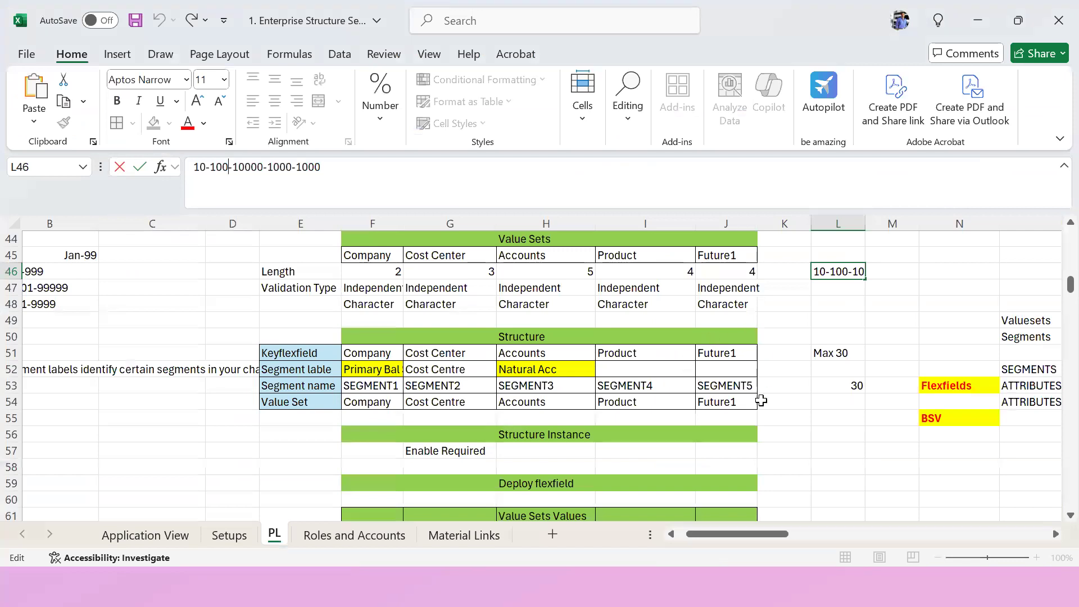
left_click(795, 353)
left_click(834, 356)
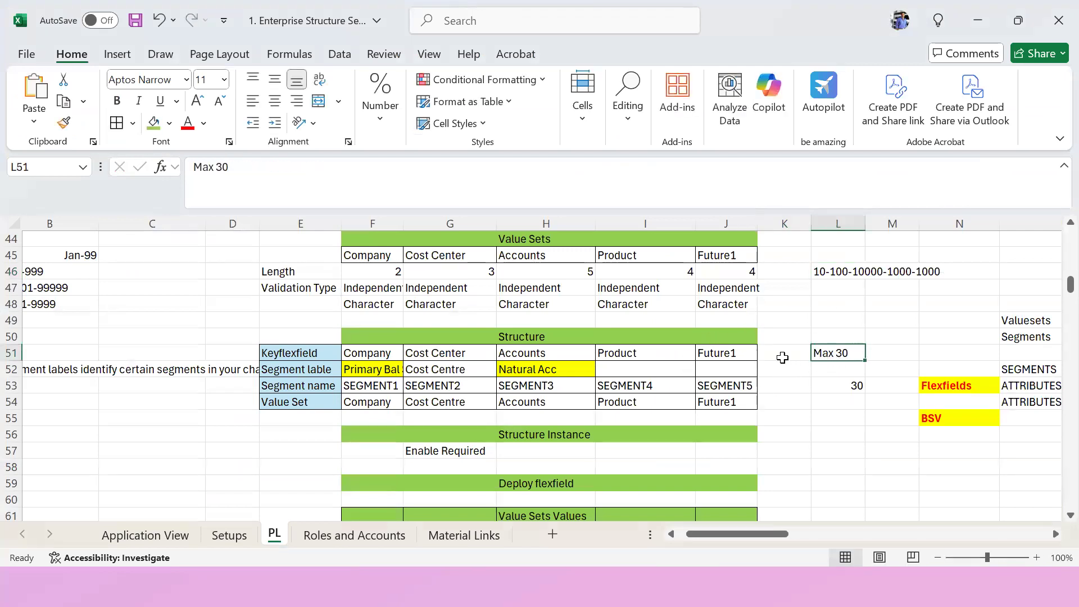
left_click_drag(225, 357, 825, 353)
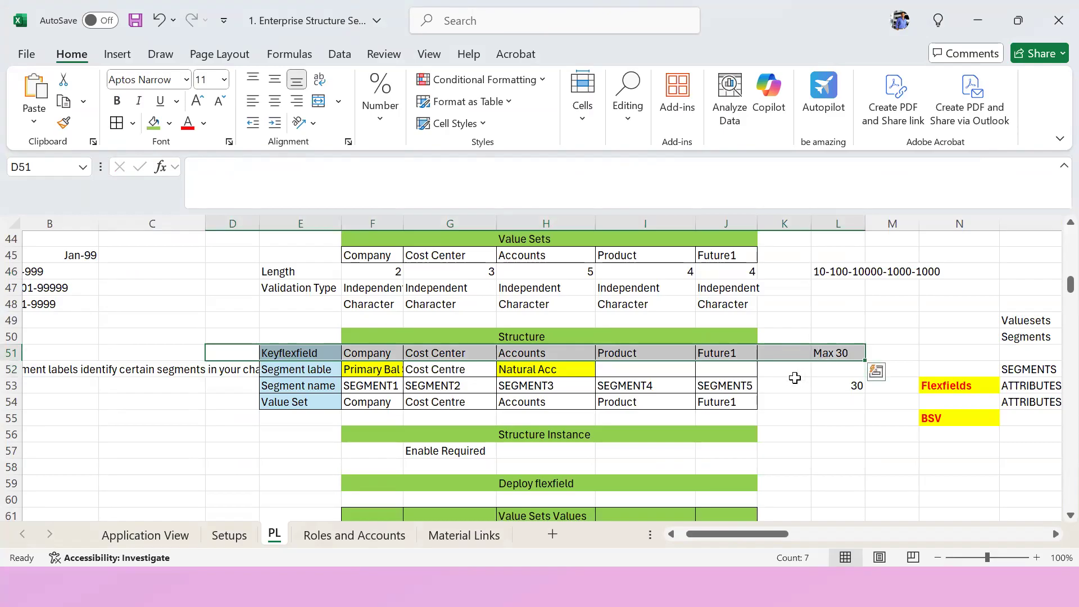
key("alt+Tab")
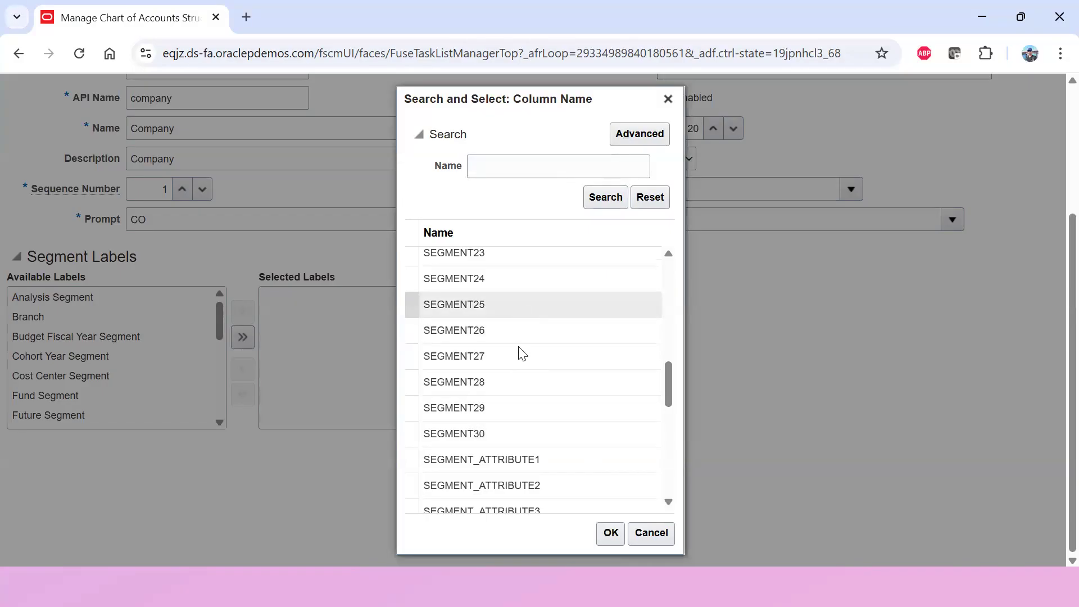
Step: Choose SEGMENT1 as the Company segment's column name
scroll(529, 427, "up", 10)
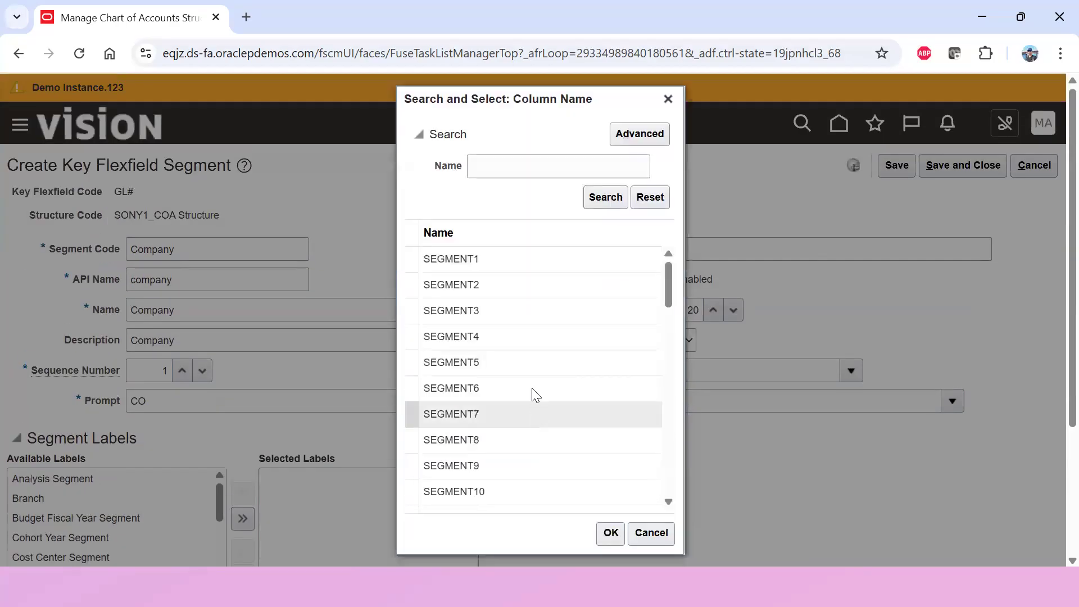
left_click(534, 261)
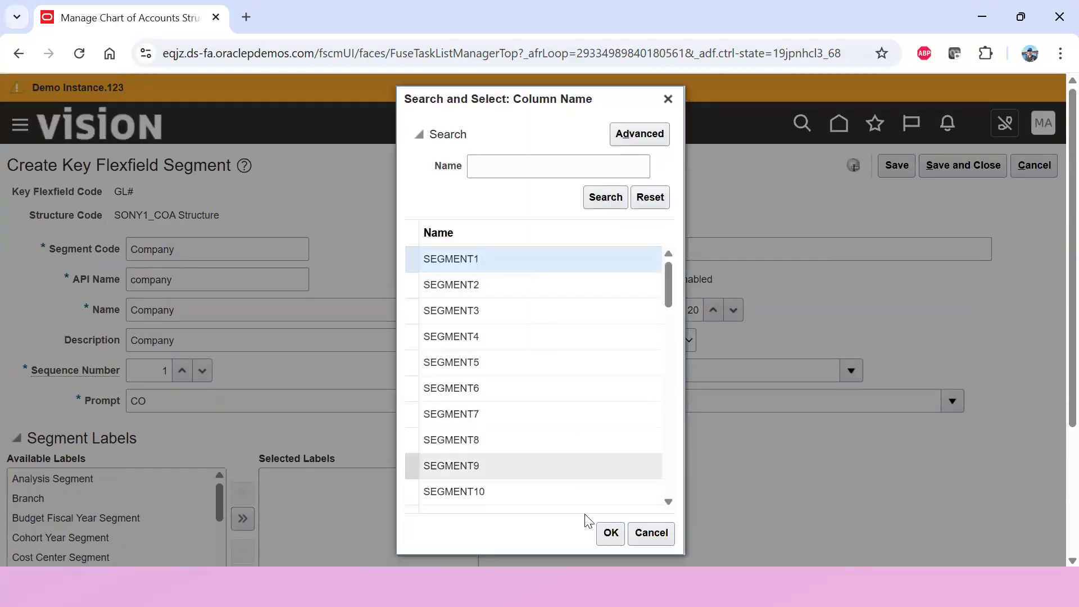
left_click(611, 534)
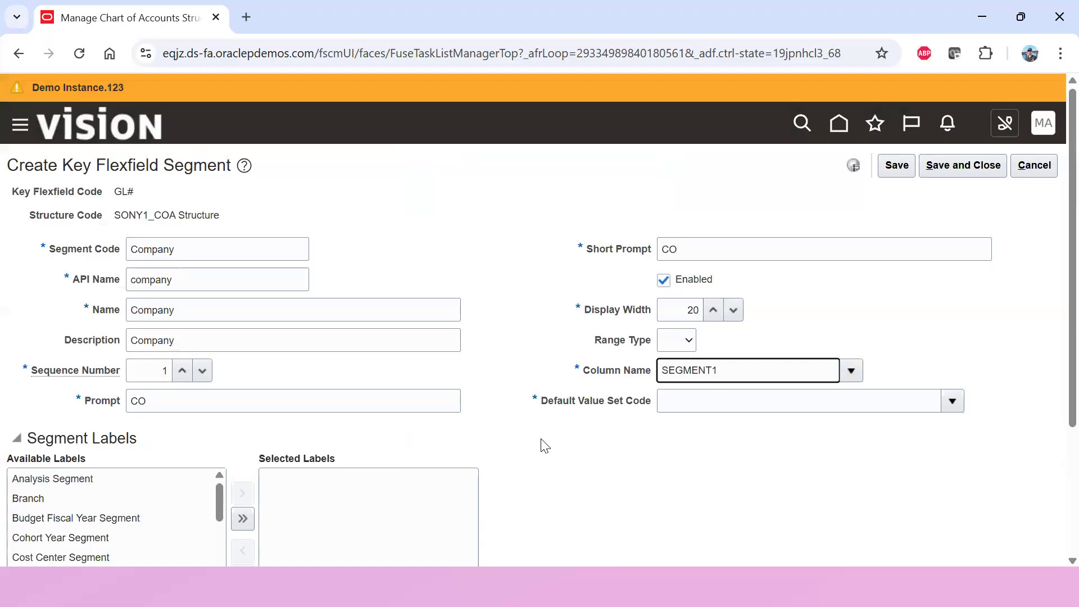
Step: Assign the Primary Balancing Segment label to the Company segment
scroll(526, 448, "down", 3)
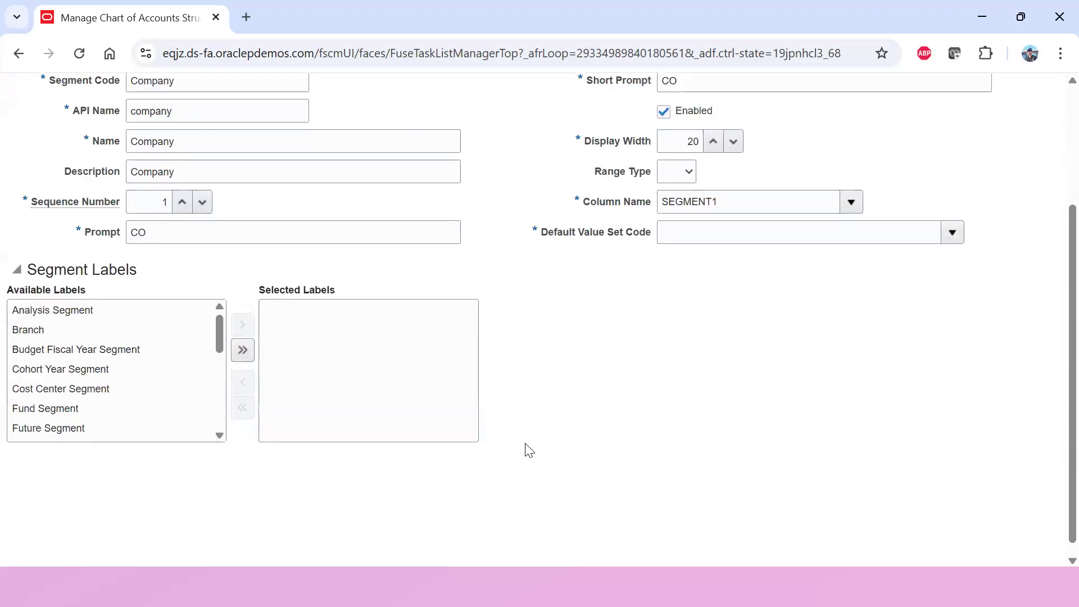
scroll(215, 229, "up", 3)
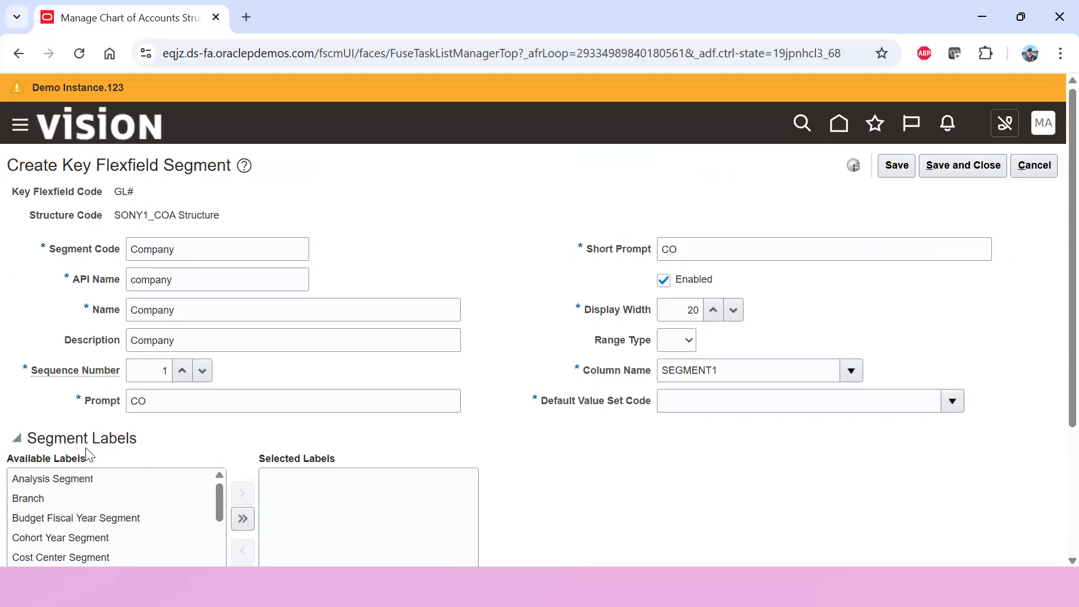
scroll(87, 455, "down", 3)
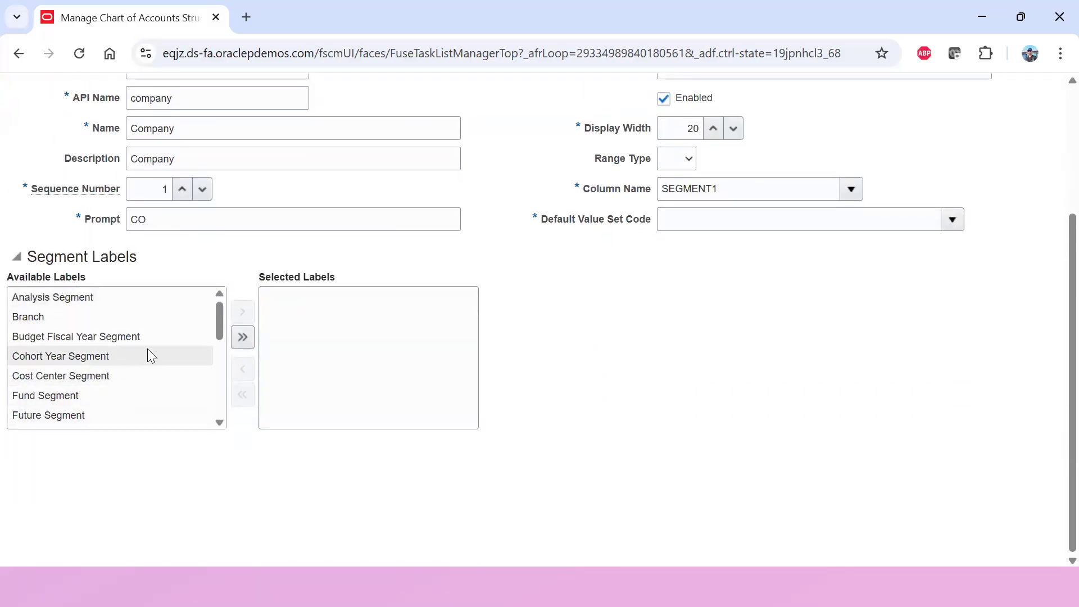
left_click_drag(216, 316, 215, 388)
left_click(43, 361)
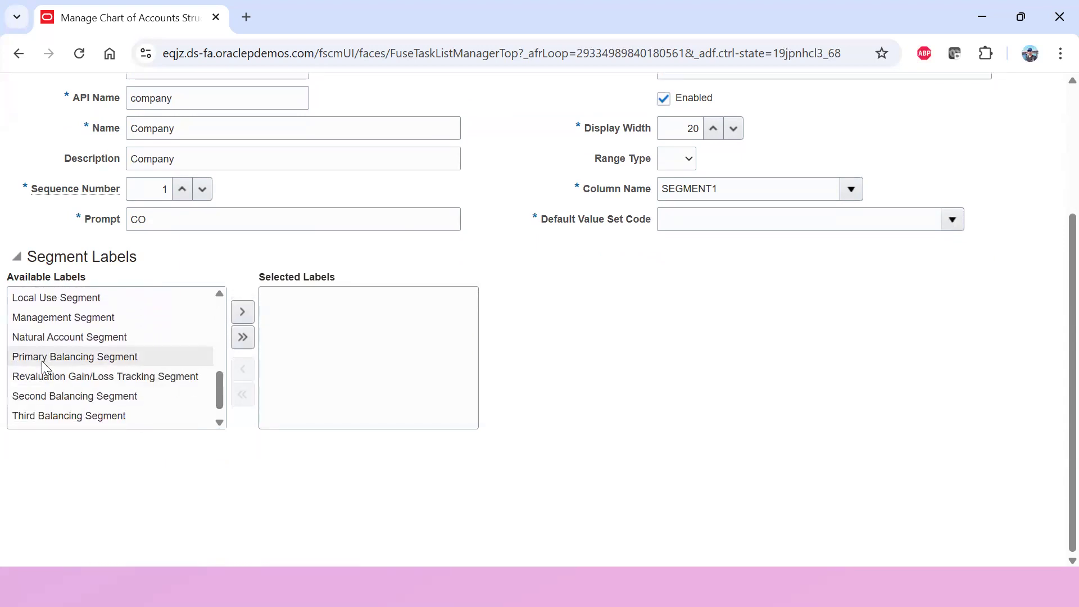
left_click(242, 312)
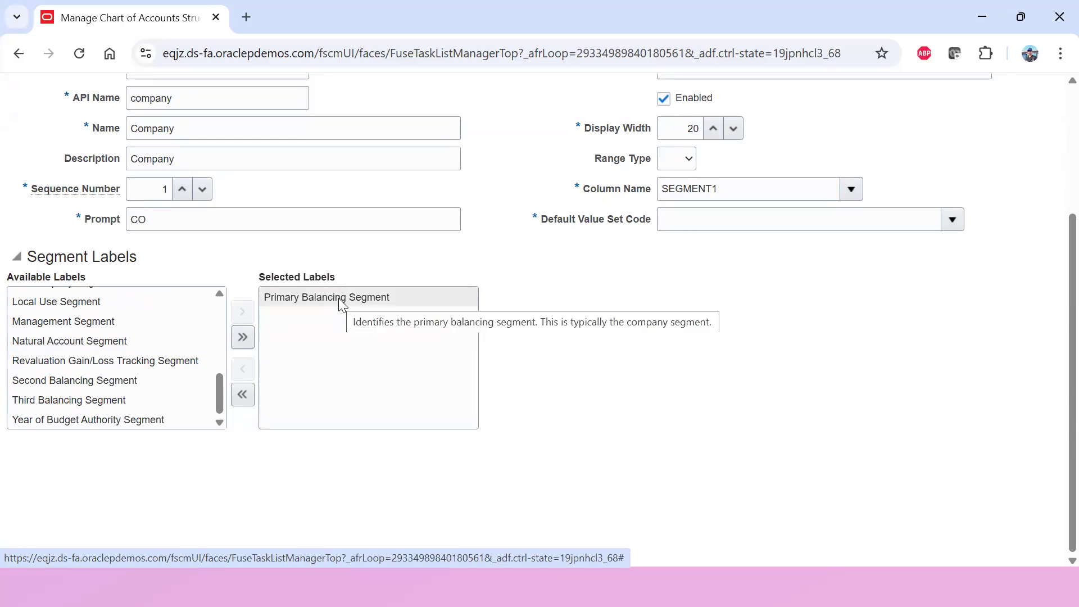
Step: Review the Company segment's details and read the description of its selected Primary Balancing Segment label
scroll(600, 354, "up", 3)
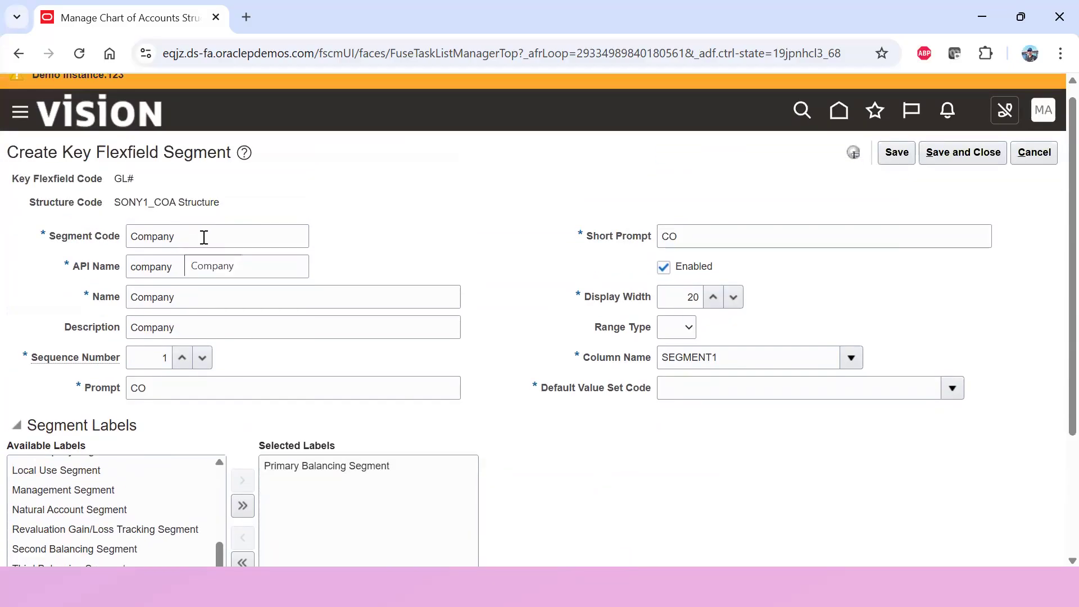
scroll(525, 418, "down", 3)
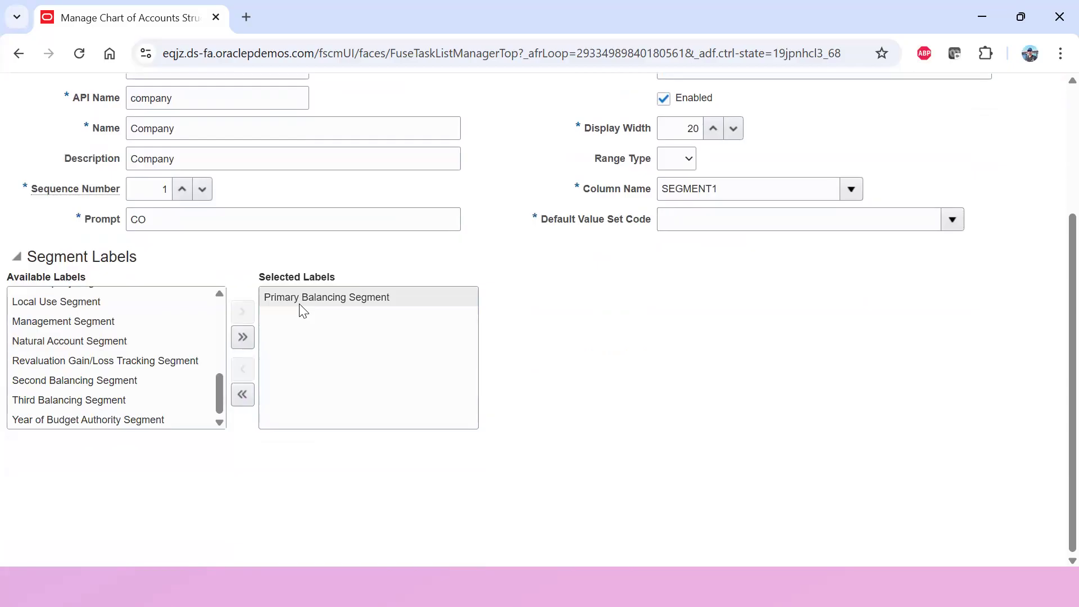
mouse_move(301, 305)
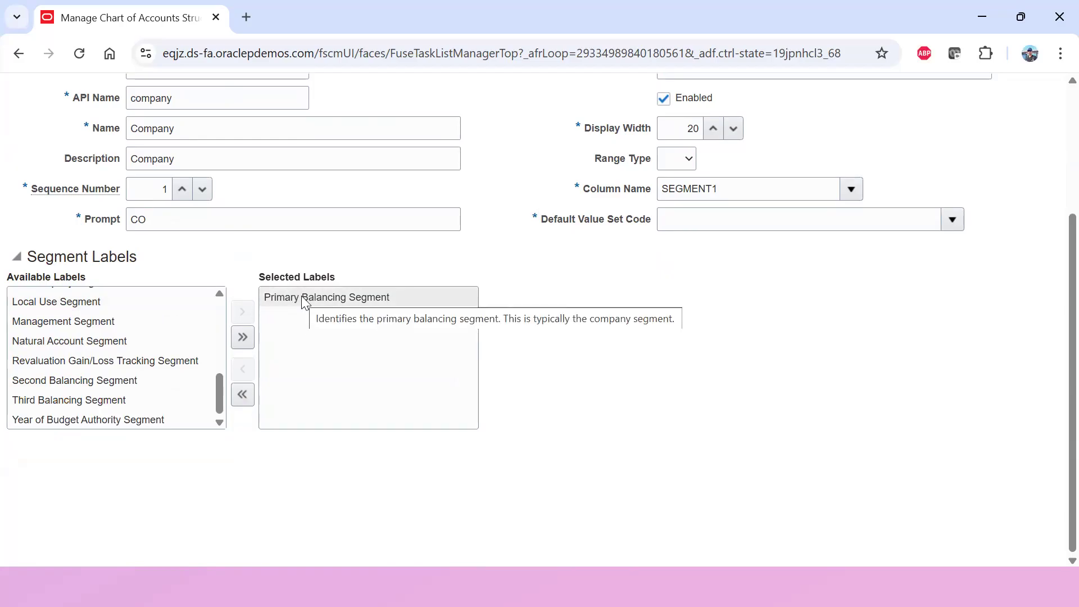
left_click(625, 423)
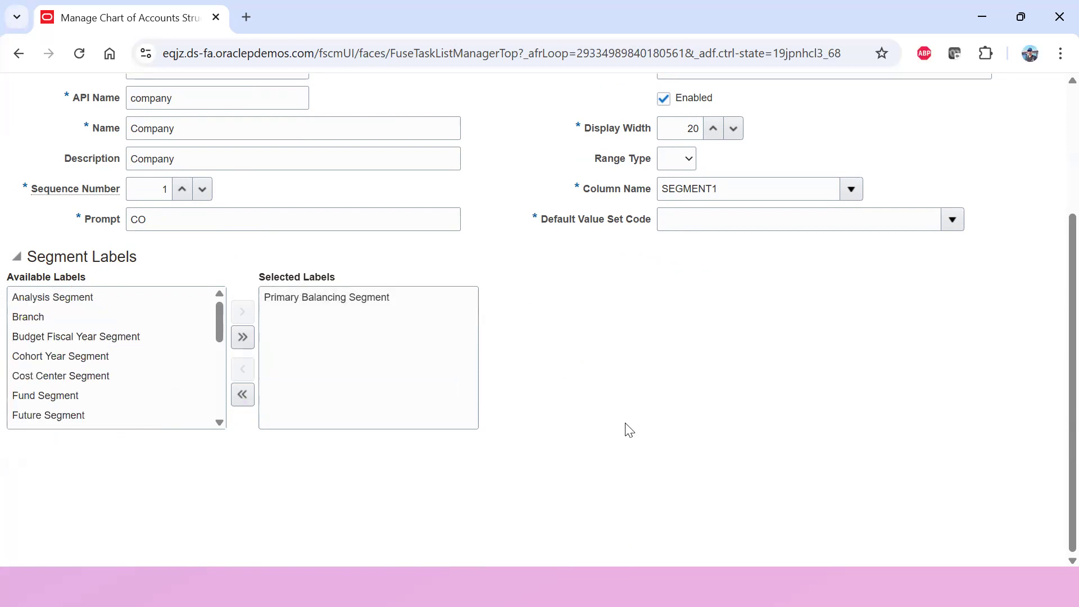
scroll(596, 415, "up", 3)
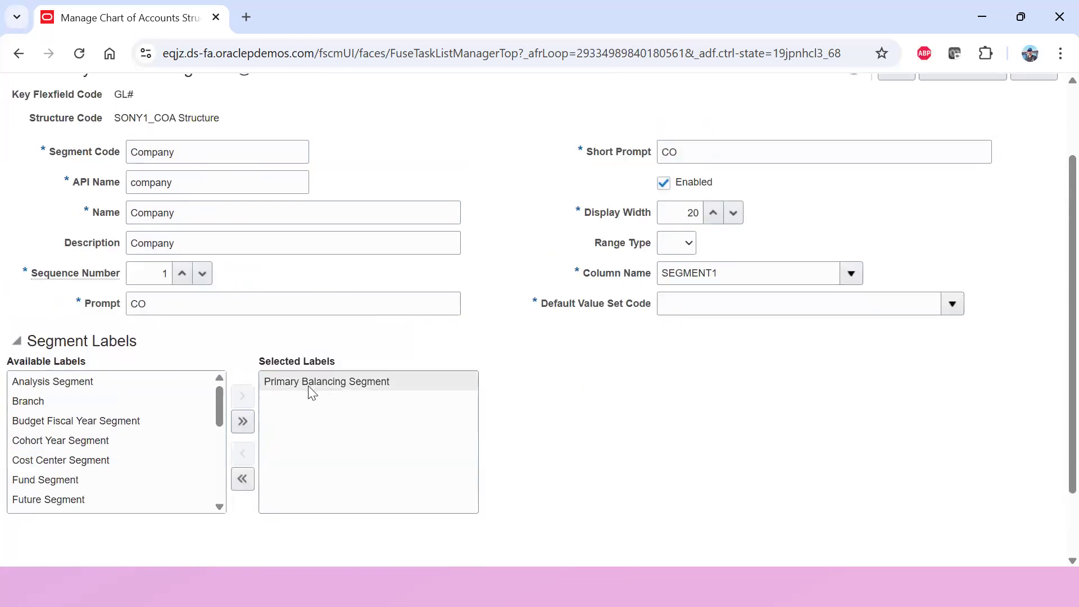
mouse_move(313, 393)
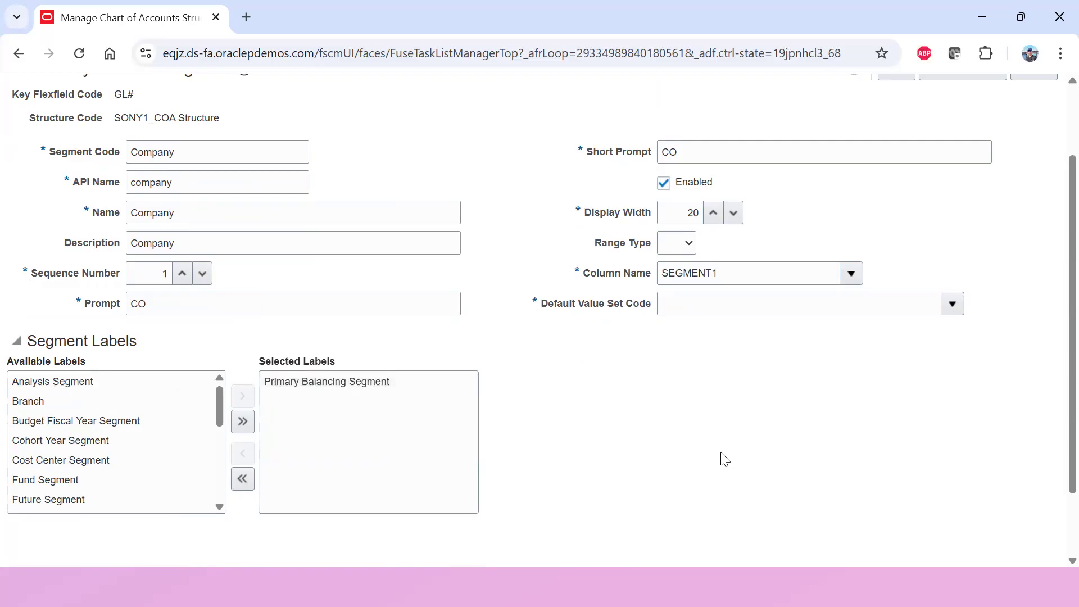
Step: Search the default value set codes for SONY1 and assign SONY1_Company ValueSet to the Company segment
left_click_drag(558, 307, 626, 305)
left_click(754, 305)
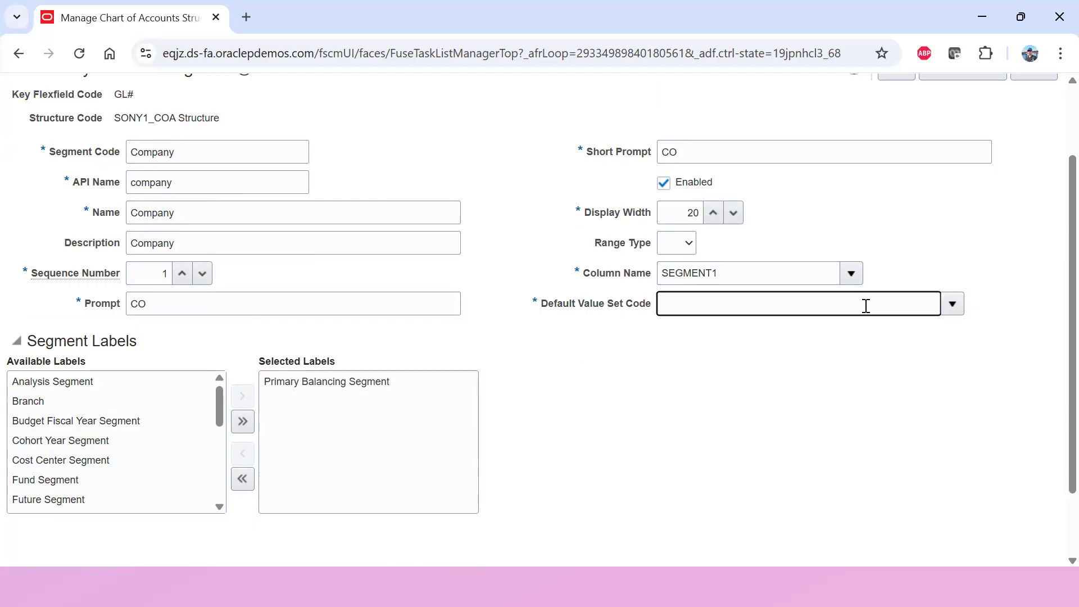
type("SONY1")
left_click(952, 304)
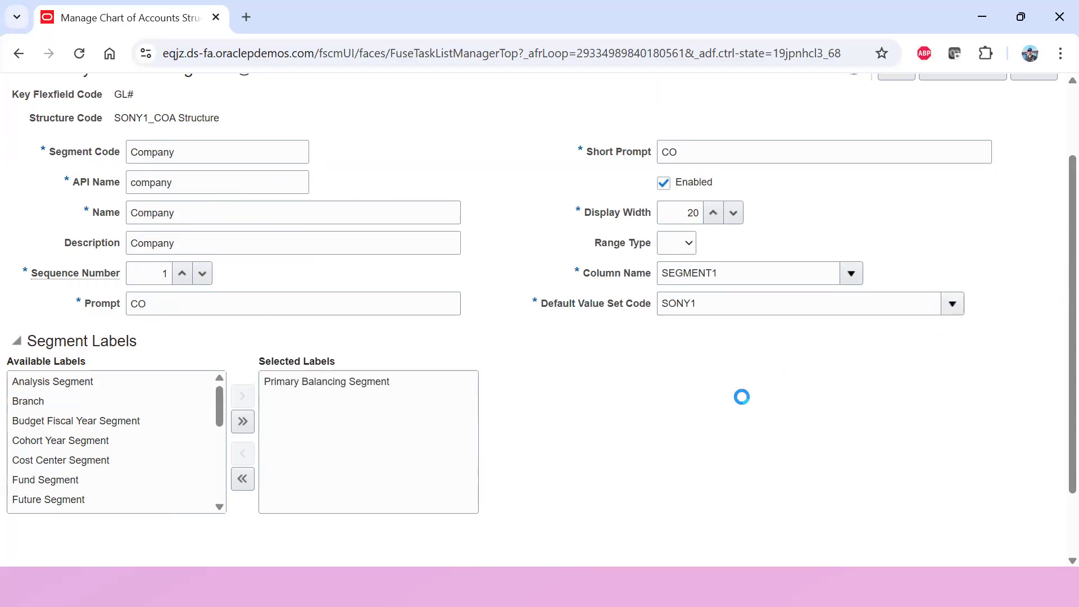
scroll(585, 436, "down", 2)
left_click(669, 500)
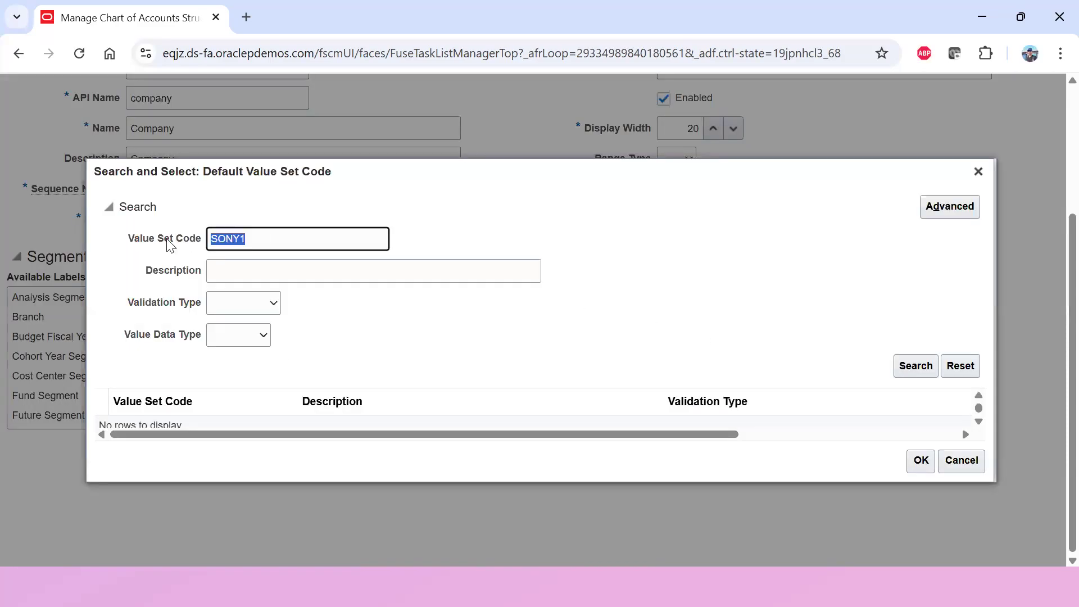
left_click(914, 365)
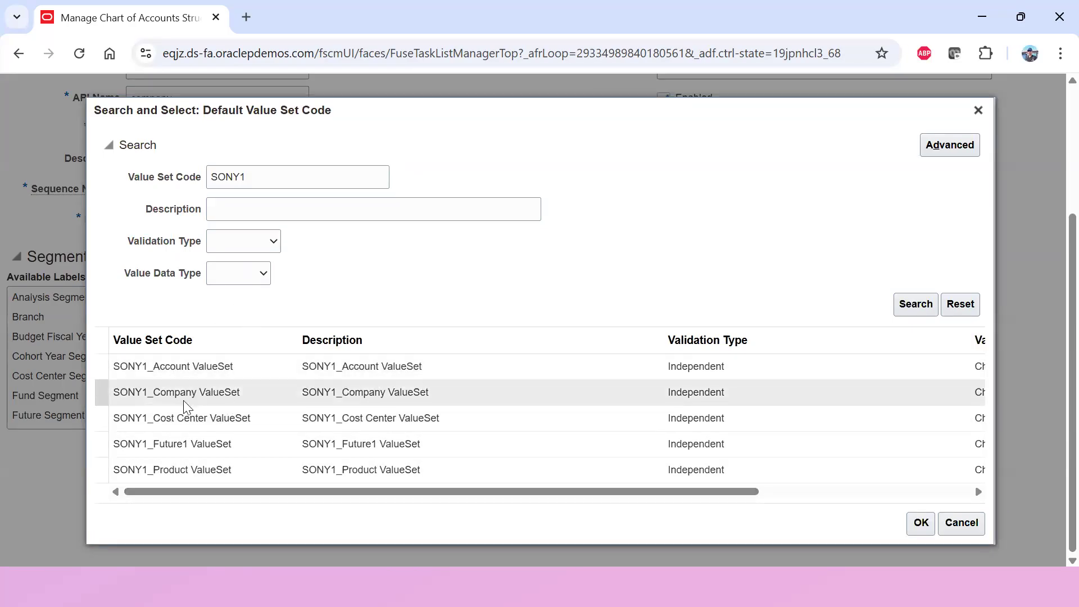
left_click(260, 397)
left_click(933, 522)
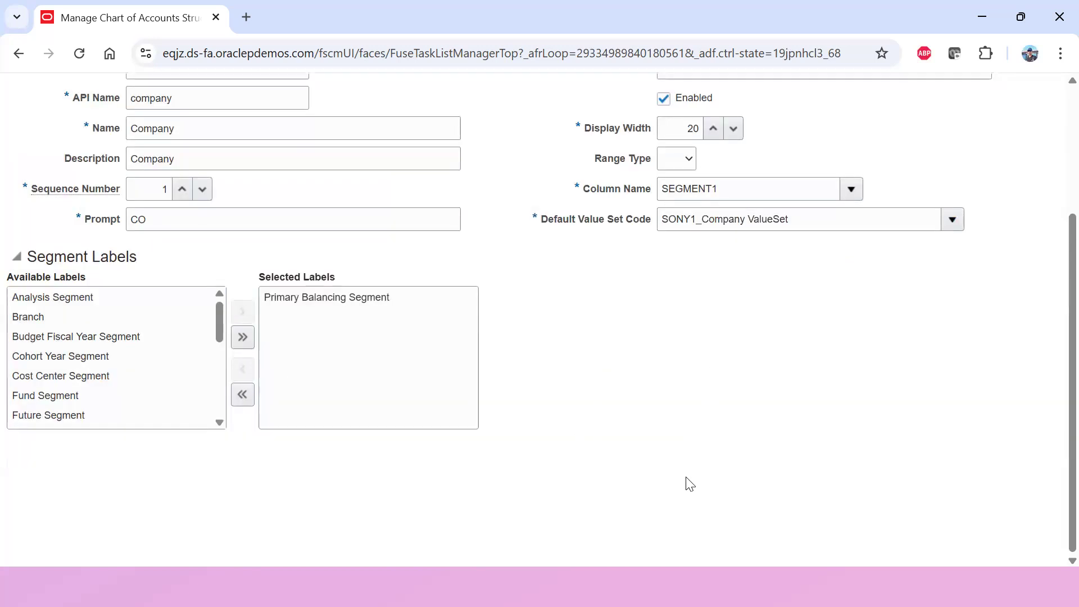
Step: Save the Company segment, review its segment code, and close it to return to the structure
scroll(618, 477, "up", 3)
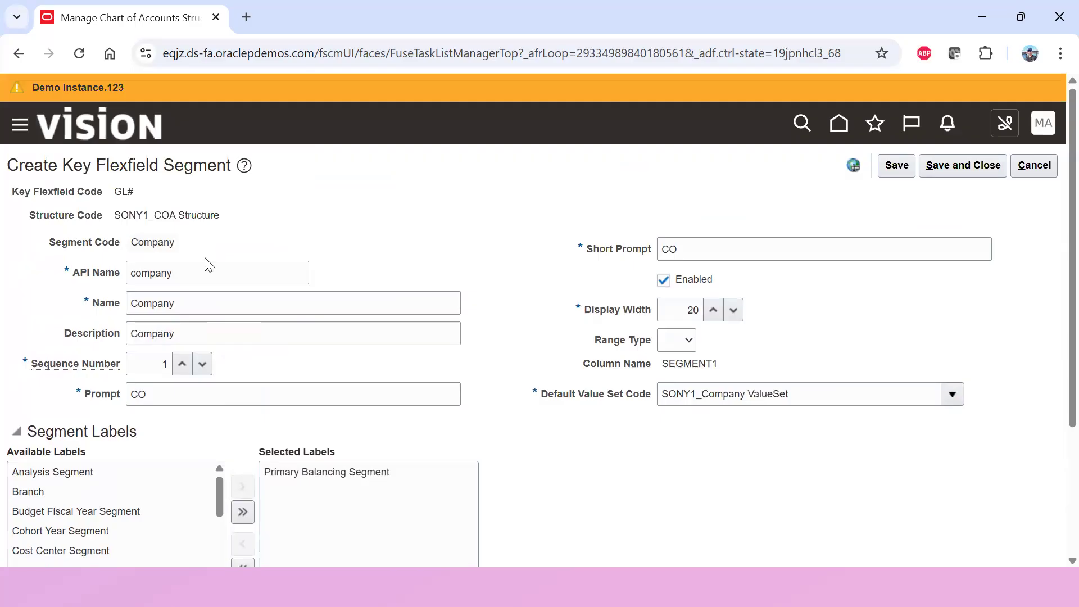
left_click_drag(196, 255, 80, 251)
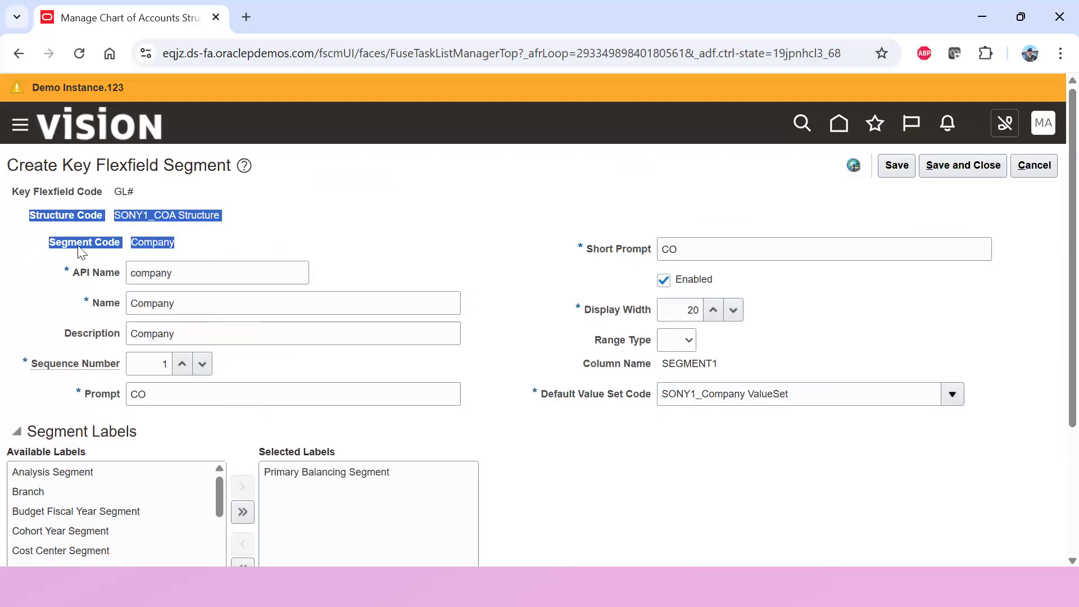
left_click(199, 246)
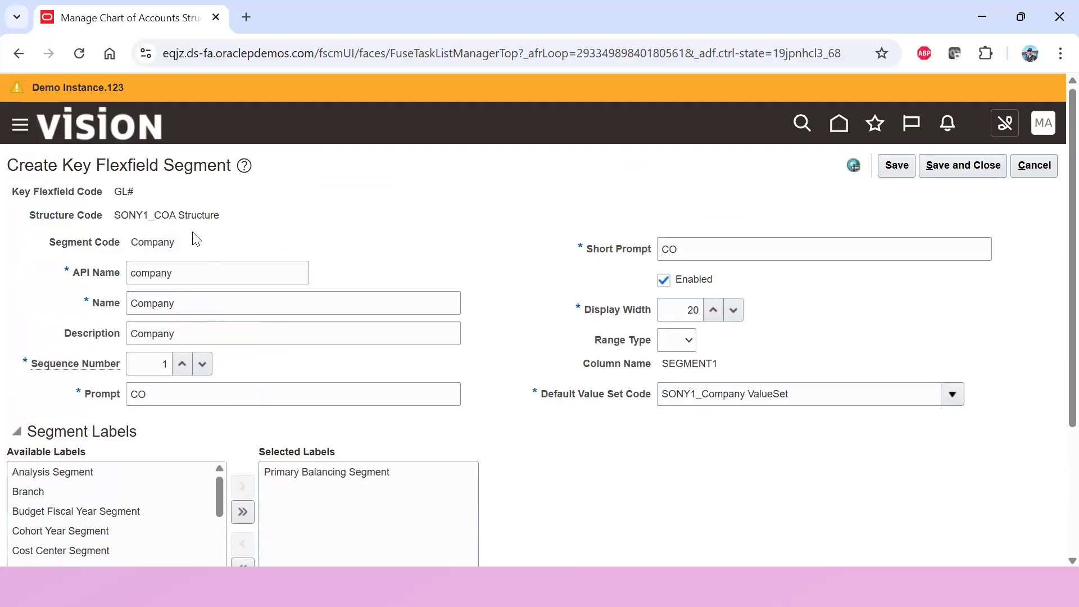
left_click_drag(194, 245, 29, 241)
left_click(177, 253)
left_click(936, 168)
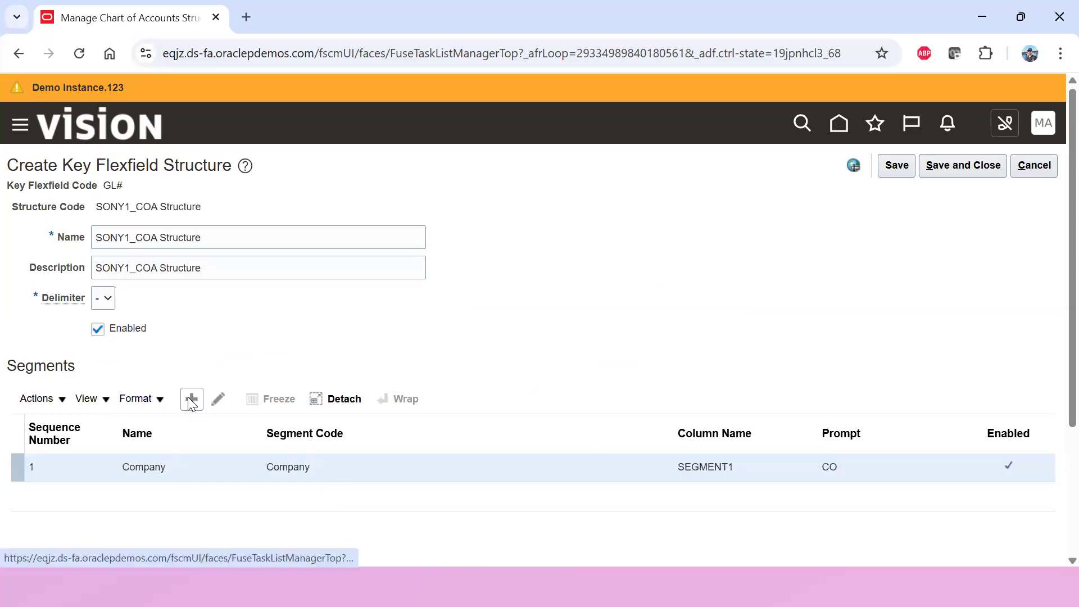
Step: Start the segment code of a new segment and copy the Cost Center name from the Value Sets section of the Excel worksheet
left_click(173, 245)
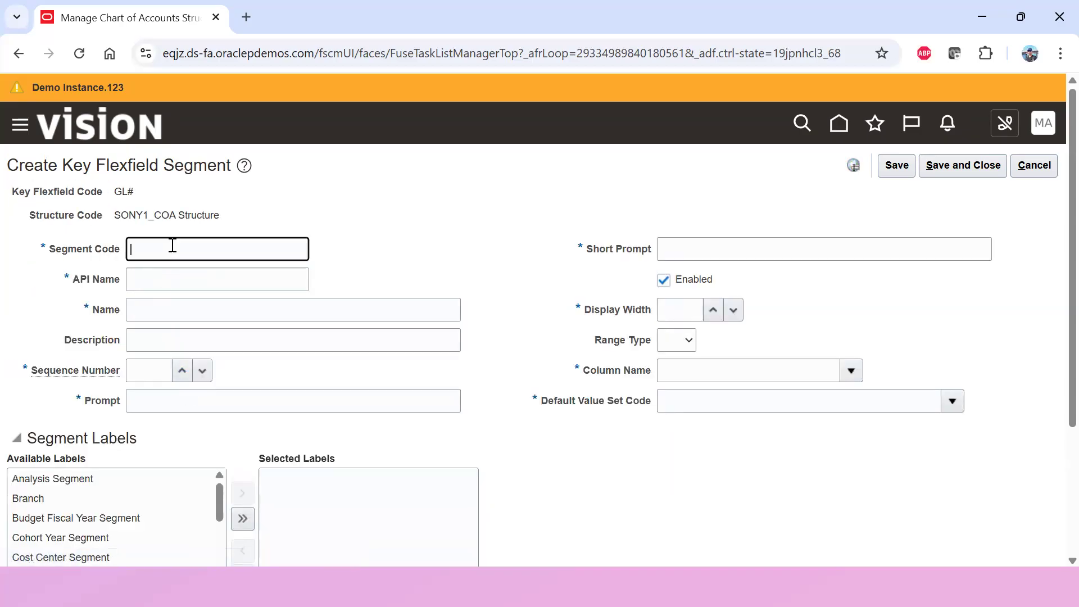
key("alt+Tab")
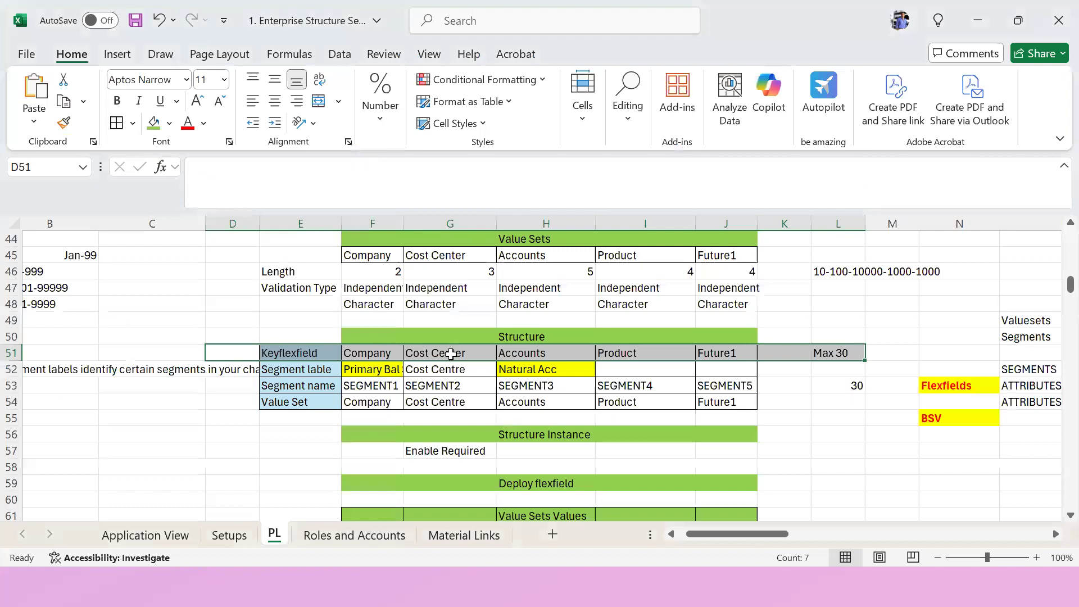
left_click(478, 354)
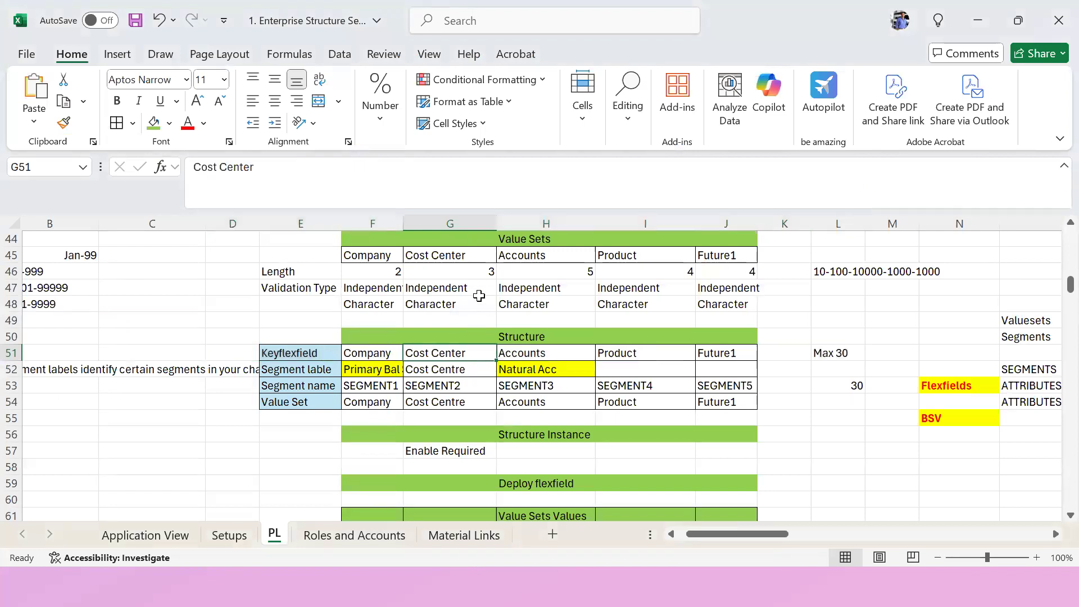
left_click(478, 256)
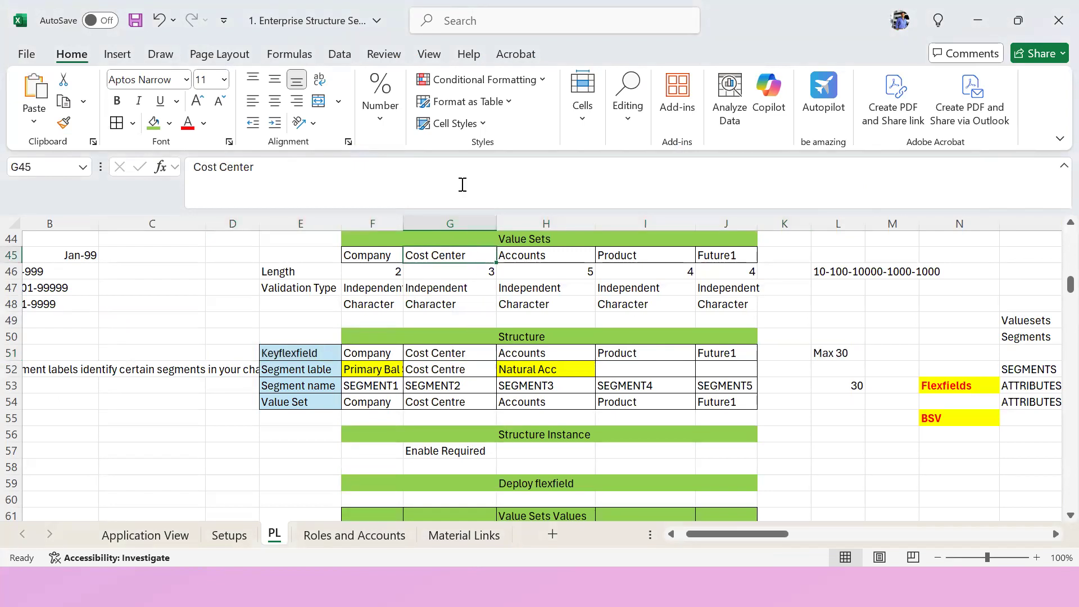
triple_click(229, 168)
key("ctrl+c")
key("alt+Tab")
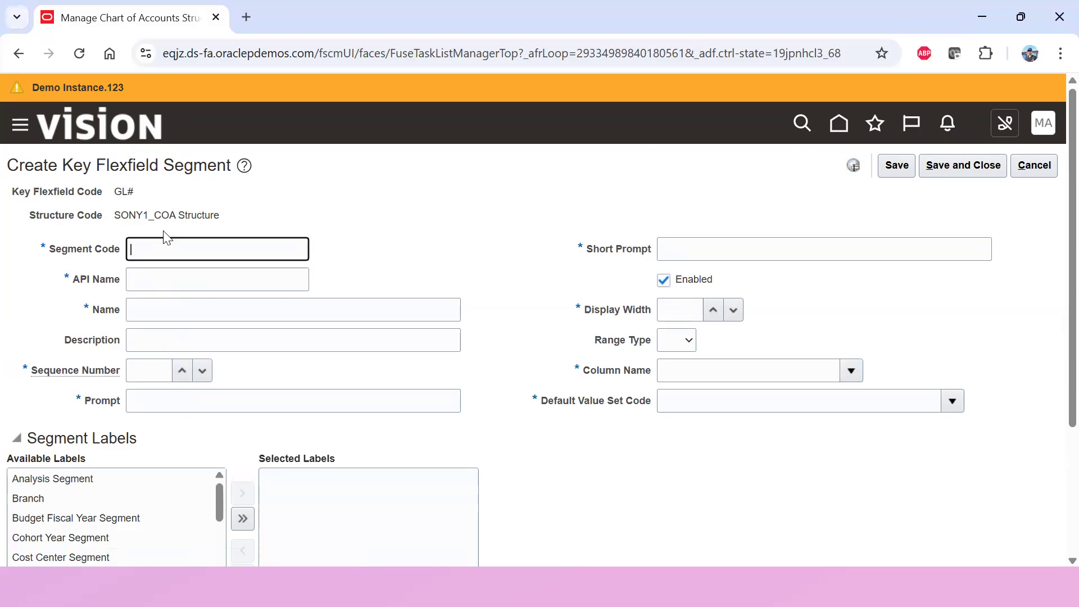
Step: Enter Cost Center as the new segment's code, name and description
key("ctrl+v")
left_click(176, 306)
key("ctrl+v")
left_click(167, 338)
key("ctrl+v")
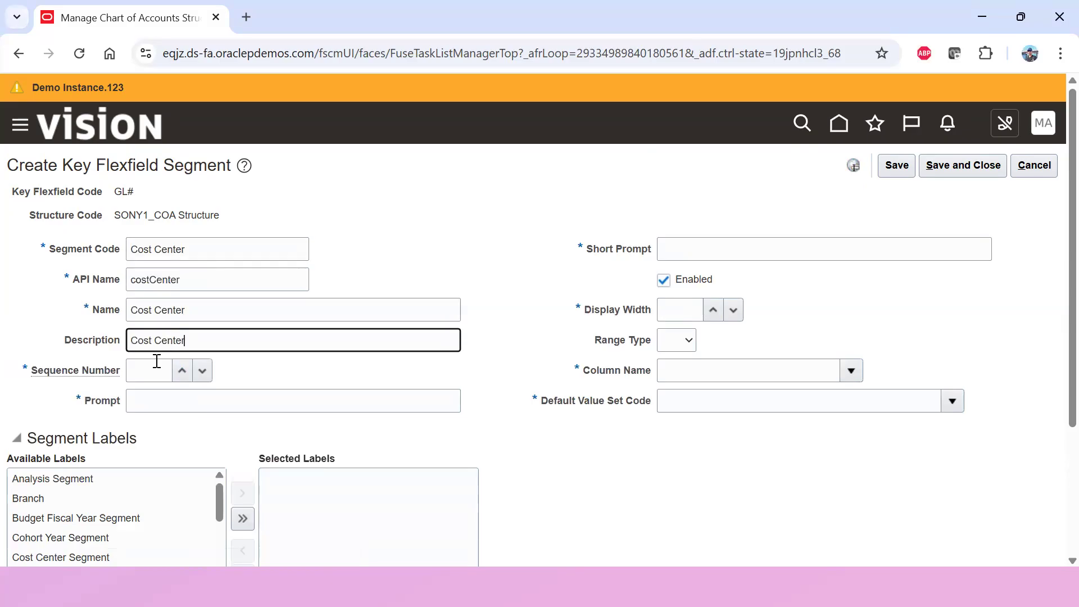
Step: Set the Cost Center segment's sequence number to 2, prompt and short prompt to CC, display width to 20 and column name to SEGMENT2
left_click(151, 374)
left_click(162, 401)
type("CC")
left_click(711, 247)
type("CC")
left_click(694, 313)
type("20")
left_click(696, 369)
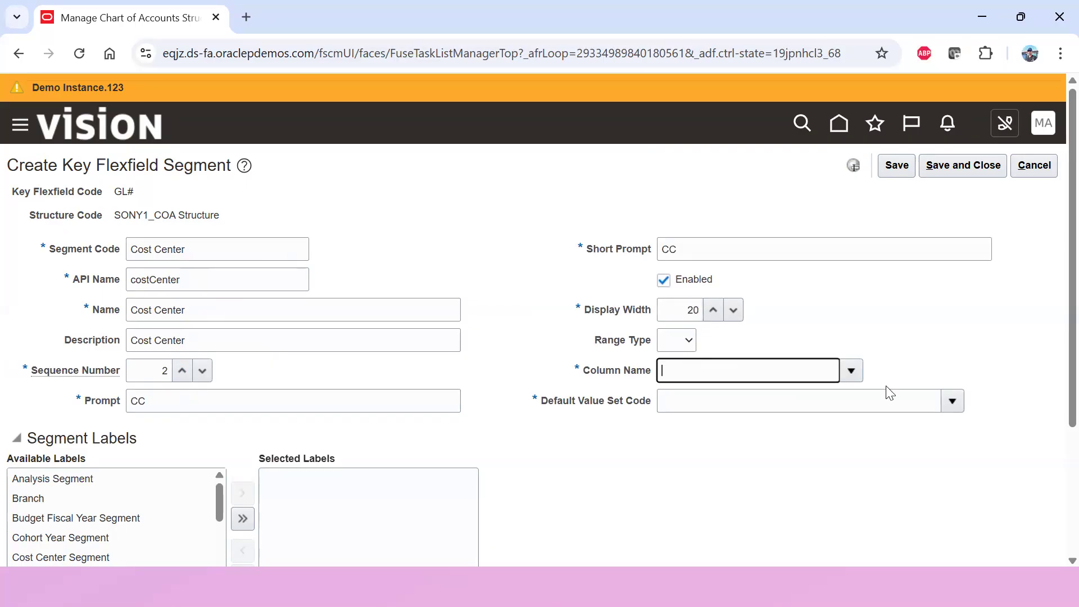
left_click(851, 373)
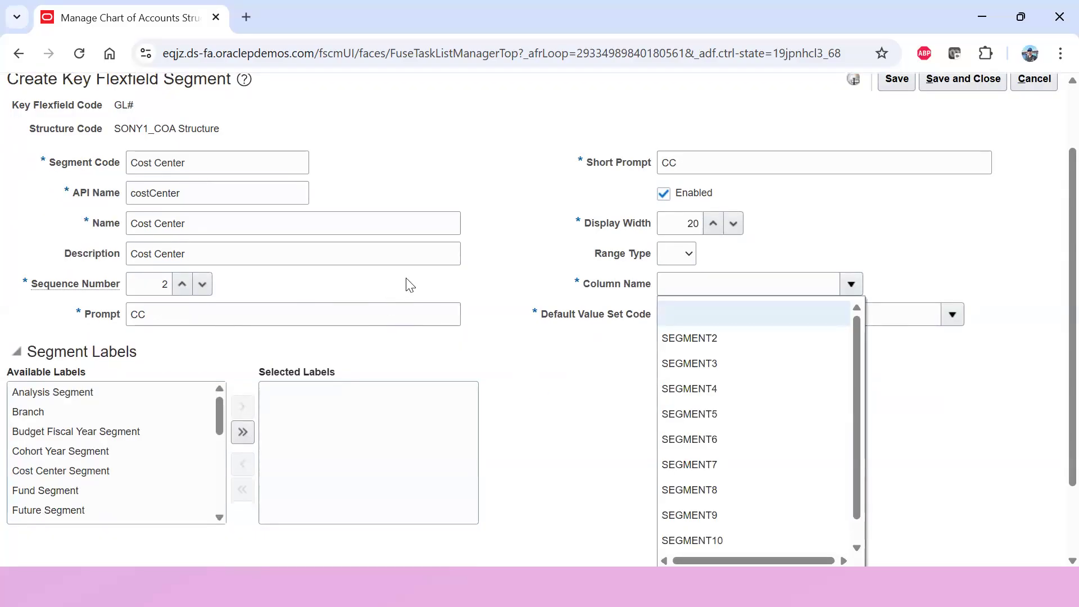
left_click(735, 339)
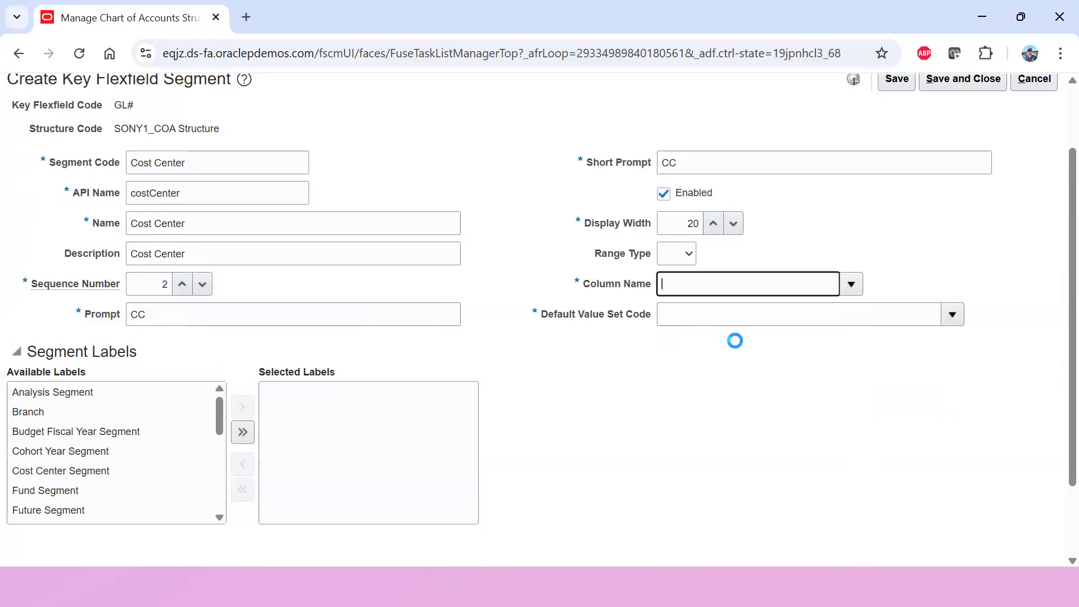
Step: Search the default value set codes for SONY1 and assign SONY1_Cost Center ValueSet to the Cost Center segment
left_click(940, 313)
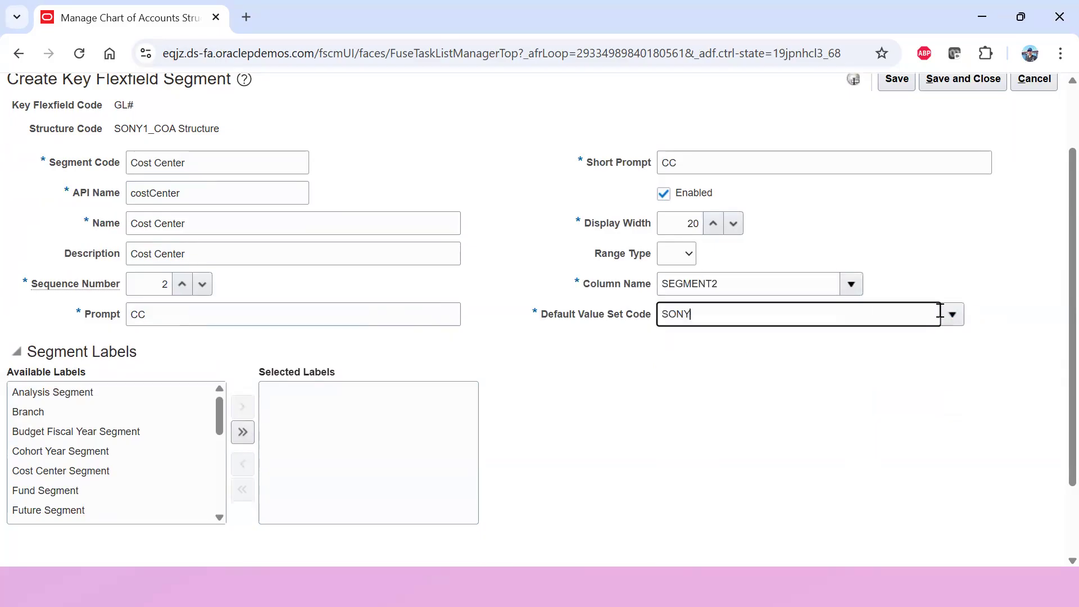
left_click(953, 314)
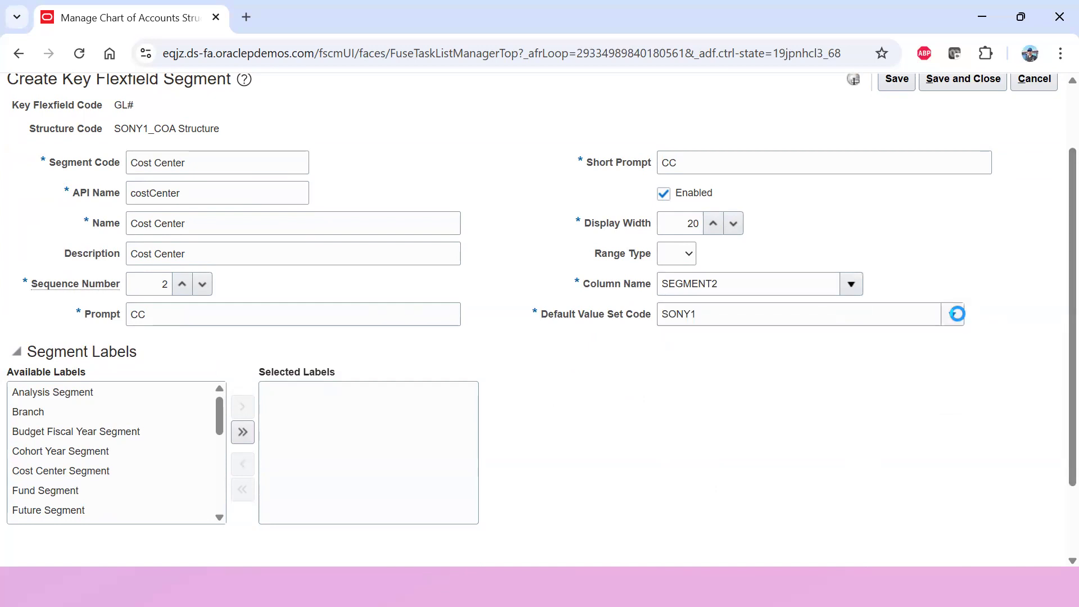
scroll(539, 453, "down", 2)
left_click(665, 499)
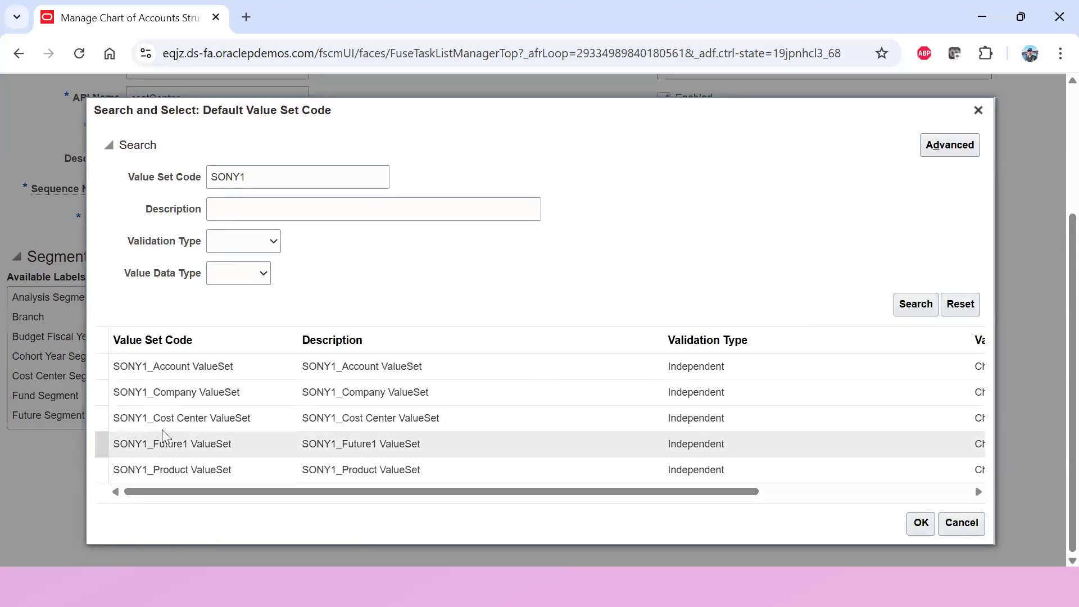
left_click(264, 423)
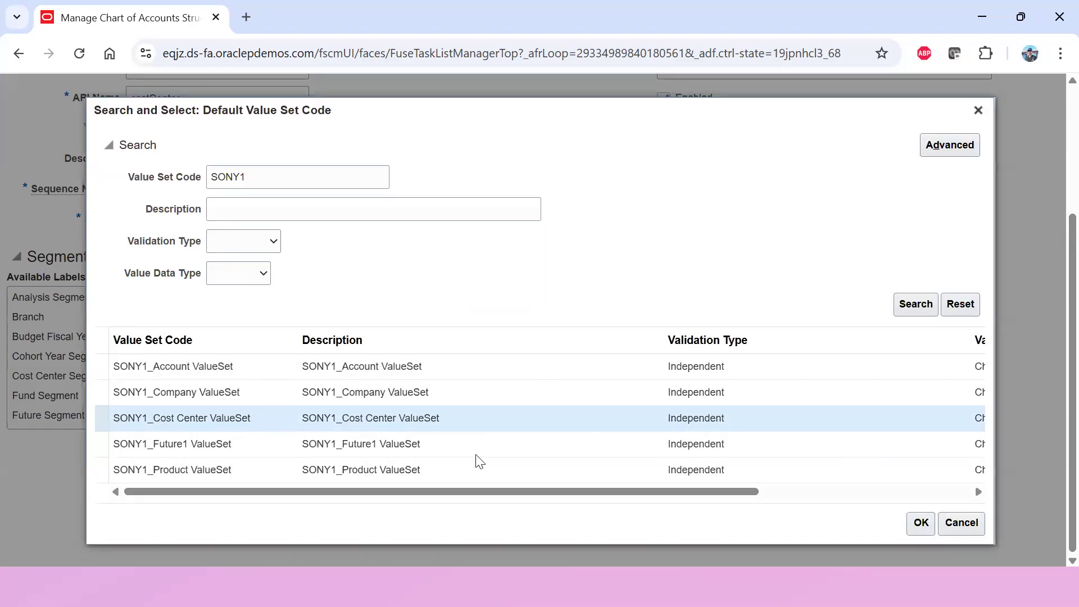
left_click(914, 525)
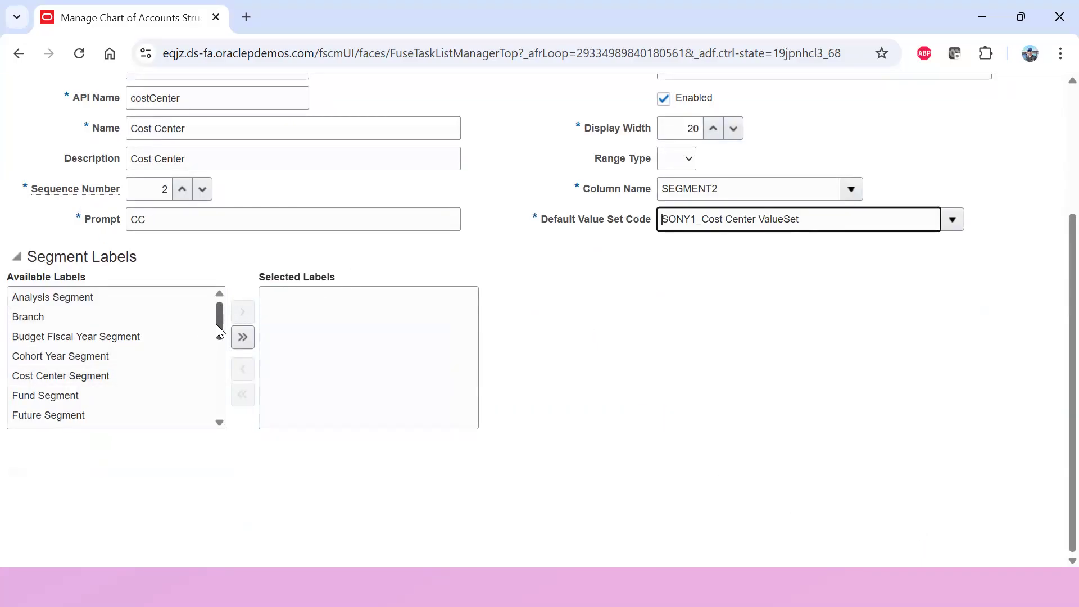
Step: Assign the Cost Center Segment label to the Cost Center segment and look through the remaining available labels
left_click(116, 376)
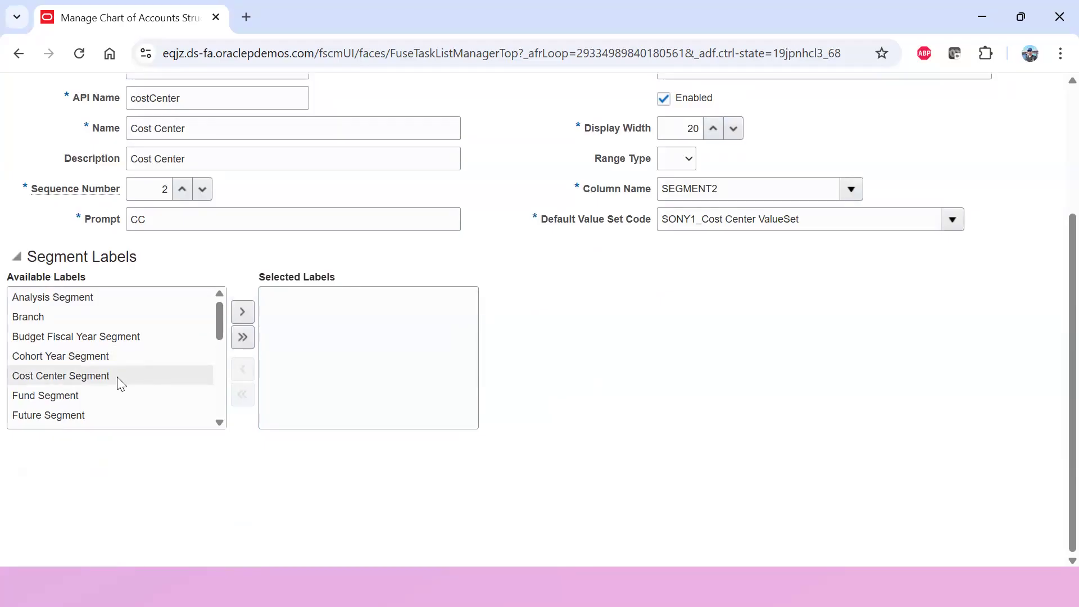
left_click(242, 313)
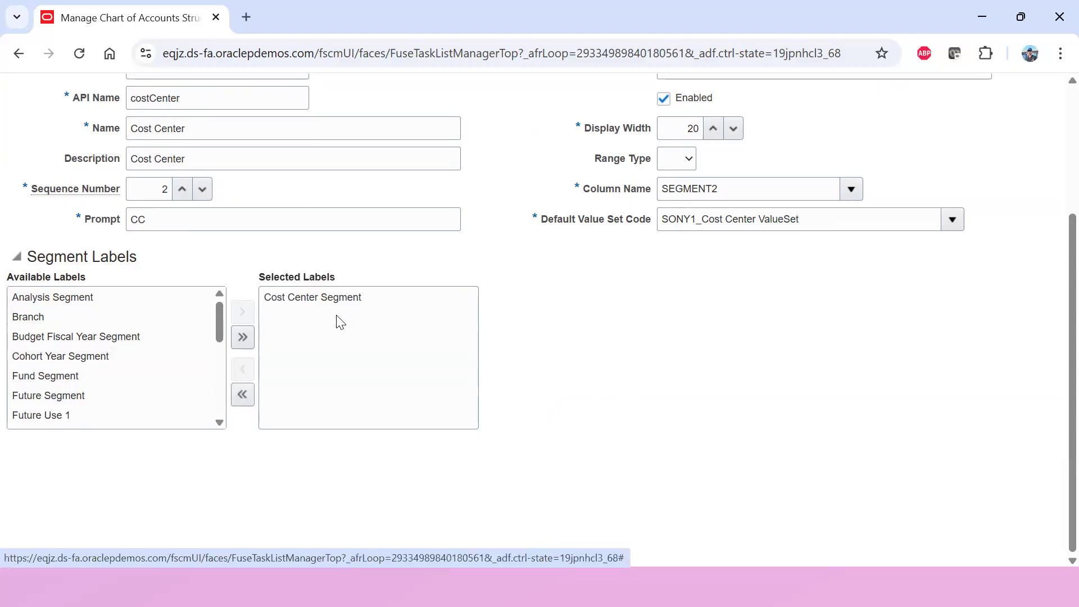
scroll(535, 384, "up", 3)
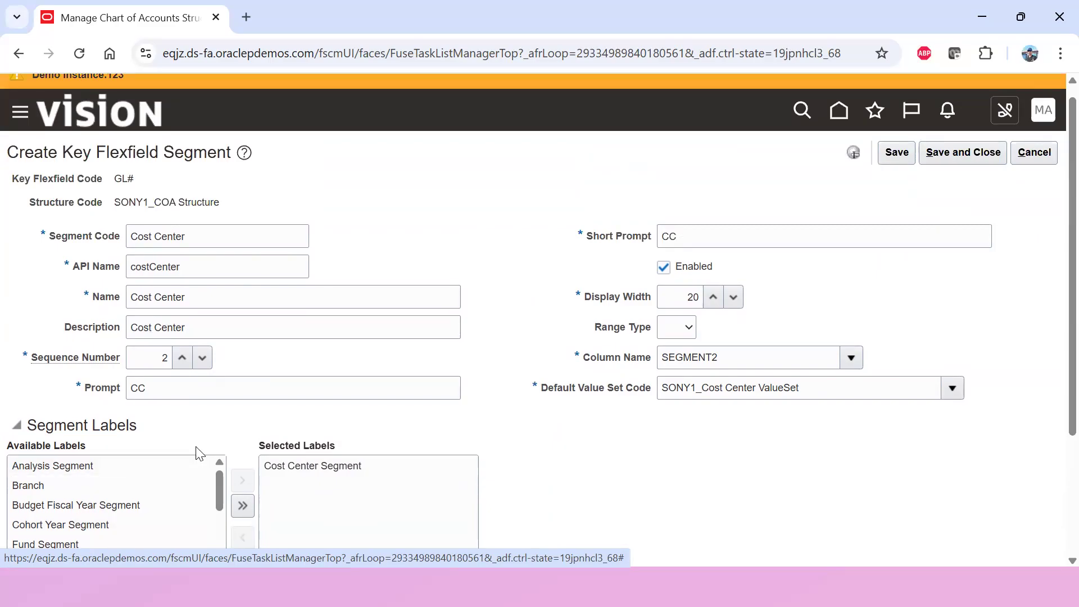
scroll(200, 454, "down", 3)
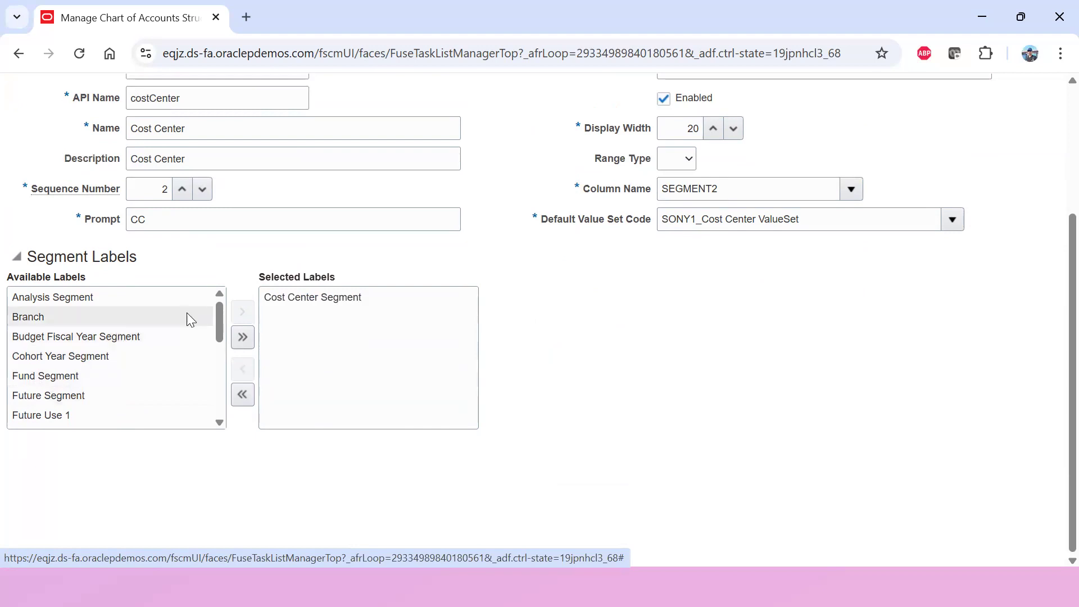
left_click_drag(220, 335, 220, 351)
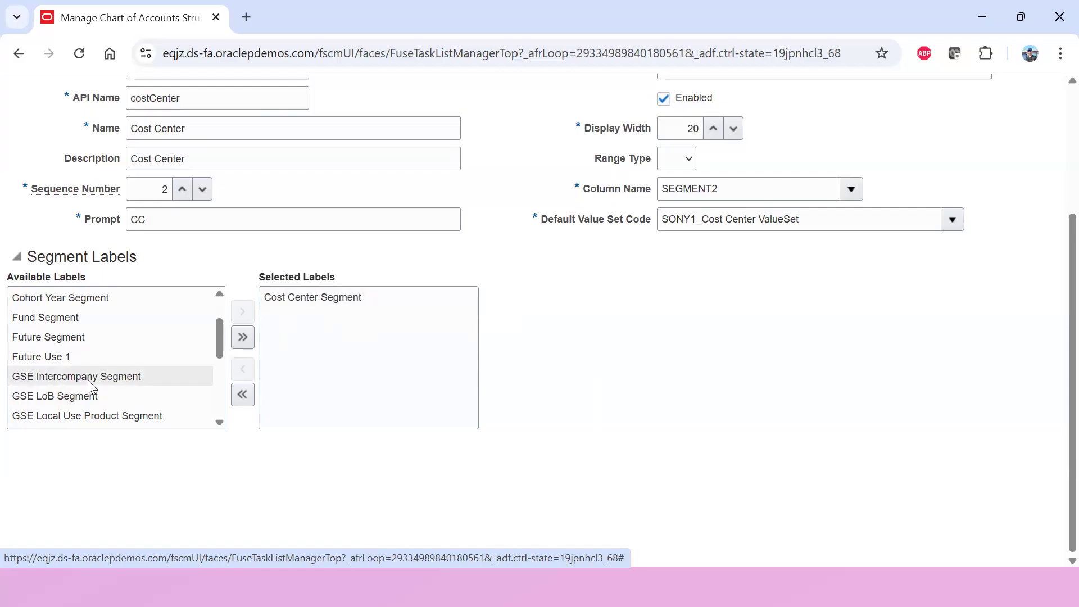
Step: Check the Cost Center segment's details and selected label, save the segment and close it to return to the structure
scroll(90, 387, "up", 2)
scroll(207, 113, "up", 3)
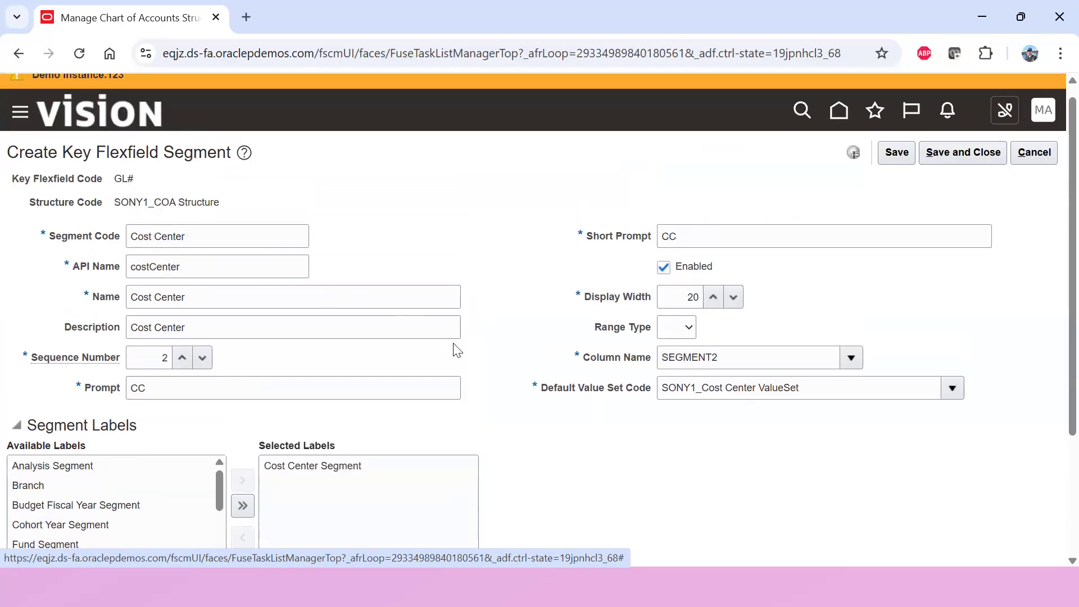
scroll(480, 382, "down", 3)
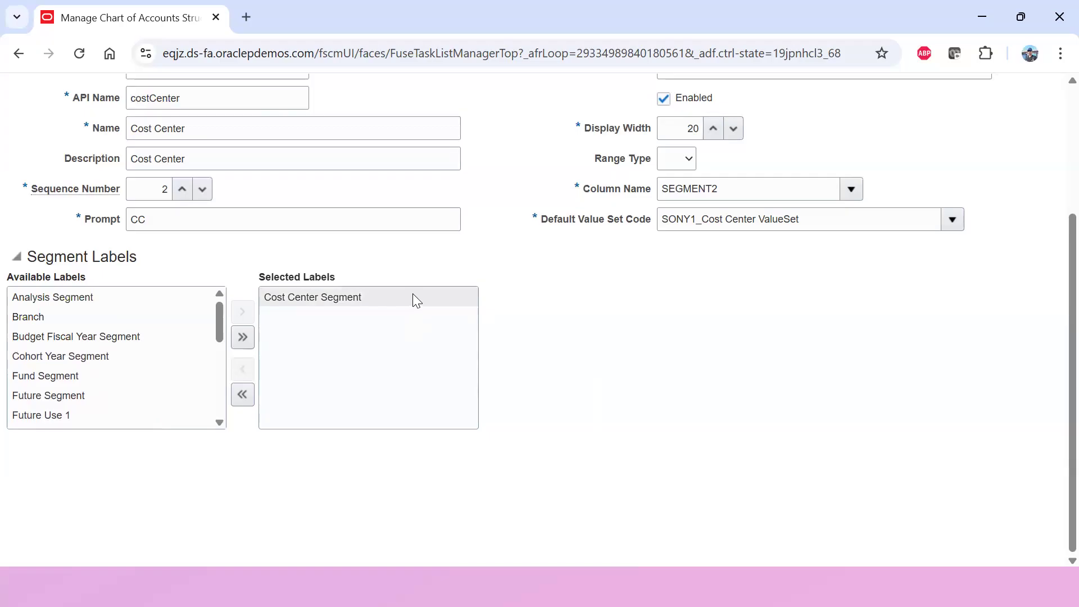
scroll(663, 354, "up", 3)
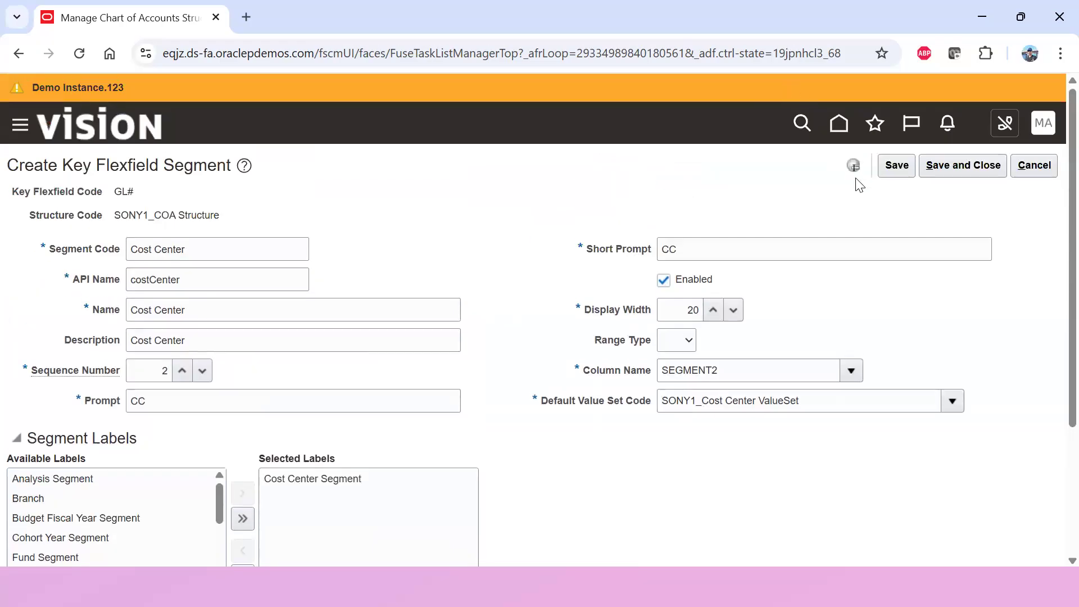
left_click(897, 167)
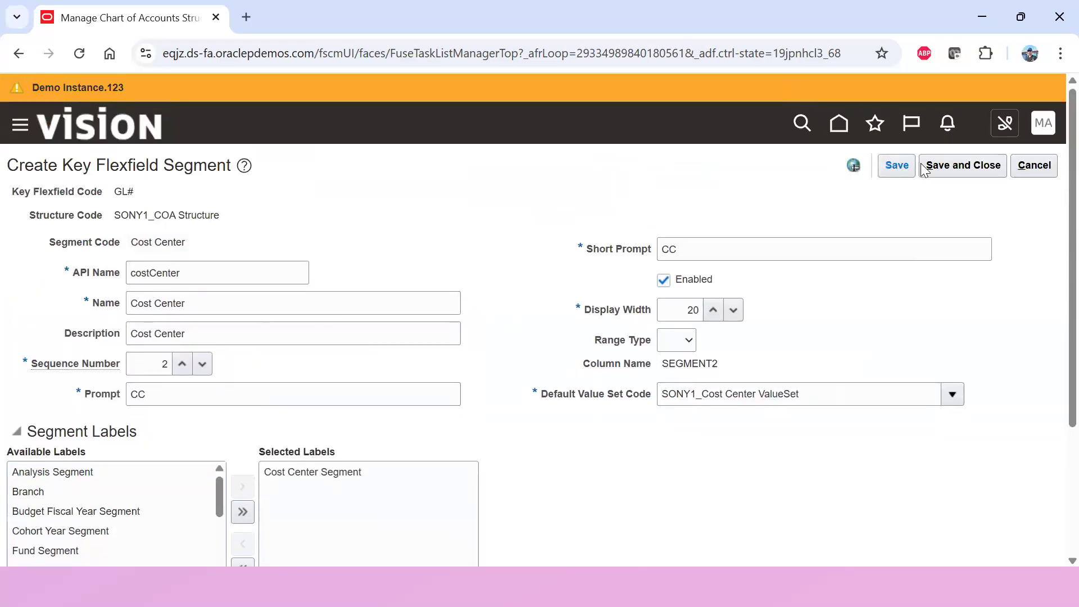
left_click(942, 166)
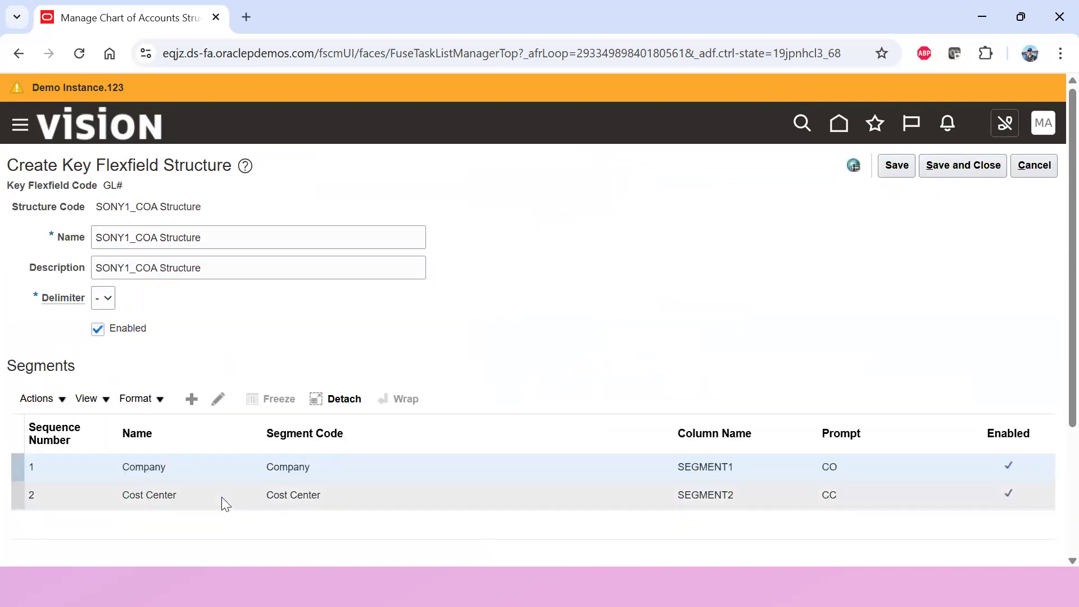
Step: Add another segment, copying Accounts from the Excel worksheet's Value Sets section into its segment code, name and description
scroll(221, 497, "down", 3)
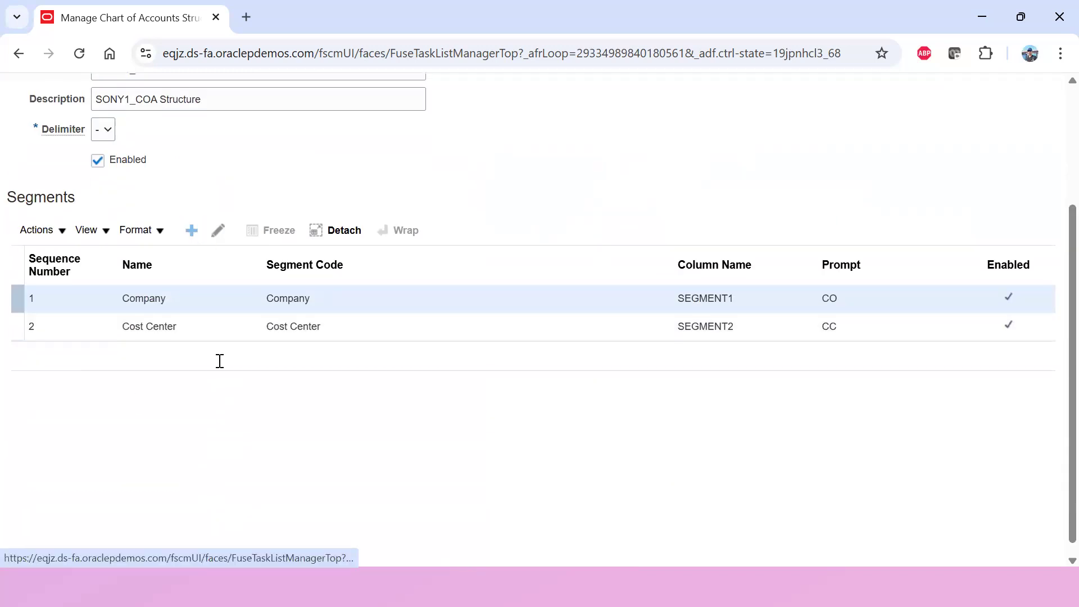
key("alt+Tab")
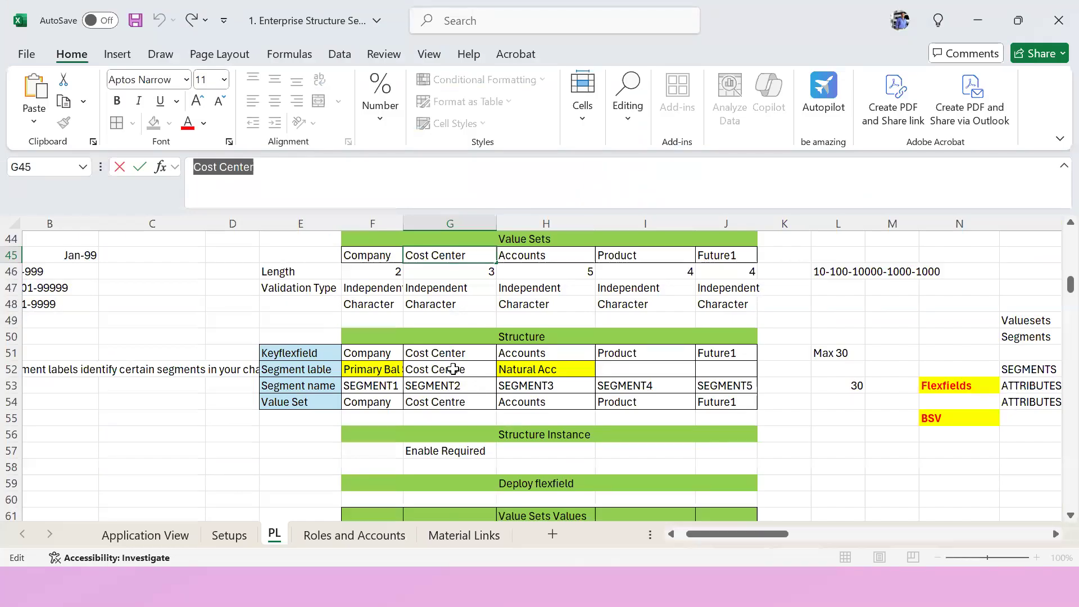
left_click(533, 260)
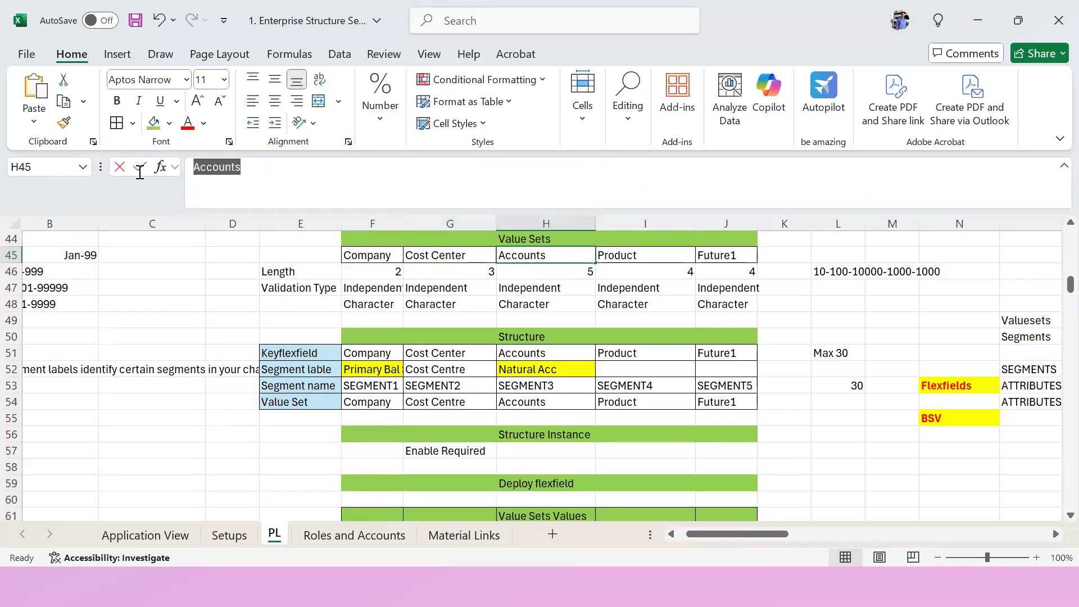
key("alt+Tab")
left_click(201, 248)
type("Accounts")
left_click(193, 308)
type("Accounts")
left_click(185, 342)
type("Accounts")
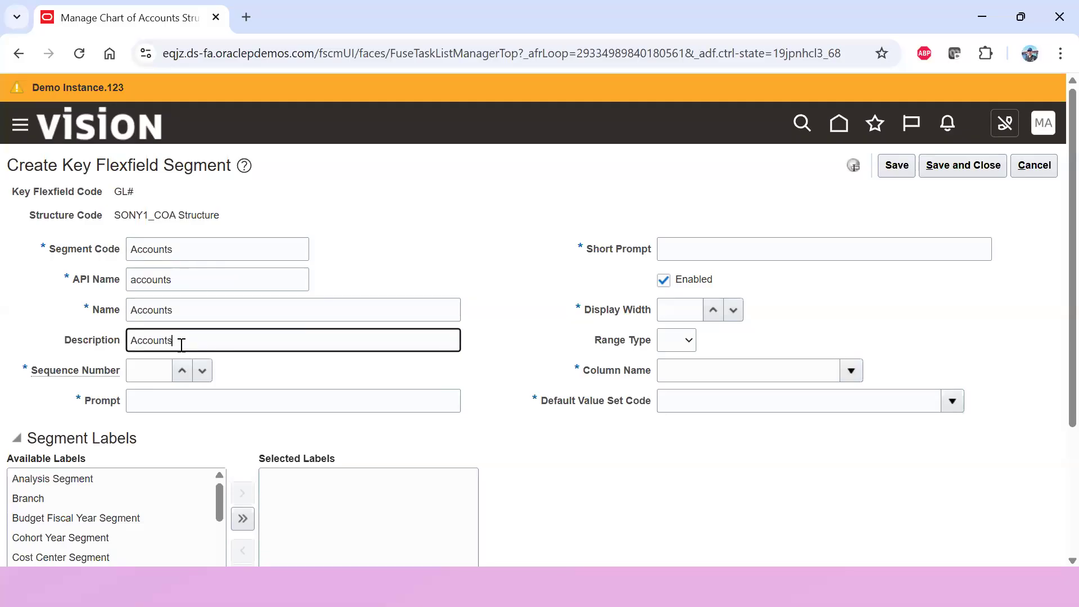
Step: Set the Accounts segment's sequence number to 3, prompt and short prompt to ACC, display width to 20 and column name to SEGMENT3
left_click(155, 375)
type("3")
left_click(188, 399)
type("ACC")
left_click(745, 247)
type("ACC")
left_click(687, 318)
type("20")
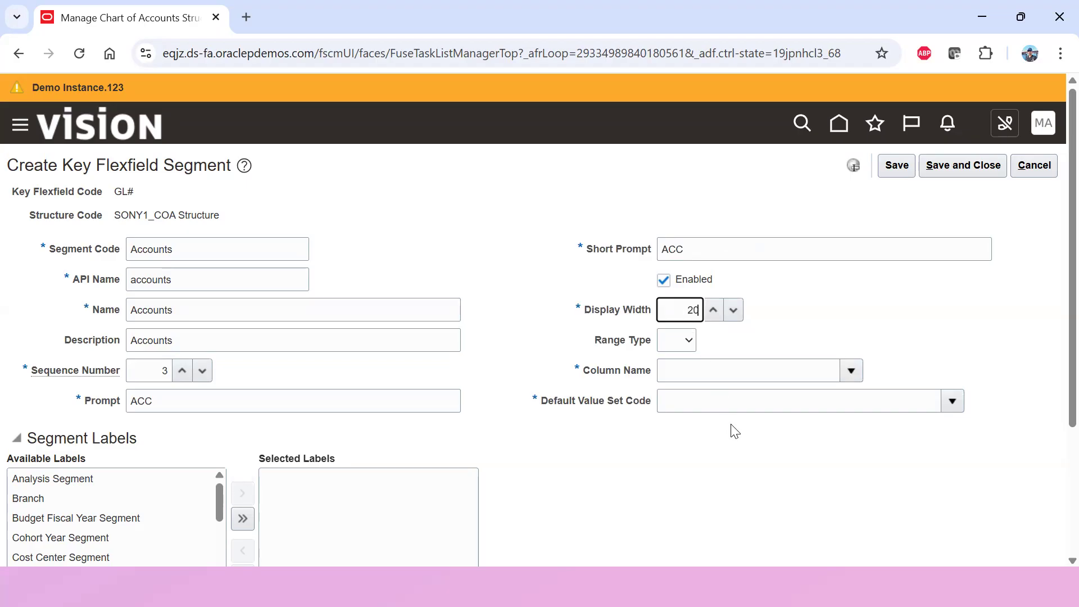
left_click(850, 370)
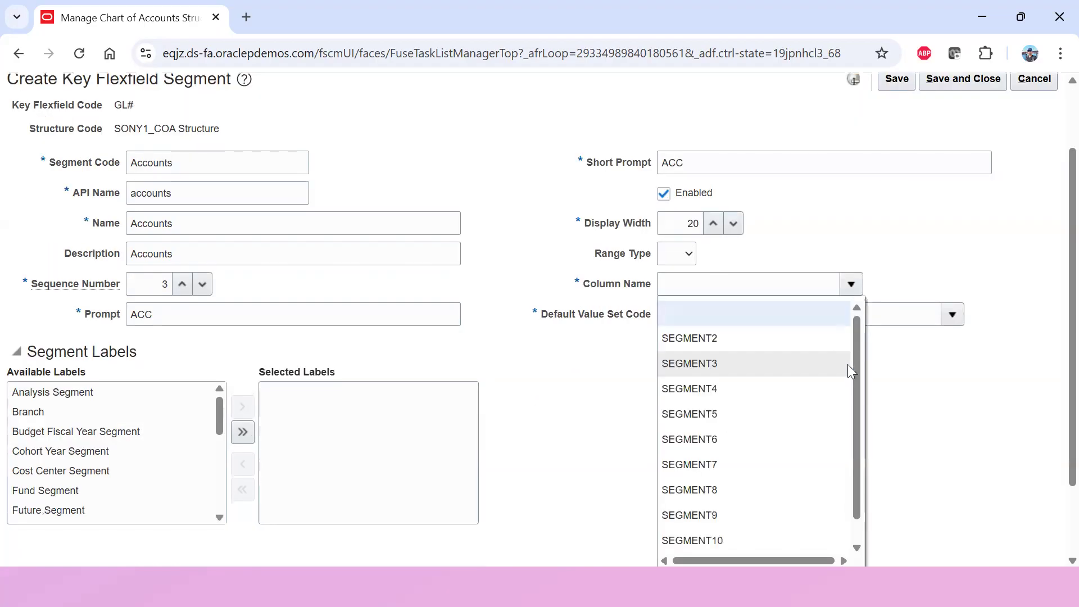
left_click(699, 363)
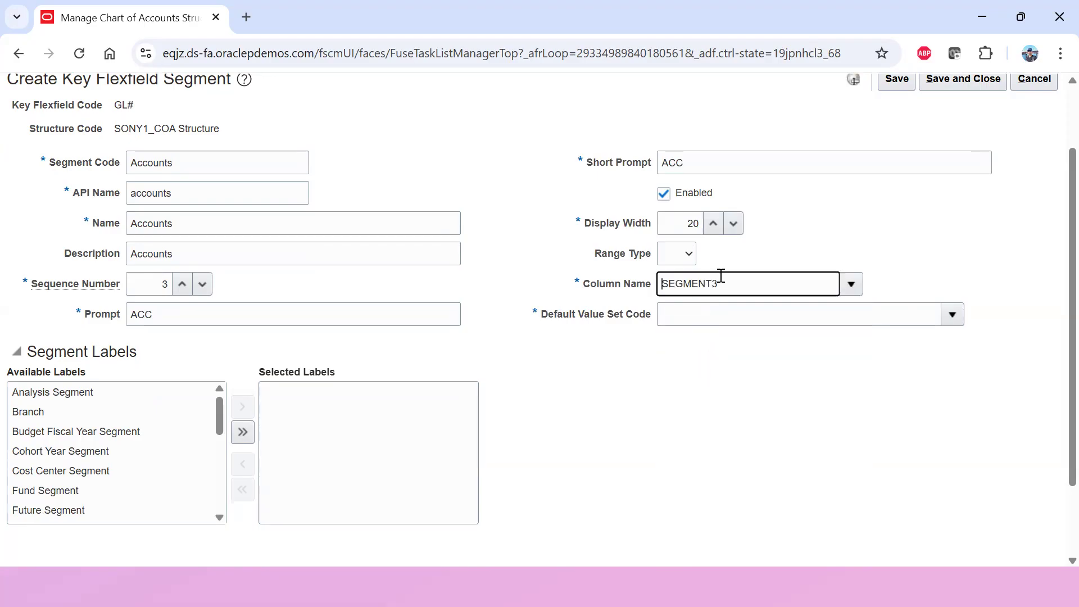
Step: Search the value sets for SONY1 and set the Accounts segment's default value set code to SONY1_Account ValueSet
left_click(848, 317)
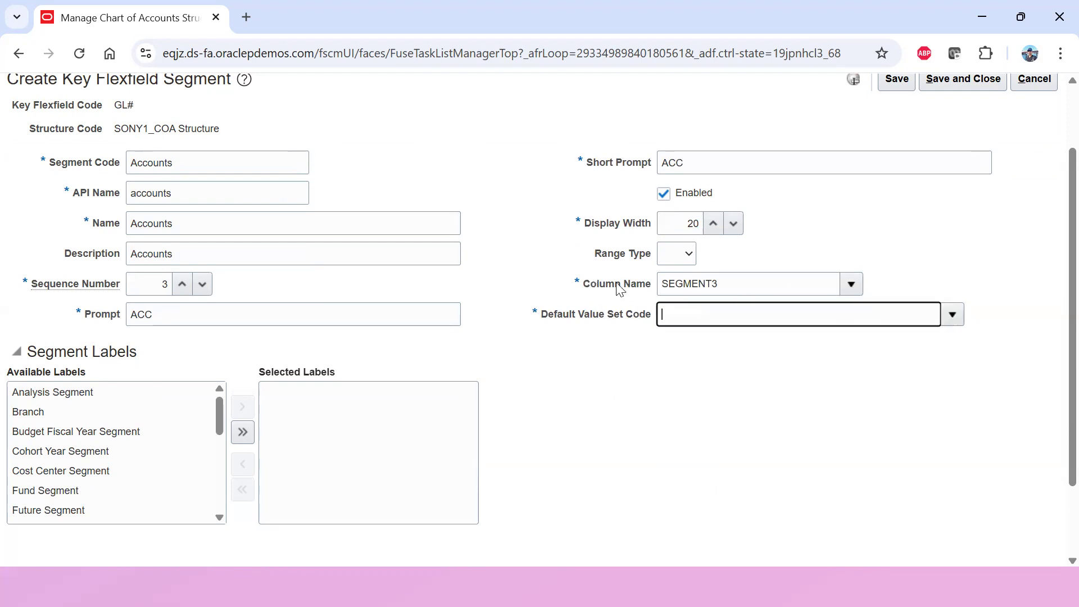
left_click(954, 314)
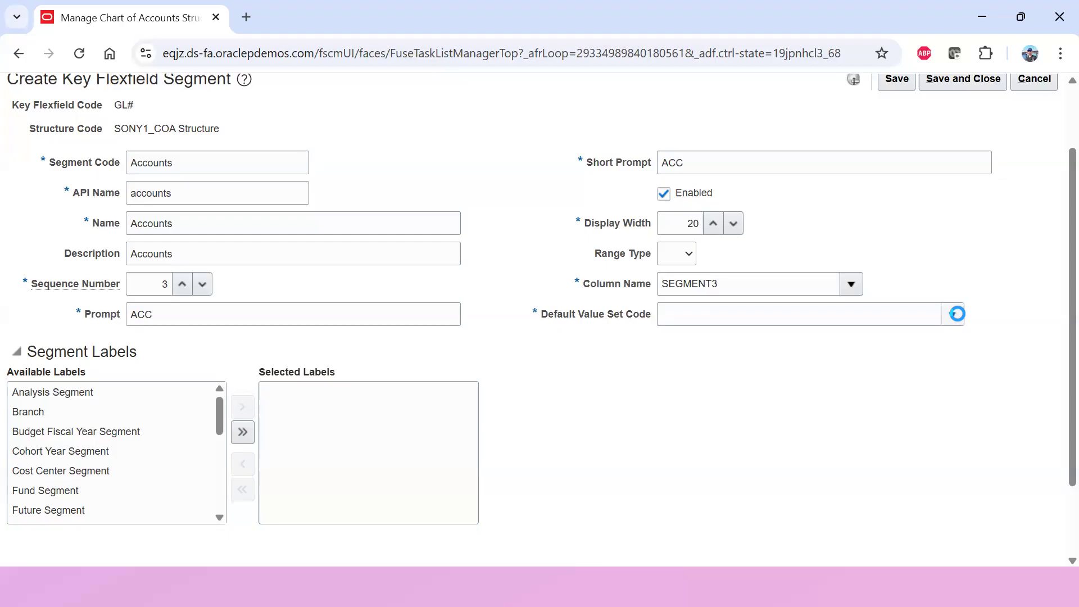
scroll(549, 386, "down", 1)
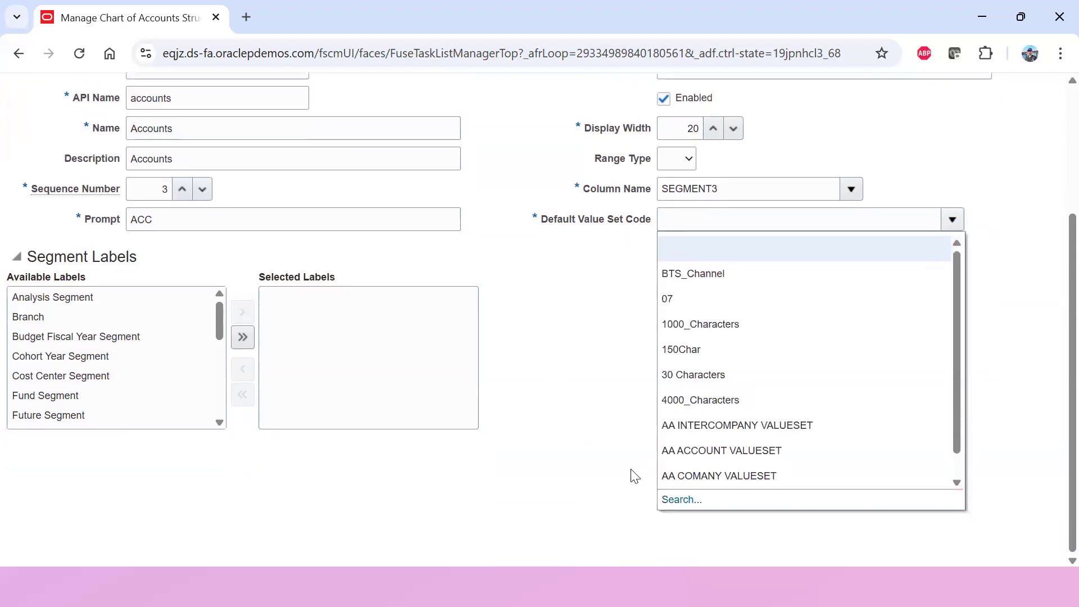
left_click(667, 501)
left_click(259, 239)
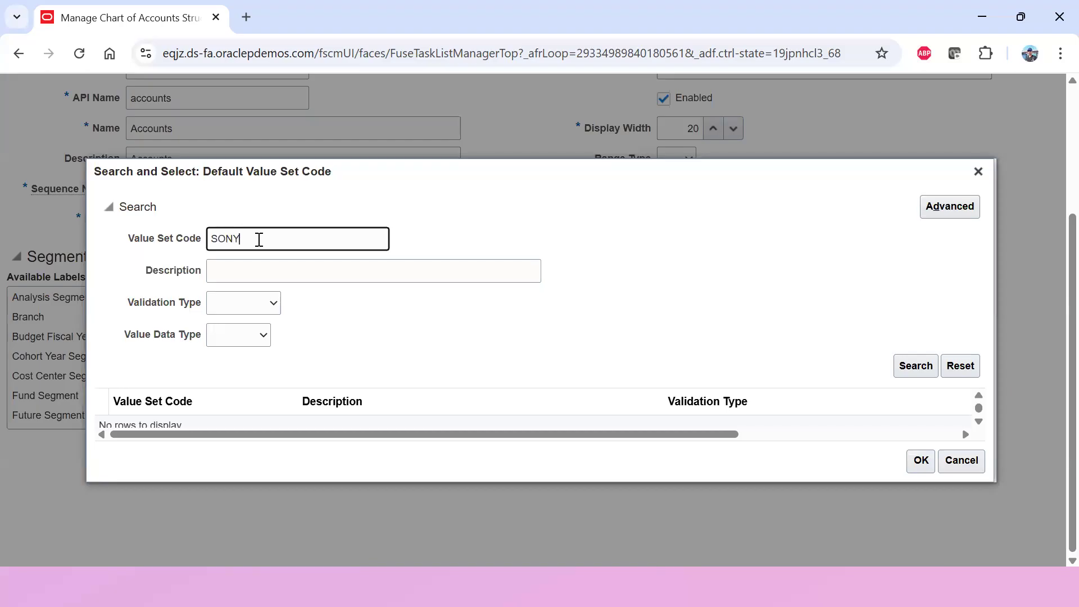
key("Return")
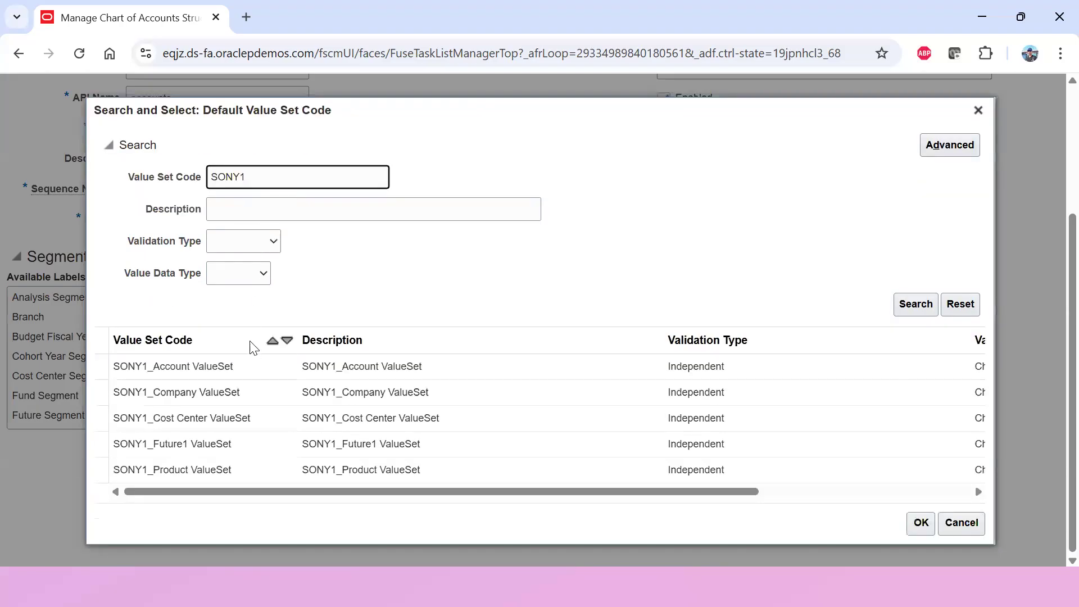
left_click(241, 370)
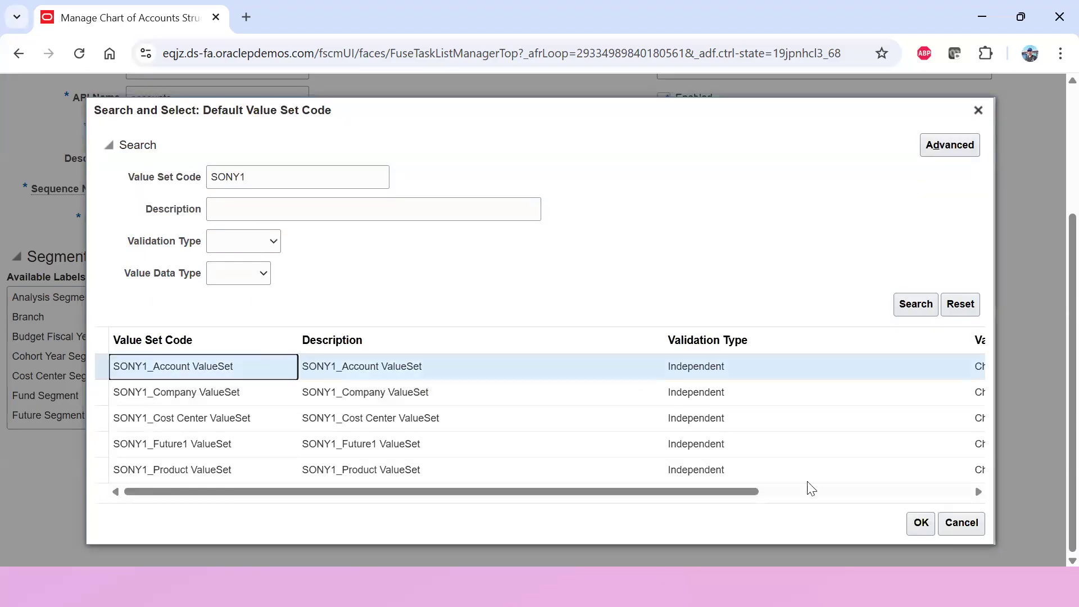
left_click(921, 523)
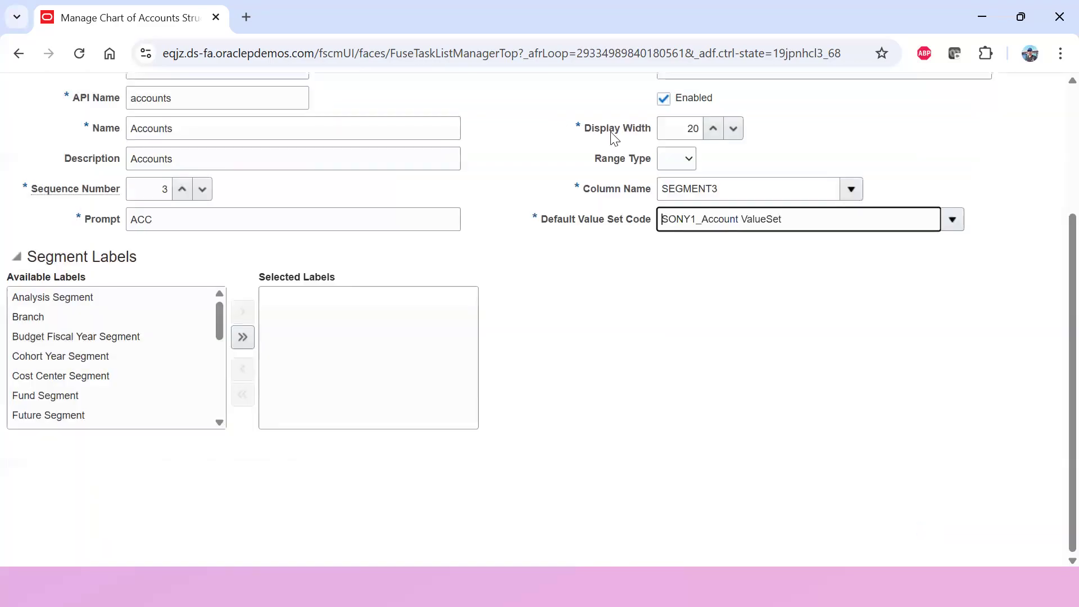
left_click(583, 396)
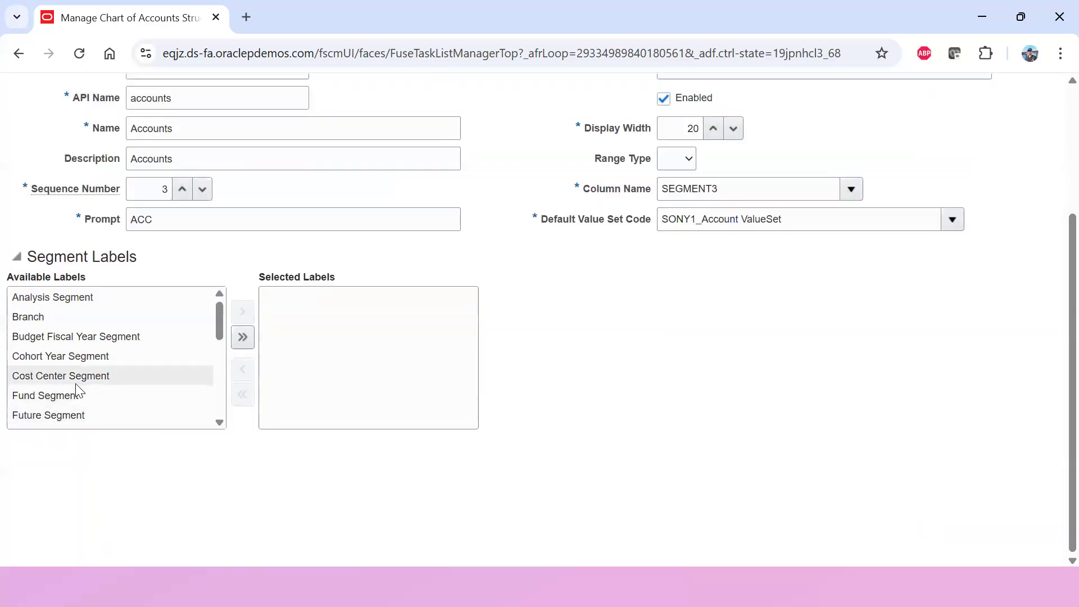
Step: Assign the Natural Account Segment label to the Accounts segment
scroll(129, 366, "down", 1)
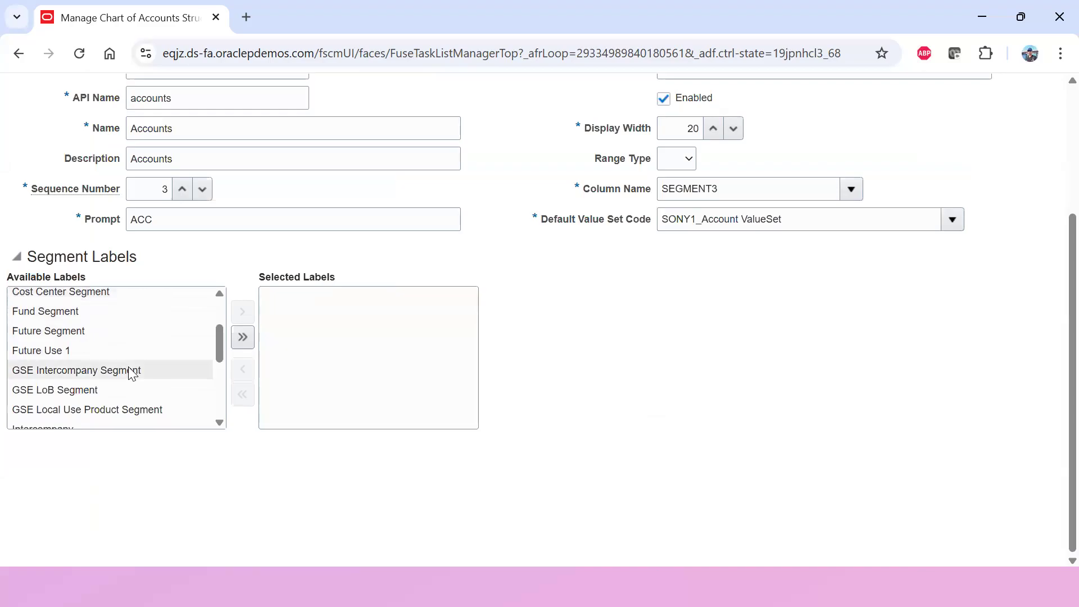
scroll(138, 384, "down", 1)
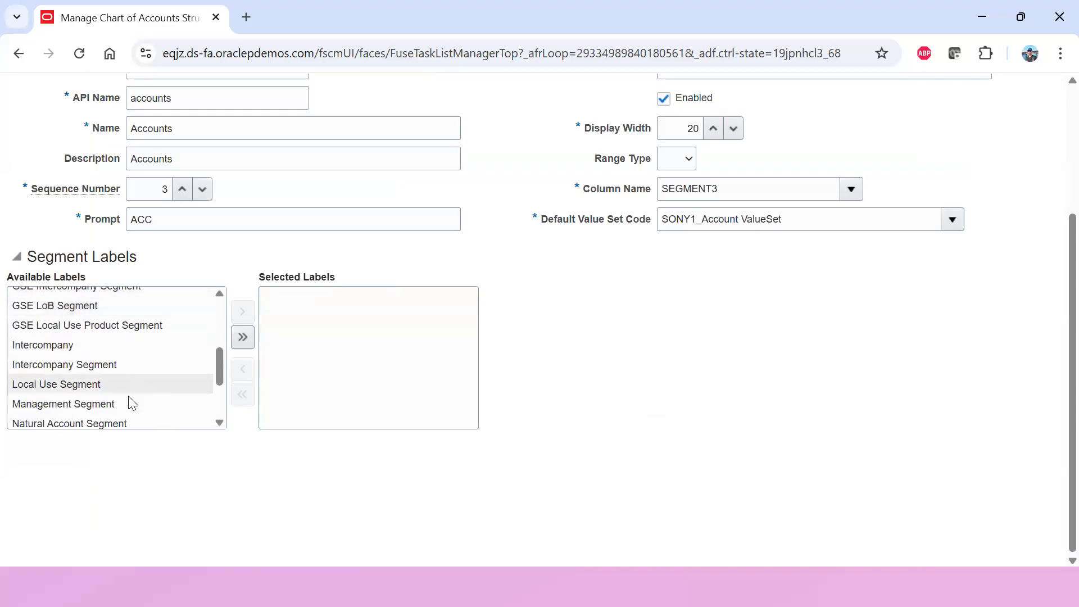
scroll(140, 349, "down", 1)
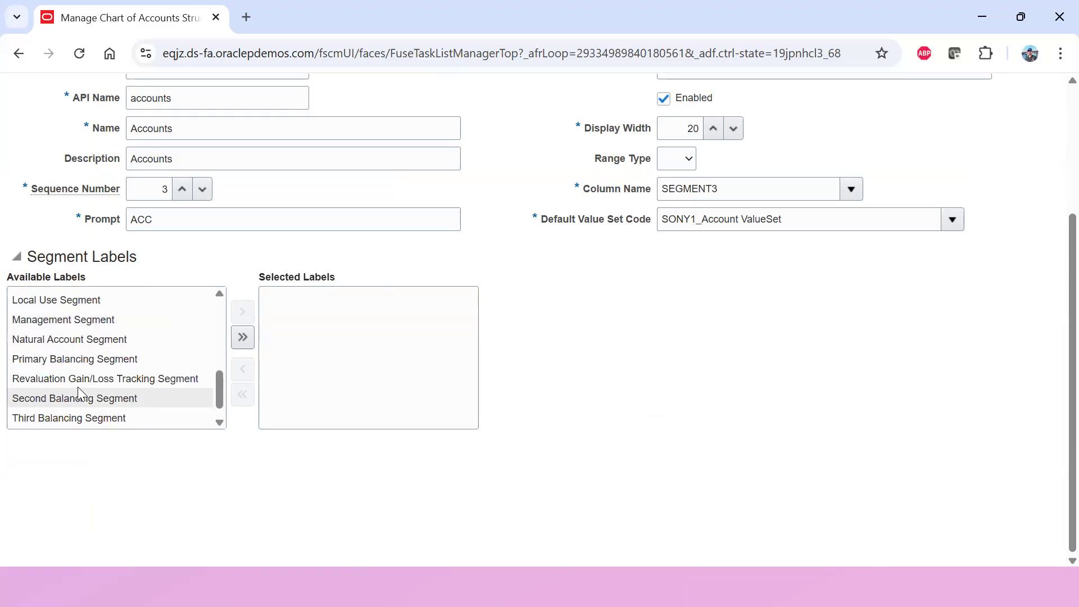
left_click(51, 344)
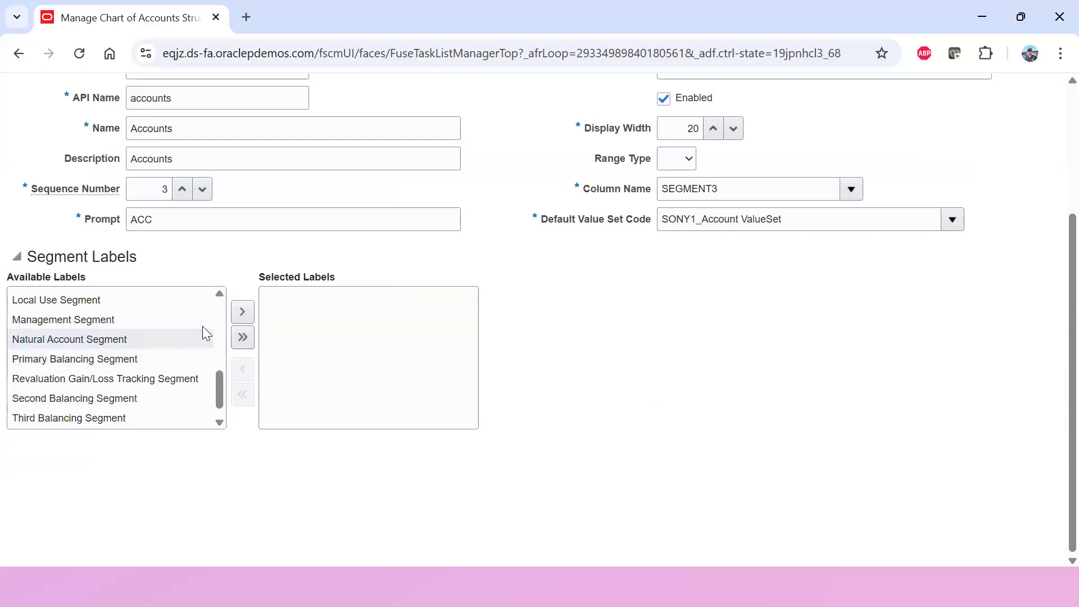
left_click(242, 312)
Step: Save the Accounts segment, check its details and selected label, and close it to return to the structure
scroll(665, 458, "up", 3)
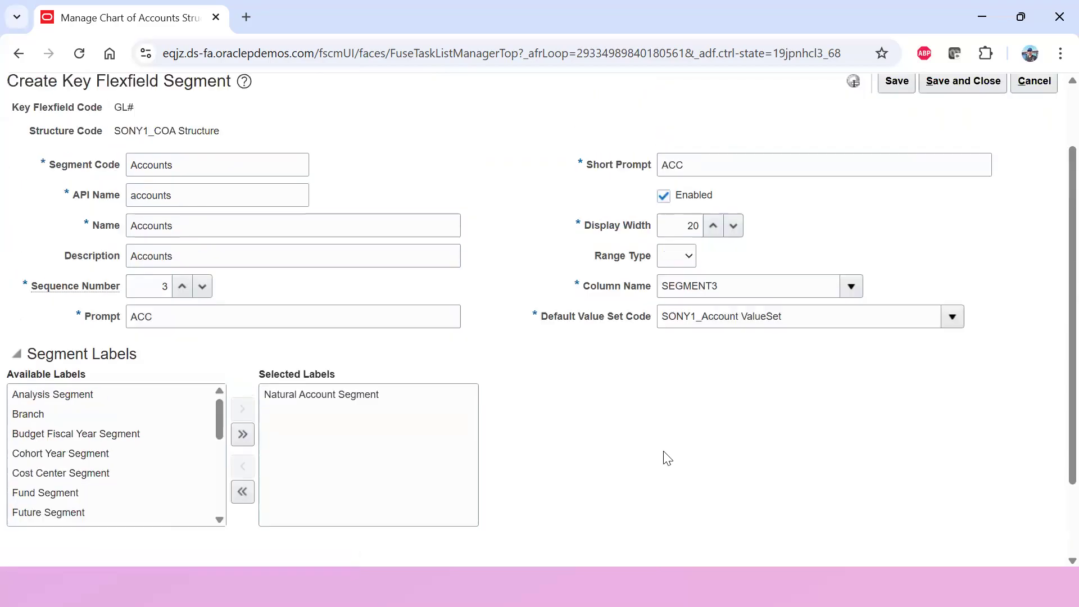
left_click(906, 166)
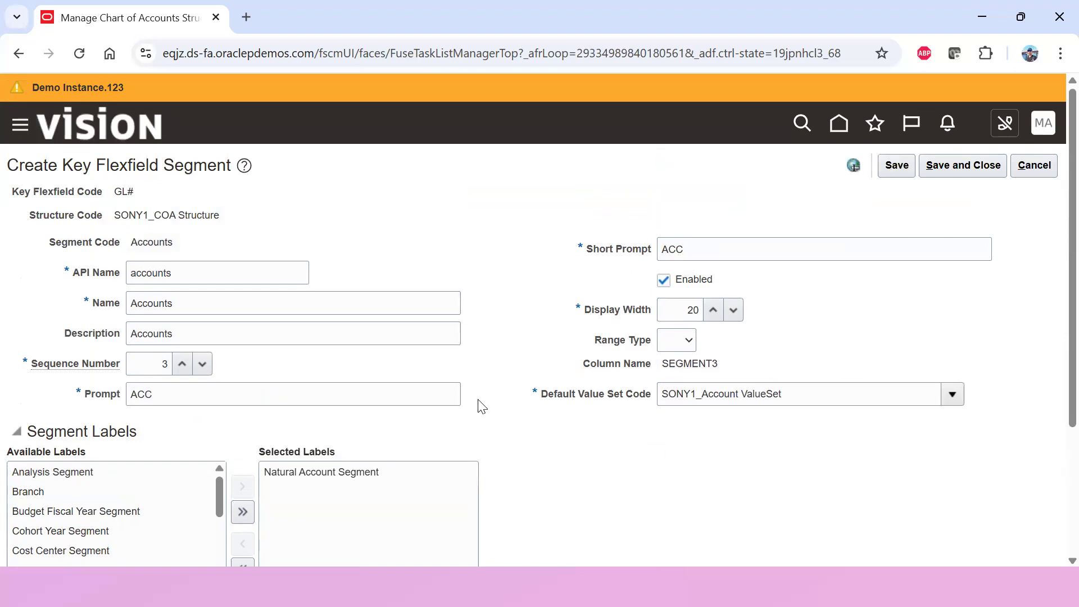
scroll(241, 292, "down", 2)
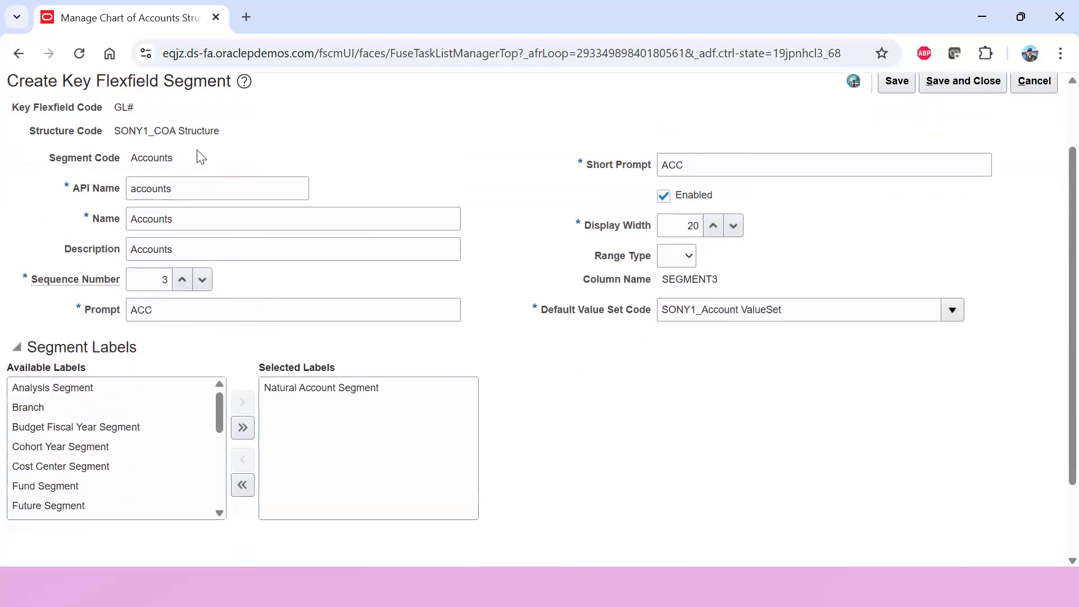
left_click_drag(183, 169, 74, 141)
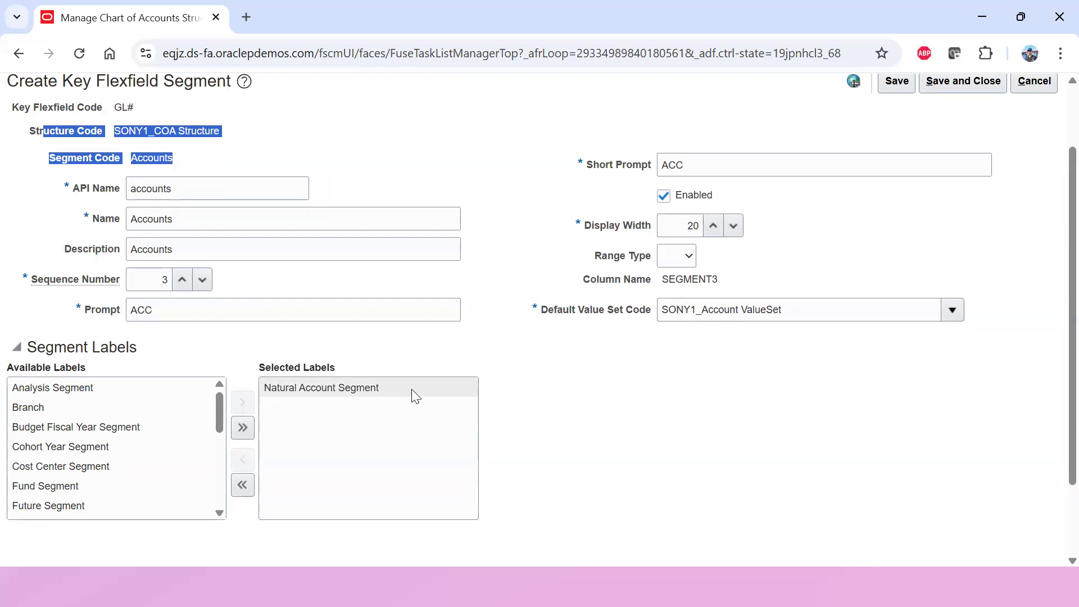
left_click(674, 466)
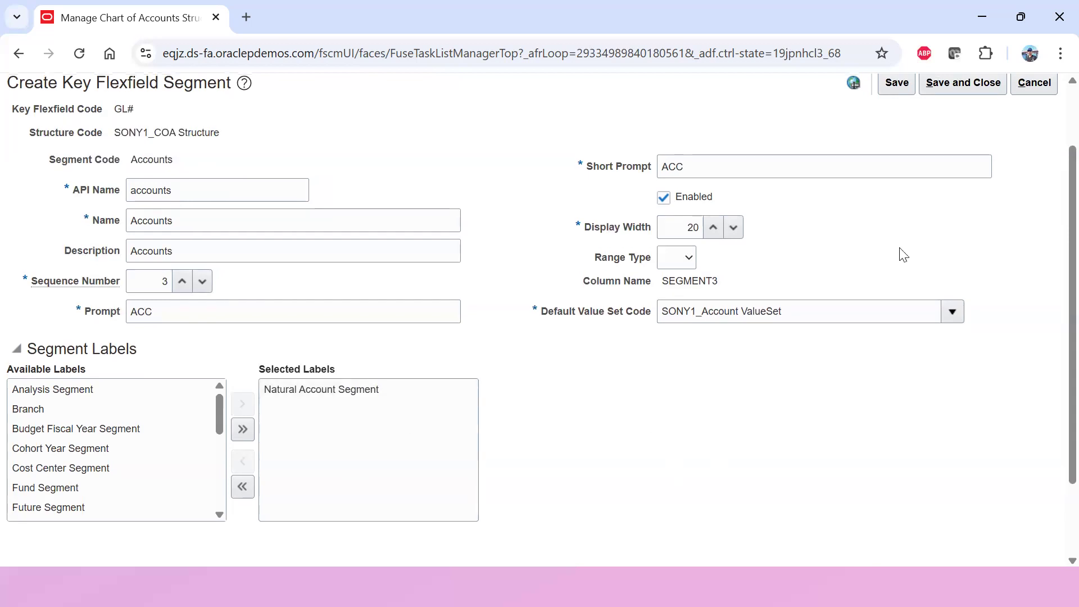
scroll(901, 224, "up", 2)
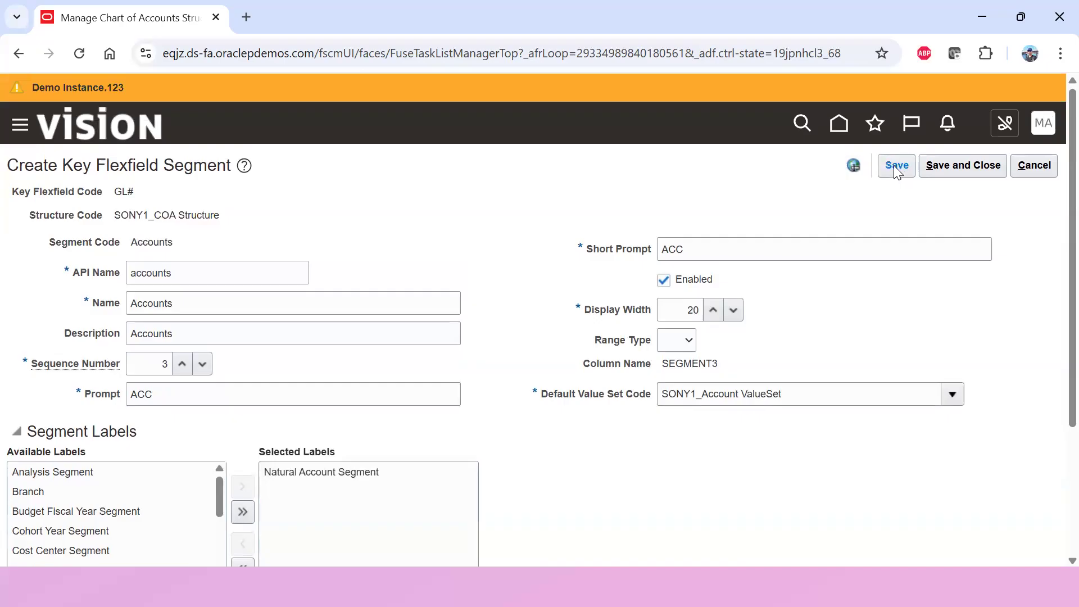
left_click(962, 174)
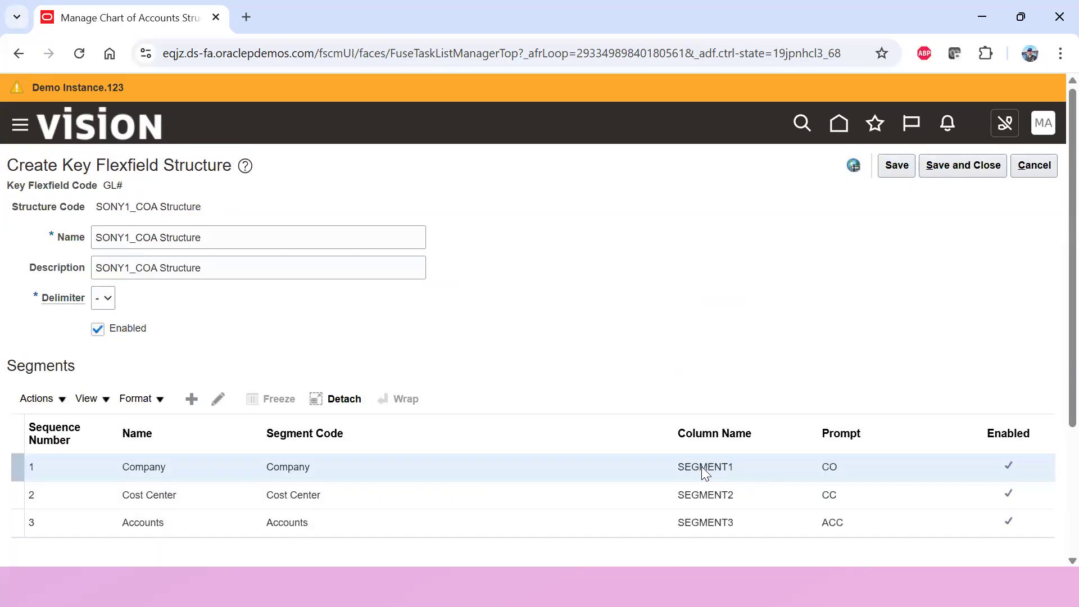
Step: Add another segment to the structure with Product as its segment code, name and description
key("alt+Tab")
left_click(191, 399)
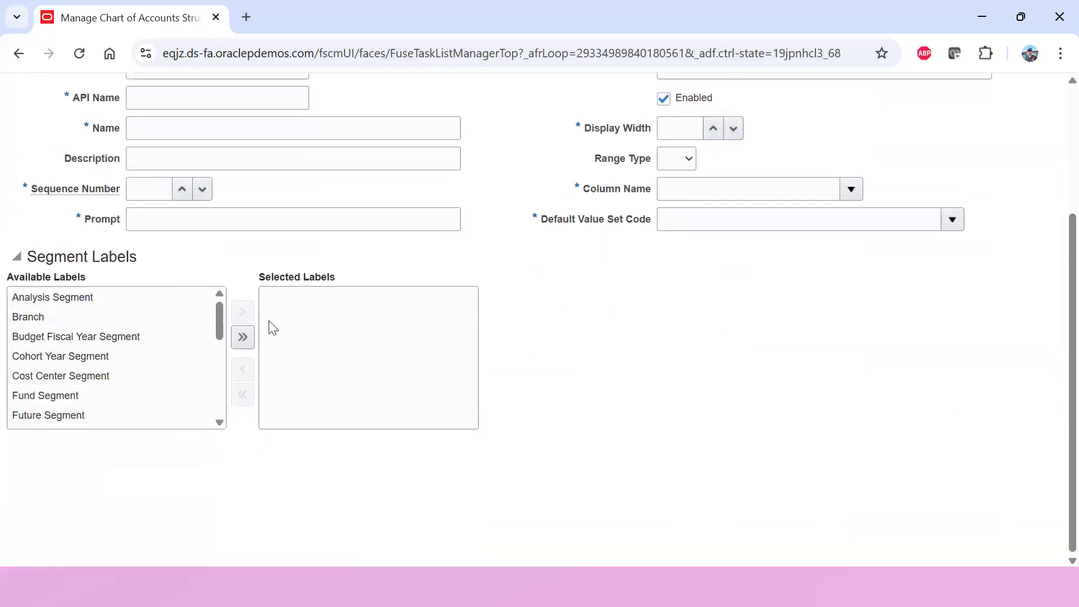
scroll(272, 326, "up", 3)
left_click(222, 248)
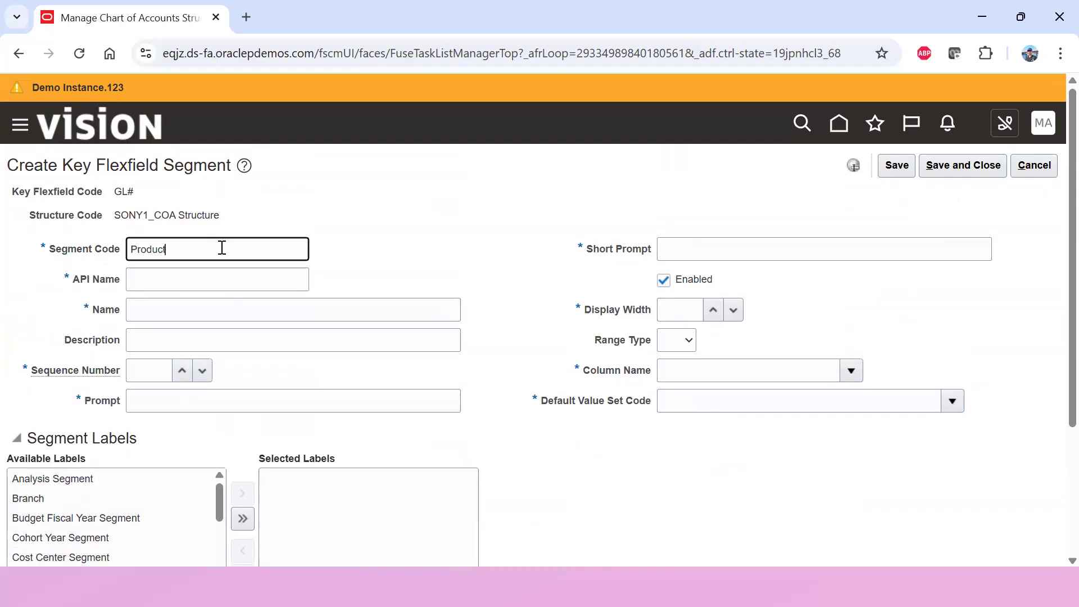
left_click_drag(222, 248, 112, 264)
key("ctrl+c")
left_click(176, 312)
key("ctrl+v")
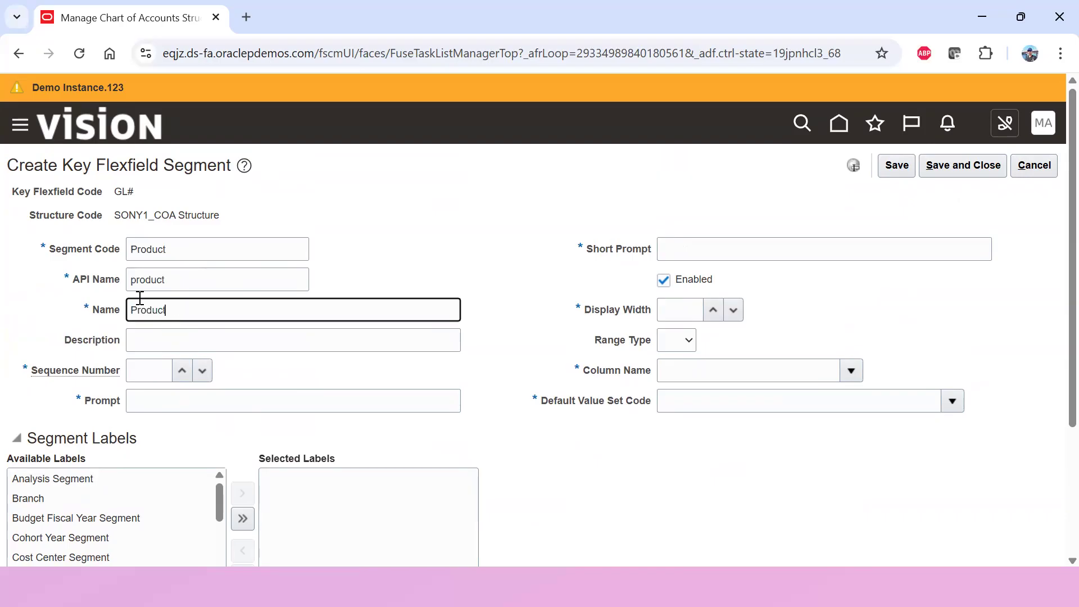
left_click(161, 341)
key("ctrl+v")
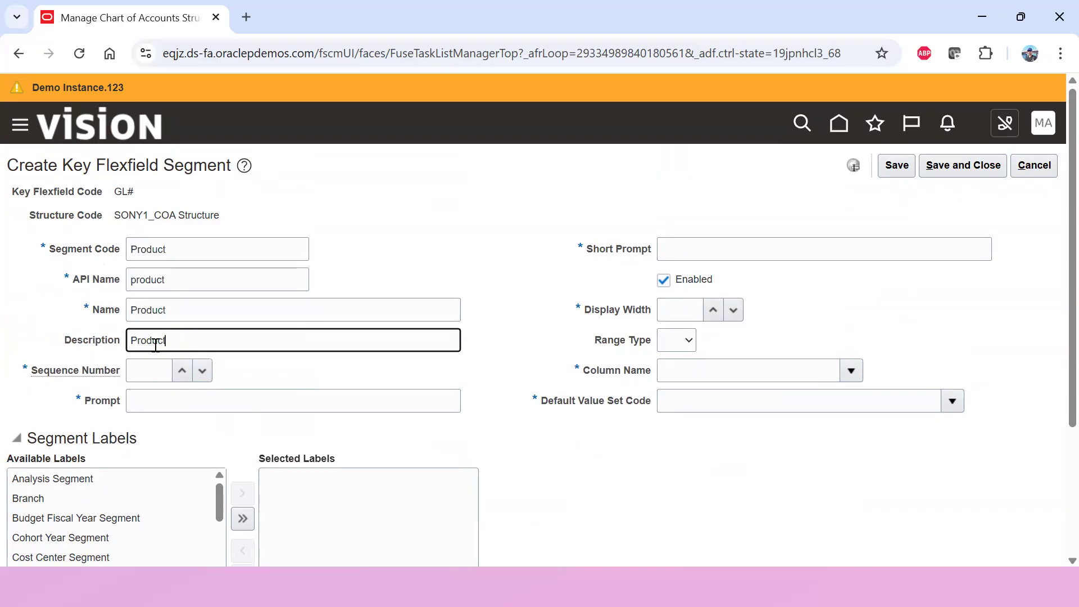
Step: Set the Product segment's sequence number to 4, prompt and short prompt to PRO, display width to 20 and column name to SEGMENT4
left_click(155, 374)
type("4")
left_click(200, 399)
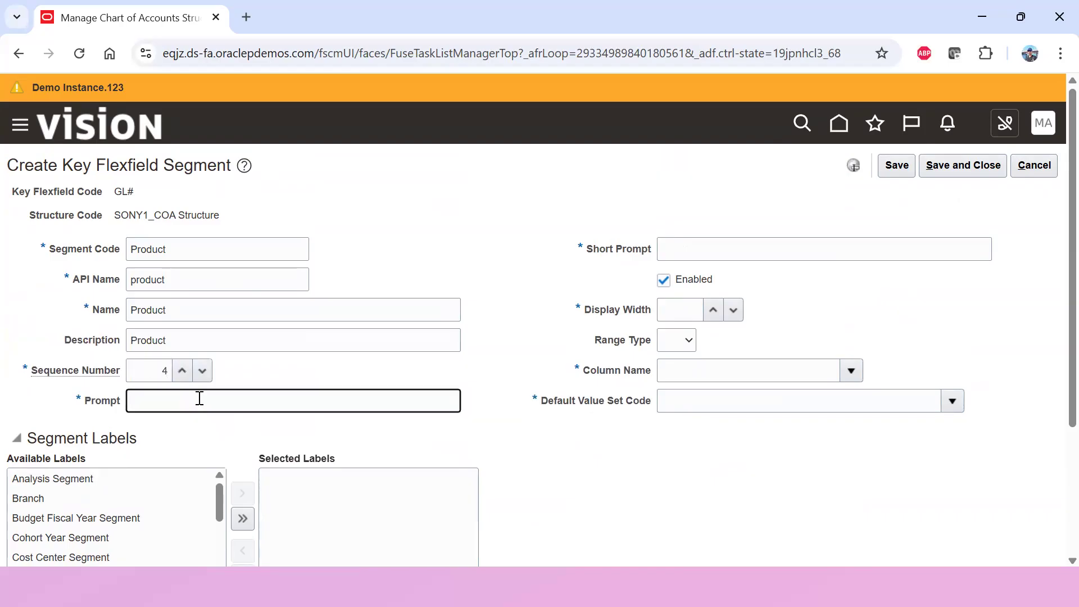
left_click(688, 249)
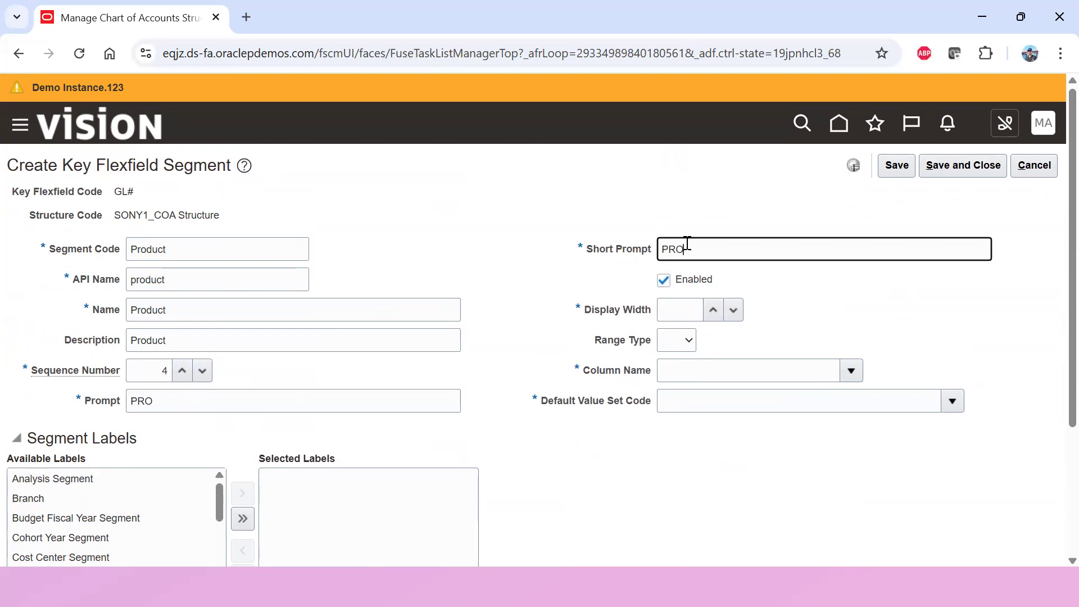
left_click(686, 315)
type("20")
left_click(715, 370)
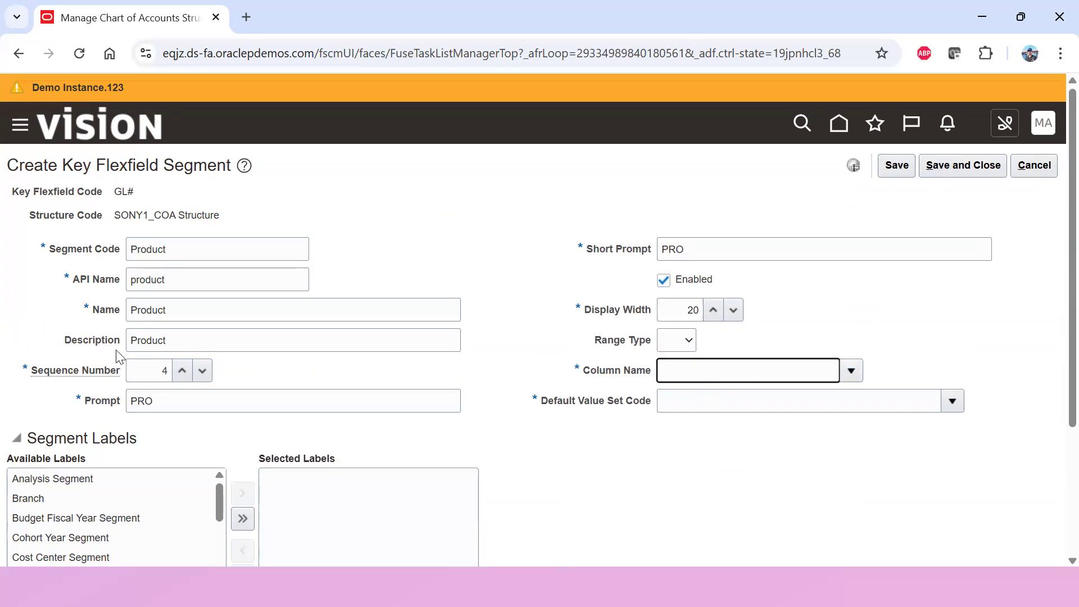
left_click(850, 370)
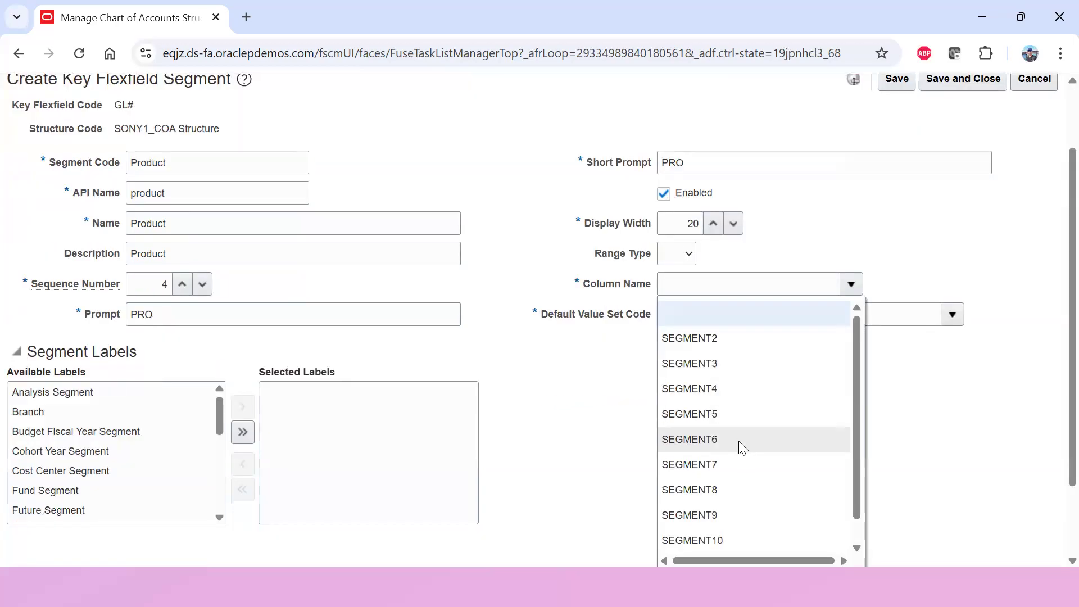
left_click(730, 389)
Step: Search the value sets for SONY1 and set the Product segment's default value set code to SONY1_Product ValueSet
left_click(891, 318)
left_click(952, 314)
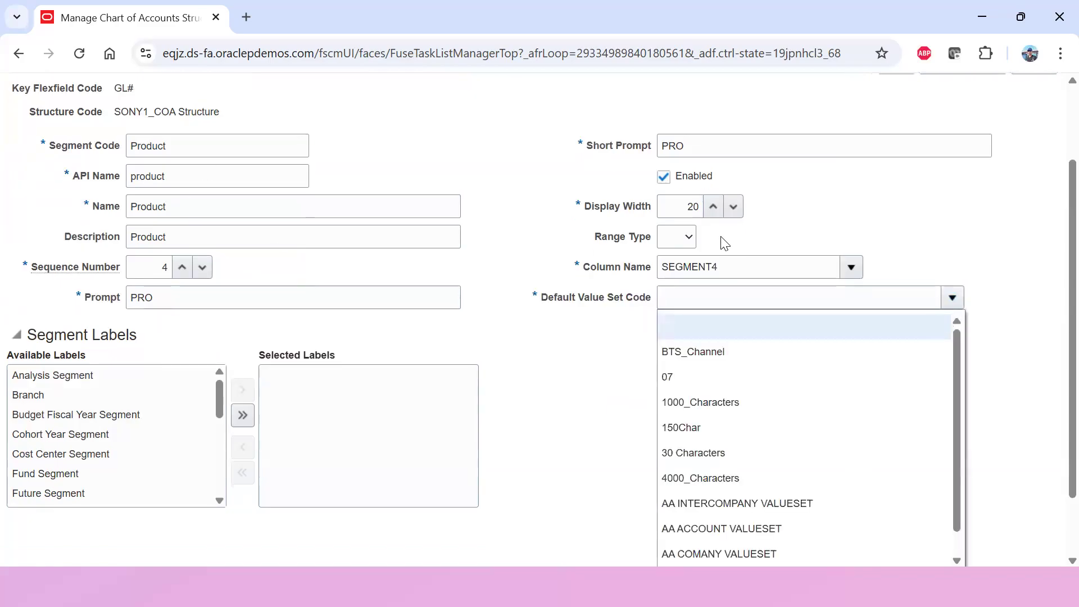
scroll(677, 403, "down", 3)
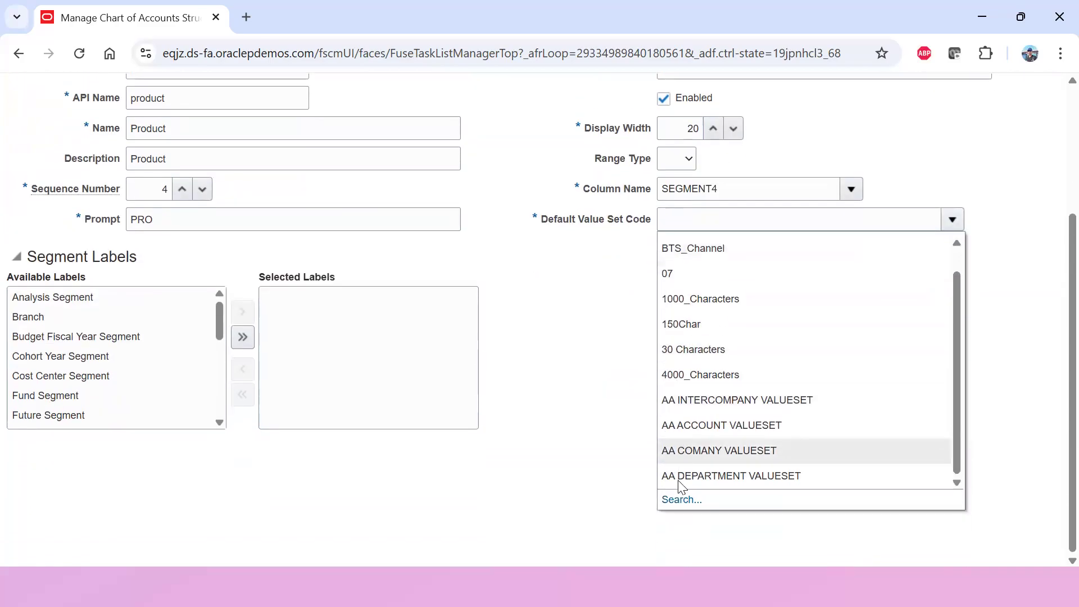
left_click(677, 496)
left_click(246, 237)
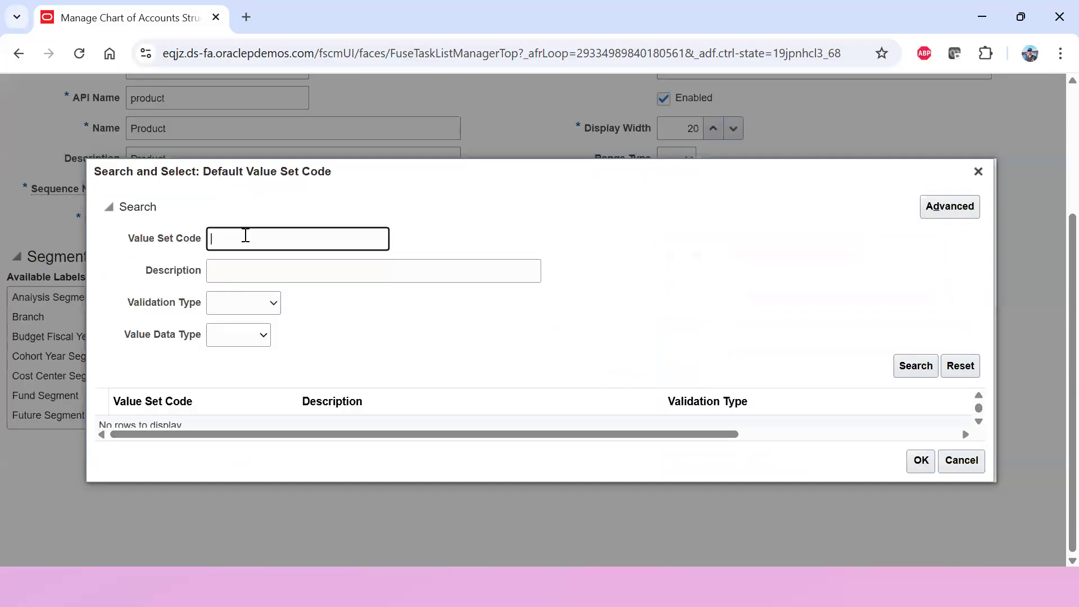
type("N4")
type("1")
key("Return")
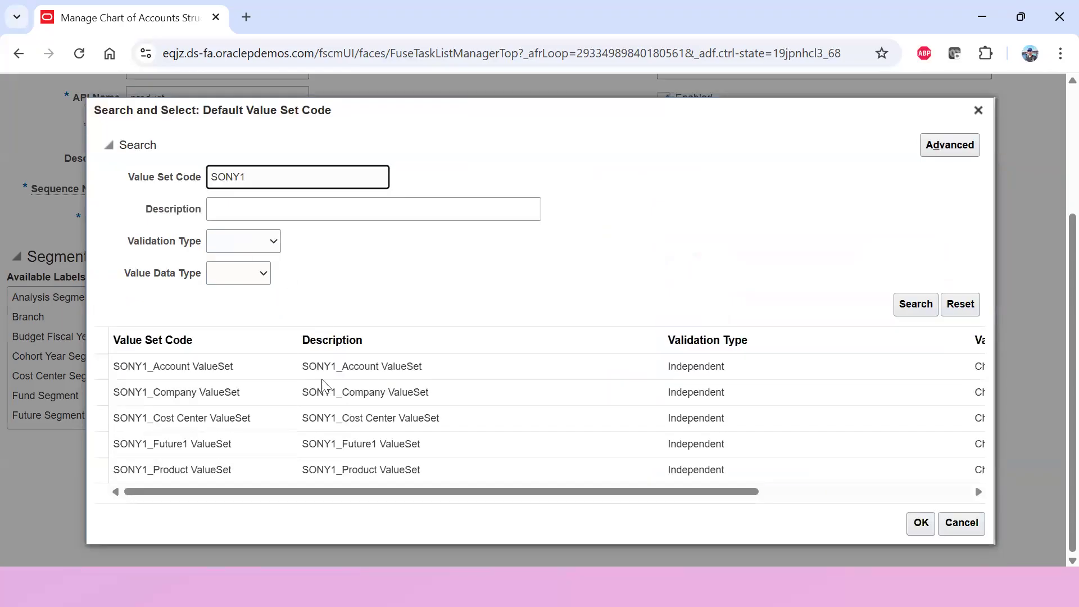
left_click(266, 461)
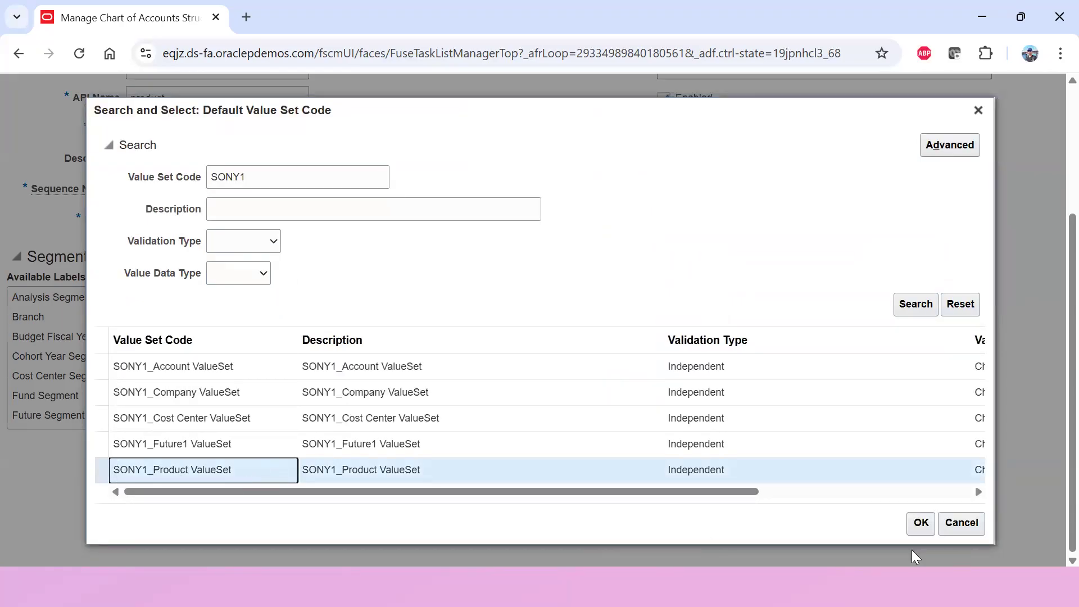
left_click(920, 524)
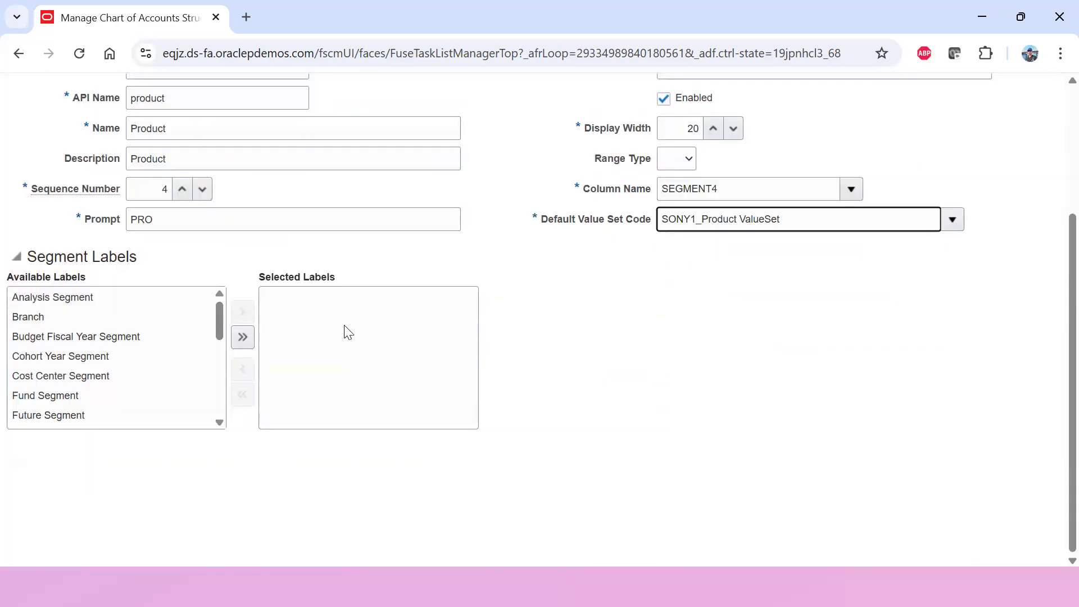
scroll(674, 484, "up", 3)
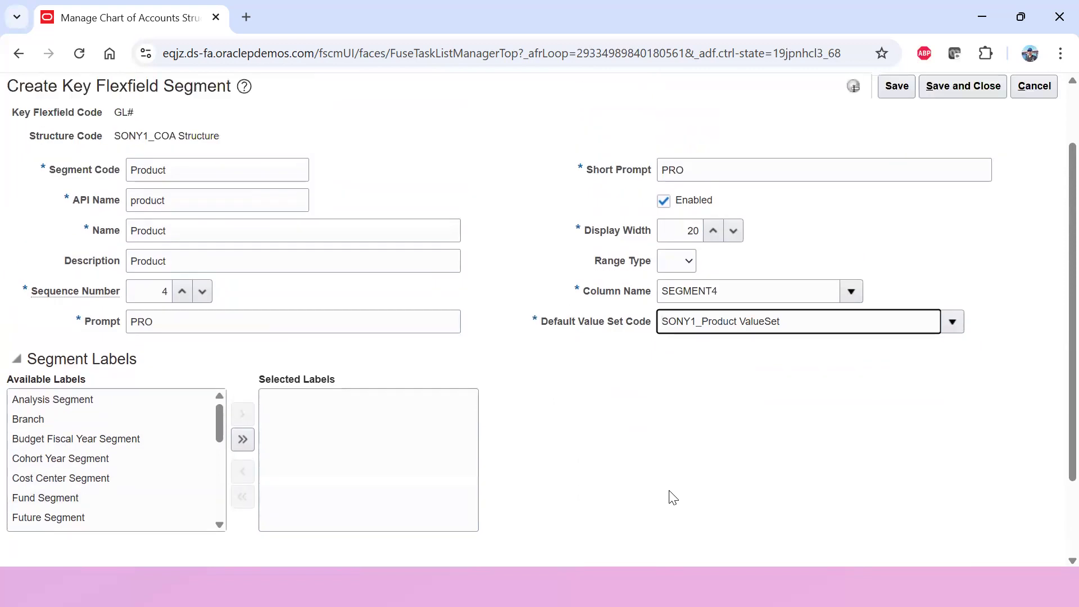
left_click(724, 515)
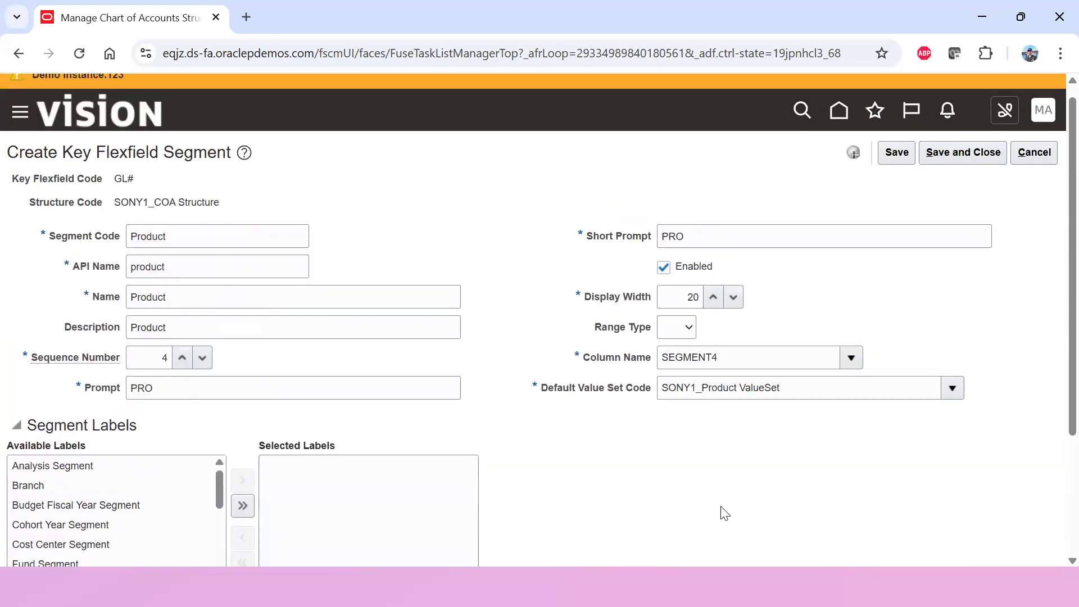
Step: Save the Product segment and close it to return to the structure's segment list
left_click(896, 153)
left_click(962, 152)
scroll(398, 432, "down", 3)
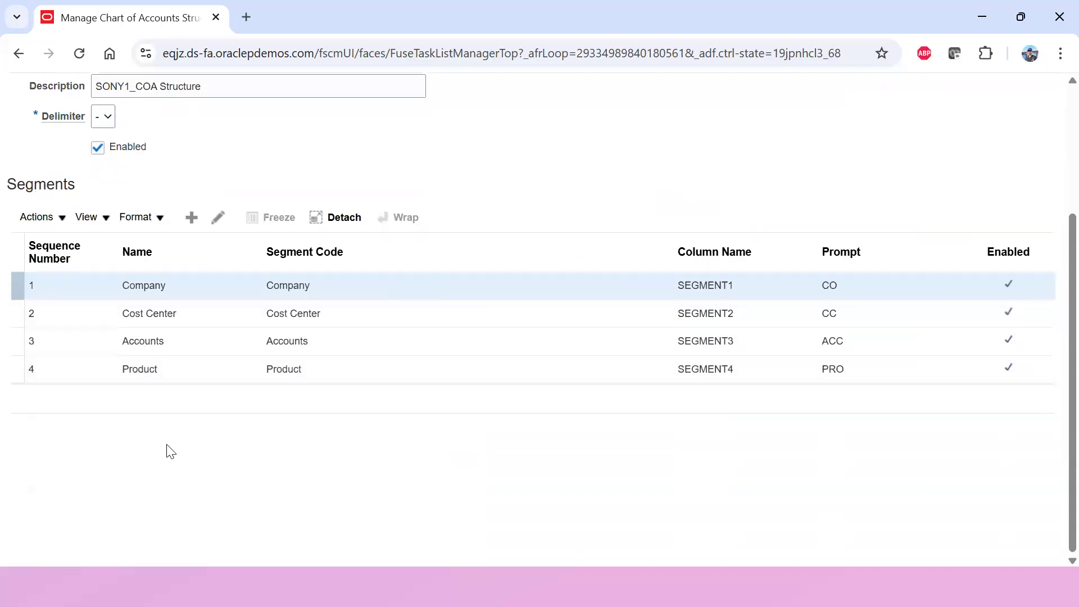
scroll(155, 362, "up", 1)
left_click(191, 305)
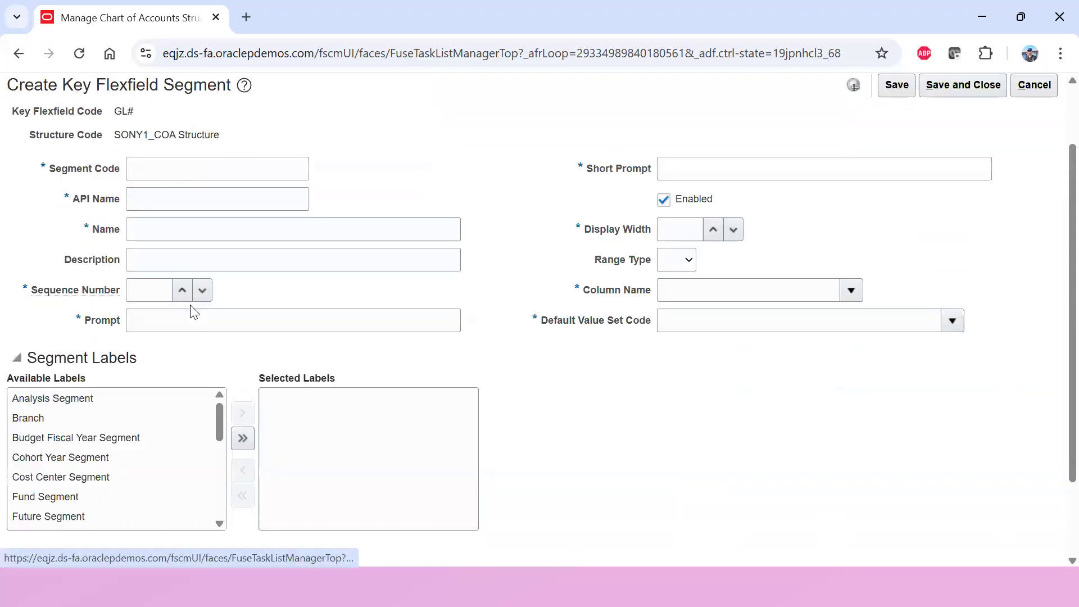
left_click(202, 169)
type("Fututre")
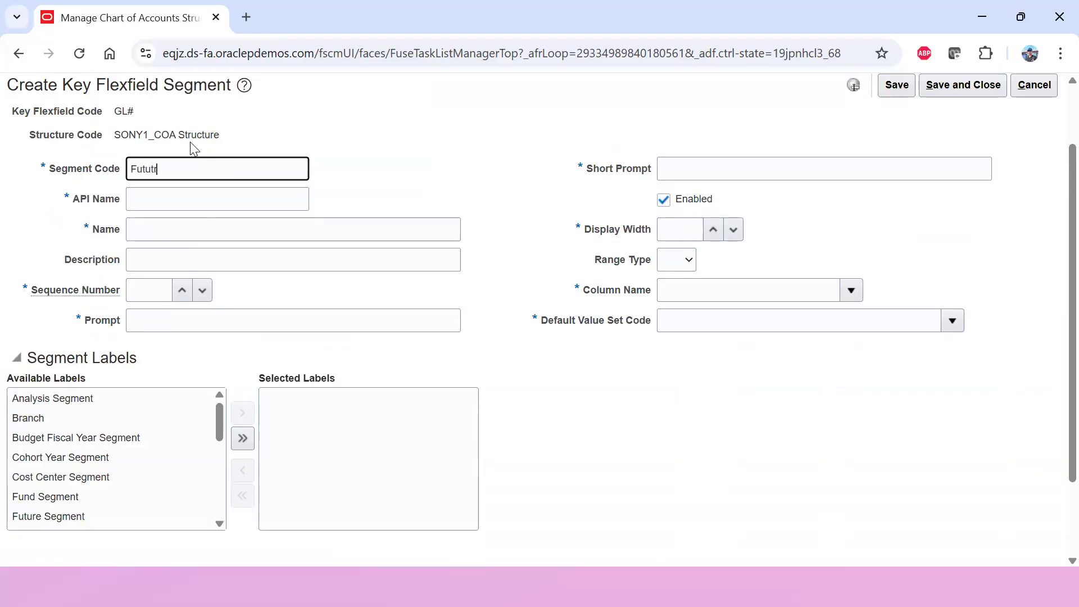
key("Tab")
left_click(200, 172)
left_click(195, 204)
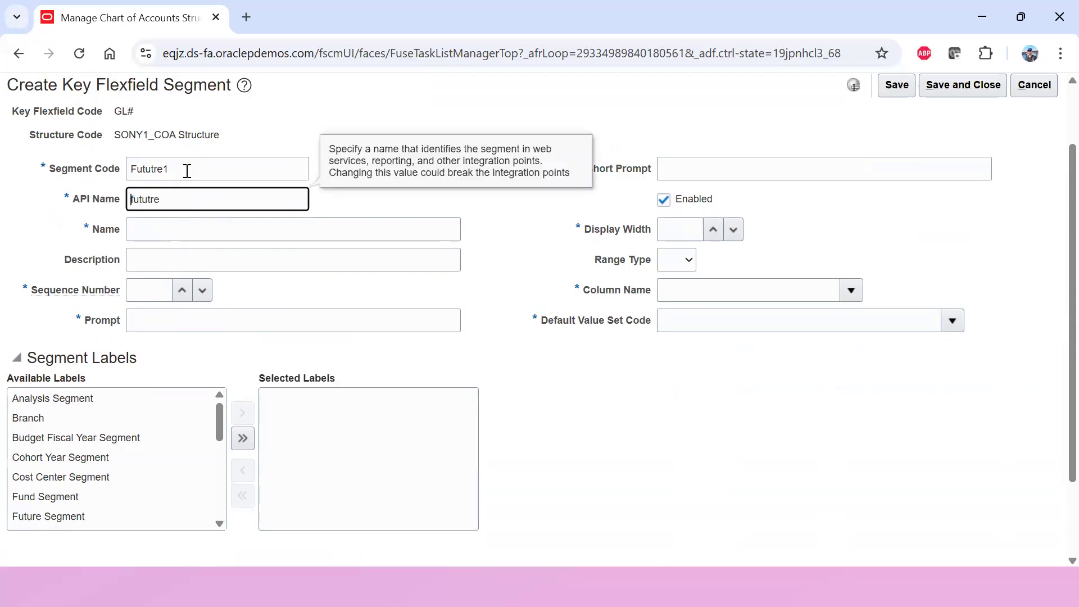
double_click(187, 170)
key("BackSpace")
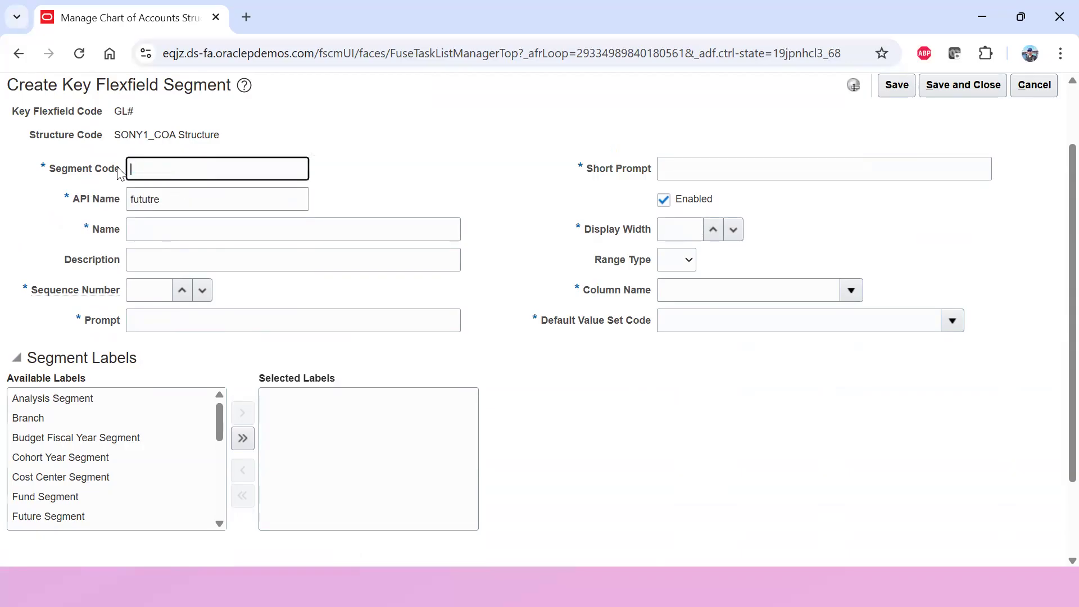
scroll(966, 224, "up", 2)
left_click(1039, 174)
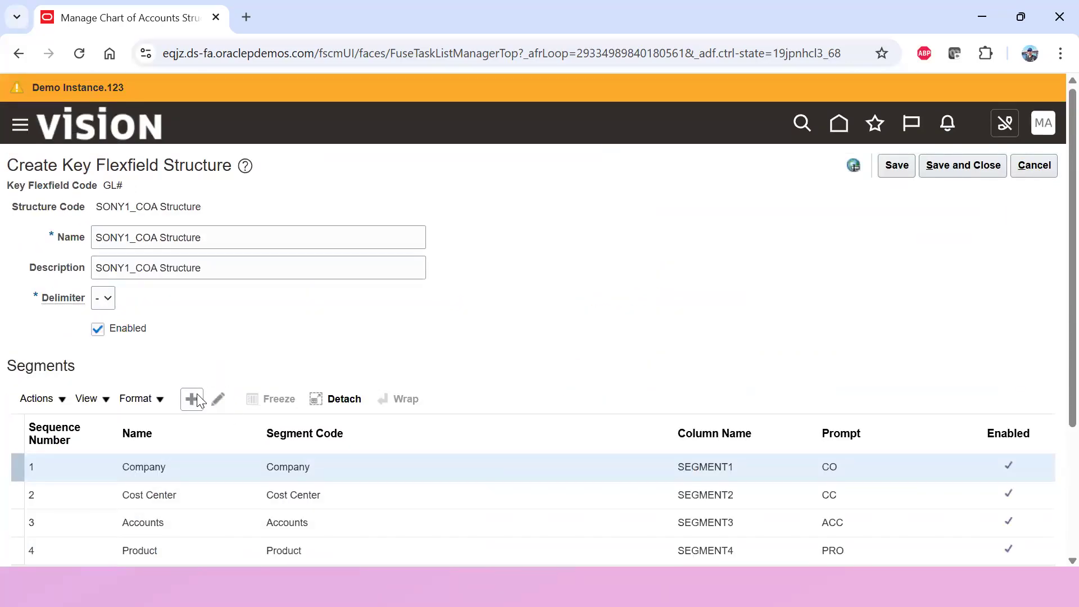
Step: Add another segment with Future1, copied from the Structure section of the Excel worksheet, as its segment code, name and description
left_click(191, 399)
left_click(181, 242)
key("alt+Tab")
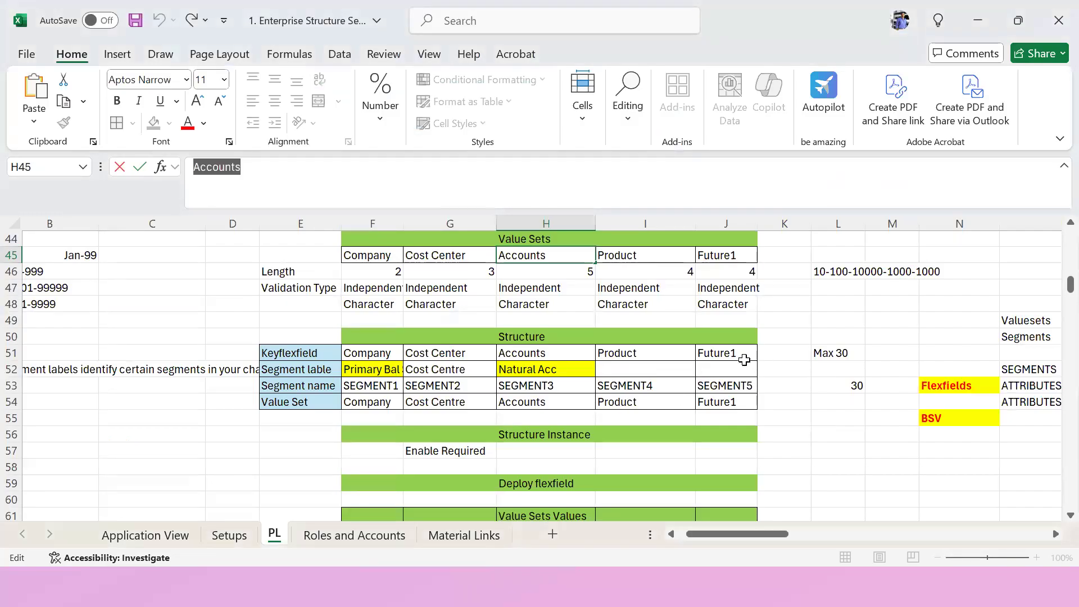
left_click(744, 358)
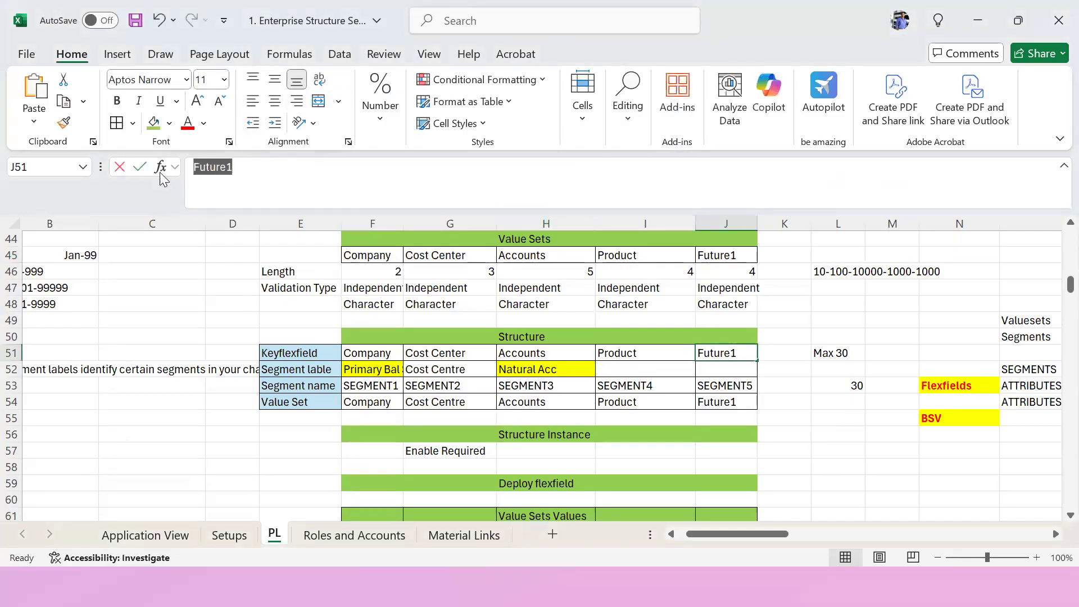
key("alt+Tab")
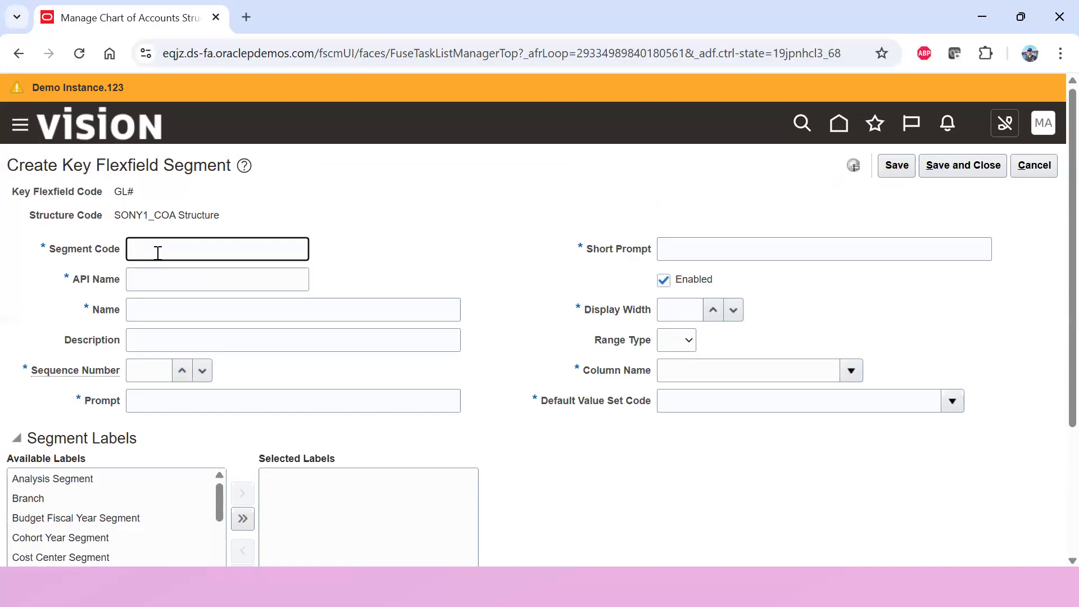
key("ctrl+v")
left_click(298, 316)
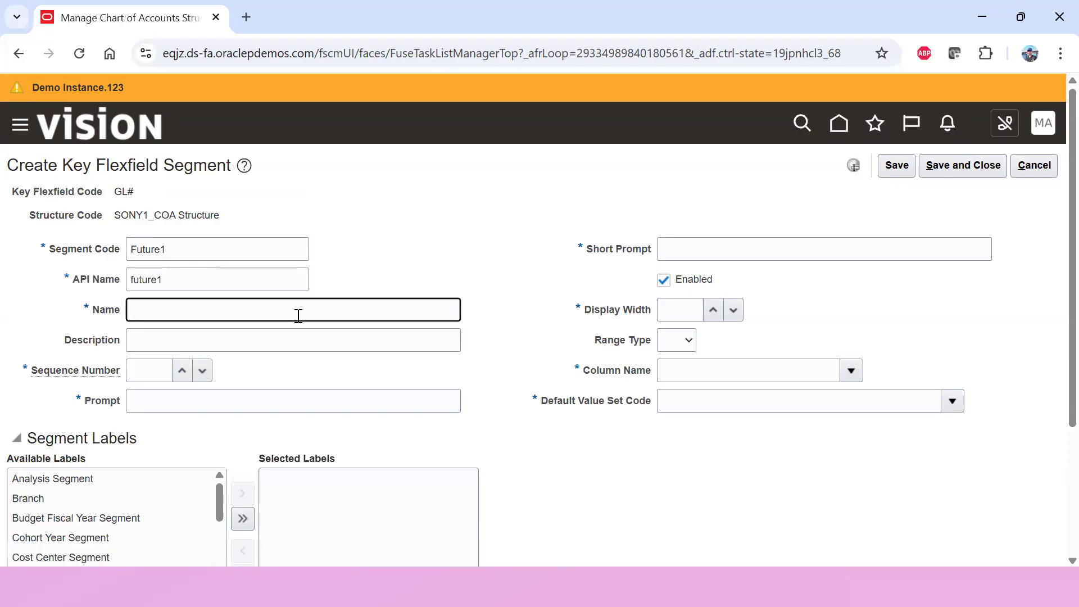
key("ctrl+v")
left_click(293, 337)
key("ctrl+v")
Step: Set the Future1 segment's sequence number to 5, prompt and short prompt to FU, display width to 20 and column name to SEGMENT5
left_click(147, 376)
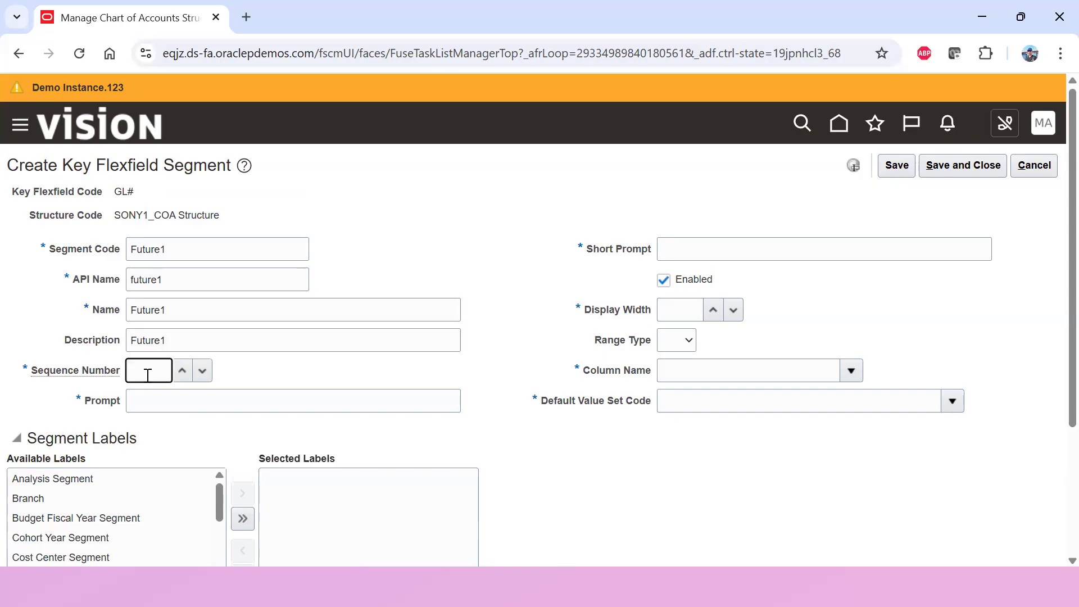
left_click(164, 401)
type("FU")
left_click(726, 240)
type("F")
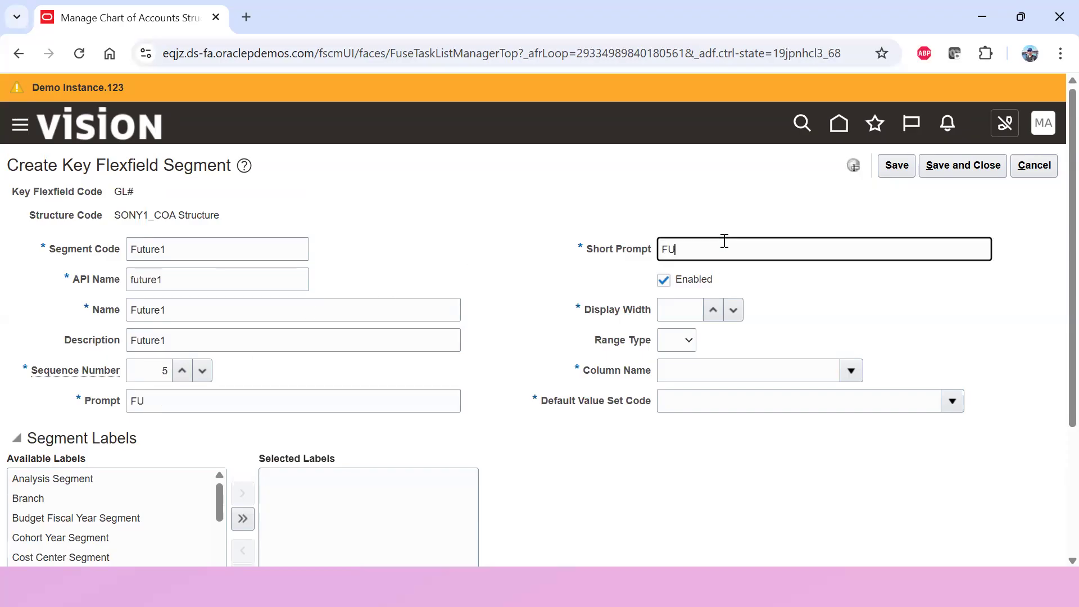
left_click(692, 308)
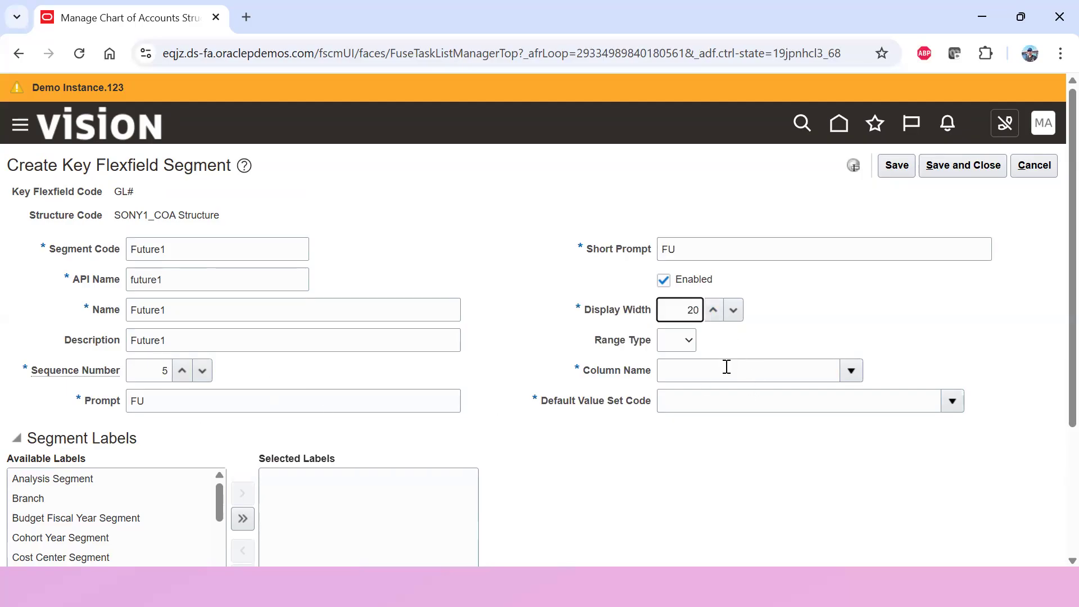
left_click(851, 371)
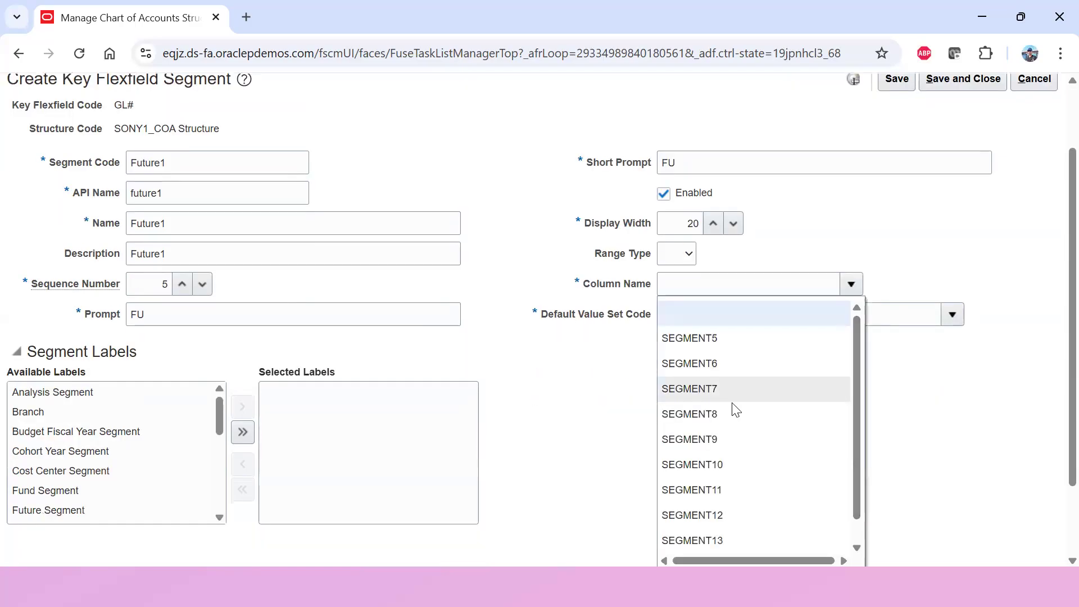
left_click(732, 340)
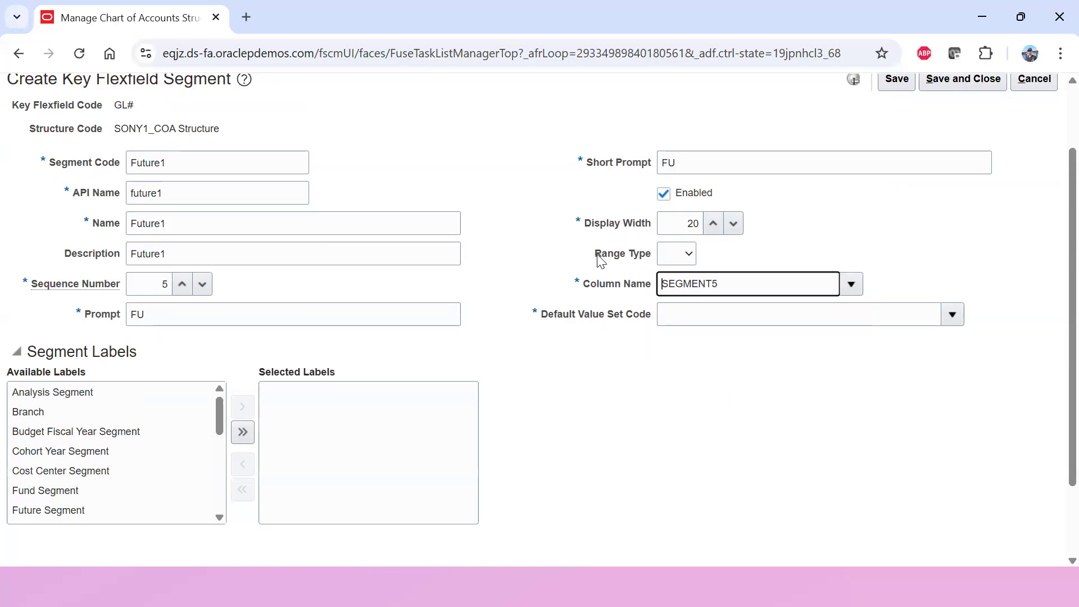
Step: Search the value sets for SONY1 and set the Future1 segment's default value set code to SONY1_Future1 ValueSet
left_click(927, 318)
left_click(948, 320)
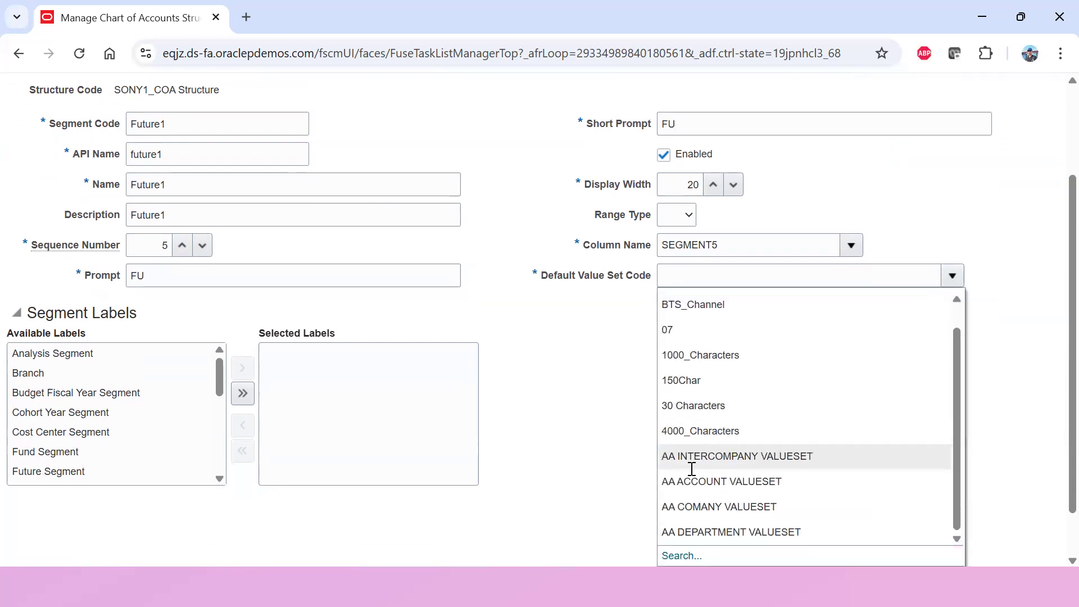
left_click(683, 499)
left_click(347, 240)
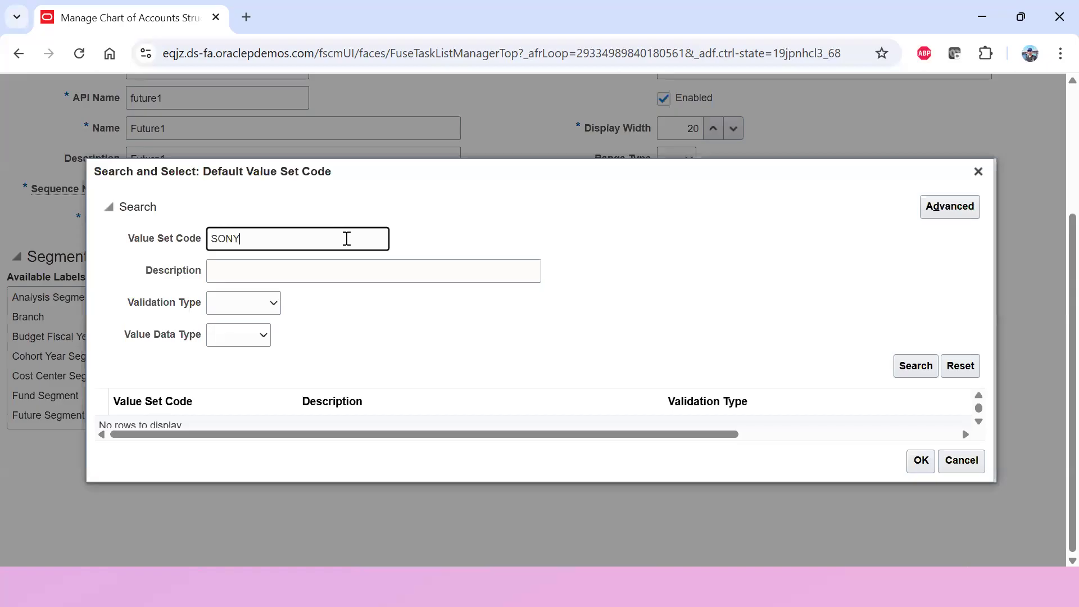
key("Return")
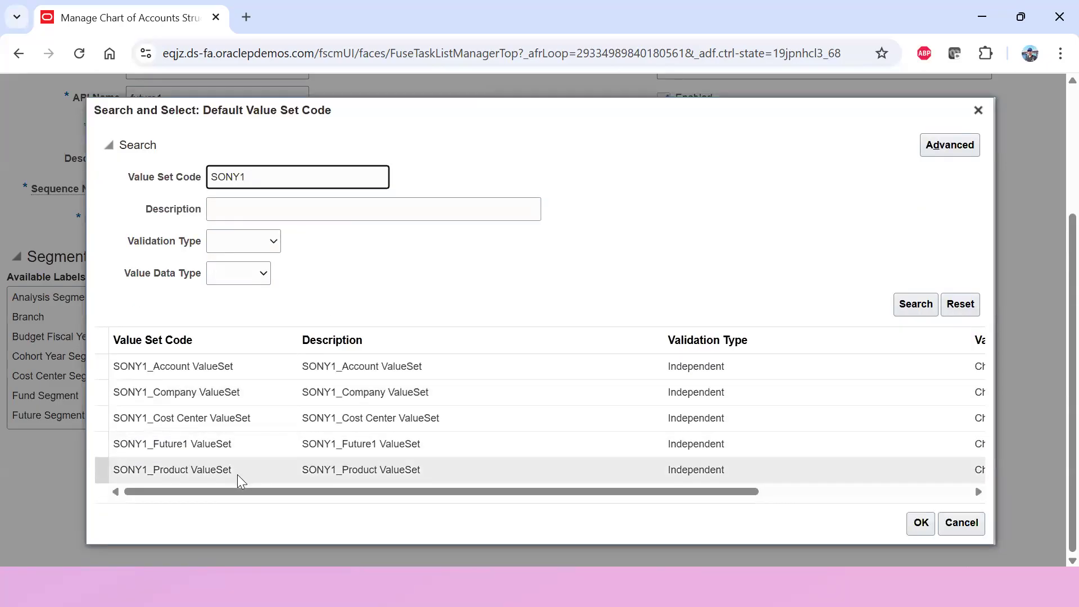
left_click(248, 447)
left_click(921, 523)
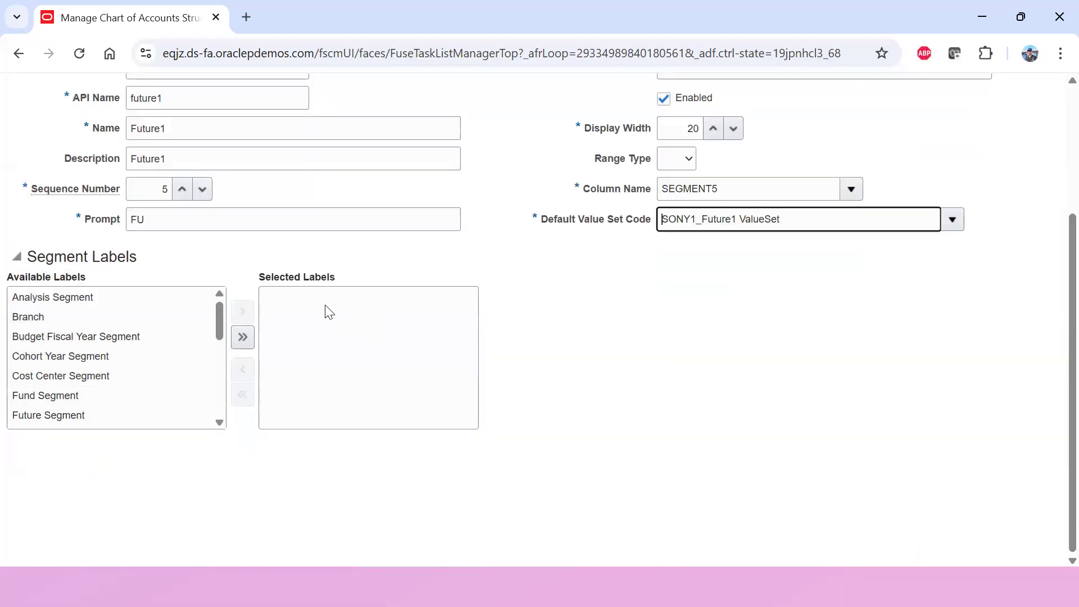
Step: Save the Future1 segment, close it and check the structure's segment list
scroll(584, 433, "up", 3)
left_click(895, 167)
left_click(961, 168)
scroll(486, 443, "down", 3)
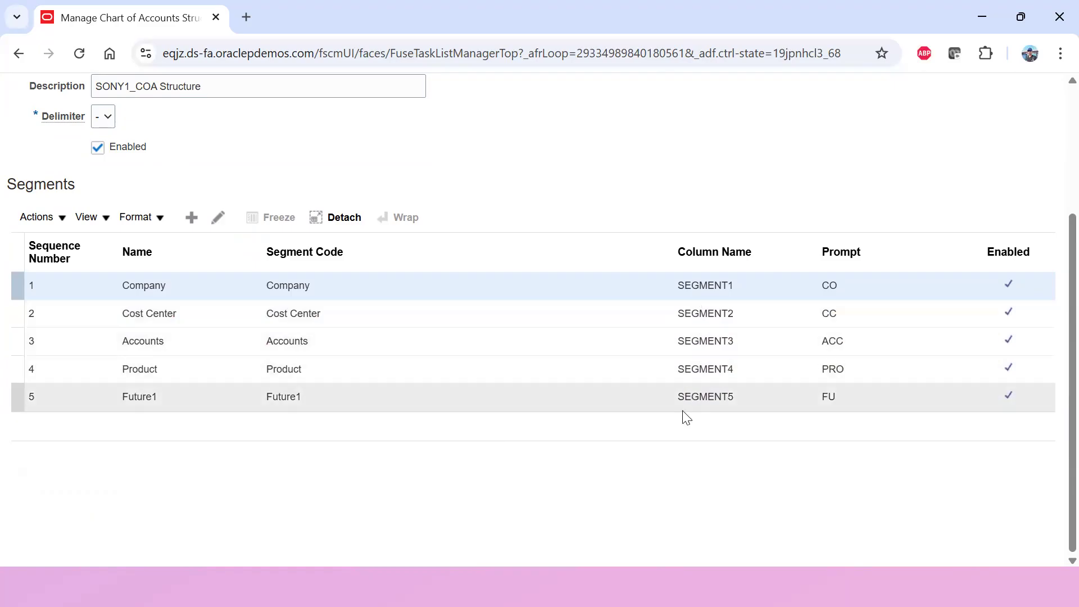
Step: Save and close the SONY1_COA Structure, and search the key flexfield structures by structure code SONY1
scroll(441, 475, "up", 3)
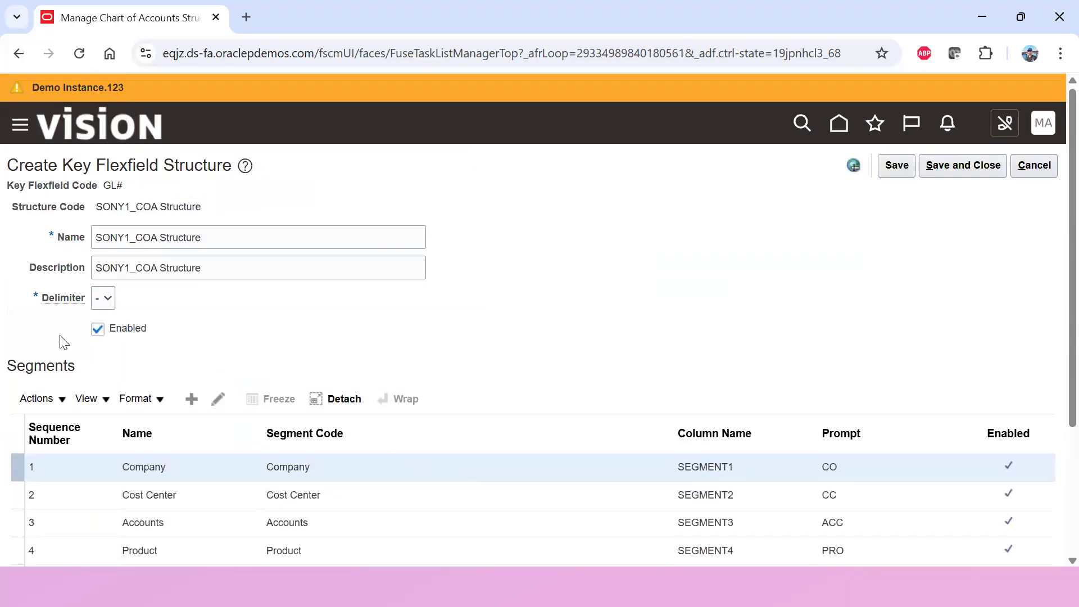
left_click(891, 166)
left_click(947, 166)
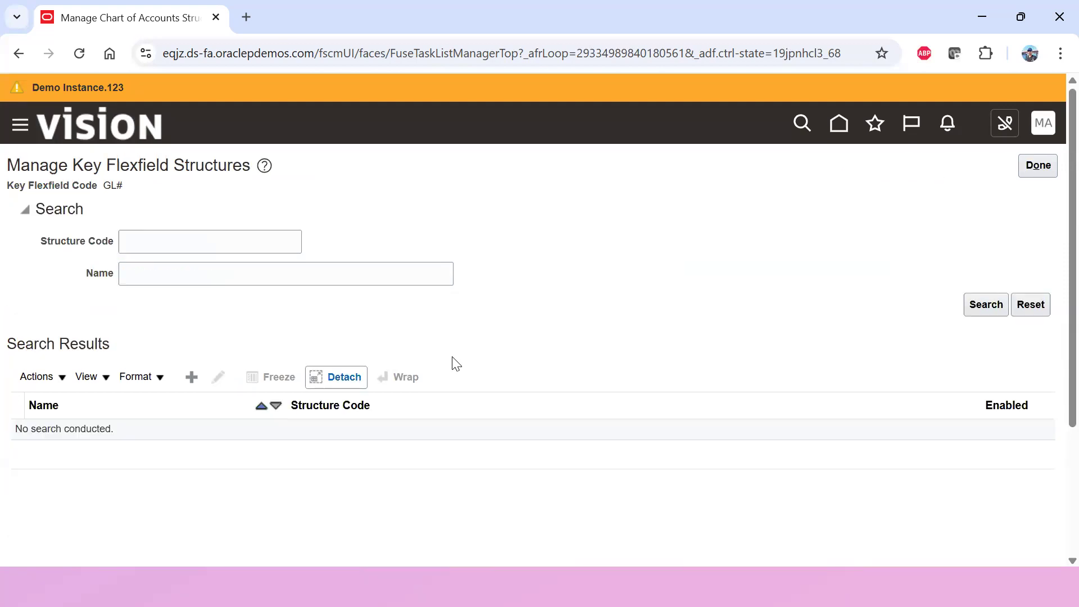
left_click(183, 244)
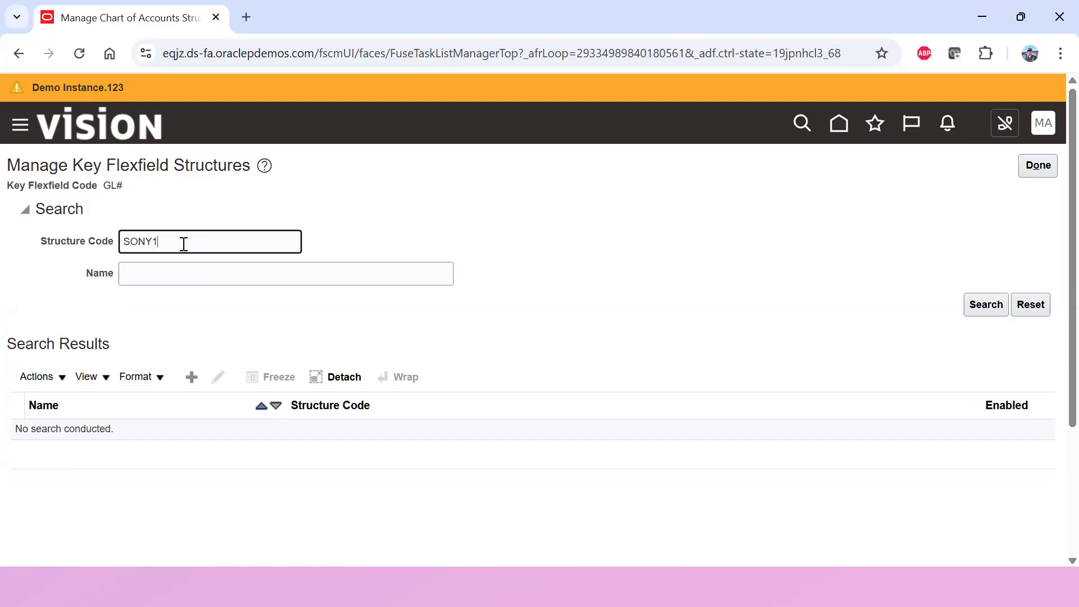
left_click(985, 304)
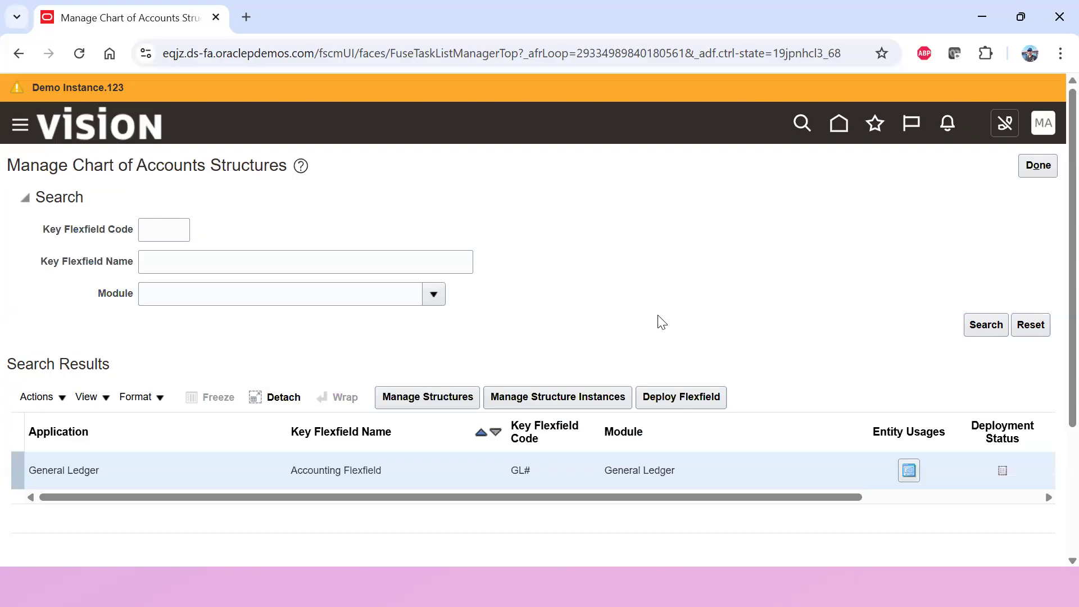
Step: Review the Value Sets and Structure Instance sections in the Excel worksheet, and return to Oracle Fusion to check the Accounting Flexfield's deployment status
key("alt+Tab")
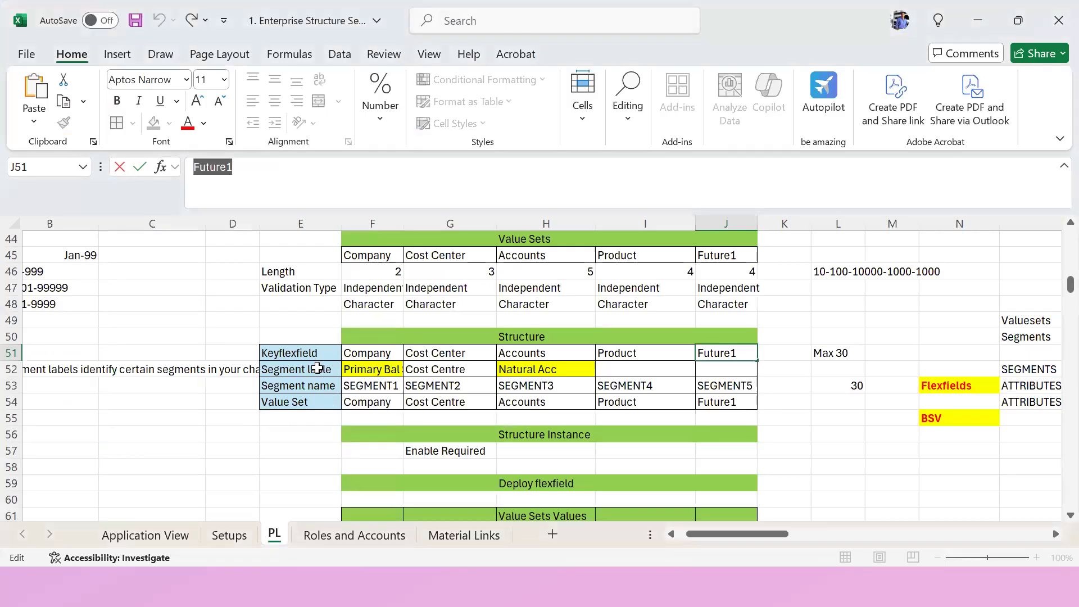
left_click_drag(321, 254, 782, 302)
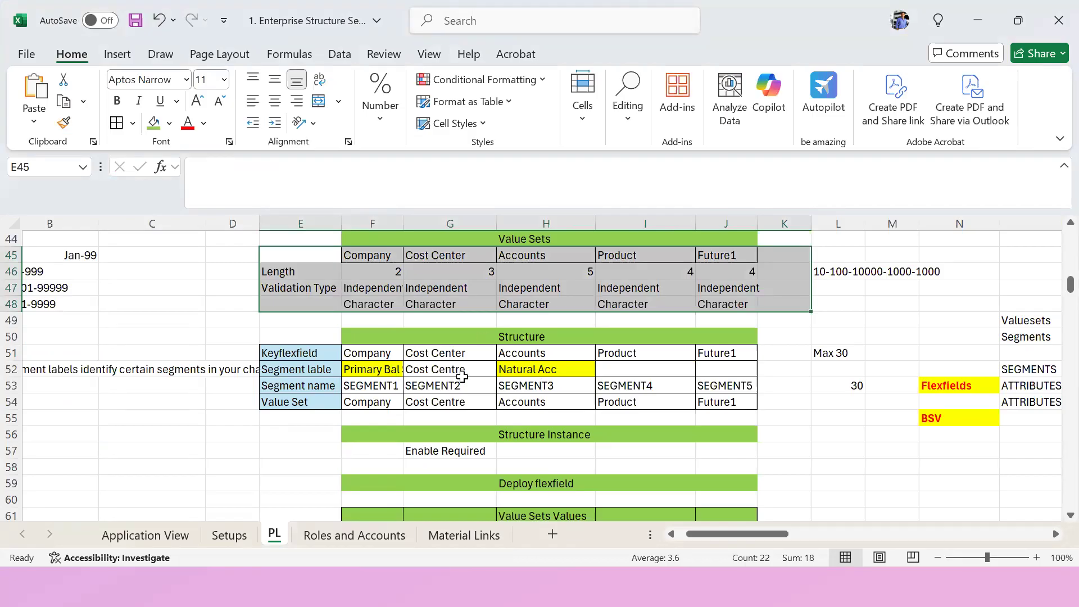
left_click(281, 447)
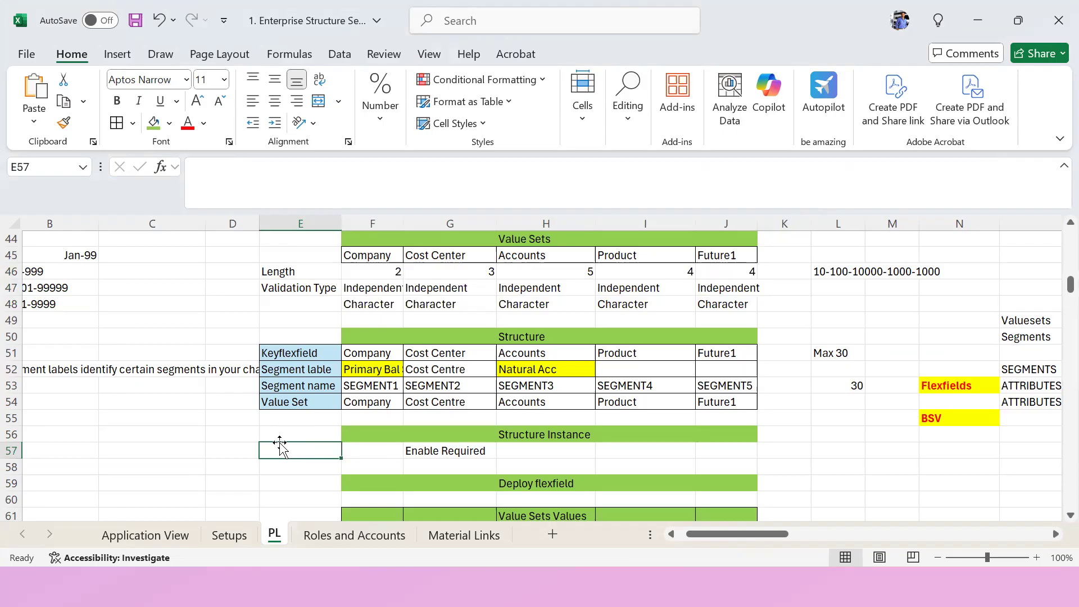
key("alt+Tab")
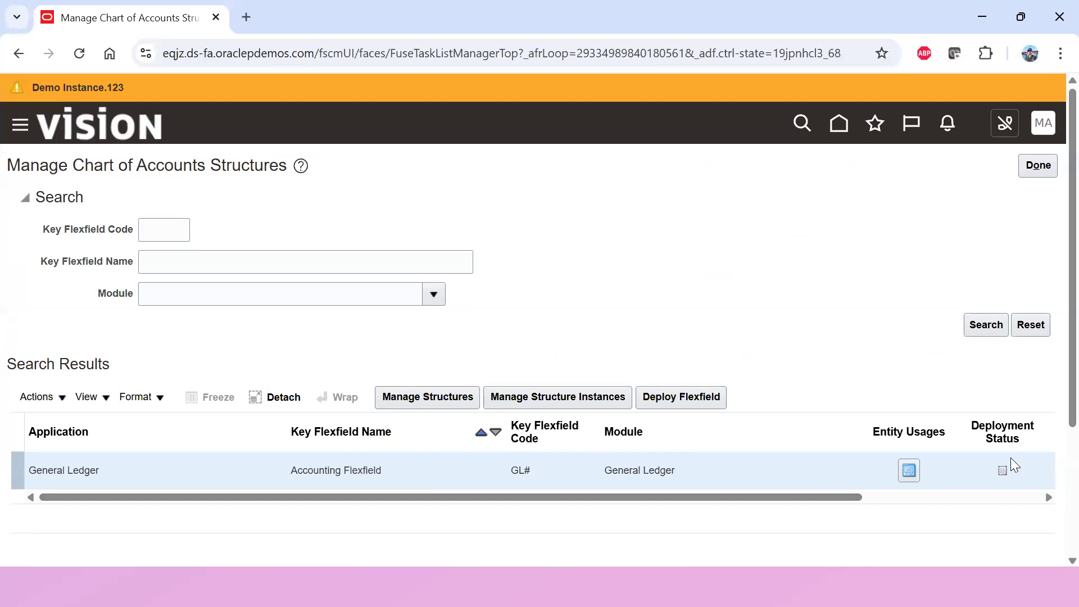
mouse_move(1003, 472)
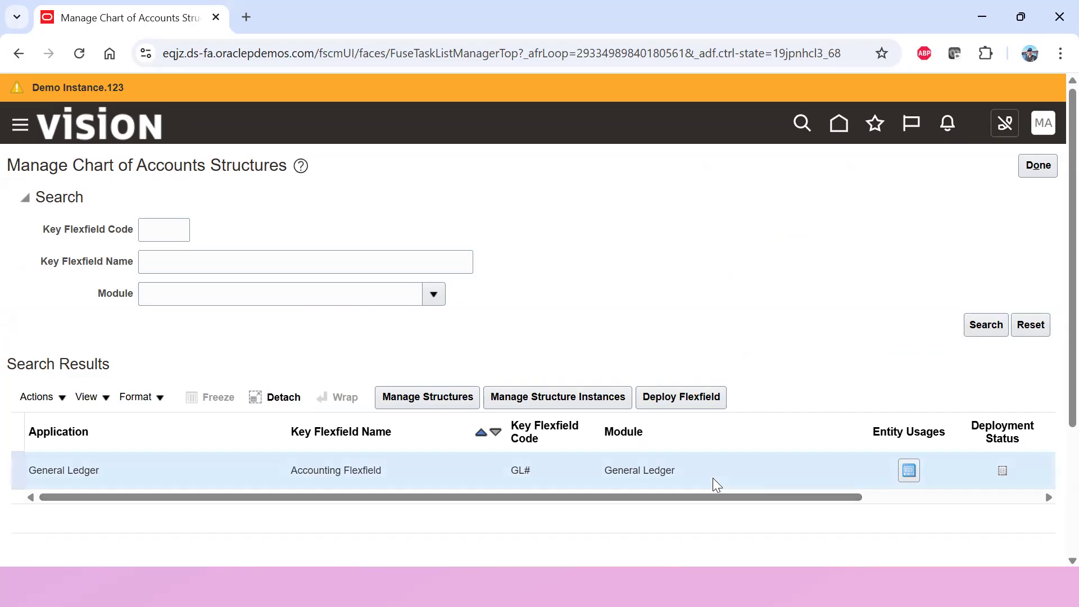
Step: Create a structure instance for the Accounting Flexfield with SONY1 COA Structure Instance as its code, name and description
left_click(517, 400)
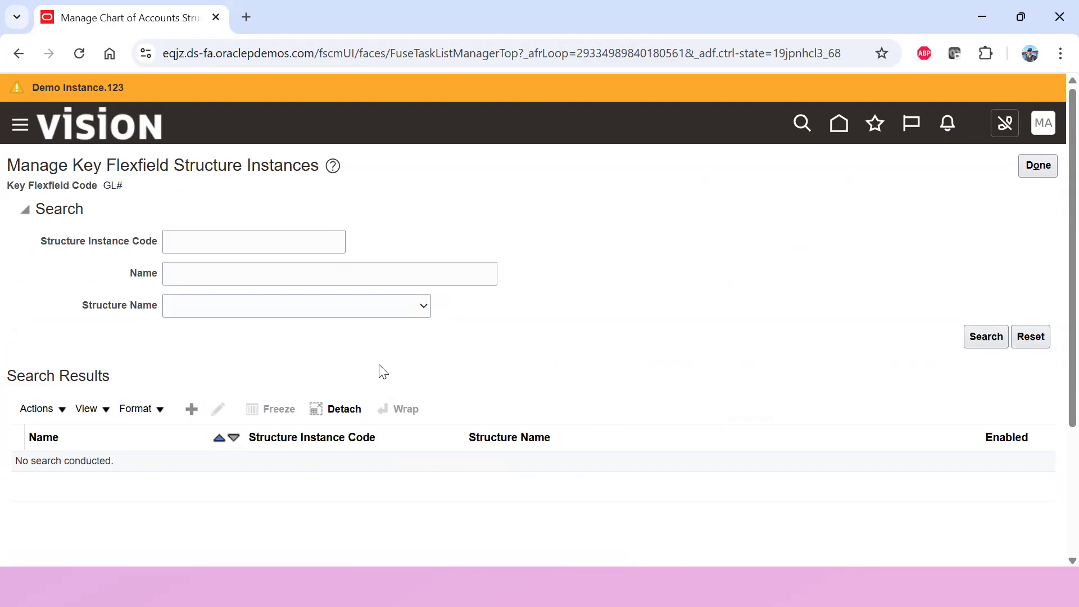
left_click(192, 410)
left_click(222, 213)
type("SON")
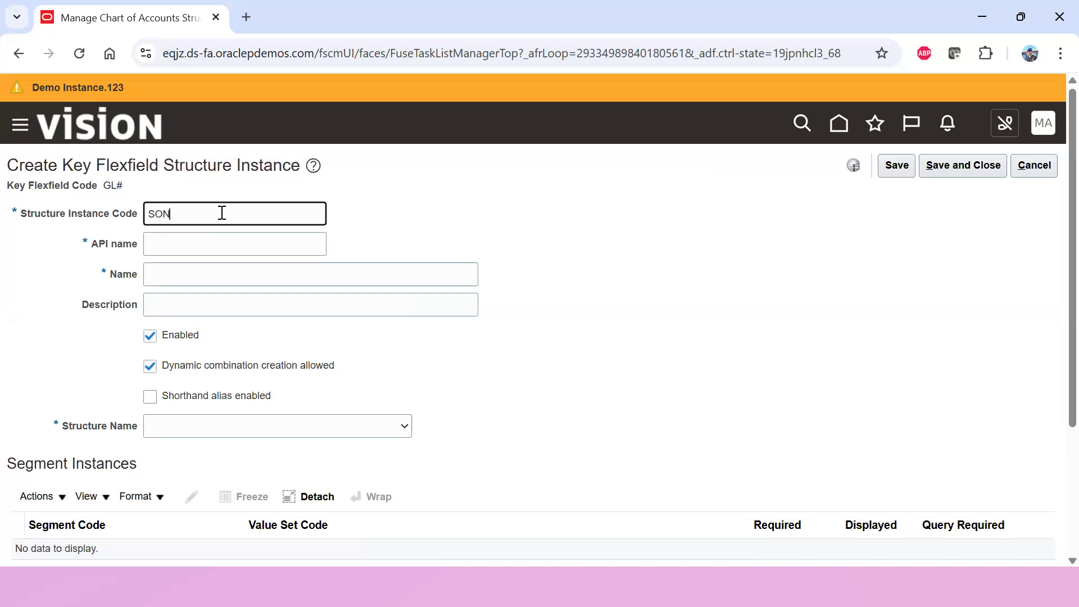
type("Y1 COA Structure Instance")
left_click_drag(308, 217, 136, 225)
key("ctrl+c")
left_click(224, 267)
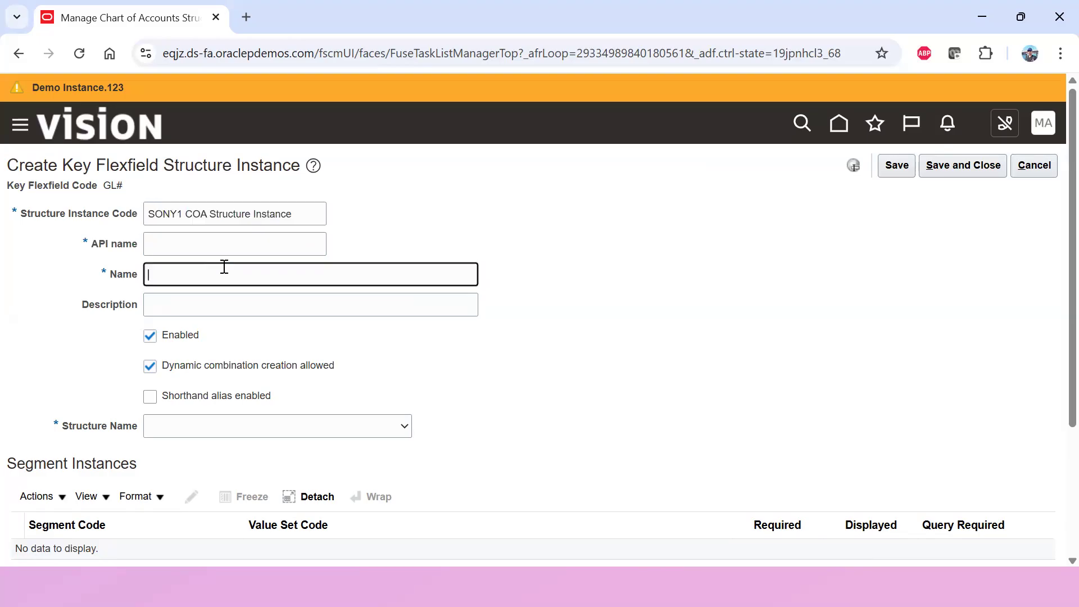
key("ctrl+v")
left_click(217, 298)
key("ctrl+v")
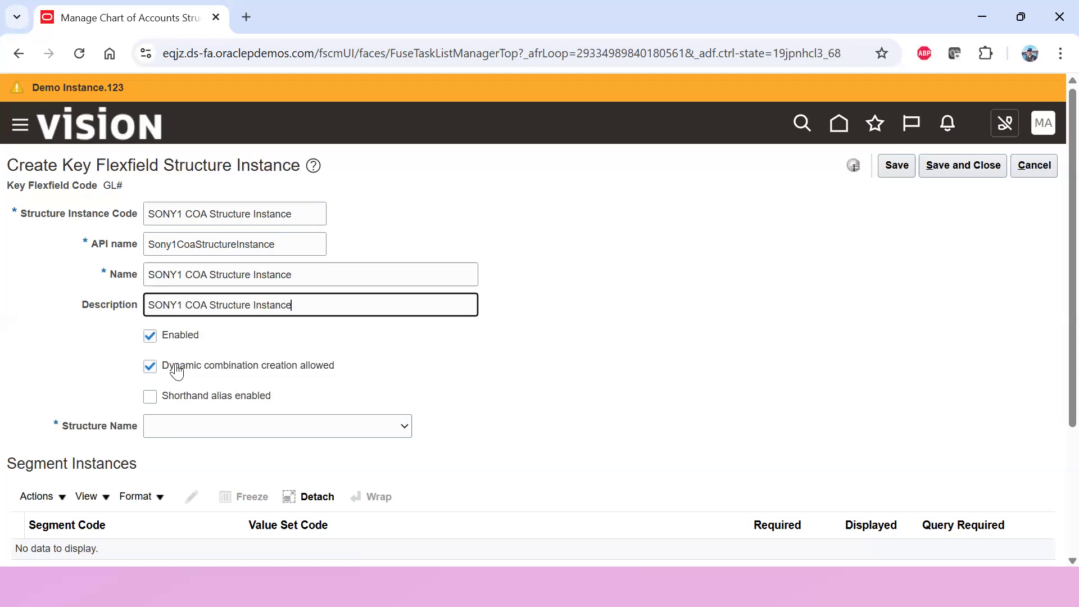
Step: Choose SONY1_COA Structure as the structure name for the SONY1 COA Structure Instance
left_click(157, 430)
scroll(236, 388, "down", 1)
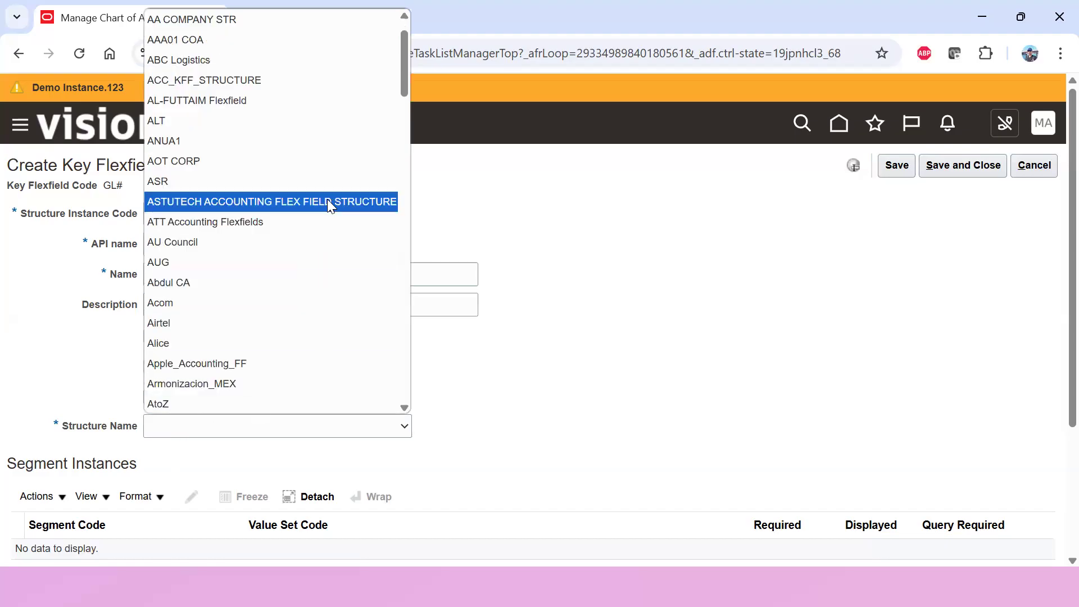
scroll(330, 220, "up", 1)
scroll(330, 224, "down", 6)
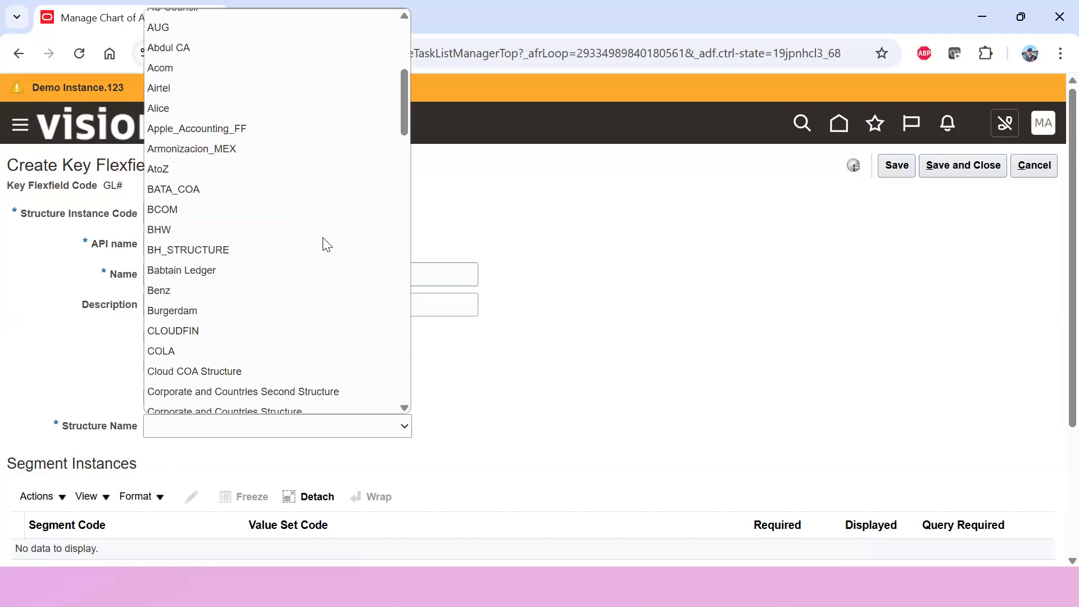
scroll(335, 244, "down", 3)
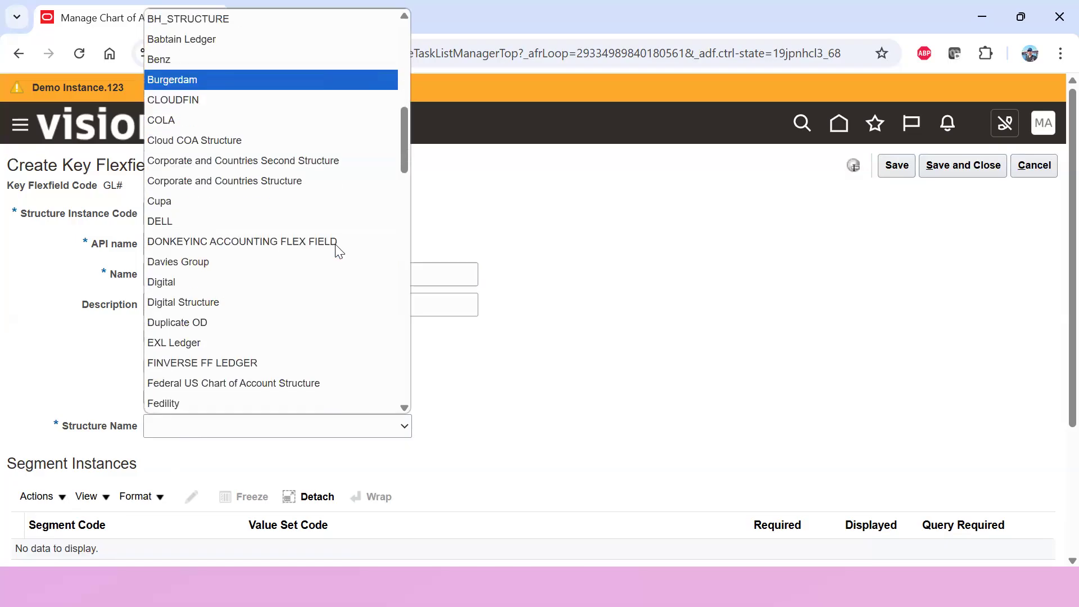
scroll(336, 246, "down", 3)
scroll(338, 251, "down", 9)
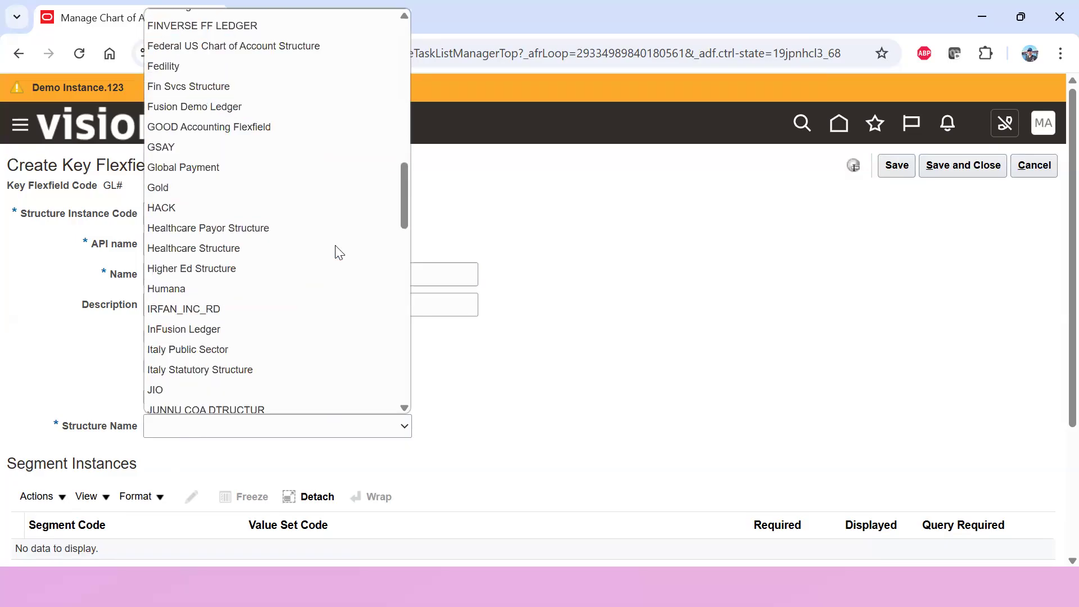
scroll(337, 251, "down", 6)
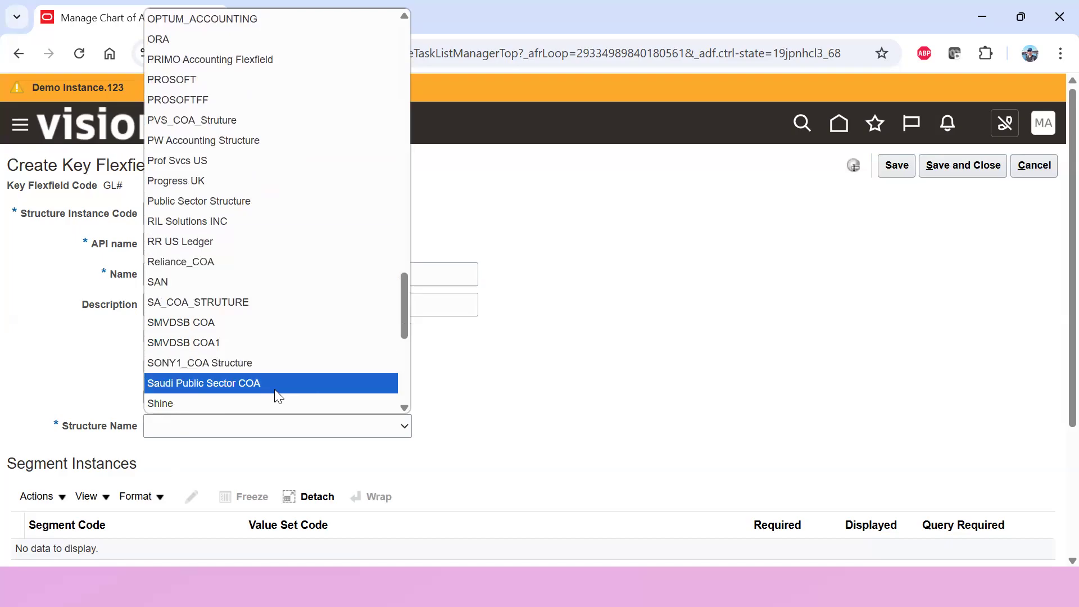
left_click(290, 365)
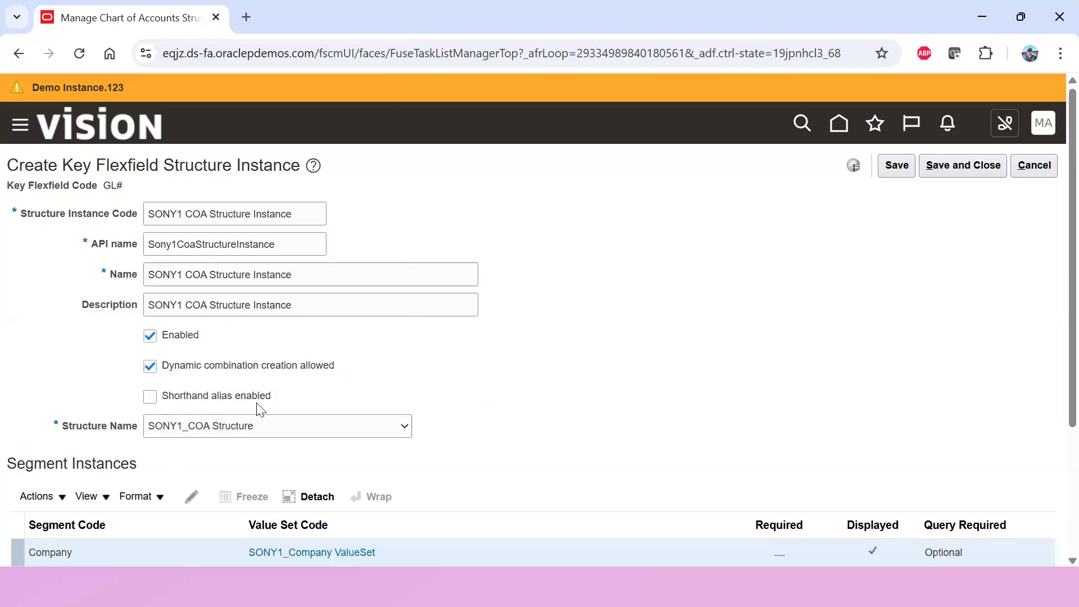
Step: Edit the Company segment instance and mark it as required
scroll(662, 241, "down", 2)
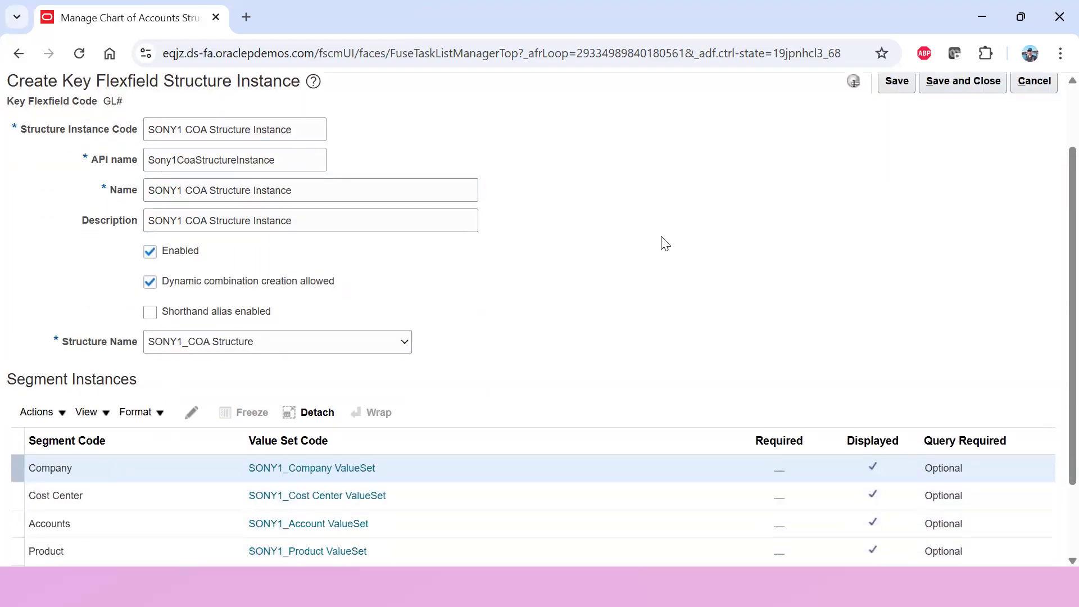
scroll(657, 208, "down", 2)
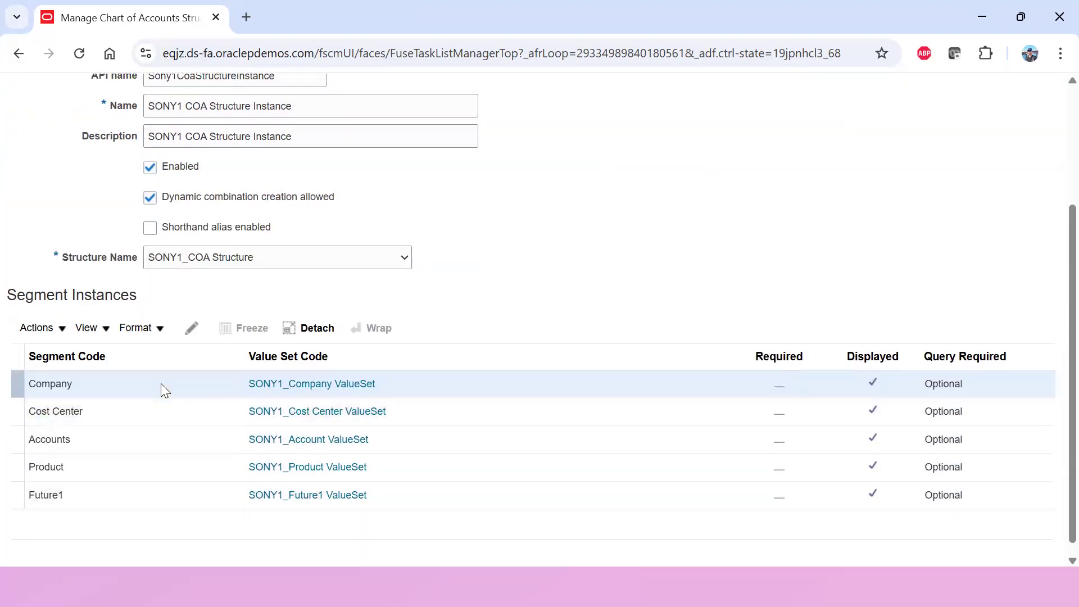
left_click(187, 329)
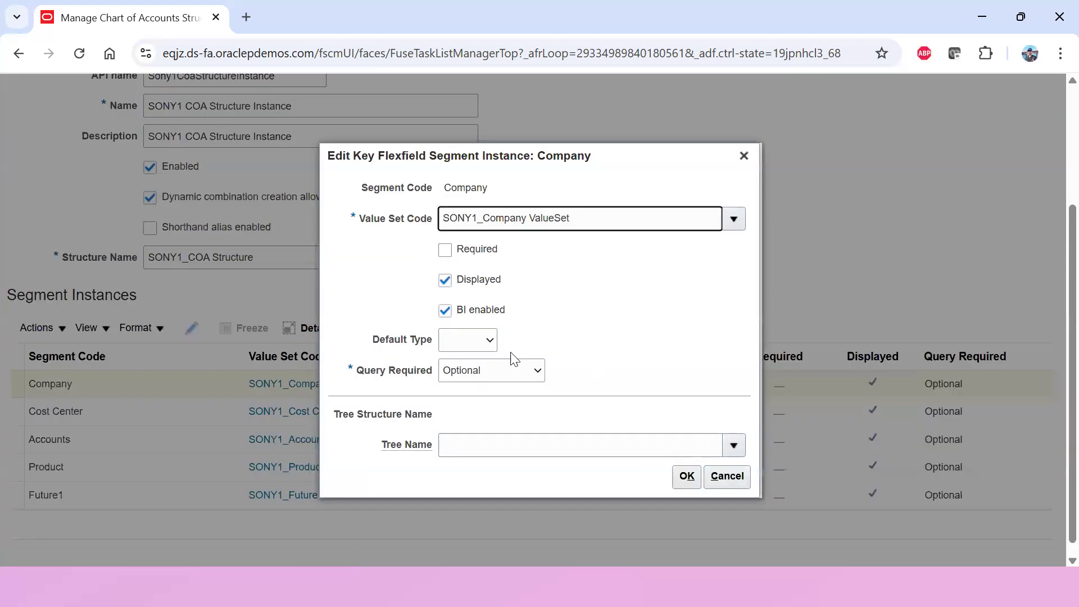
left_click(444, 251)
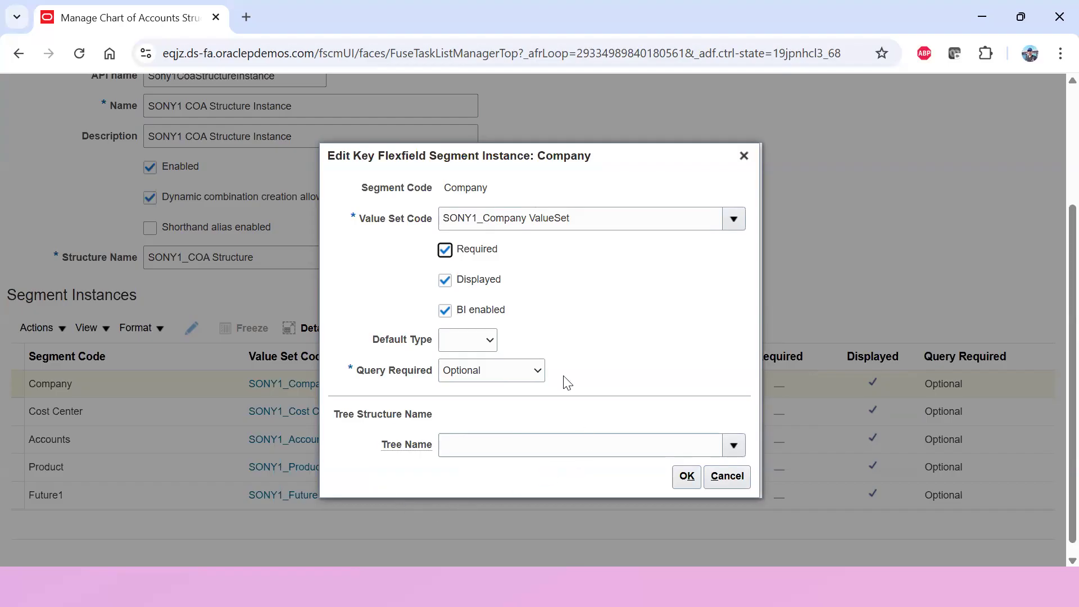
left_click(686, 477)
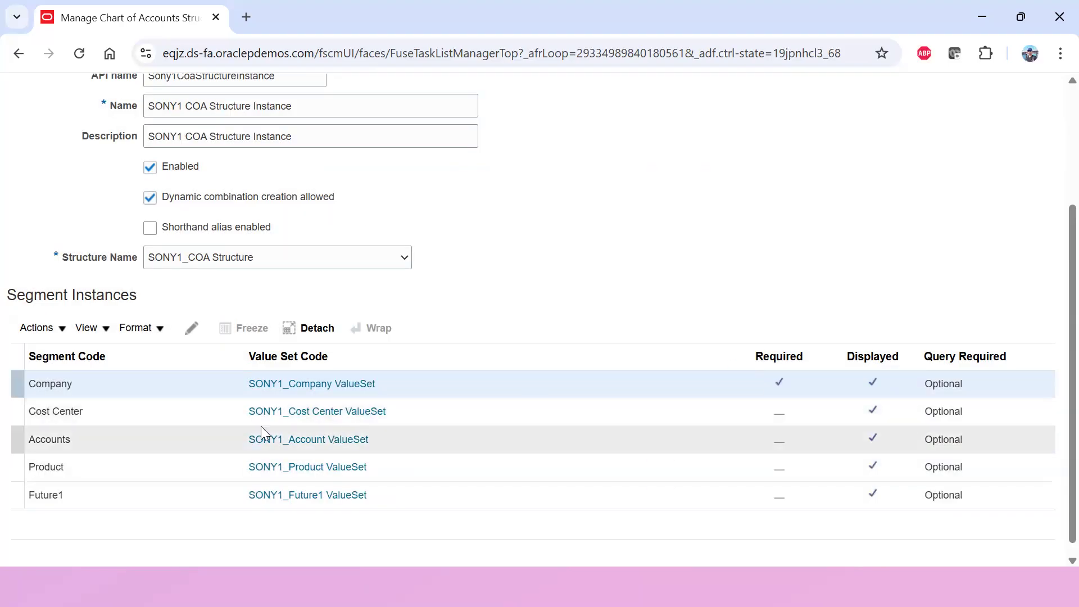
Step: Mark the Cost Center and Accounts segment instances as required
left_click(174, 416)
left_click(191, 329)
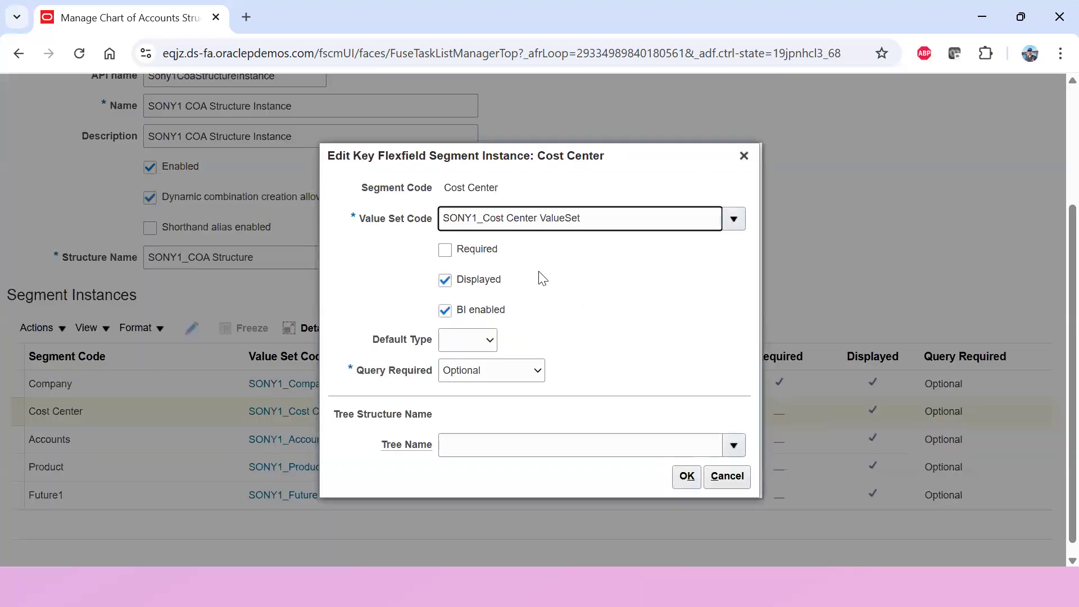
left_click(446, 250)
left_click(687, 476)
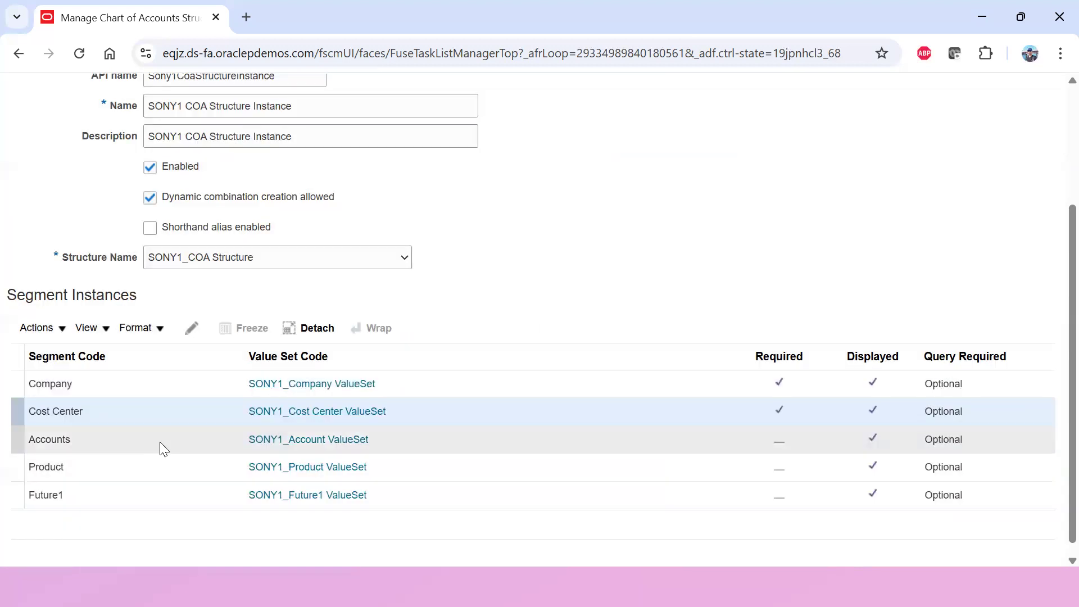
left_click(160, 440)
left_click(192, 328)
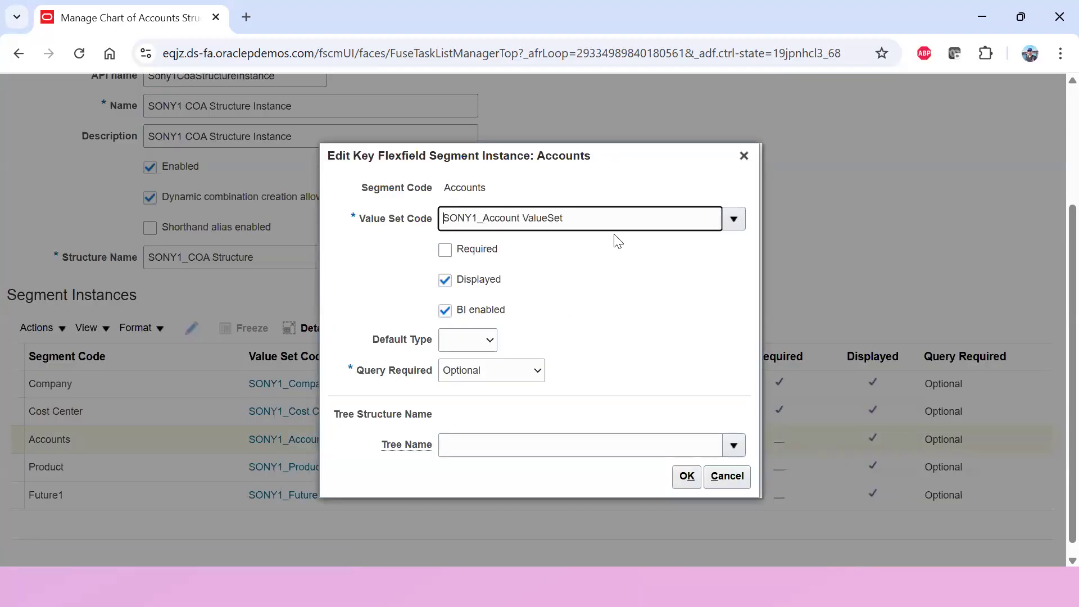
left_click(445, 250)
left_click(676, 483)
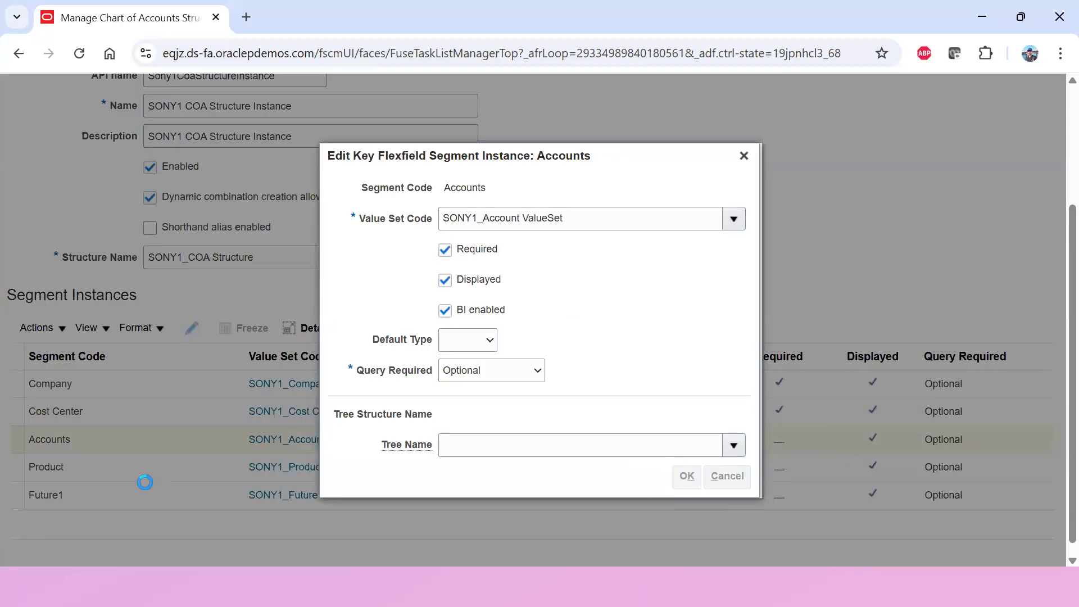
Step: Mark the Product and Future1 segment instances as required
left_click(131, 476)
left_click(191, 329)
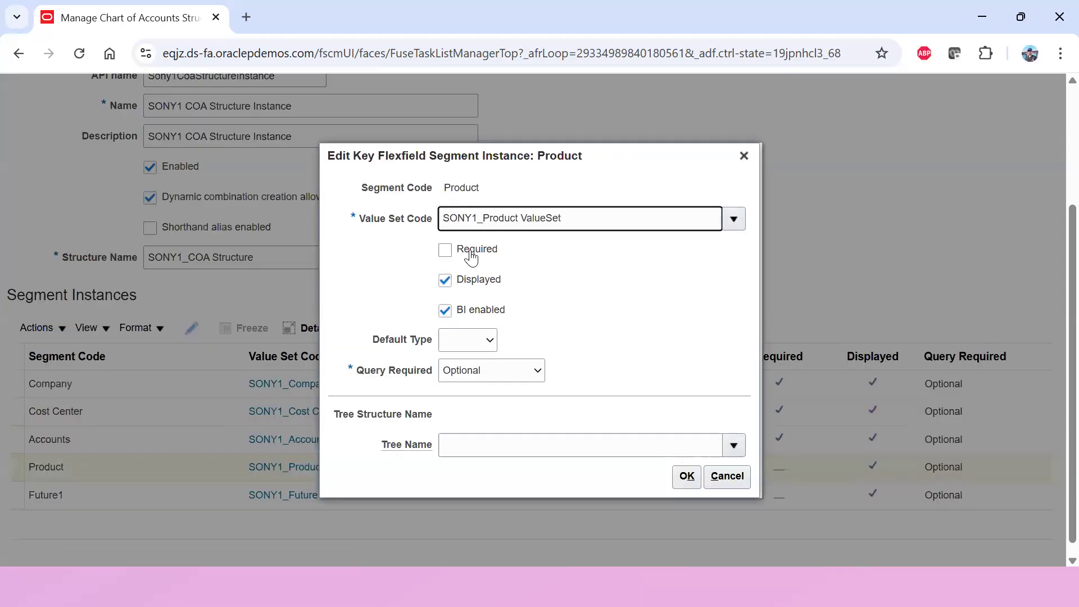
left_click(471, 257)
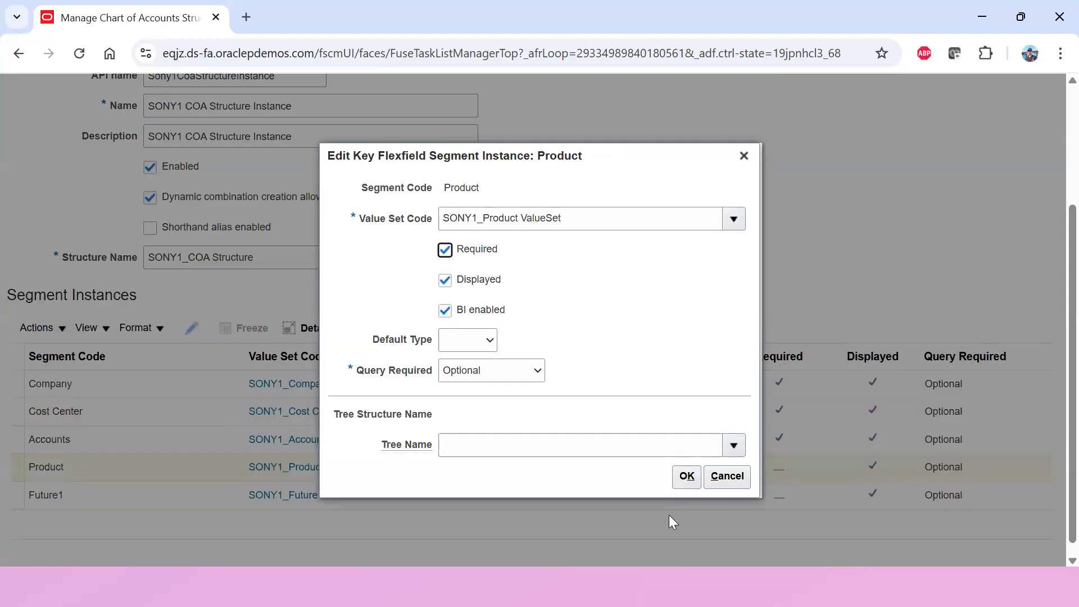
left_click(685, 481)
left_click(133, 491)
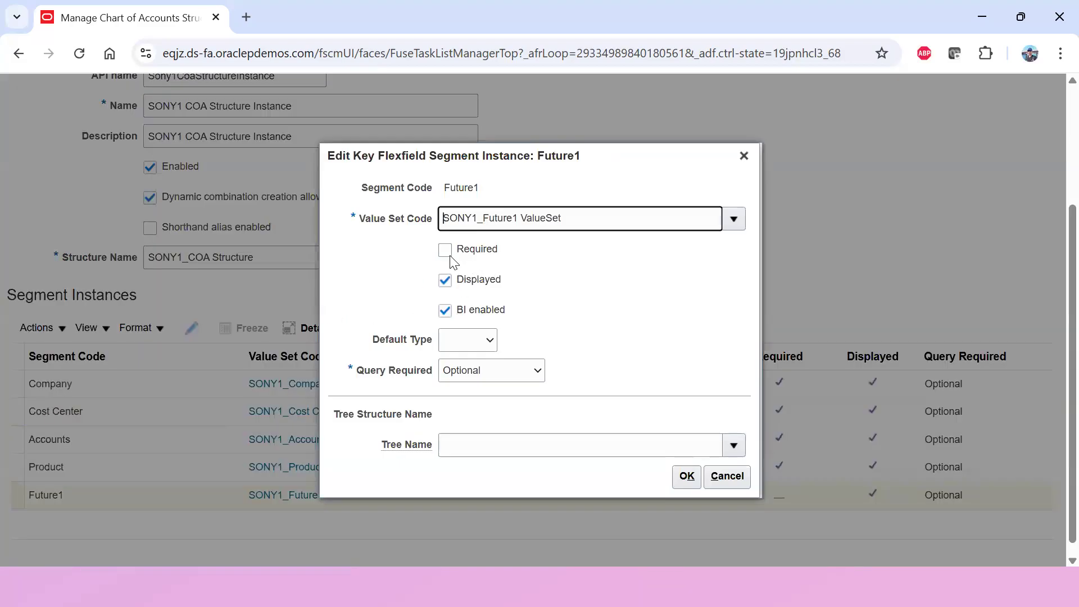
left_click(450, 257)
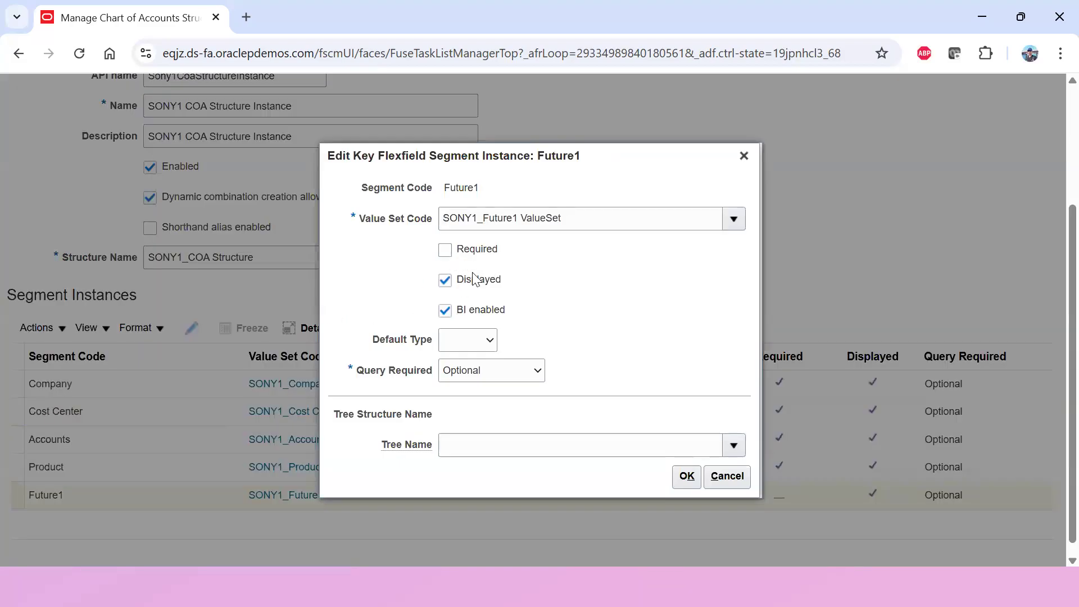
left_click(686, 475)
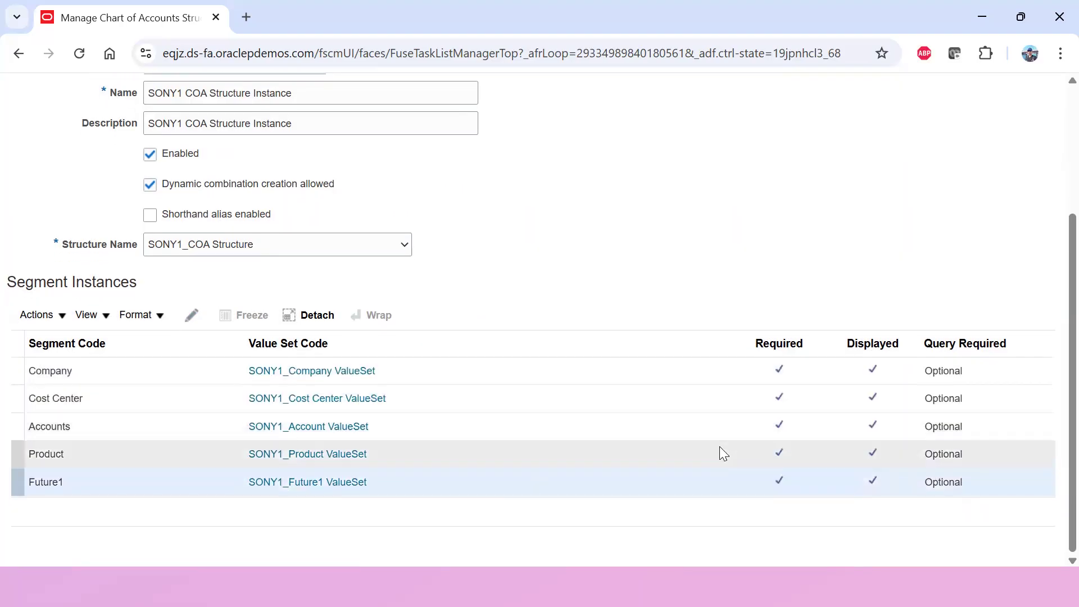
Step: Save and close the structure instance, and search the key flexfield structure instances by structure instance code SONY1
scroll(717, 450, "up", 3)
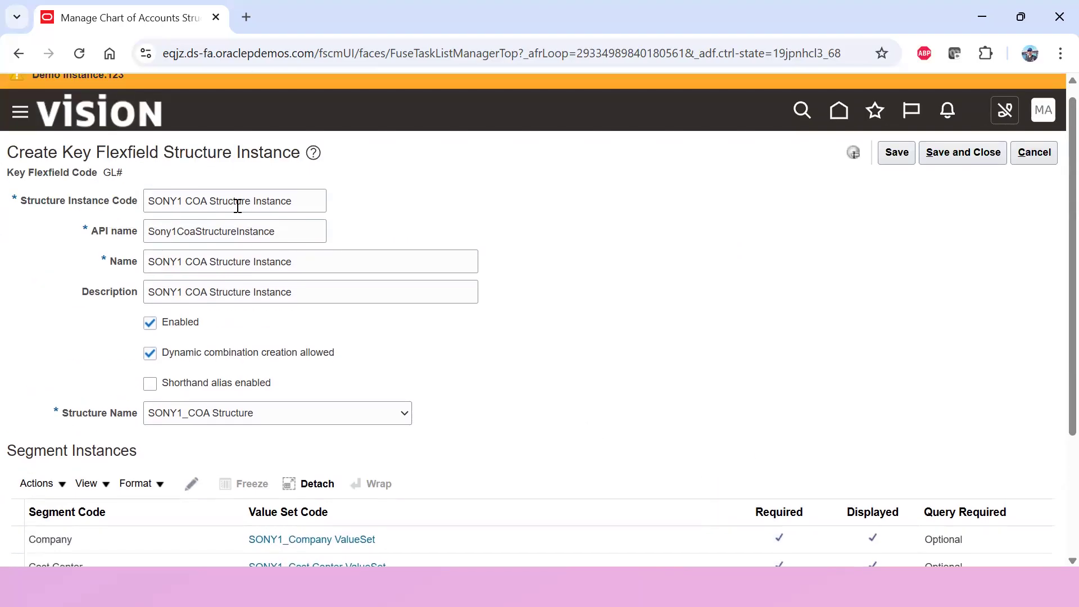
left_click(897, 150)
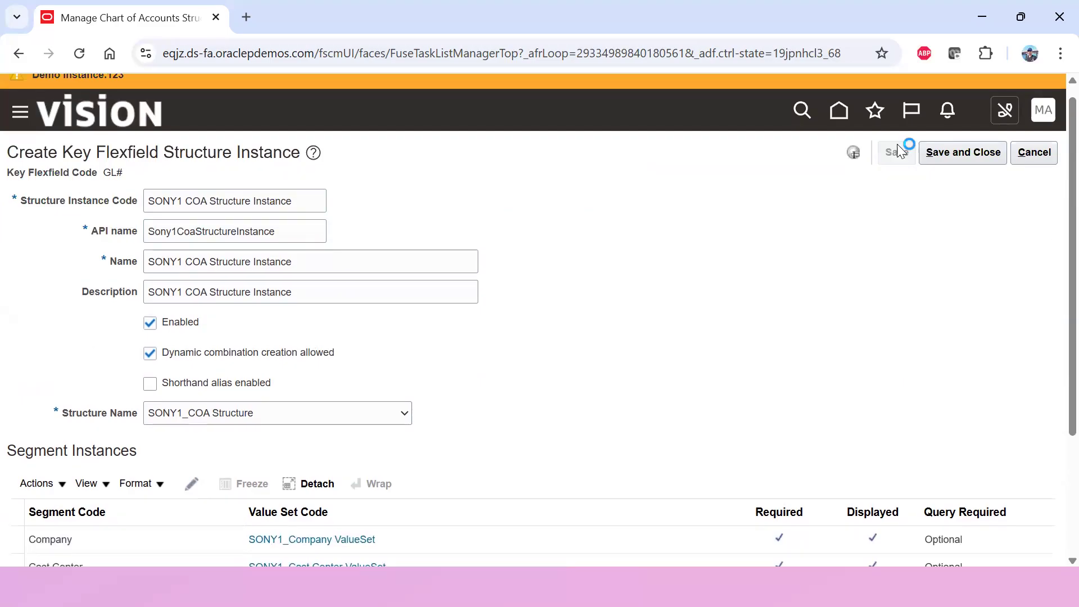
left_click(946, 149)
left_click(250, 224)
type("SONY1")
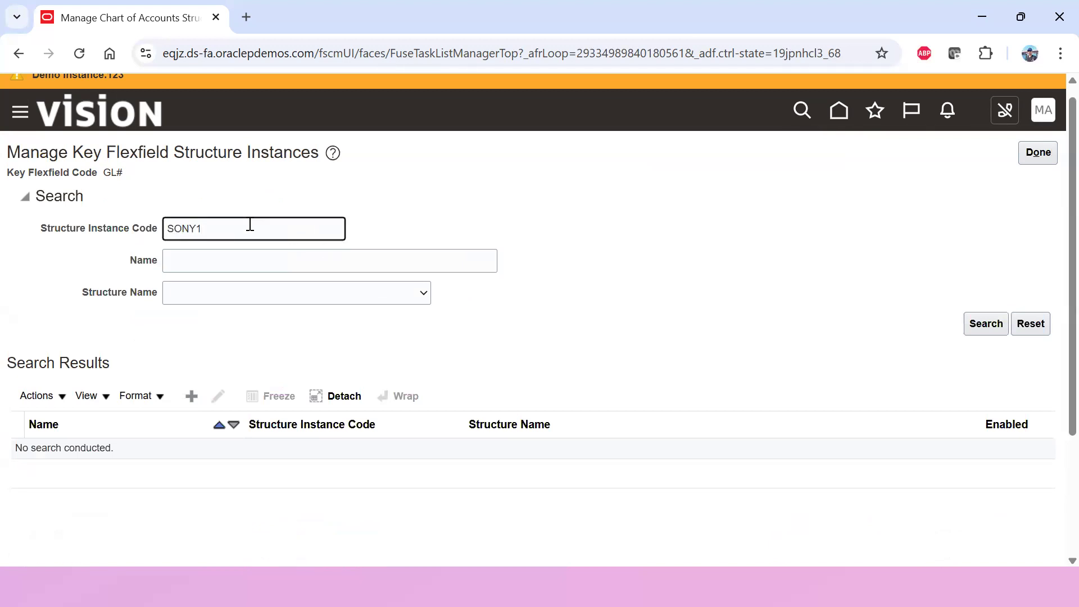
key("Return")
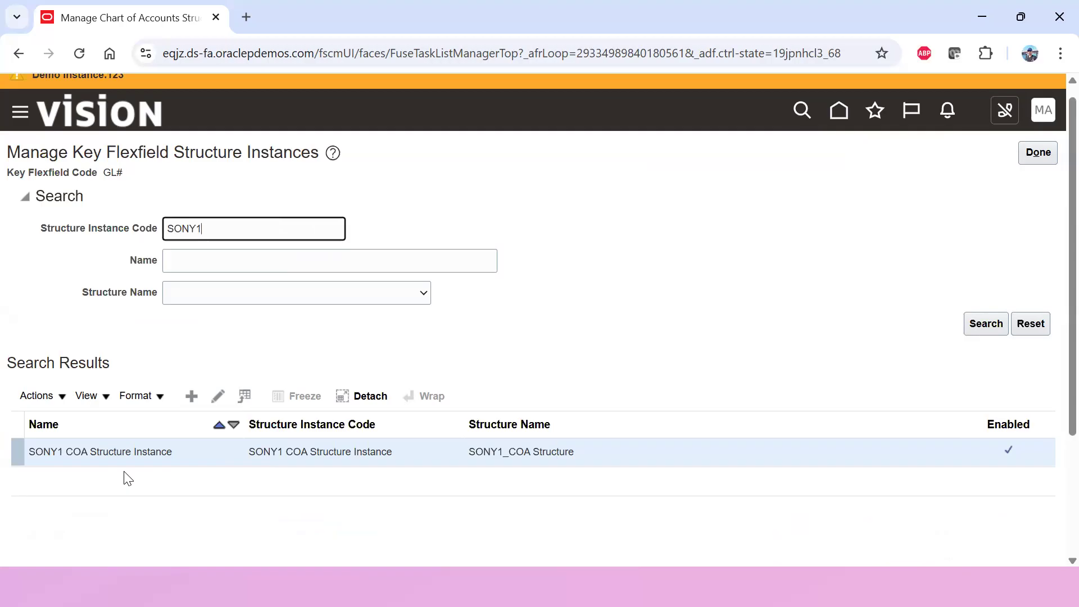
left_click(191, 396)
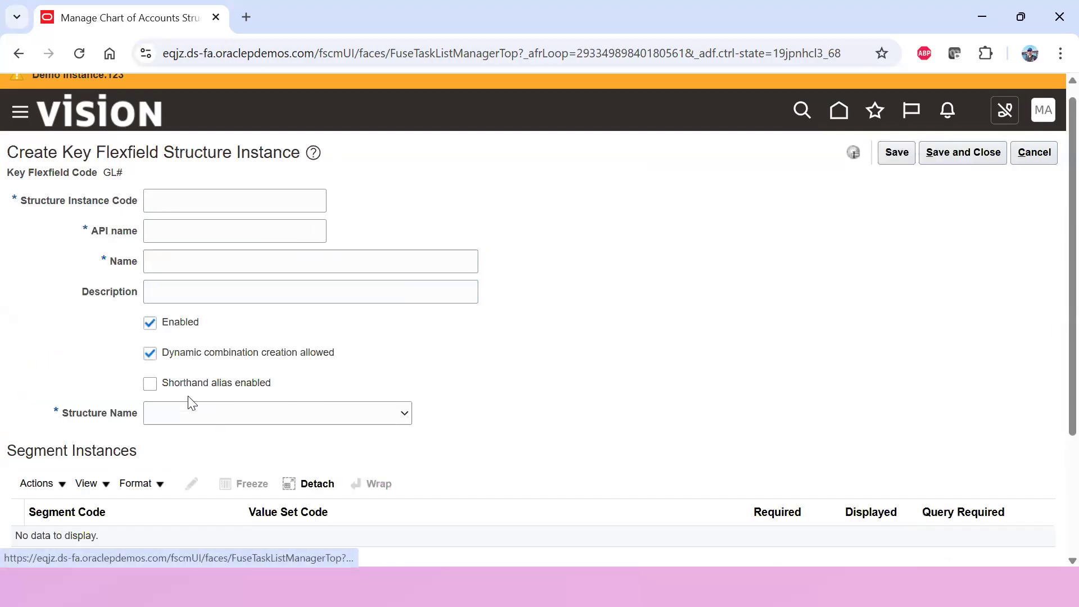
left_click(219, 413)
scroll(250, 307, "down", 20)
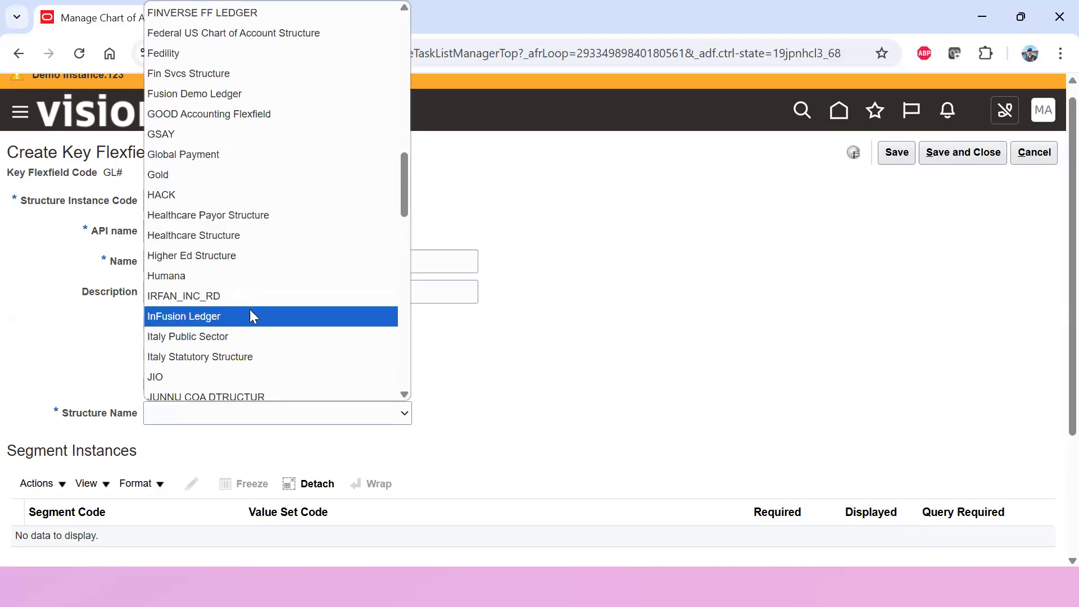
scroll(251, 322, "up", 3)
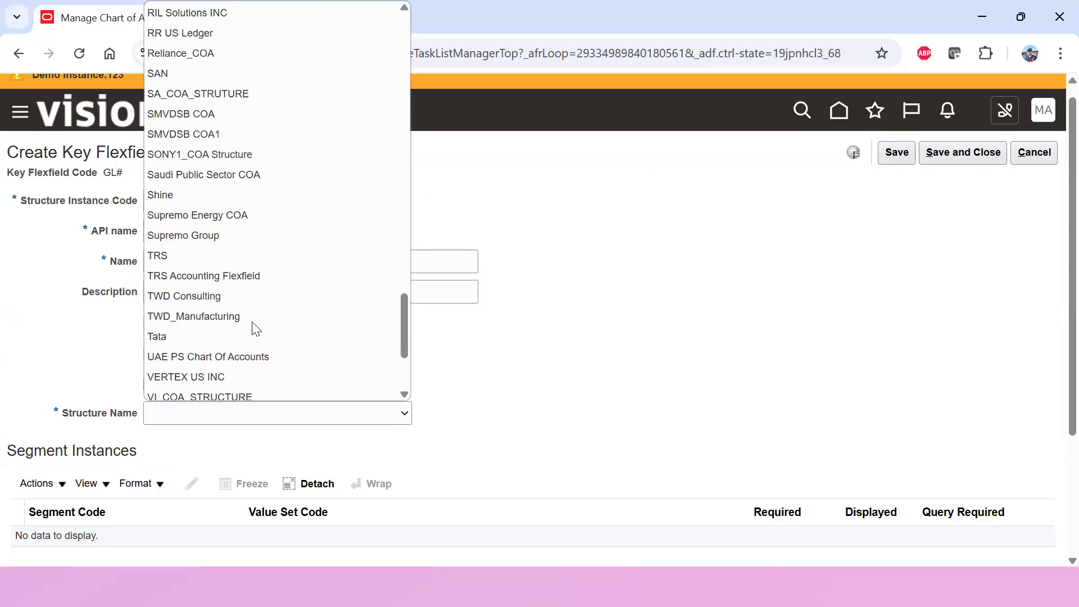
scroll(257, 270, "up", 3)
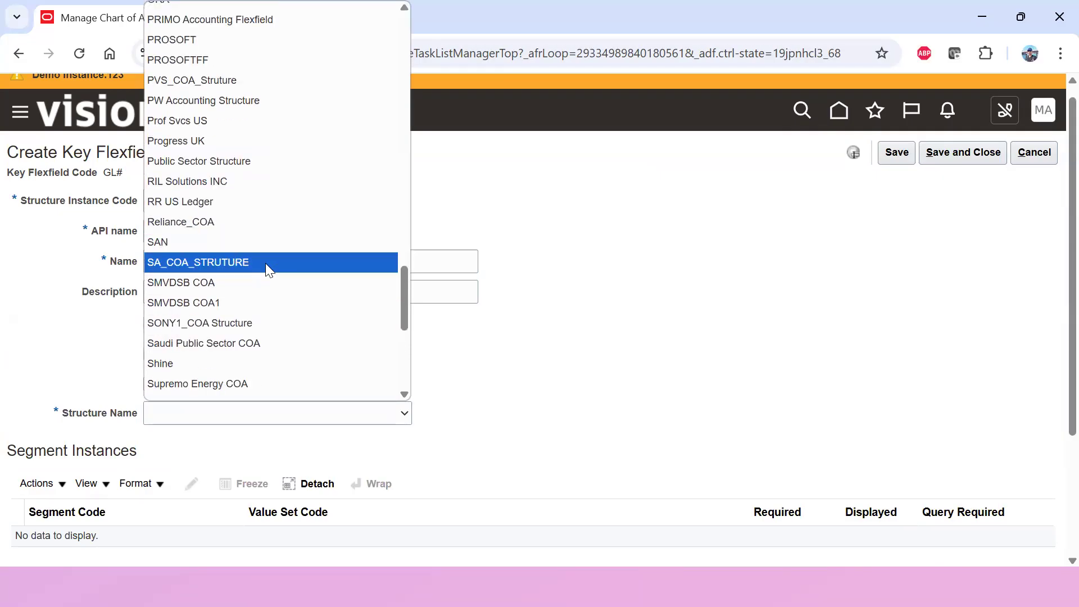
left_click(267, 324)
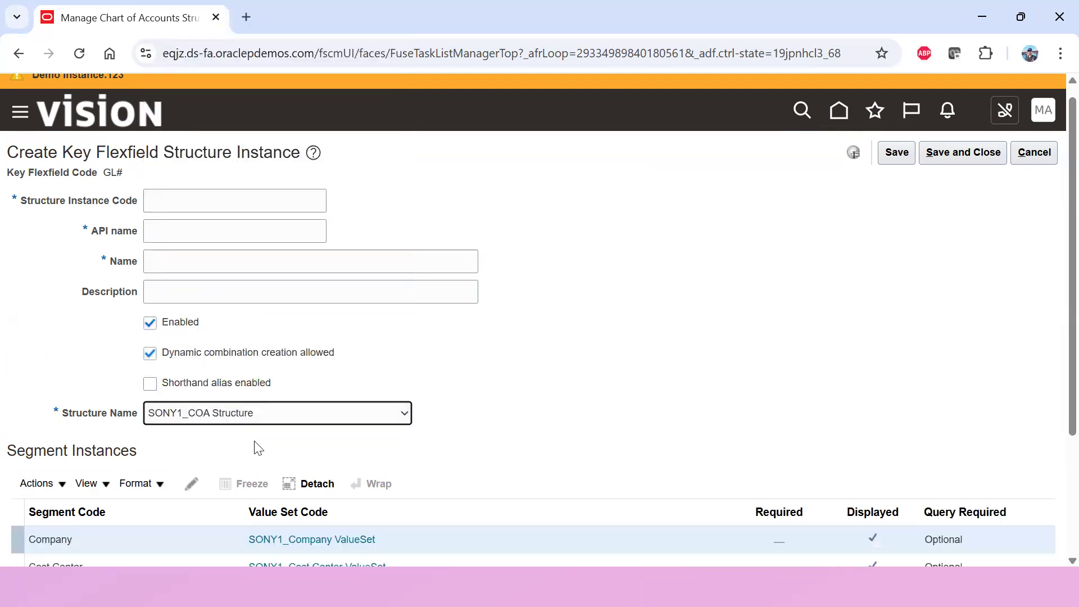
scroll(272, 371, "down", 3)
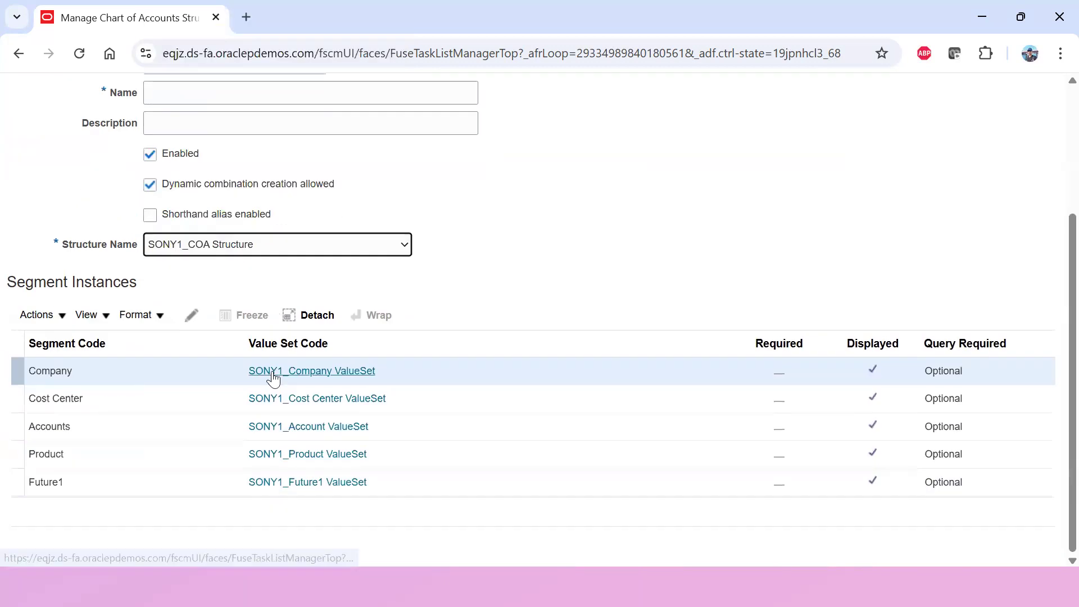
scroll(272, 376, "up", 3)
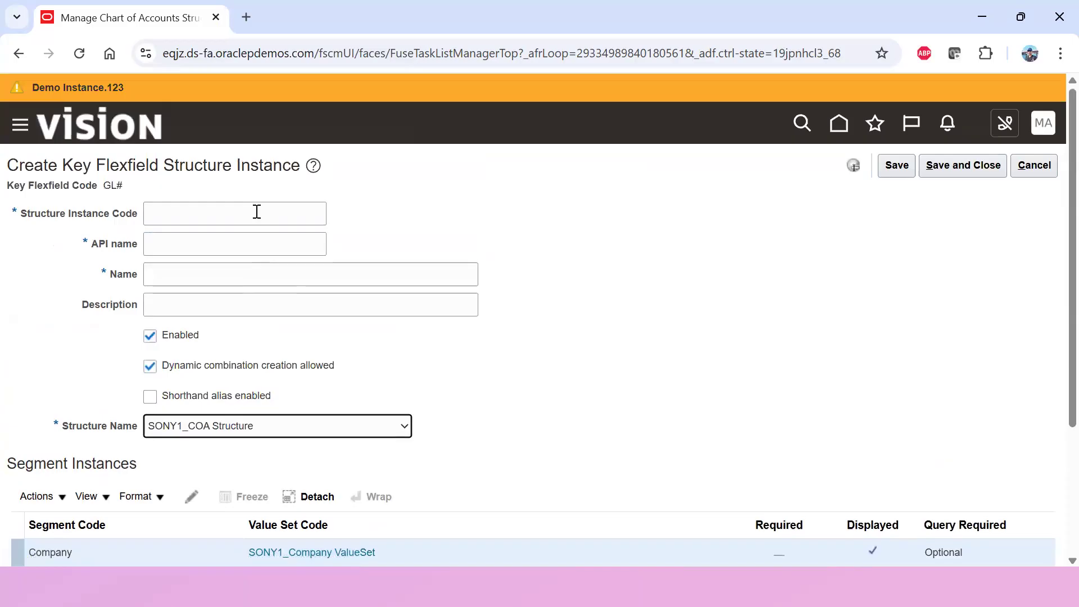
scroll(369, 332, "down", 3)
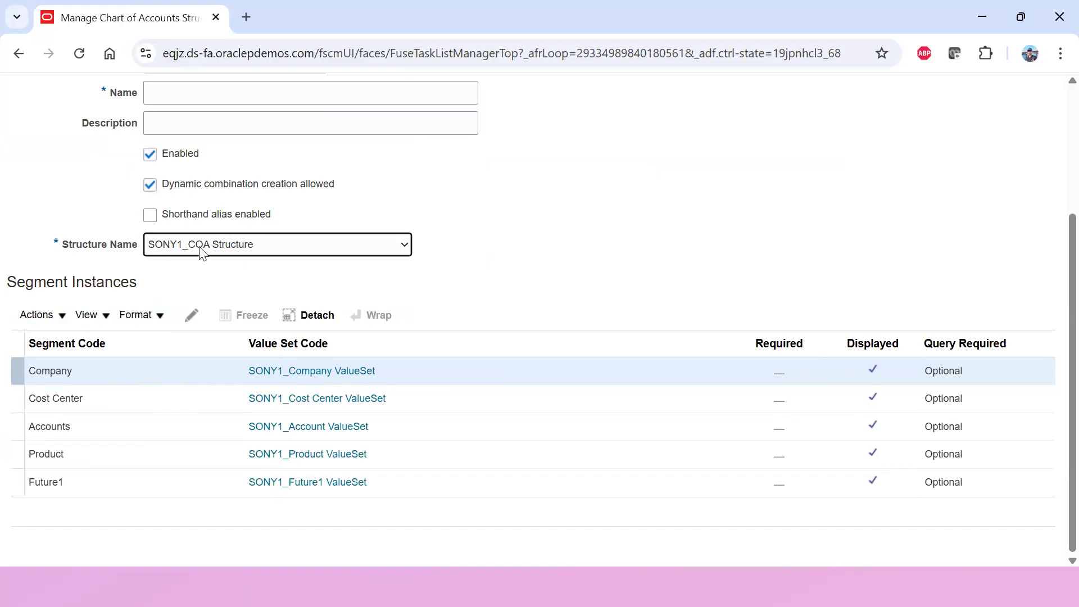
left_click(192, 317)
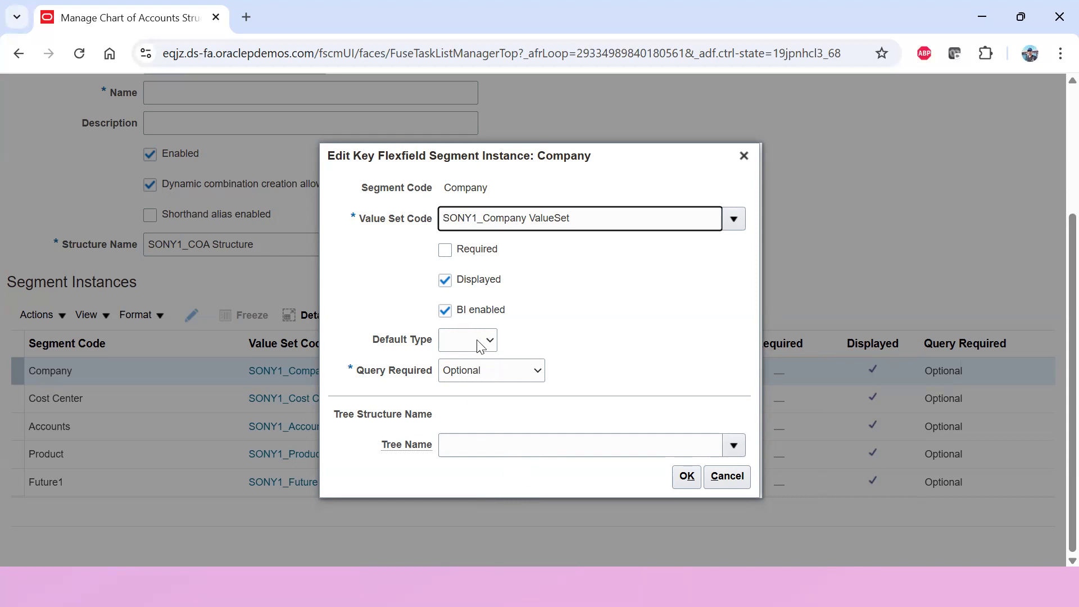
left_click(745, 163)
scroll(723, 322, "up", 3)
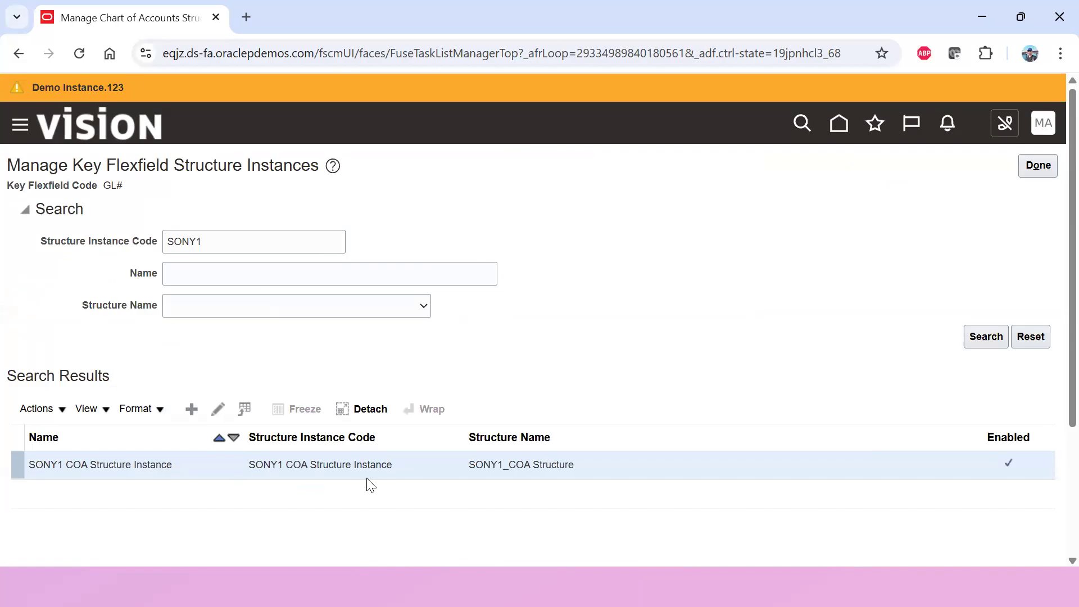
Step: Finish managing the structure instances and return to the chart of accounts structures
left_click(1029, 169)
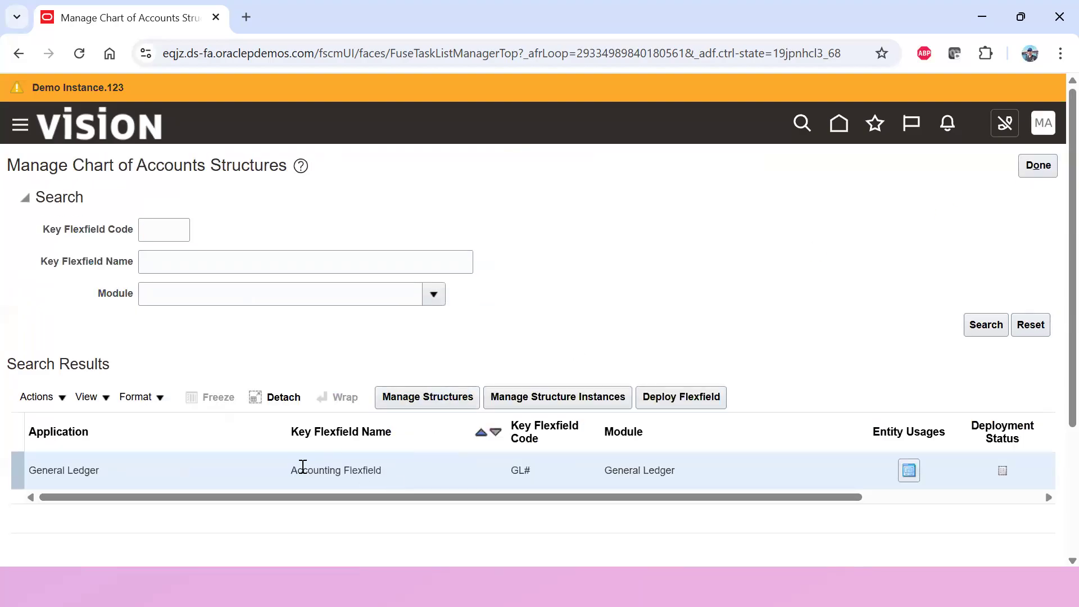
Step: Deploy the General Ledger Accounting Flexfield (GL#) from the chart of accounts structures
left_click(414, 400)
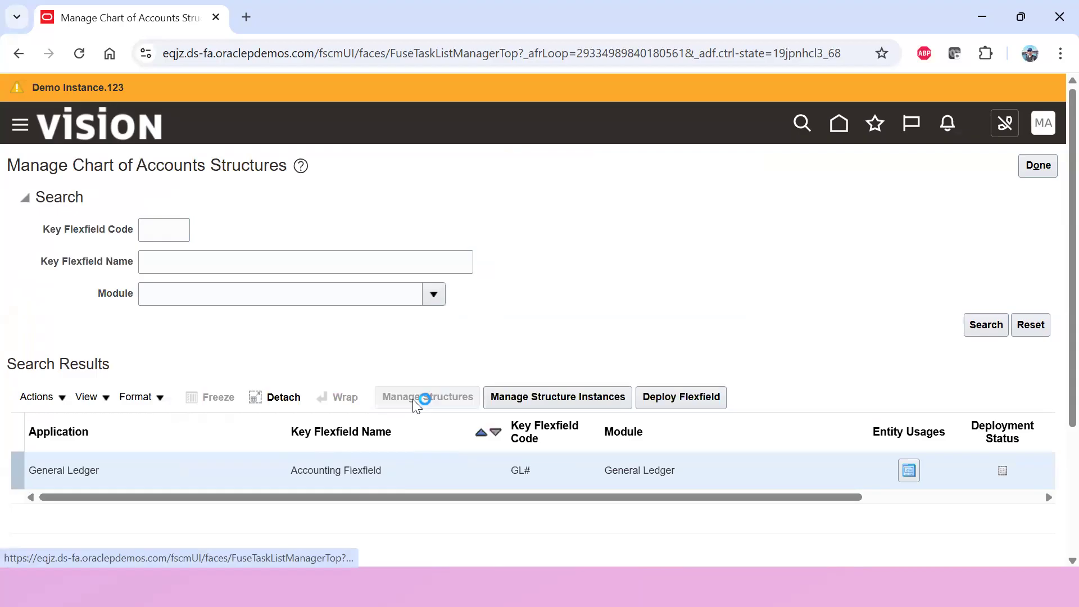
left_click(1038, 168)
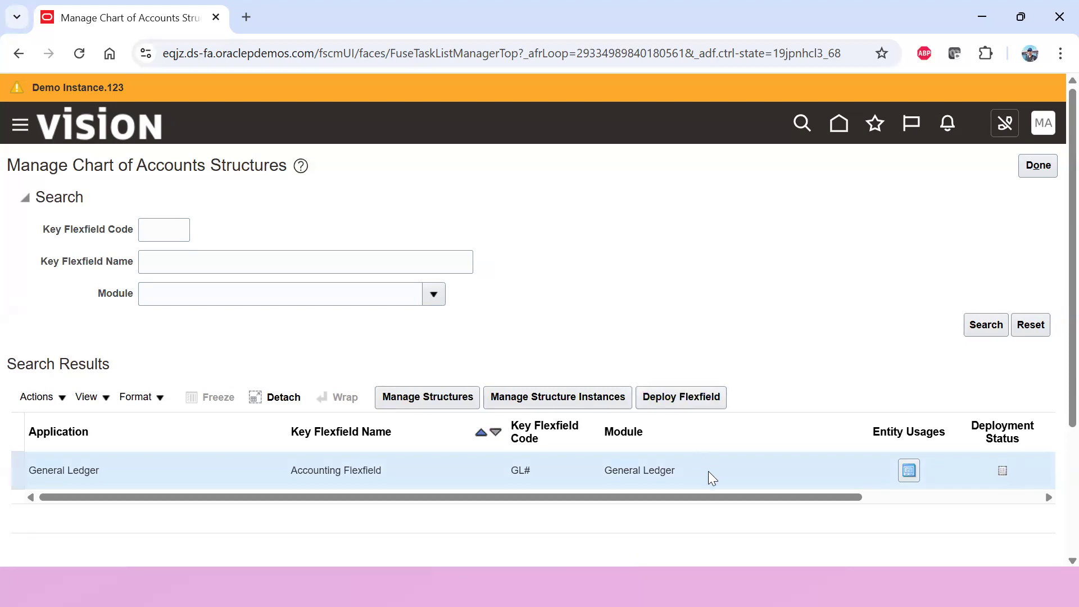
left_click(697, 402)
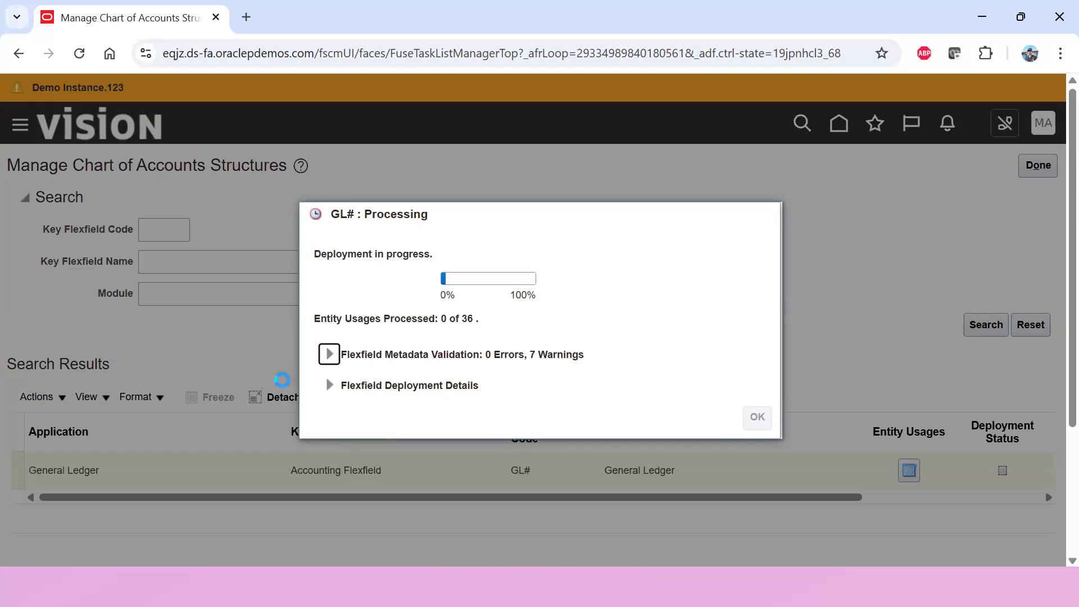
Step: Examine the flexfield metadata validation warnings, especially the tree code and structure instance named in the first warning
left_click(329, 356)
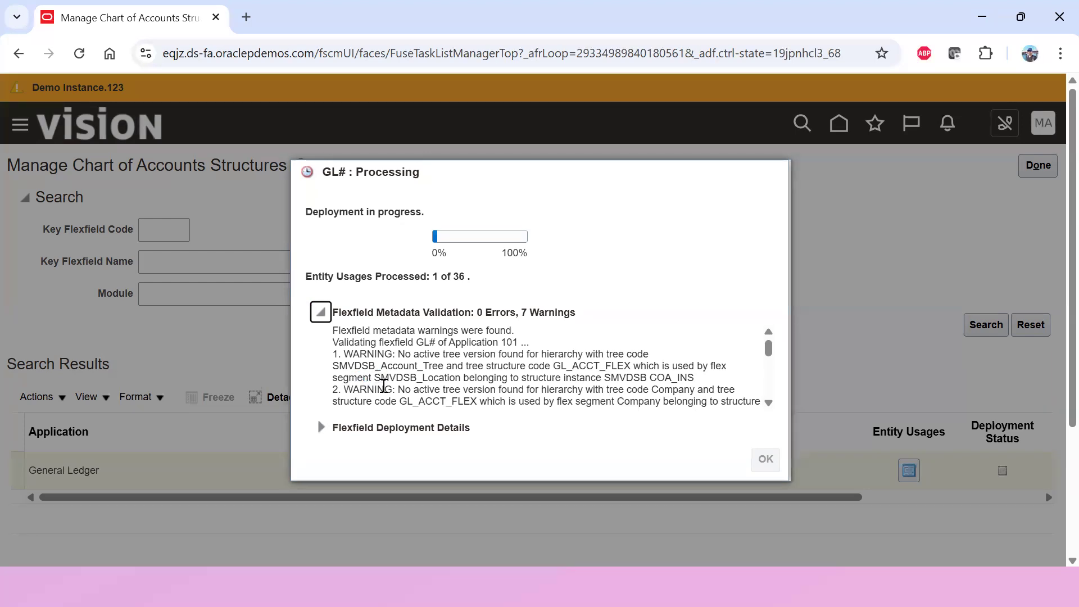
left_click_drag(375, 377, 418, 379)
left_click_drag(335, 366, 444, 365)
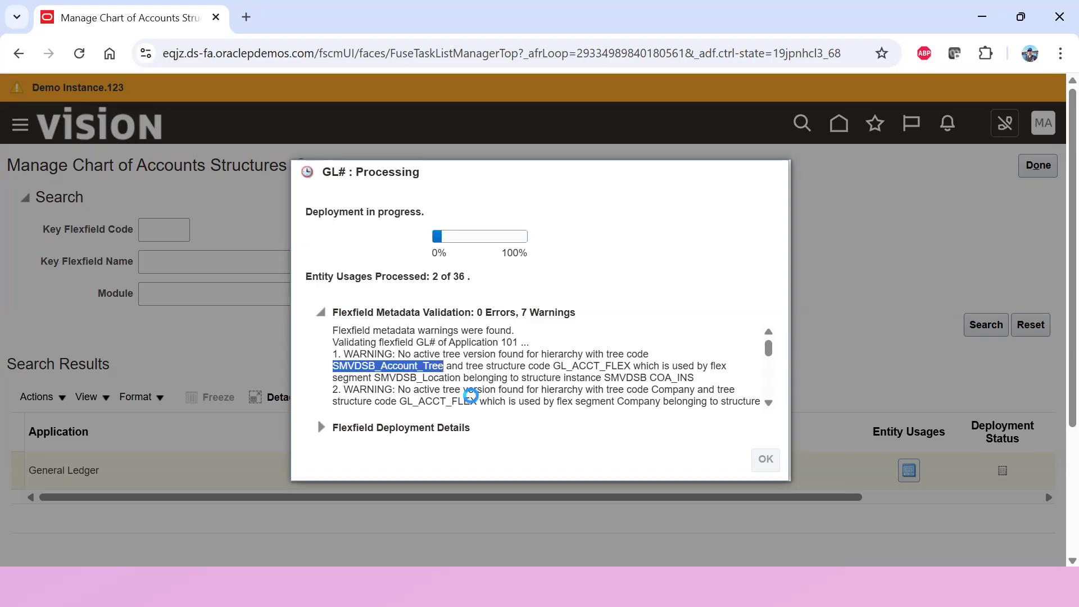
left_click(475, 389)
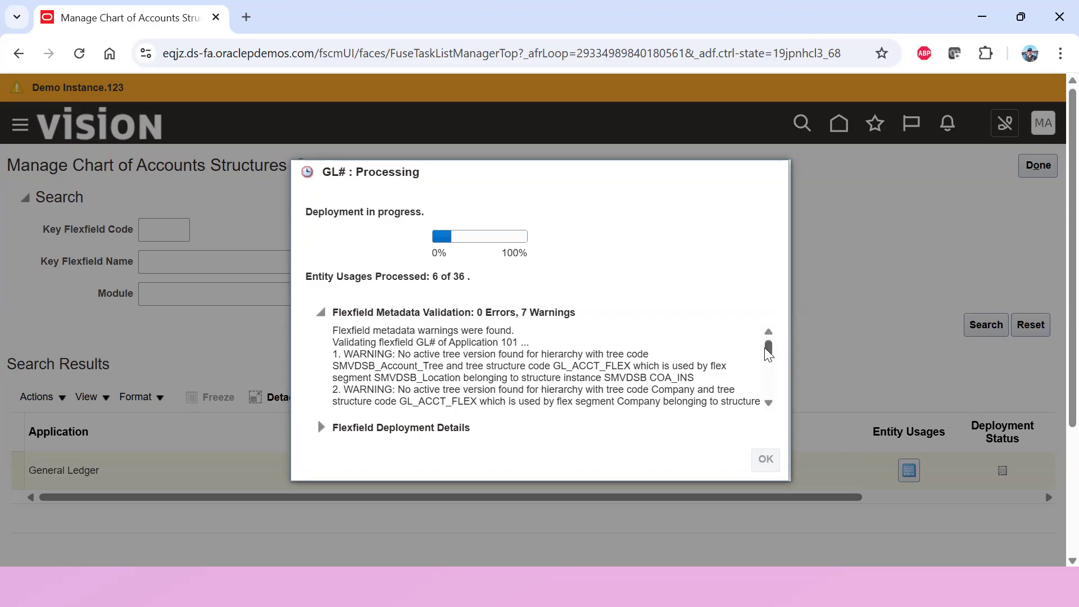
left_click_drag(604, 378, 693, 379)
left_click(609, 376)
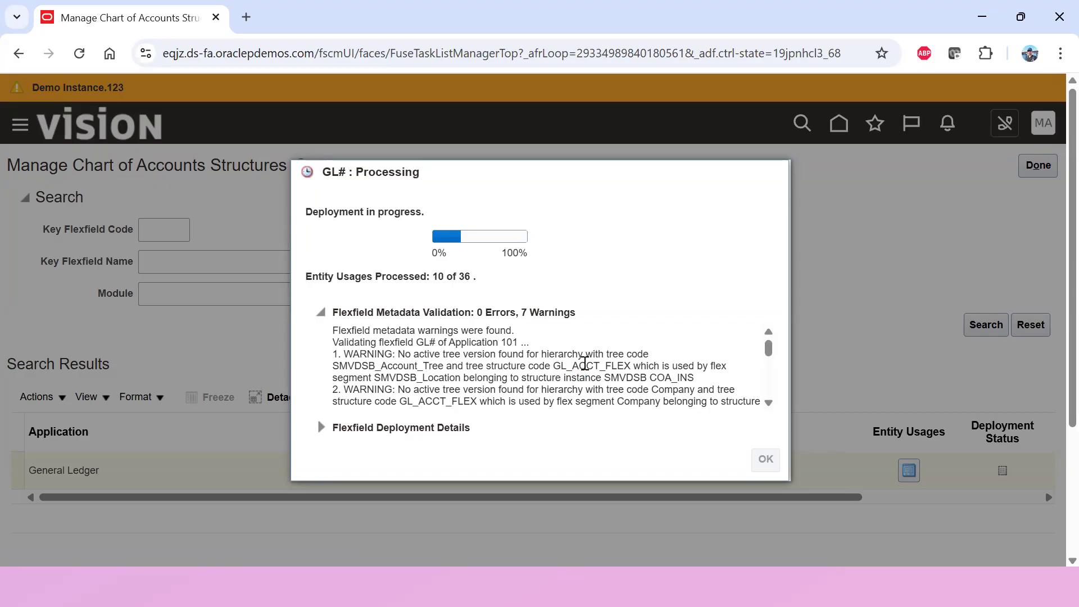
left_click_drag(604, 377, 697, 382)
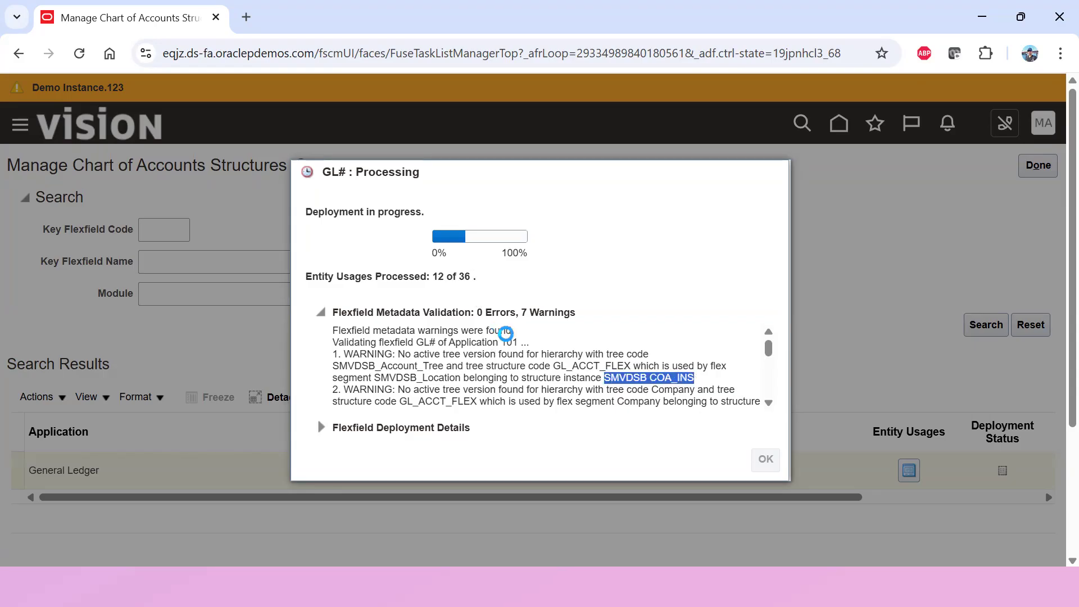
left_click(506, 332)
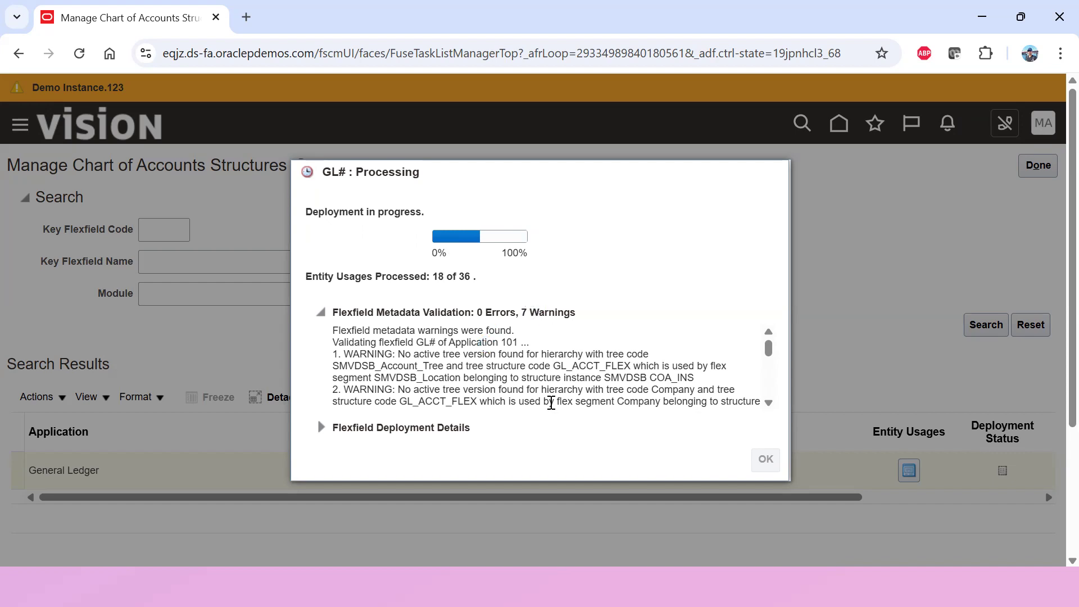
Step: Acknowledge the finished flexfield deployment and return from the chart of accounts structures to the implementation project
mouse_move(496, 251)
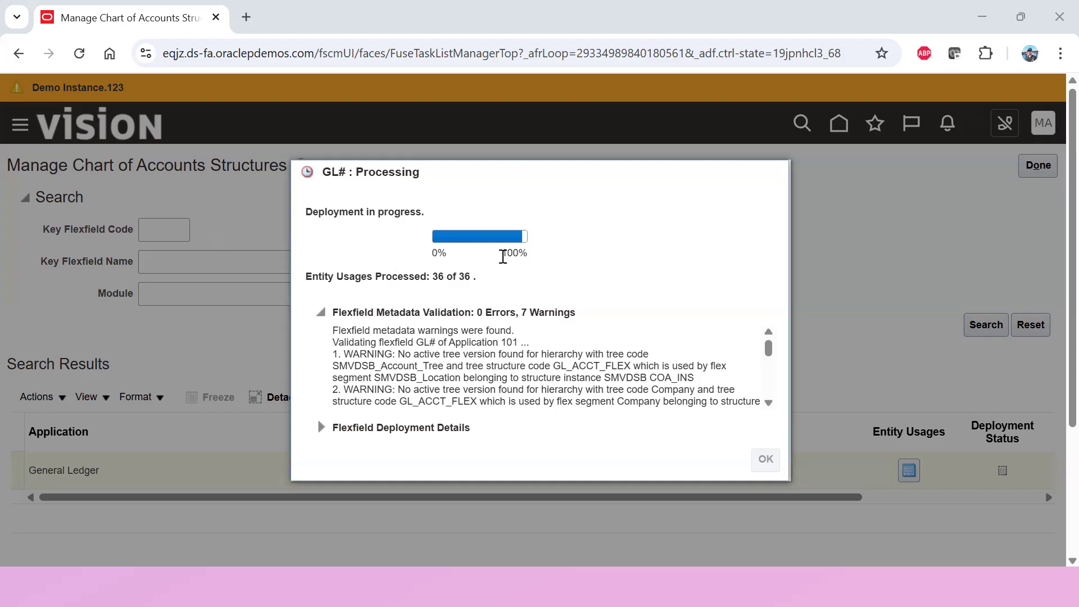
mouse_move(496, 256)
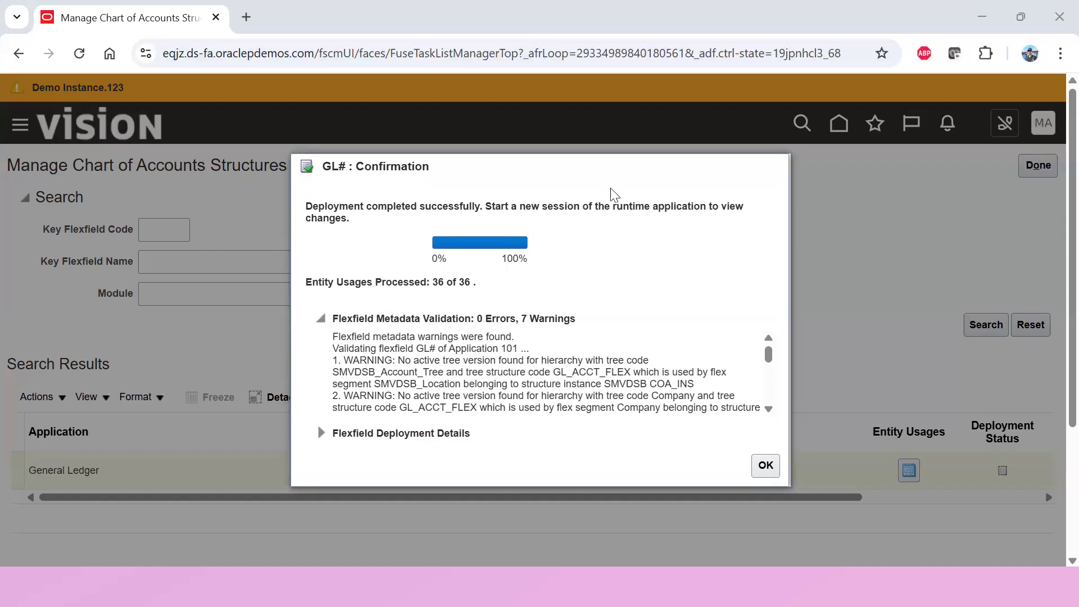
left_click(768, 468)
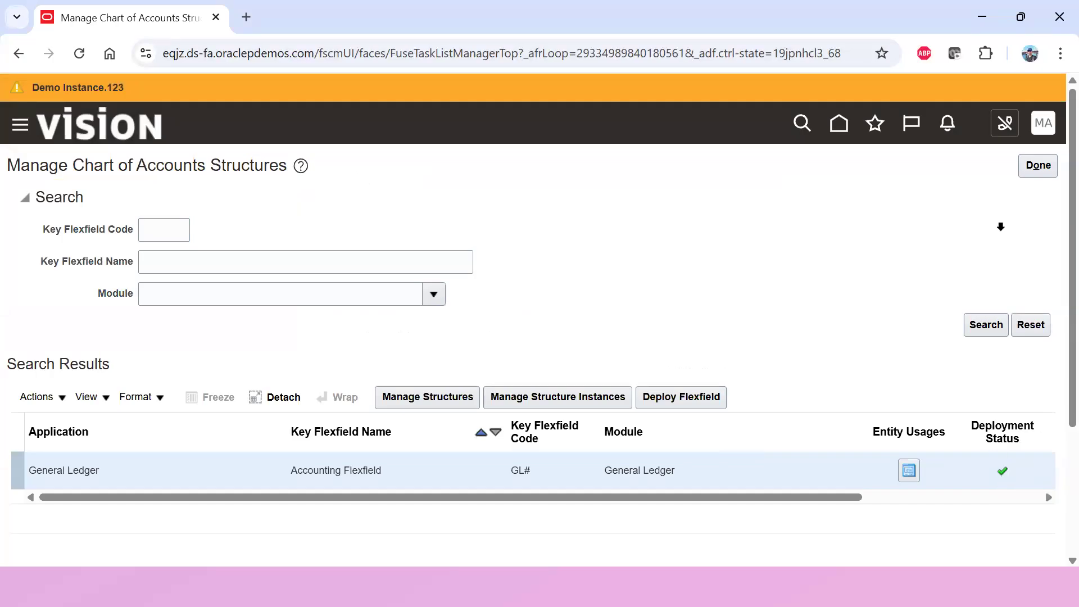
scroll(773, 427, "down", 2)
scroll(916, 251, "up", 2)
left_click(1039, 166)
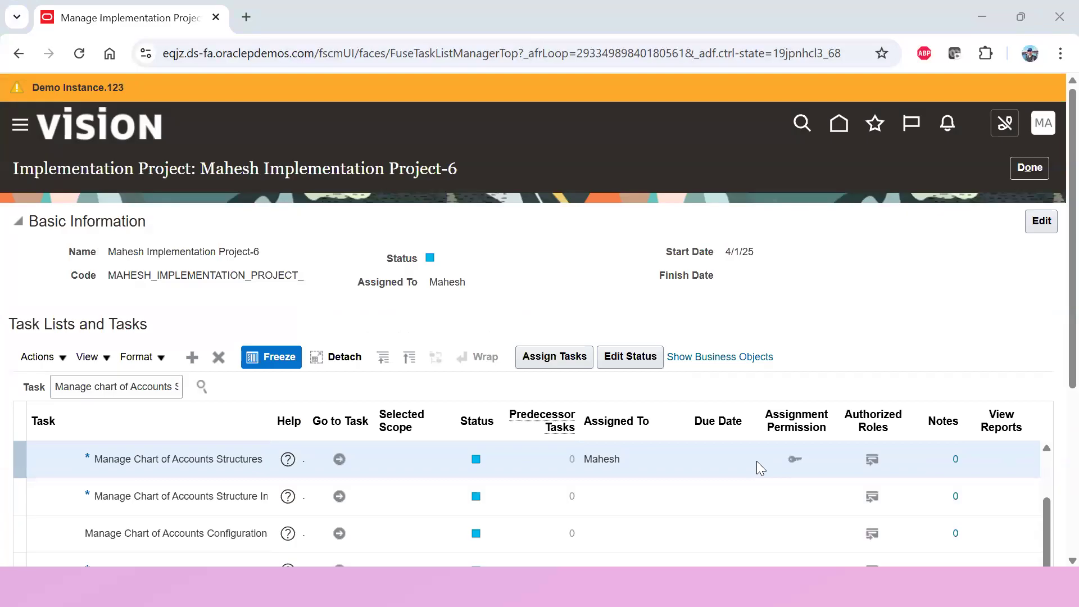
Step: Switch to the Enterprise Structure Setups workbook in Excel, look over the PL plan below the structure instance, and open the Setups sheet
key("alt+Tab")
key("Tab")
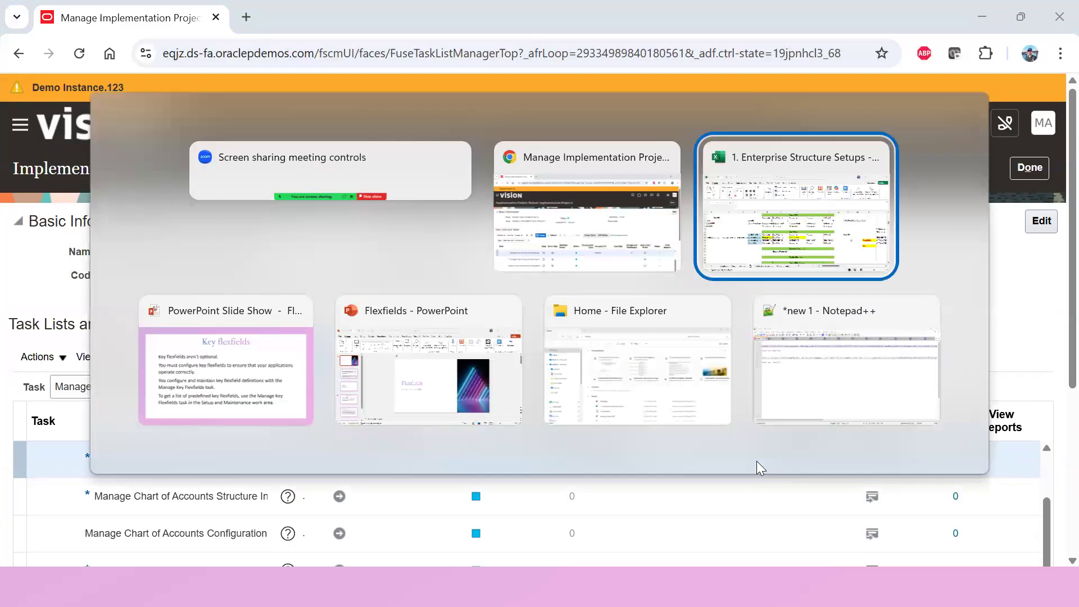
scroll(458, 430, "down", 1)
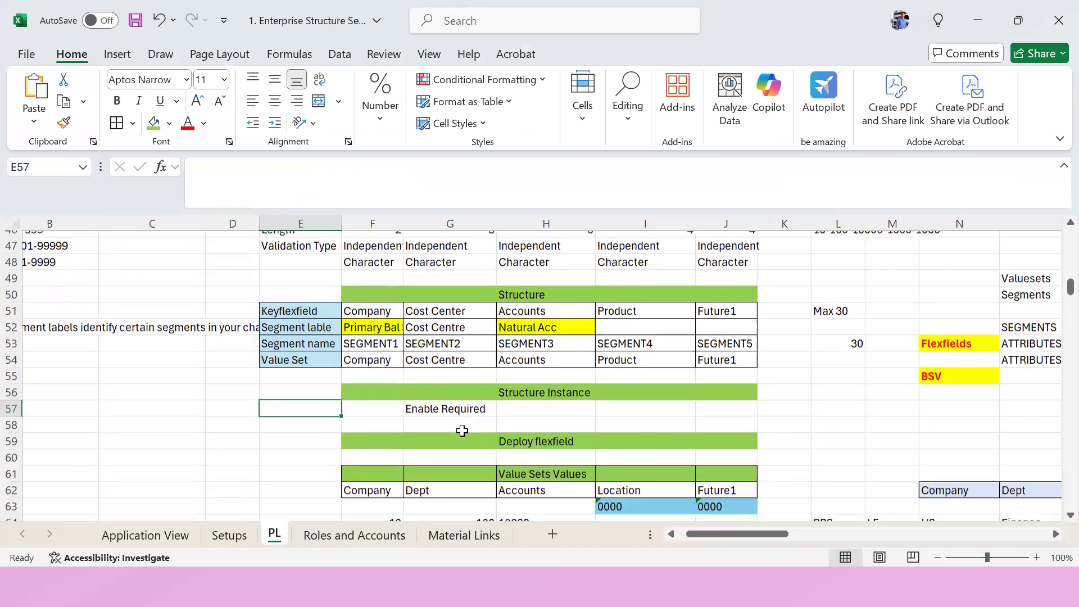
scroll(467, 409, "down", 3)
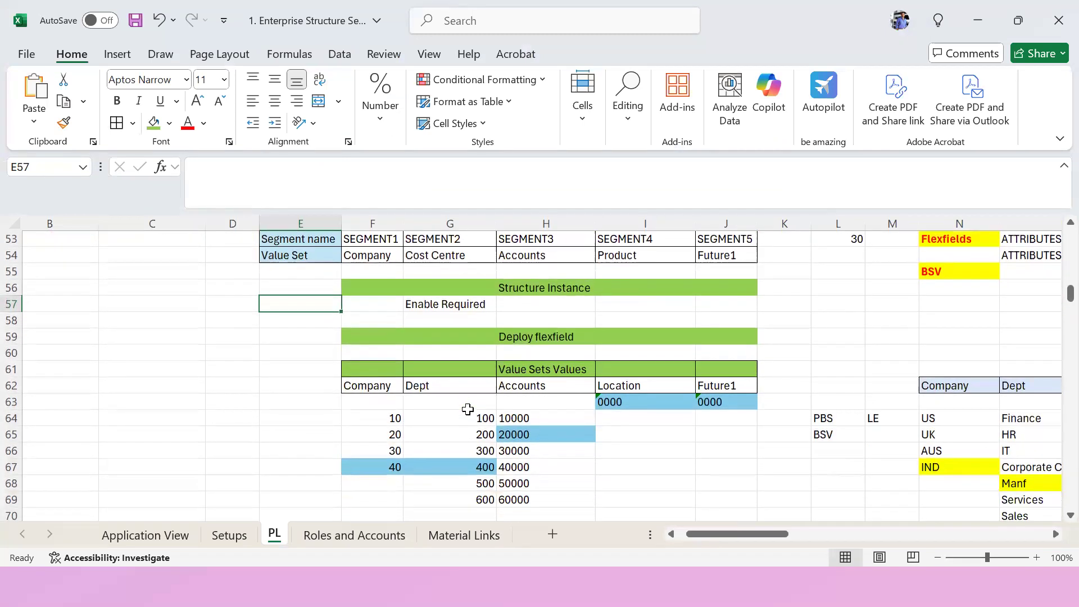
left_click(229, 535)
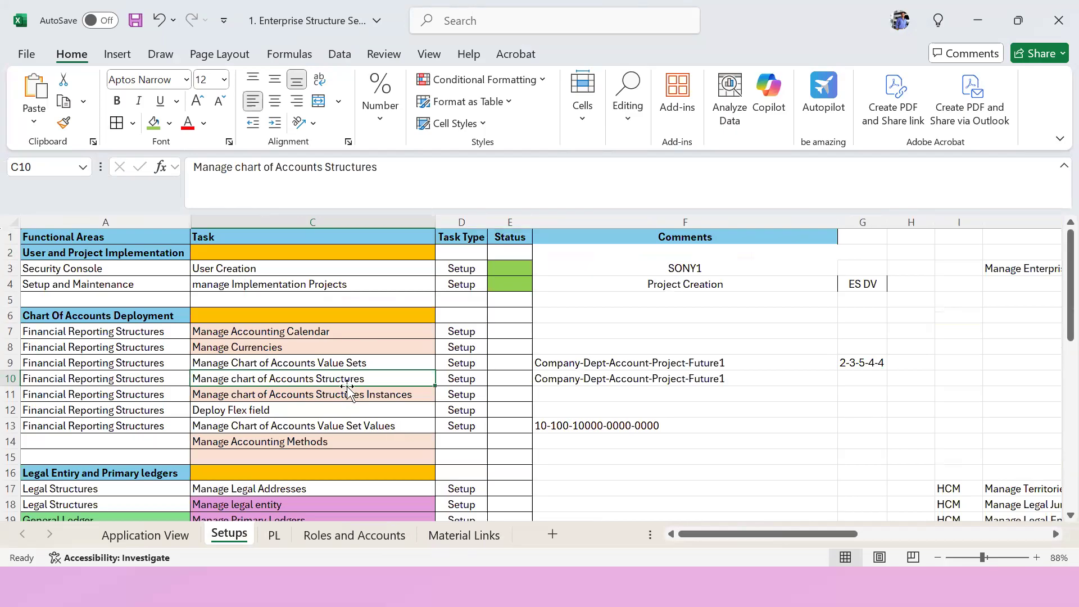
Step: Fill the Status cells E7:E12, from Manage Accounting Calendar through Deploy Flex field, with light green
left_click(359, 408)
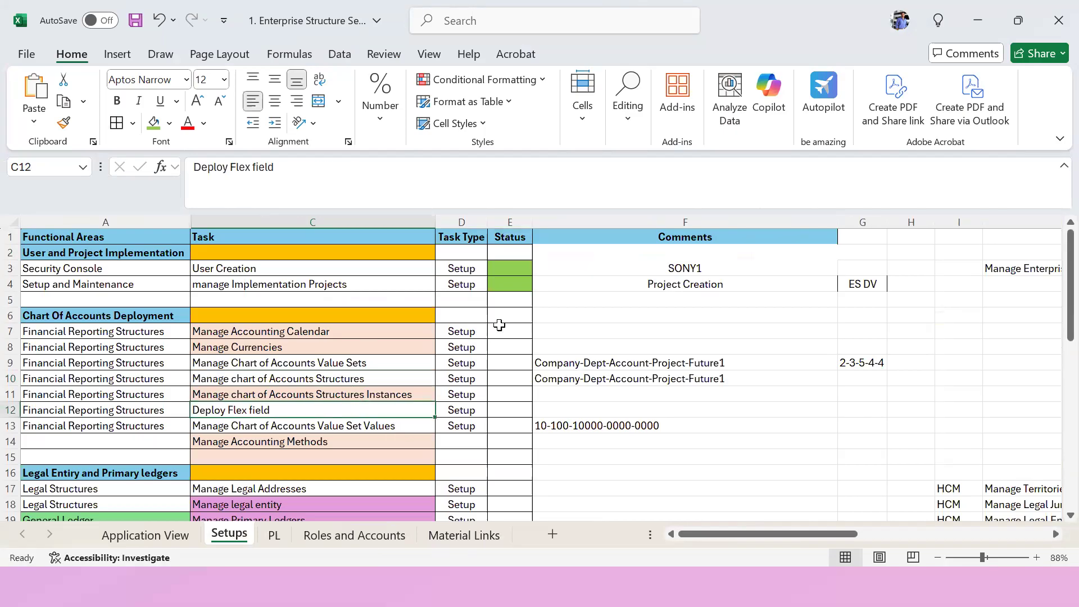
left_click(509, 331)
left_click_drag(509, 331, 509, 409)
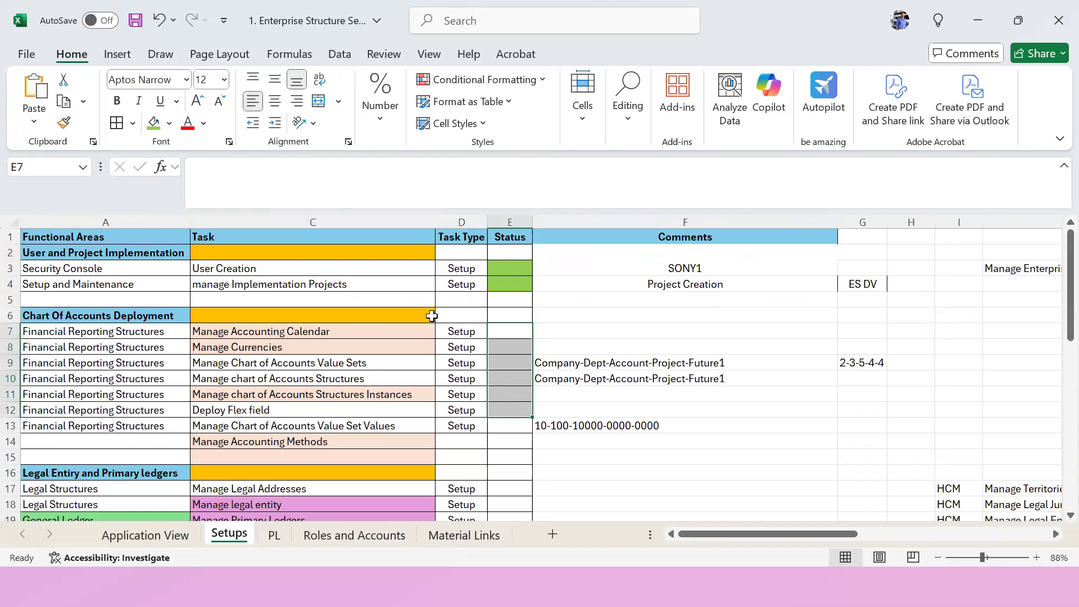
left_click(169, 123)
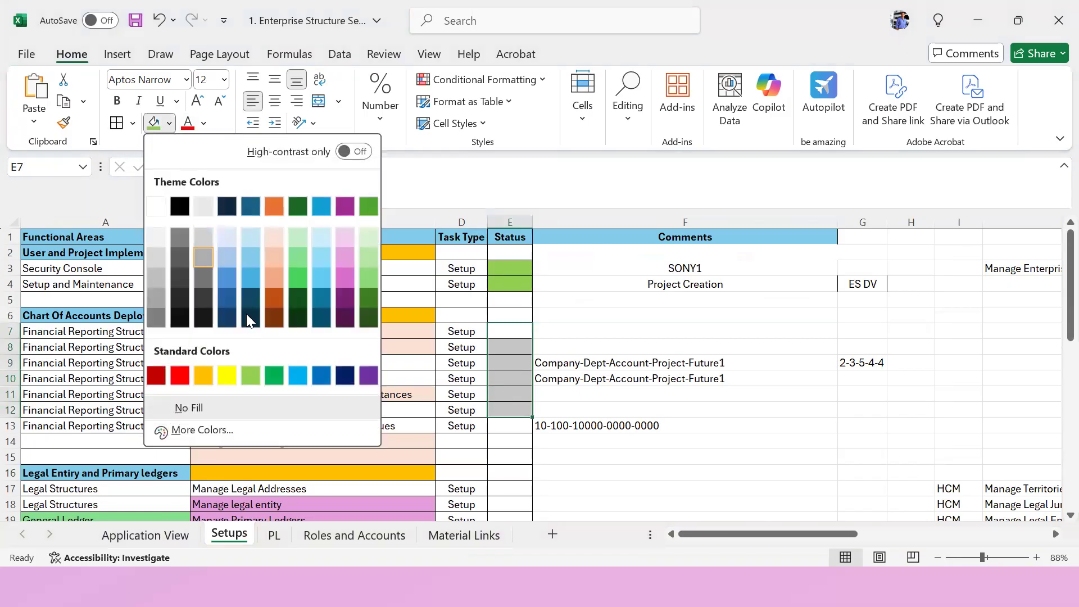
left_click(251, 376)
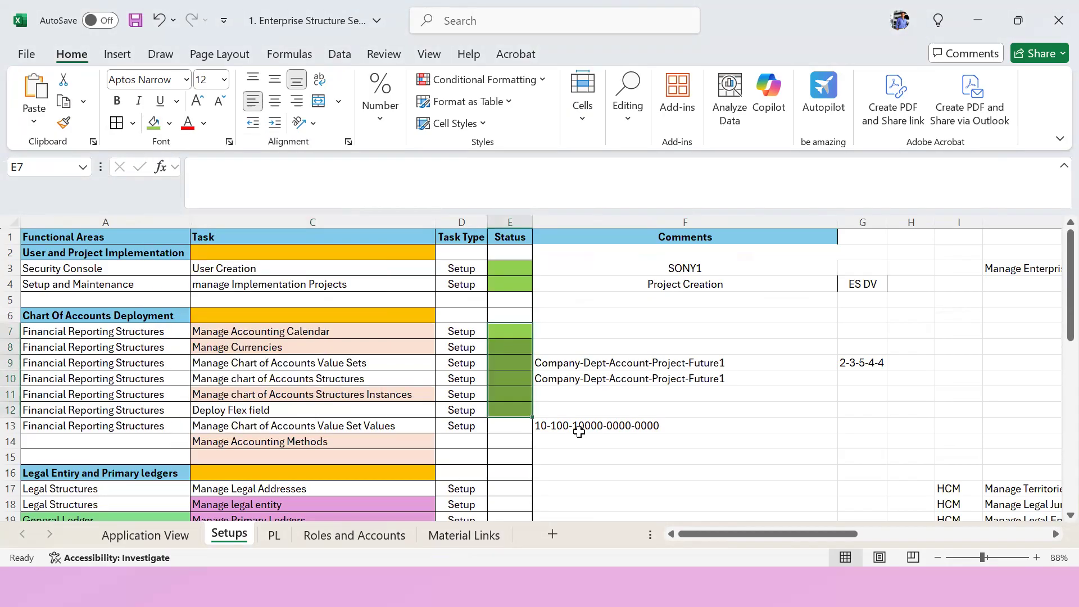
left_click(512, 438)
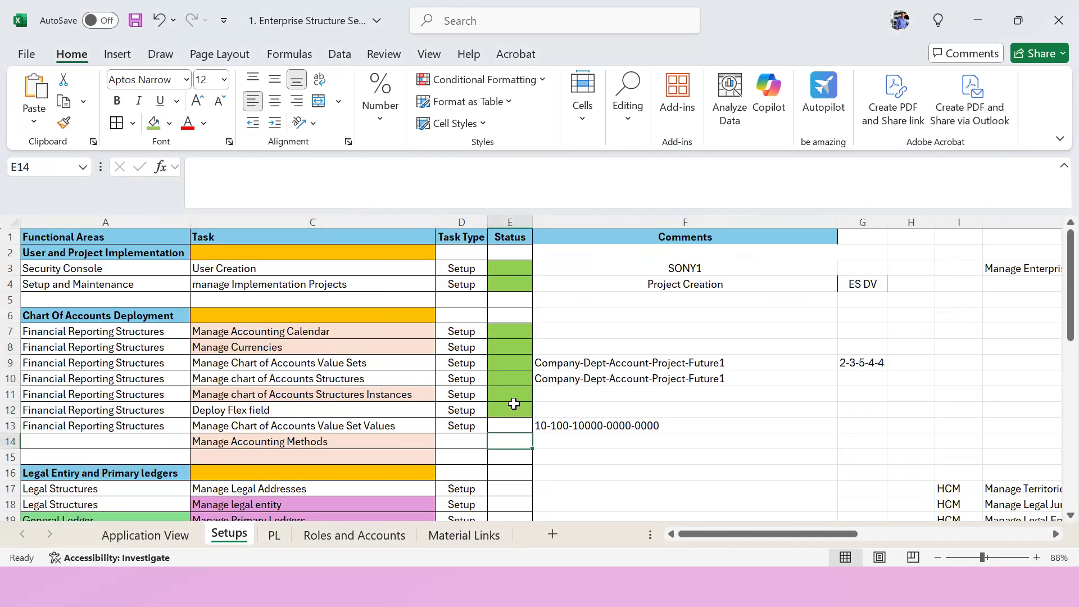
Step: Review the pending setup tasks from Manage Chart of Accounts Value Set Values onward, and switch away from Excel
left_click(423, 426)
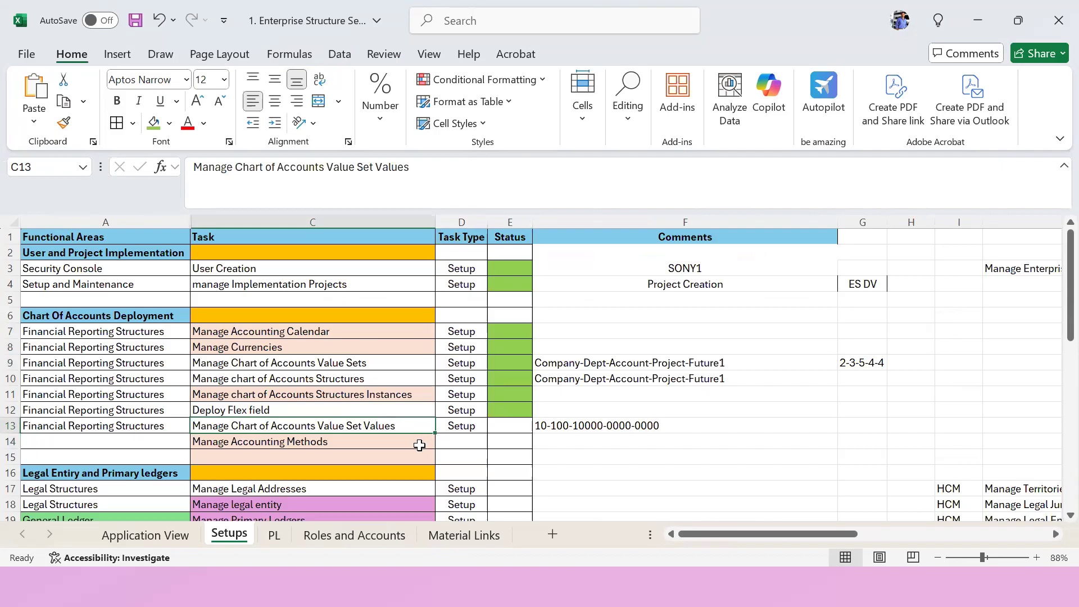
scroll(430, 459, "down", 2)
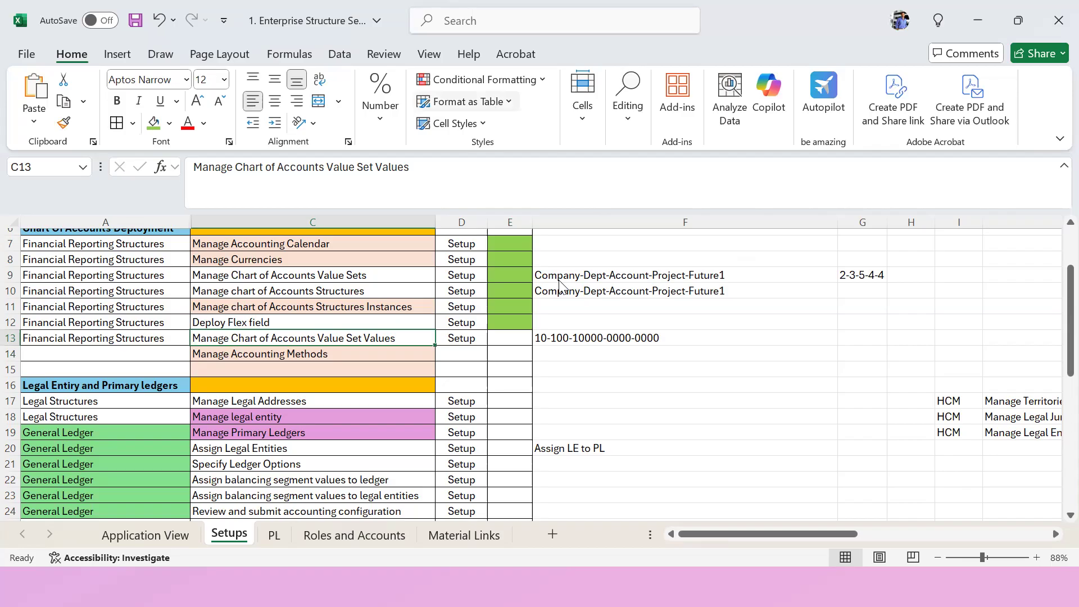
key("alt+Tab")
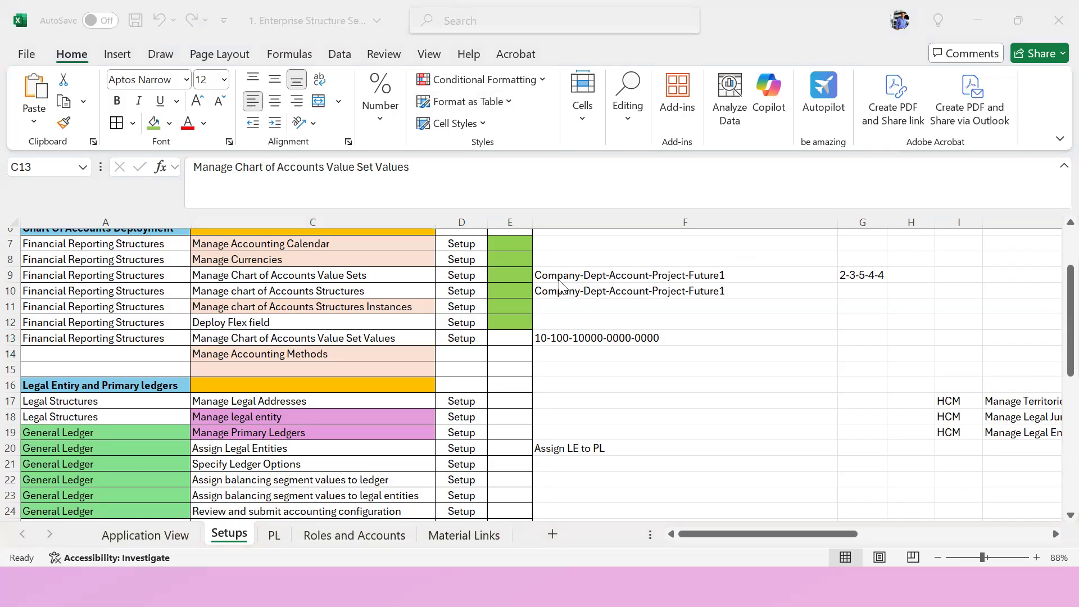